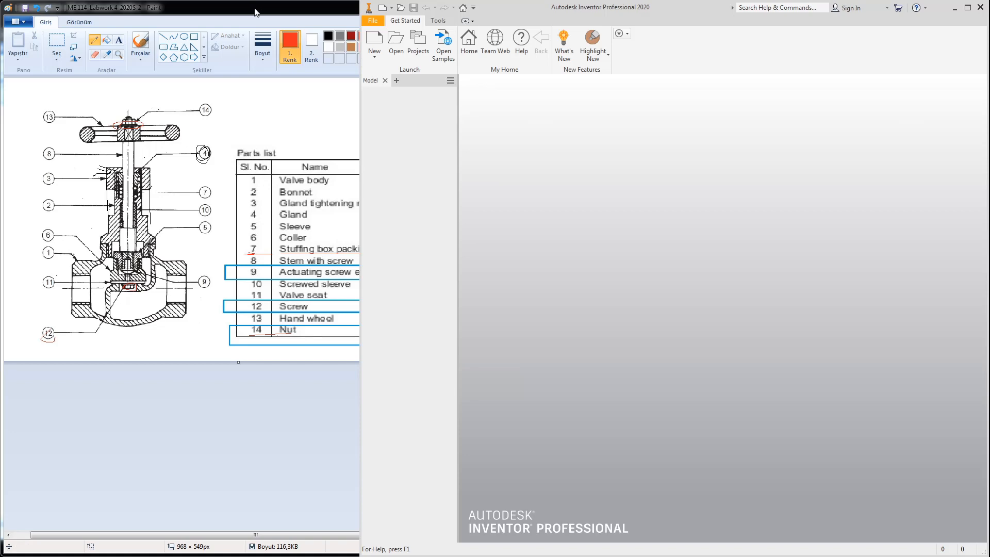
# Step: Rearrange the two Paint windows and zoom out to 25%
pyautogui.moveTo(255, 12)
pyautogui.mouseDown()
pyautogui.moveTo(284, 36)
pyautogui.moveTo(679, 44)
pyautogui.moveTo(688, 53)
pyautogui.mouseUp()
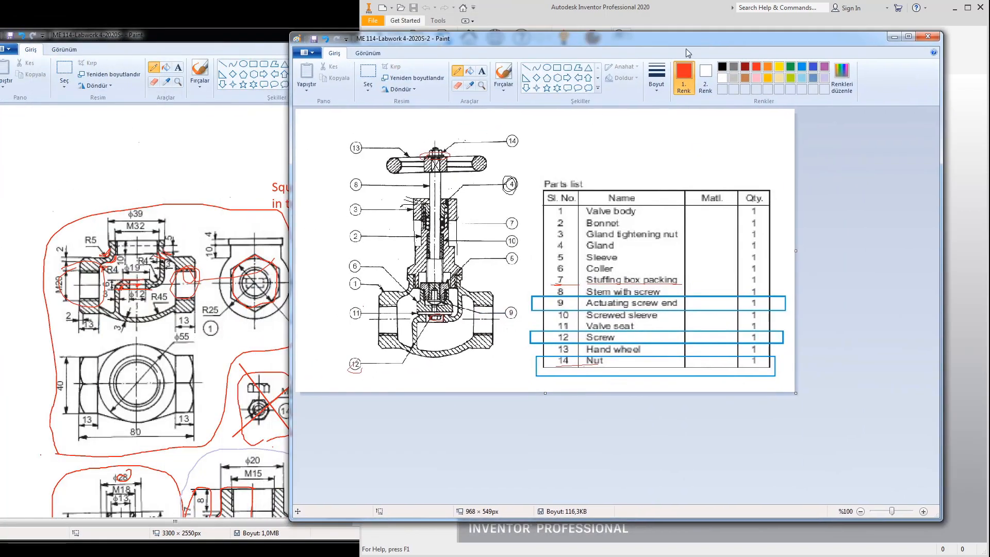
pyautogui.click(184, 46)
pyautogui.moveTo(190, 41)
pyautogui.mouseDown()
pyautogui.moveTo(332, 19)
pyautogui.moveTo(313, 17)
pyautogui.mouseUp()
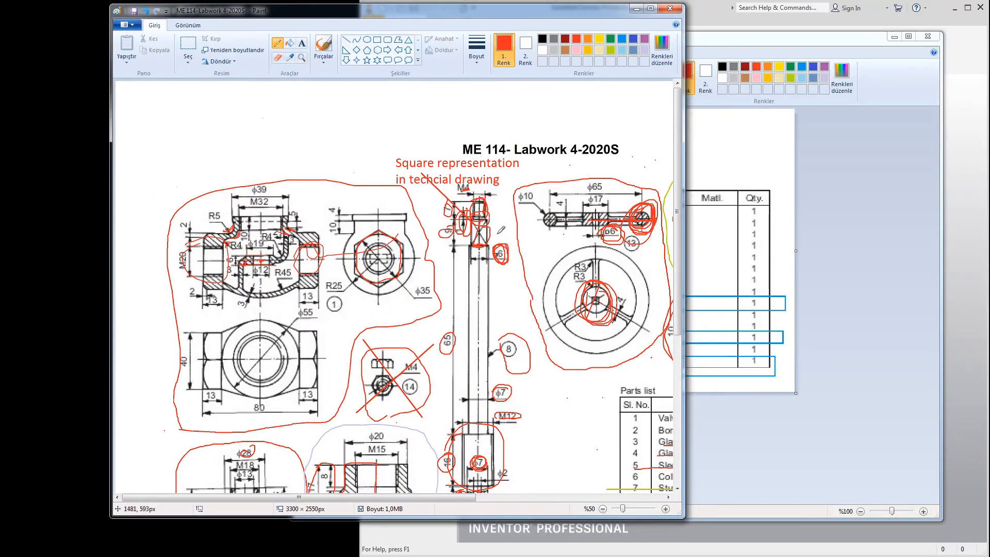
pyautogui.keyDown('ctrl'); pyautogui.scroll(-1, 501, 230); pyautogui.keyUp('ctrl')
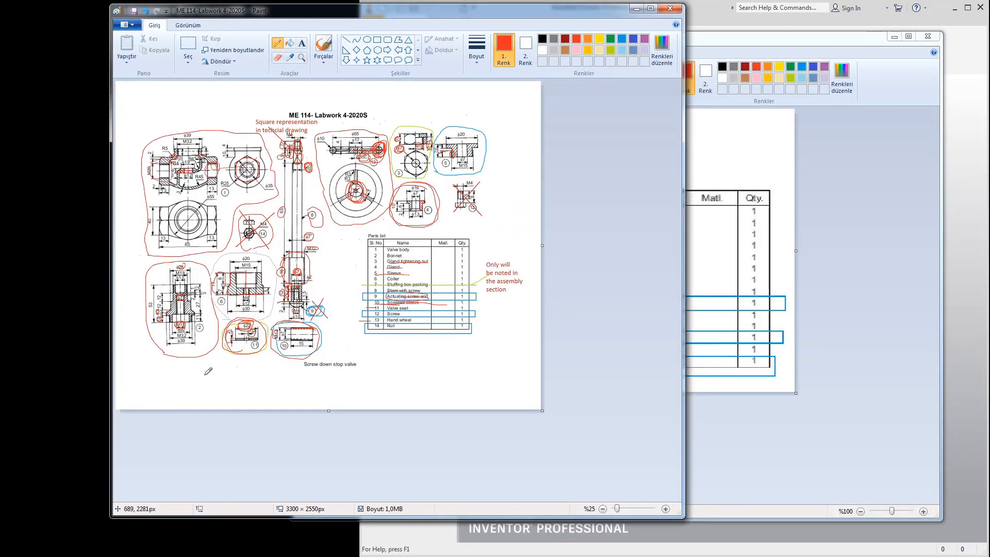
# Step: Loop a red freehand line around the ME 114 Labwork 4 sheet, then bring the valve drawing forward
pyautogui.moveTo(205, 375)
pyautogui.mouseDown()
pyautogui.moveTo(382, 388)
pyautogui.moveTo(516, 305)
pyautogui.moveTo(518, 183)
pyautogui.moveTo(482, 101)
pyautogui.moveTo(309, 78)
pyautogui.moveTo(129, 117)
pyautogui.moveTo(114, 343)
pyautogui.moveTo(219, 386)
pyautogui.moveTo(360, 401)
pyautogui.mouseUp()
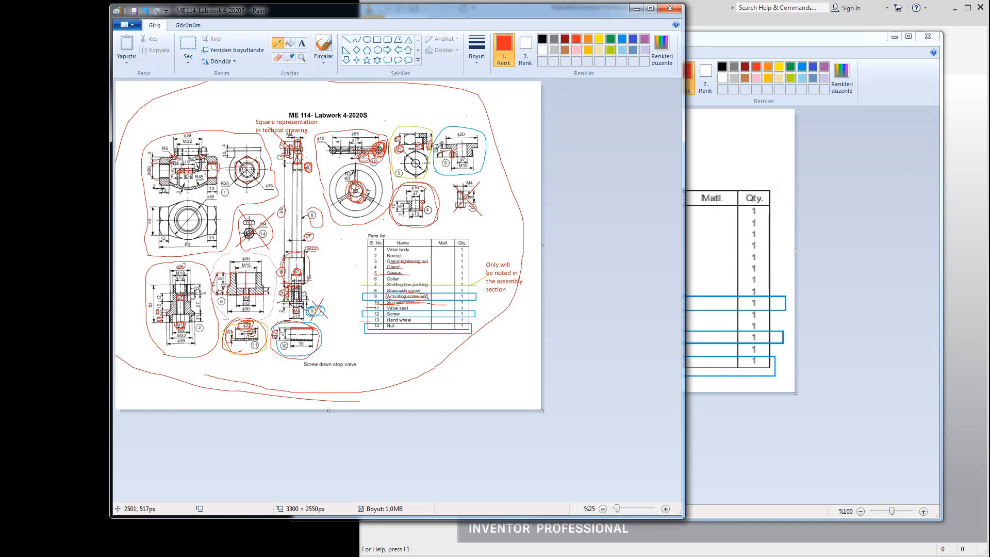
pyautogui.moveTo(407, 21); pyautogui.dragTo(310, 27)
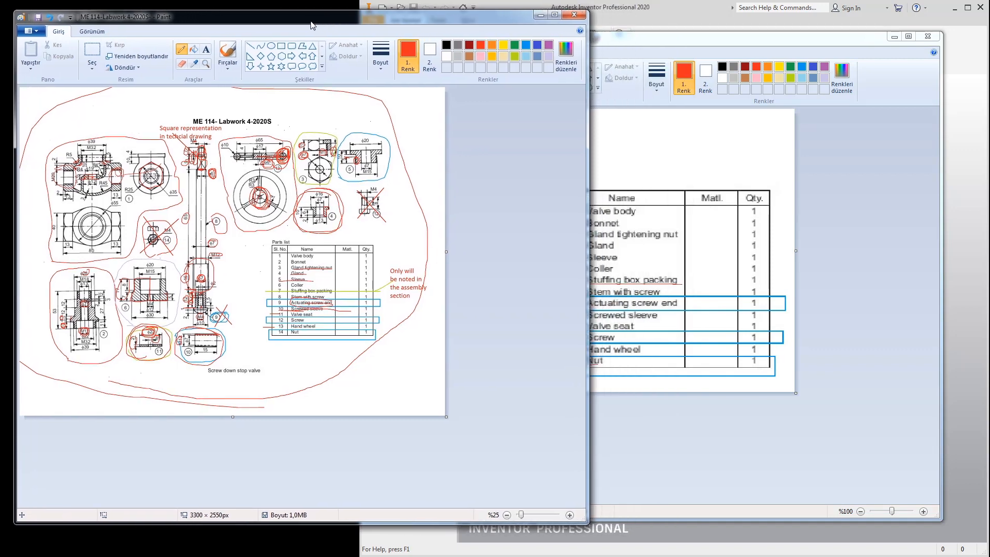
pyautogui.moveTo(649, 42)
pyautogui.mouseDown()
pyautogui.moveTo(363, 29)
pyautogui.moveTo(386, 39)
pyautogui.mouseUp()
pyautogui.click(732, 223)
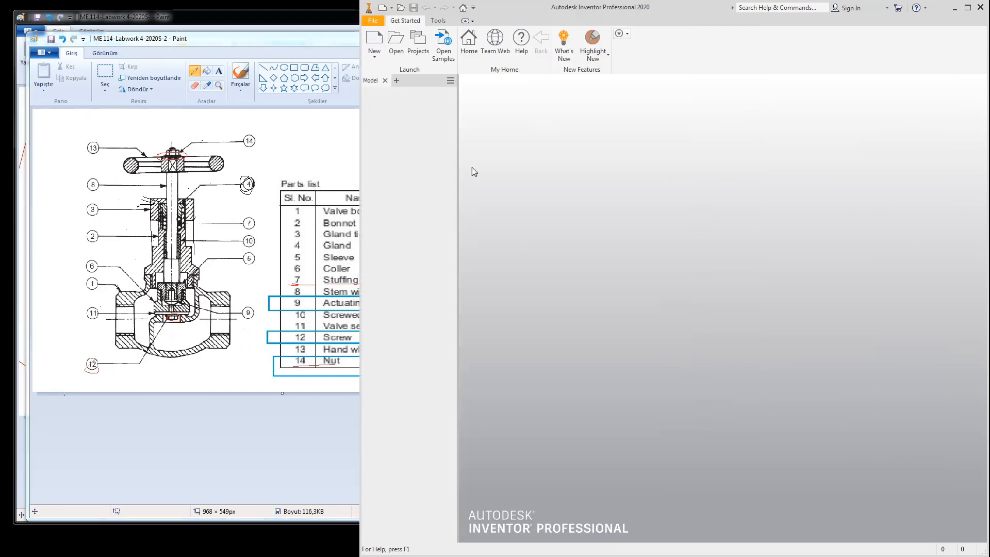
# Step: Create a new drawing from the Metric ISO.idw template
pyautogui.click(376, 42)
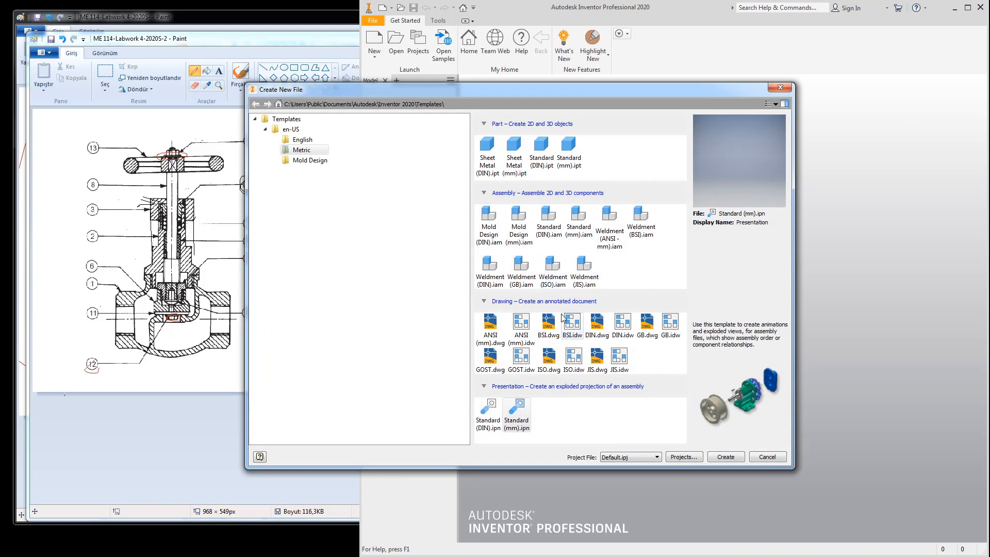
pyautogui.click(574, 361)
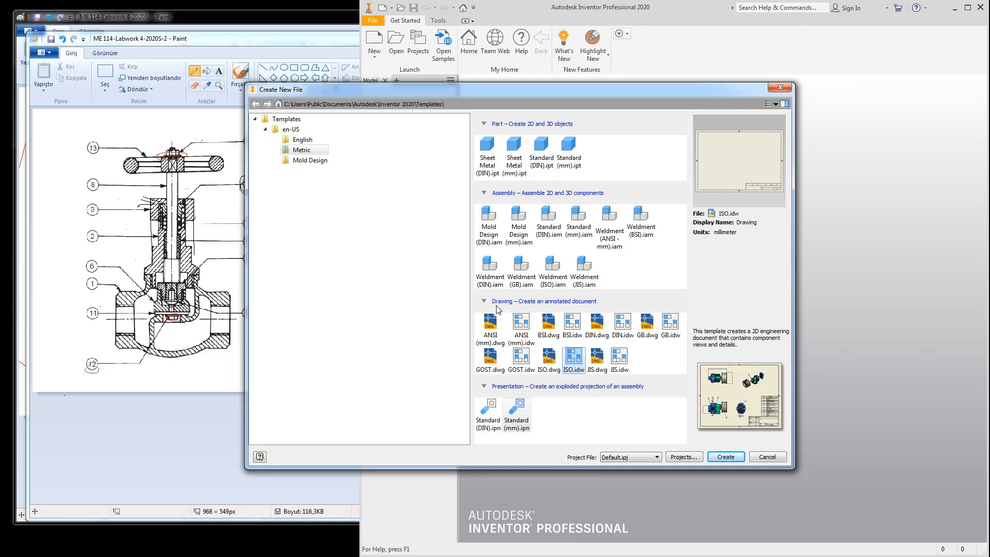
pyautogui.click(725, 457)
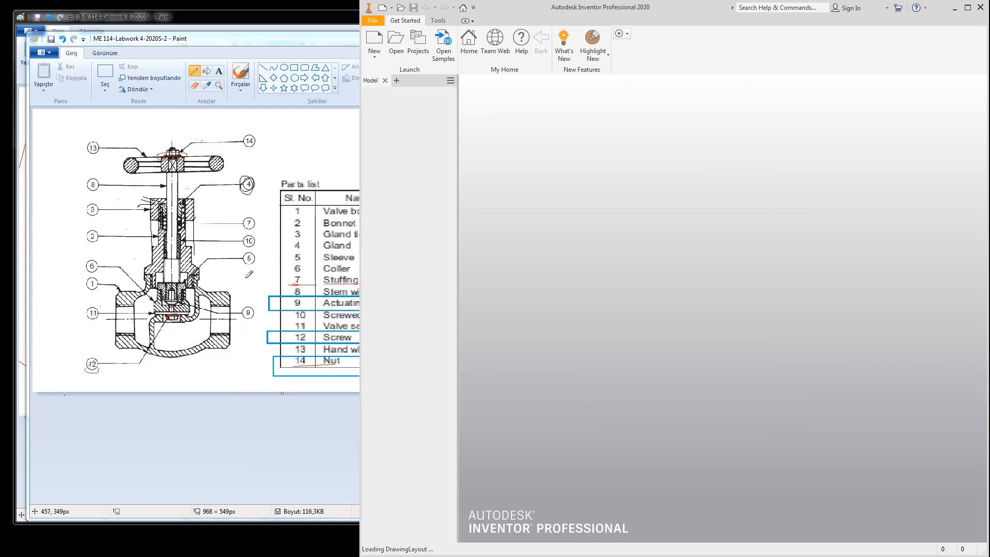
# Step: In Paint, draw a red freehand line over the valve parts list drawing, then return to Inventor
pyautogui.click(56, 186)
pyautogui.moveTo(57, 185)
pyautogui.mouseDown()
pyautogui.moveTo(92, 128)
pyautogui.moveTo(248, 122)
pyautogui.moveTo(467, 175)
pyautogui.moveTo(506, 253)
pyautogui.mouseUp()
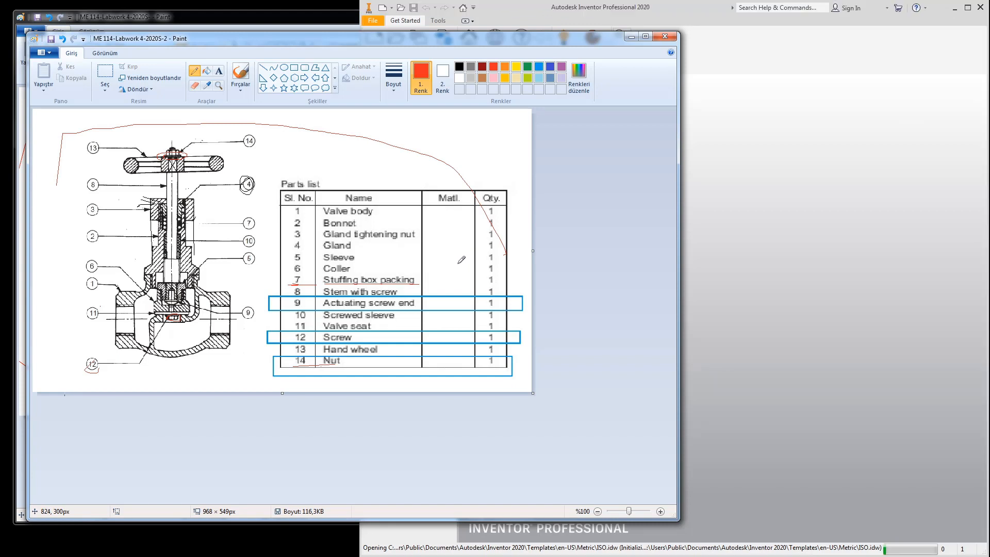
pyautogui.click(691, 19)
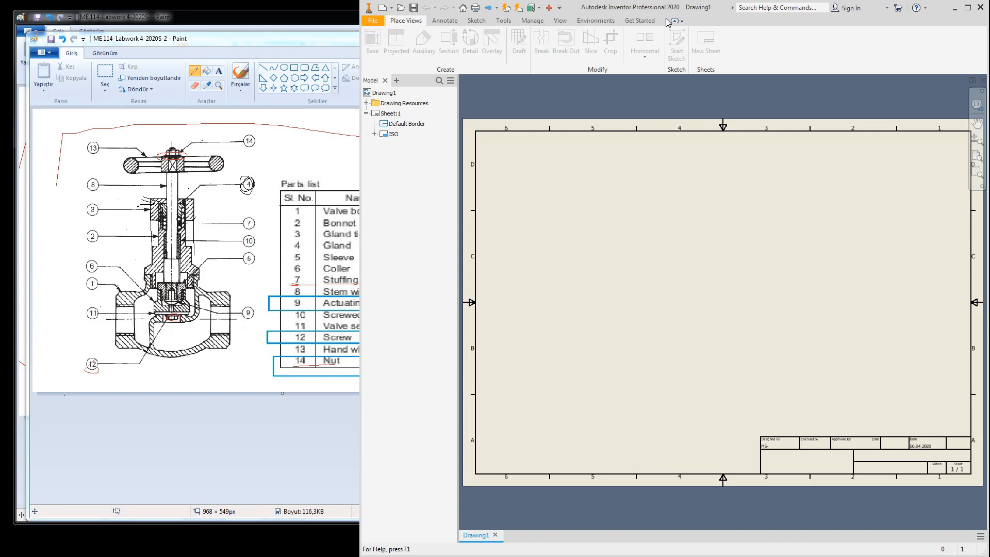
pyautogui.rightClick(389, 115)
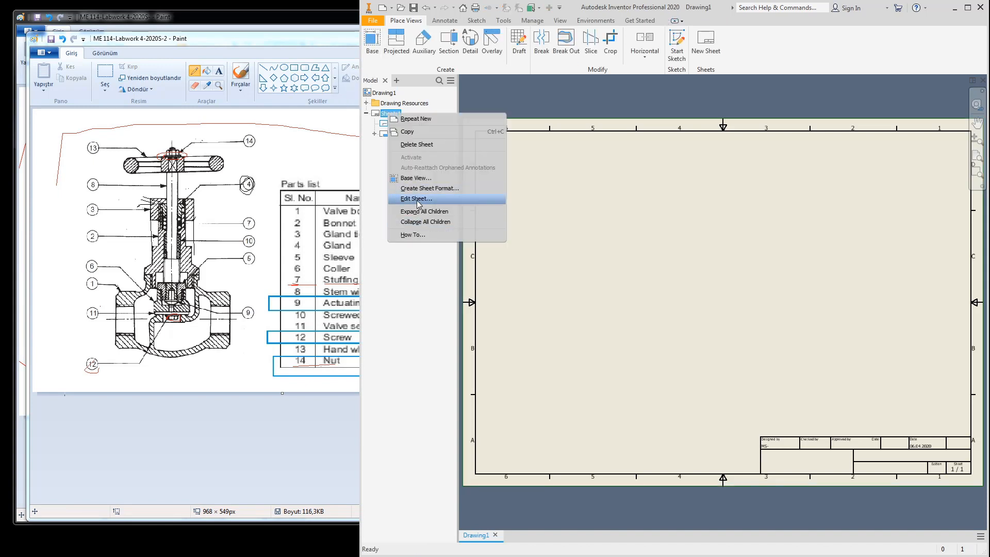
pyautogui.click(598, 220)
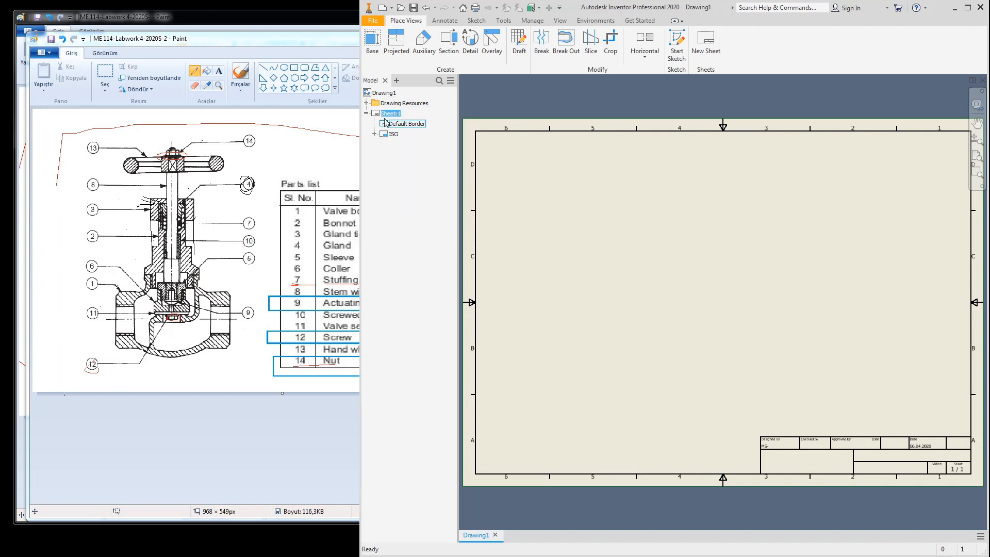
pyautogui.rightClick(388, 115)
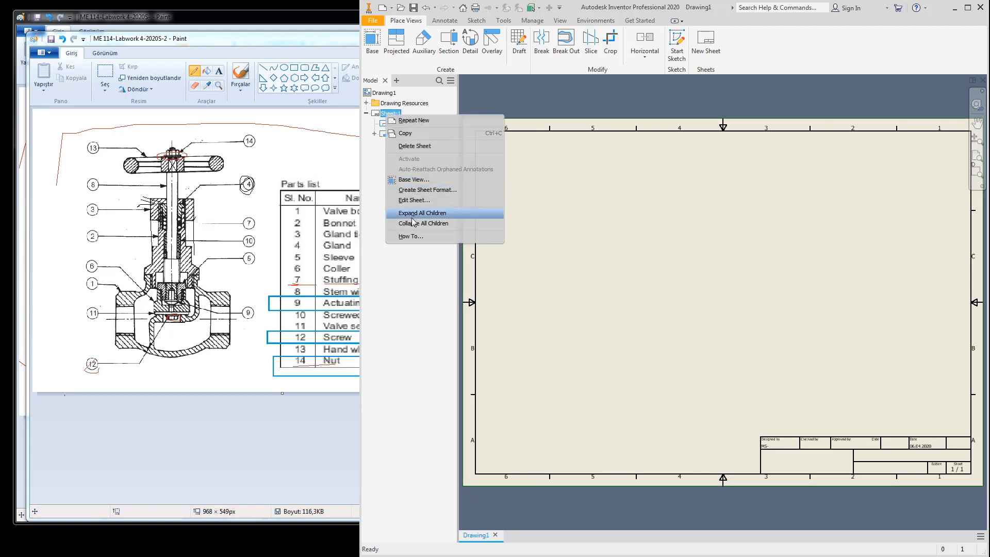
pyautogui.click(414, 201)
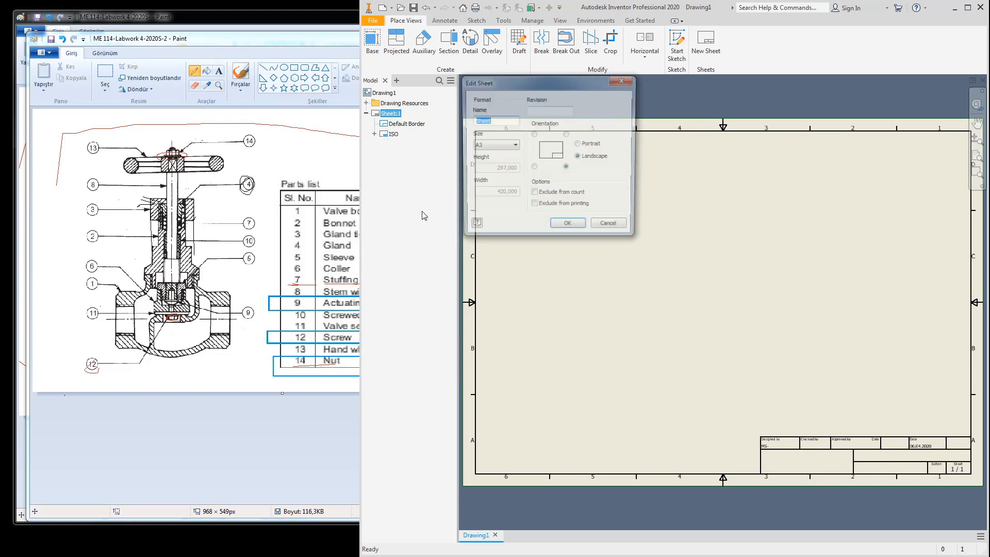
pyautogui.click(494, 146)
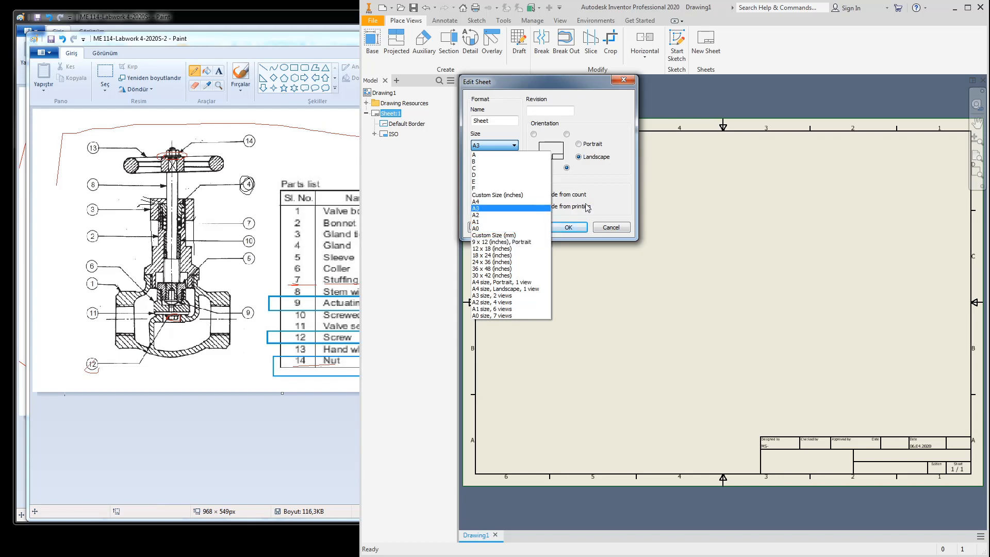
pyautogui.click(607, 190)
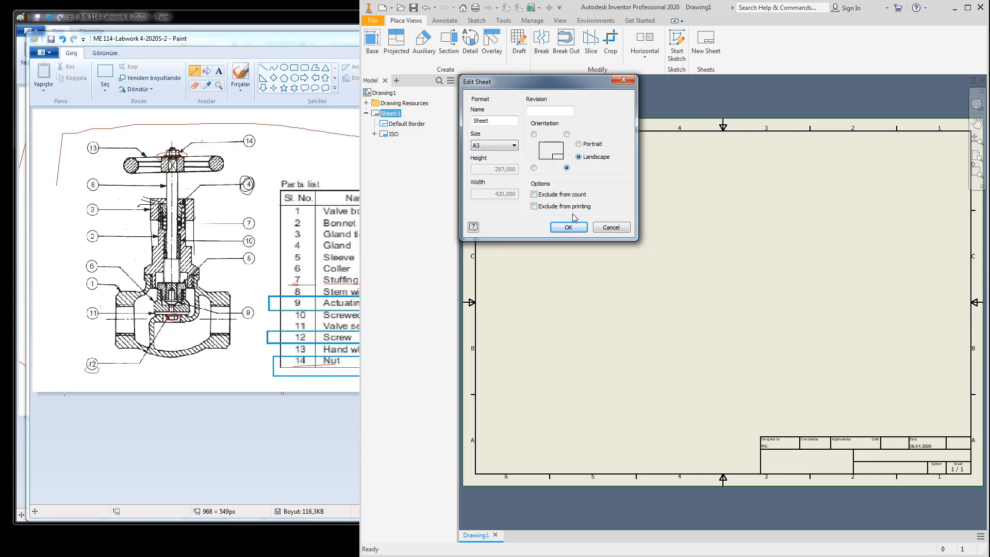
pyautogui.click(609, 229)
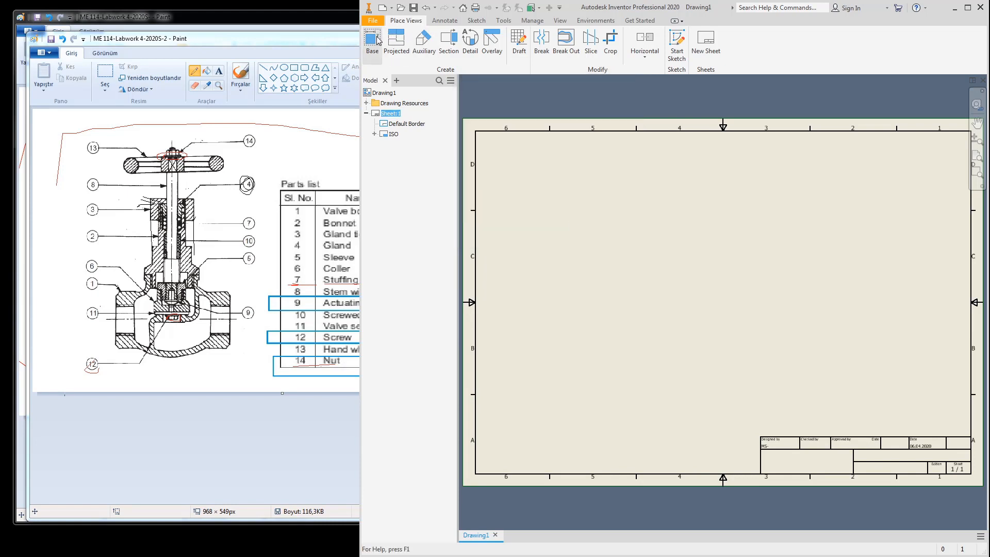
# Step: Start a base view and load Valve.iam as its model file
pyautogui.click(372, 41)
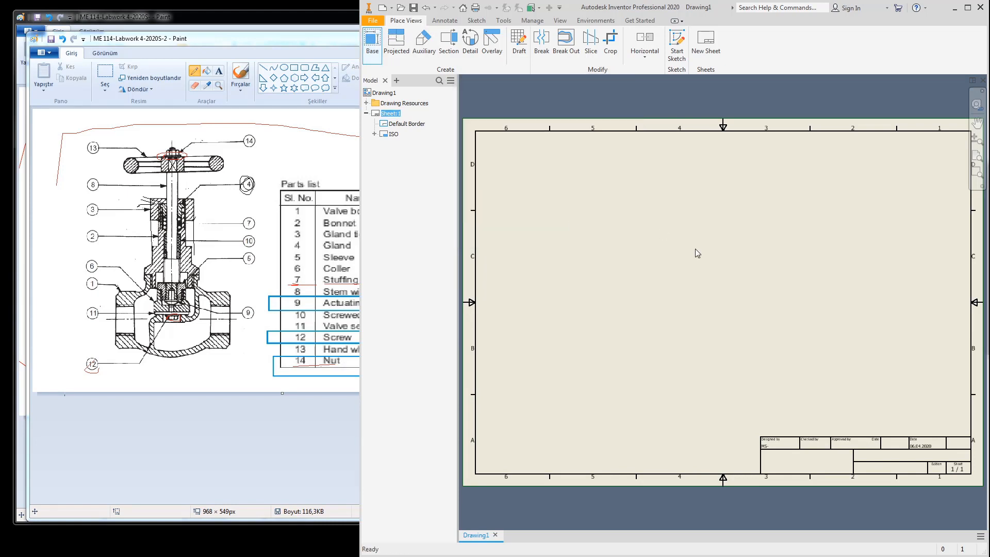
pyautogui.moveTo(828, 128); pyautogui.dragTo(330, 135)
pyautogui.click(425, 174)
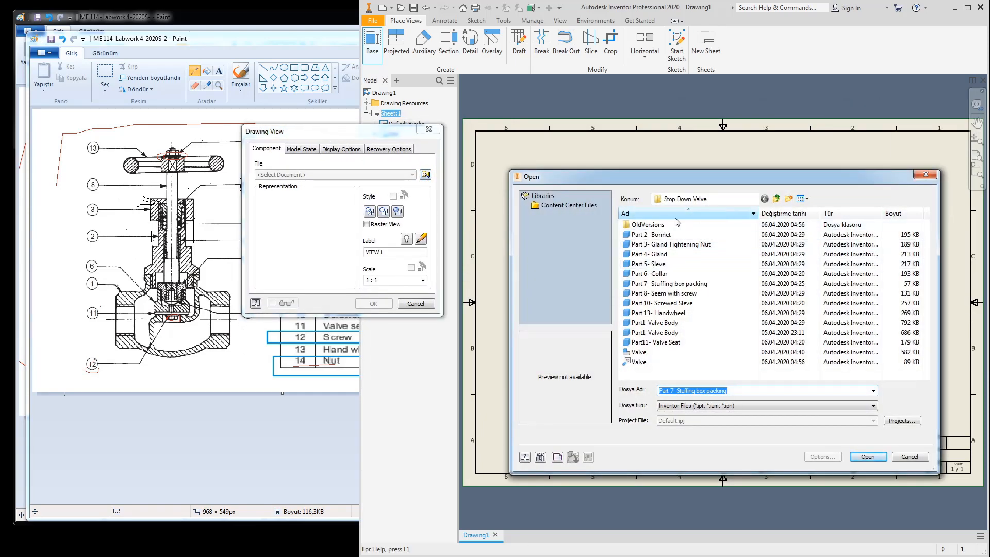
pyautogui.click(685, 352)
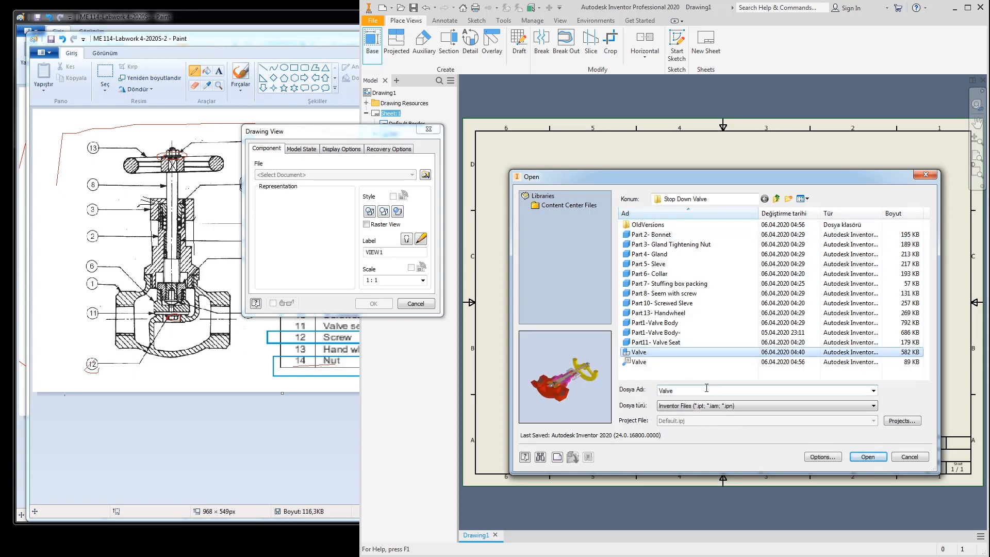
pyautogui.click(868, 457)
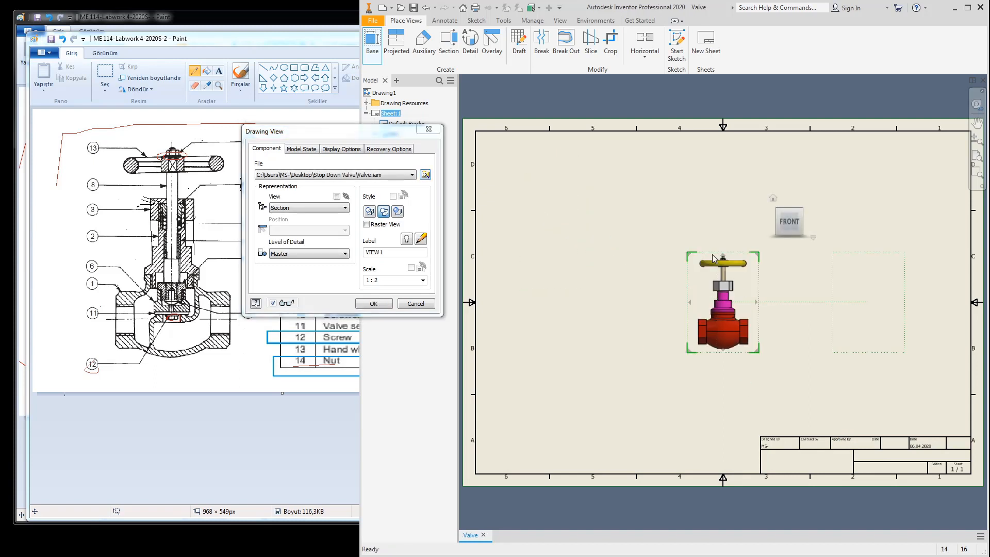
# Step: Place the front valve view at 1:1 scale in the sheet's upper left
pyautogui.moveTo(743, 285); pyautogui.dragTo(794, 219)
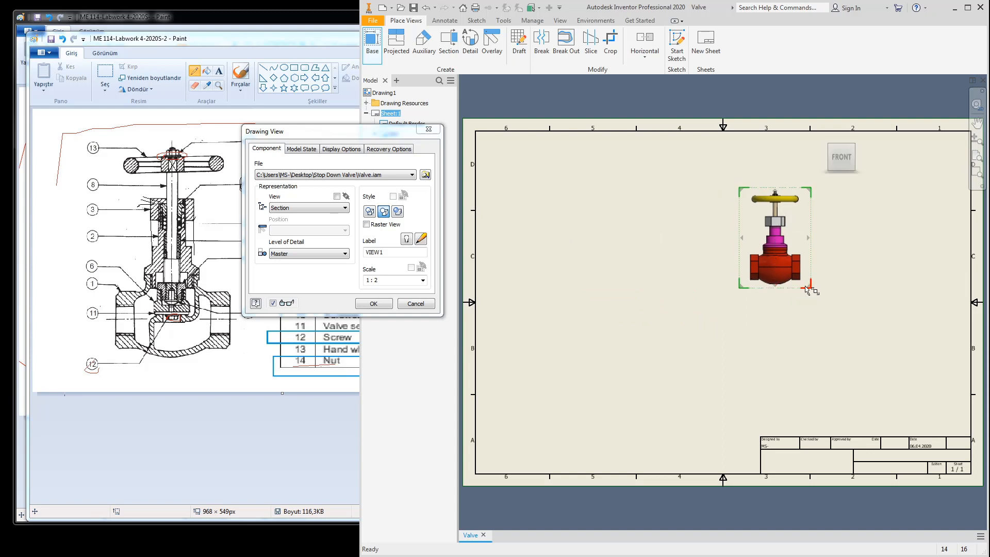
pyautogui.moveTo(807, 289); pyautogui.dragTo(846, 315)
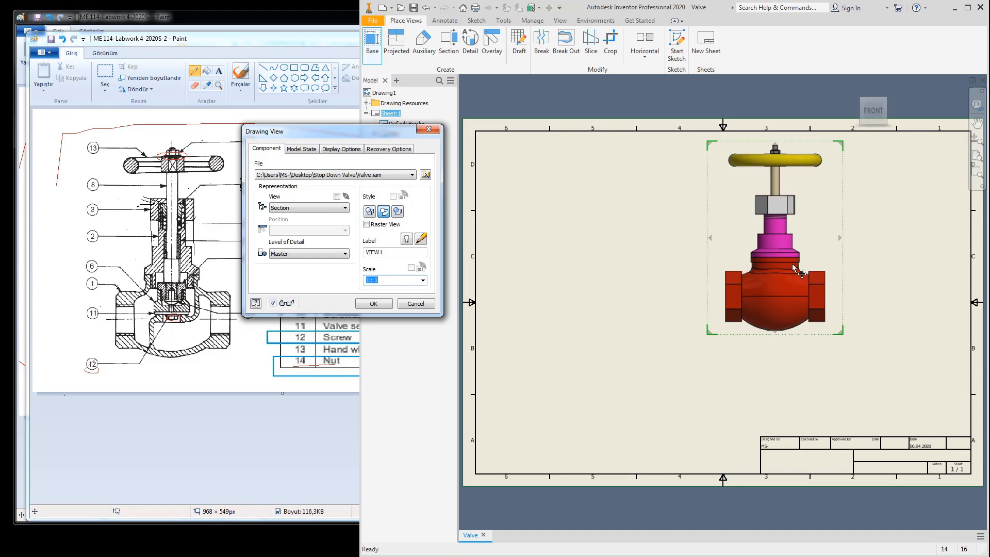
pyautogui.click(381, 281)
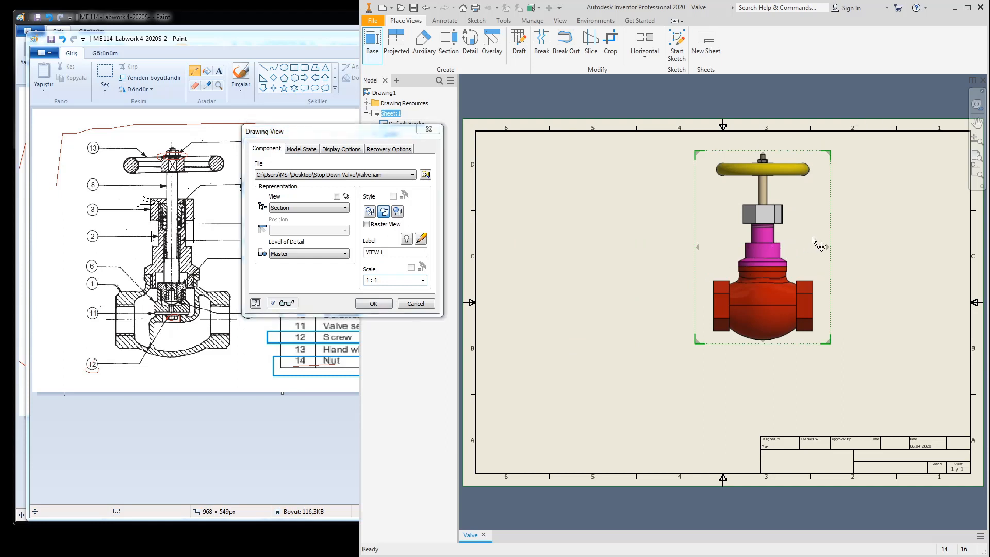
pyautogui.click(639, 251)
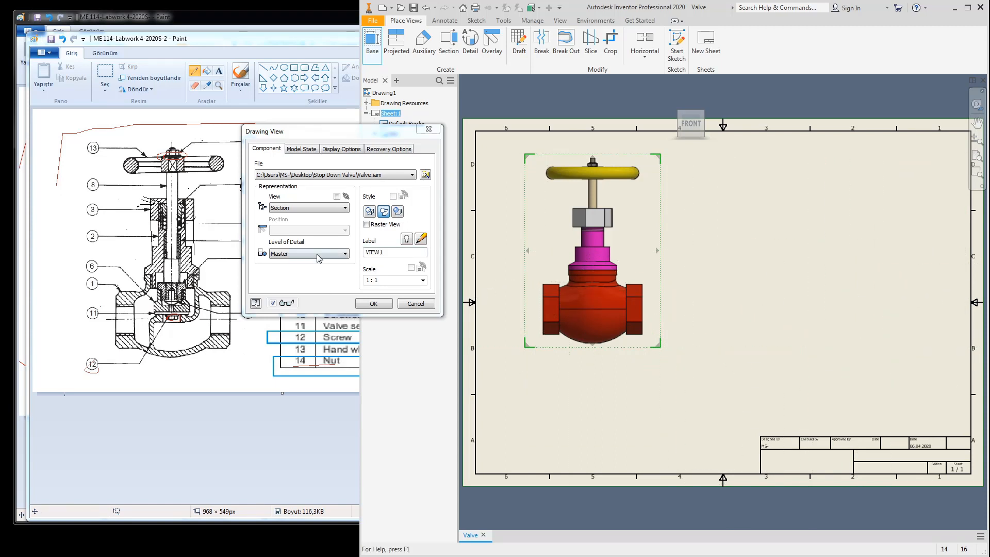
pyautogui.click(372, 303)
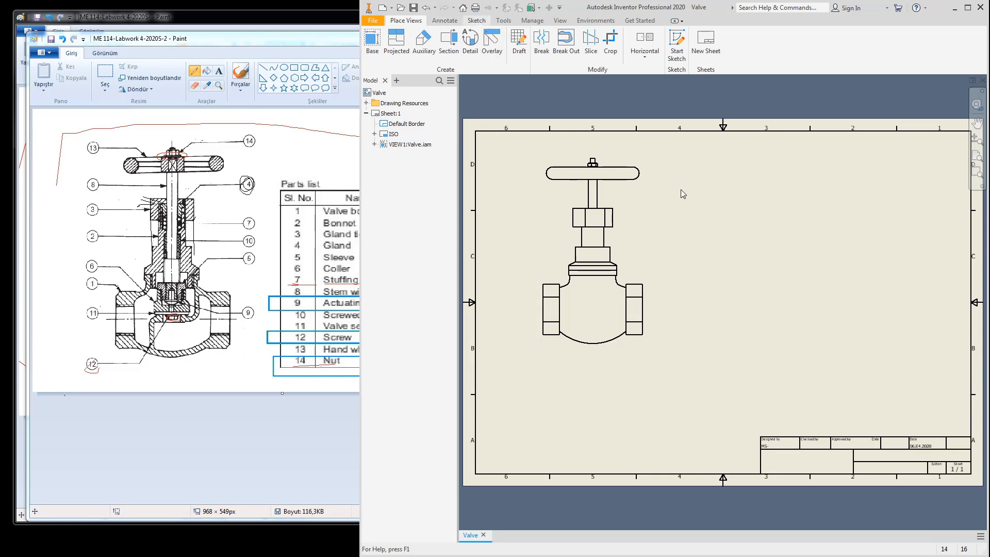
# Step: Create a new sketch attached to the valve view
pyautogui.click(476, 20)
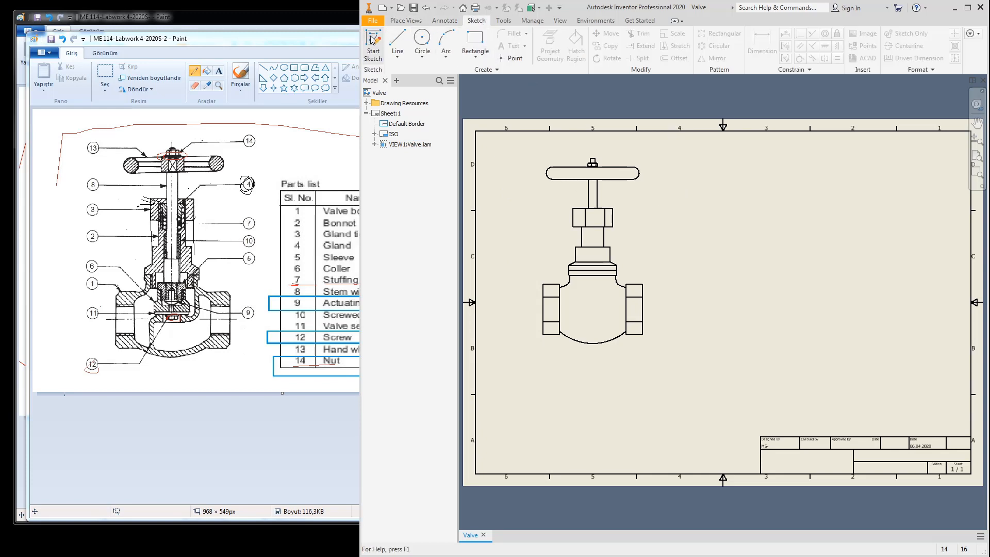
pyautogui.click(405, 20)
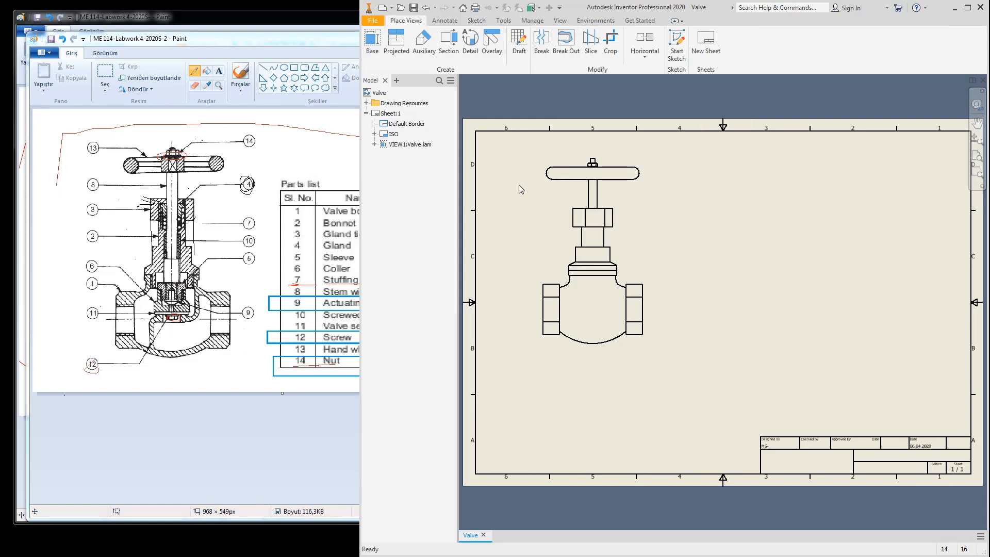
pyautogui.click(480, 21)
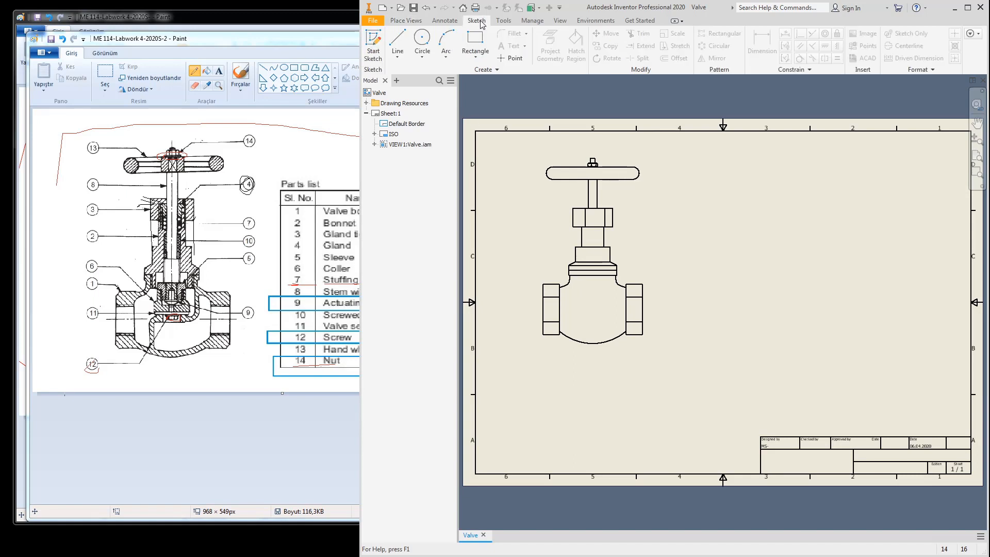
pyautogui.click(373, 43)
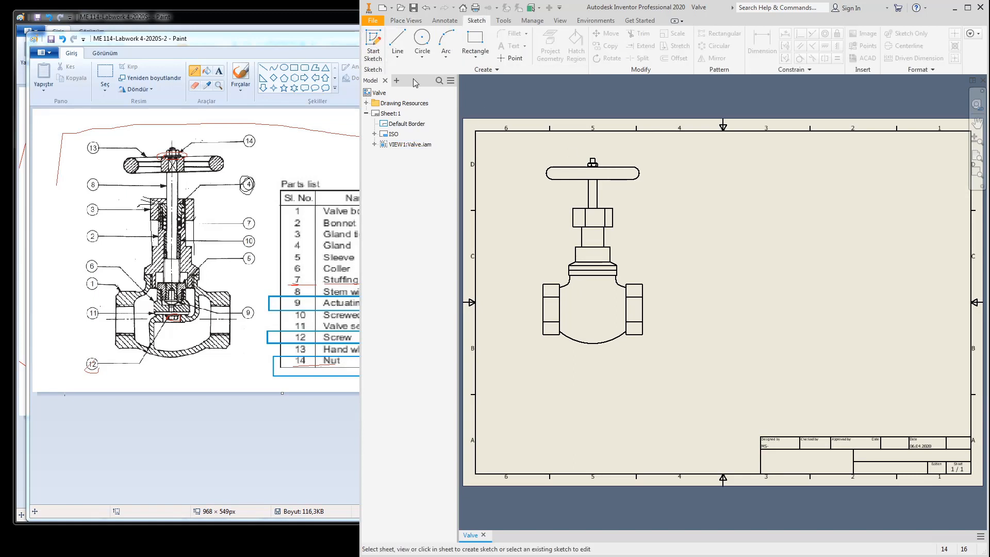
pyautogui.click(635, 156)
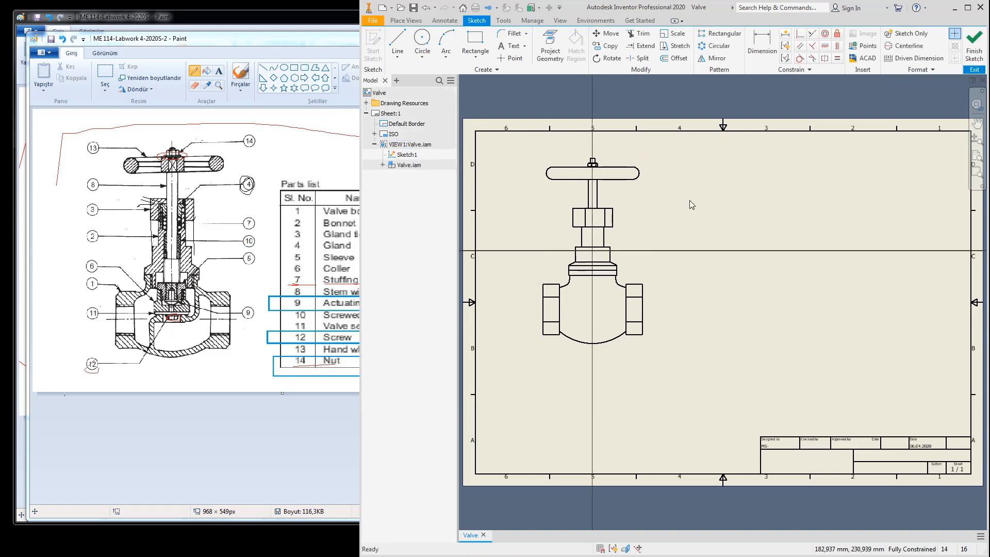
# Step: Draw a rectangle enclosing the whole valve view and finish the sketch
pyautogui.click(475, 44)
pyautogui.click(509, 150)
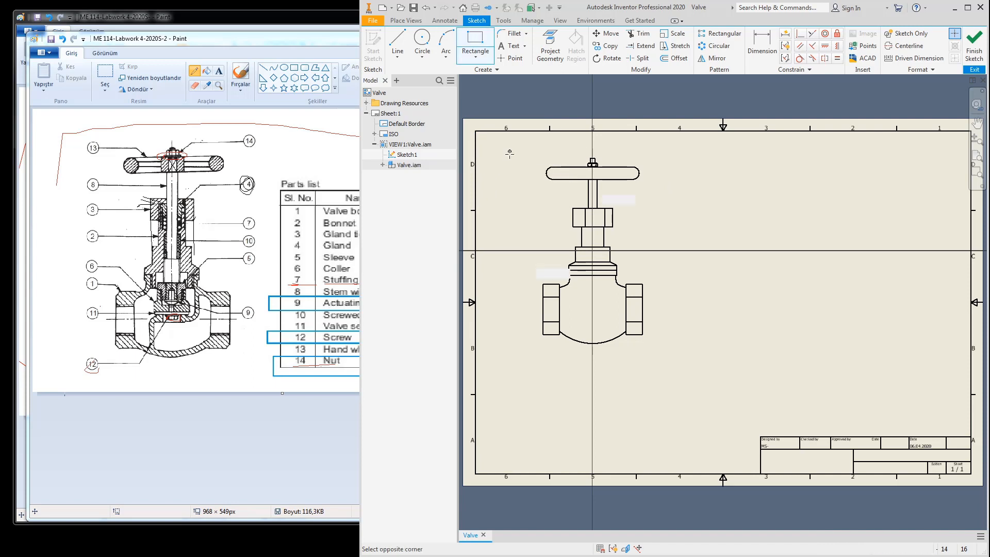
pyautogui.click(676, 364)
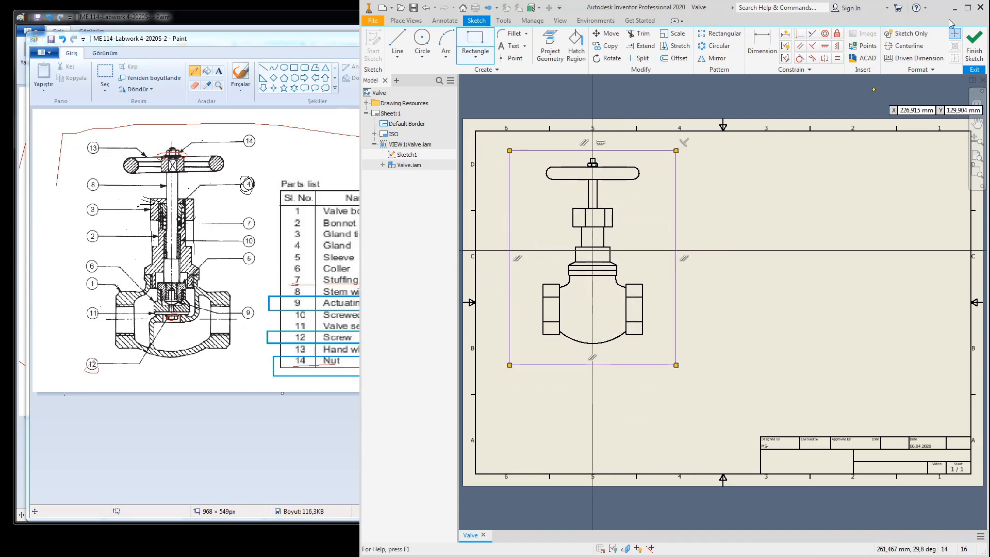
pyautogui.click(974, 47)
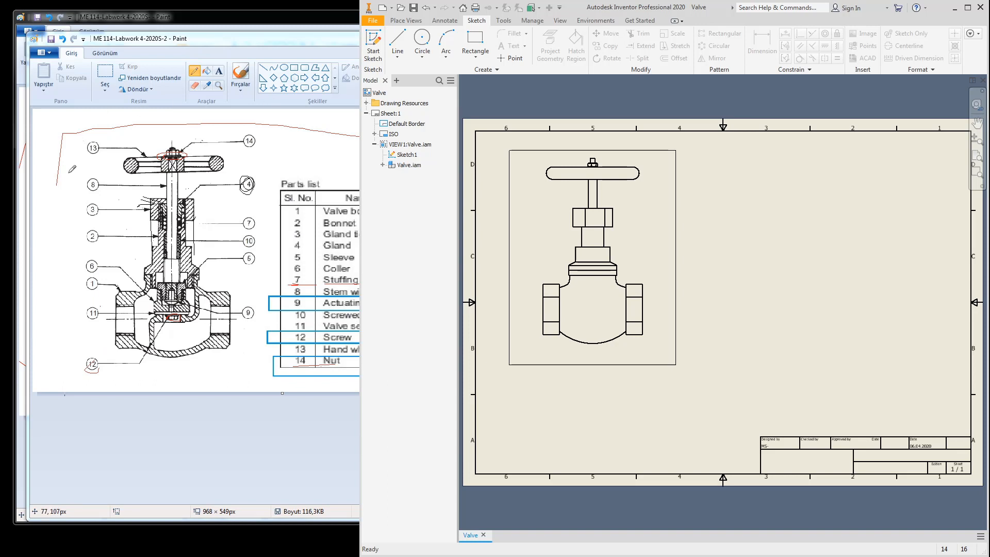
# Step: Apply a Break Out section to VIEW1 with a depth point on the valve, then fit the sheet
pyautogui.click(406, 20)
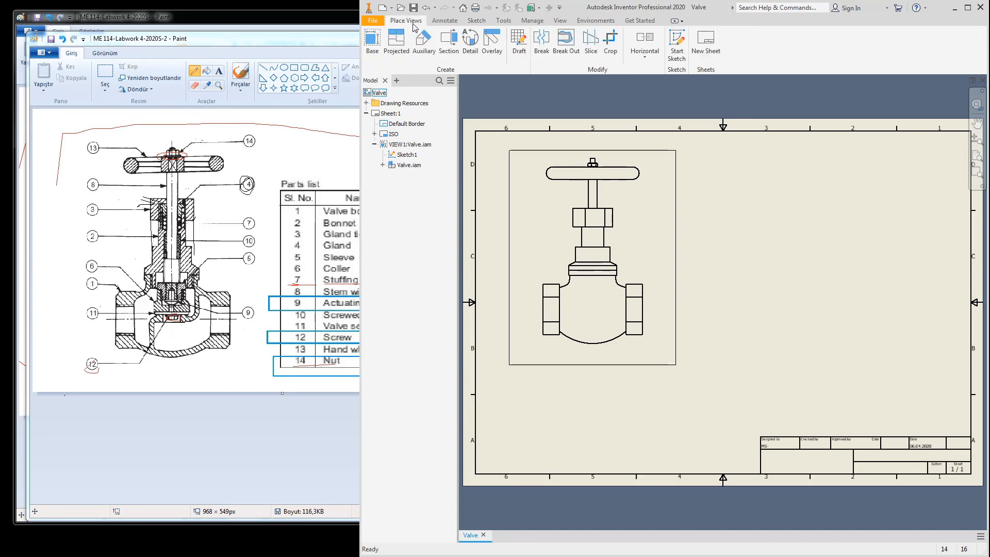
pyautogui.click(566, 48)
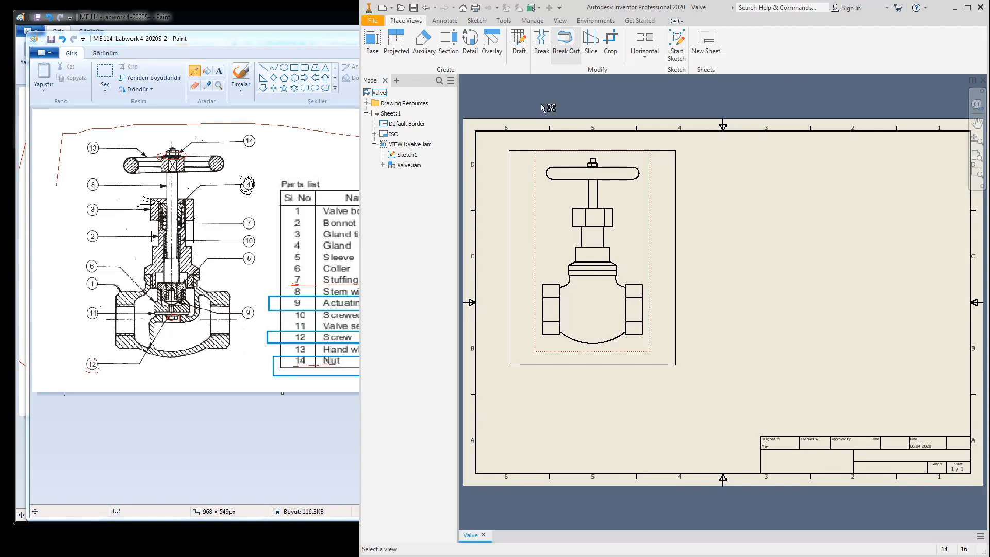
pyautogui.click(649, 193)
pyautogui.scroll(5, 597, 189)
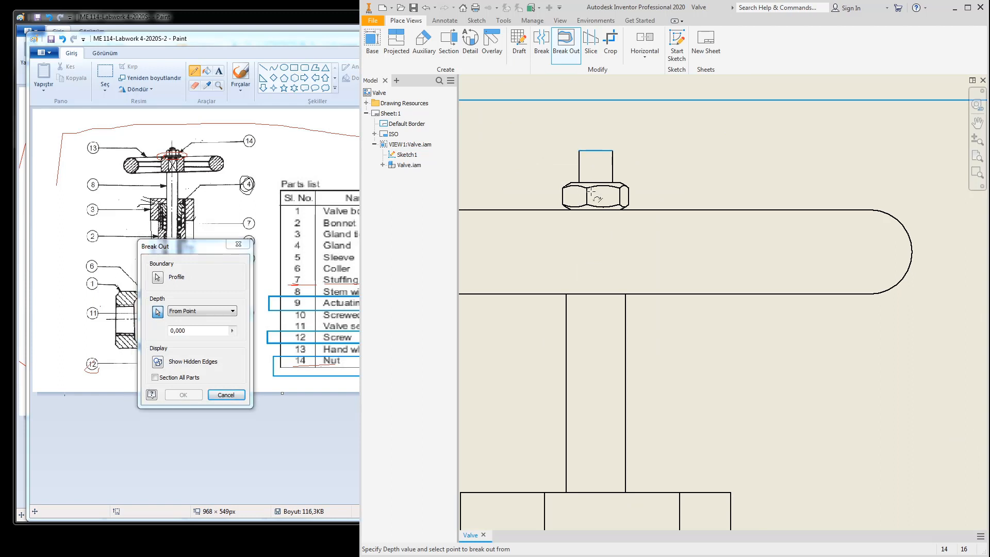
pyautogui.click(668, 210)
pyautogui.scroll(-5, 667, 212)
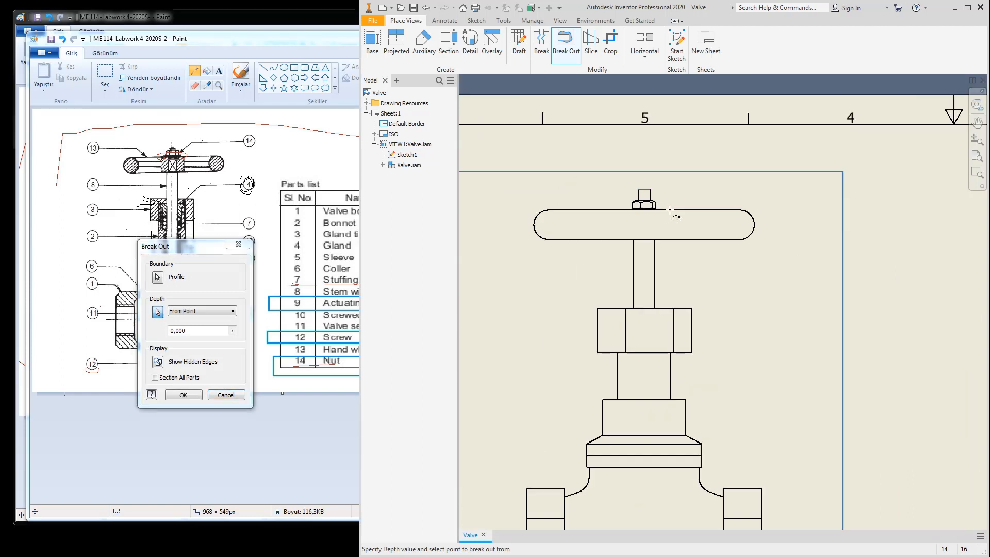
pyautogui.click(183, 395)
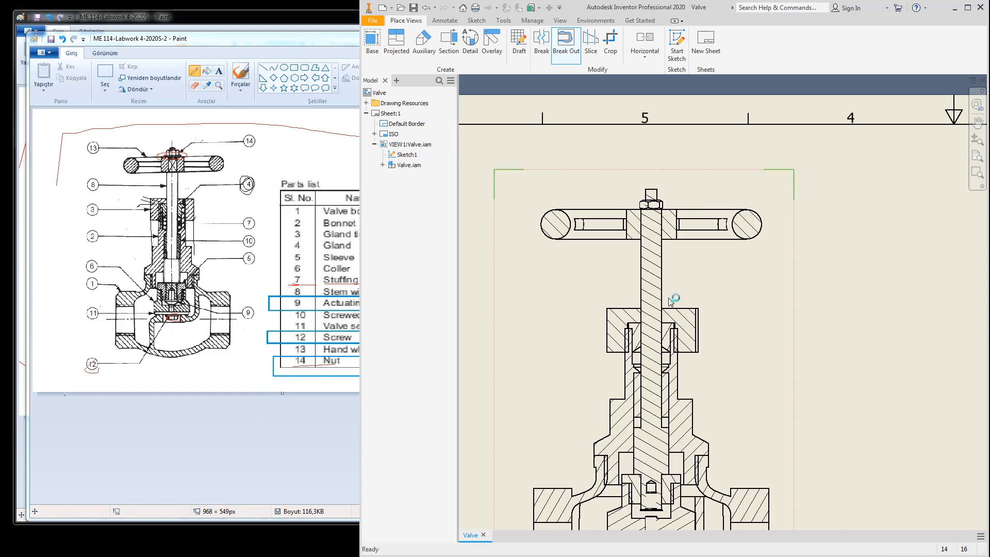
pyautogui.scroll(-3, 667, 294)
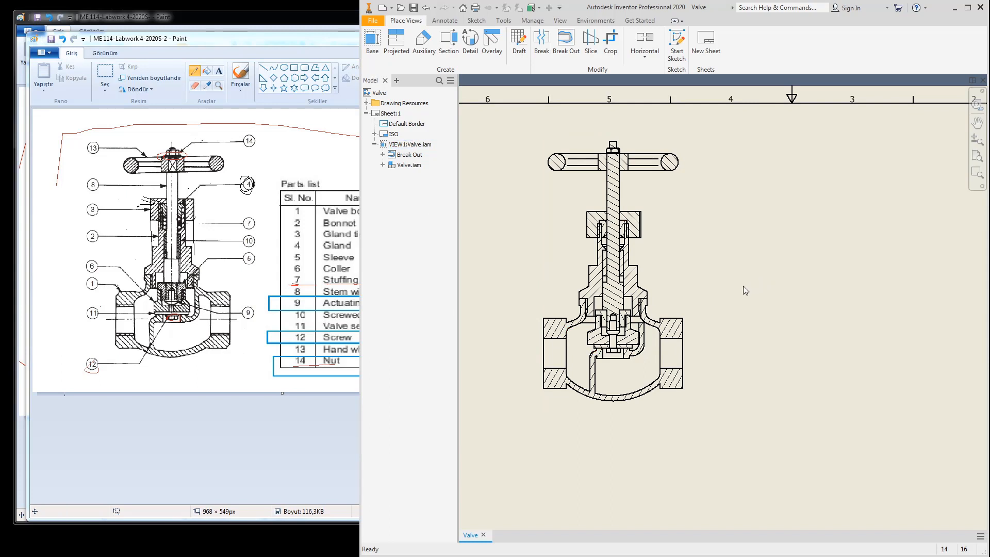
pyautogui.press('Home')
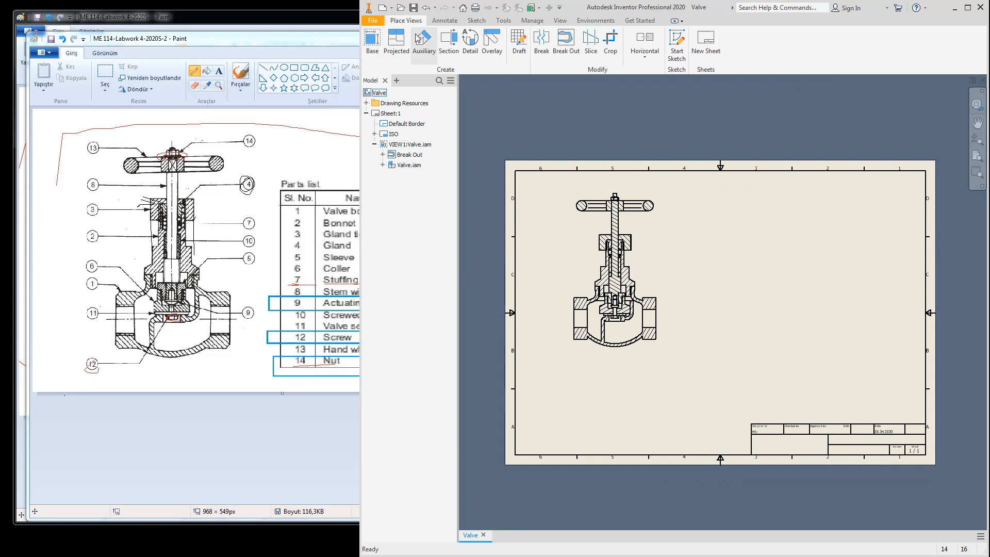
# Step: Add the Valve.iam parts list from the valve view, enabling the BOM view, above the title block
pyautogui.click(444, 22)
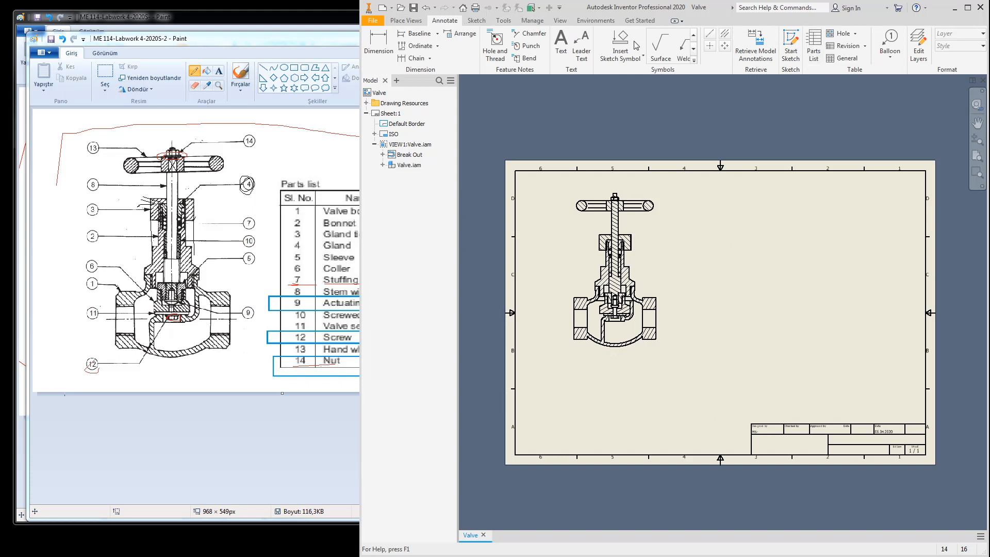
pyautogui.click(814, 45)
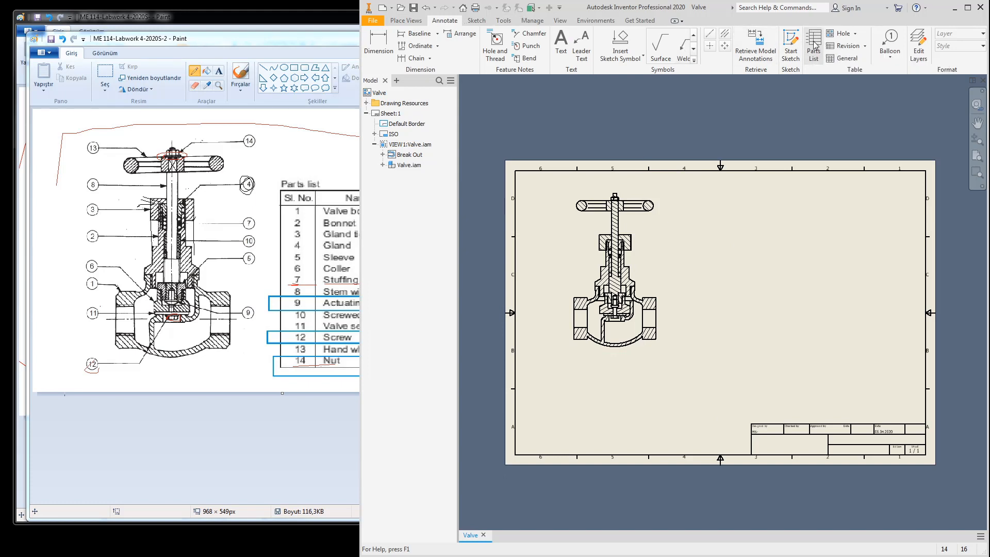
pyautogui.click(662, 282)
pyautogui.click(572, 276)
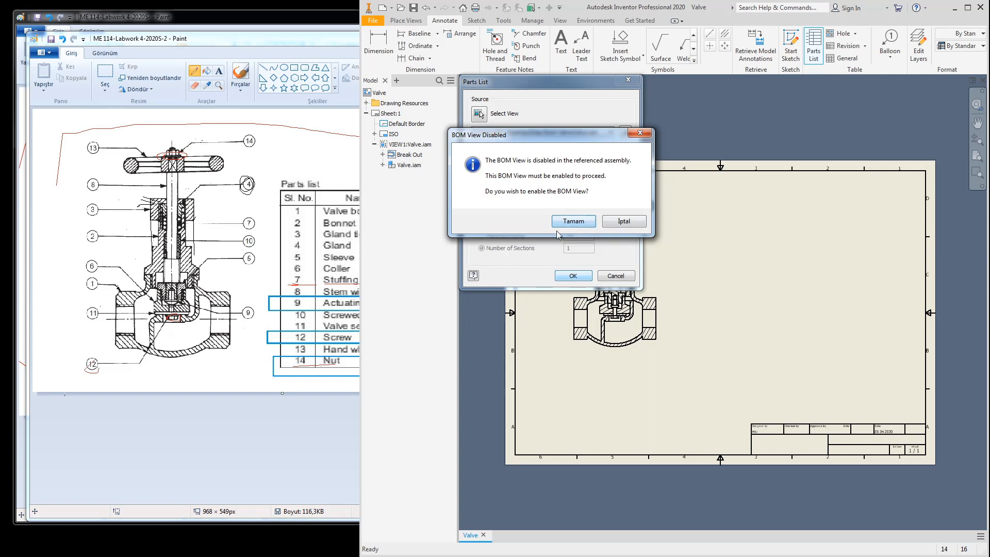
pyautogui.click(573, 220)
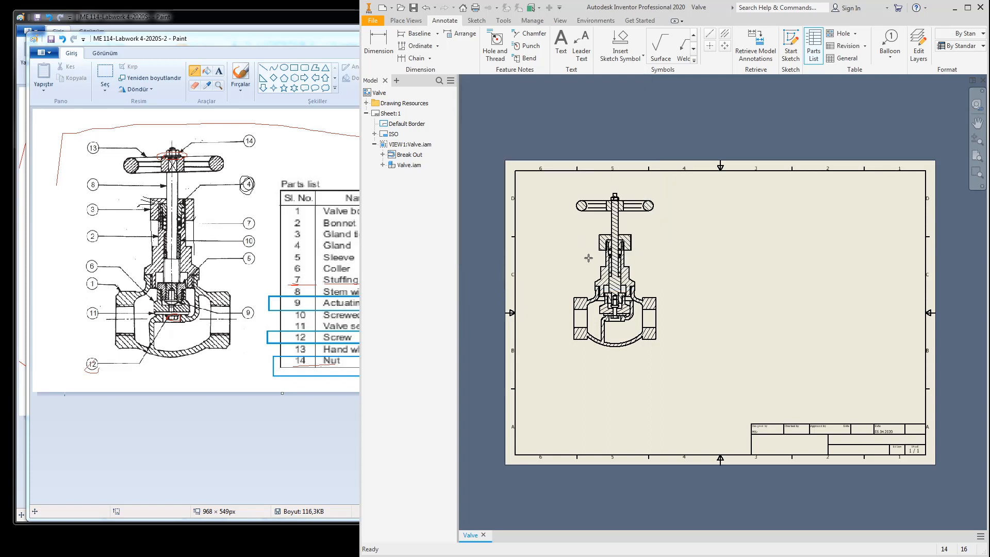
pyautogui.click(926, 287)
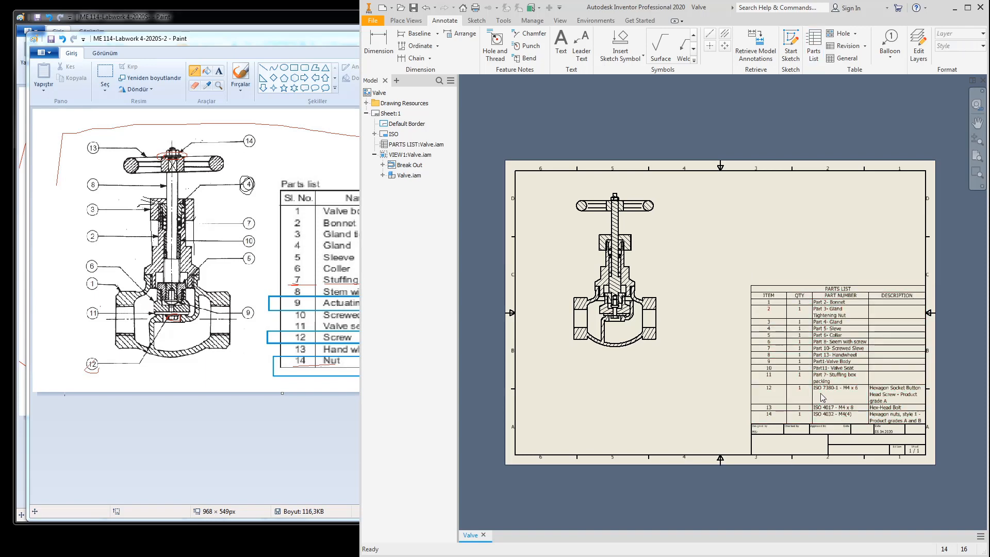
pyautogui.scroll(4, 830, 390)
pyautogui.scroll(-5, 686, 384)
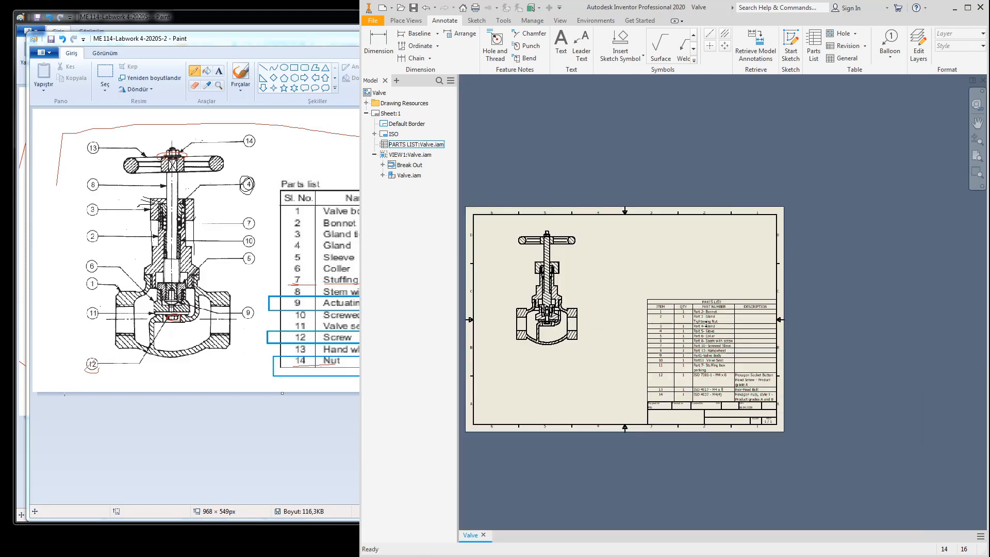
# Step: Remove the DESCRIPTION column from the parts list
pyautogui.click(701, 321)
pyautogui.doubleClick(701, 321)
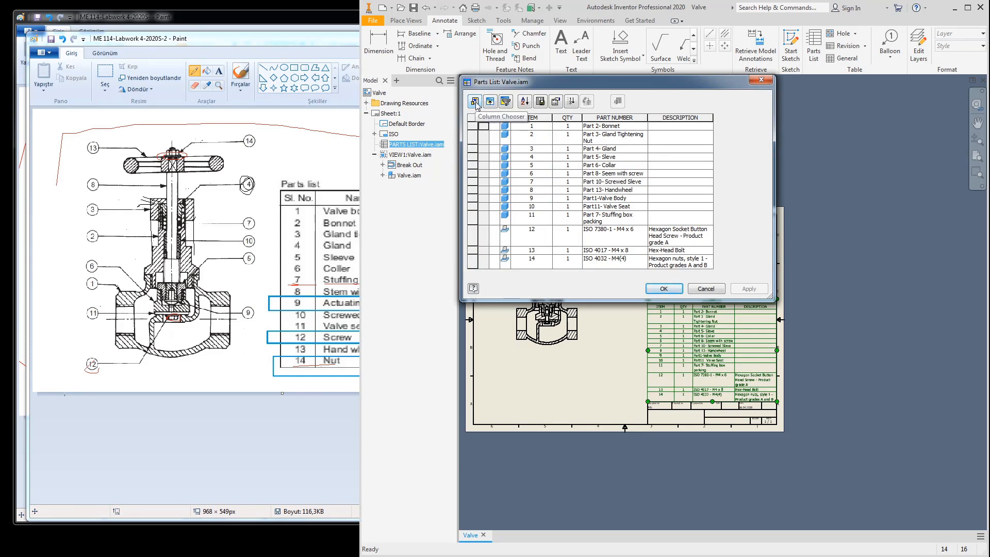
pyautogui.click(475, 102)
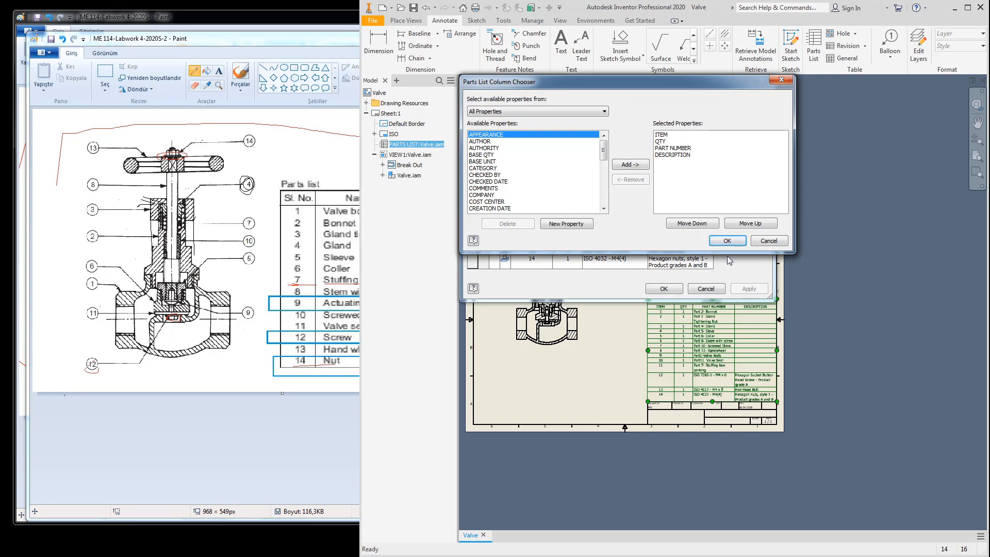
pyautogui.click(666, 155)
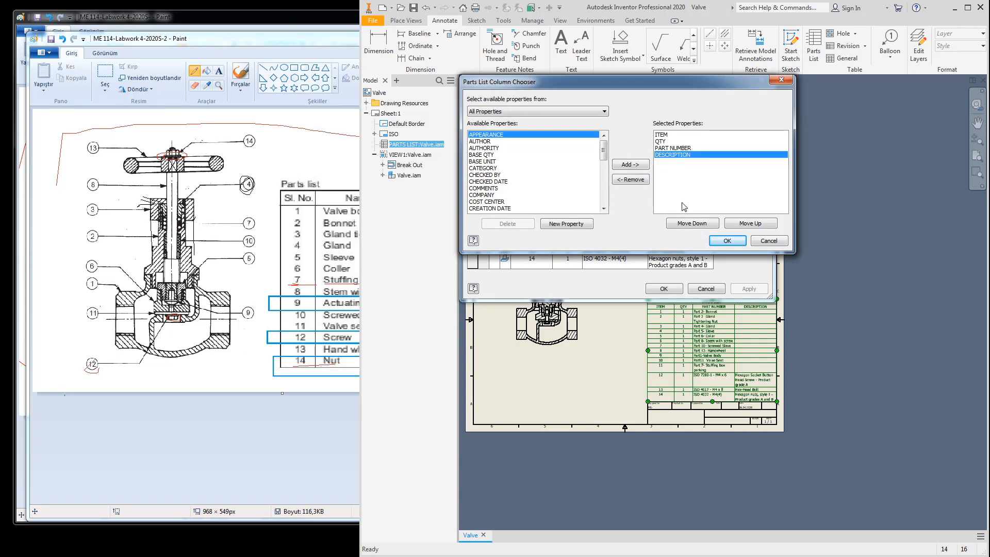
pyautogui.click(630, 180)
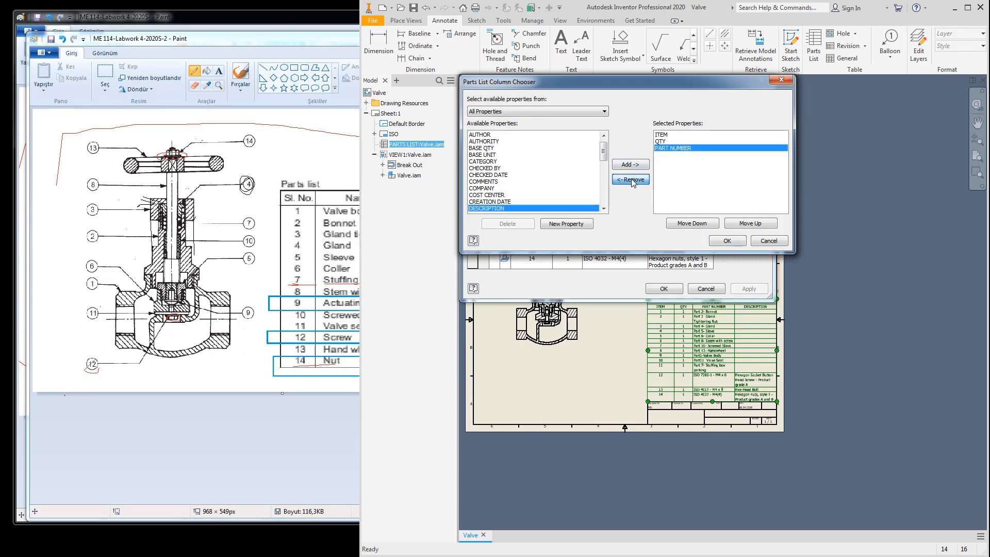
pyautogui.moveTo(604, 151); pyautogui.dragTo(605, 180)
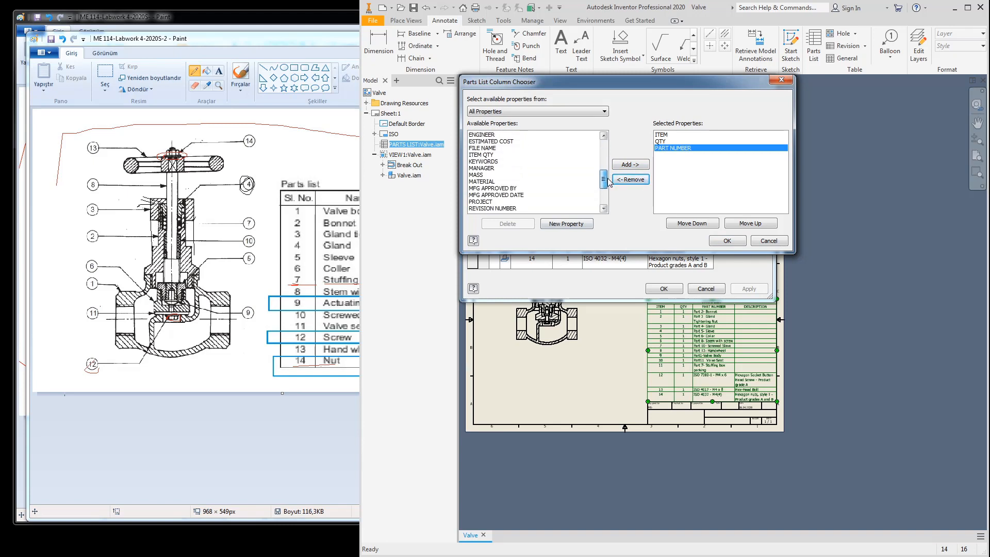
# Step: Add MATERIAL and MASS as parts list columns
pyautogui.click(482, 182)
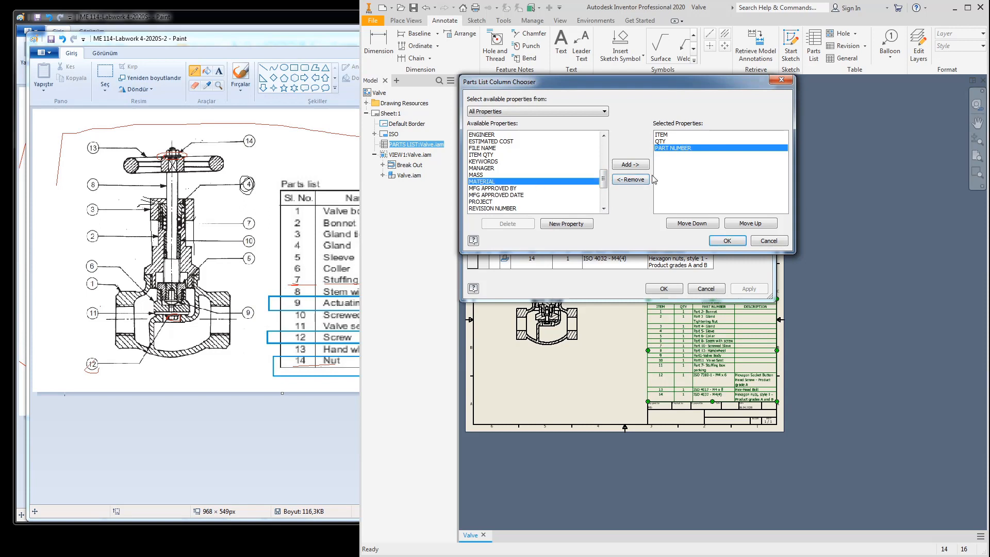
pyautogui.click(630, 164)
pyautogui.click(474, 175)
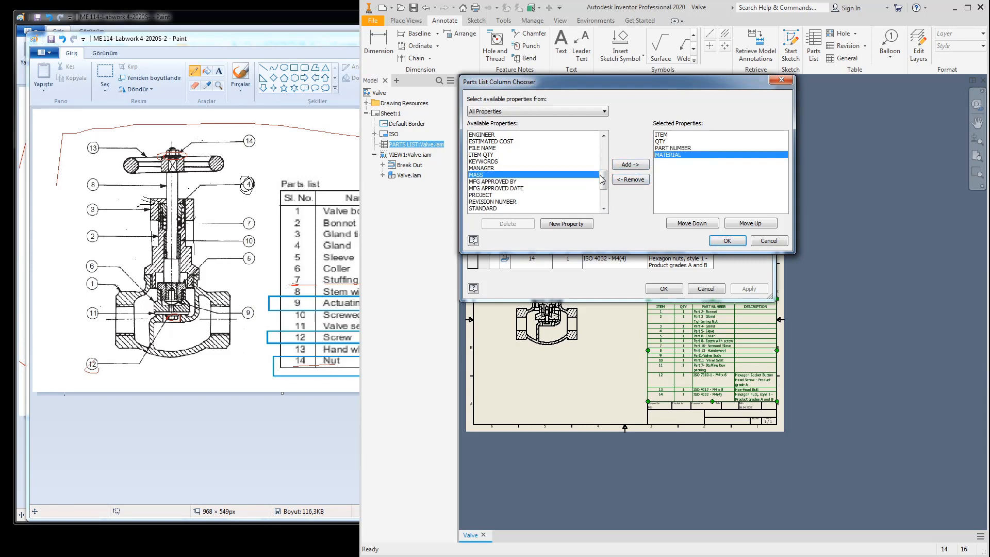
pyautogui.click(628, 166)
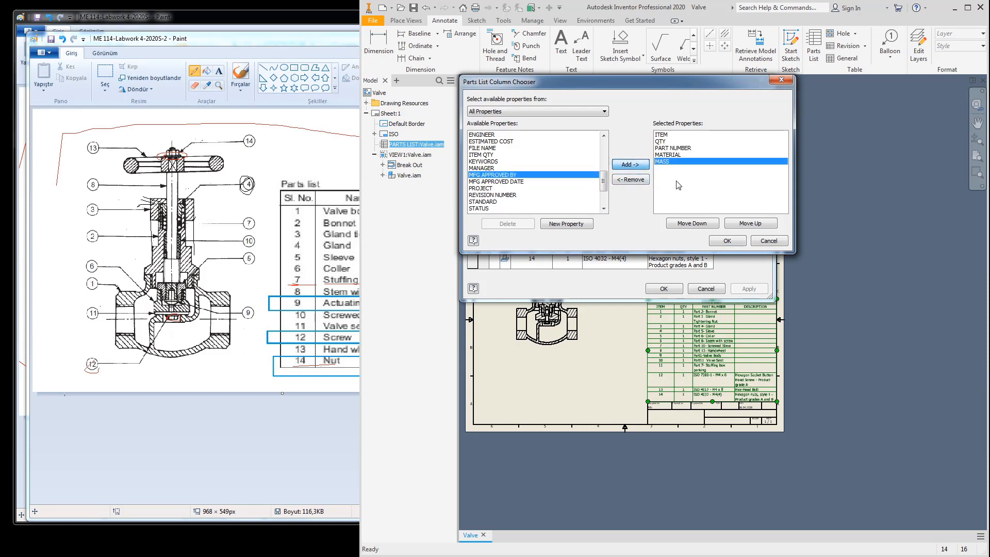
# Step: Move QTY below PART NUMBER in the column order and apply the changes
pyautogui.click(660, 144)
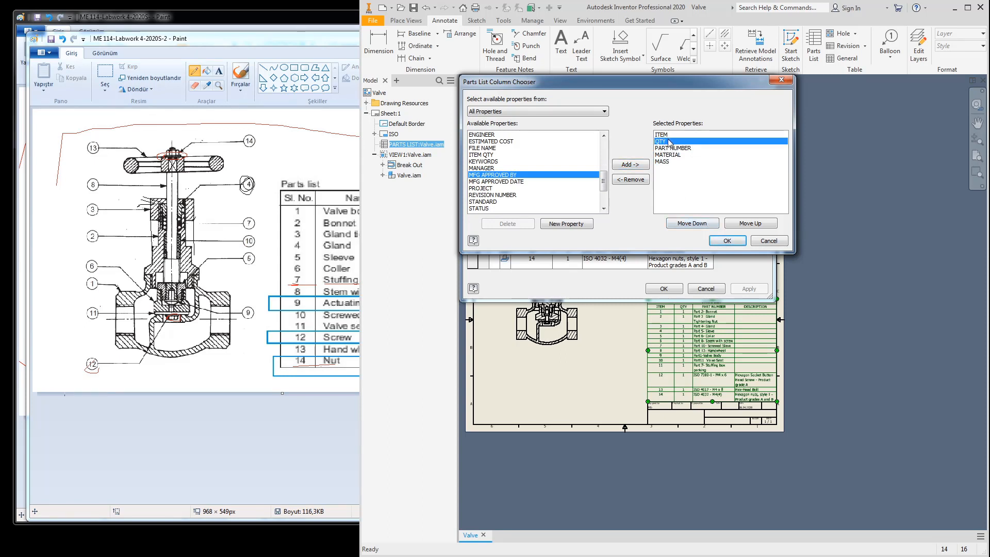
pyautogui.click(754, 226)
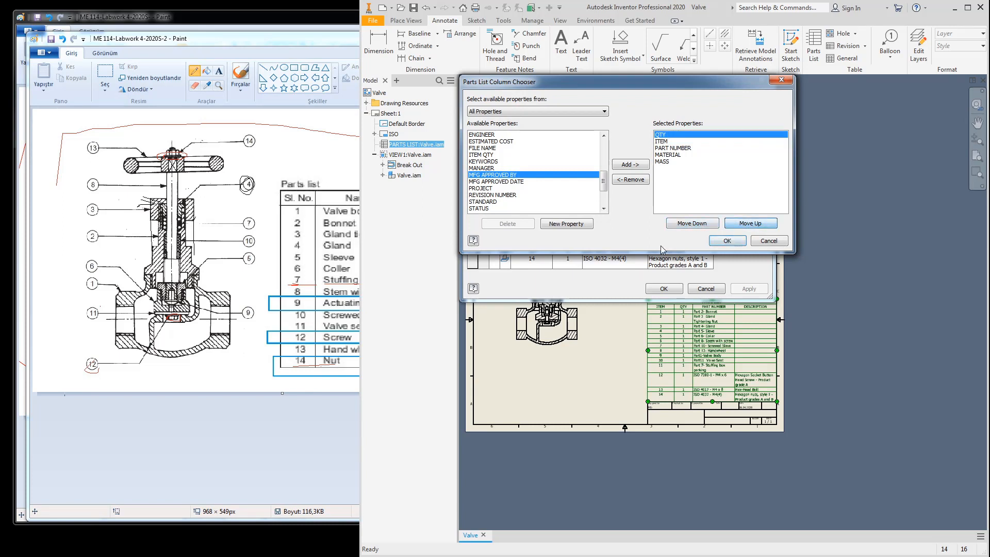
pyautogui.click(690, 224)
pyautogui.click(690, 225)
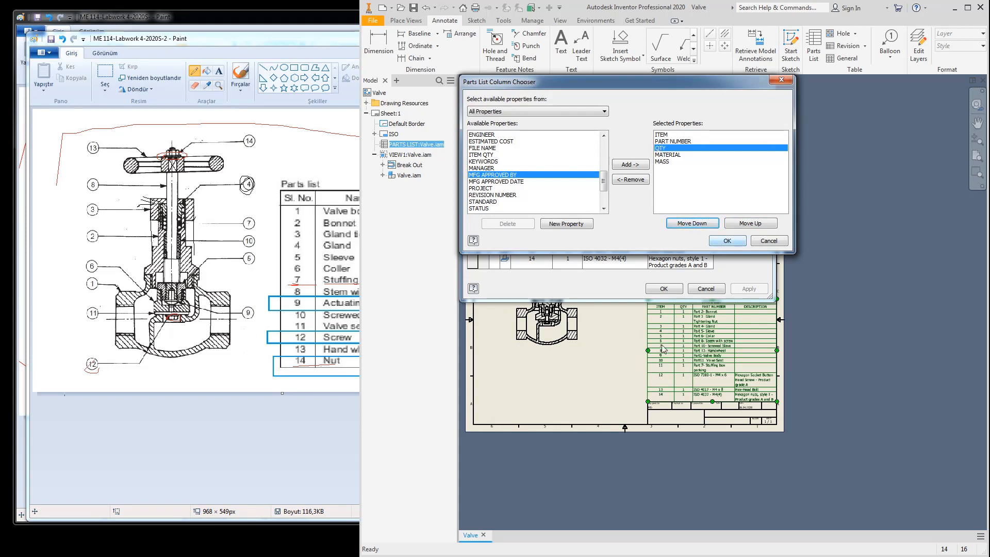
pyautogui.click(725, 242)
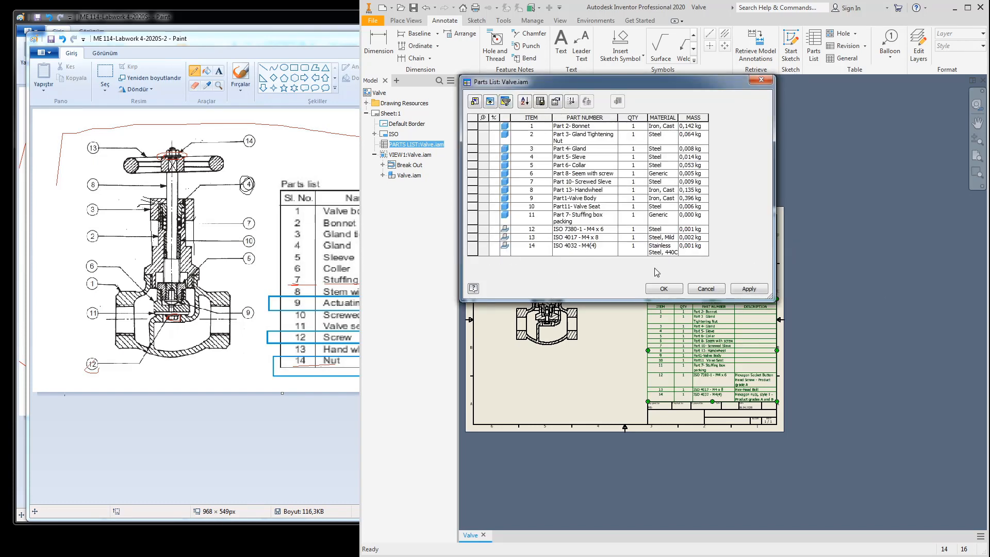
pyautogui.click(664, 289)
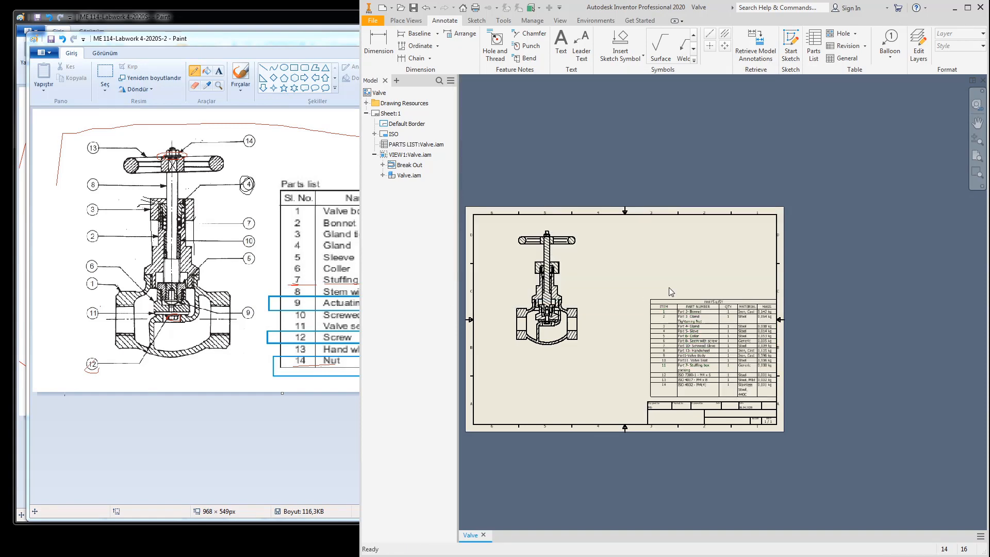
# Step: Widen the PART NUMBER and MATERIAL columns so entries like Stainless Steel, 440C fit on one line
pyautogui.scroll(-3, 722, 363)
pyautogui.moveTo(636, 379); pyautogui.dragTo(671, 312, button='middle')
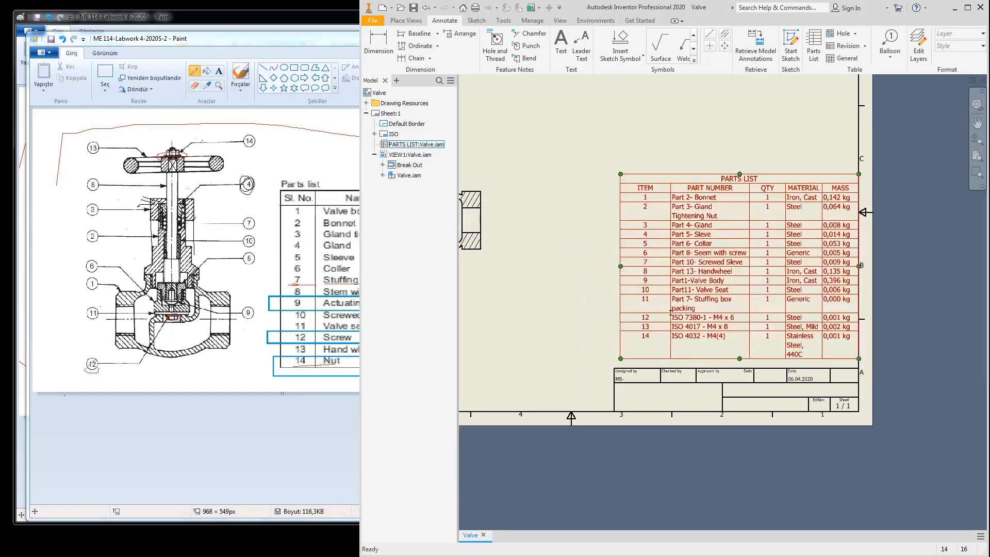
pyautogui.moveTo(622, 289); pyautogui.dragTo(714, 272)
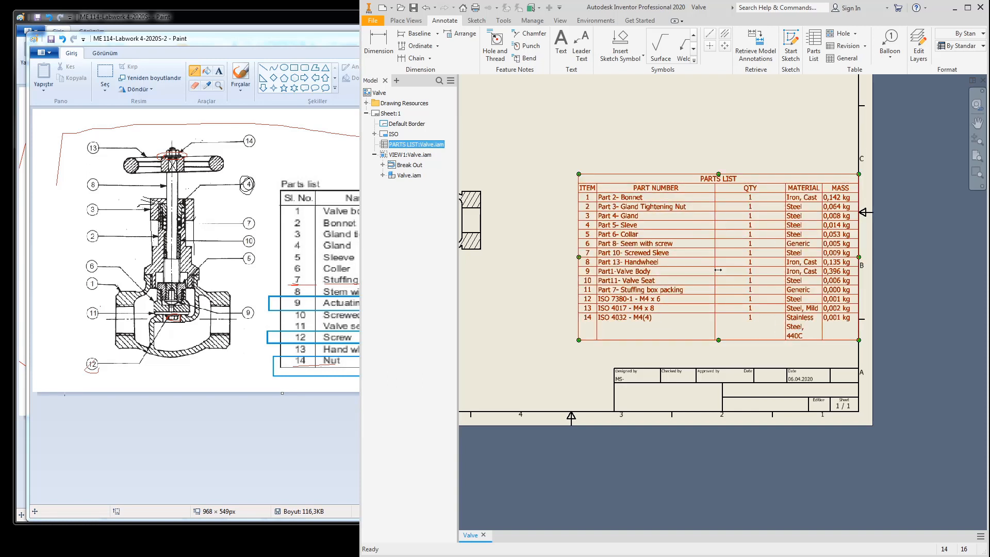
pyautogui.moveTo(595, 272); pyautogui.dragTo(611, 271)
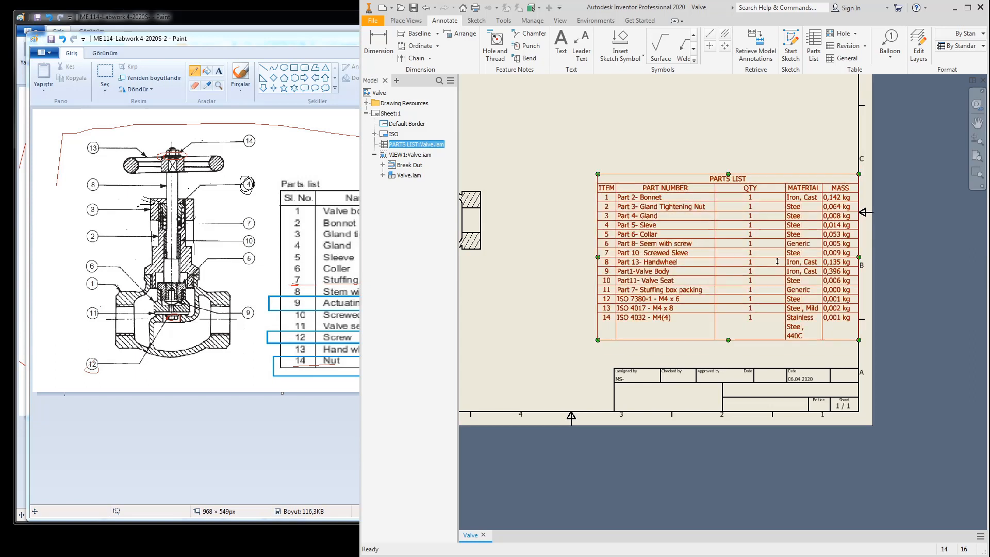
pyautogui.moveTo(784, 260); pyautogui.dragTo(755, 262)
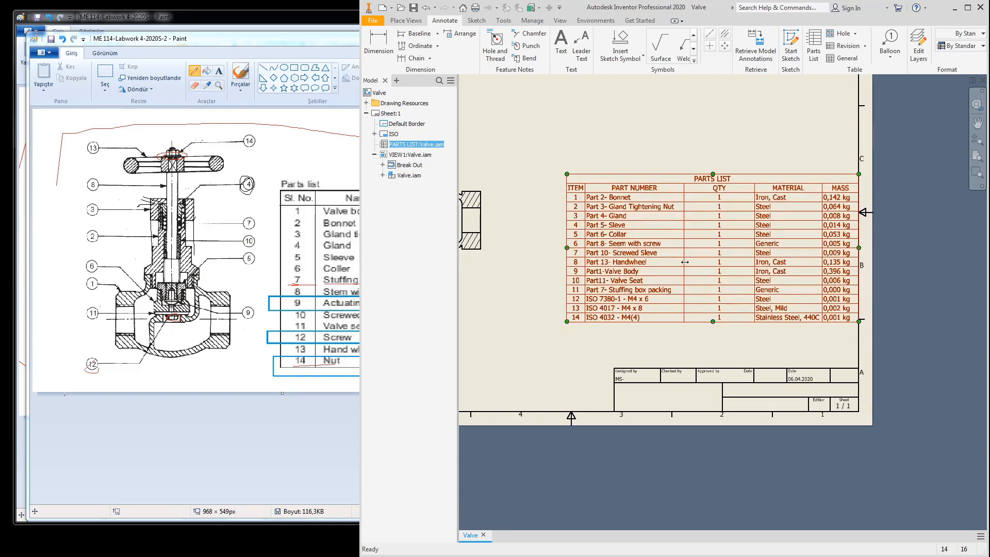
pyautogui.moveTo(684, 261); pyautogui.dragTo(763, 280)
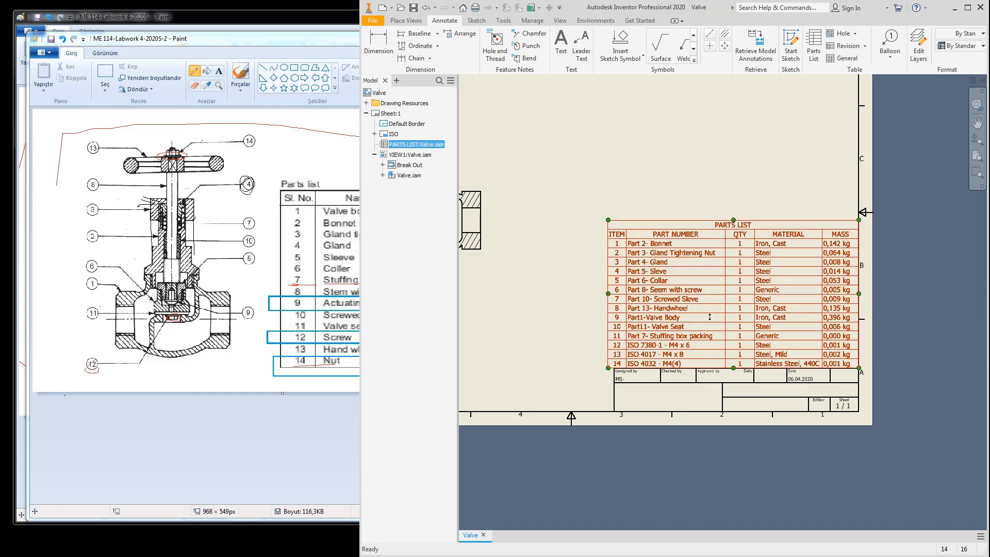
pyautogui.scroll(-3, 689, 343)
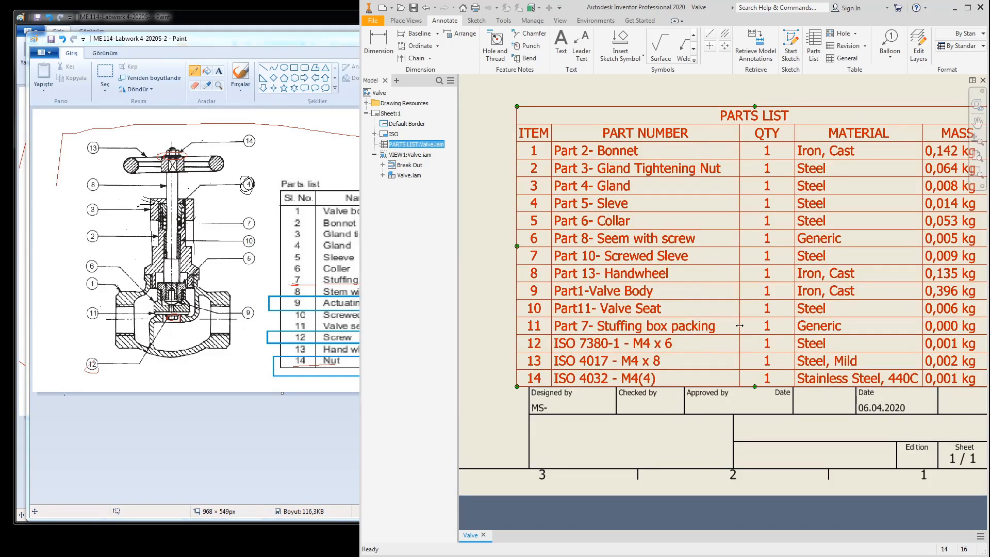
pyautogui.moveTo(740, 326); pyautogui.dragTo(750, 327)
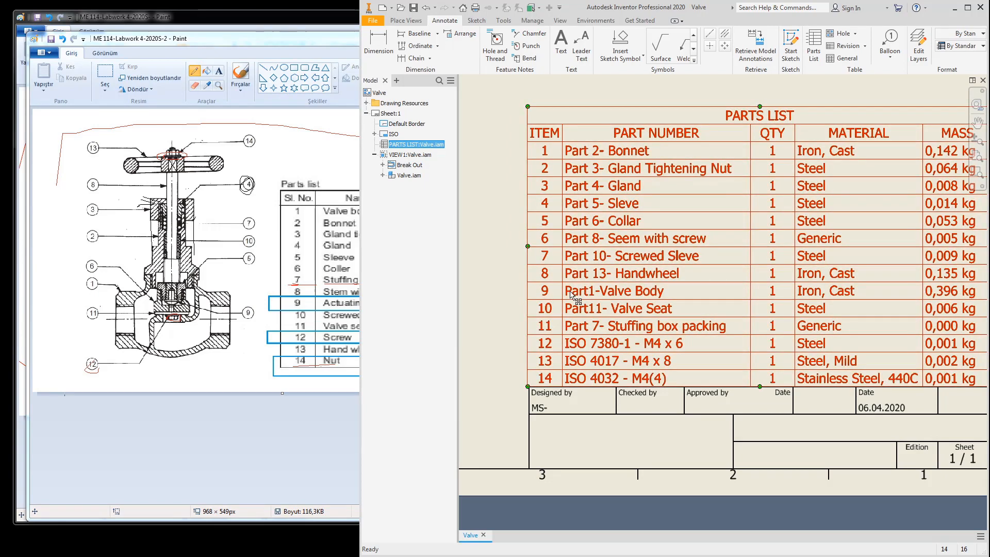
pyautogui.moveTo(565, 291); pyautogui.dragTo(564, 292)
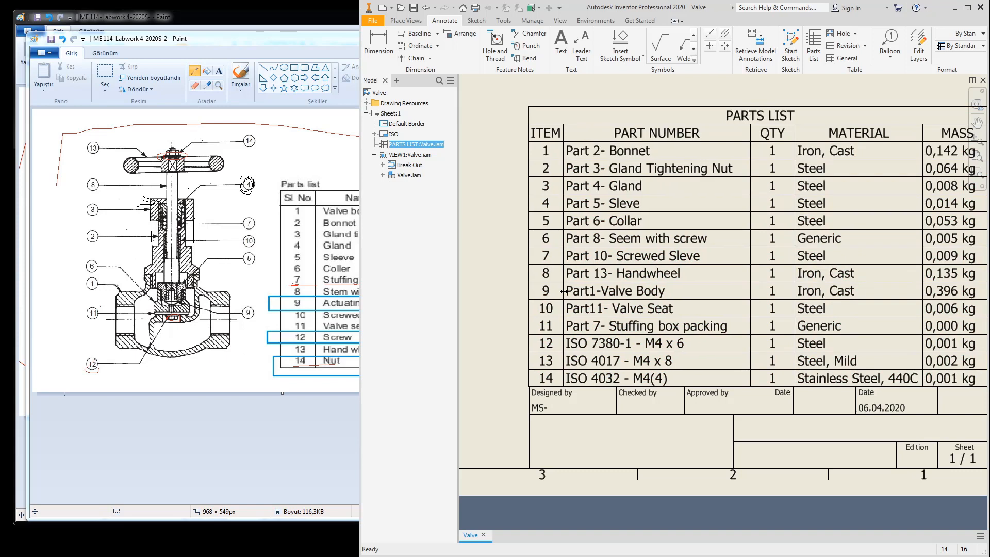
pyautogui.scroll(-5, 647, 323)
pyautogui.moveTo(669, 311); pyautogui.dragTo(778, 367, button='middle')
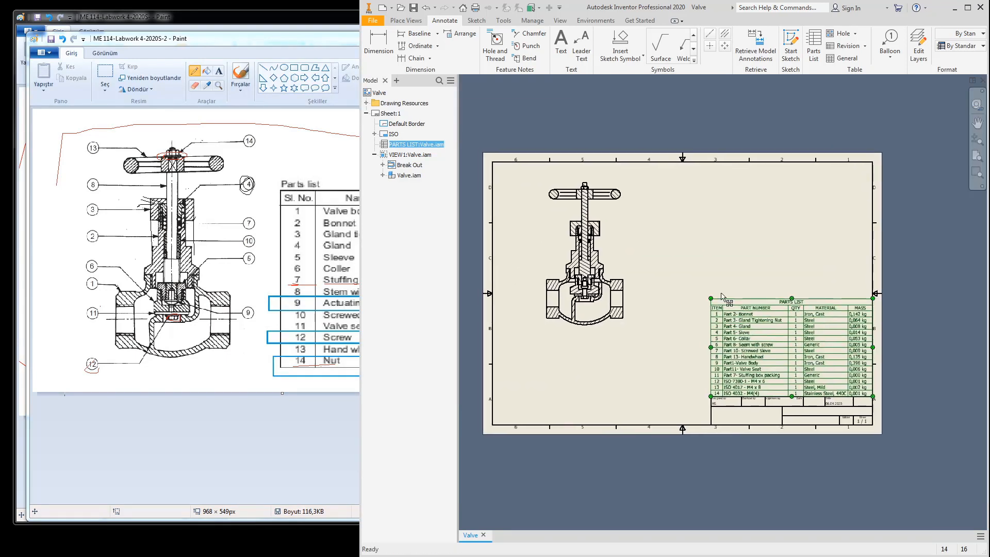
# Step: Auto Balloon all valve components, stacked in a vertical column left of the section view
pyautogui.click(890, 55)
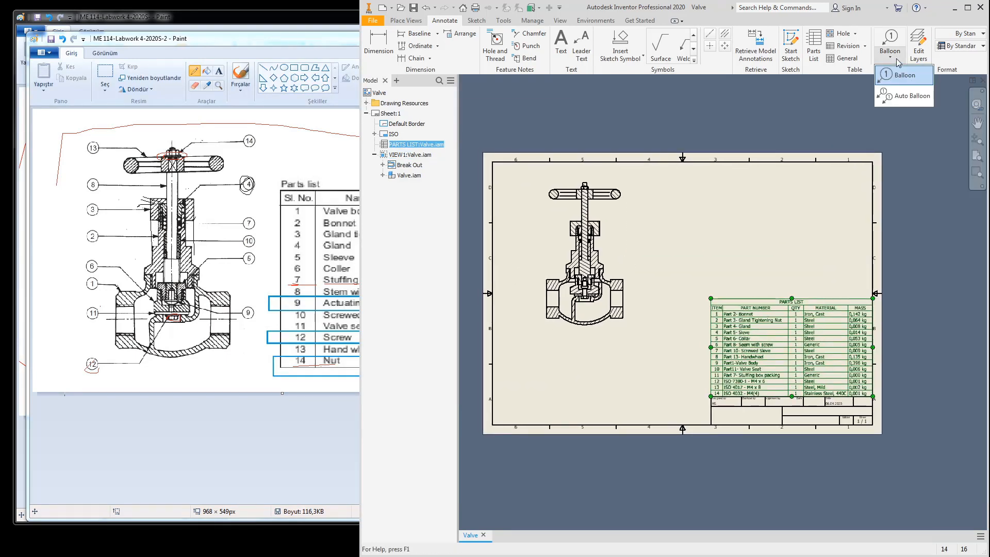
pyautogui.click(903, 97)
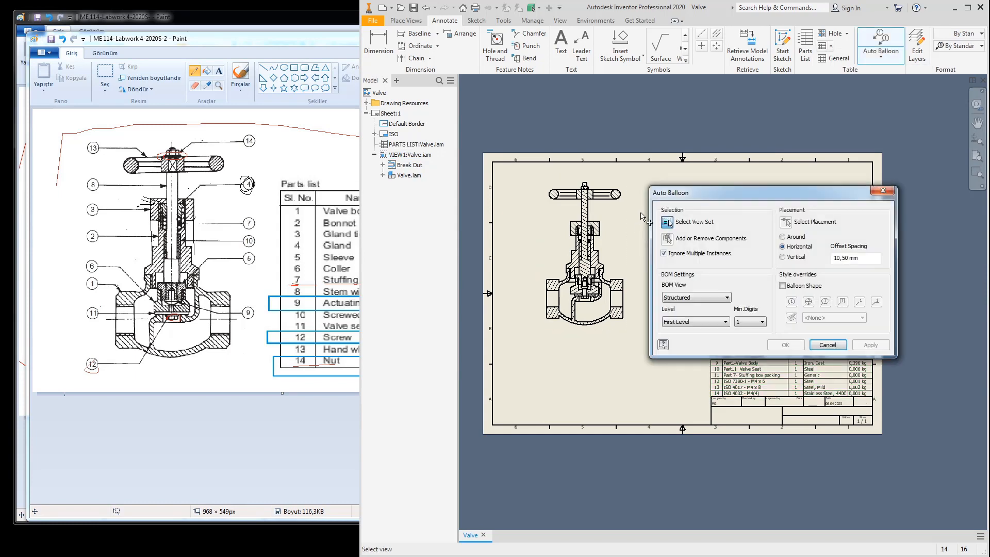
pyautogui.click(613, 177)
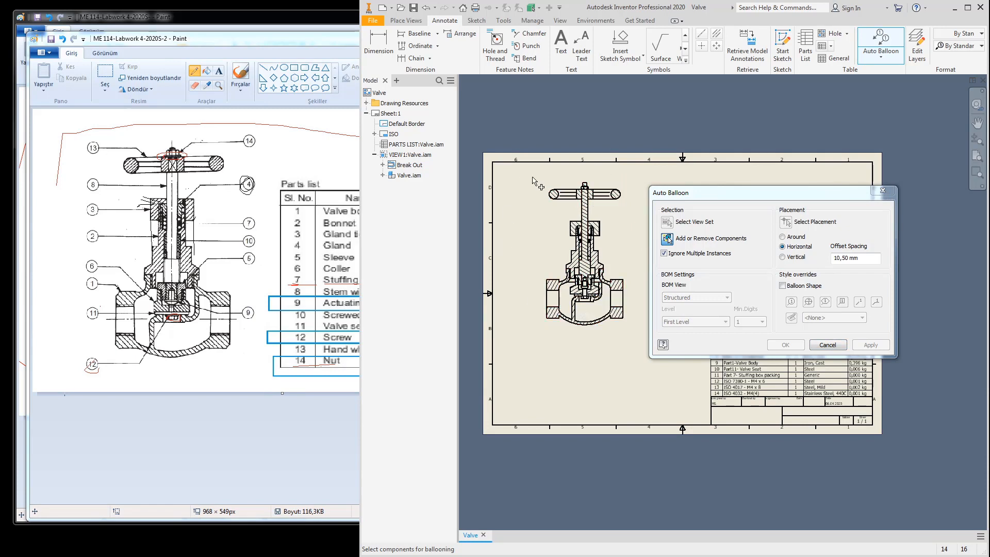
pyautogui.moveTo(524, 178)
pyautogui.mouseDown()
pyautogui.moveTo(655, 339)
pyautogui.moveTo(668, 336)
pyautogui.mouseUp()
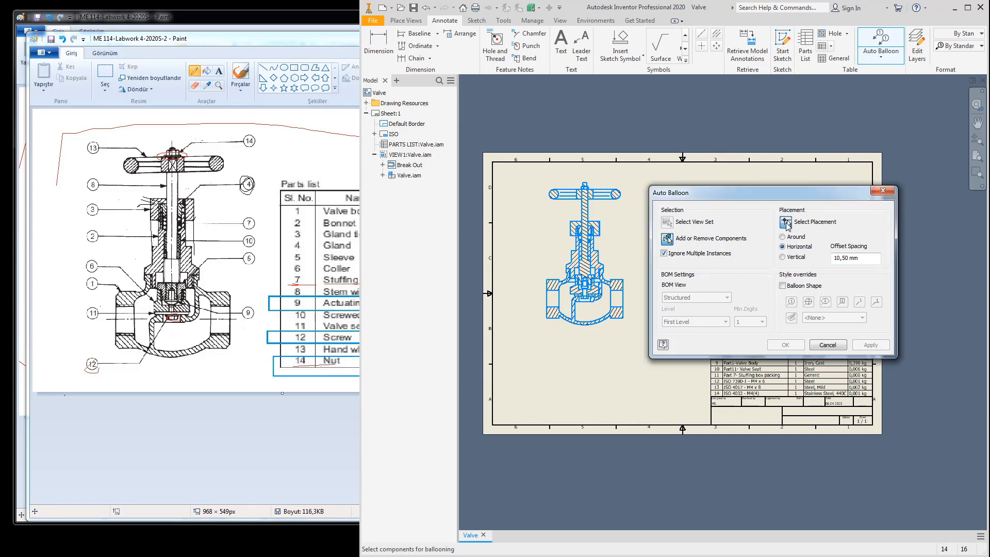
pyautogui.click(786, 224)
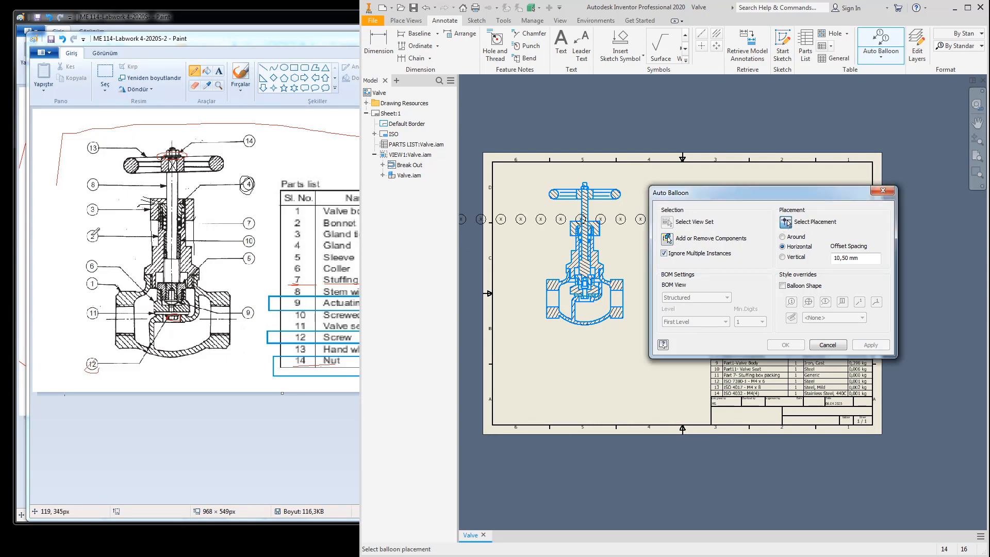
pyautogui.click(783, 257)
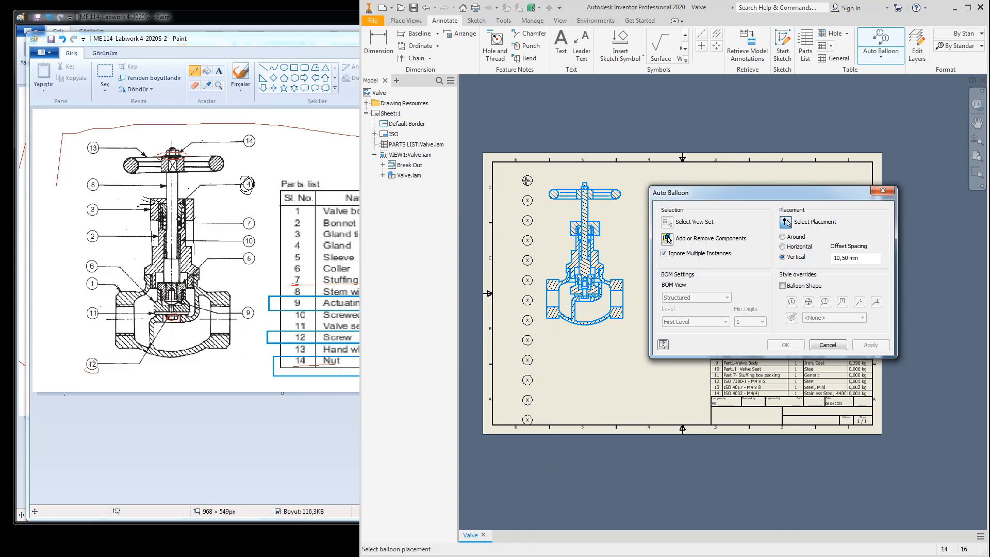
pyautogui.click(527, 180)
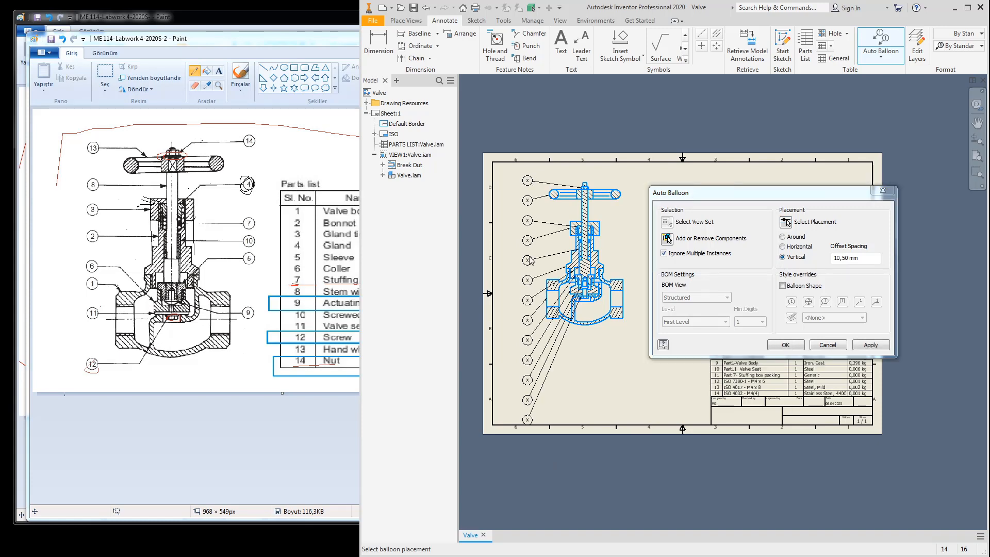
pyautogui.click(785, 345)
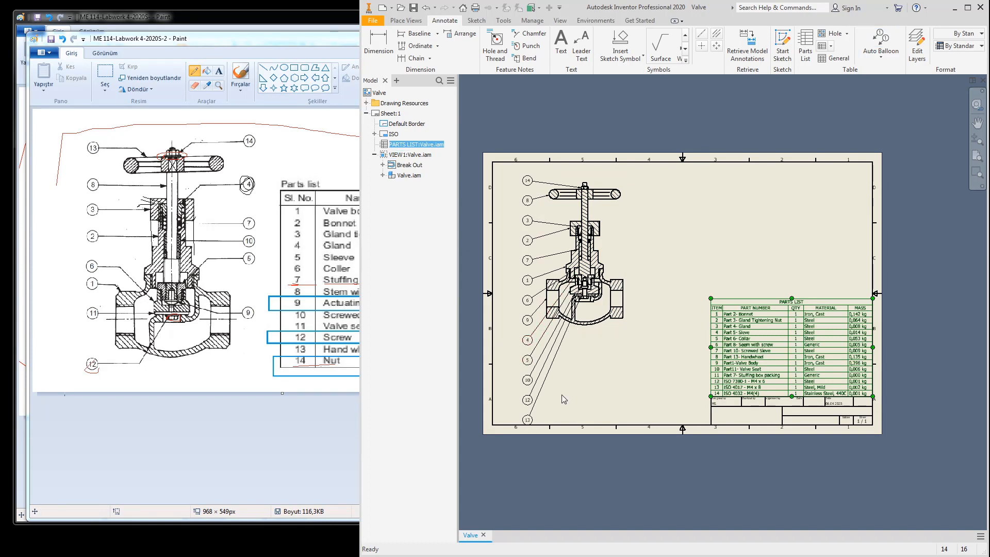
# Step: Drag balloons 13, 12, 10 and 5 from the left column to the valve's right side
pyautogui.click(528, 421)
pyautogui.moveTo(528, 420); pyautogui.dragTo(641, 260)
pyautogui.click(528, 401)
pyautogui.moveTo(529, 403); pyautogui.dragTo(641, 240)
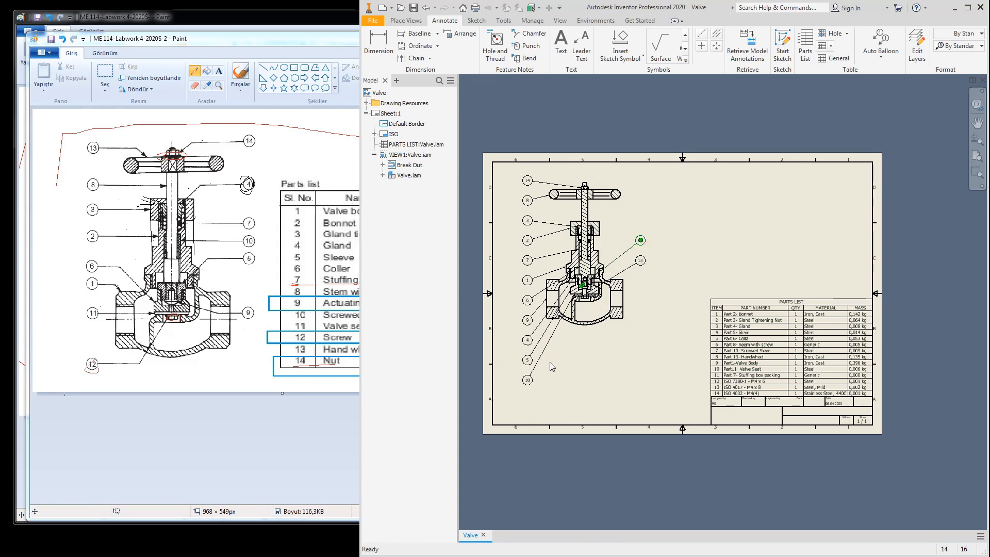
pyautogui.click(528, 380)
pyautogui.moveTo(528, 380); pyautogui.dragTo(640, 221)
pyautogui.click(528, 360)
pyautogui.moveTo(528, 360); pyautogui.dragTo(624, 230)
# Step: Even out the right-side balloon column and nudge the lower-left balloon slightly higher
pyautogui.scroll(5, 645, 225)
pyautogui.moveTo(632, 360)
pyautogui.mouseDown()
pyautogui.moveTo(623, 286)
pyautogui.moveTo(633, 293)
pyautogui.moveTo(623, 340)
pyautogui.mouseUp()
pyautogui.scroll(2, 671, 338)
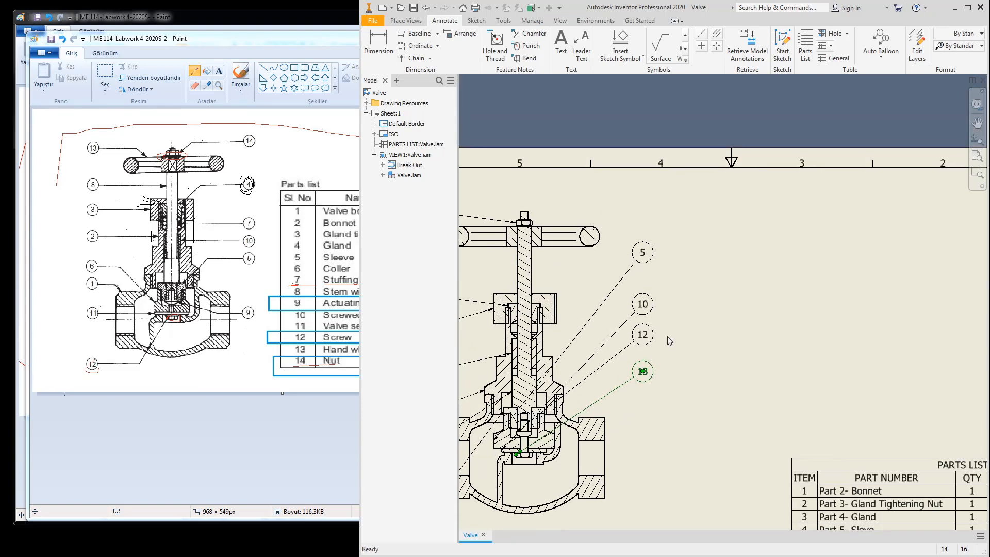
pyautogui.moveTo(642, 257); pyautogui.dragTo(642, 258)
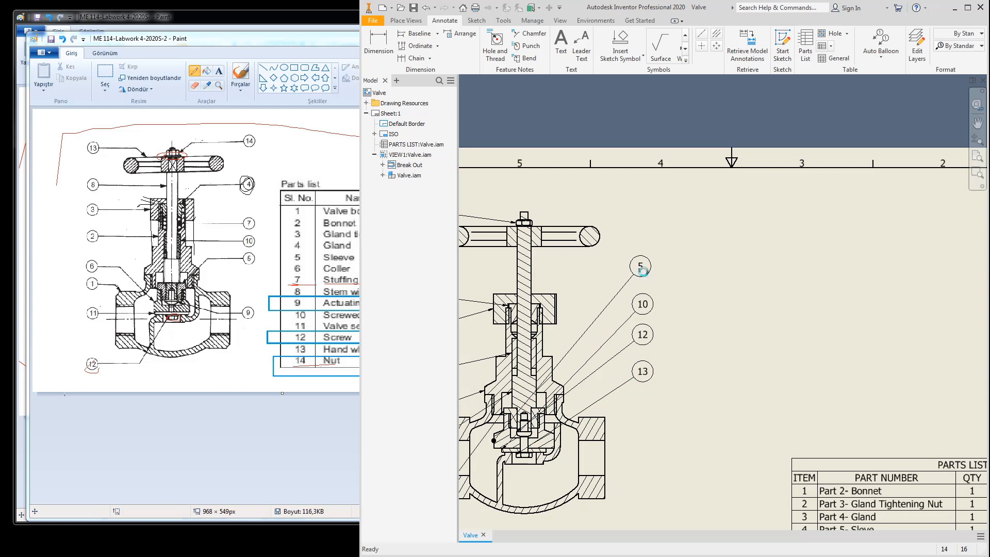
pyautogui.scroll(5, 664, 325)
pyautogui.moveTo(661, 340); pyautogui.dragTo(658, 326, button='middle')
pyautogui.moveTo(572, 387)
pyautogui.mouseDown()
pyautogui.moveTo(627, 335)
pyautogui.moveTo(654, 277)
pyautogui.mouseUp()
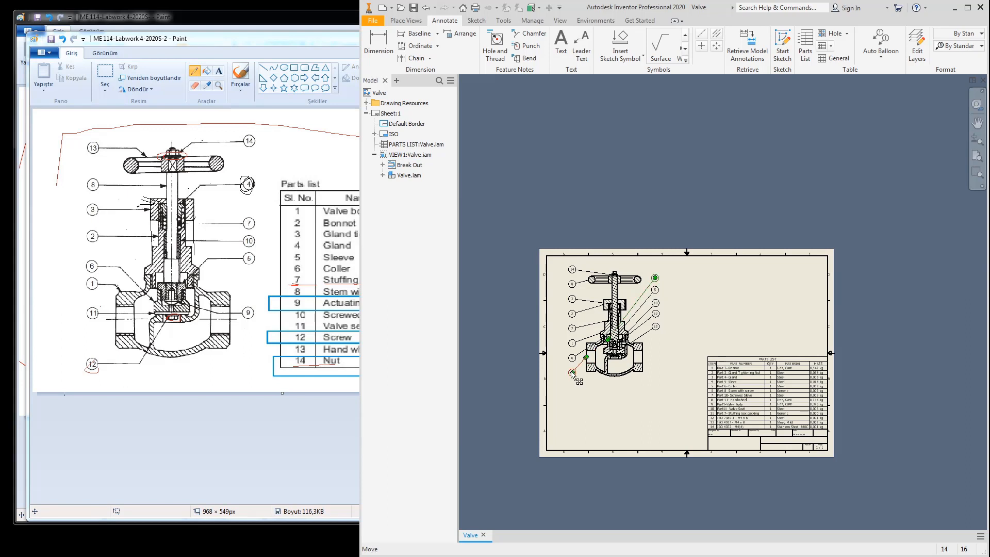
pyautogui.moveTo(572, 372)
pyautogui.mouseDown()
pyautogui.moveTo(660, 273)
pyautogui.moveTo(578, 343)
pyautogui.moveTo(572, 372)
pyautogui.mouseUp()
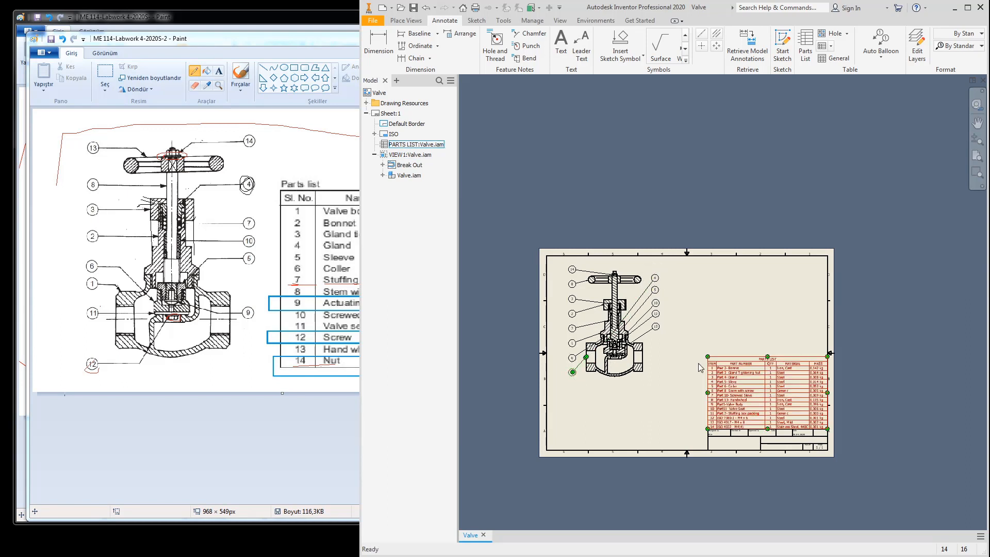
# Step: Finish the balloon, then save the drawing as Valve.idw with its dependent part files
pyautogui.click(703, 329)
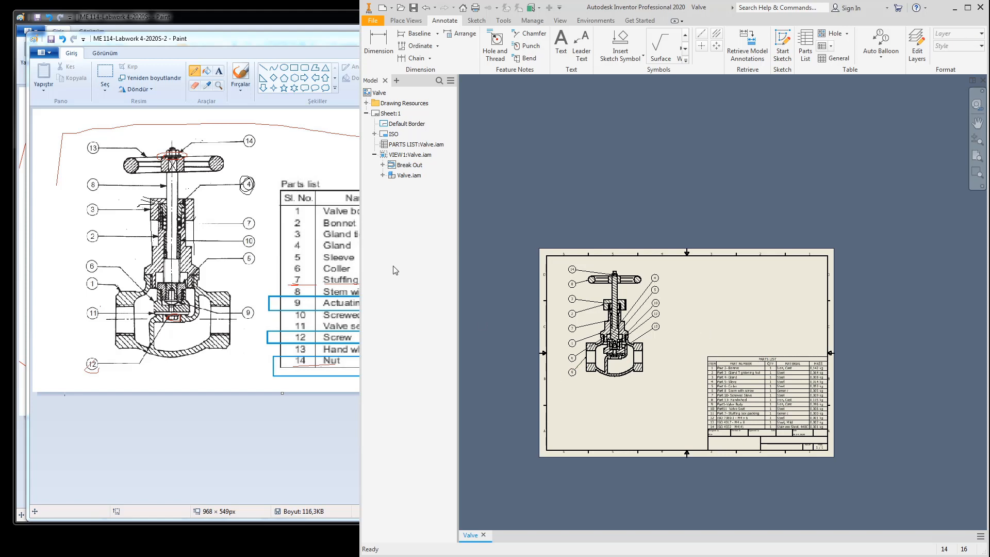
pyautogui.click(413, 8)
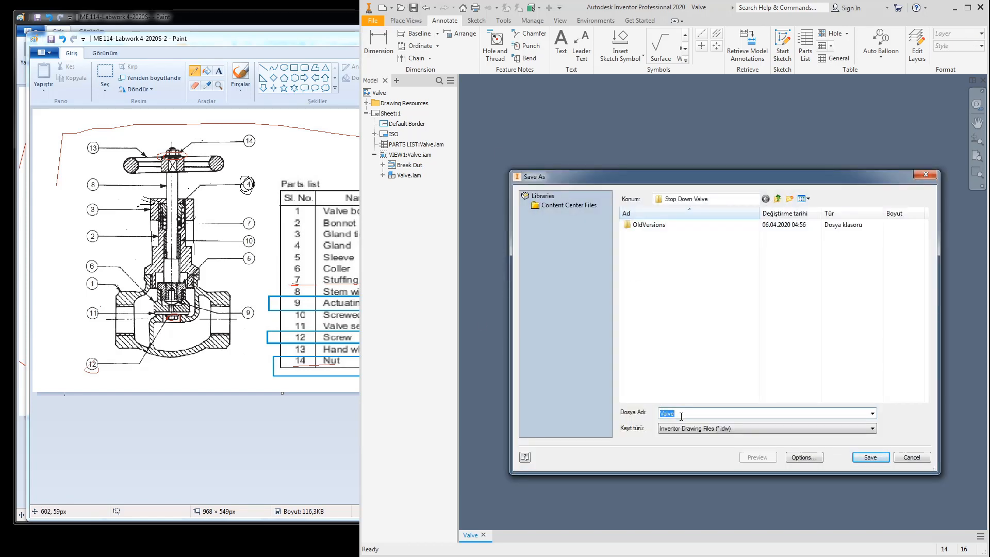
pyautogui.click(870, 458)
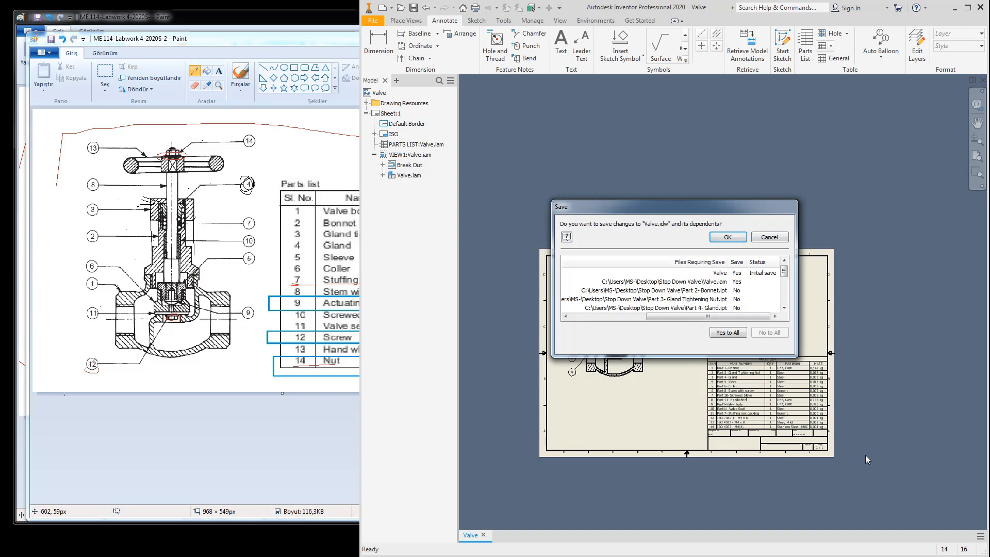
pyautogui.click(725, 238)
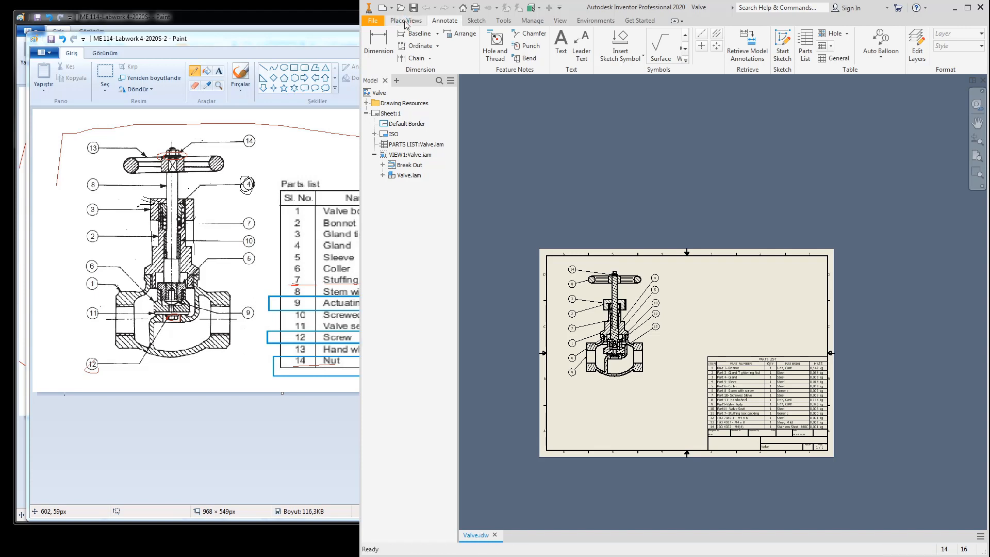
# Step: Try placing a base view from Valve.ipn, then cancel it after the view-creation failure
pyautogui.click(406, 21)
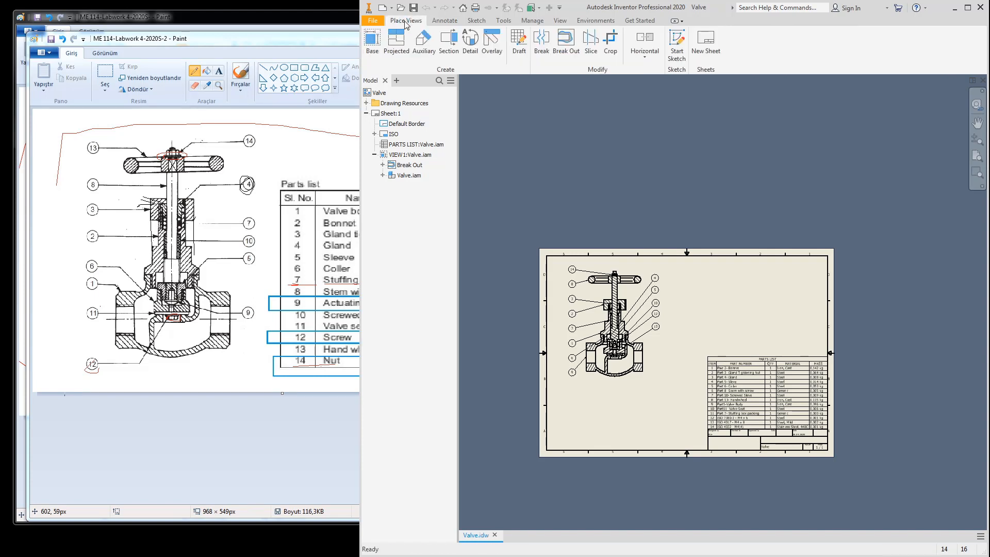
pyautogui.click(369, 47)
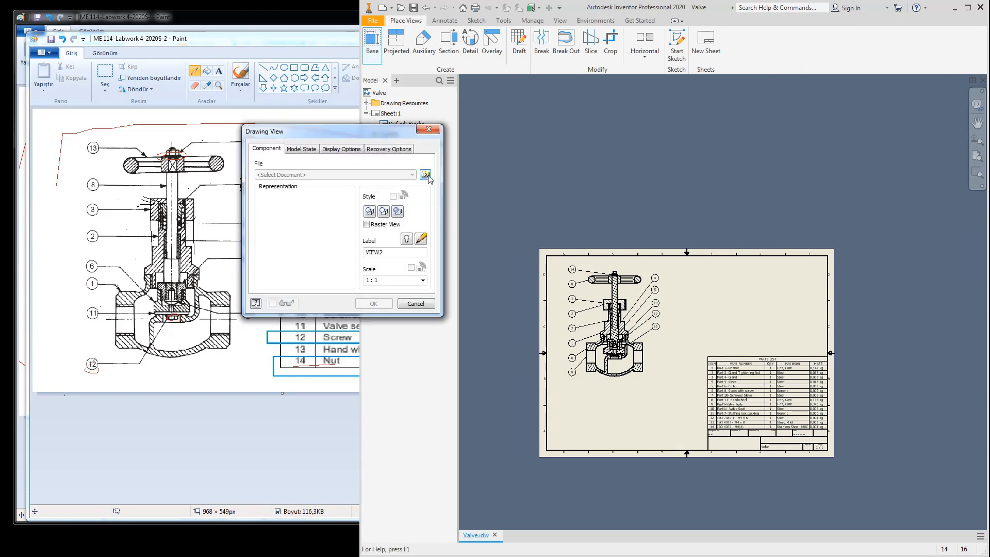
pyautogui.click(425, 175)
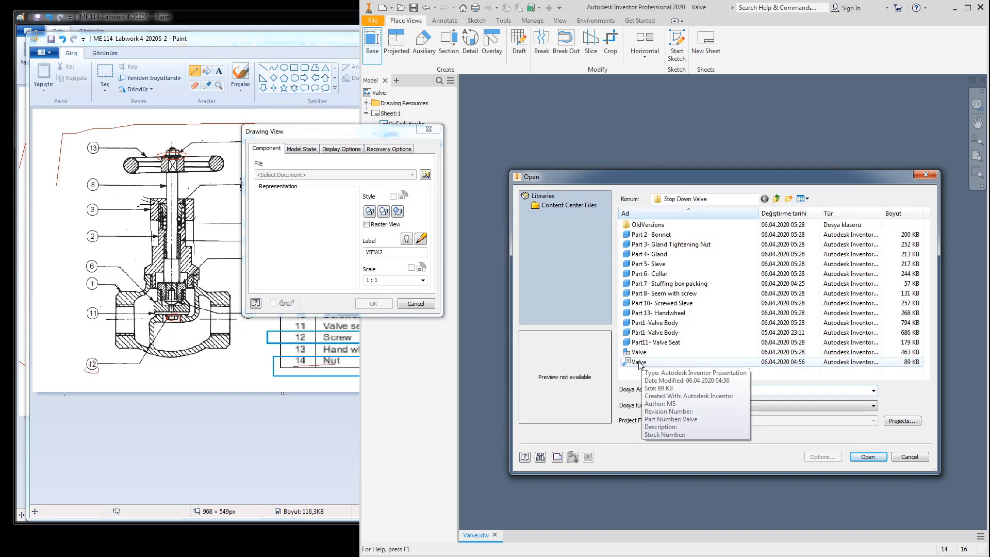
pyautogui.click(640, 362)
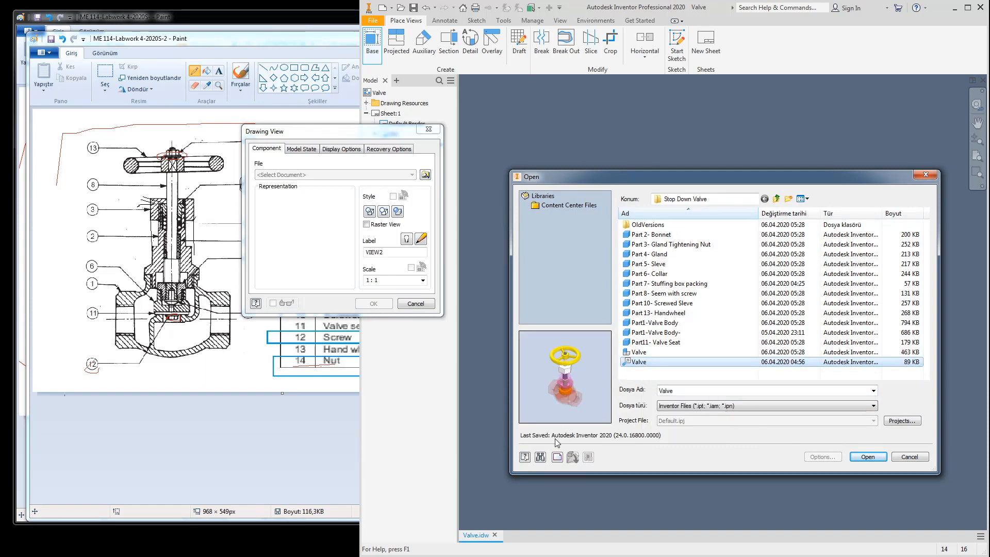
pyautogui.click(866, 457)
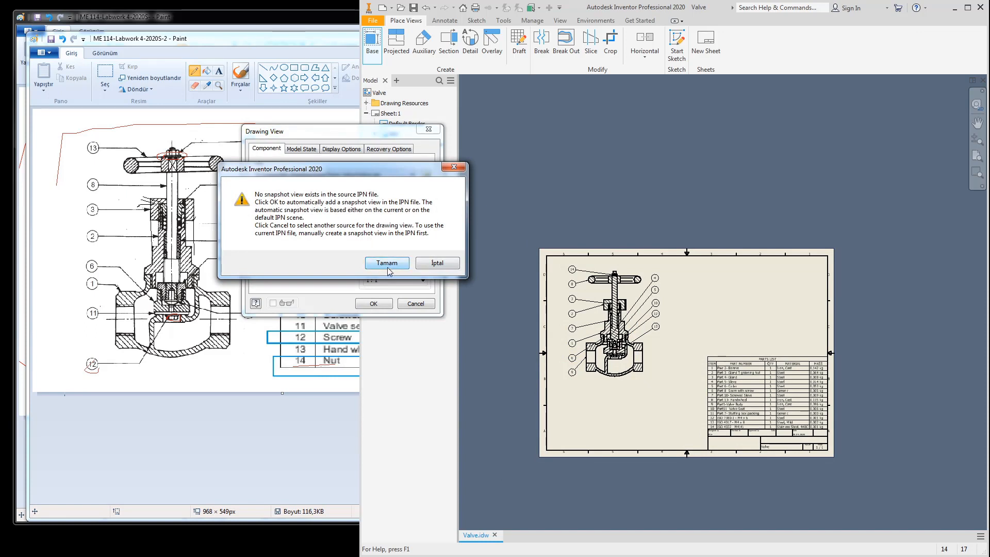
pyautogui.click(435, 263)
pyautogui.click(587, 98)
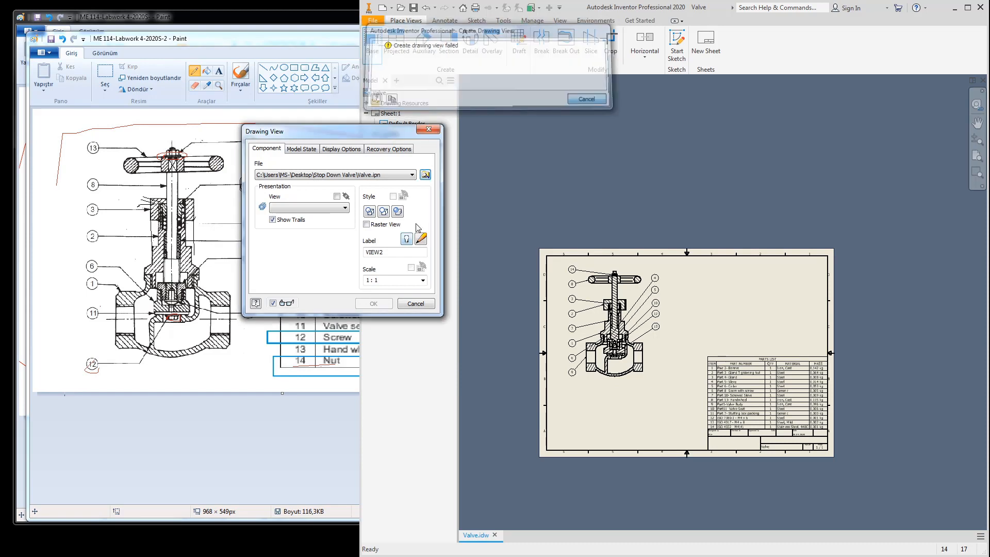
pyautogui.click(416, 304)
# Step: Open Valve.ipn, set Storyboard1 to isometric, save snapshot View3, and close the presentation
pyautogui.click(400, 7)
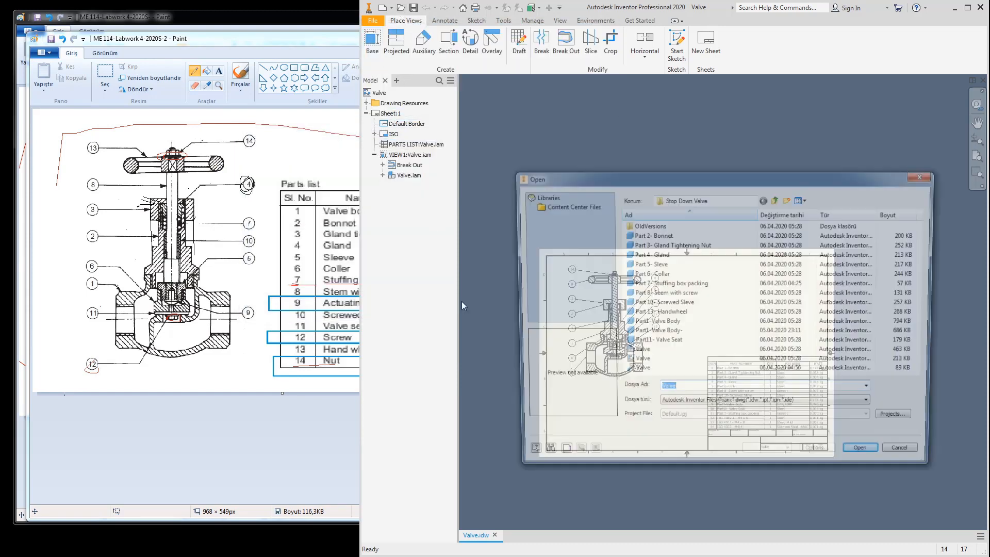
pyautogui.click(639, 371)
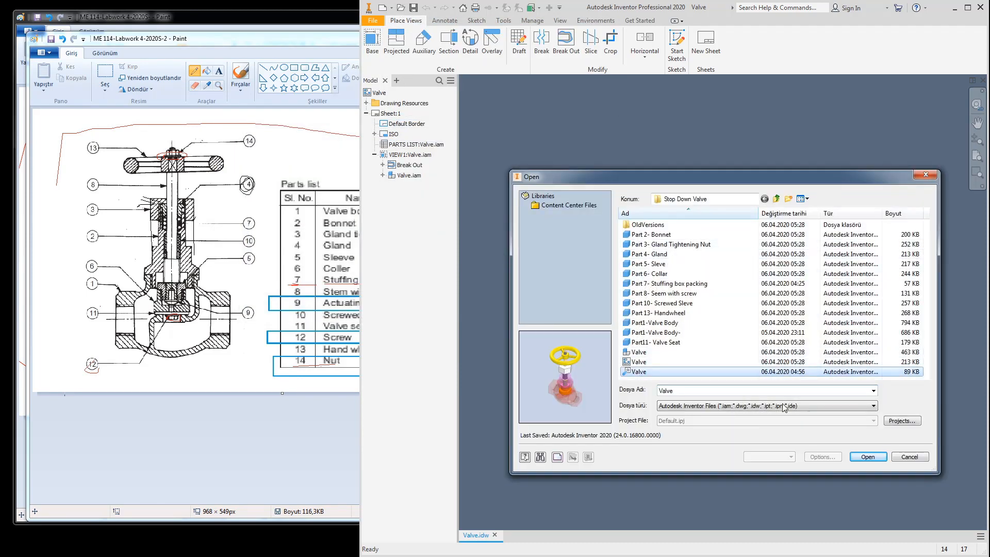
pyautogui.click(867, 456)
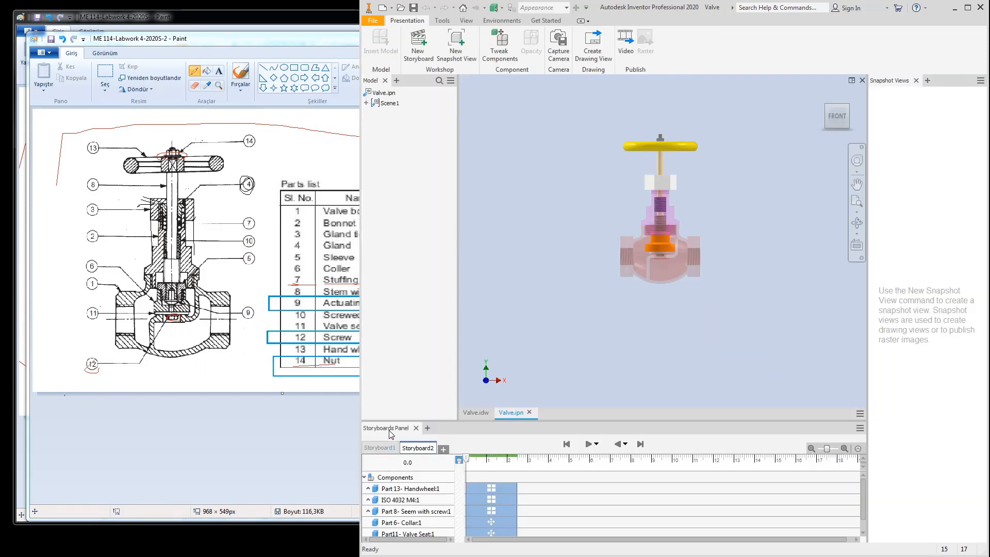
pyautogui.click(382, 451)
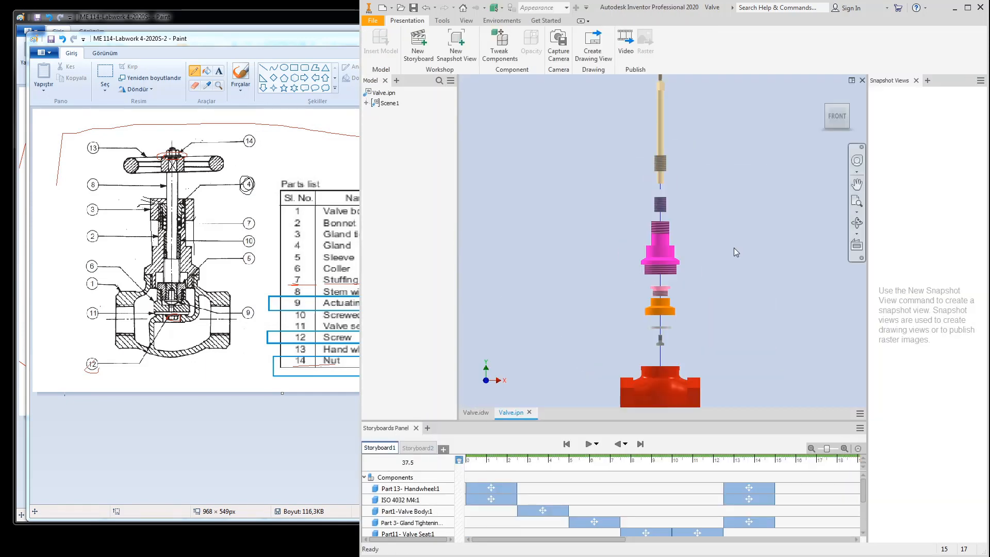
pyautogui.click(829, 109)
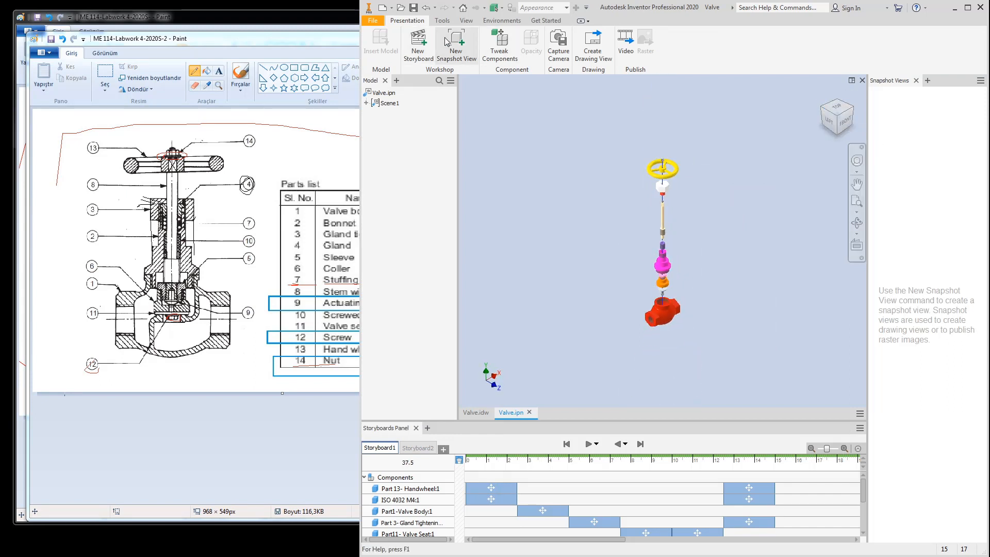
pyautogui.click(467, 47)
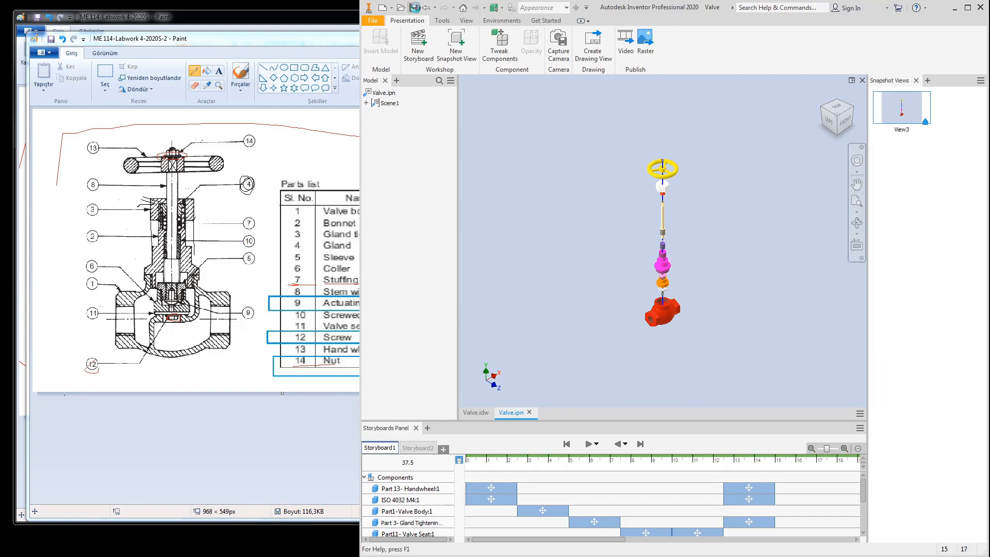
pyautogui.click(862, 81)
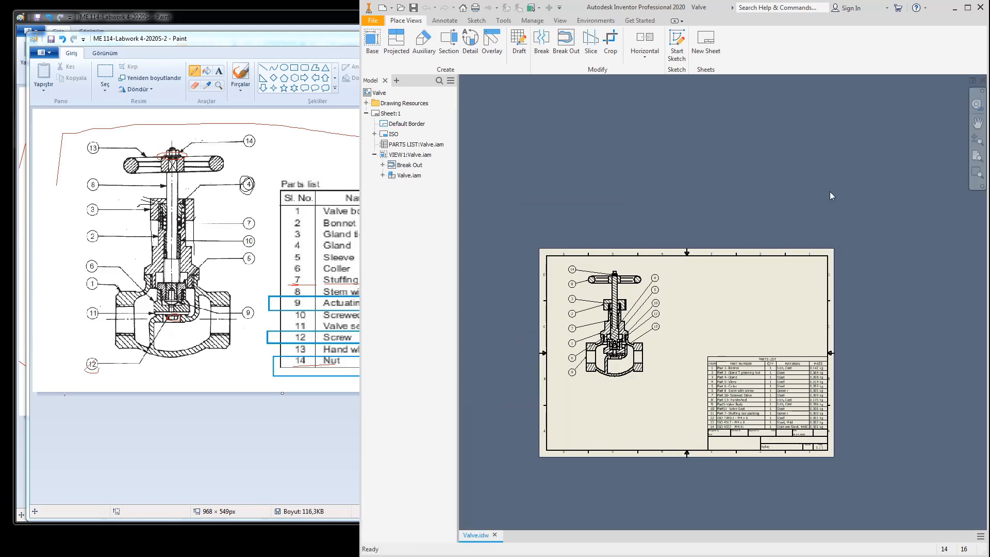
# Step: Place a base view of Valve.ipn's View3 at 1:2 scale beside the section view
pyautogui.click(371, 41)
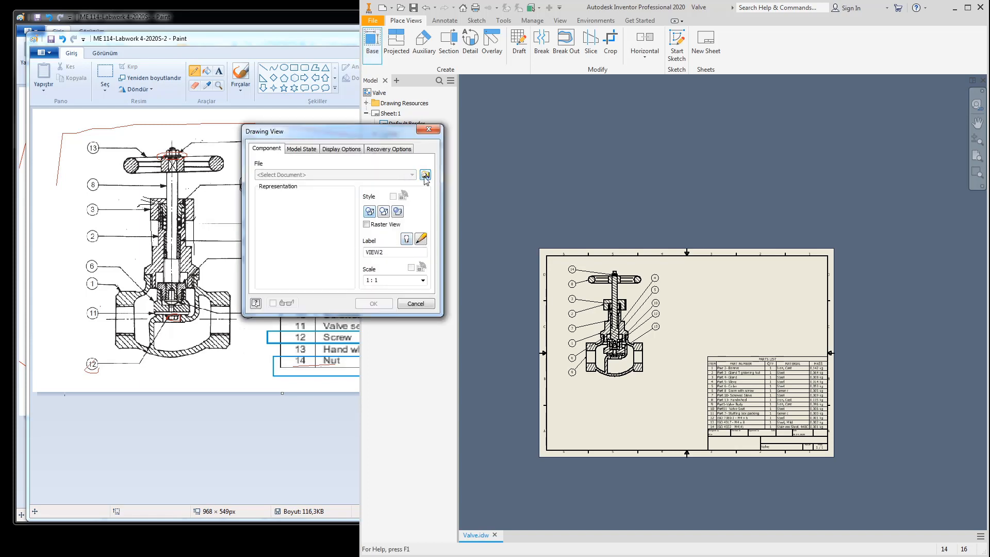
pyautogui.click(425, 175)
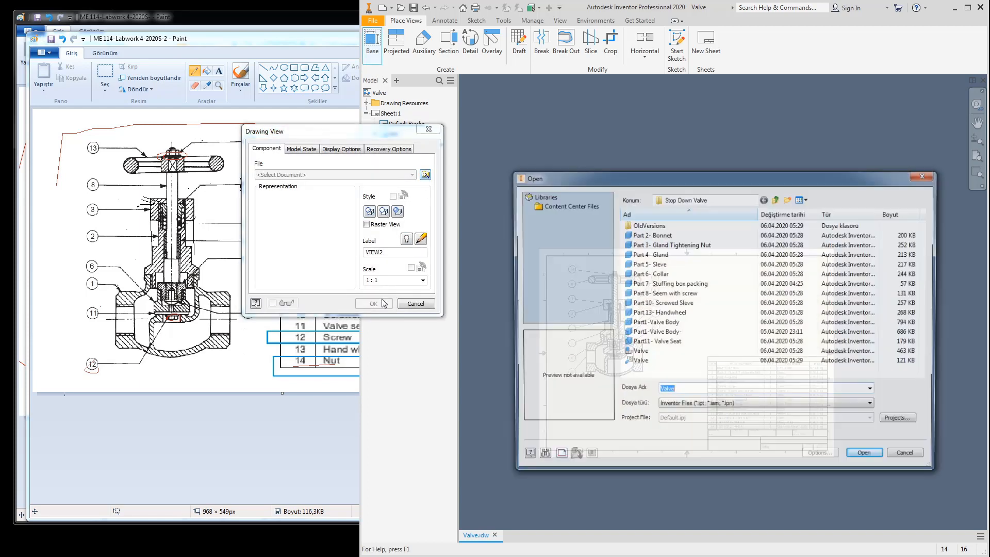
pyautogui.click(638, 363)
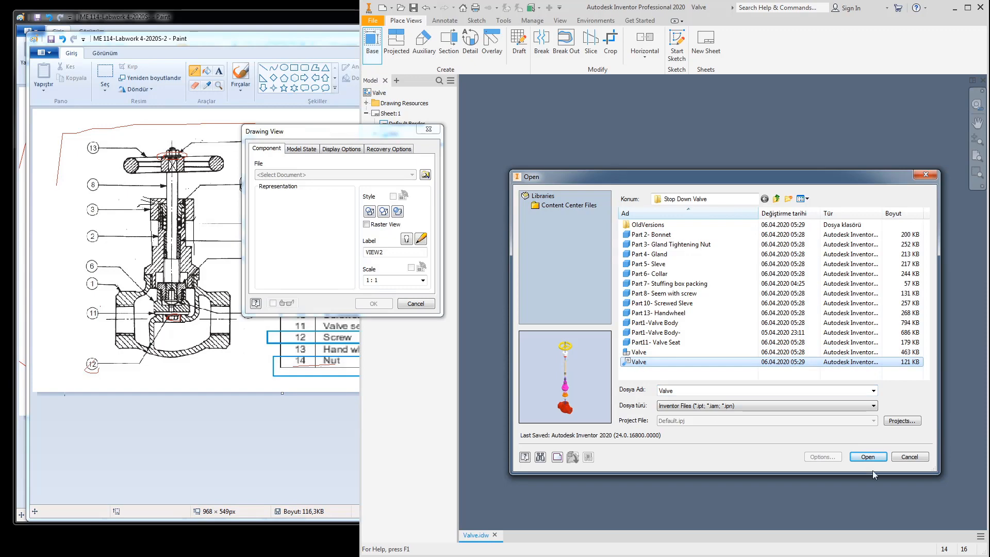
pyautogui.click(867, 456)
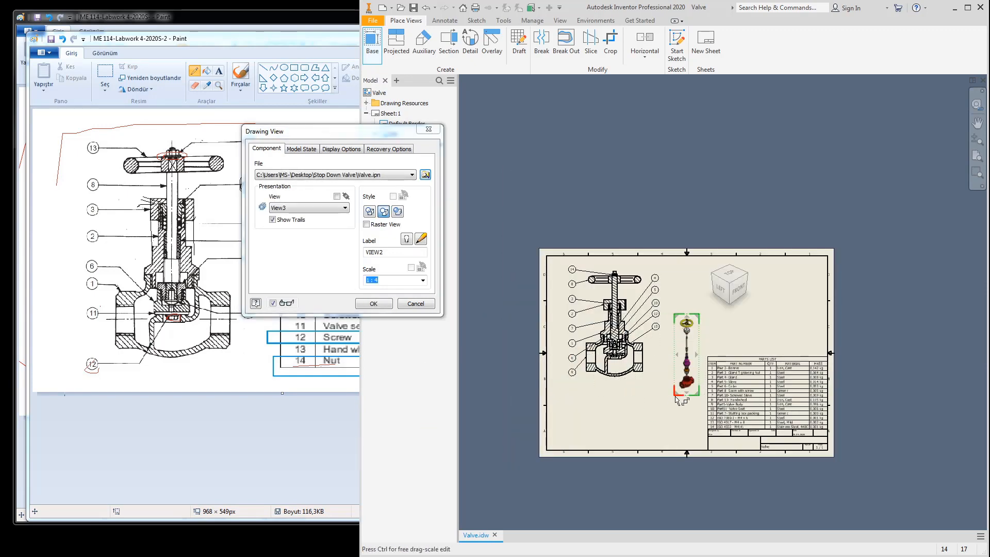
pyautogui.moveTo(672, 396); pyautogui.dragTo(647, 418)
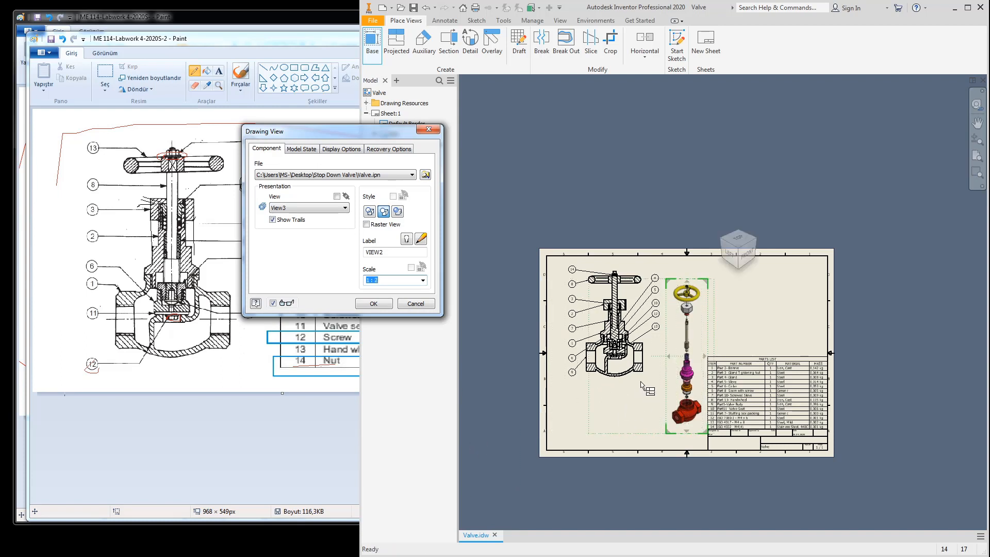
pyautogui.click(372, 303)
pyautogui.scroll(-4, 691, 421)
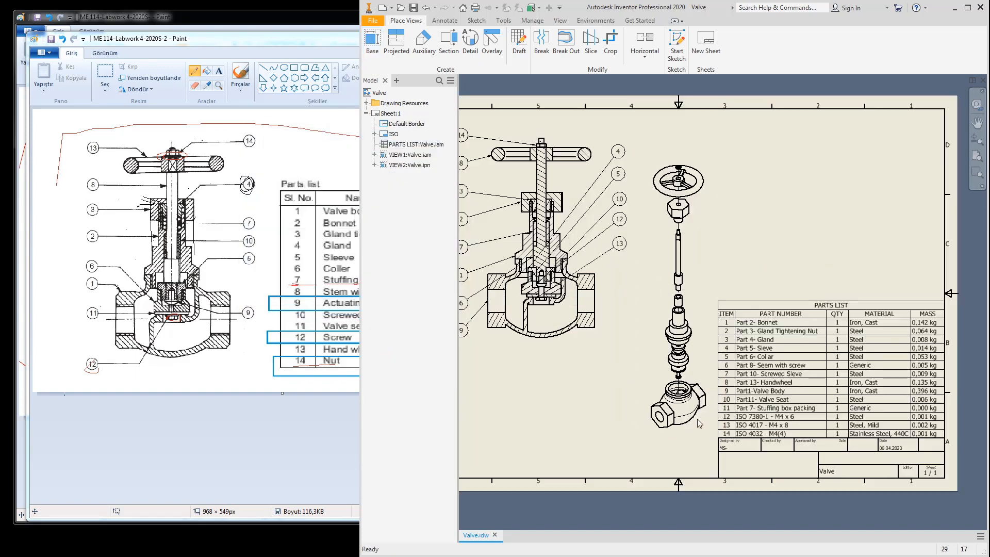
# Step: Start item balloons and place balloon 14 on the handwheel nut
pyautogui.scroll(3, 689, 363)
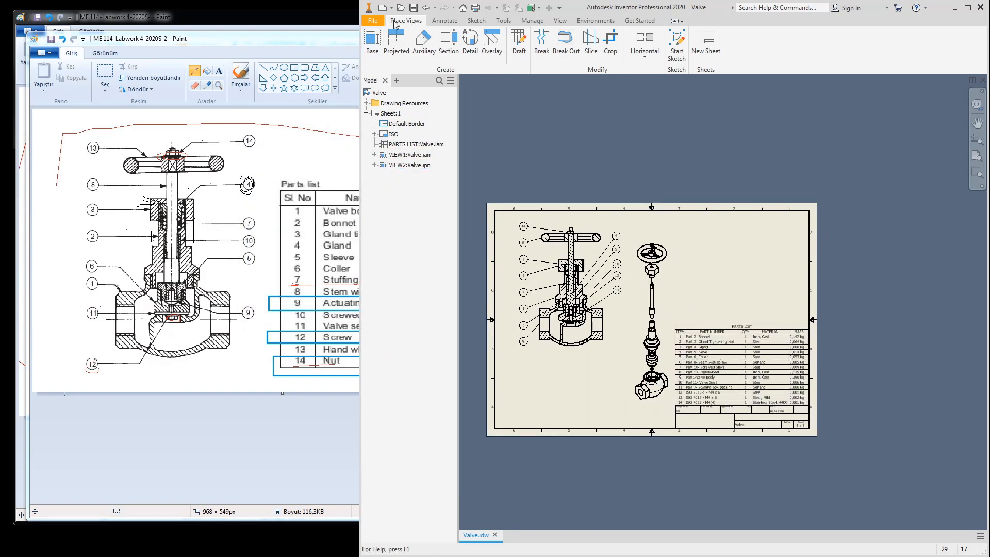
pyautogui.click(443, 22)
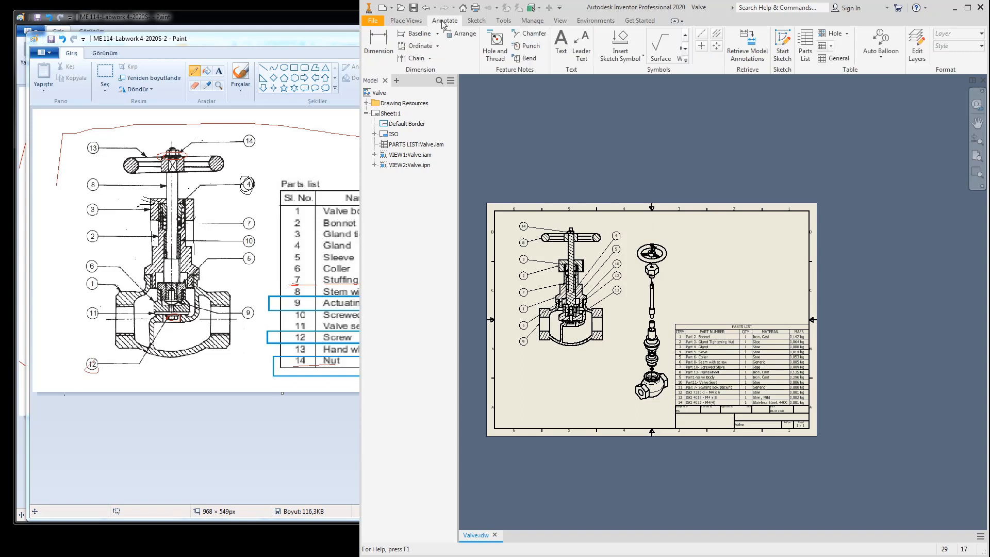
pyautogui.click(881, 57)
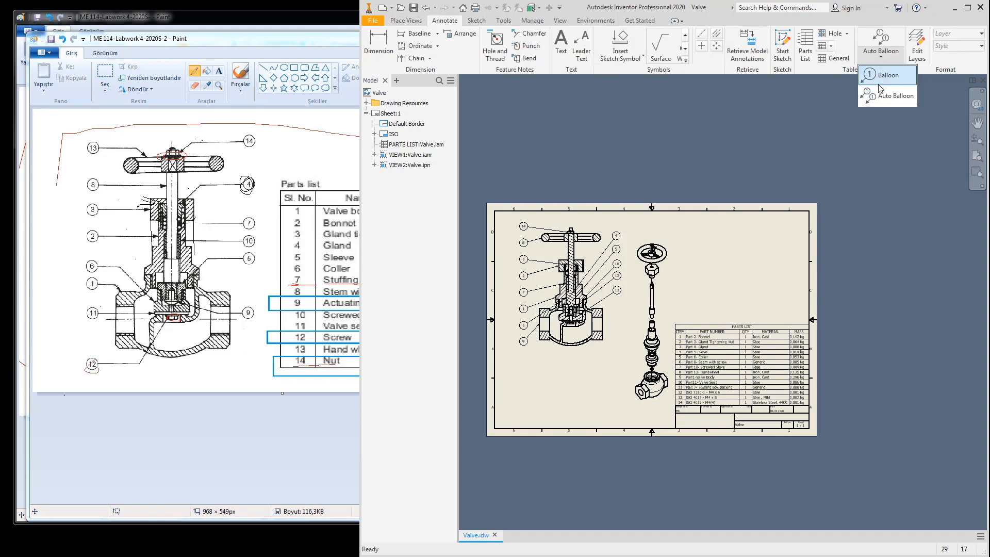
pyautogui.click(880, 87)
pyautogui.scroll(-4, 652, 251)
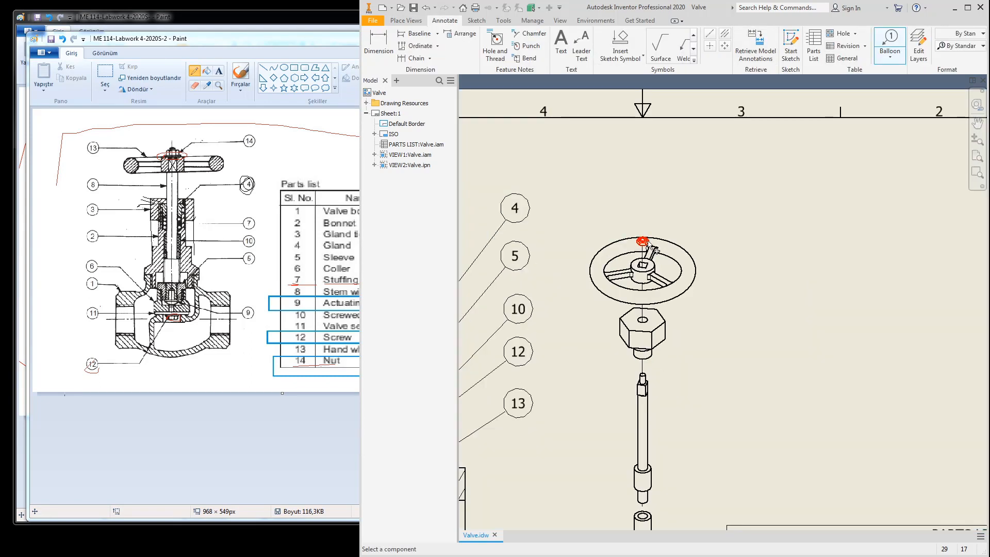
pyautogui.click(644, 241)
pyautogui.click(717, 184)
pyautogui.rightClick(717, 186)
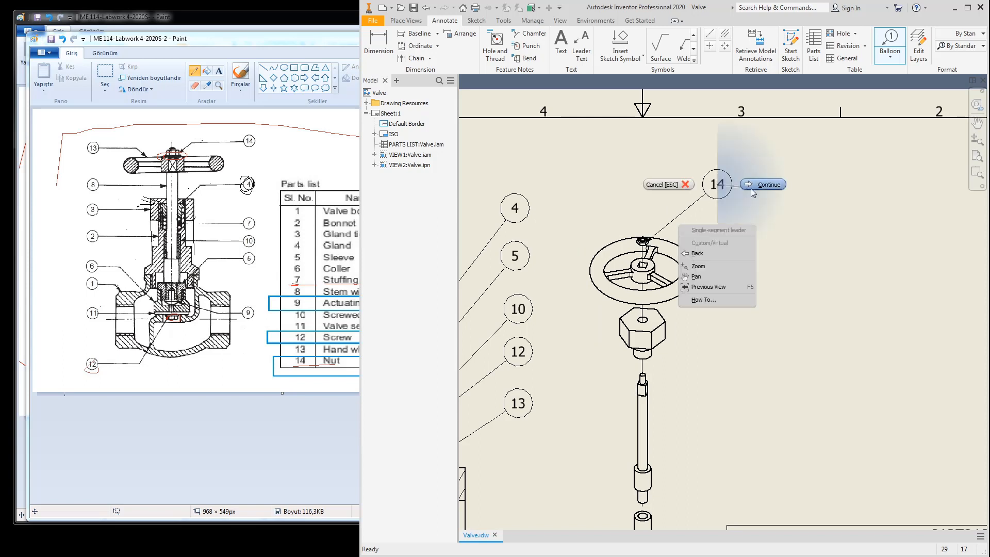
pyautogui.click(752, 189)
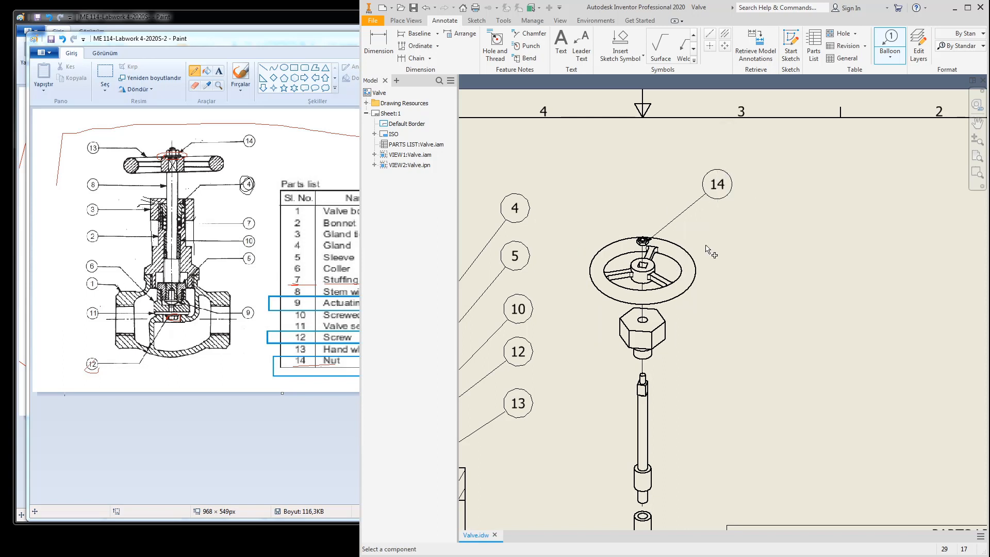
# Step: Add balloon 8 on the handwheel rim and balloon 2 on the hex nut
pyautogui.click(696, 277)
pyautogui.click(754, 236)
pyautogui.rightClick(755, 238)
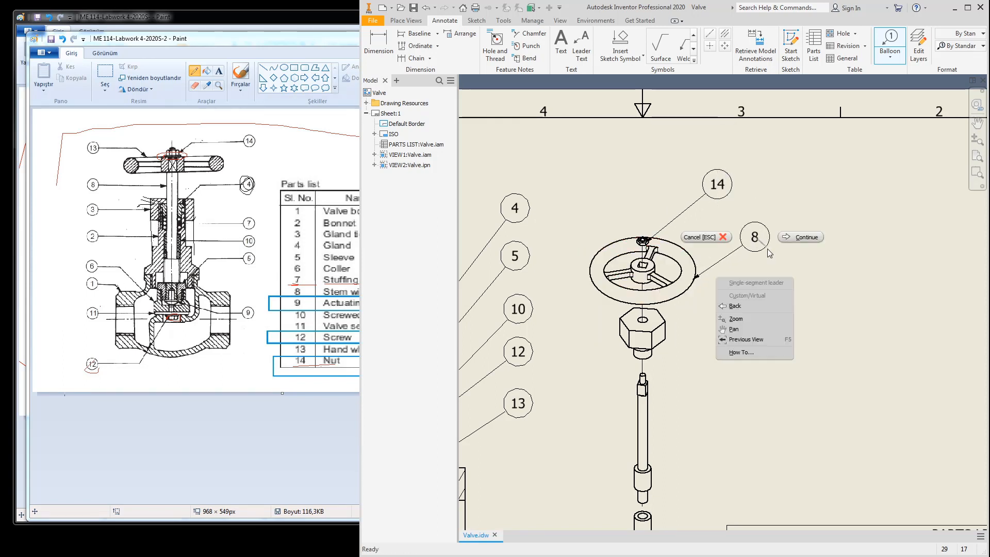
pyautogui.click(801, 237)
pyautogui.click(658, 332)
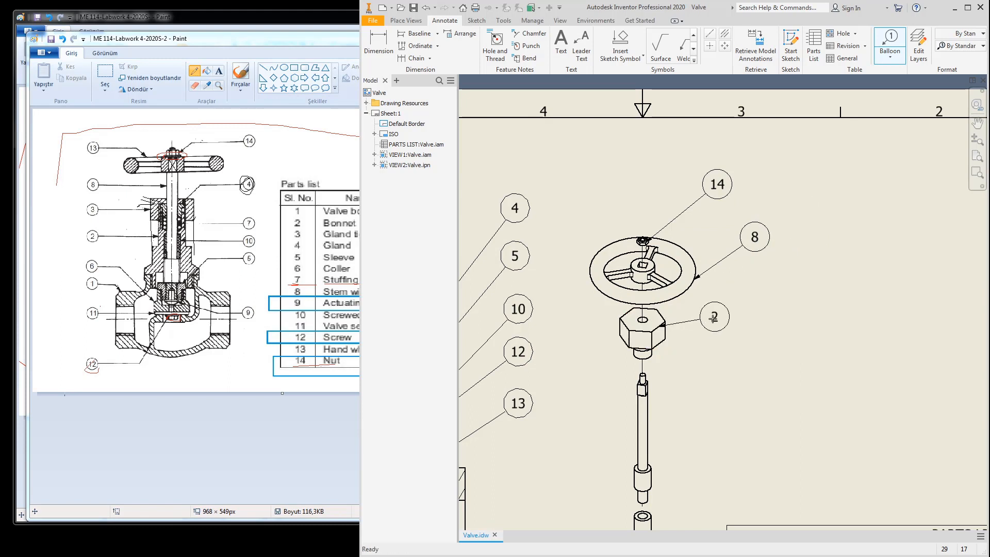
pyautogui.click(730, 291)
pyautogui.rightClick(730, 291)
pyautogui.click(766, 292)
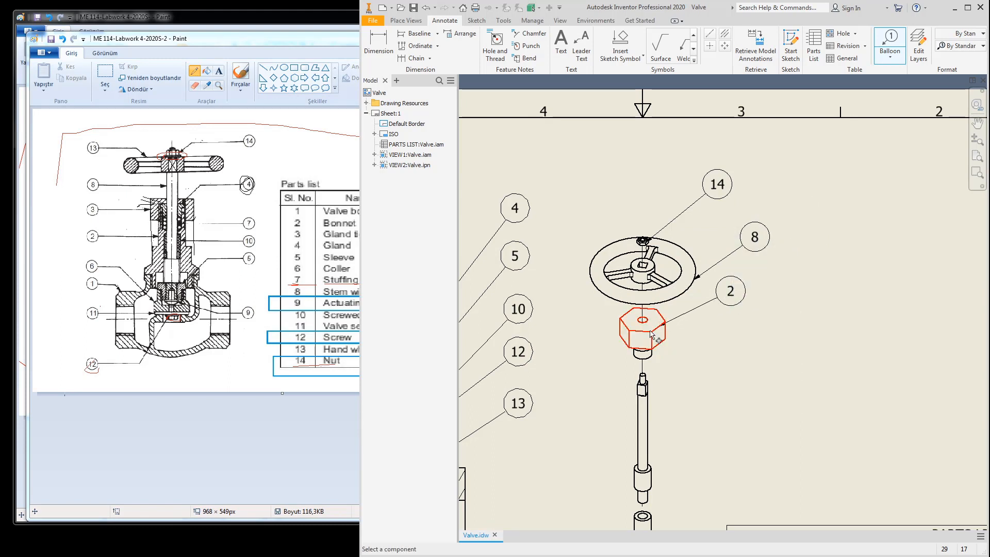
# Step: Align balloons 14 and 2 in a column with balloon 8
pyautogui.press('Escape')
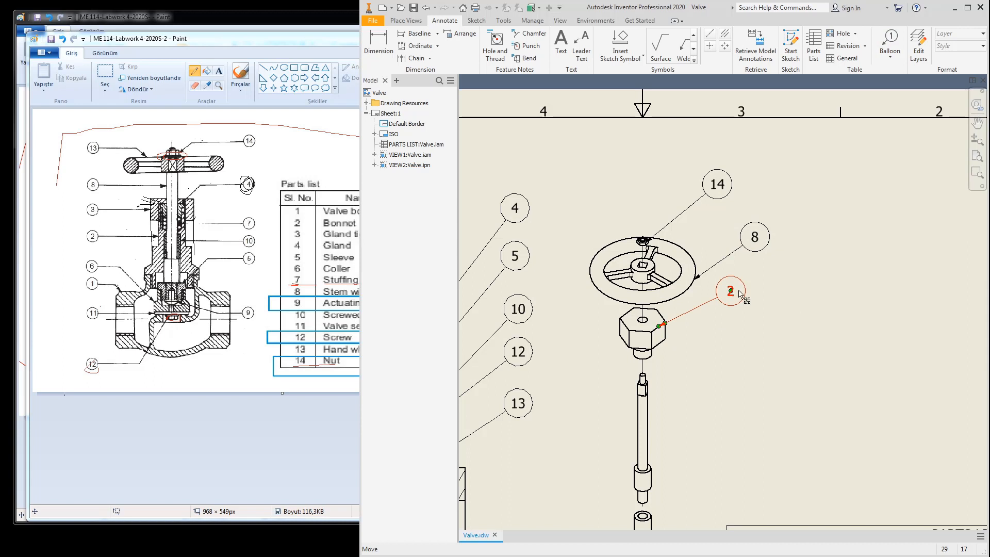
pyautogui.moveTo(738, 294)
pyautogui.mouseDown()
pyautogui.moveTo(757, 284)
pyautogui.moveTo(758, 240)
pyautogui.moveTo(755, 283)
pyautogui.mouseUp()
pyautogui.moveTo(719, 186); pyautogui.dragTo(756, 197)
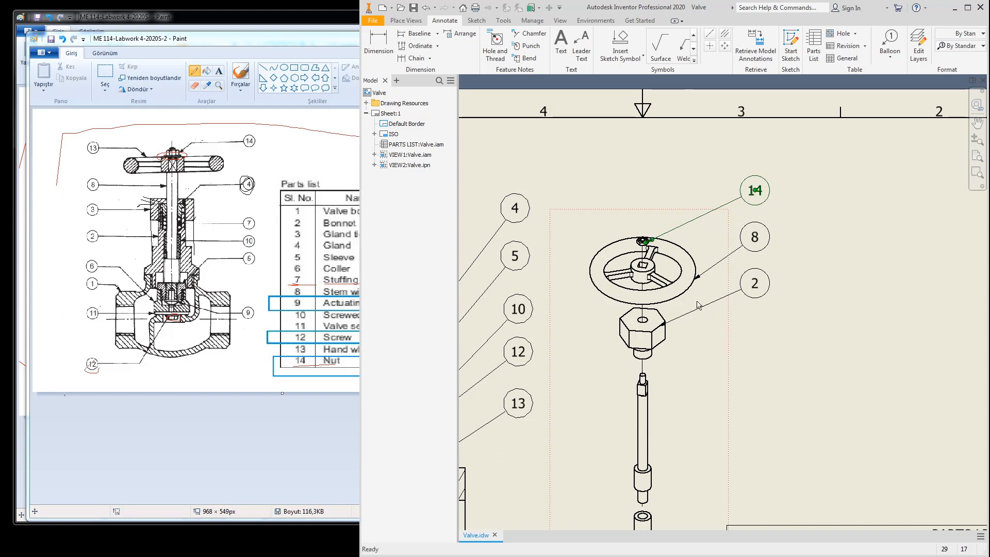
# Step: Add balloon 3 on the gland and balloon 6 on the stem below balloon 2
pyautogui.click(890, 44)
pyautogui.click(645, 355)
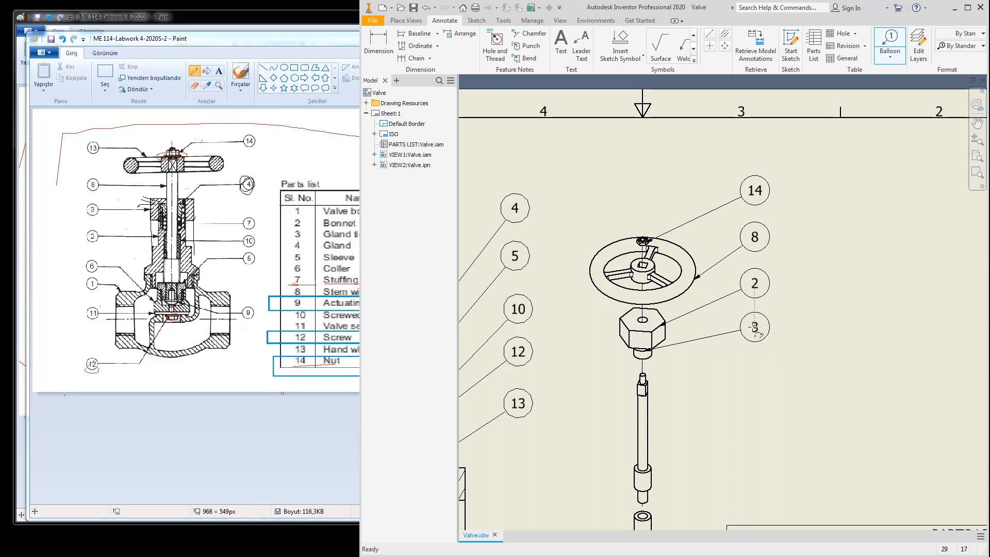
pyautogui.click(755, 325)
pyautogui.rightClick(724, 372)
pyautogui.click(763, 372)
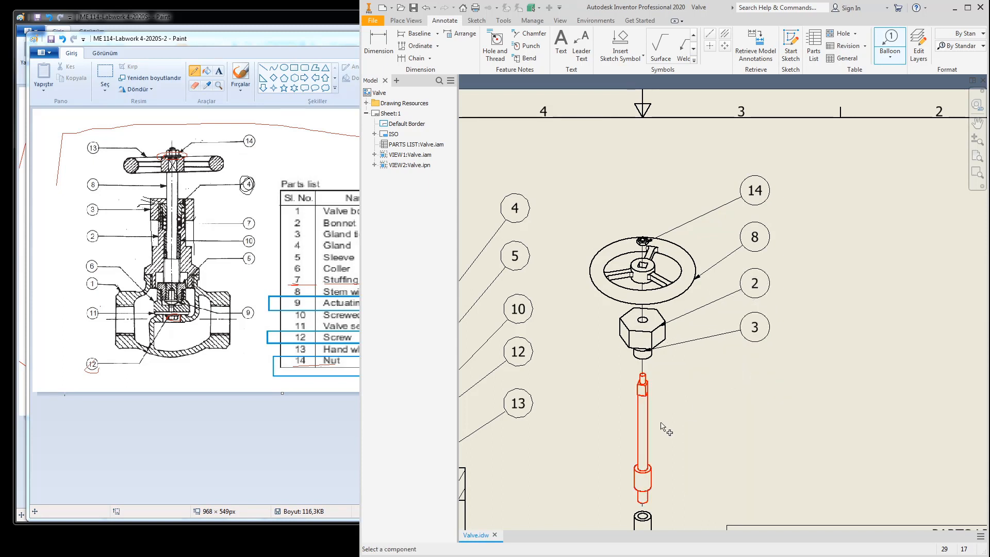
pyautogui.click(650, 409)
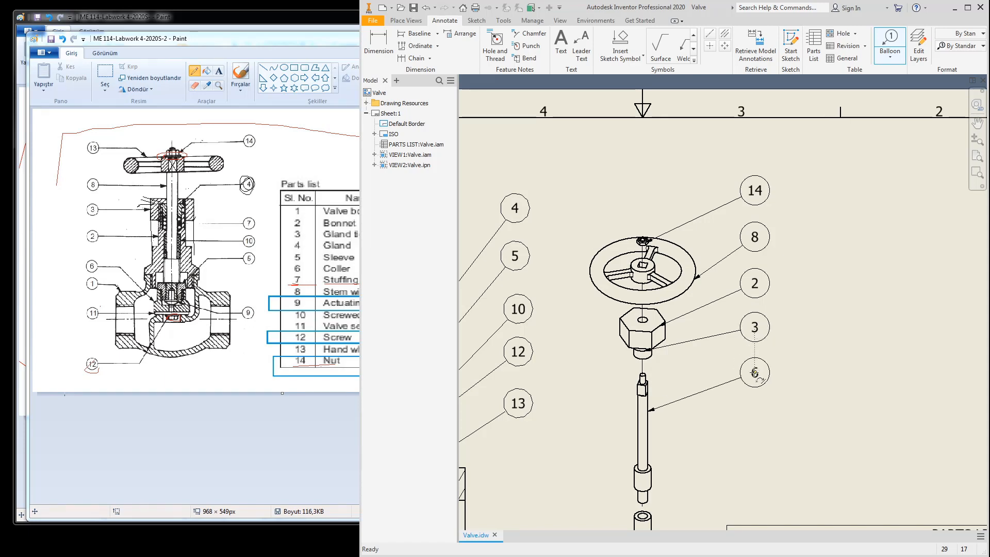
pyautogui.rightClick(754, 373)
pyautogui.click(785, 373)
# Step: Add balloon 7 on the small cylinder and balloon 1 left of the bonnet
pyautogui.scroll(-5, 714, 355)
pyautogui.scroll(6, 714, 356)
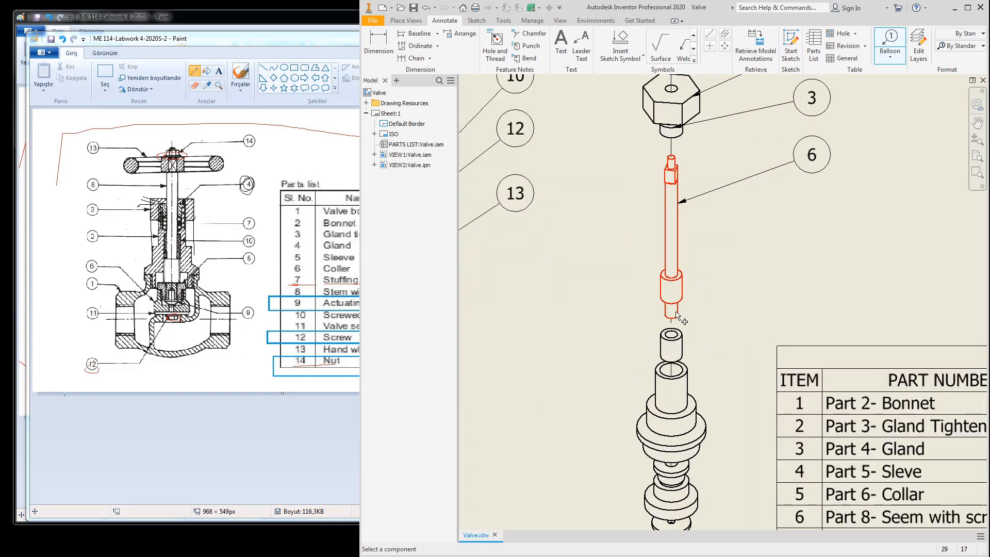
pyautogui.click(673, 349)
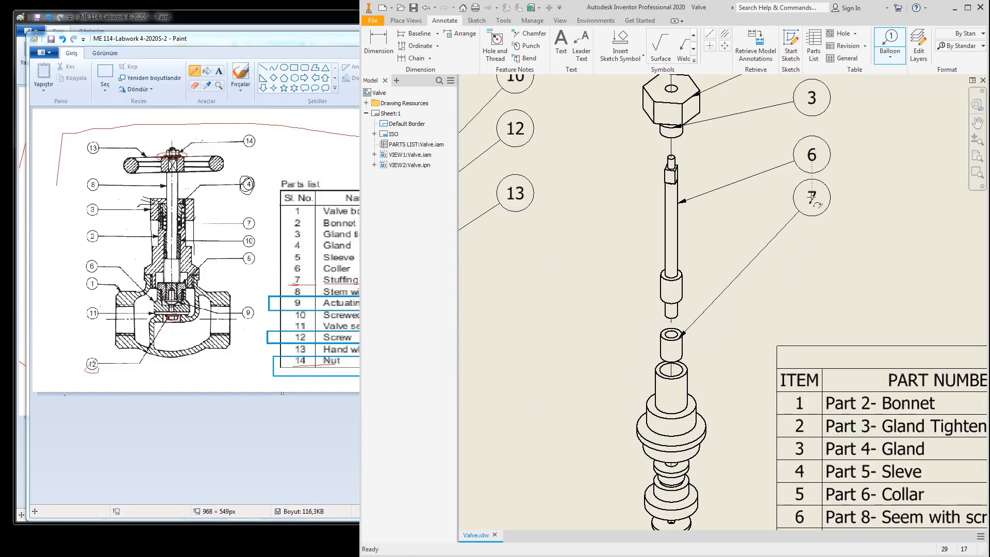
pyautogui.click(811, 205)
pyautogui.rightClick(811, 205)
pyautogui.click(829, 204)
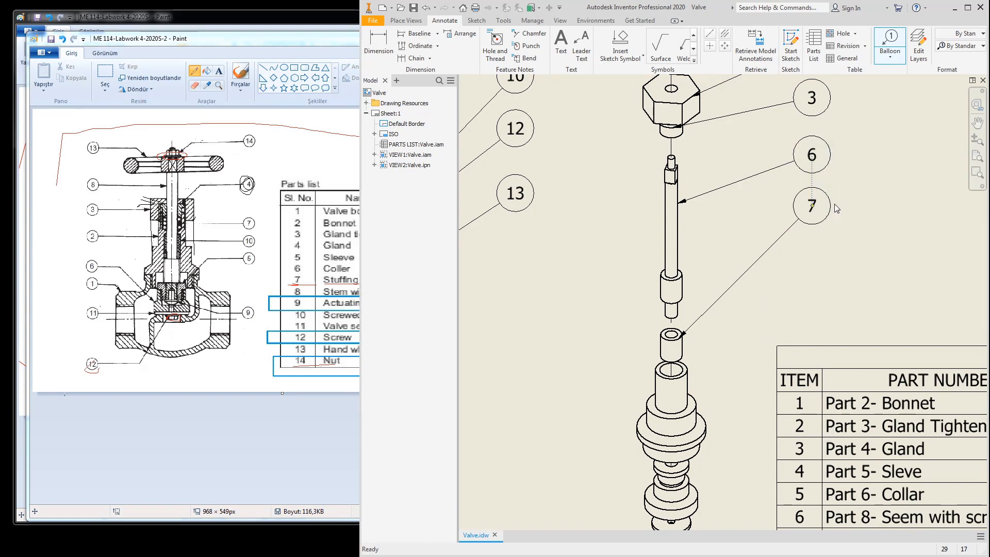
pyautogui.click(657, 408)
pyautogui.click(555, 381)
pyautogui.rightClick(556, 383)
pyautogui.click(599, 377)
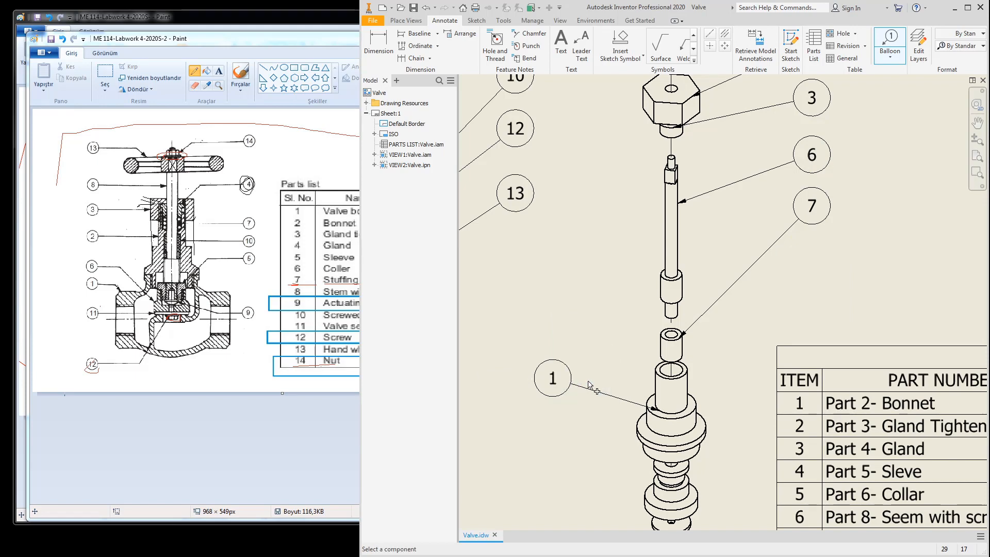
# Step: Add balloons 4 (sleeve) and 5 (collar) stacked under balloon 1
pyautogui.scroll(-2, 670, 382)
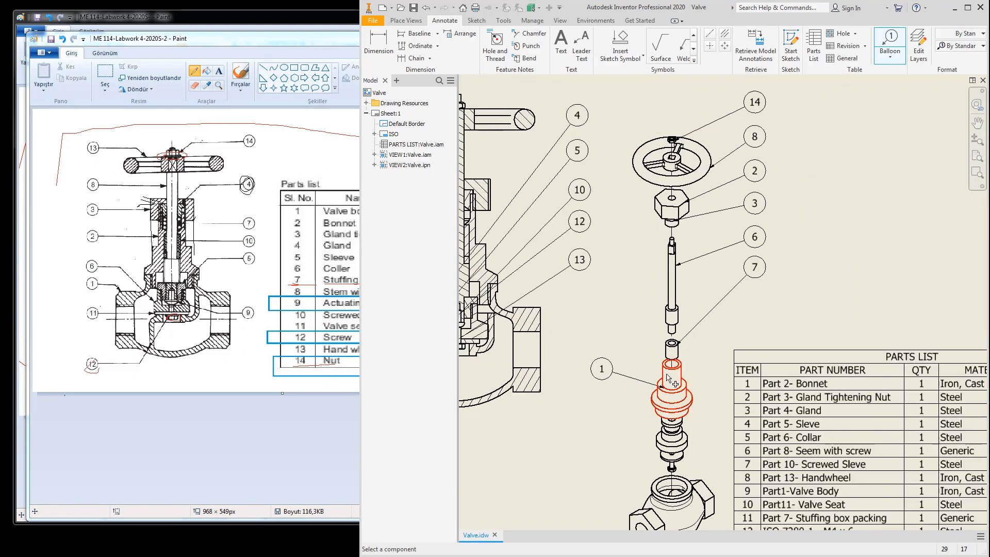
pyautogui.click(664, 421)
pyautogui.click(588, 415)
pyautogui.moveTo(588, 416); pyautogui.dragTo(609, 411)
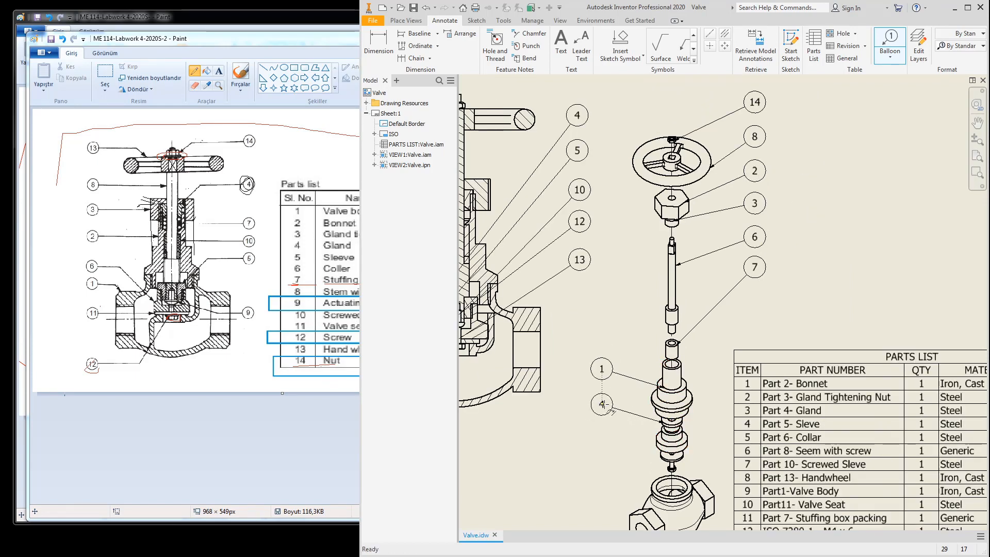
pyautogui.click(602, 405)
pyautogui.rightClick(602, 405)
pyautogui.click(636, 410)
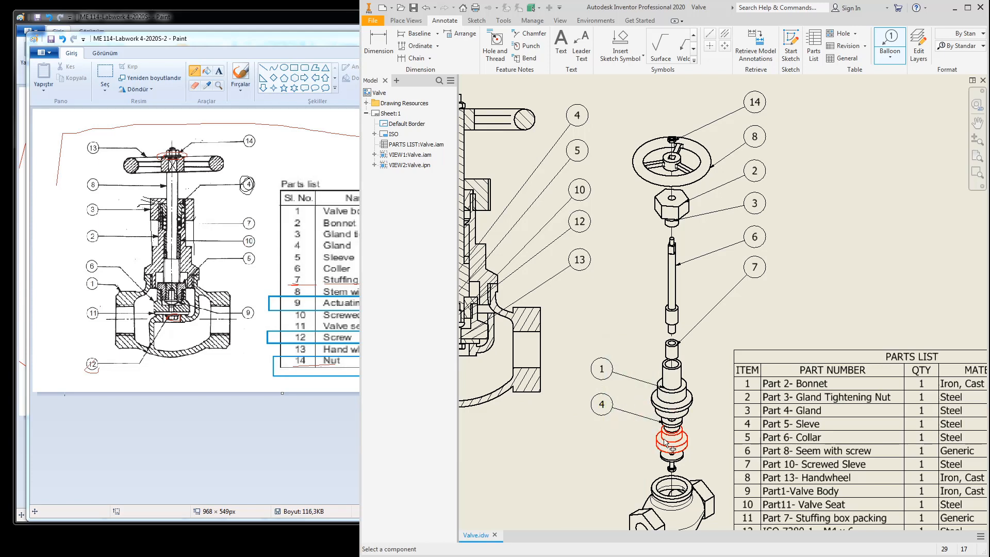
pyautogui.click(664, 442)
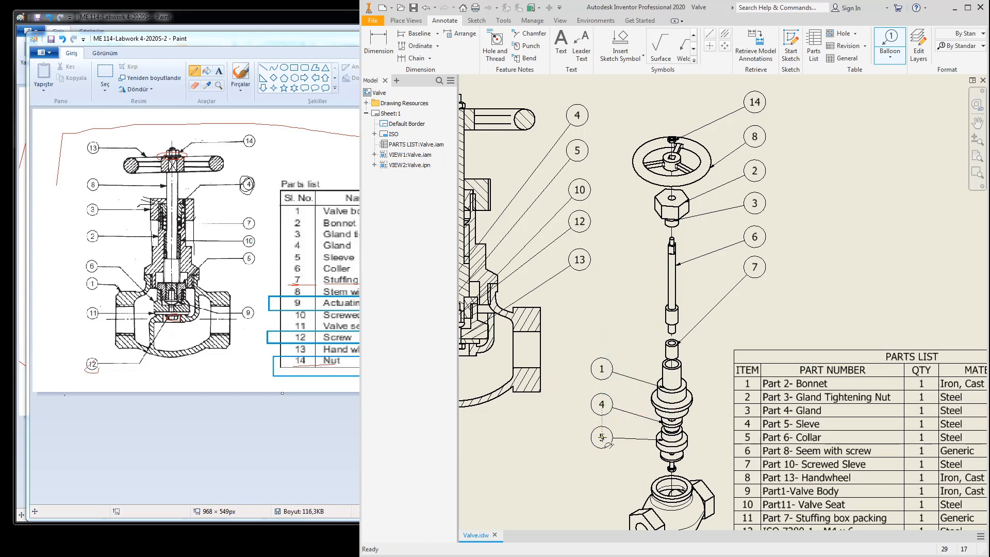
pyautogui.click(603, 437)
pyautogui.rightClick(603, 437)
pyautogui.click(635, 441)
# Step: Add balloons 10 (ring), 13 (seat) and 9 (valve body) in a column
pyautogui.moveTo(647, 451); pyautogui.dragTo(675, 320, button='middle')
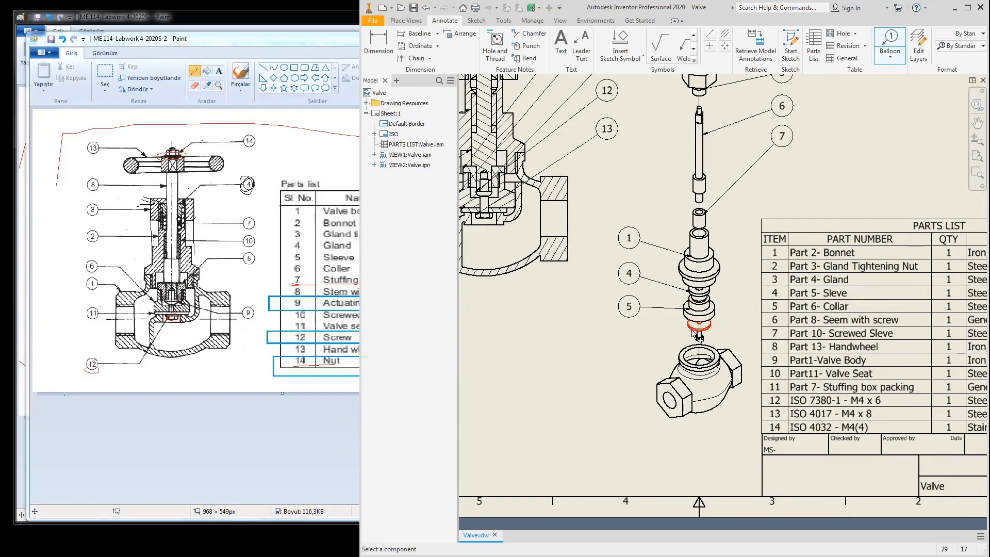
pyautogui.click(693, 333)
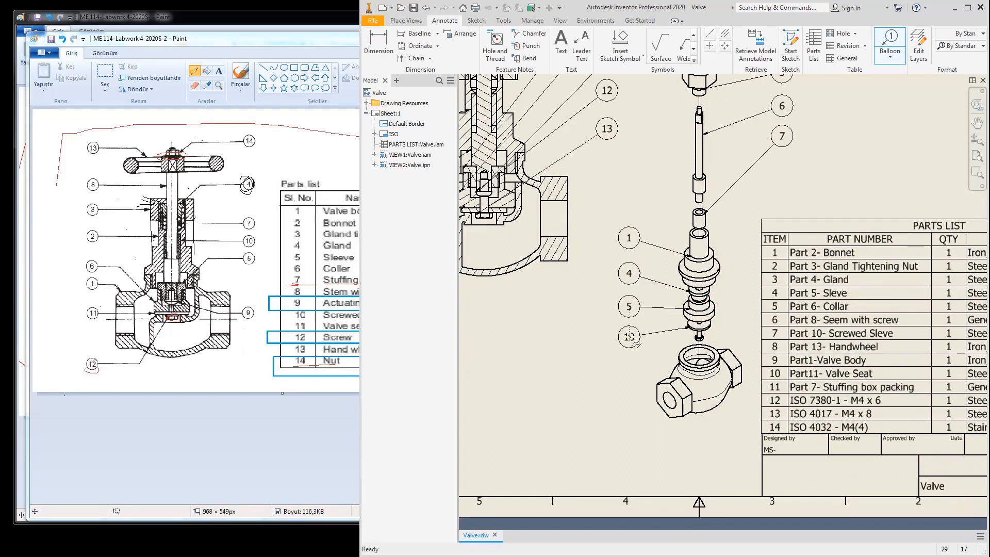
pyautogui.click(635, 345)
pyautogui.rightClick(636, 345)
pyautogui.click(663, 345)
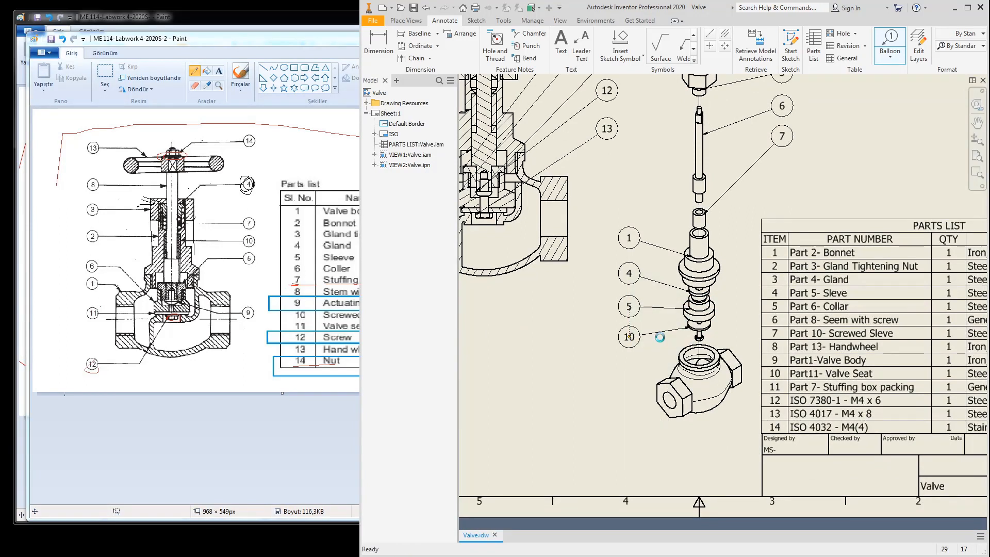
pyautogui.click(695, 340)
pyautogui.click(635, 376)
pyautogui.rightClick(636, 376)
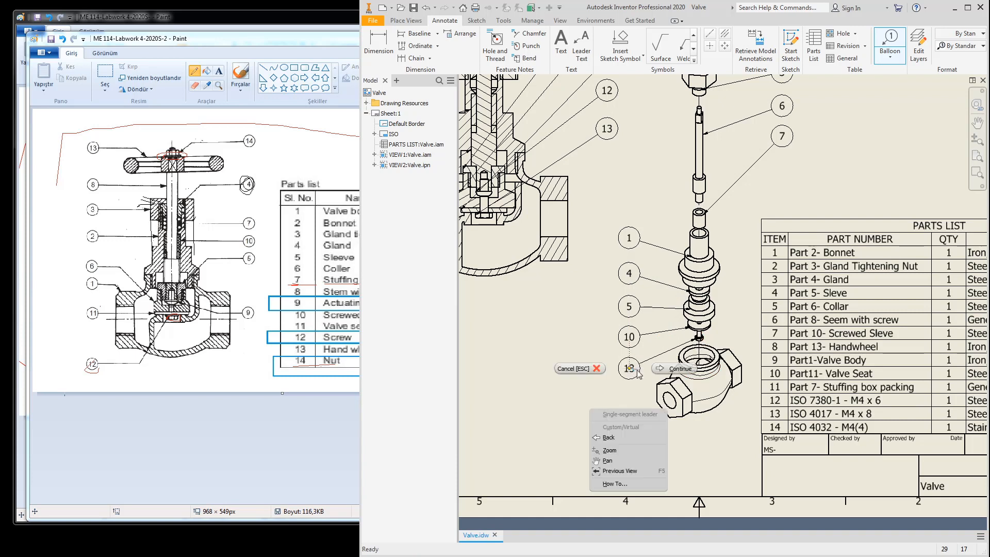
pyautogui.click(663, 376)
pyautogui.click(668, 397)
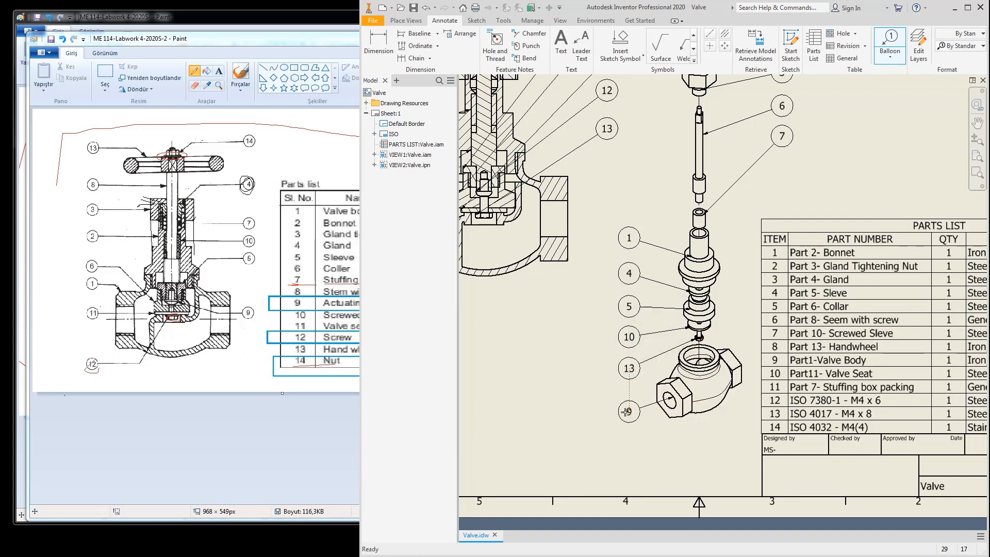
pyautogui.click(629, 412)
pyautogui.rightClick(629, 412)
pyautogui.click(663, 412)
# Step: Pan and zoom to fit the whole drawing sheet in view
pyautogui.scroll(-4, 673, 317)
pyautogui.moveTo(692, 315); pyautogui.dragTo(653, 268, button='middle')
pyautogui.scroll(5, 689, 283)
pyautogui.scroll(-2, 696, 283)
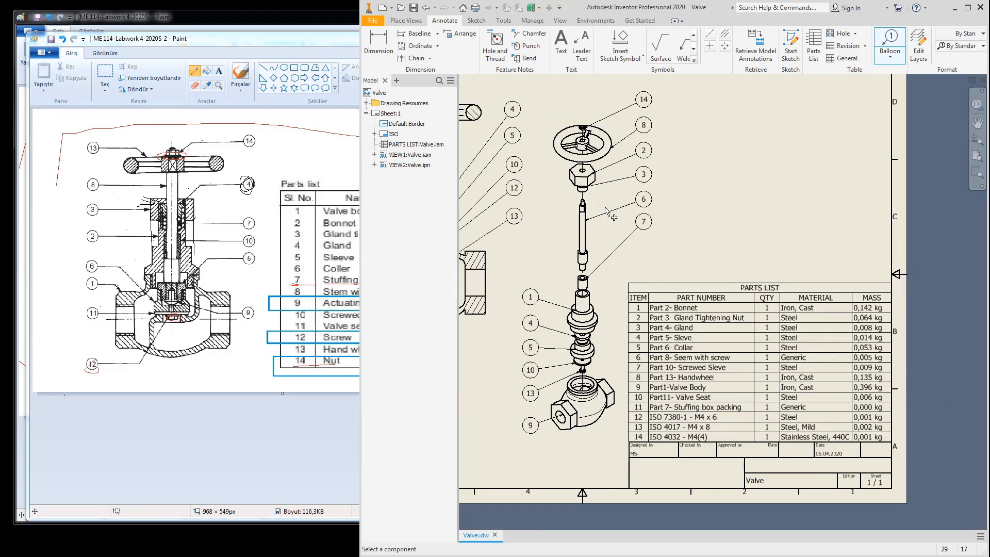
pyautogui.middleClick(747, 216)
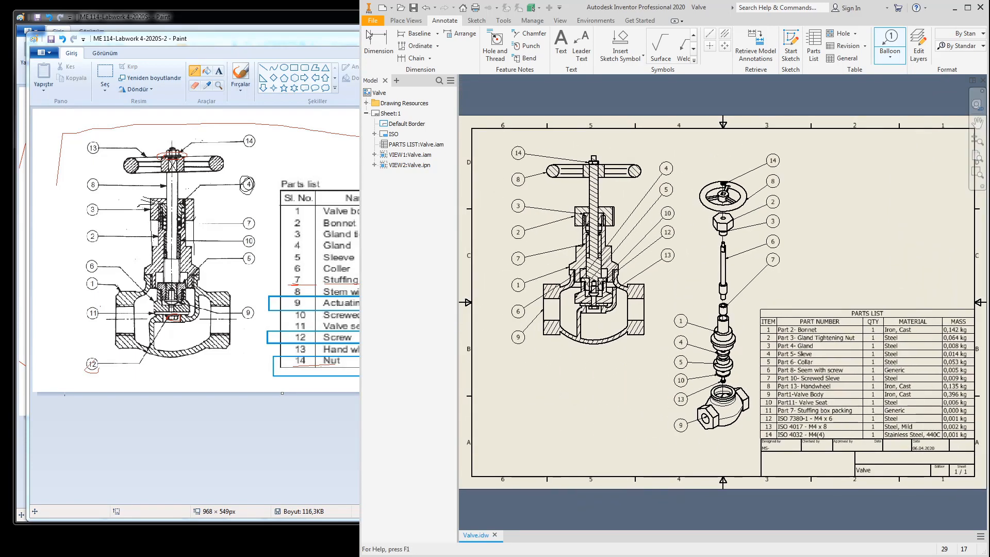
# Step: End ballooning and add a new blank Sheet:2 to the Valve drawing
pyautogui.click(413, 8)
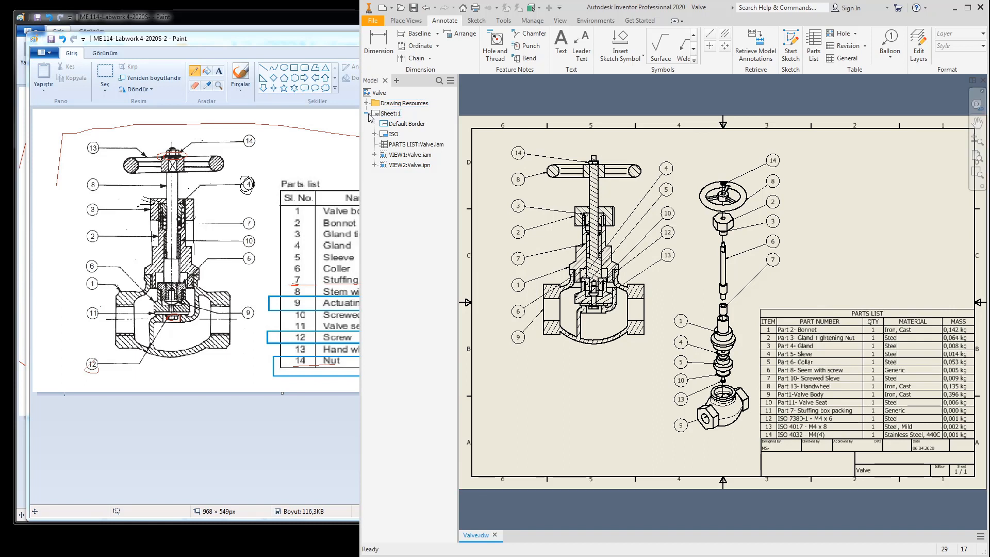
pyautogui.rightClick(375, 93)
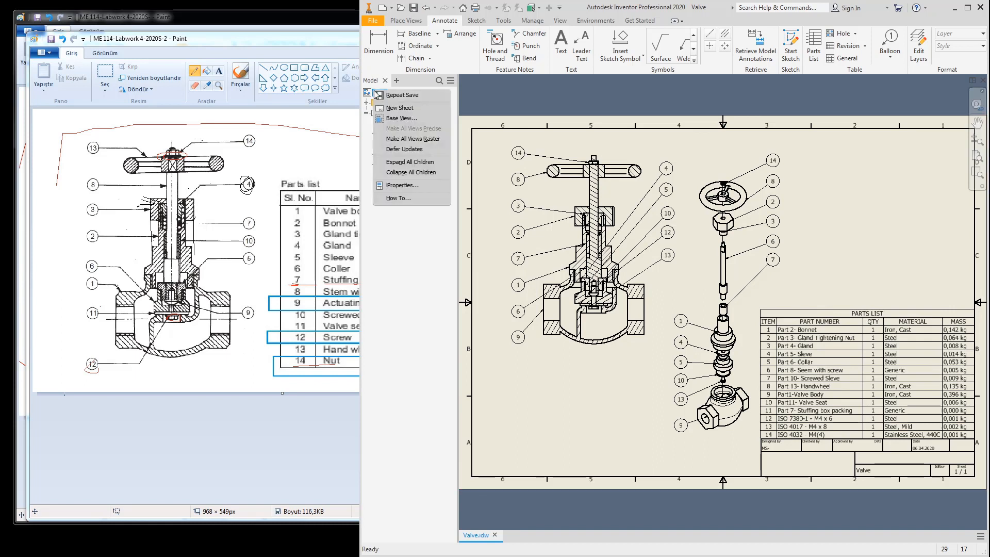
pyautogui.click(503, 140)
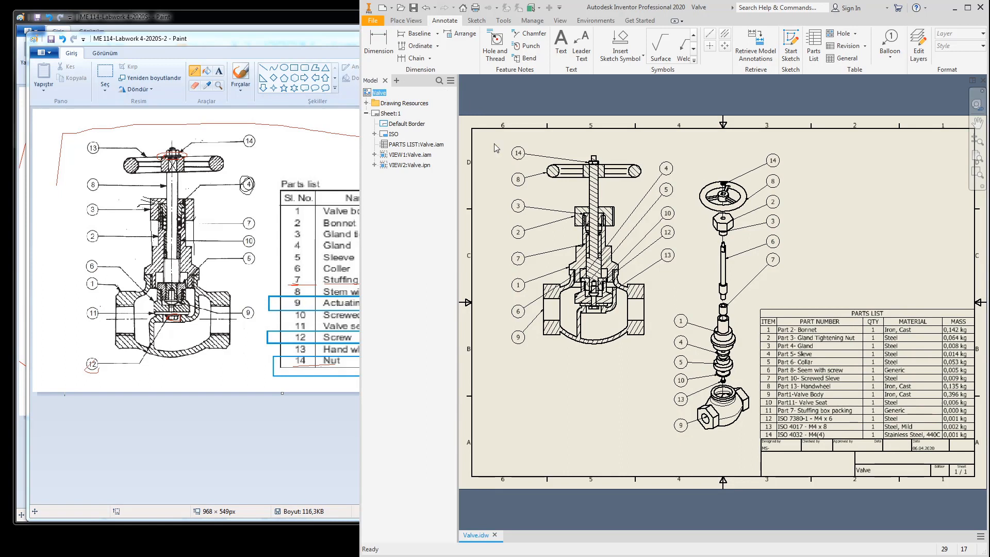
pyautogui.rightClick(380, 94)
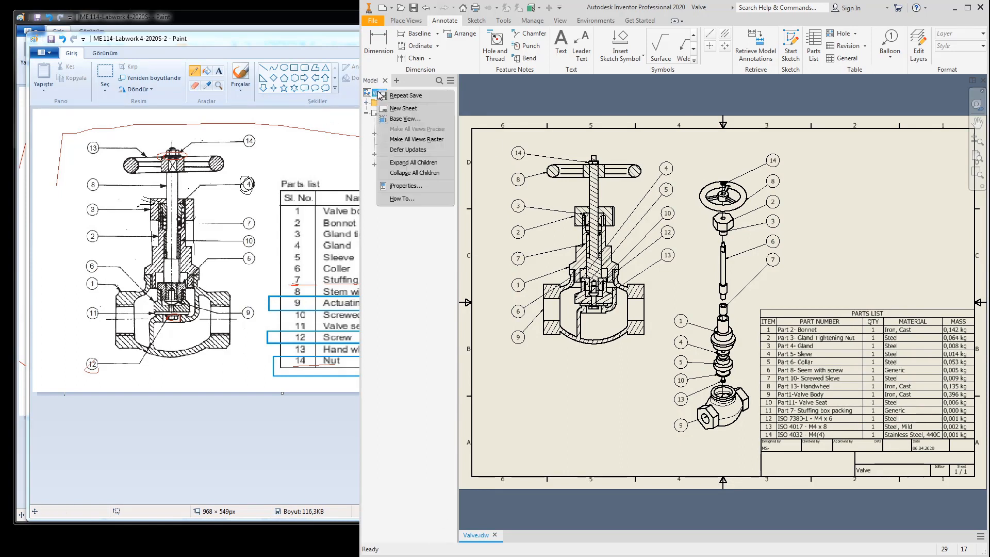
pyautogui.click(402, 109)
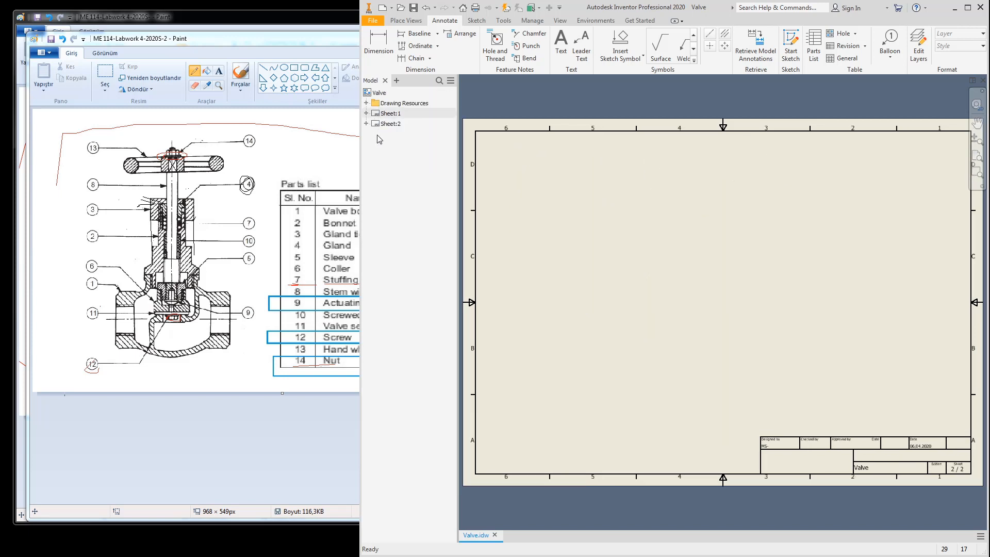
pyautogui.rightClick(382, 123)
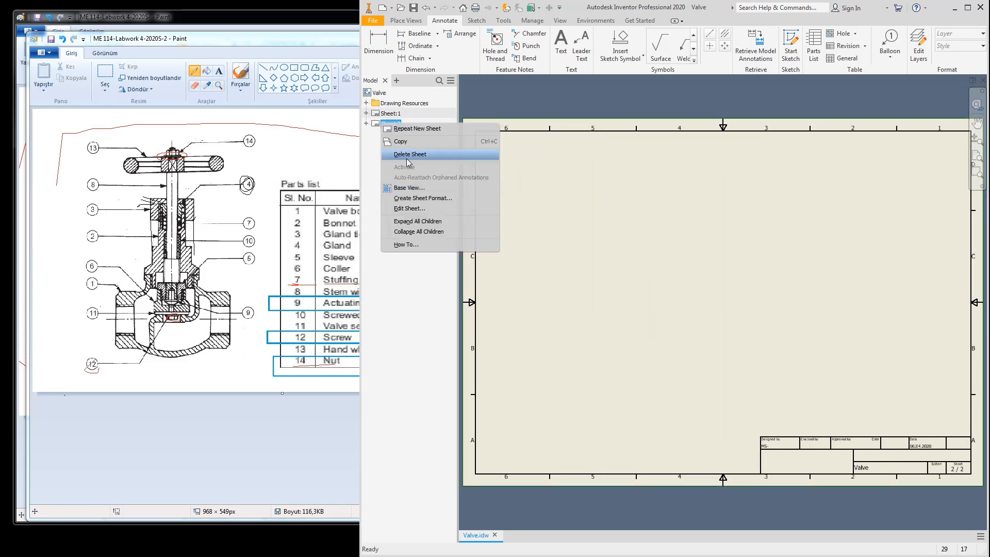
# Step: Resize Sheet:2 from A3 to A1 (841 × 594 mm) via Edit Sheet
pyautogui.click(407, 208)
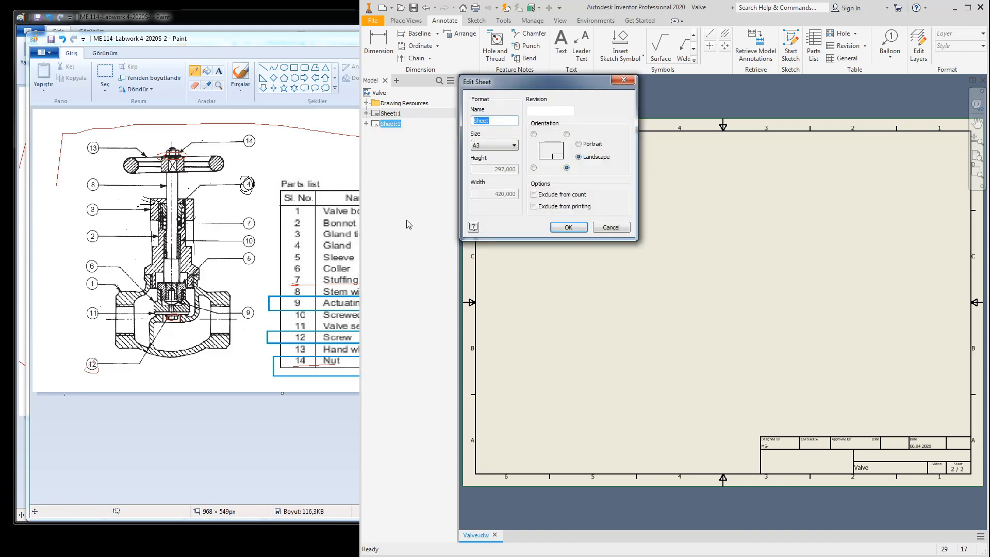
pyautogui.click(495, 146)
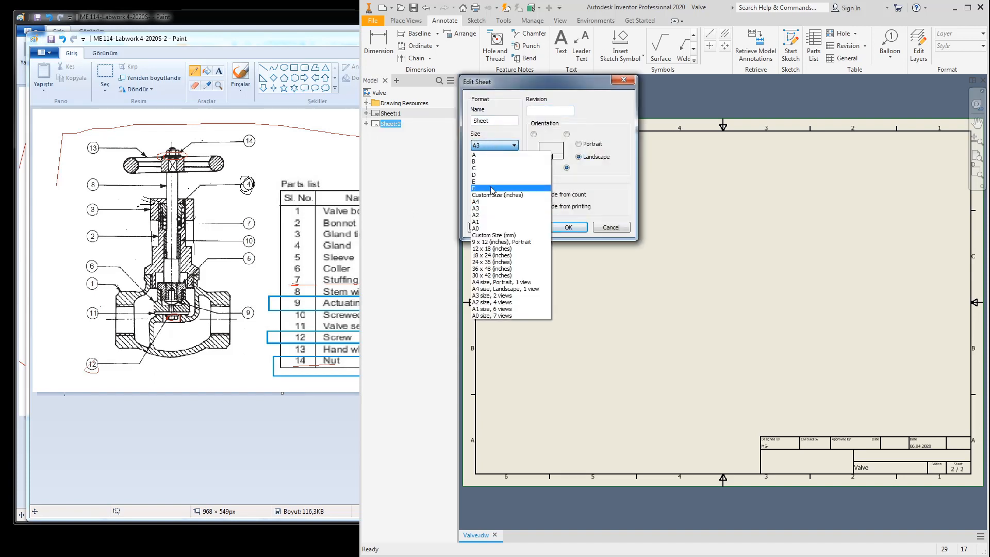
pyautogui.click(489, 224)
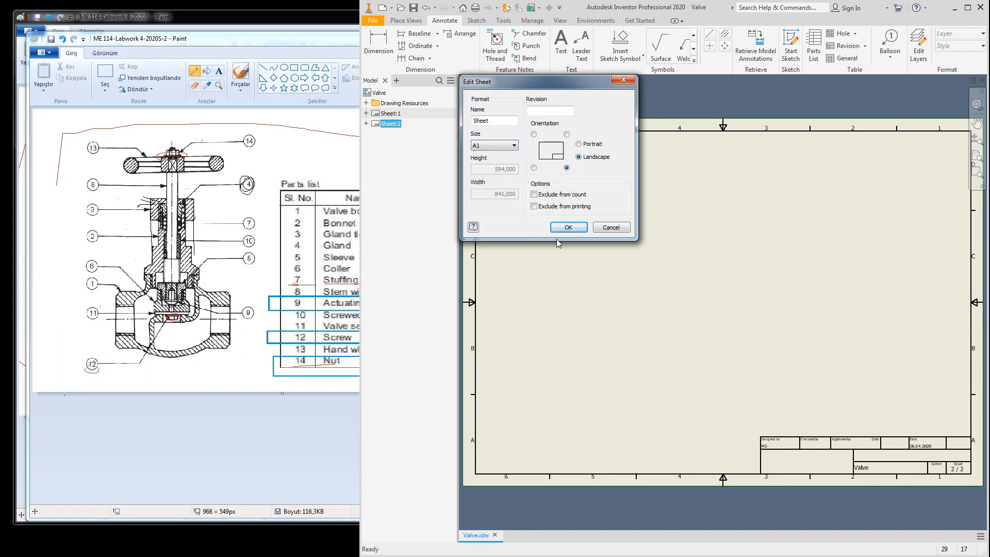
pyautogui.click(571, 230)
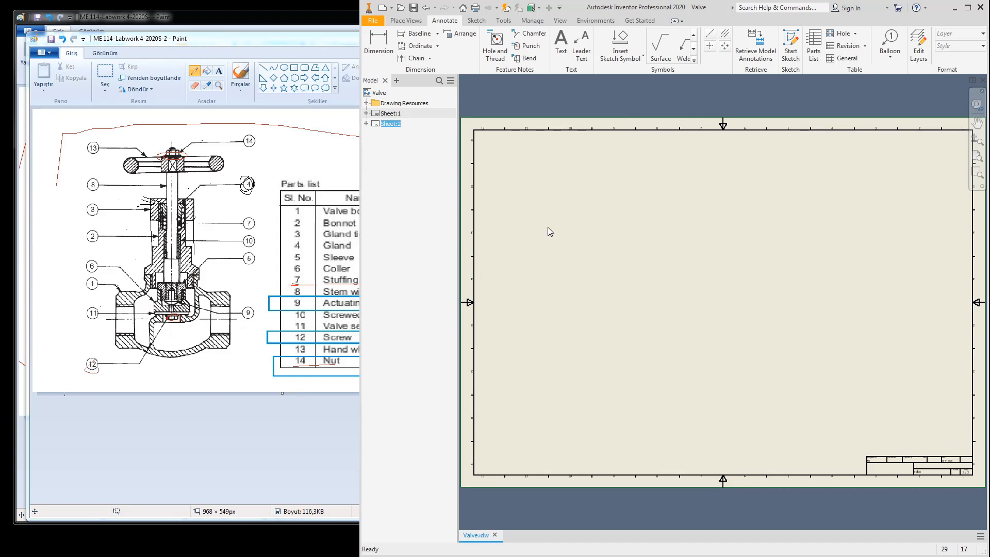
pyautogui.click(630, 184)
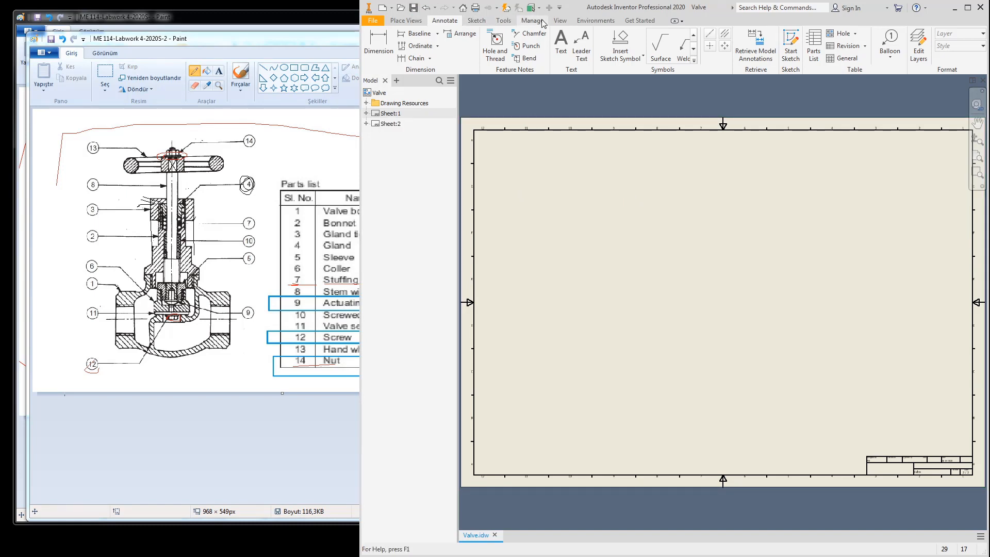
# Step: Switch to the Manage tab and show the full Labwork 4 sheet in Paint
pyautogui.click(560, 21)
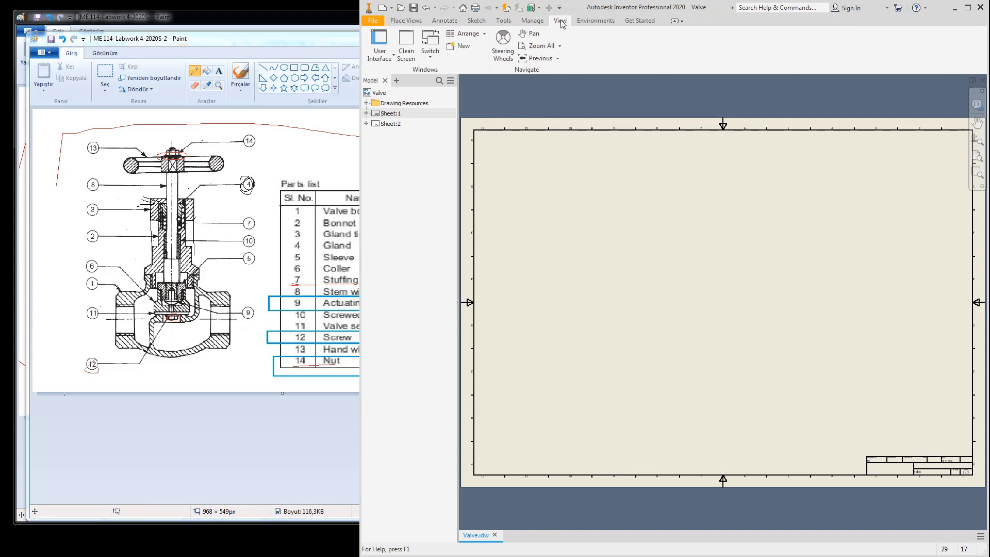
pyautogui.click(532, 22)
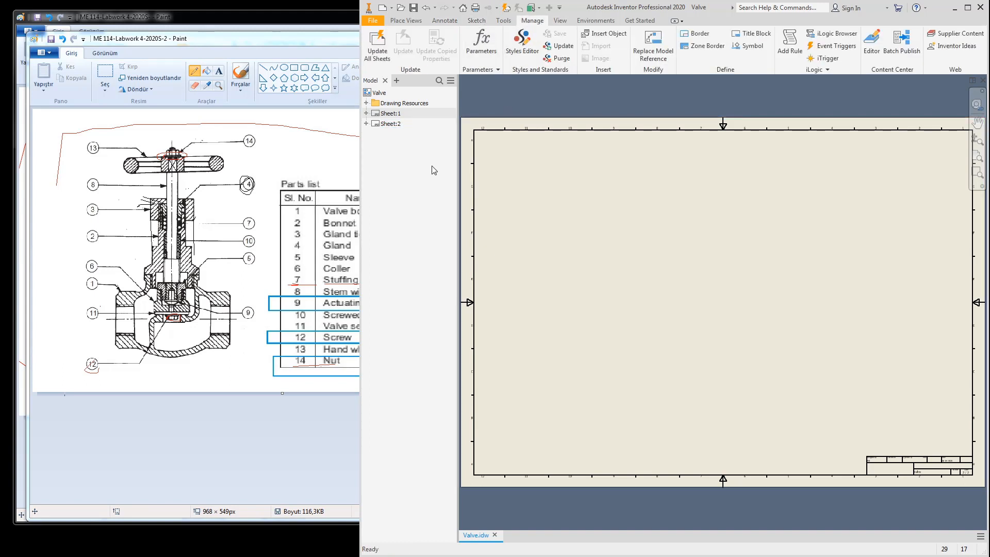
pyautogui.click(287, 38)
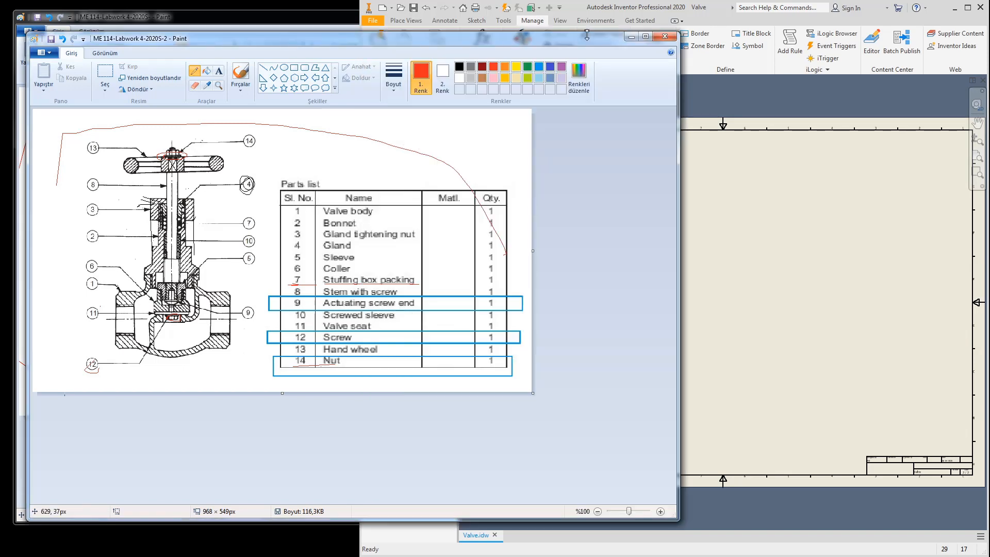
pyautogui.click(632, 36)
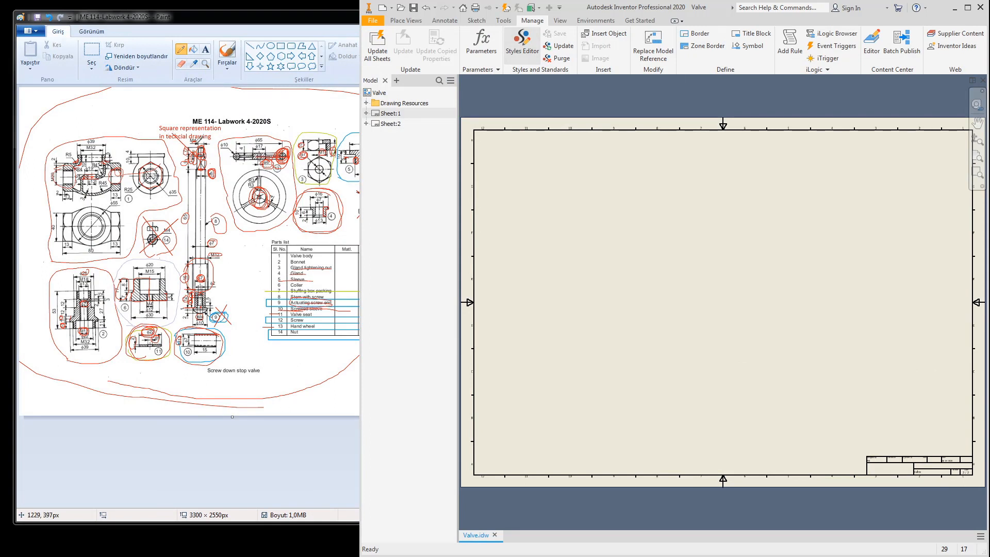
# Step: In Default (ISO), use a period decimal marker, 3-decimal linear/angular precision, and suppress zeros
pyautogui.click(517, 52)
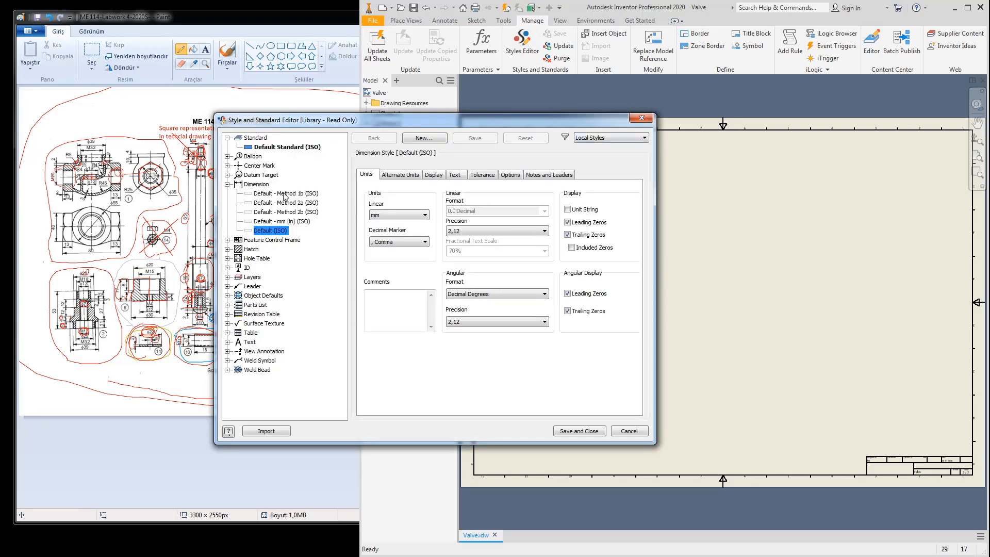
pyautogui.click(227, 184)
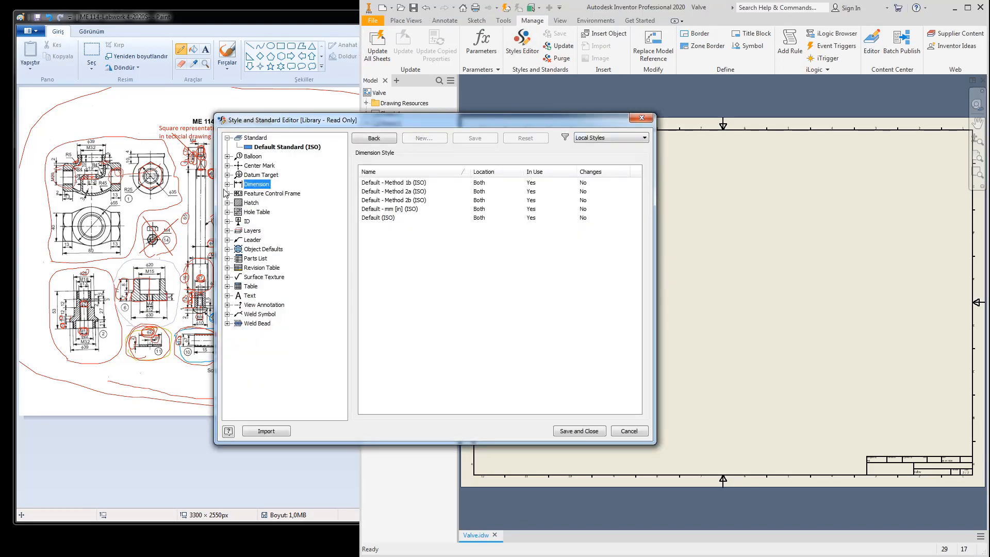
pyautogui.click(228, 184)
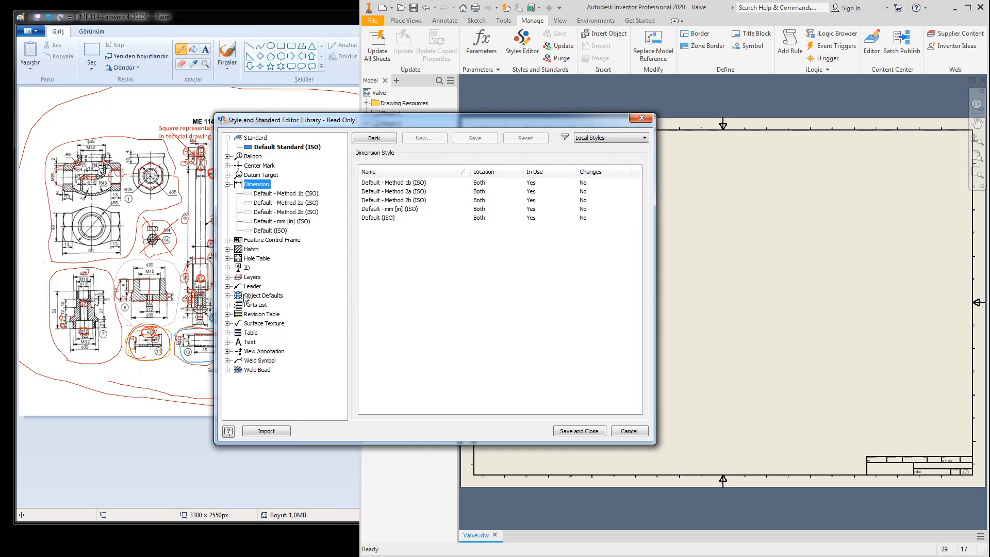
pyautogui.click(275, 232)
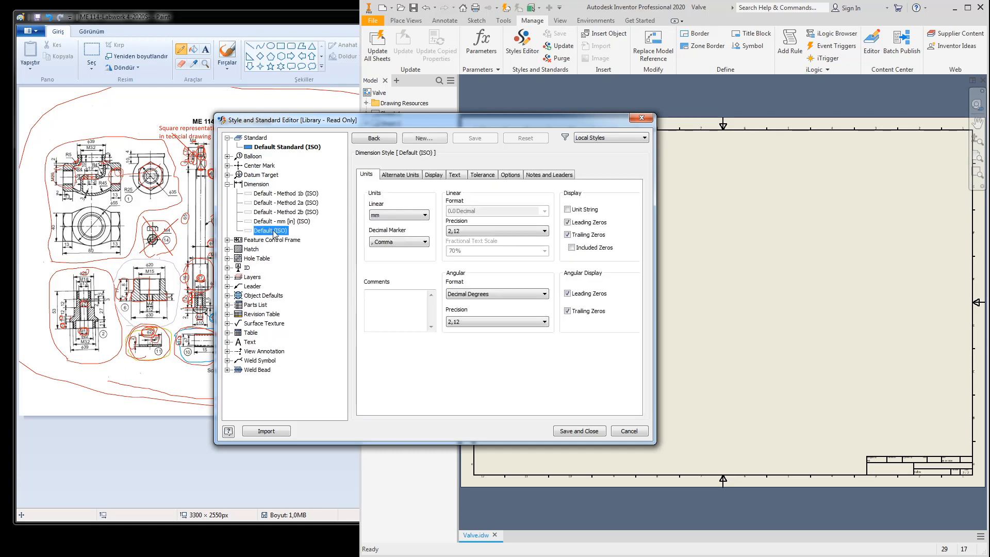
pyautogui.click(384, 243)
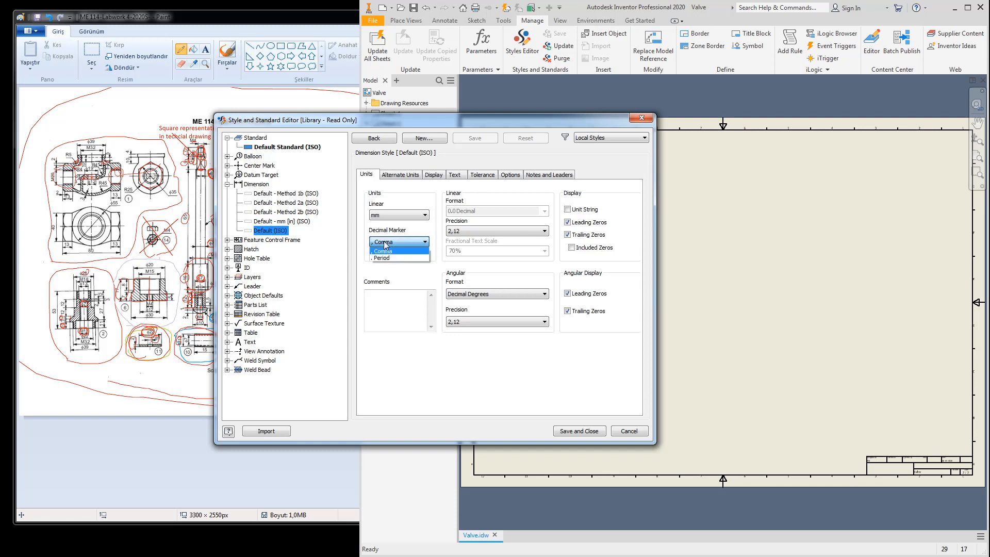
pyautogui.click(384, 258)
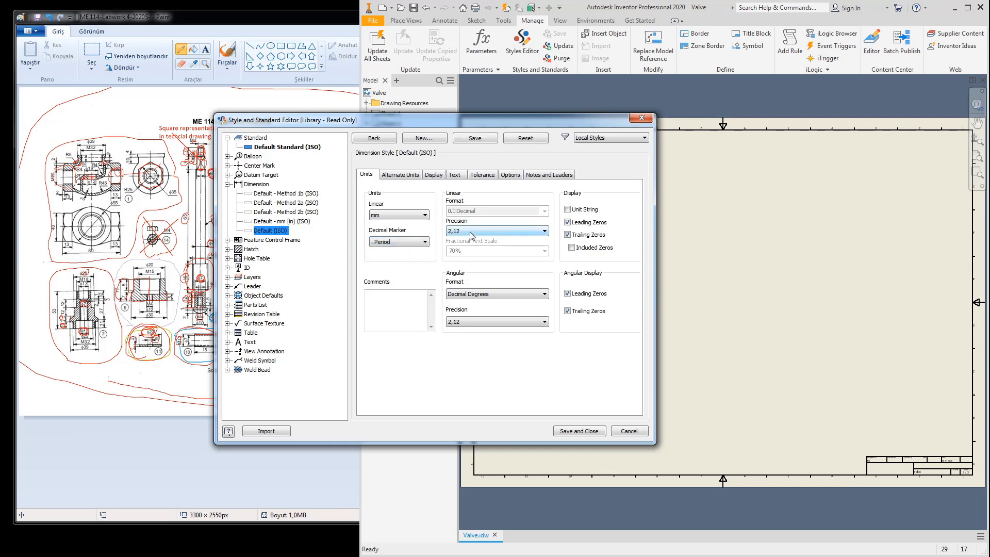
pyautogui.click(470, 232)
pyautogui.click(466, 261)
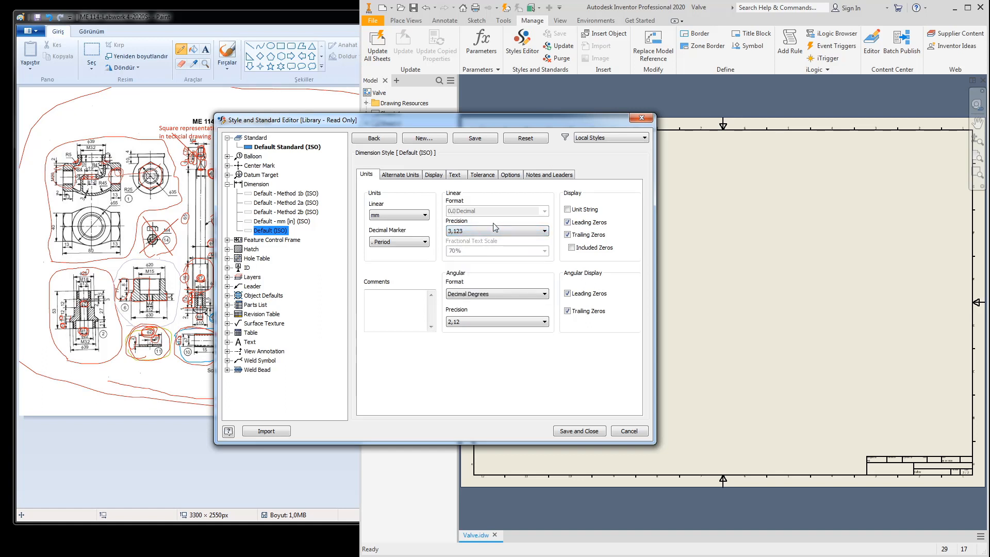
pyautogui.click(470, 323)
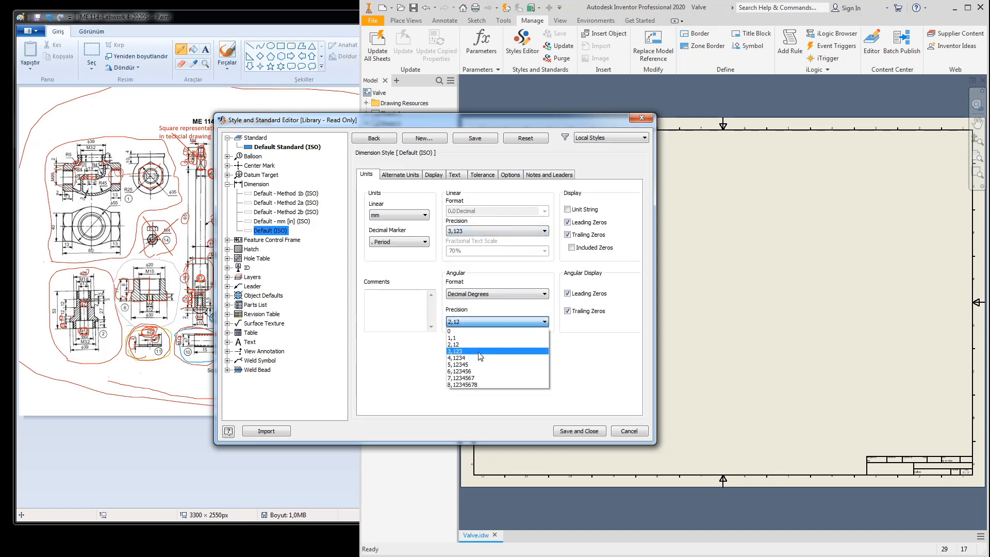
pyautogui.click(478, 356)
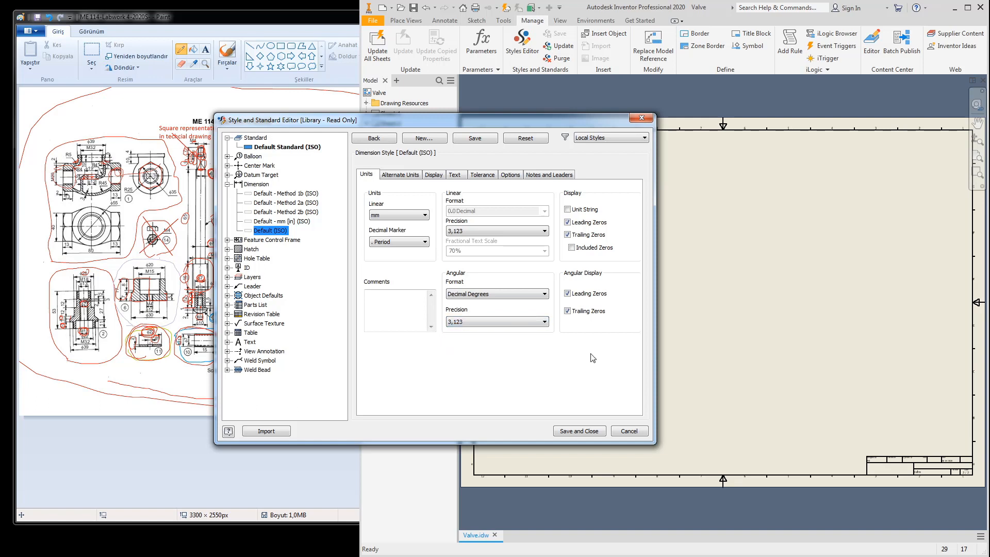
pyautogui.click(567, 235)
pyautogui.click(568, 293)
# Step: Set tolerance linear and angular precision to 3,123, then save and close the editor
pyautogui.click(483, 175)
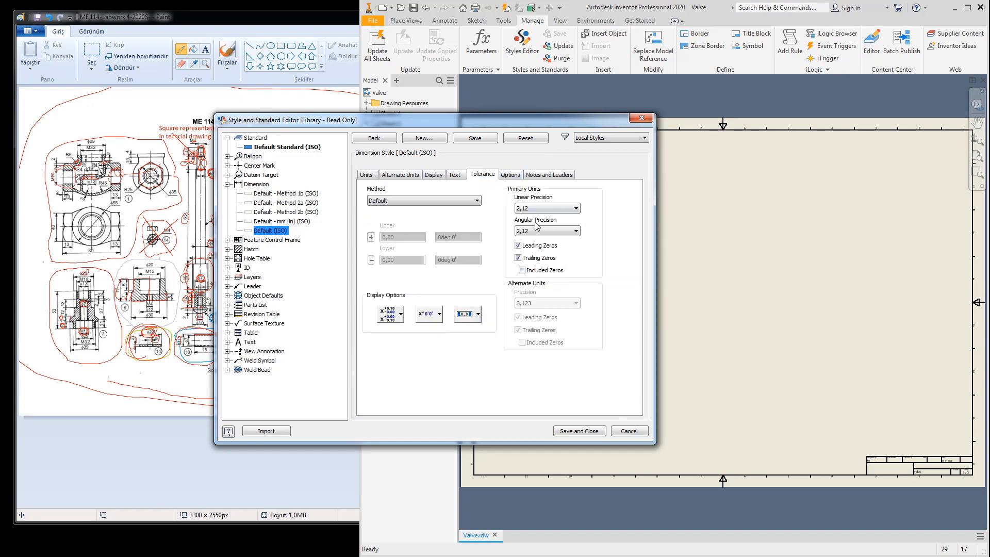
pyautogui.click(541, 209)
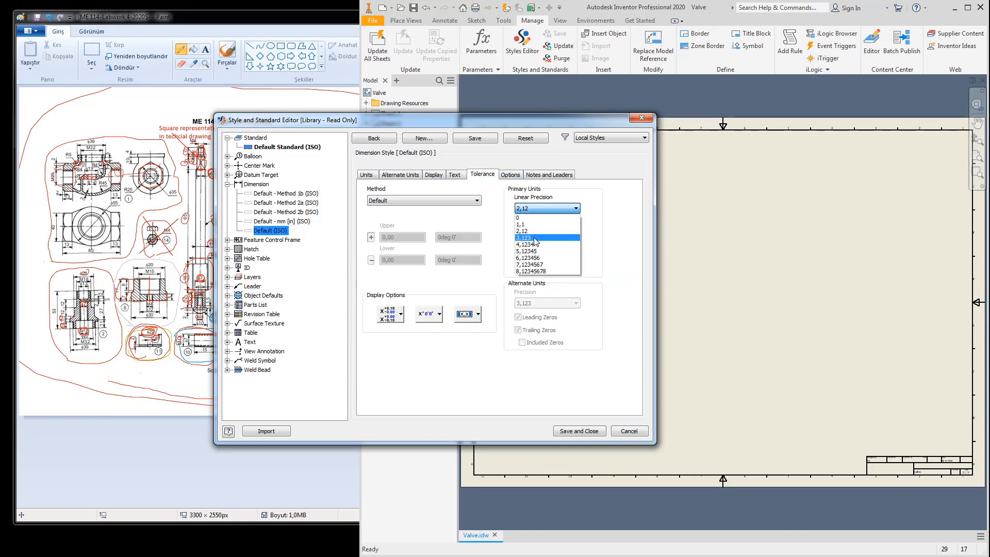
pyautogui.click(536, 238)
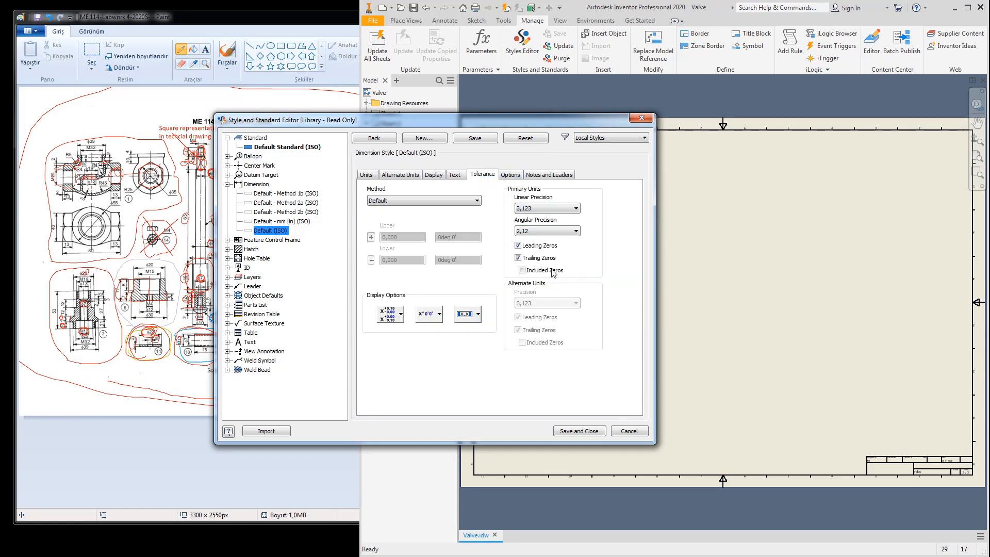
pyautogui.click(528, 232)
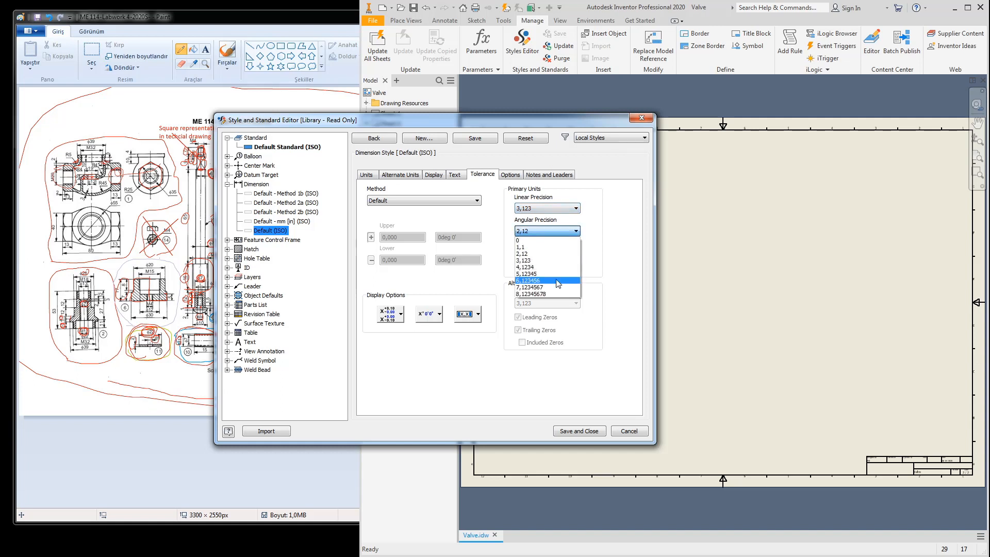
pyautogui.click(534, 260)
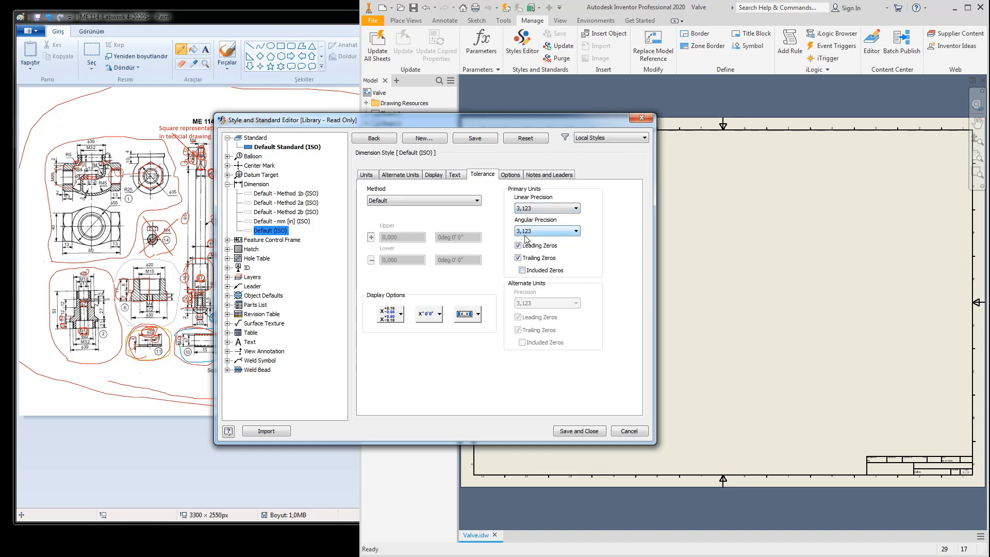
pyautogui.click(574, 430)
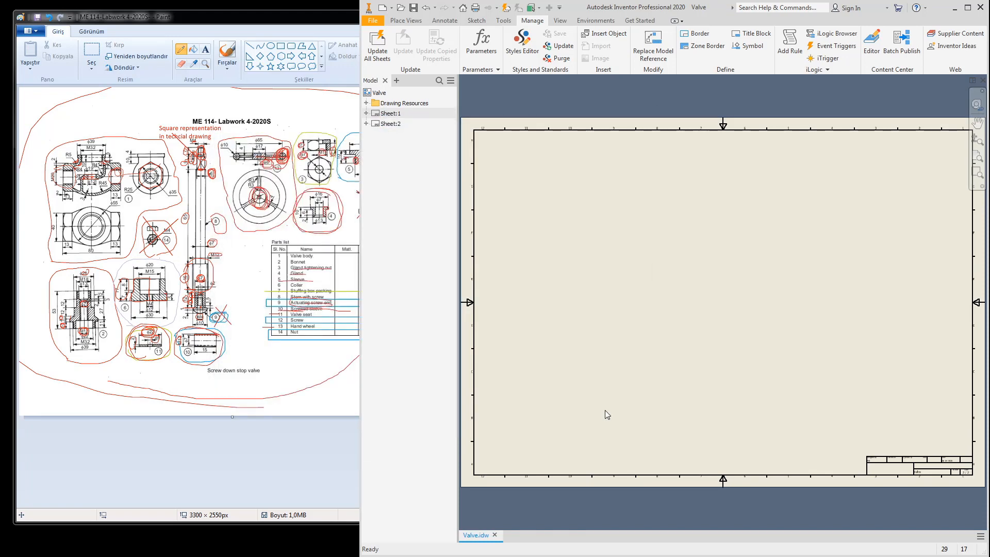
# Step: Enlarge the reference drawing in Paint, then return to Inventor and update all sheets
pyautogui.click(153, 24)
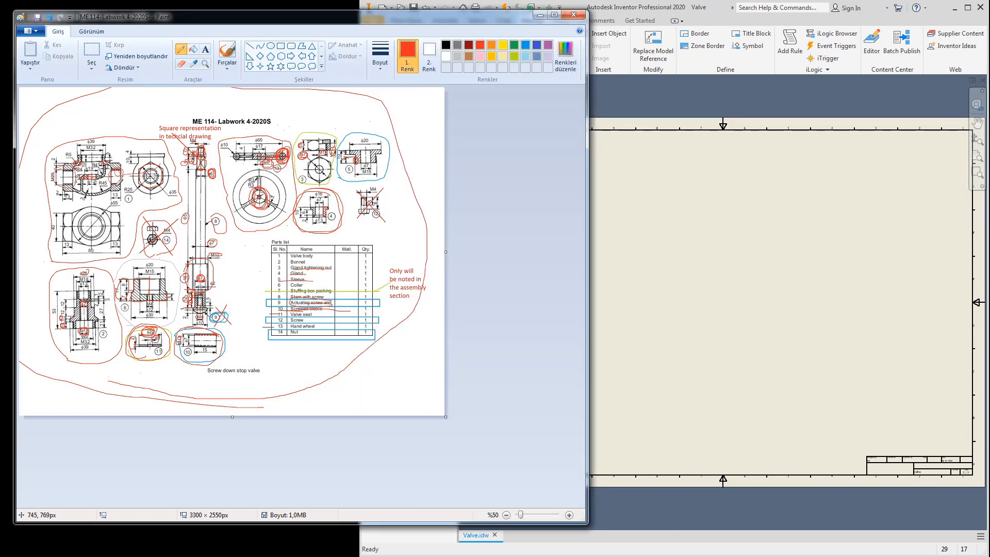
pyautogui.keyDown('ctrl'); pyautogui.scroll(1, 116, 186); pyautogui.keyUp('ctrl')
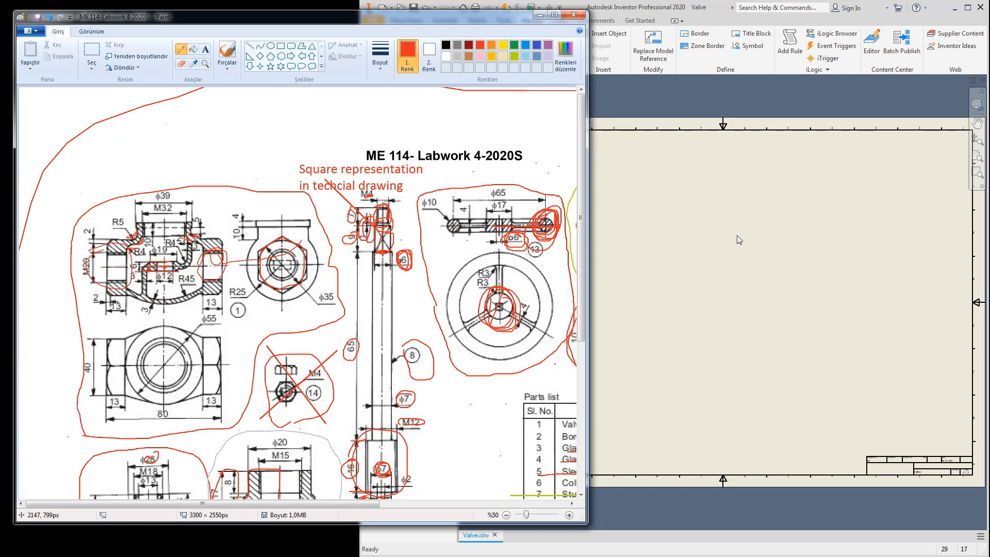
pyautogui.click(695, 197)
pyautogui.click(392, 22)
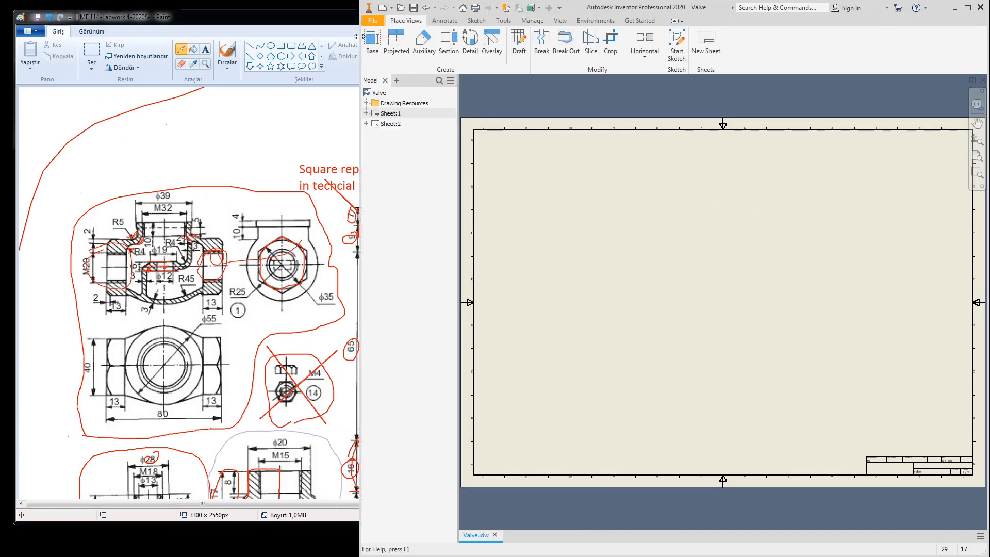
pyautogui.click(506, 9)
pyautogui.rightClick(379, 93)
pyautogui.click(403, 111)
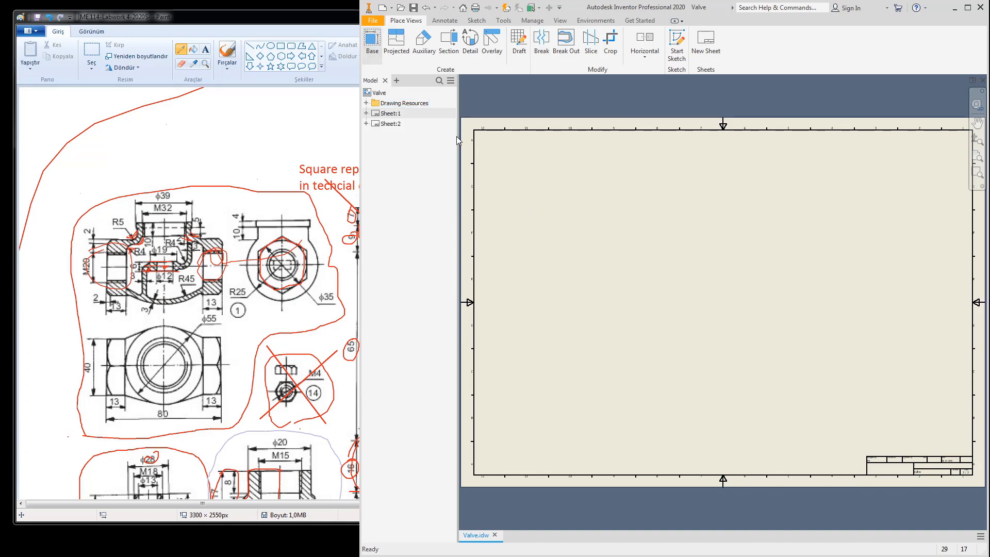
# Step: Place a 1:1 Part1-Valve Body base view with projected views to its right and below
pyautogui.click(425, 176)
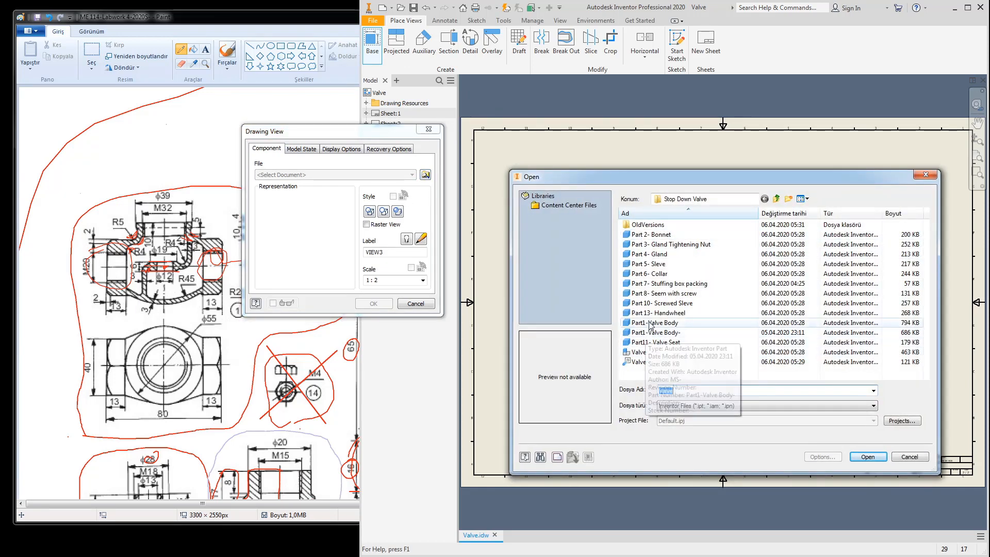
pyautogui.click(653, 323)
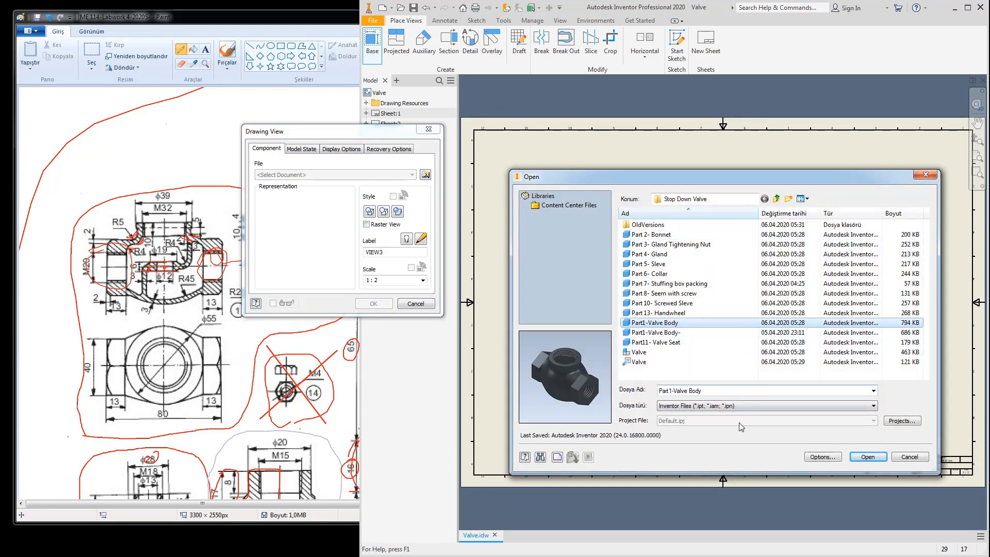
pyautogui.click(866, 457)
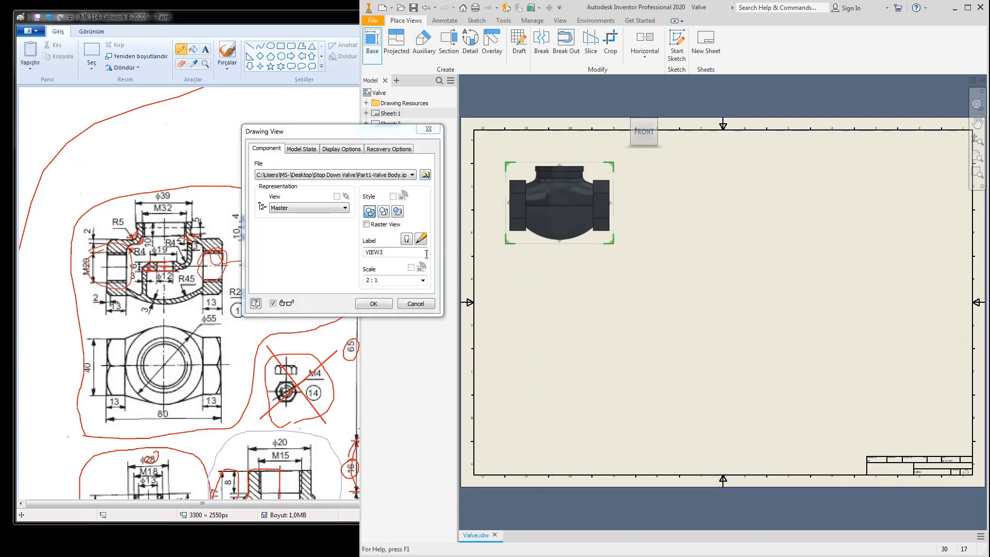
pyautogui.moveTo(614, 246); pyautogui.dragTo(529, 182)
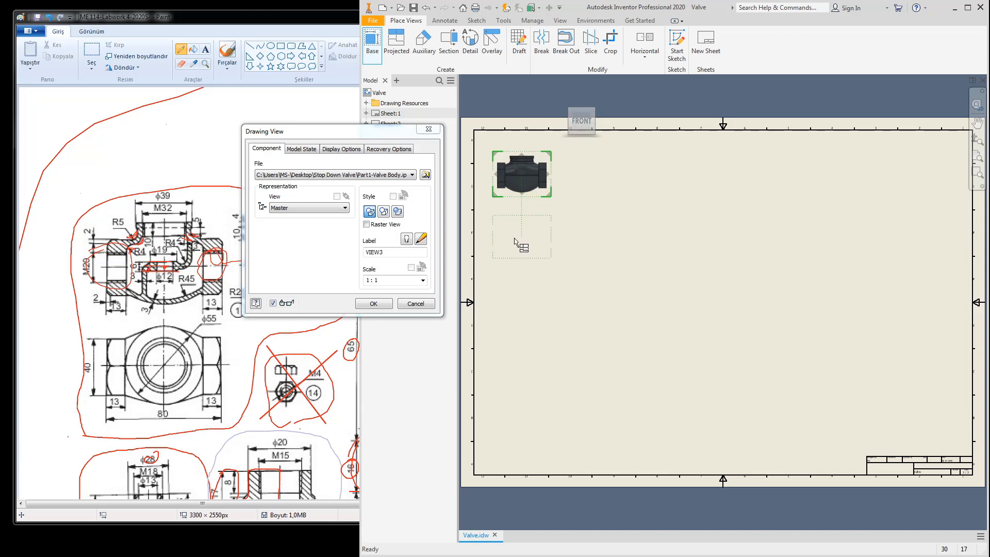
pyautogui.click(518, 235)
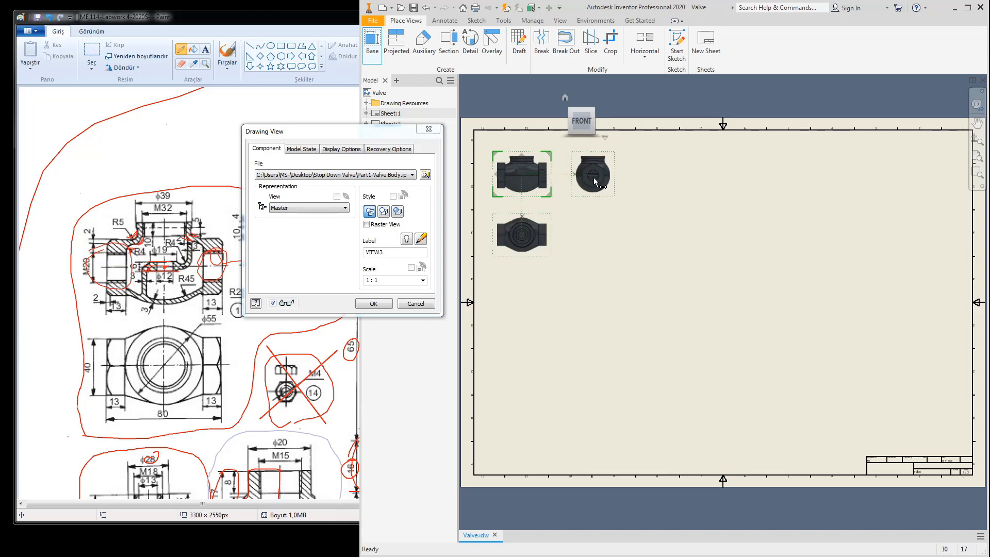
pyautogui.rightClick(594, 179)
pyautogui.click(633, 179)
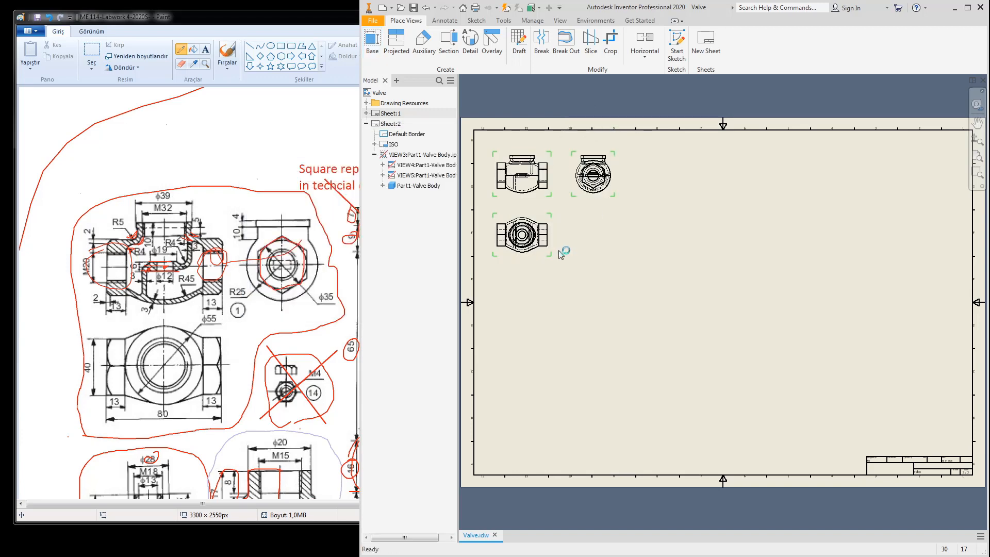
# Step: Set VIEW3 and its two projected views to the Hidden Line Removed style
pyautogui.scroll(-5, 535, 191)
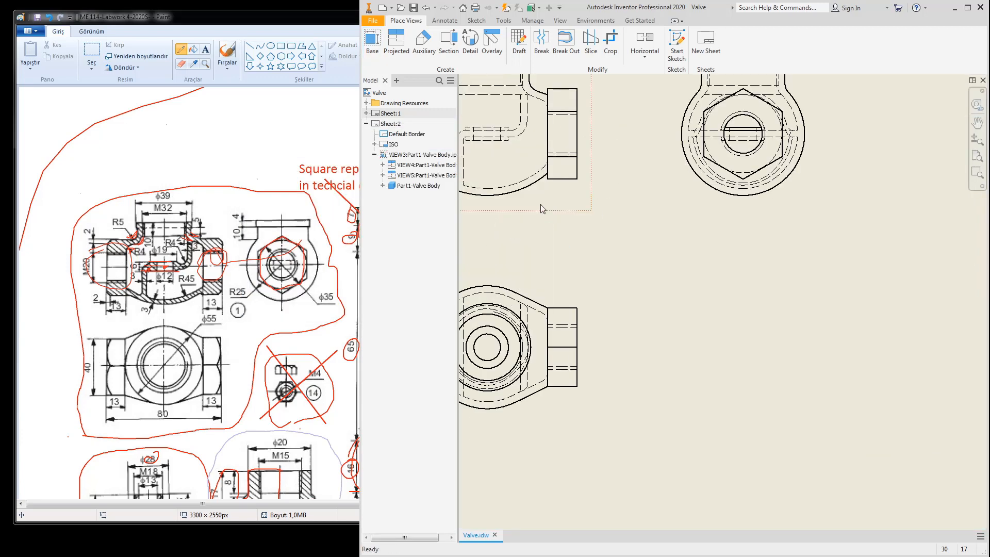
pyautogui.moveTo(526, 201); pyautogui.dragTo(670, 241, button='middle')
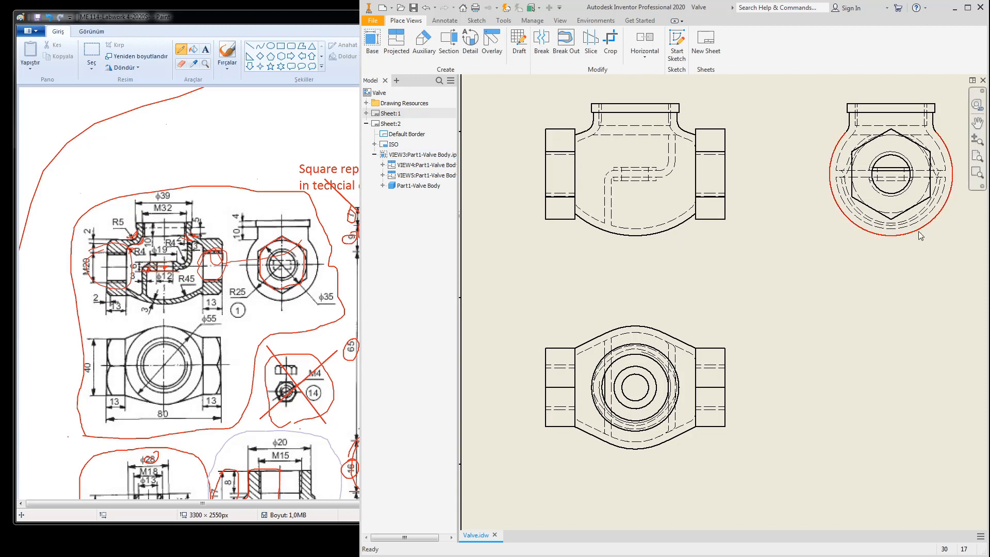
pyautogui.doubleClick(665, 251)
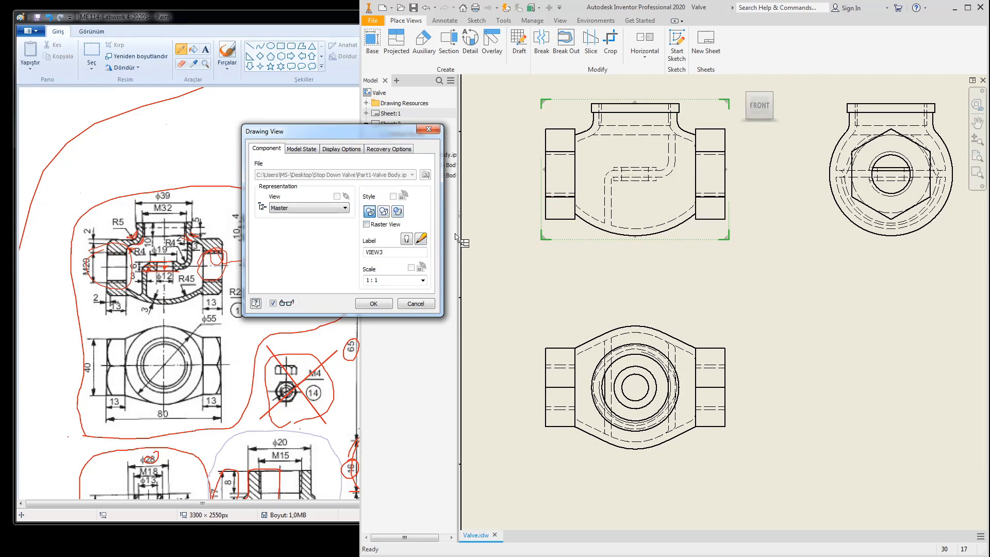
pyautogui.click(383, 211)
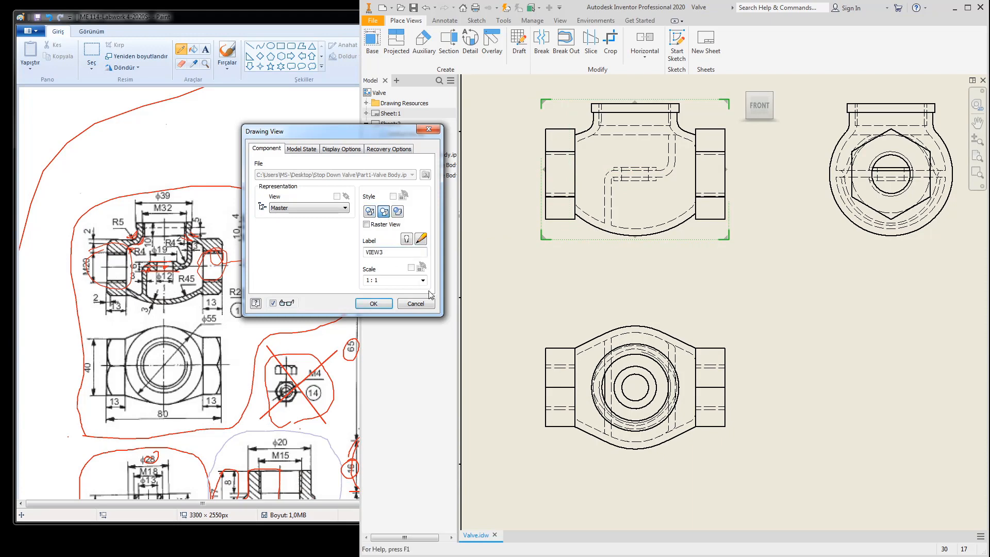
pyautogui.click(373, 304)
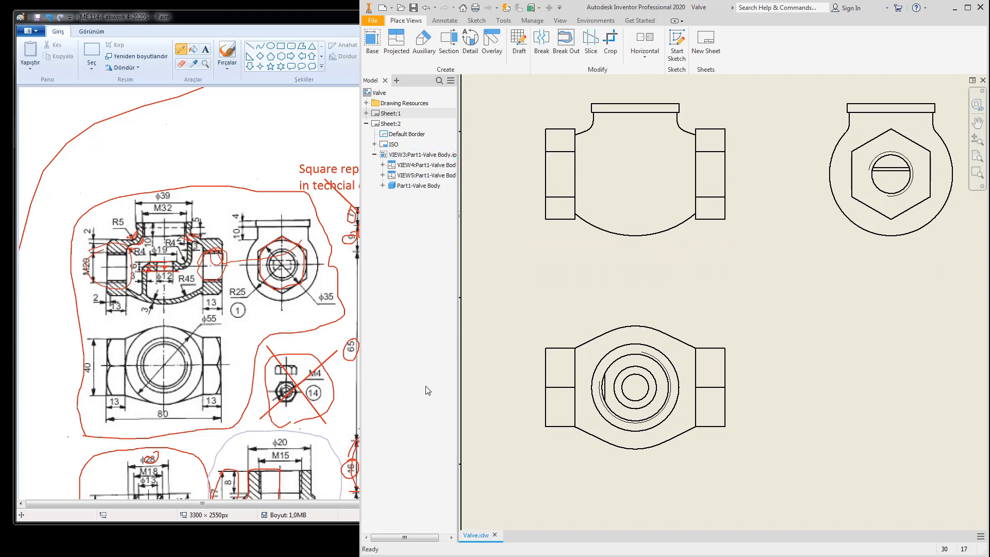
pyautogui.scroll(-3, 689, 283)
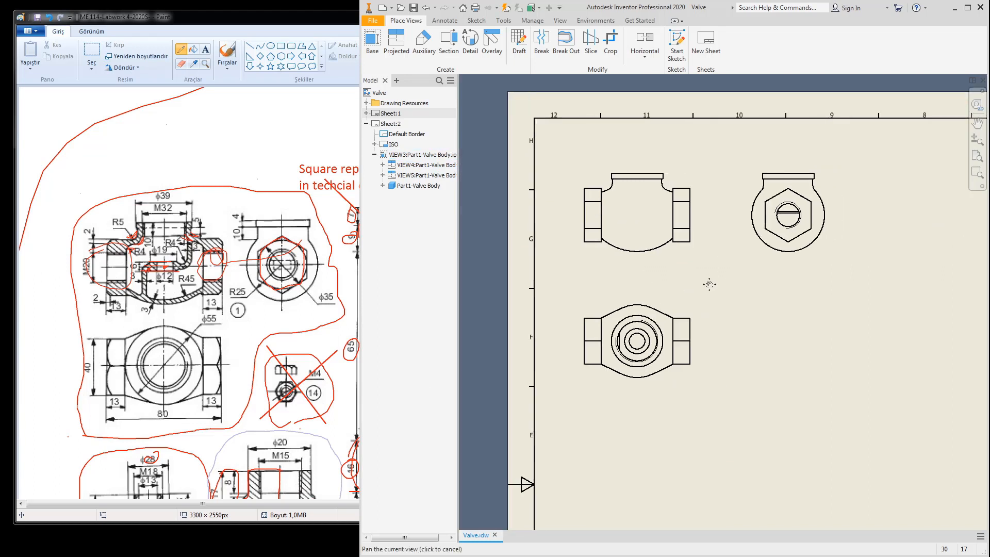
# Step: Open Part1-Valve Body.ipt from the front view, view it from Front, and make it Magenta
pyautogui.rightClick(672, 260)
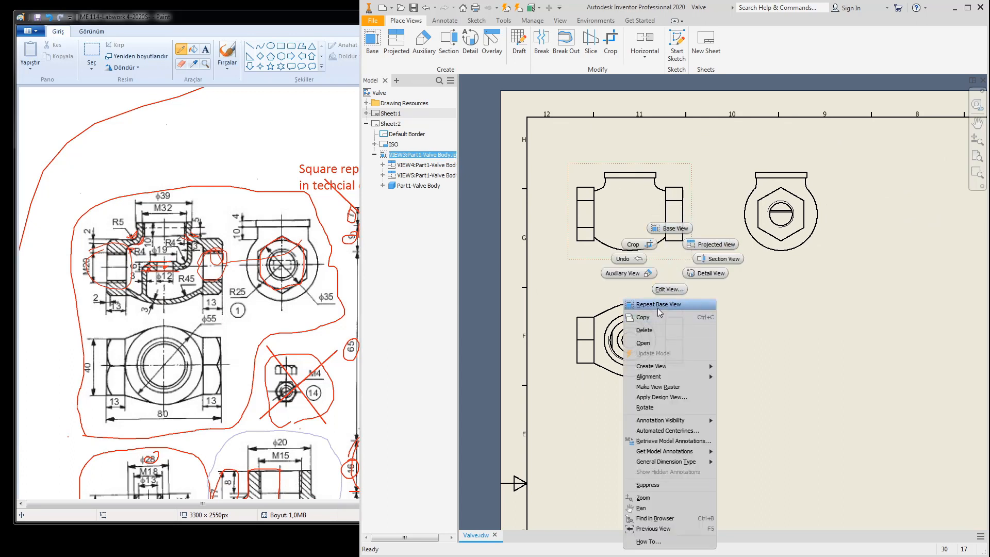
pyautogui.click(649, 344)
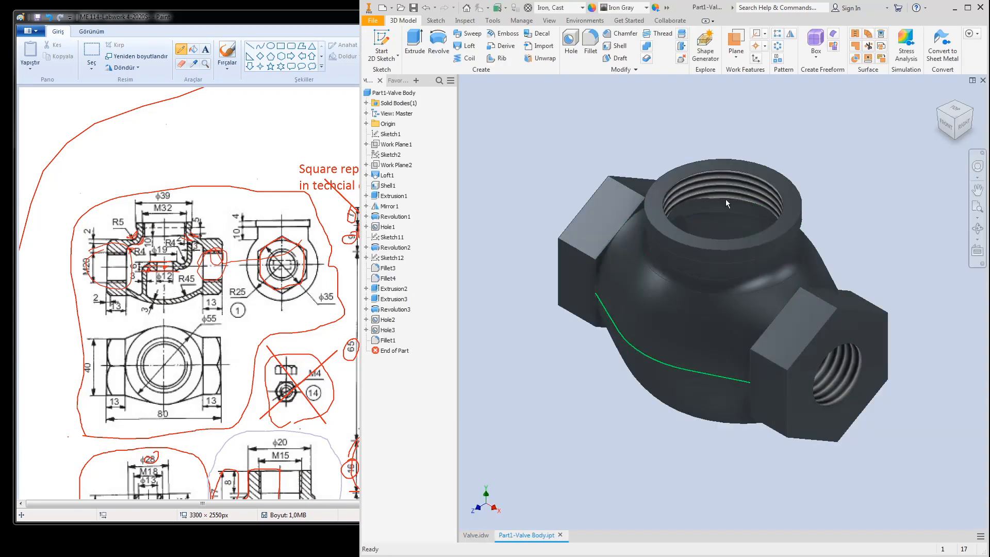
pyautogui.click(950, 130)
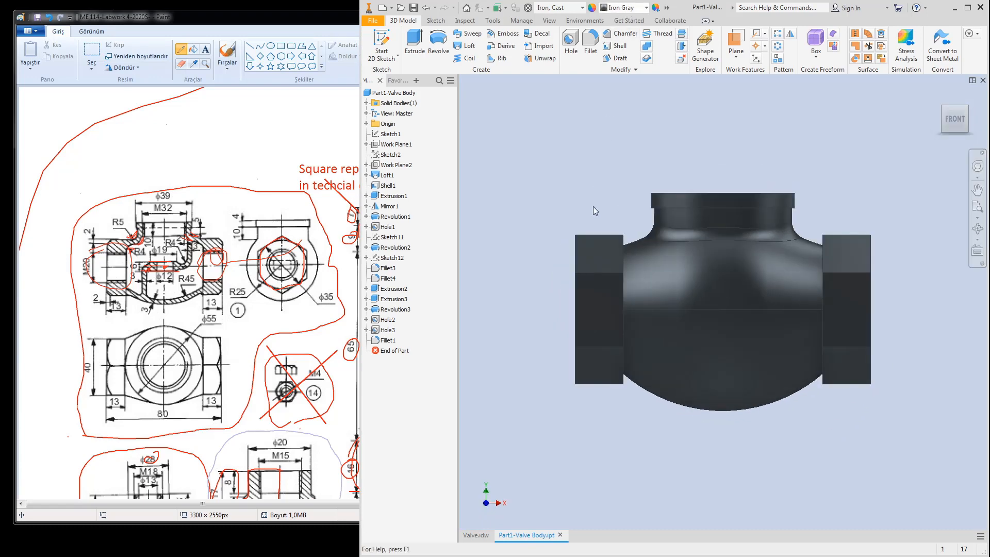
pyautogui.click(624, 7)
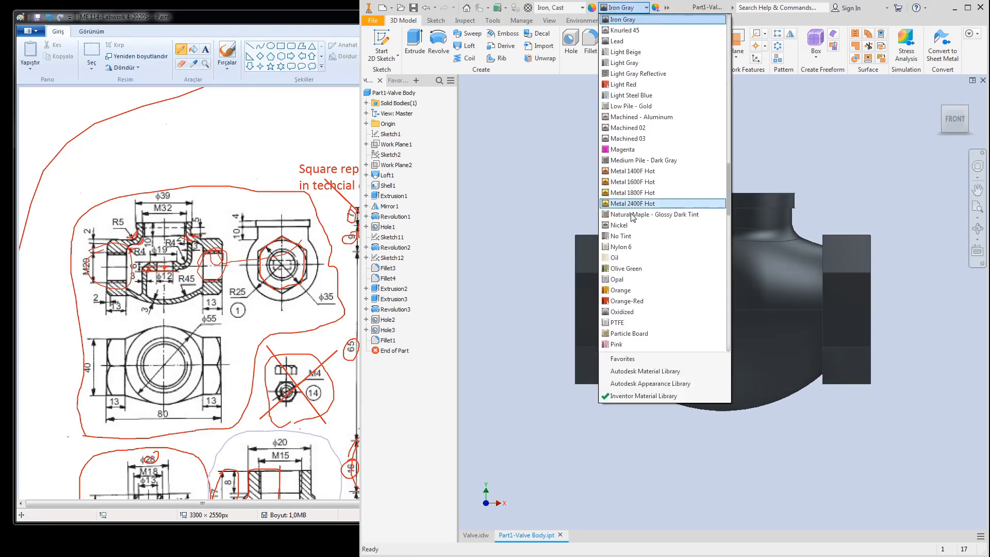
pyautogui.click(623, 150)
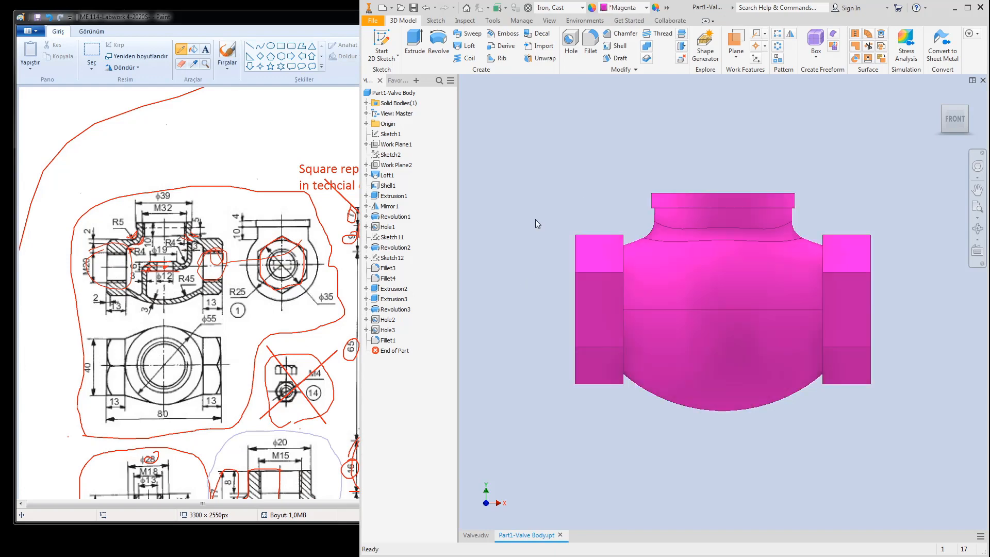
# Step: Check the R5 corner on the reference drawing, then return to Inventor
pyautogui.click(105, 245)
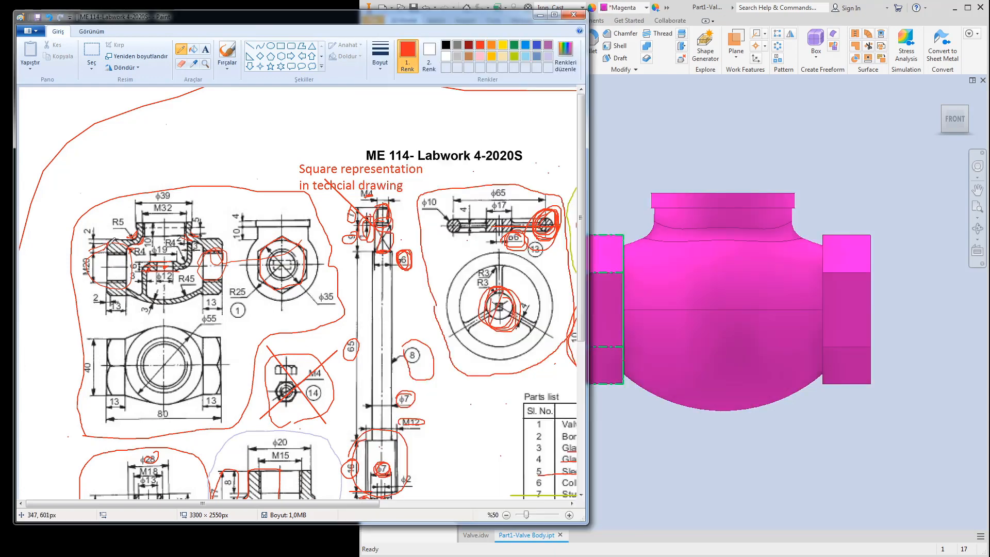
pyautogui.moveTo(110, 235); pyautogui.dragTo(112, 231)
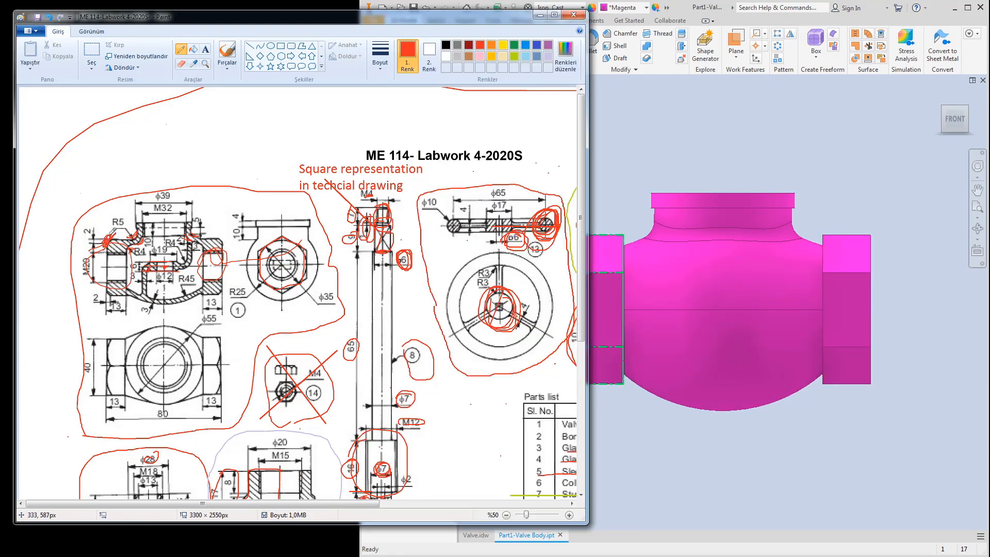
pyautogui.click(729, 142)
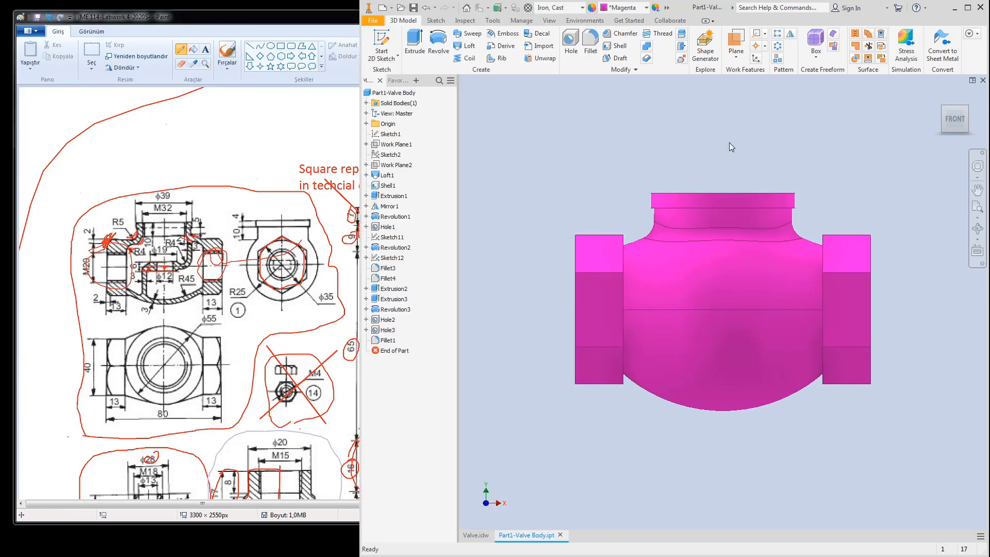
# Step: Activate the Section view representation under View: Master to expose the valve's interior partition
pyautogui.click(366, 113)
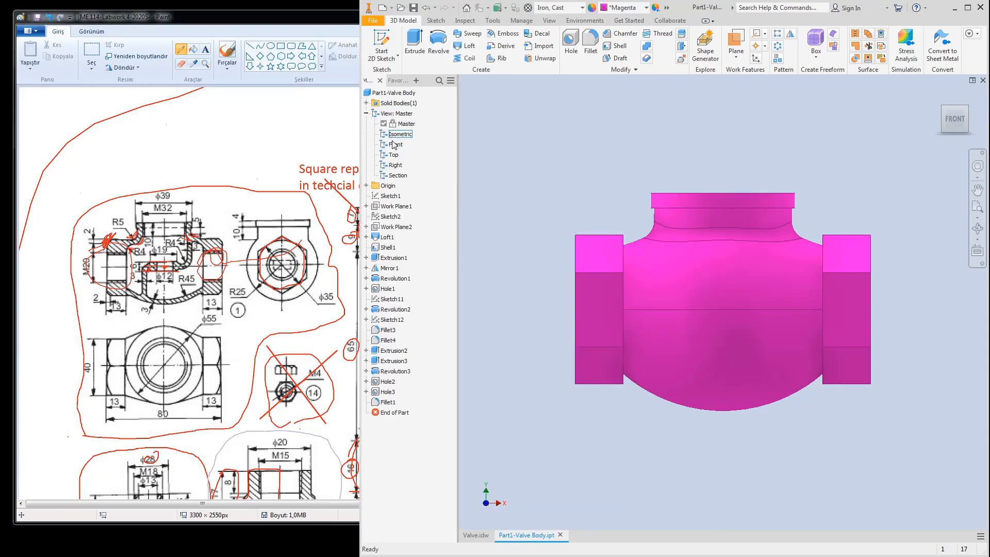
pyautogui.doubleClick(398, 175)
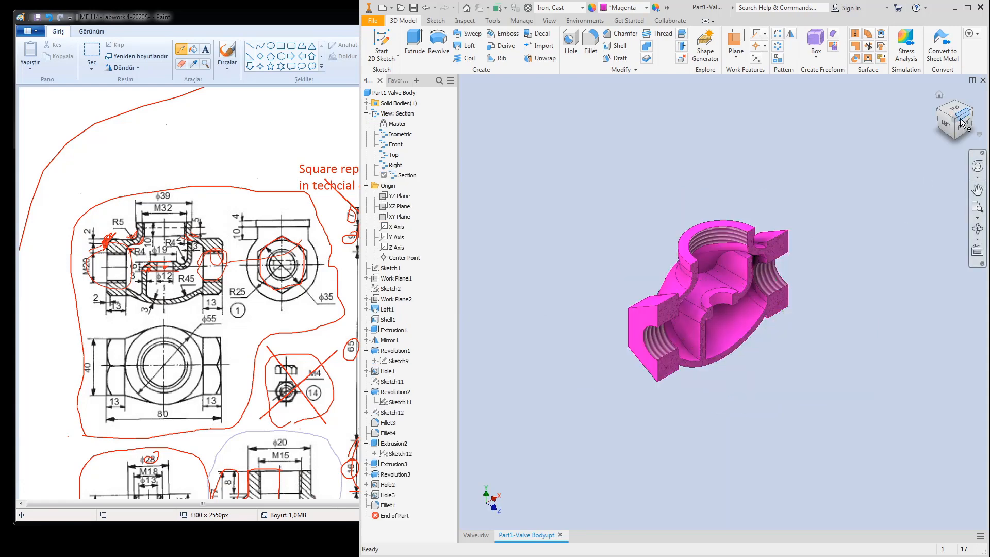
pyautogui.scroll(3, 765, 294)
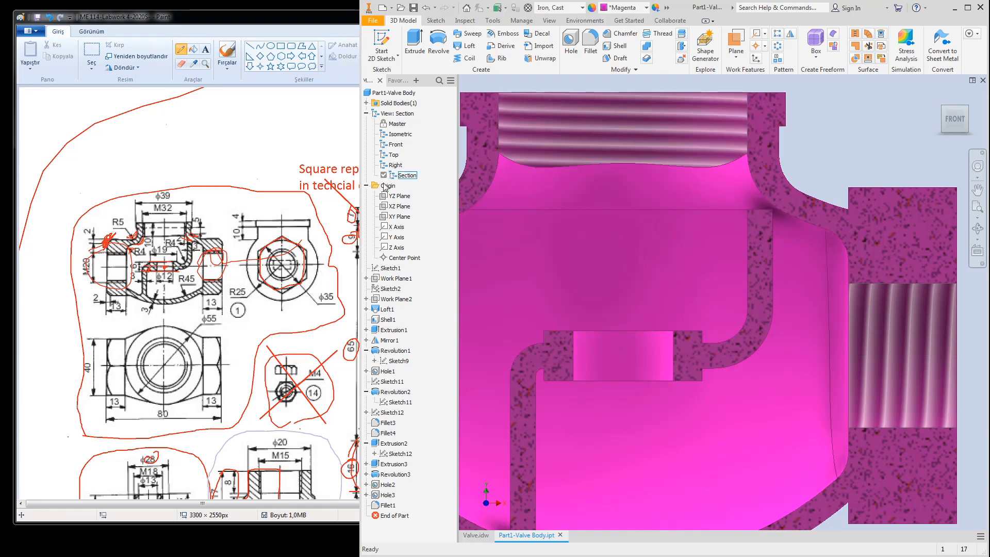
pyautogui.click(366, 113)
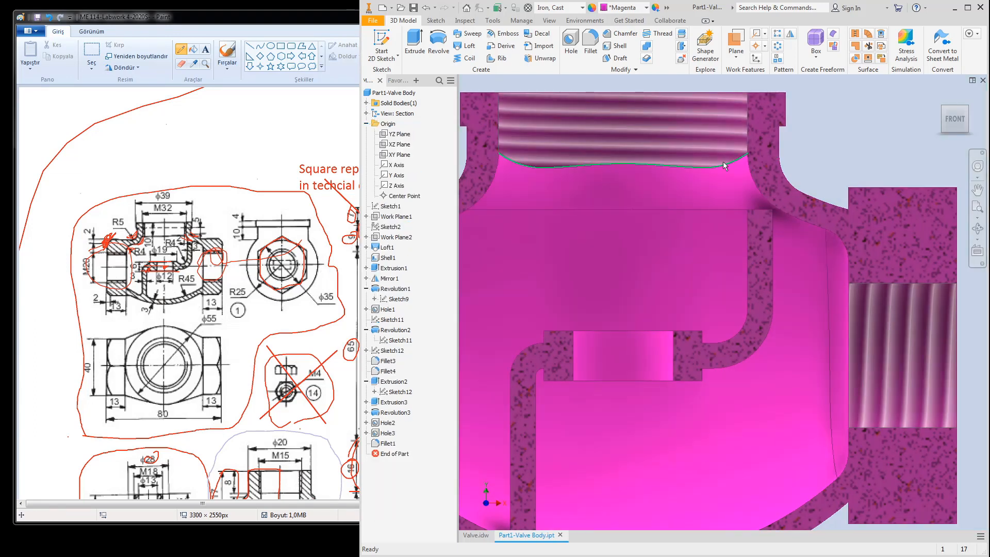
pyautogui.scroll(3, 883, 193)
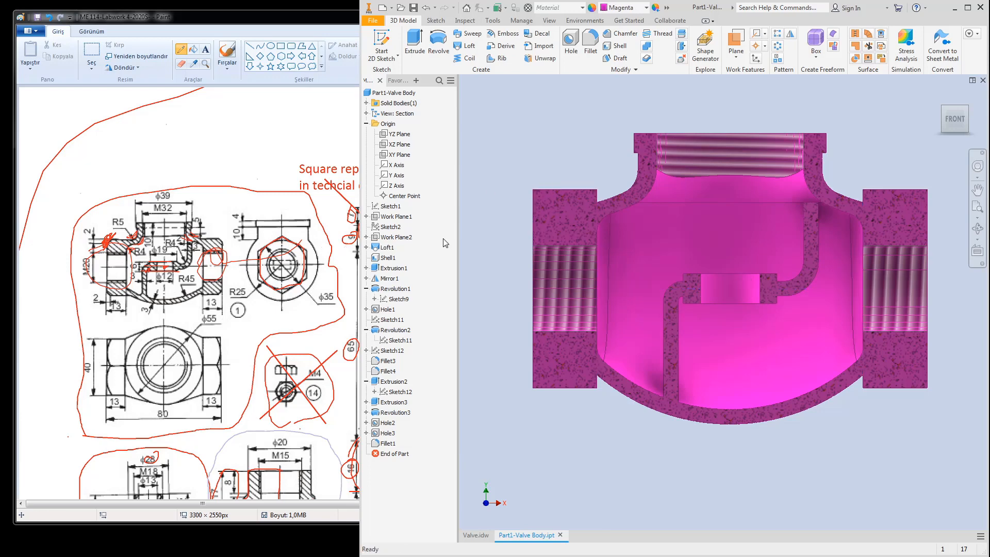
# Step: Make the XY Plane visible and start a 2D sketch on it
pyautogui.click(400, 155)
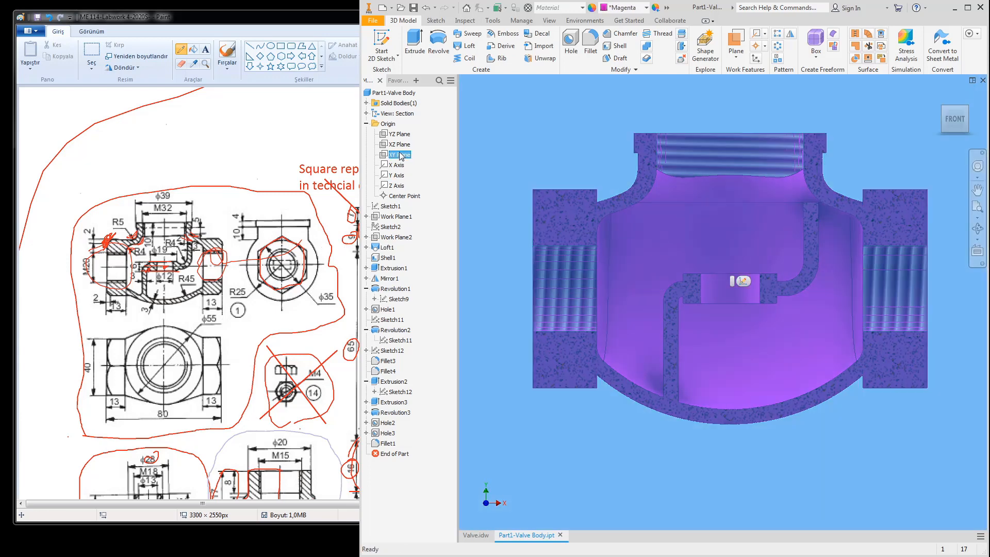
pyautogui.rightClick(400, 154)
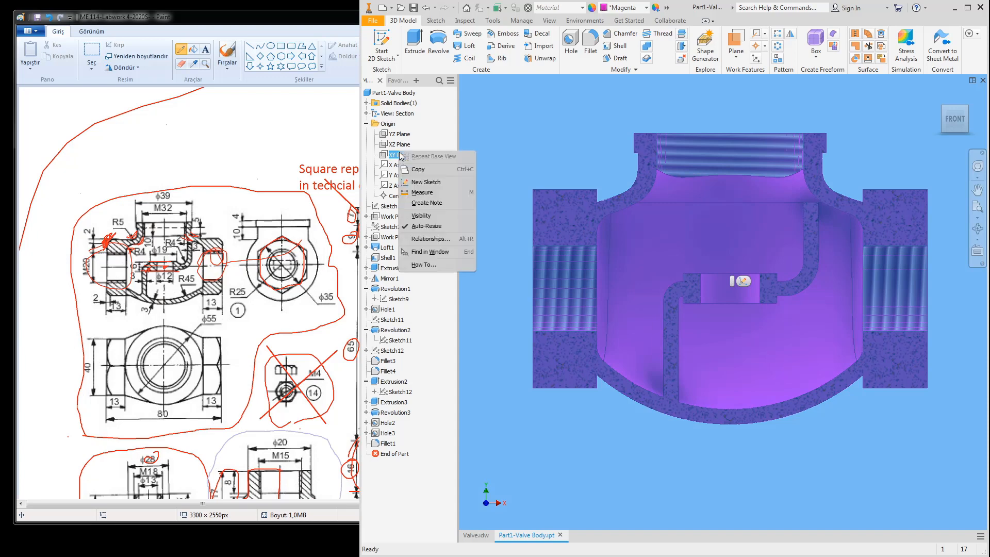
pyautogui.click(419, 213)
pyautogui.click(381, 44)
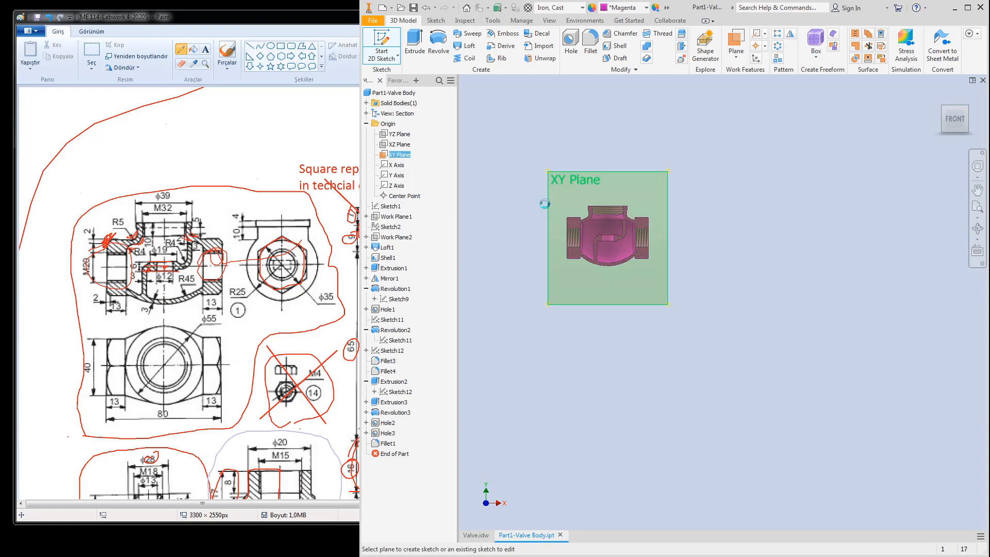
pyautogui.click(548, 208)
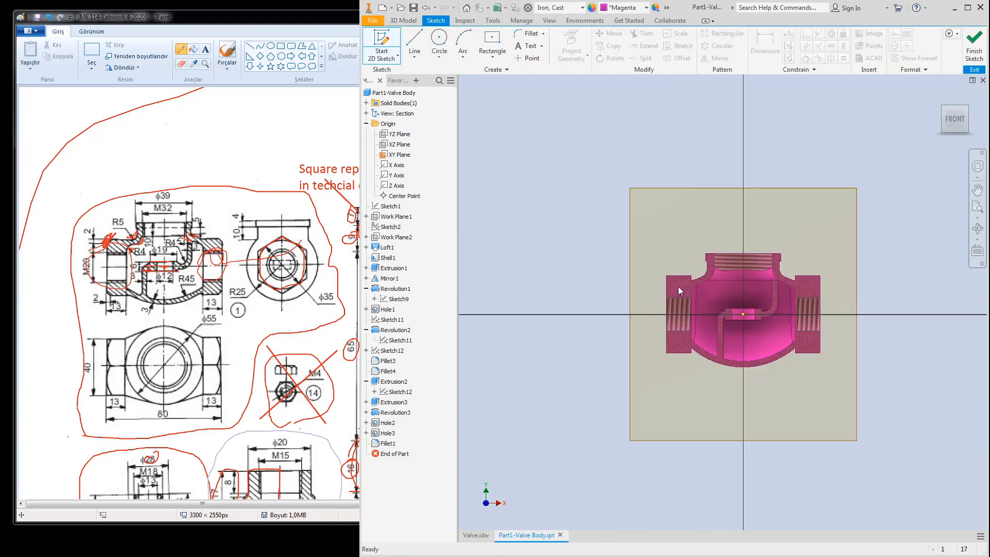
# Step: Draw a three-line triangle above the left flange's top corner
pyautogui.scroll(8, 679, 287)
pyautogui.click(418, 46)
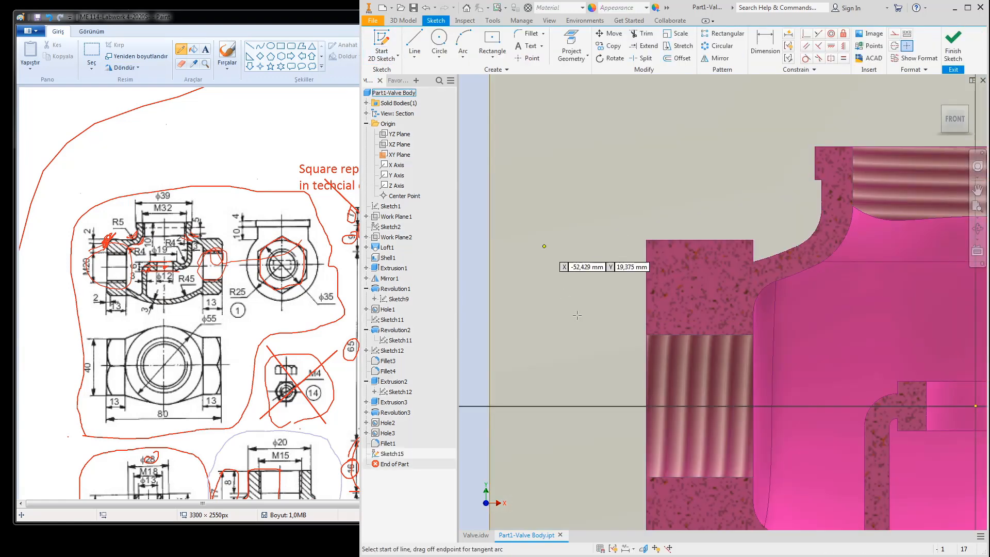
pyautogui.click(573, 178)
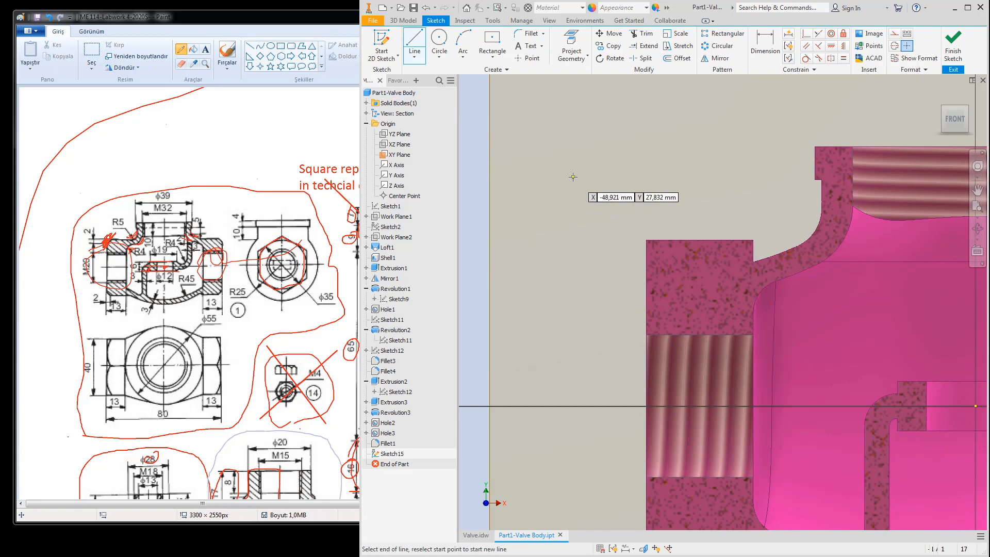
pyautogui.click(573, 301)
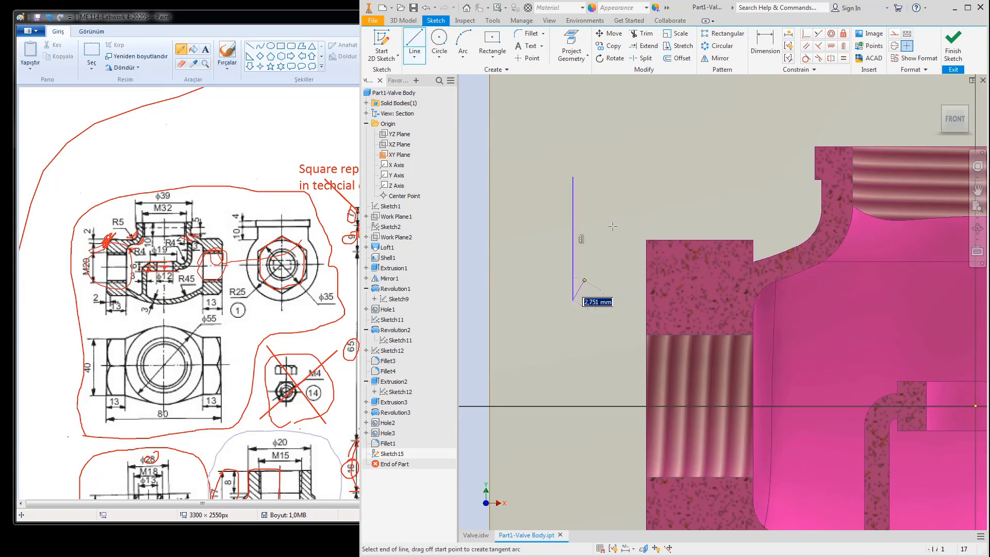
pyautogui.click(691, 202)
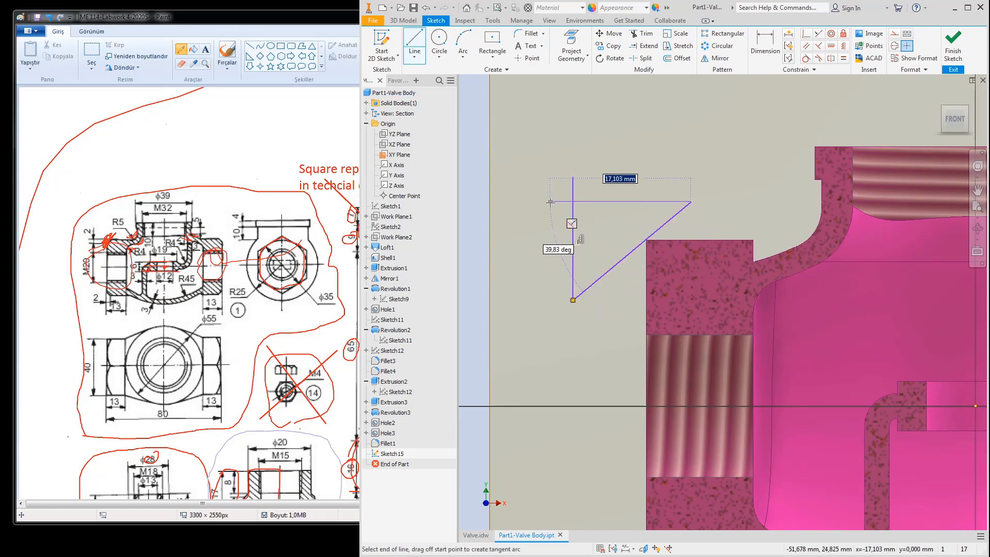
pyautogui.click(551, 202)
# Step: Trim the triangle's overhanging stubs and make its vertical leg equal to the top line
pyautogui.click(643, 33)
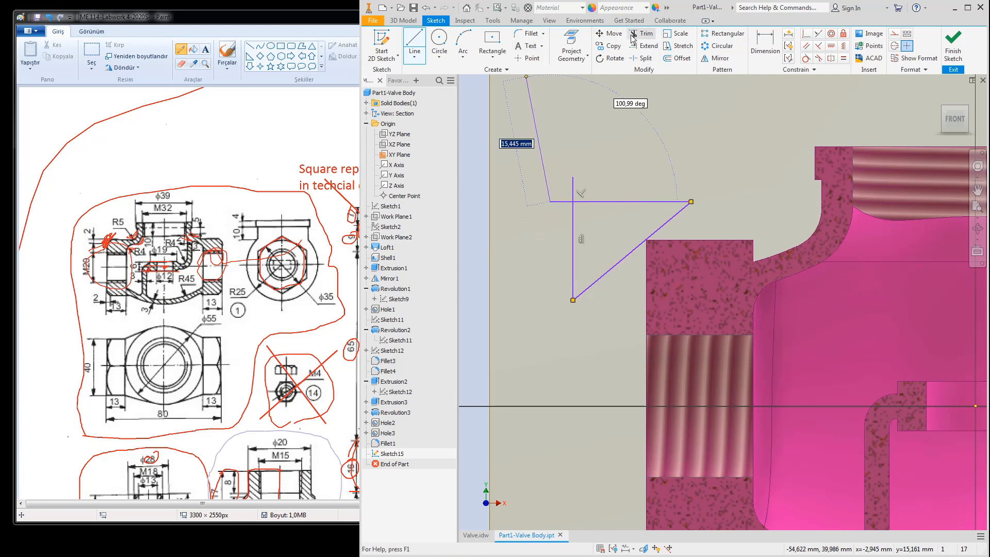
pyautogui.click(573, 190)
pyautogui.click(564, 202)
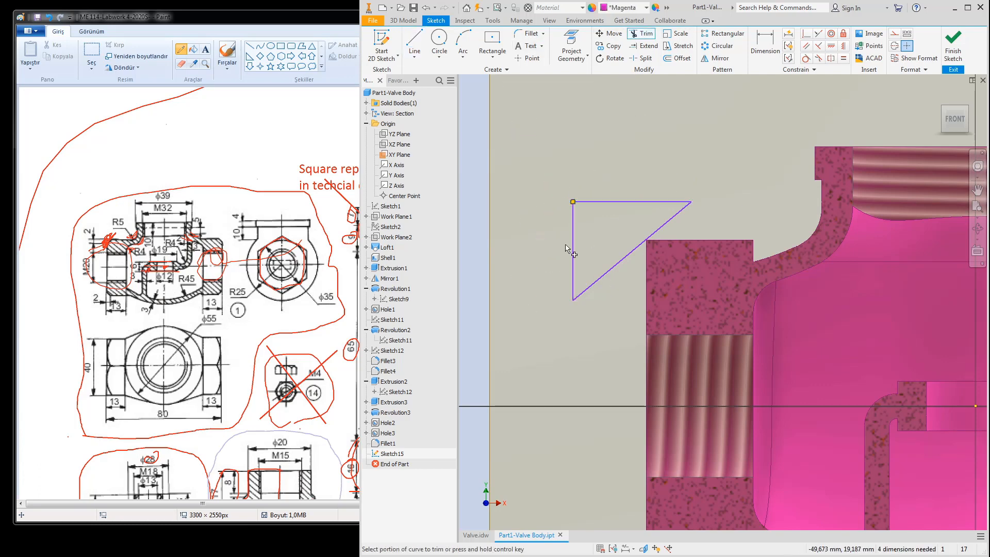
pyautogui.press('d')
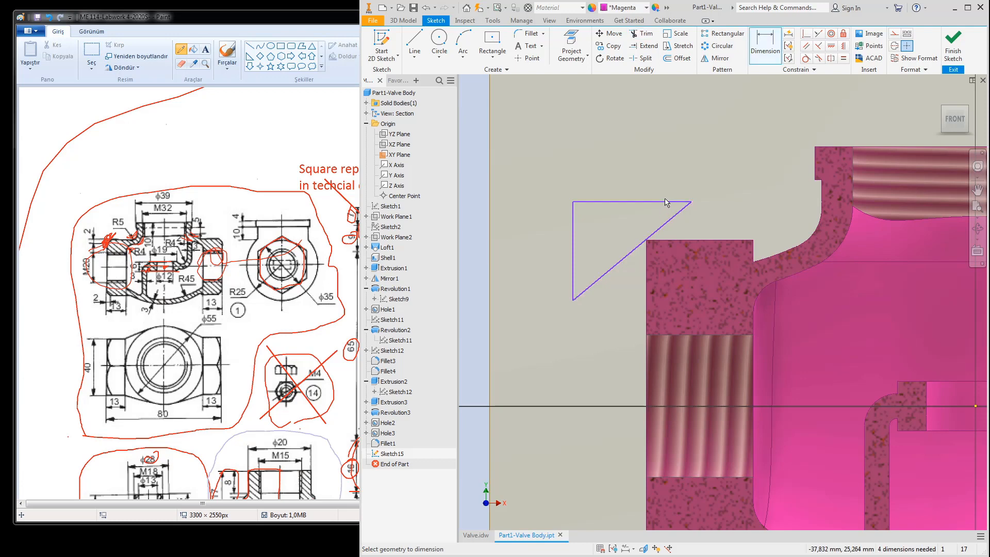
pyautogui.click(843, 61)
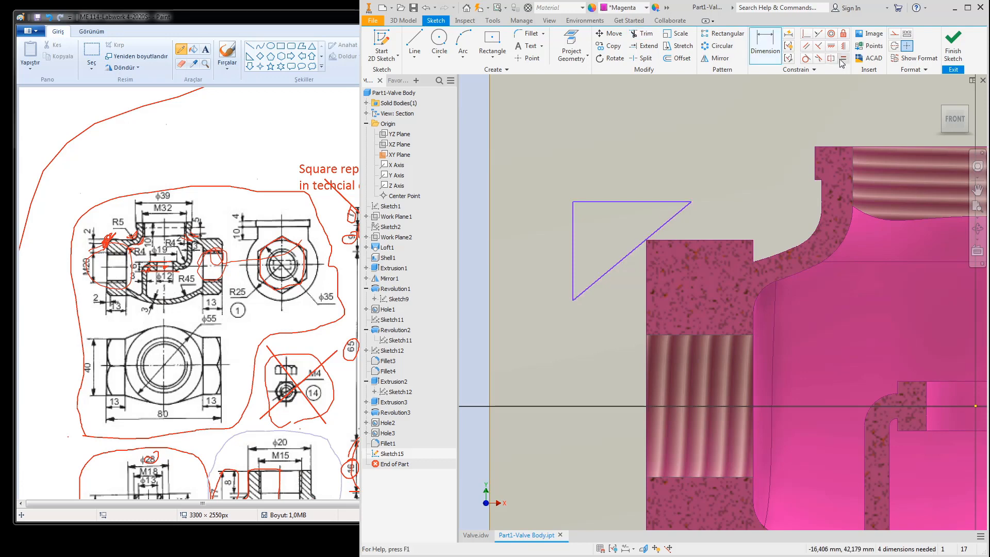
pyautogui.click(669, 202)
pyautogui.click(572, 256)
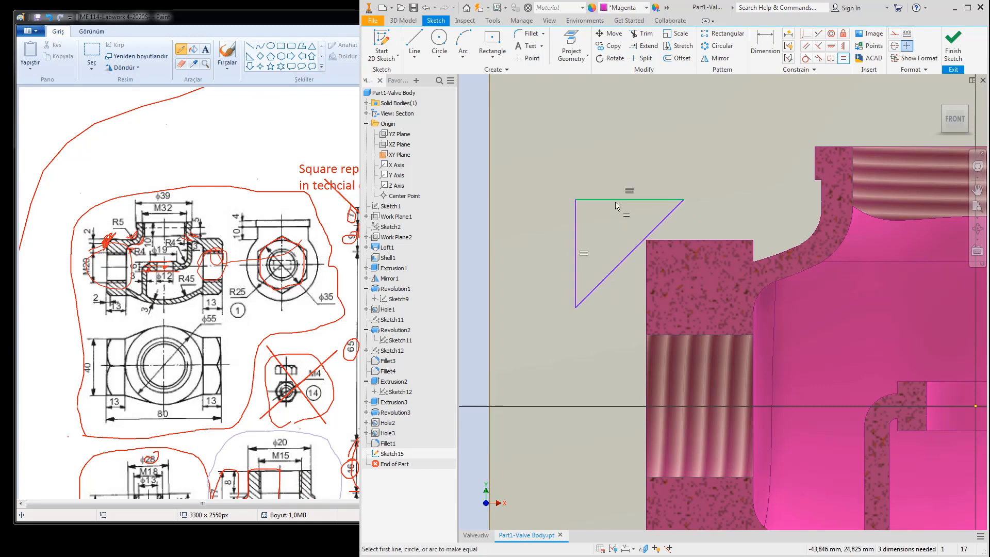
# Step: Dimension the vertical leg to 2 mm and move the triangle to the flange's top-left corner
pyautogui.click(765, 48)
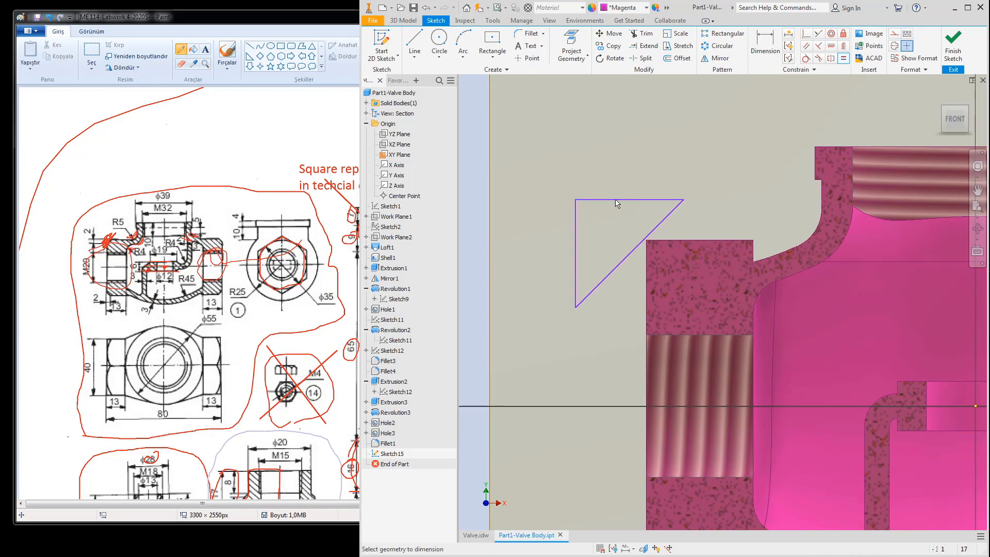
pyautogui.click(577, 240)
pyautogui.click(530, 248)
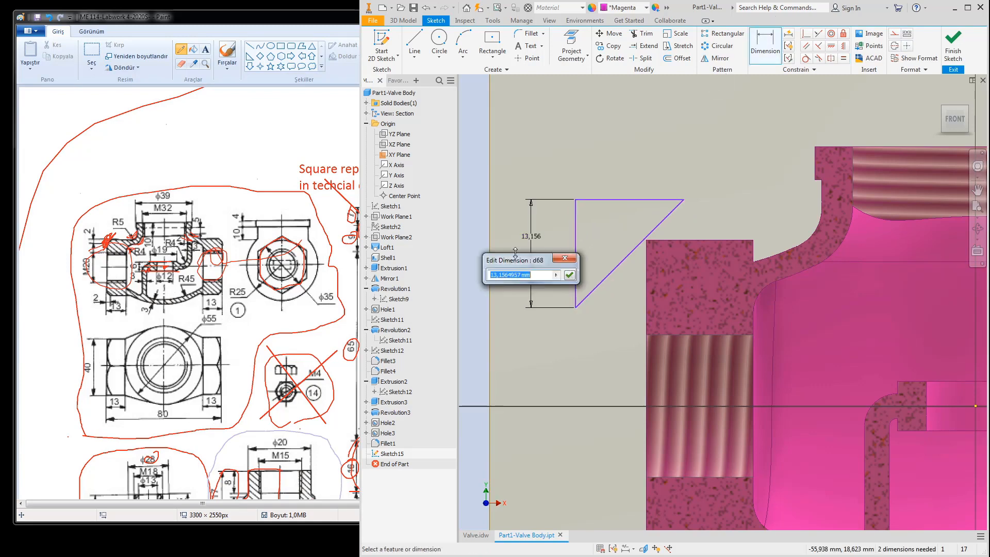
pyautogui.write('2')
pyautogui.press('Return')
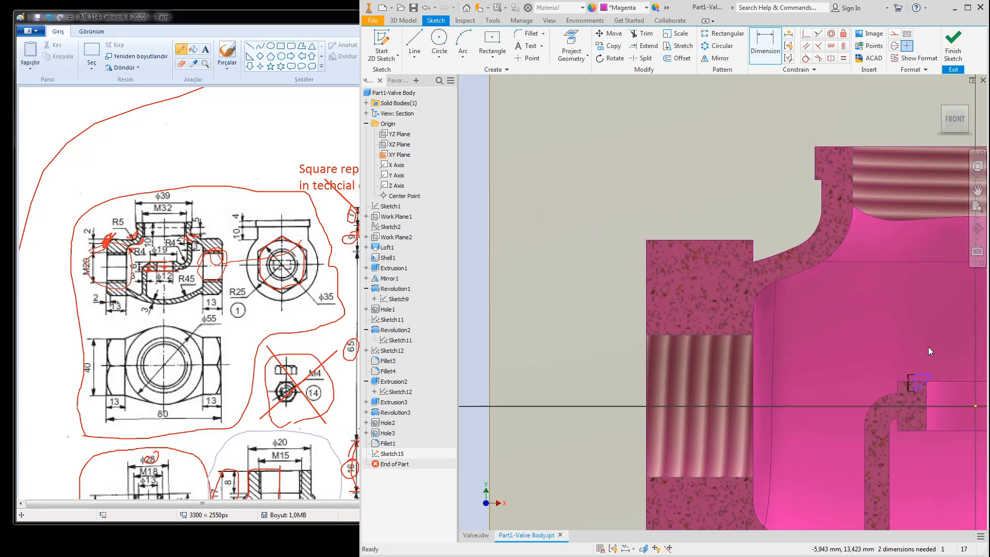
pyautogui.moveTo(917, 379); pyautogui.dragTo(915, 381)
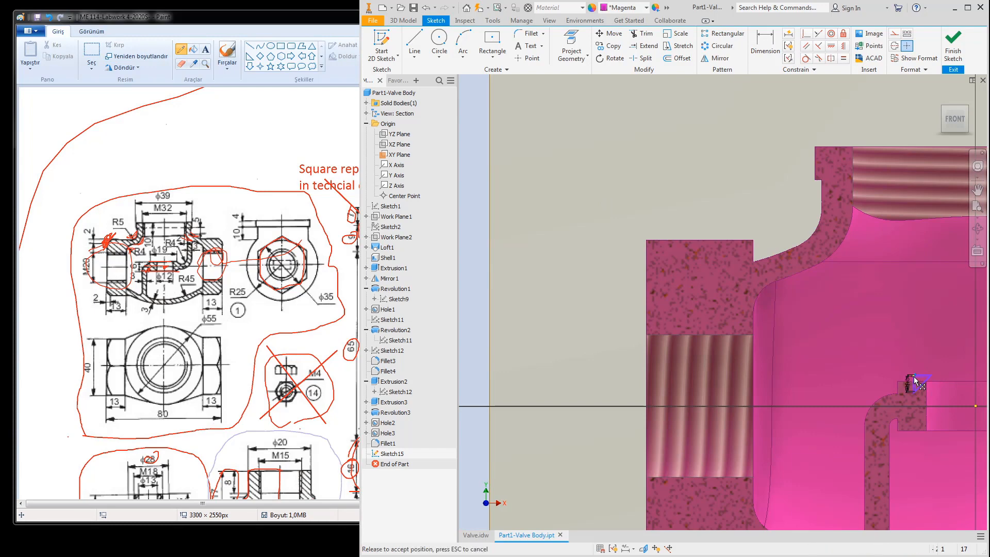
pyautogui.moveTo(717, 264); pyautogui.dragTo(639, 230)
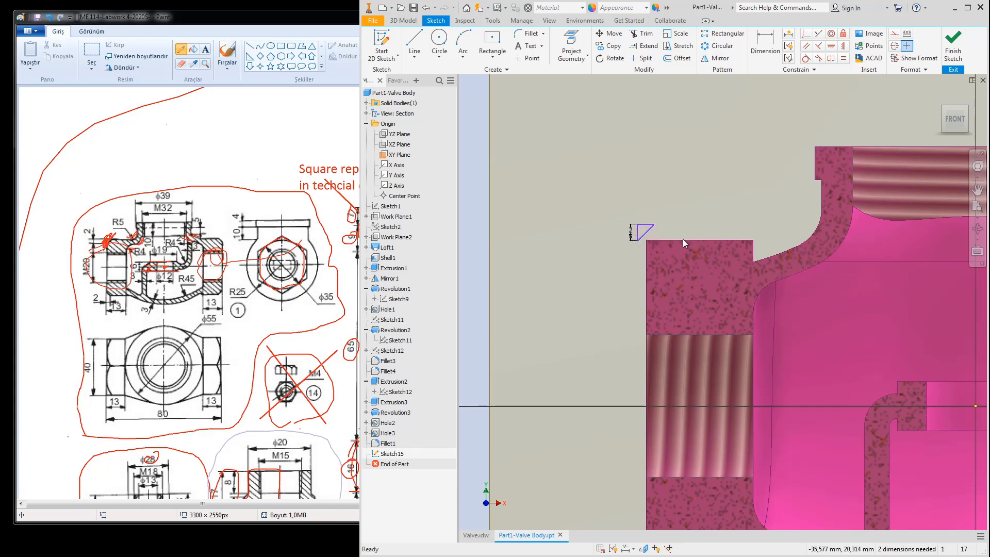
# Step: Project the left flange's square cut face into Sketch15 beneath the triangle
pyautogui.press('p')
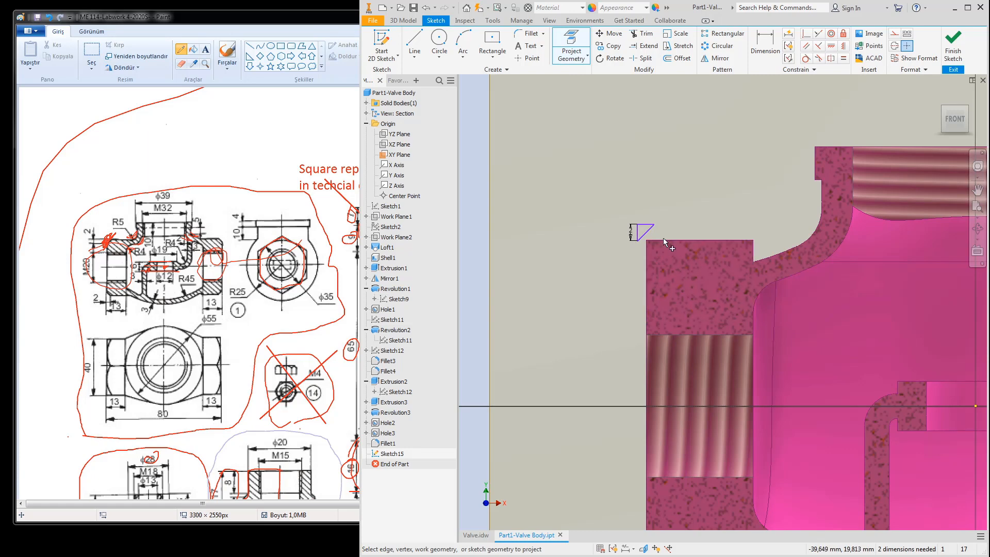
pyautogui.click(942, 111)
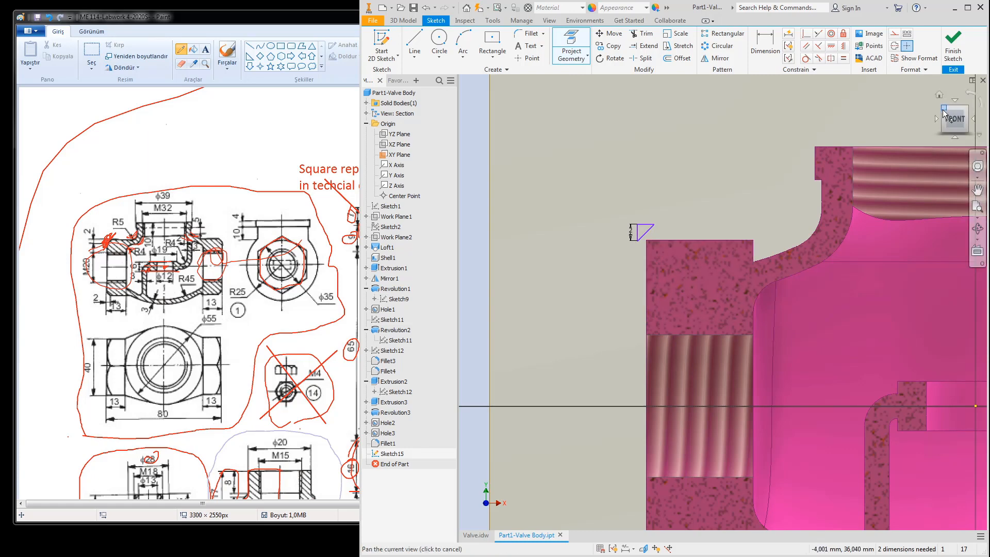
pyautogui.scroll(6, 692, 313)
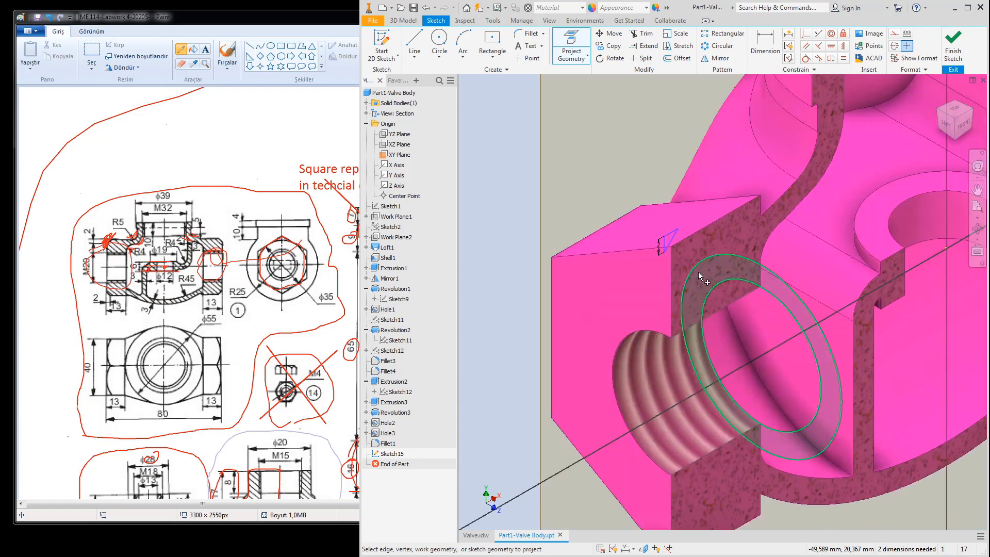
pyautogui.click(674, 246)
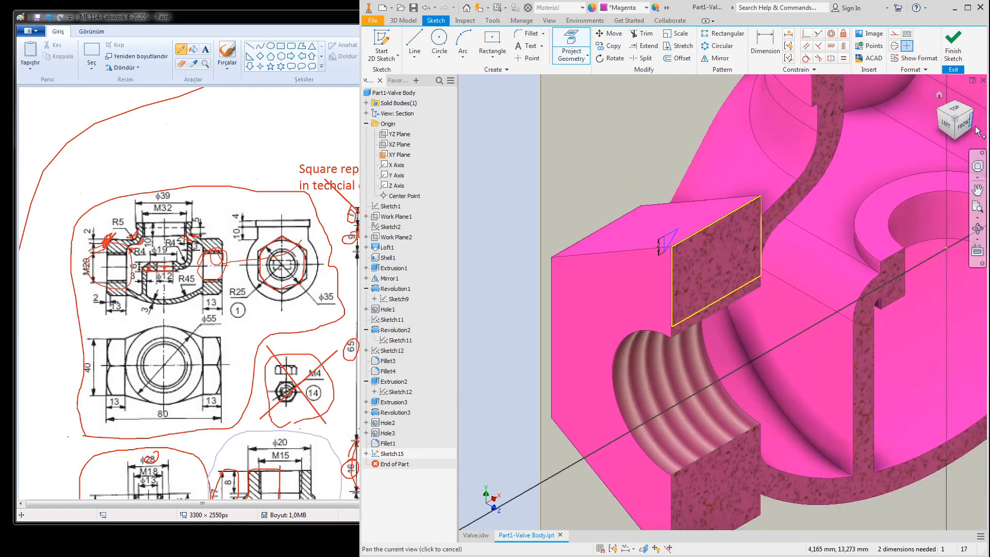
pyautogui.press('F5')
pyautogui.scroll(5, 664, 293)
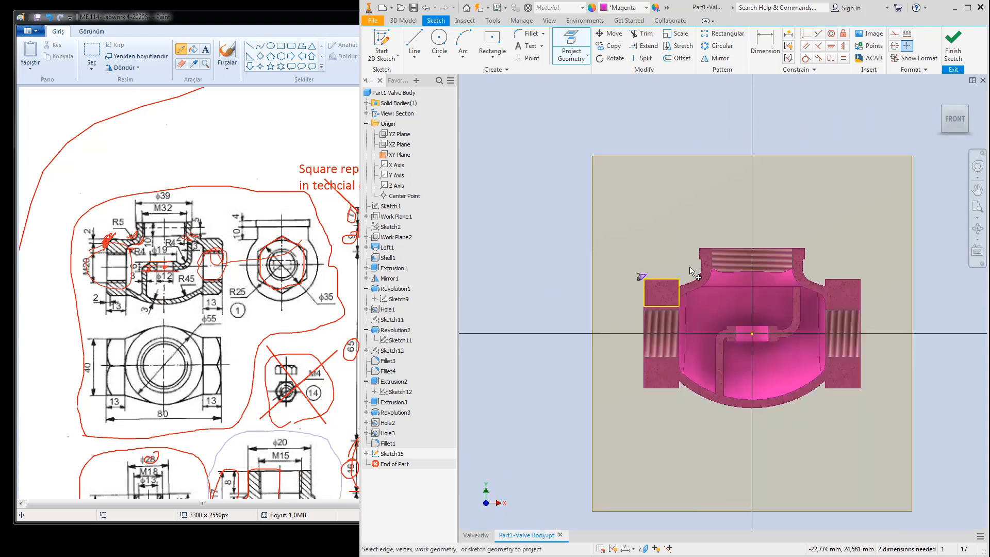
pyautogui.press('Escape')
pyautogui.scroll(4, 604, 293)
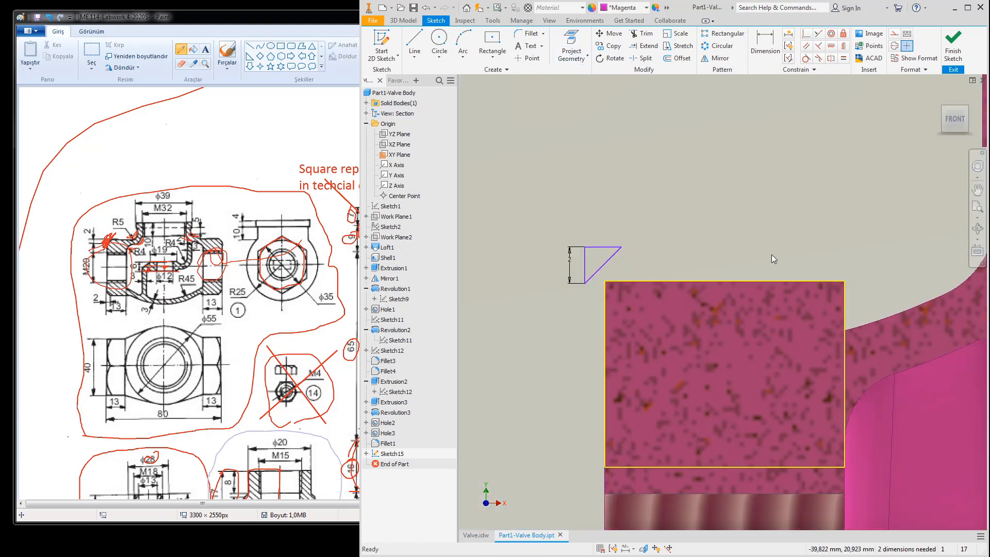
pyautogui.scroll(-4, 805, 260)
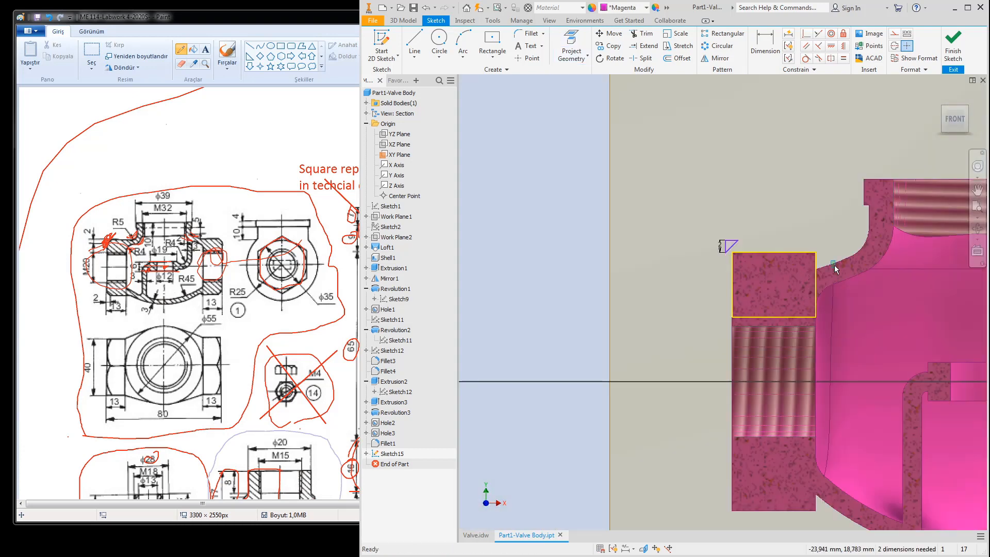
# Step: Toggle the triangle's lines to construction geometry and back to normal lines
pyautogui.moveTo(837, 222); pyautogui.dragTo(738, 337)
pyautogui.rightClick(773, 255)
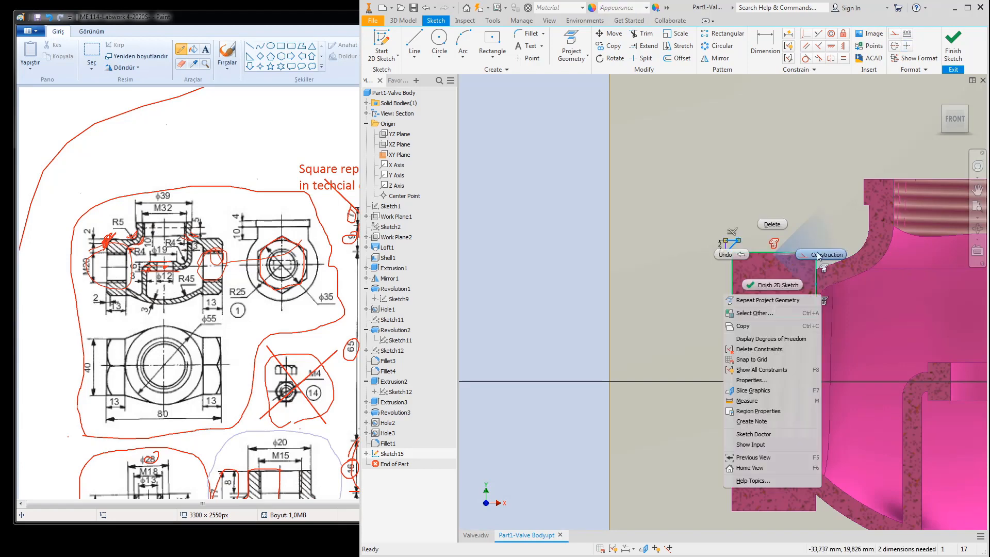
pyautogui.click(817, 251)
pyautogui.rightClick(734, 286)
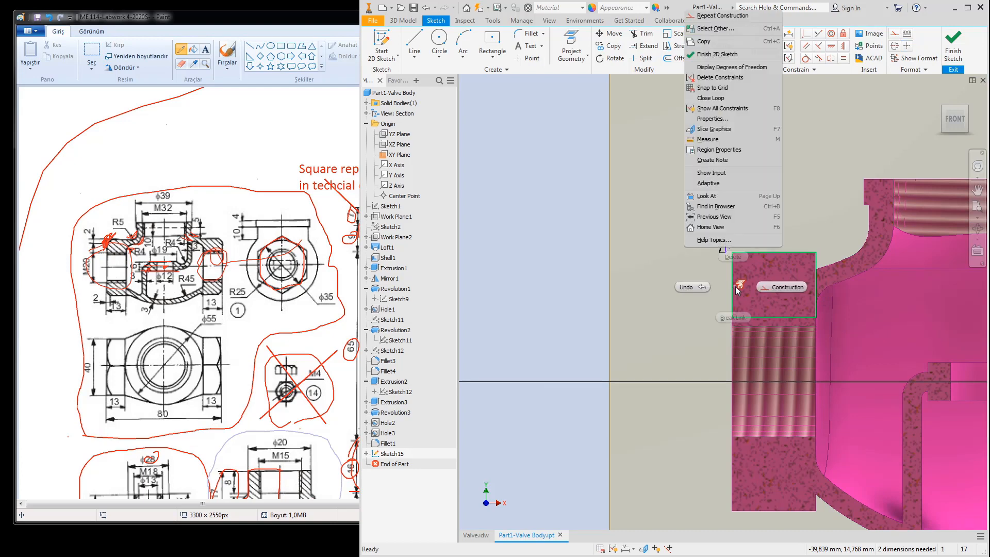
pyautogui.click(773, 287)
pyautogui.scroll(5, 743, 256)
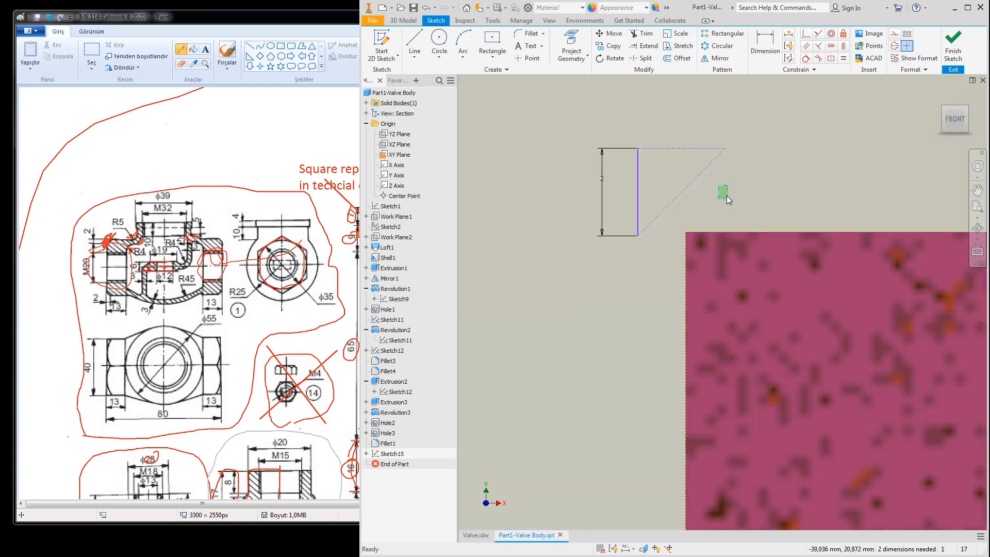
pyautogui.moveTo(728, 200); pyautogui.dragTo(663, 132)
pyautogui.rightClick(666, 145)
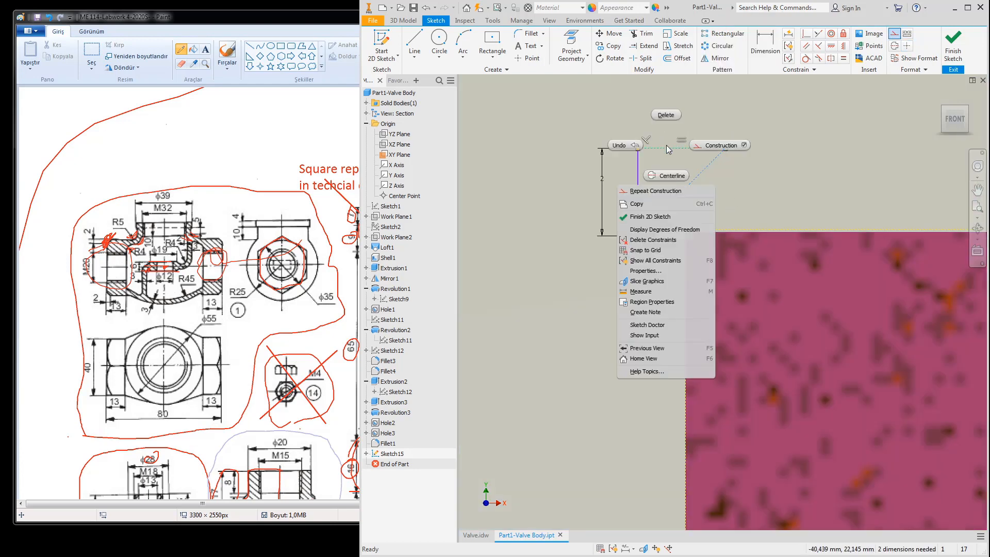
pyautogui.click(714, 145)
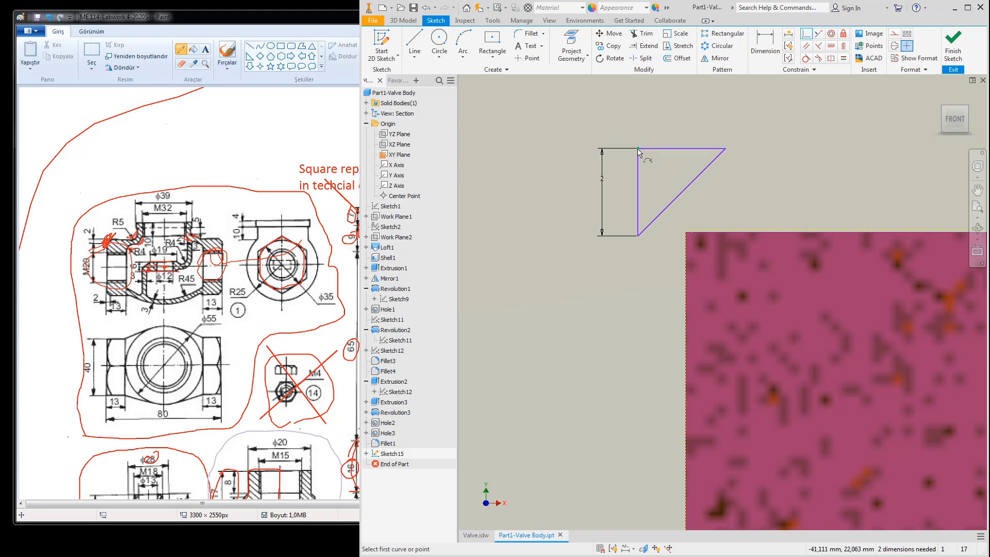
# Step: Constrain the triangle's top line and vertical leg onto the flange's top corner point
pyautogui.click(661, 150)
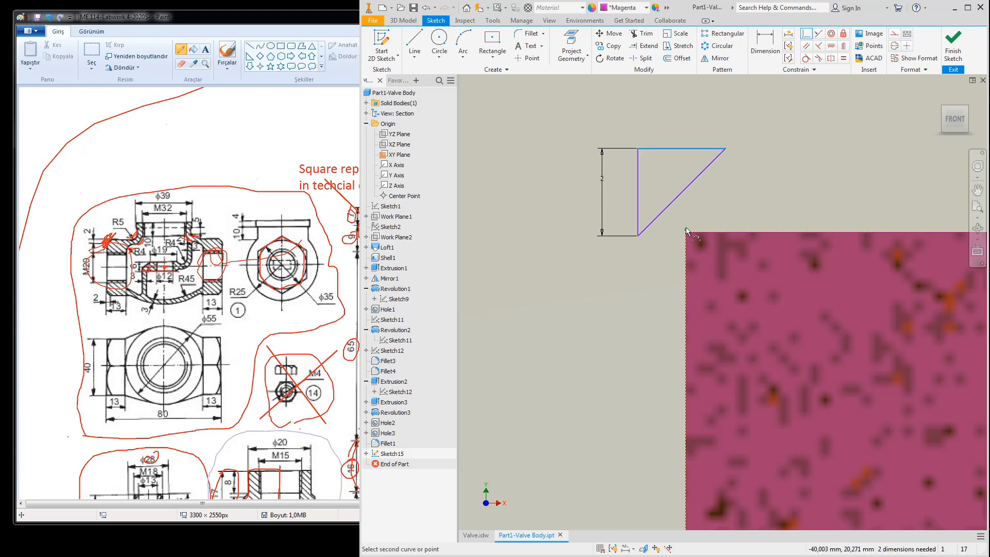
pyautogui.click(686, 230)
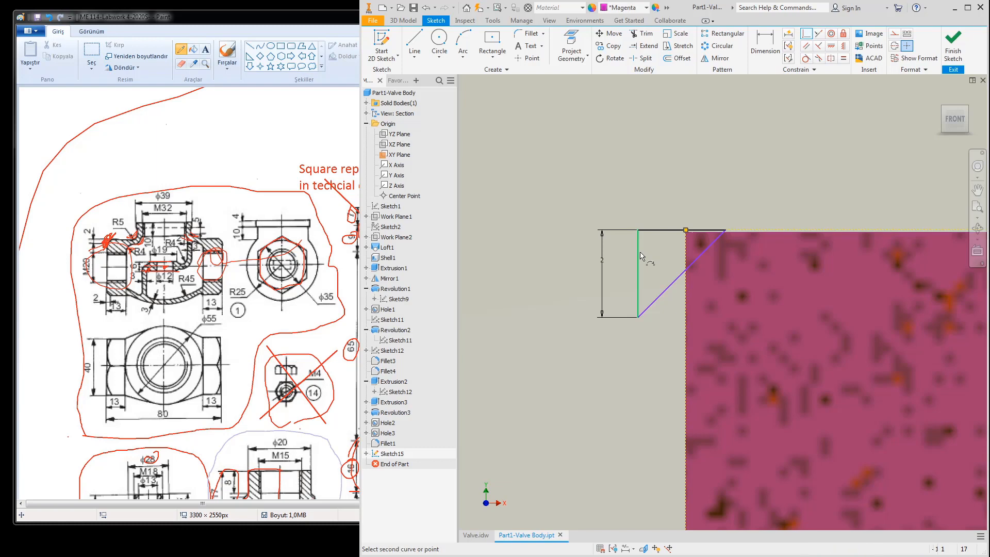
pyautogui.click(640, 256)
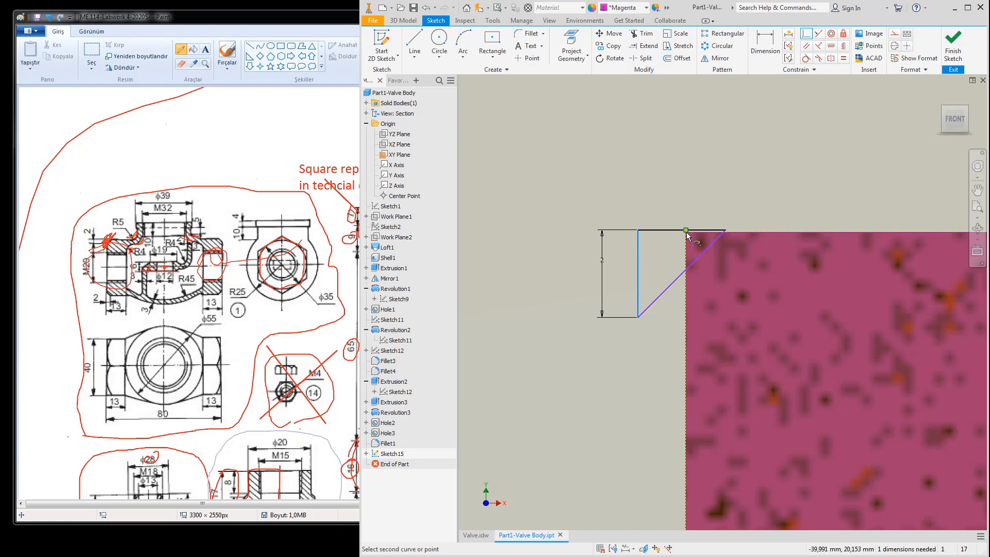
pyautogui.click(686, 231)
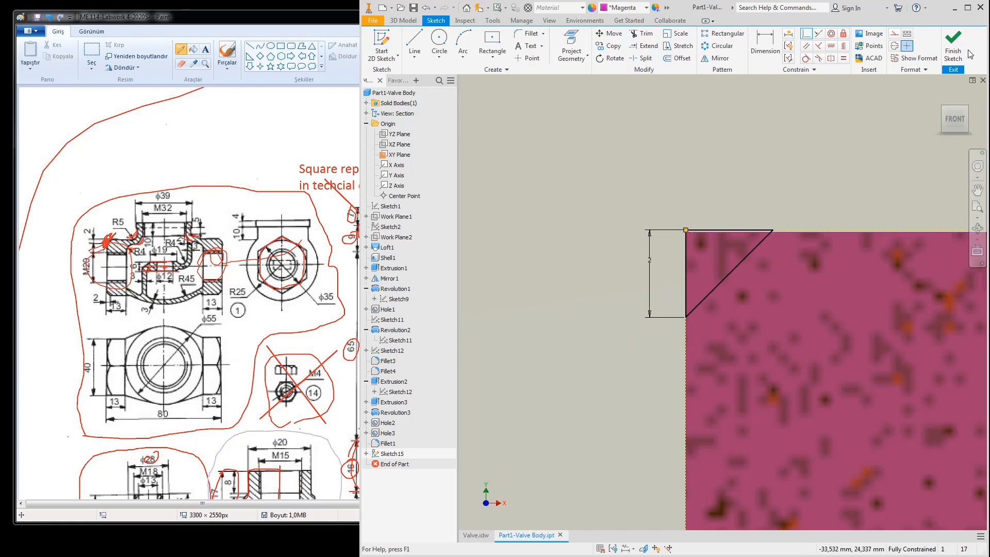
pyautogui.scroll(5, 693, 196)
pyautogui.scroll(3, 701, 195)
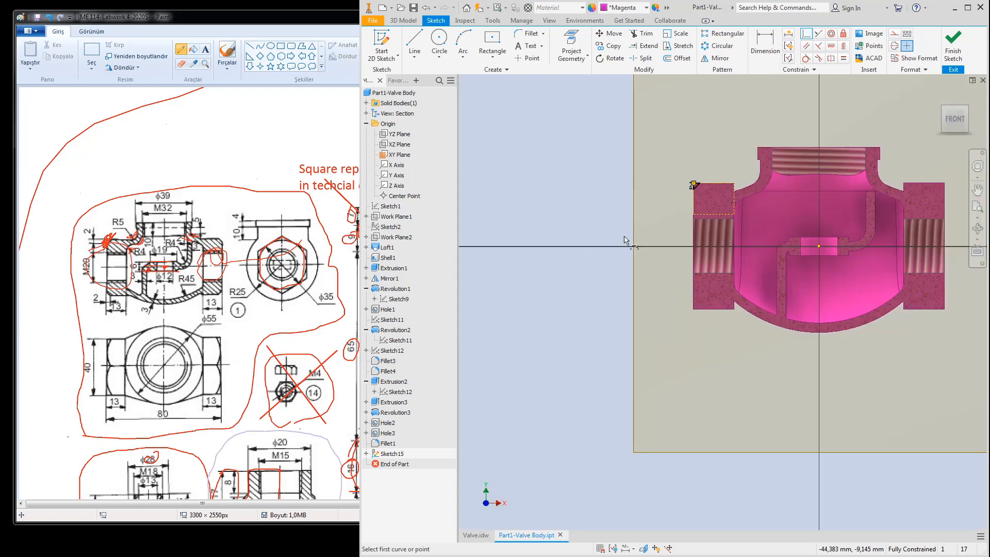
# Step: Draw a horizontal line leftward from the origin, make it a centerline, and finish the sketch
pyautogui.click(415, 45)
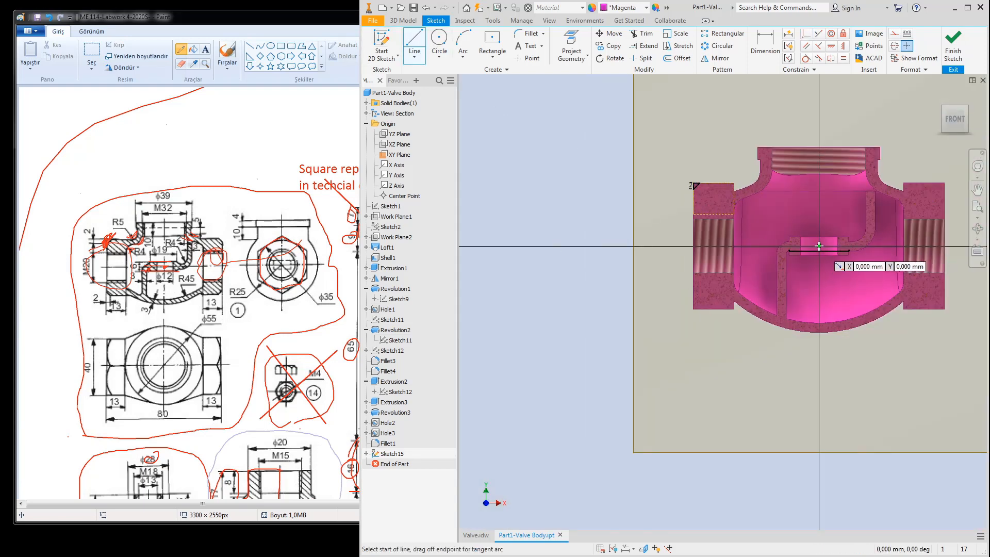
pyautogui.click(818, 247)
pyautogui.click(650, 246)
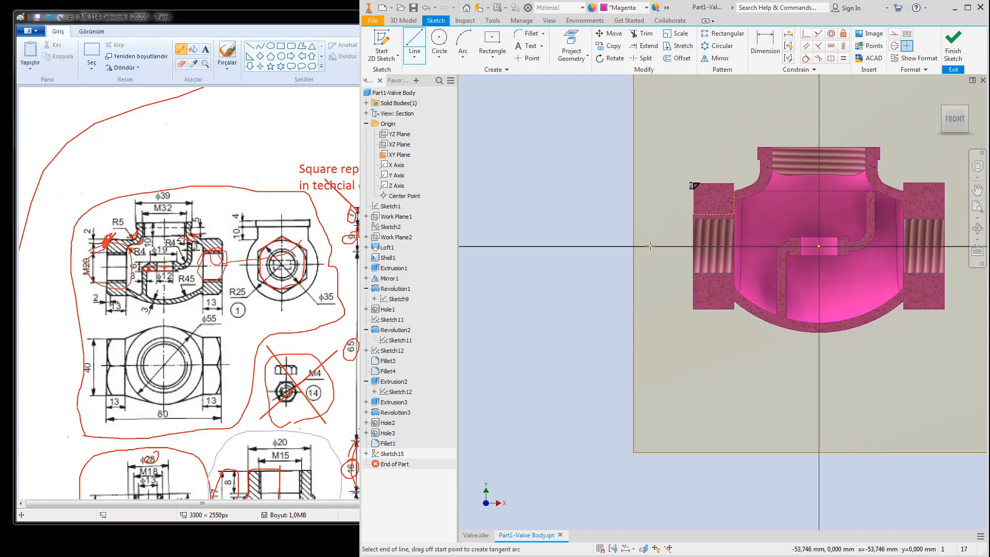
pyautogui.press('Escape')
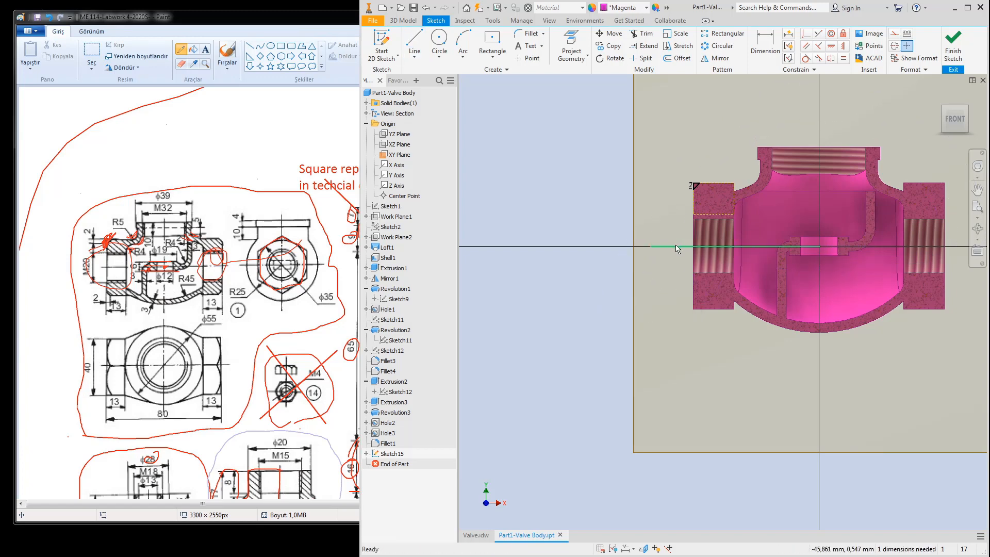
pyautogui.rightClick(673, 246)
pyautogui.click(656, 298)
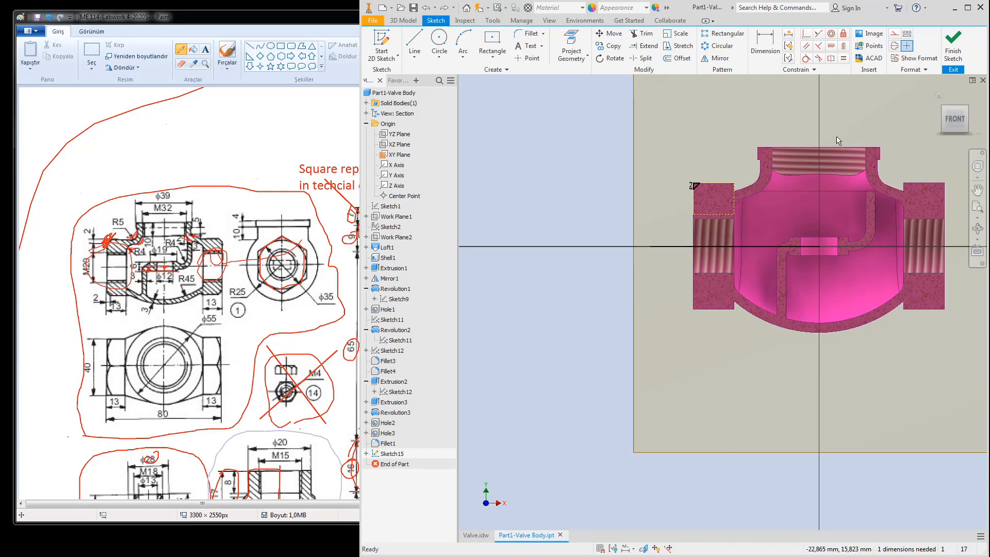
pyautogui.click(944, 110)
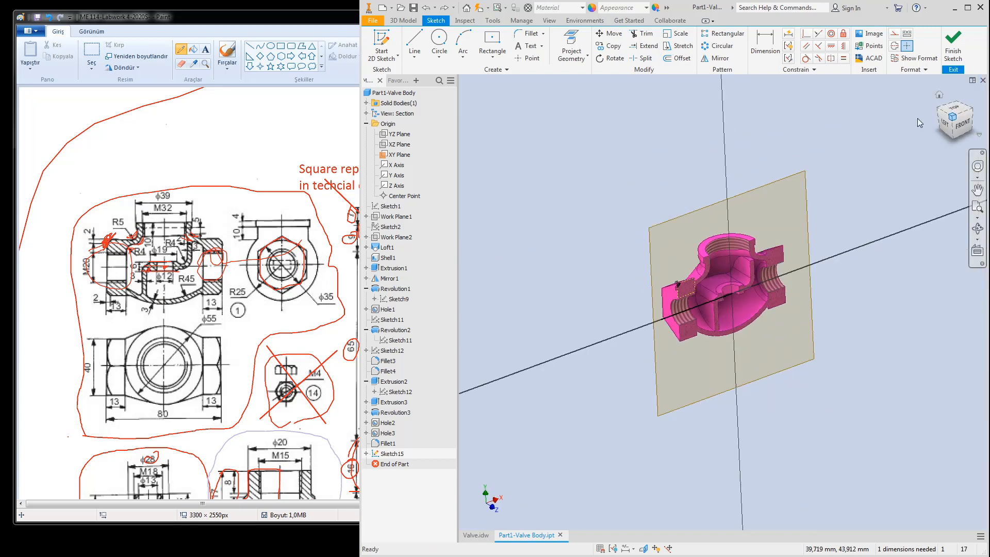
pyautogui.click(952, 47)
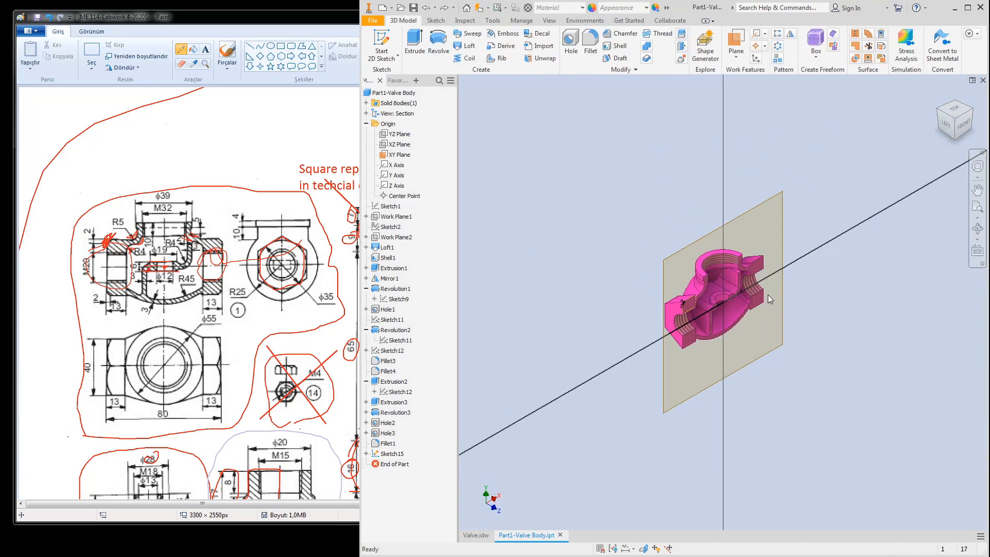
# Step: Revolve the Sketch15 triangle 360° around the centerline as a Cut, creating Revolution4
pyautogui.click(439, 45)
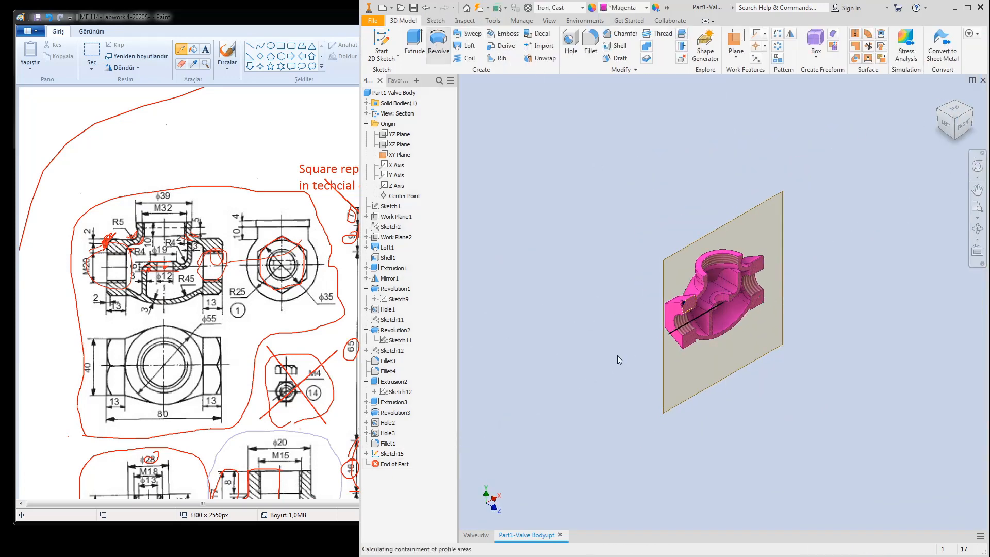
pyautogui.scroll(-10, 696, 252)
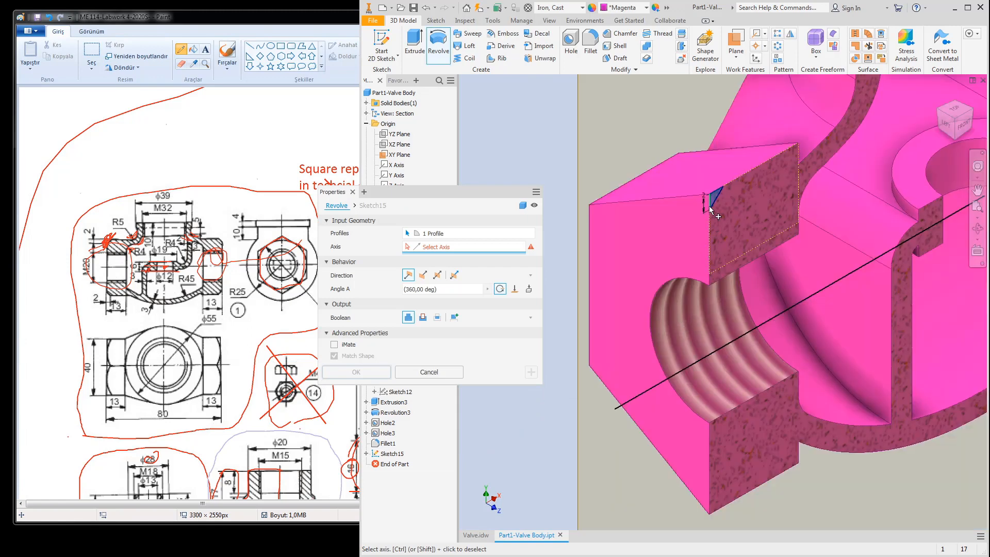
pyautogui.scroll(-5, 710, 206)
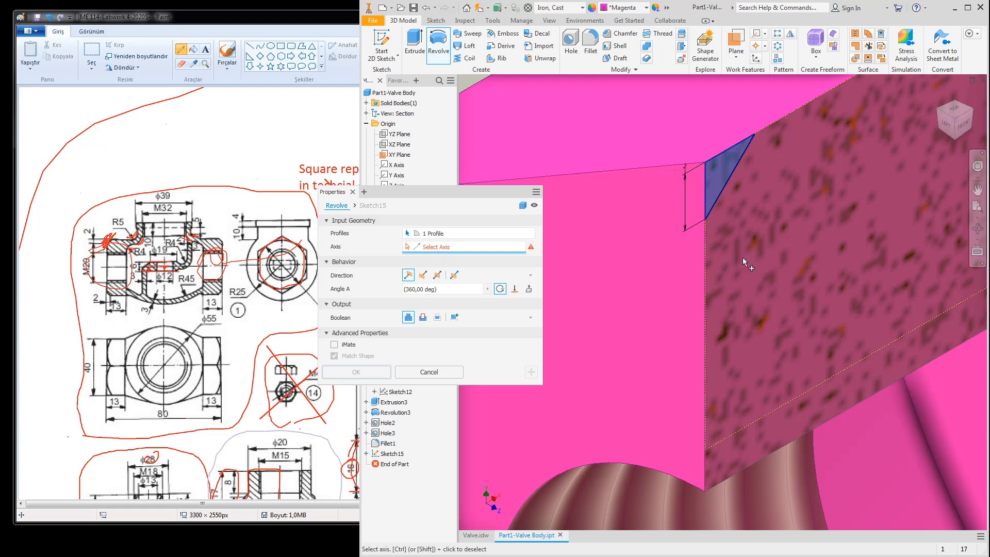
pyautogui.scroll(15, 743, 258)
pyautogui.click(745, 297)
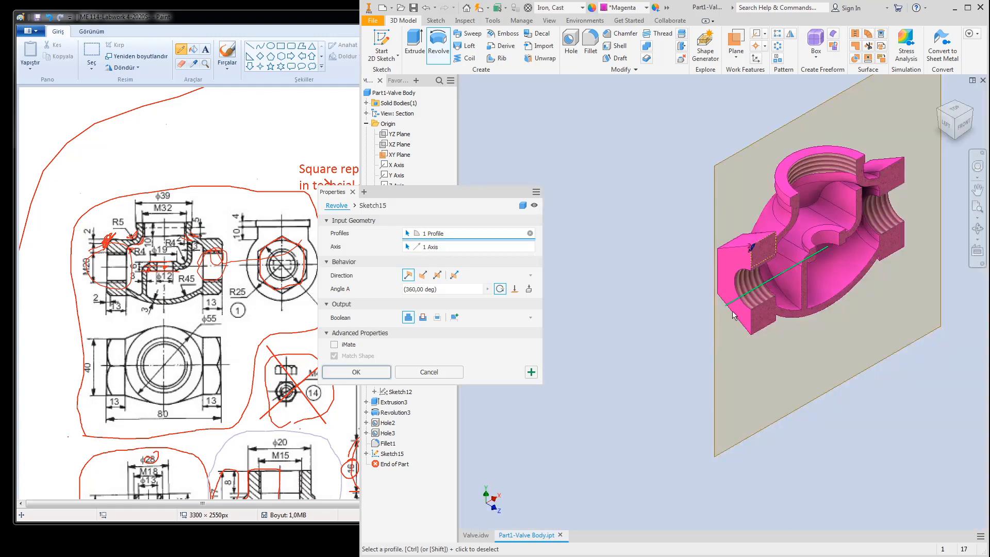
pyautogui.click(422, 320)
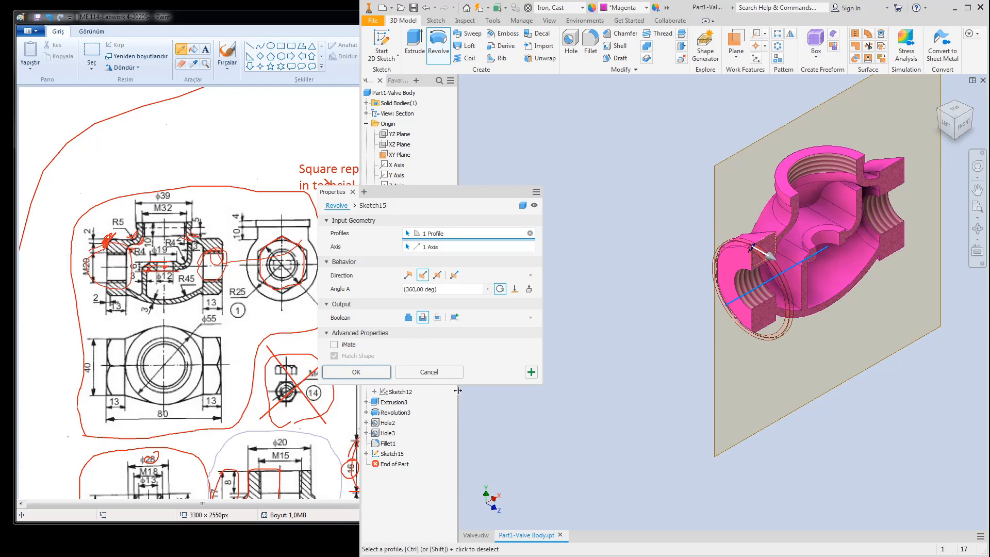
pyautogui.click(355, 371)
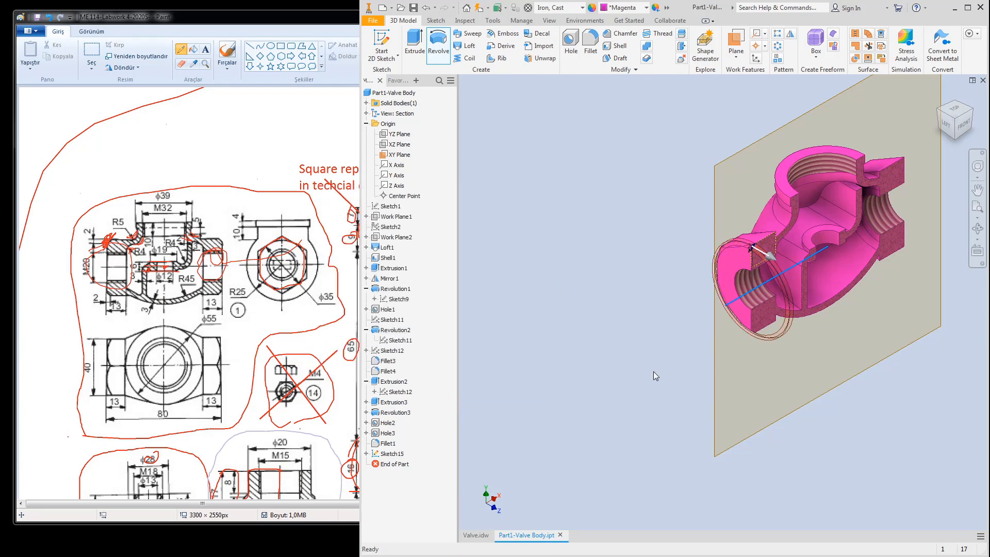
pyautogui.click(962, 126)
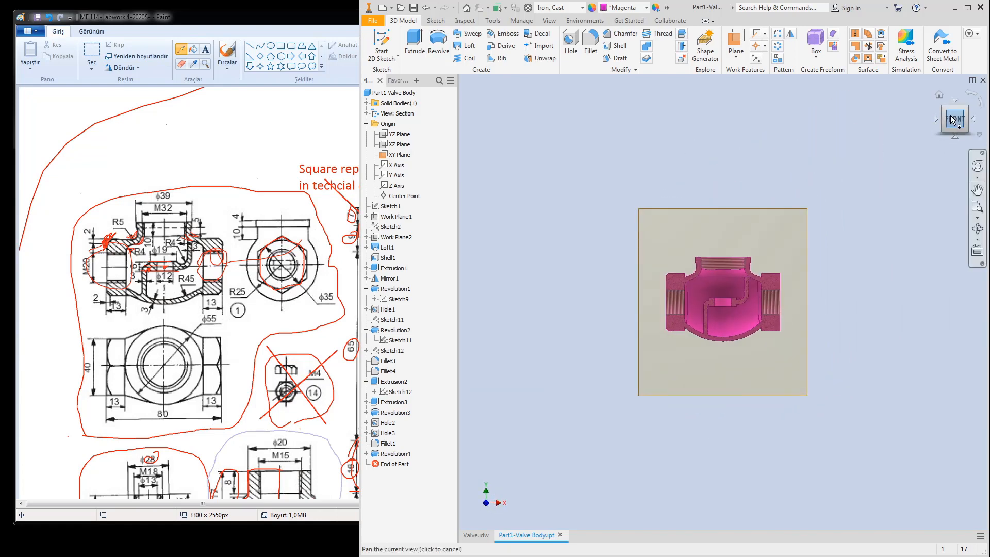
pyautogui.click(944, 110)
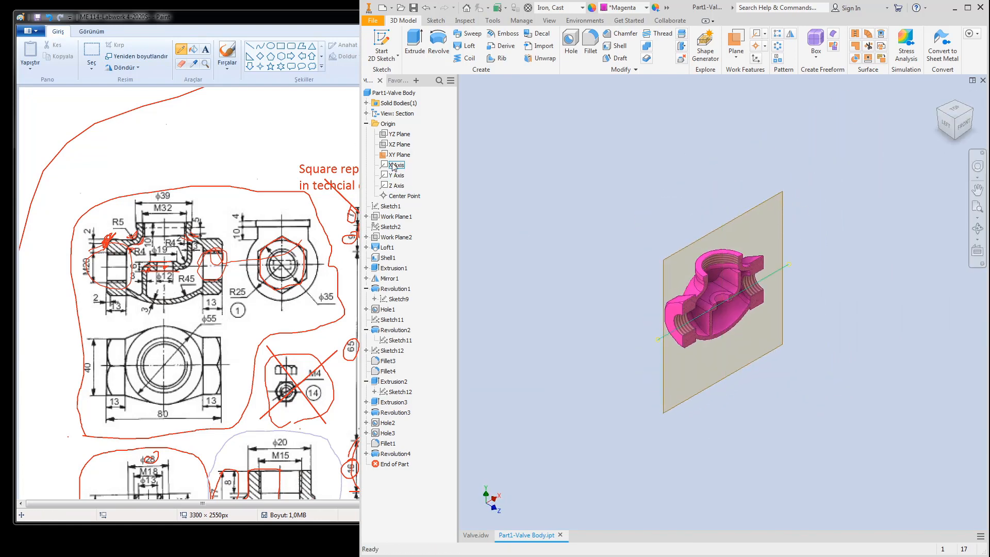
# Step: Switch the view representation from Section to Master to show the uncut valve body
pyautogui.click(366, 113)
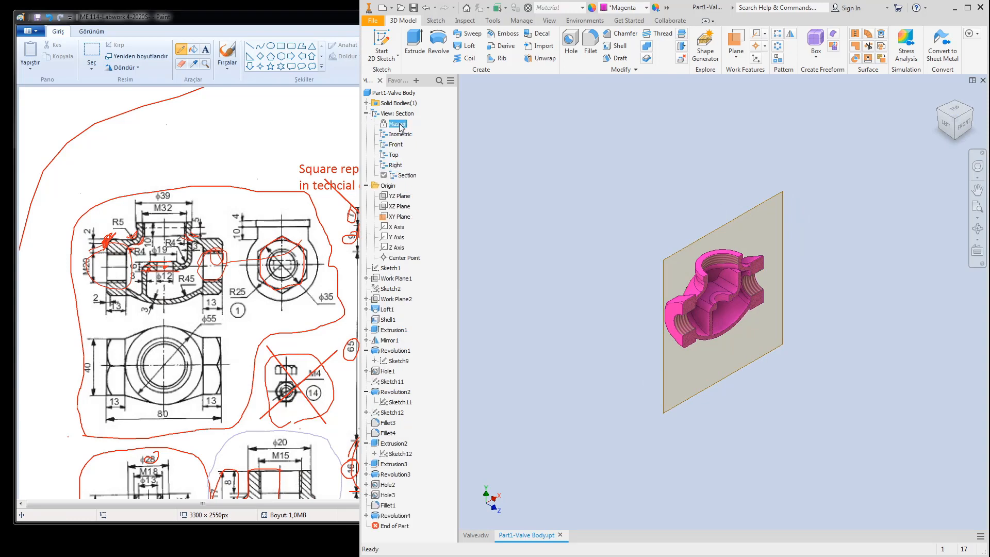
pyautogui.doubleClick(397, 123)
pyautogui.scroll(5, 674, 346)
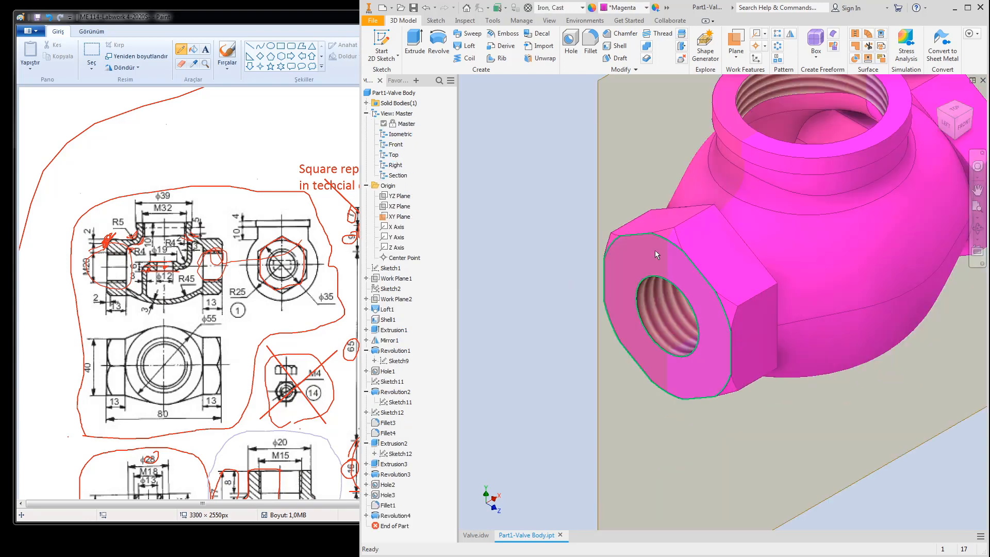
# Step: Compare with the reference drawing, reorient to top-front-right isometric, and select Sketch15 under Revolution4
pyautogui.click(283, 237)
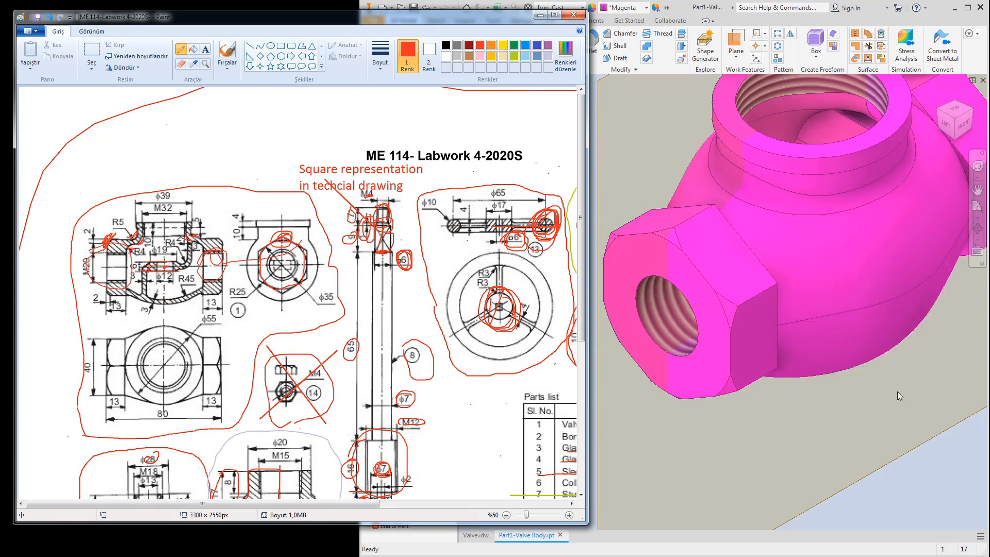
pyautogui.click(939, 445)
pyautogui.scroll(-6, 936, 442)
pyautogui.moveTo(914, 417); pyautogui.dragTo(820, 335, button='middle')
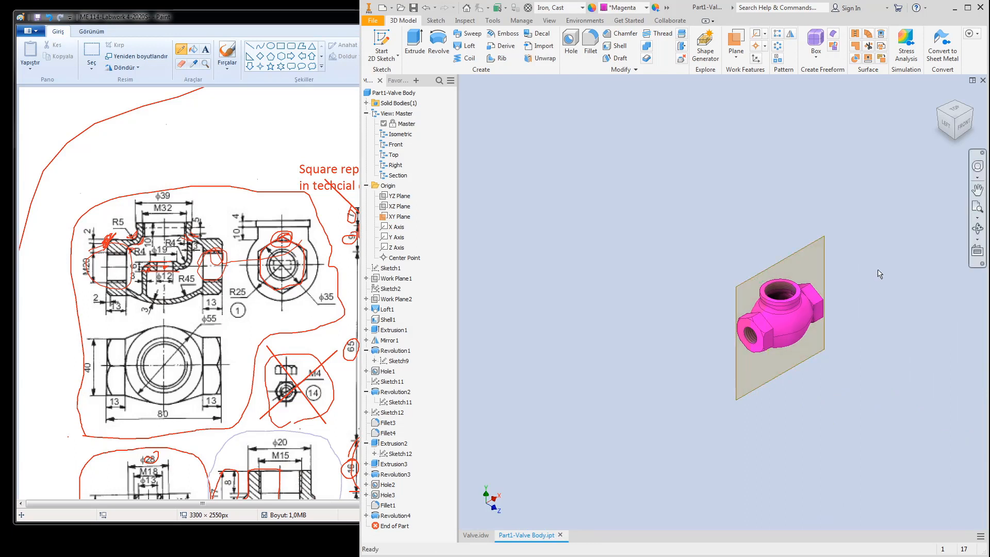
pyautogui.click(971, 110)
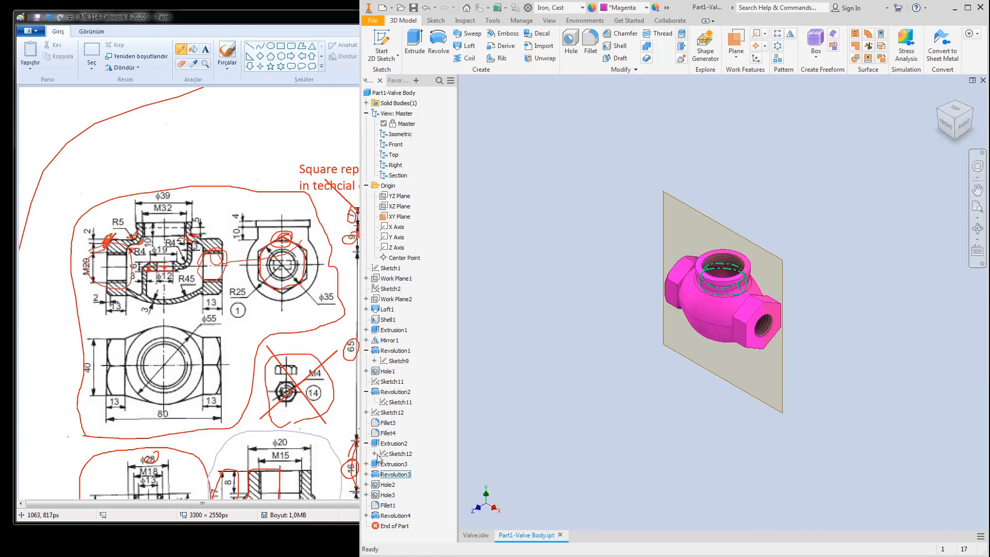
pyautogui.click(367, 516)
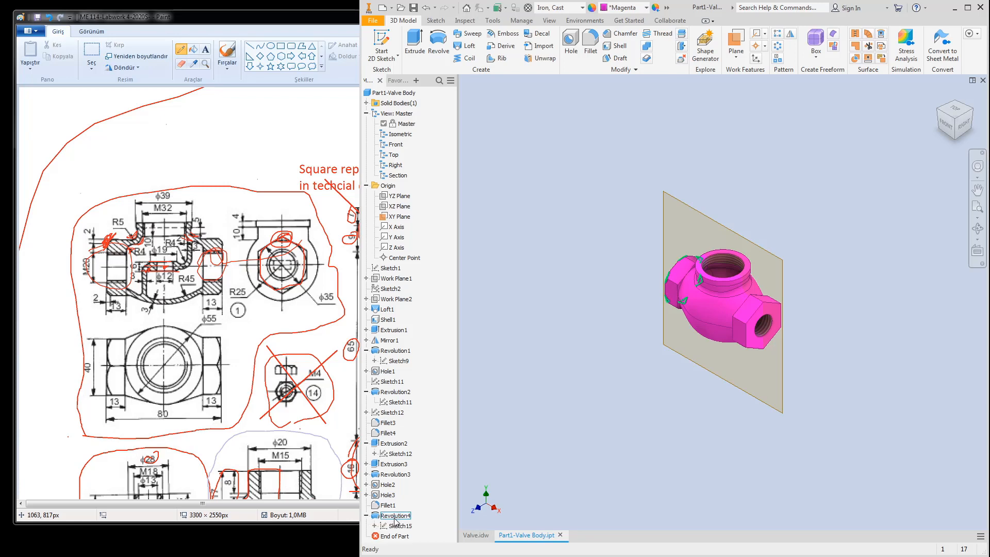
pyautogui.click(400, 525)
# Step: Edit Sketch15 with a sliced view and draw a vertical line up from the sketch origin
pyautogui.click(444, 526)
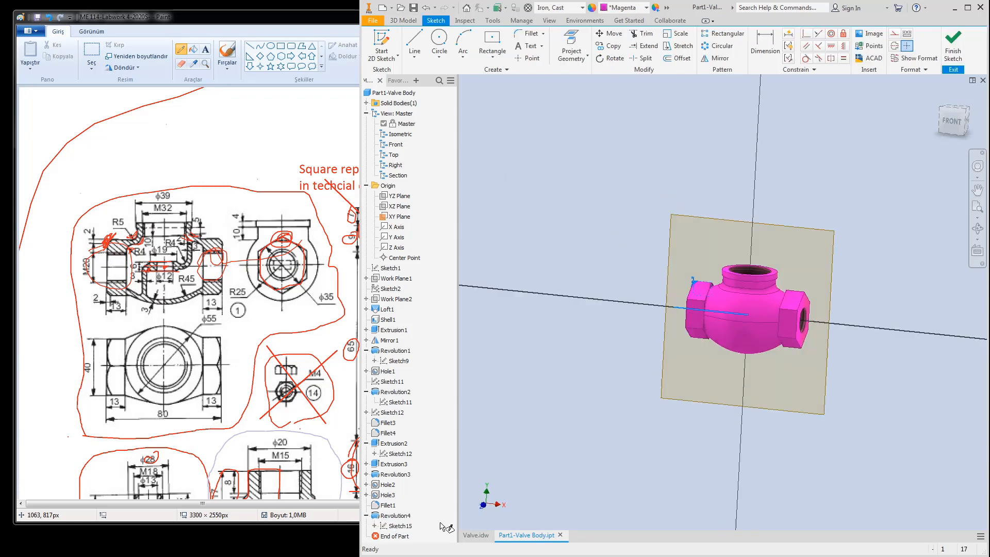
pyautogui.press('F7')
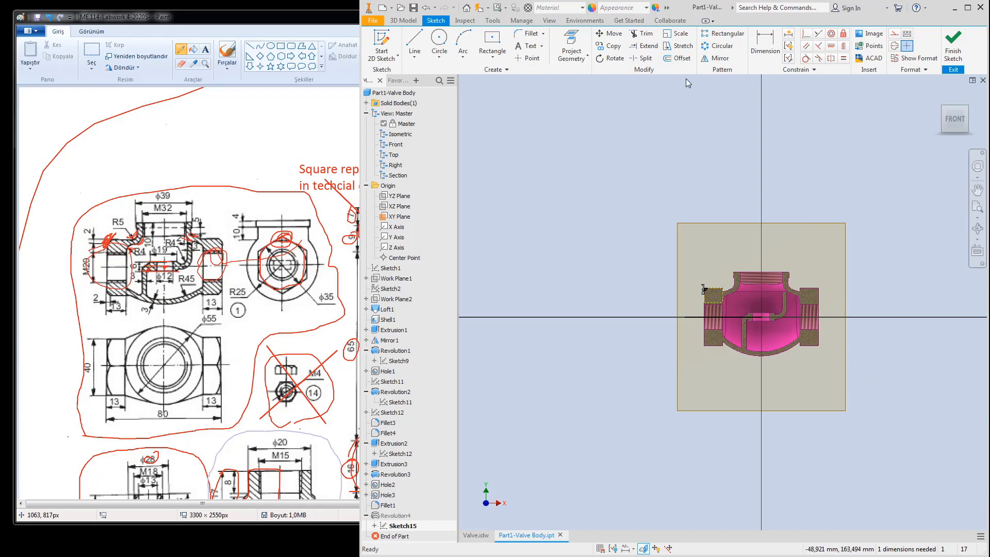
pyautogui.click(415, 41)
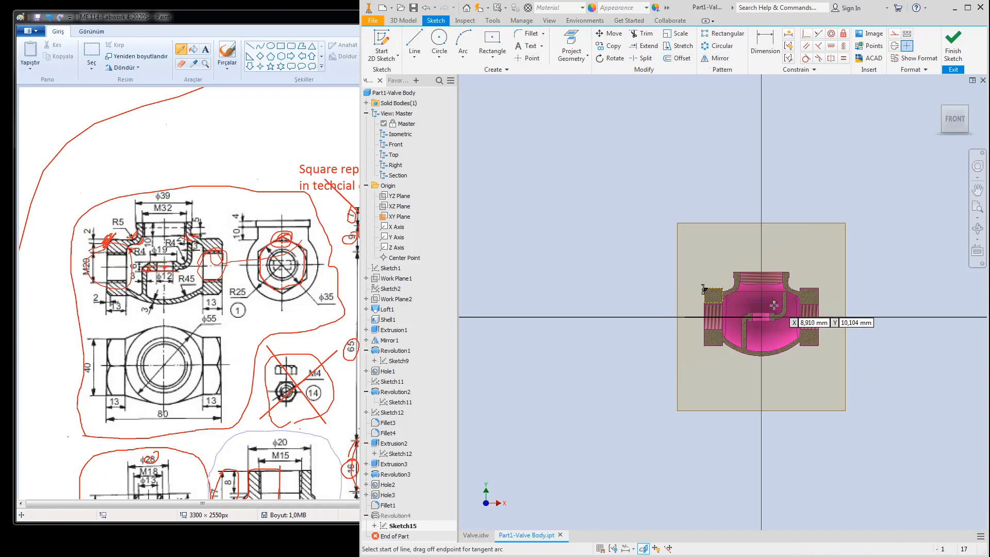
pyautogui.scroll(-5, 763, 318)
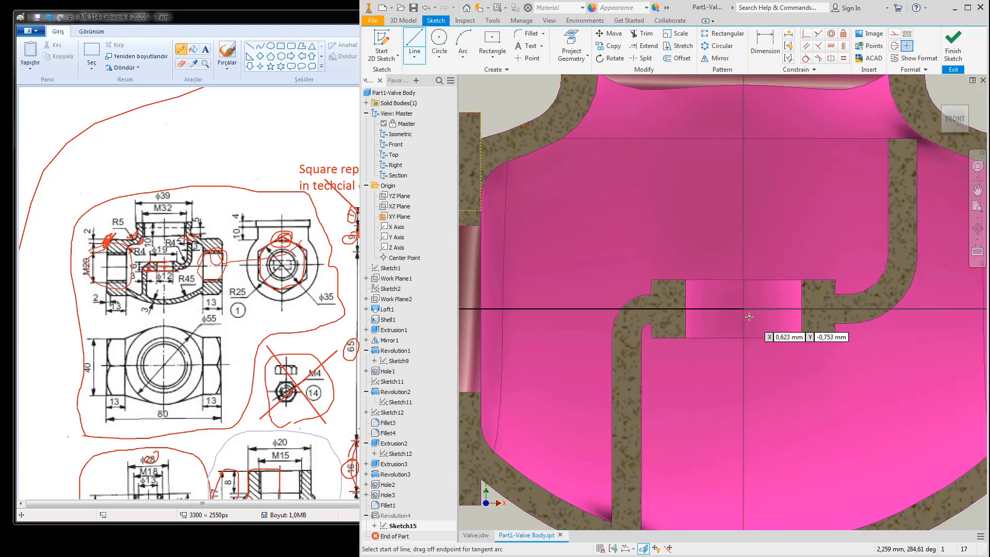
pyautogui.click(743, 308)
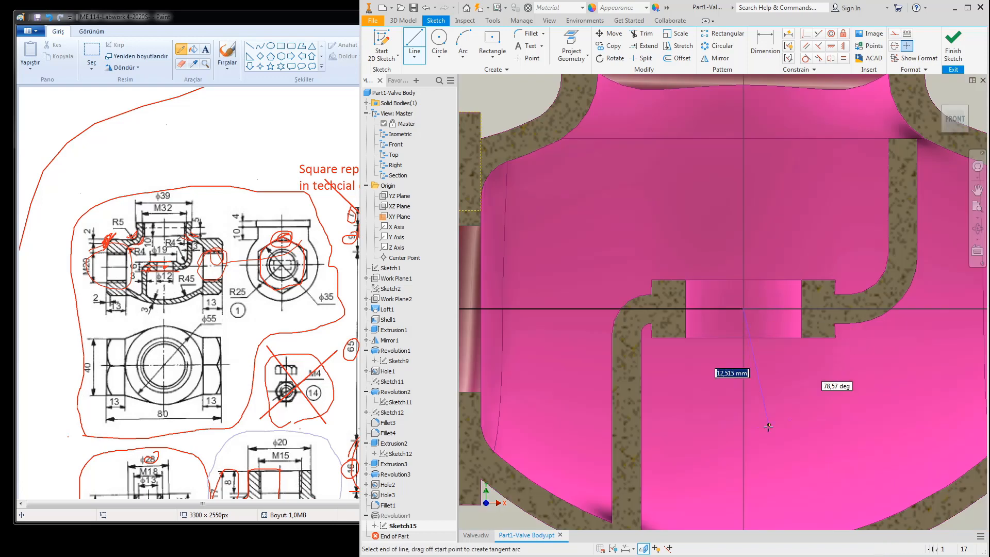
pyautogui.scroll(4, 771, 209)
pyautogui.click(761, 191)
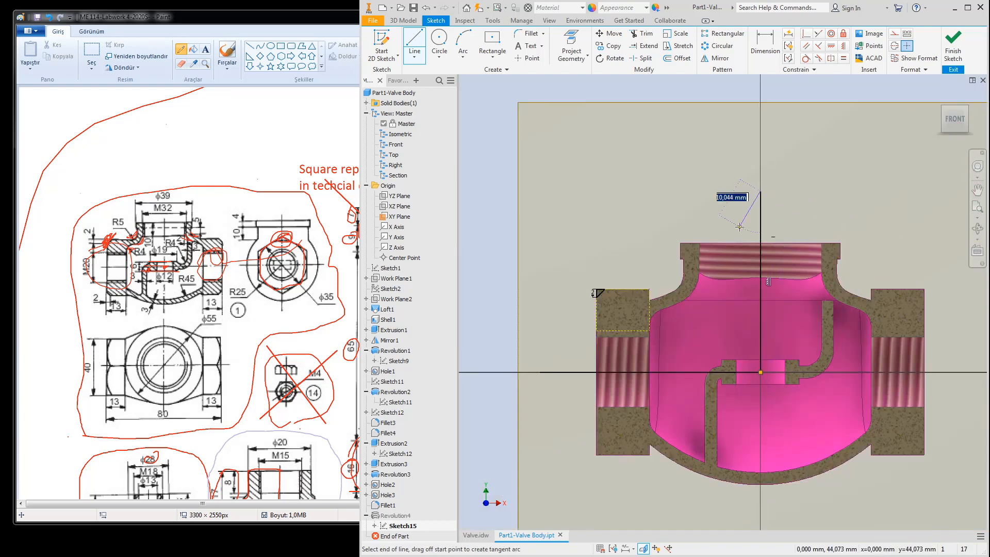
pyautogui.press('Escape')
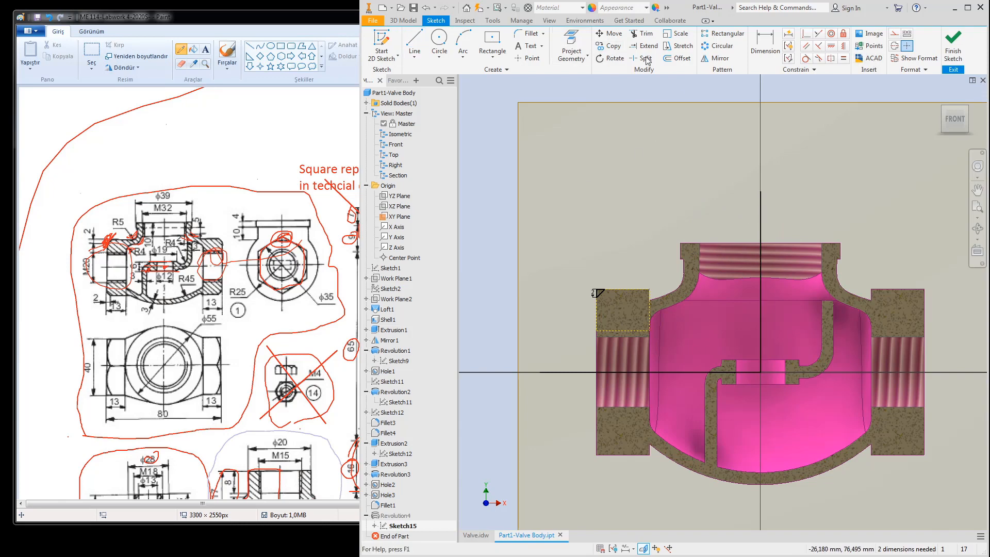
# Step: Mirror the chamfer triangle across the vertical centre line onto the right flange and finish the sketch
pyautogui.click(719, 58)
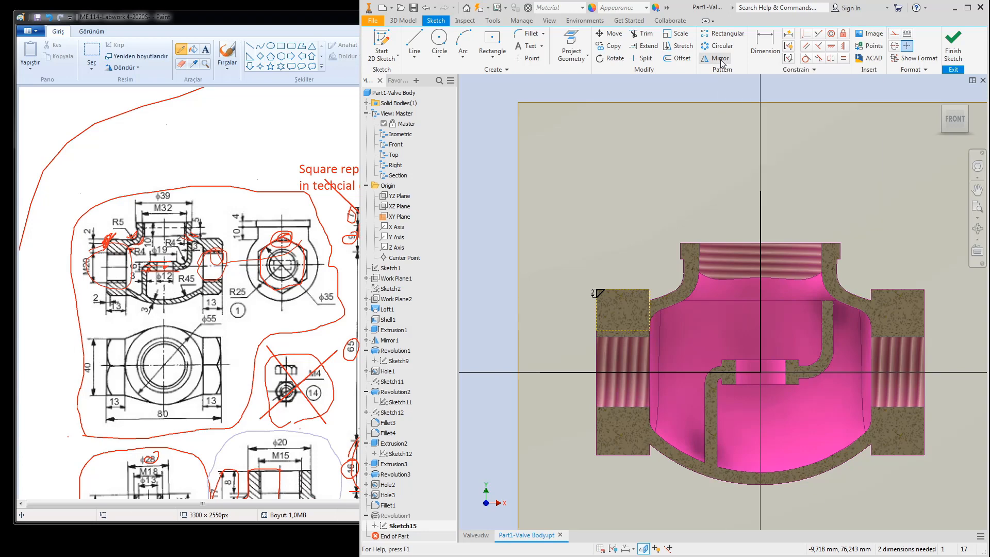
pyautogui.scroll(4, 595, 299)
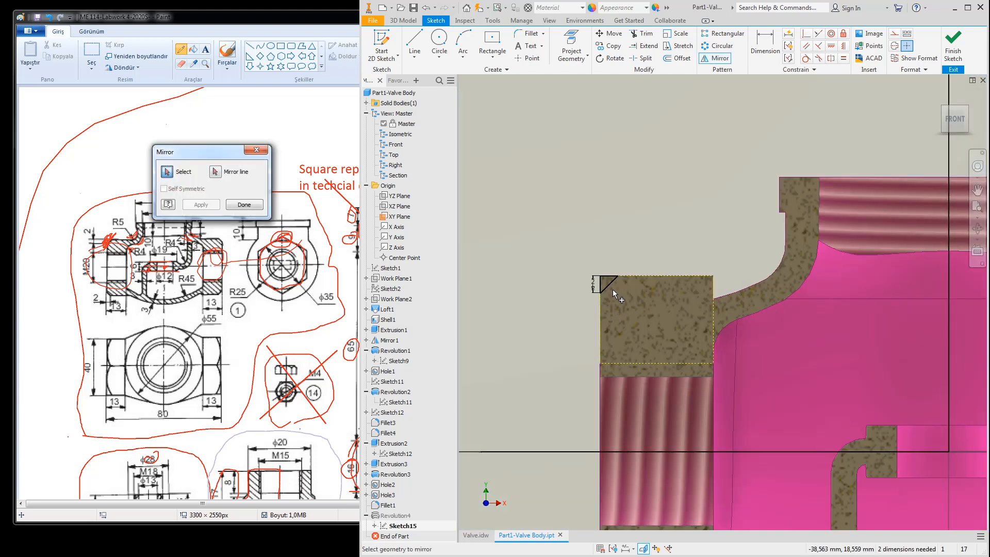
pyautogui.click(611, 284)
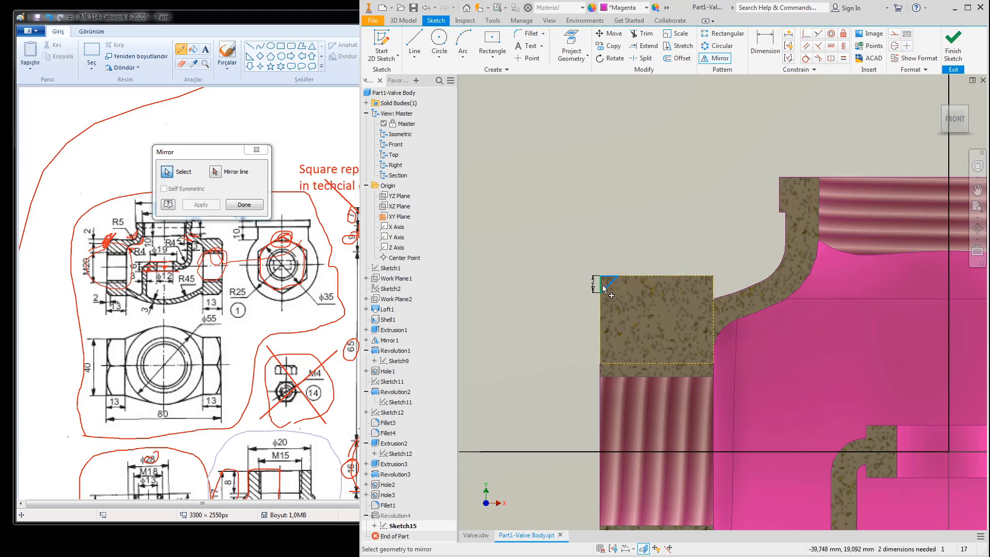
pyautogui.click(215, 172)
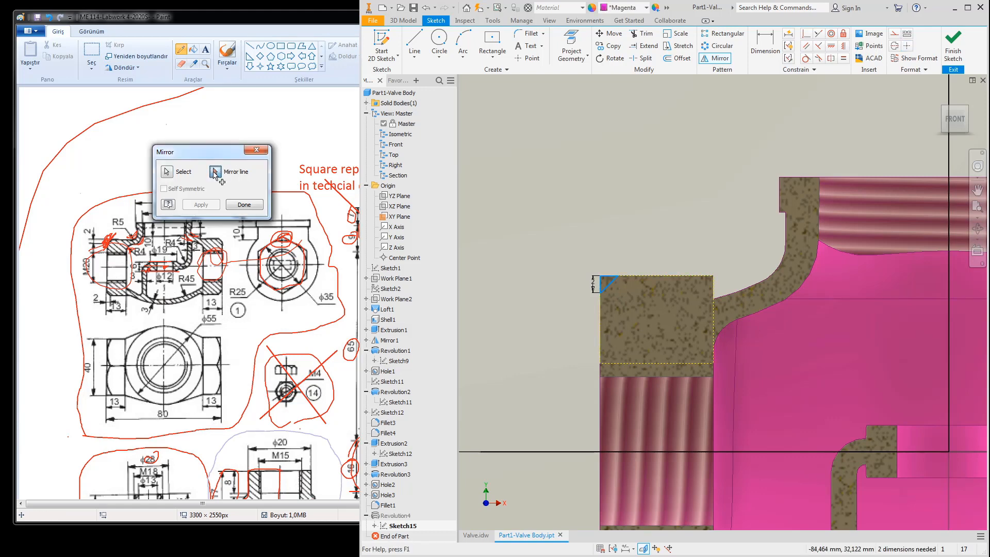
pyautogui.scroll(-4, 670, 202)
pyautogui.click(767, 181)
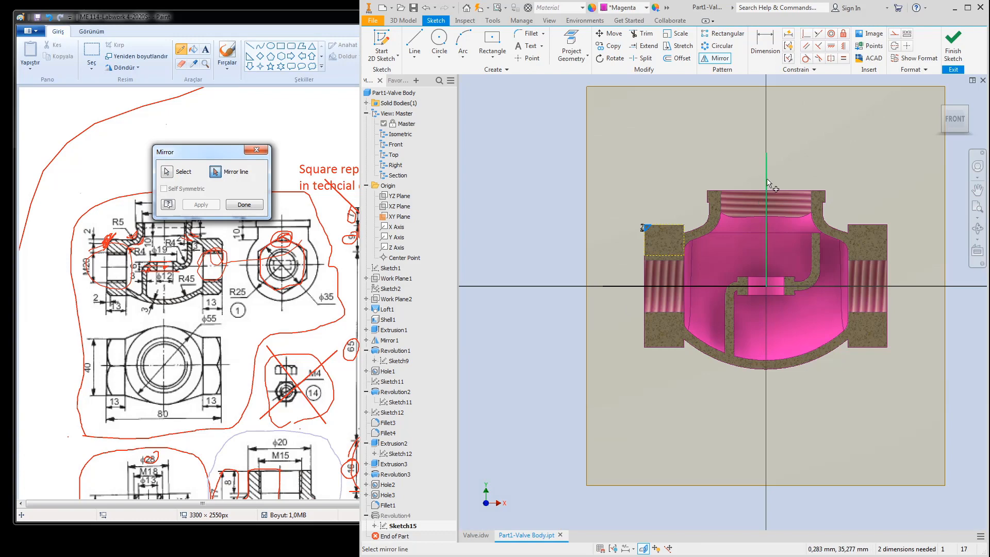
pyautogui.click(201, 205)
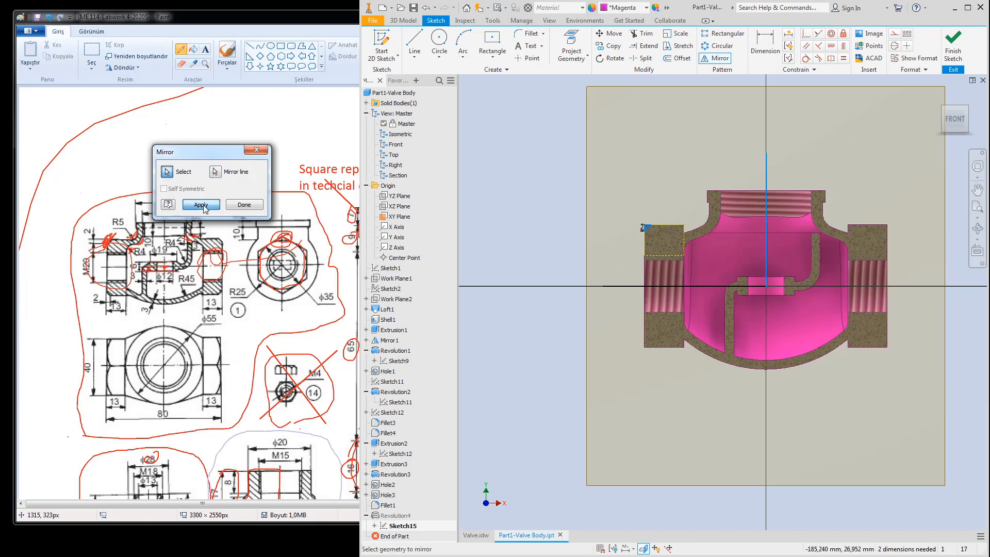
pyautogui.click(244, 205)
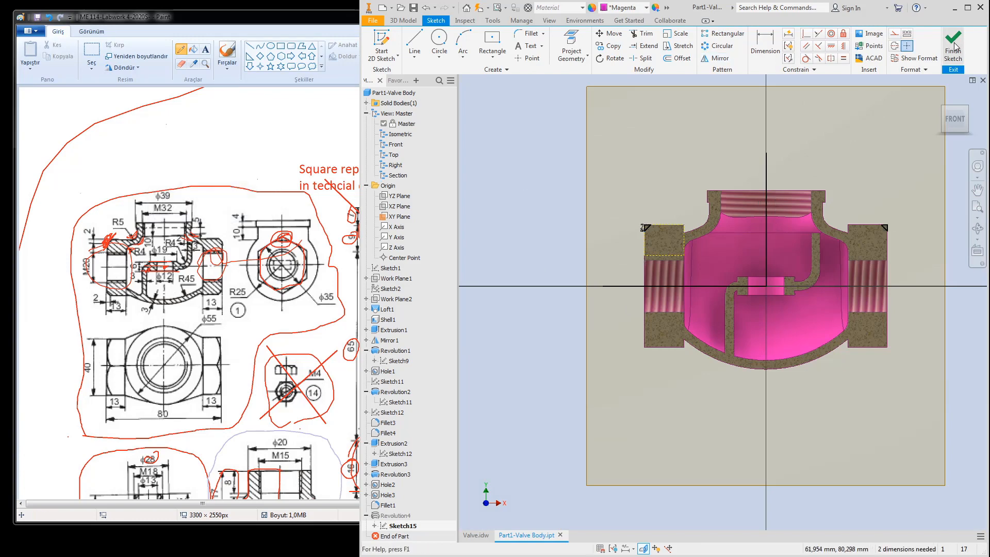
pyautogui.click(953, 49)
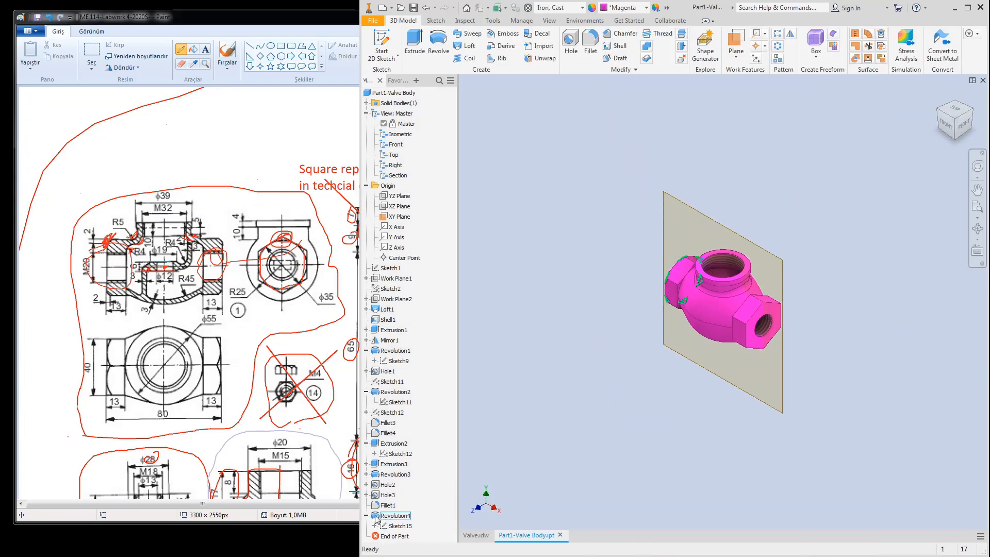
# Step: Add the mirrored Sketch15 triangle as a second profile of Revolution4 and apply the cut
pyautogui.doubleClick(391, 515)
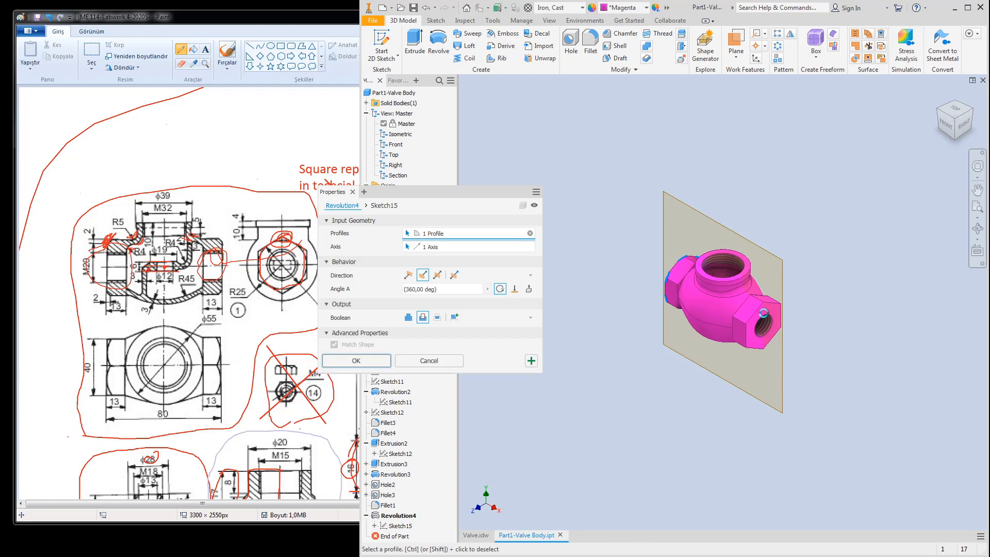
pyautogui.scroll(10, 771, 304)
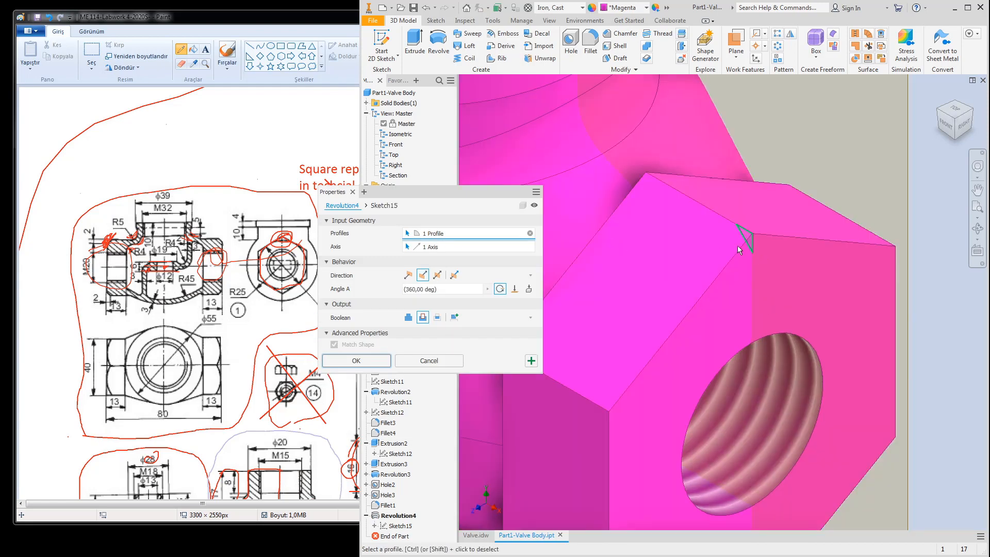
pyautogui.scroll(5, 738, 246)
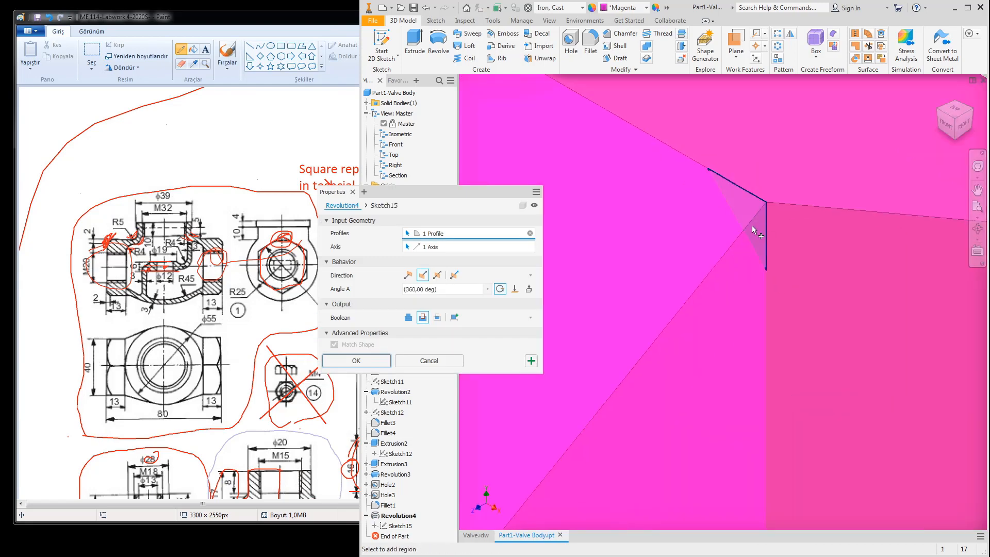
pyautogui.click(752, 227)
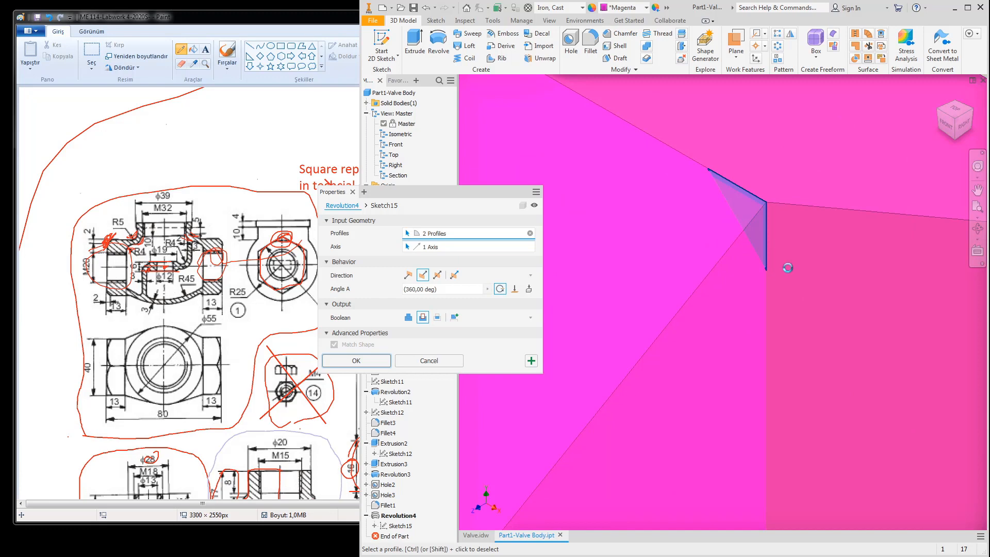
pyautogui.scroll(-8, 787, 268)
pyautogui.scroll(4, 793, 268)
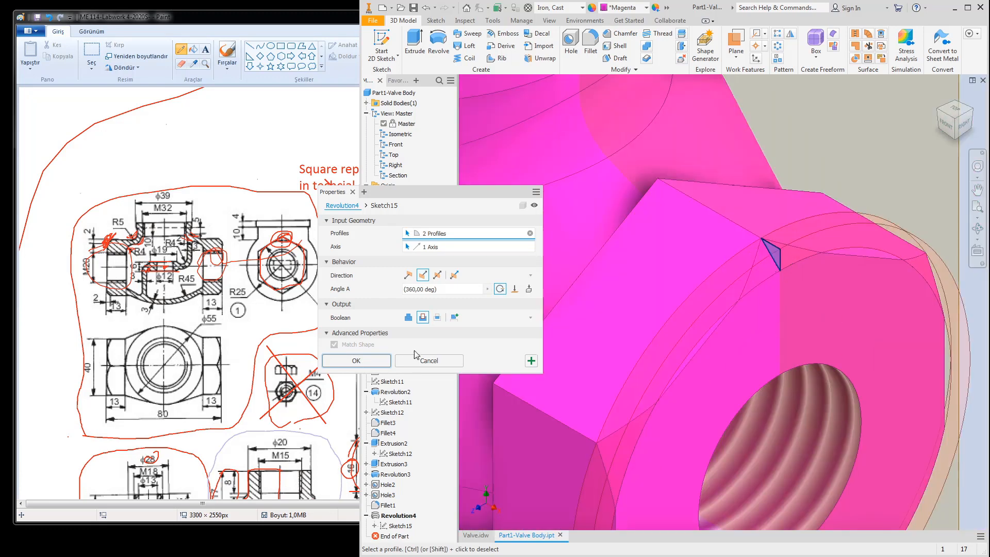
pyautogui.click(359, 365)
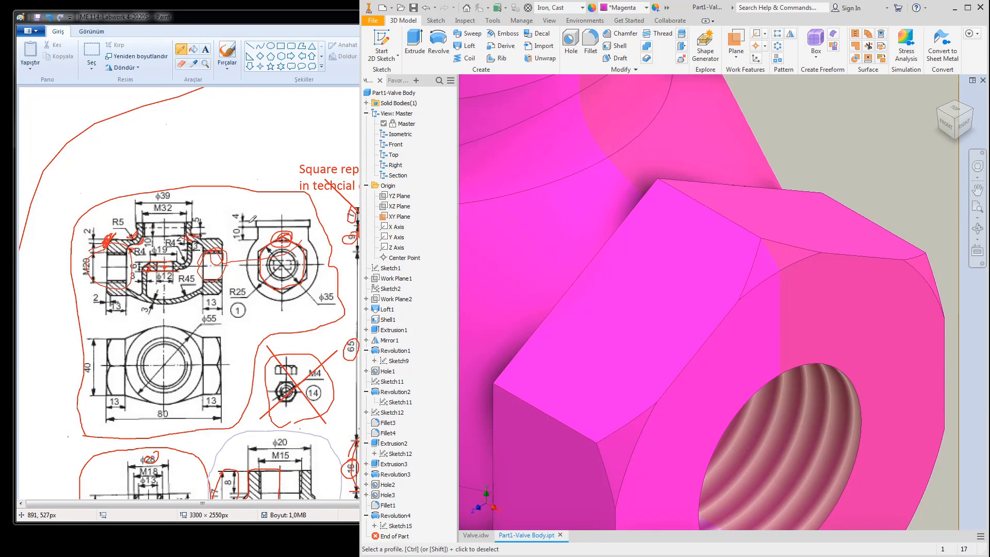
# Step: Switch back to the saved Section view representation, briefly checking the reference drawing
pyautogui.click(366, 114)
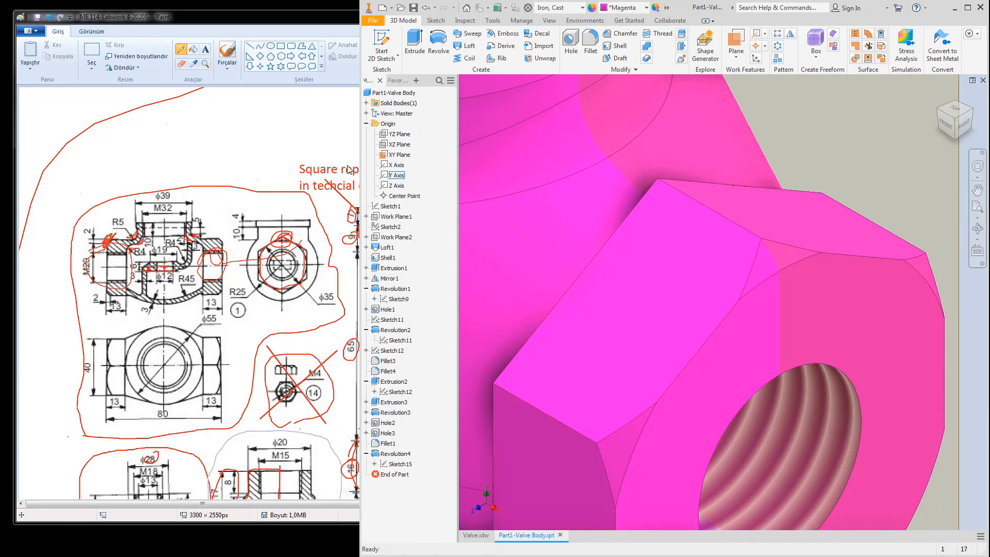
pyautogui.click(366, 124)
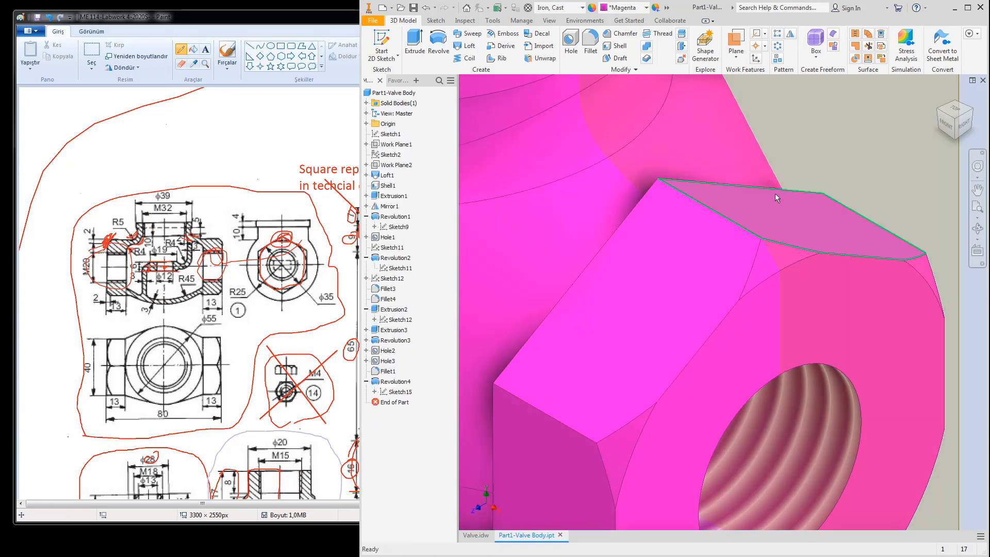
pyautogui.click(366, 114)
pyautogui.doubleClick(394, 176)
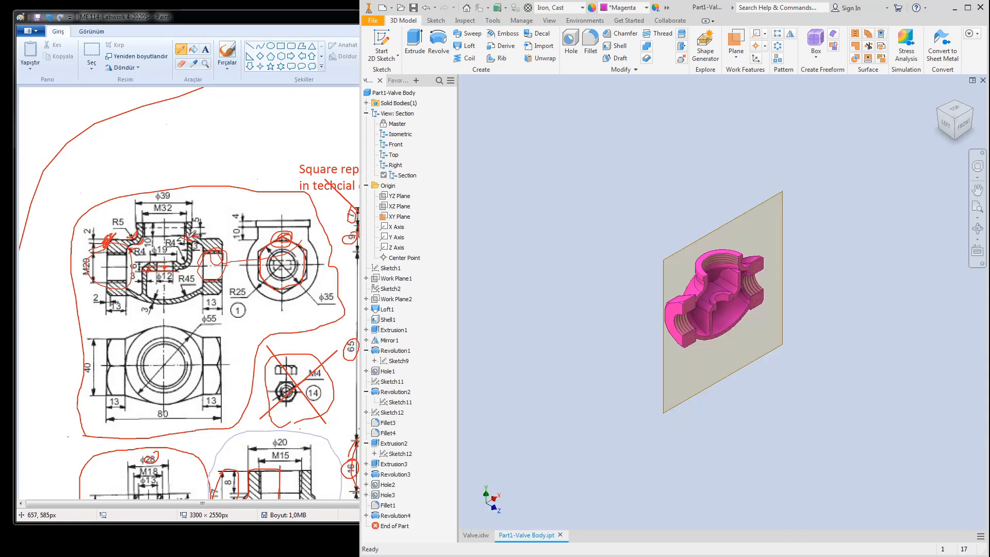
pyautogui.click(192, 236)
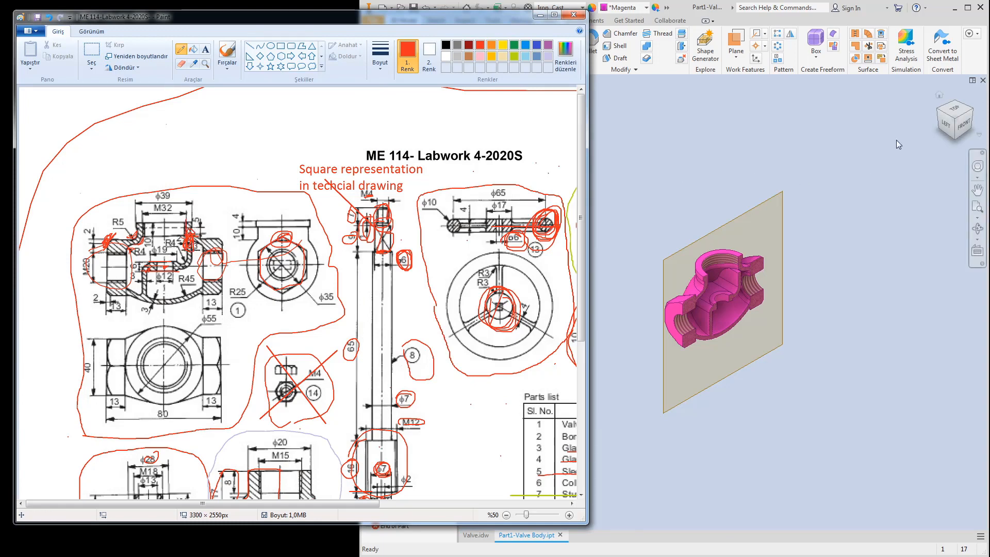
pyautogui.click(963, 124)
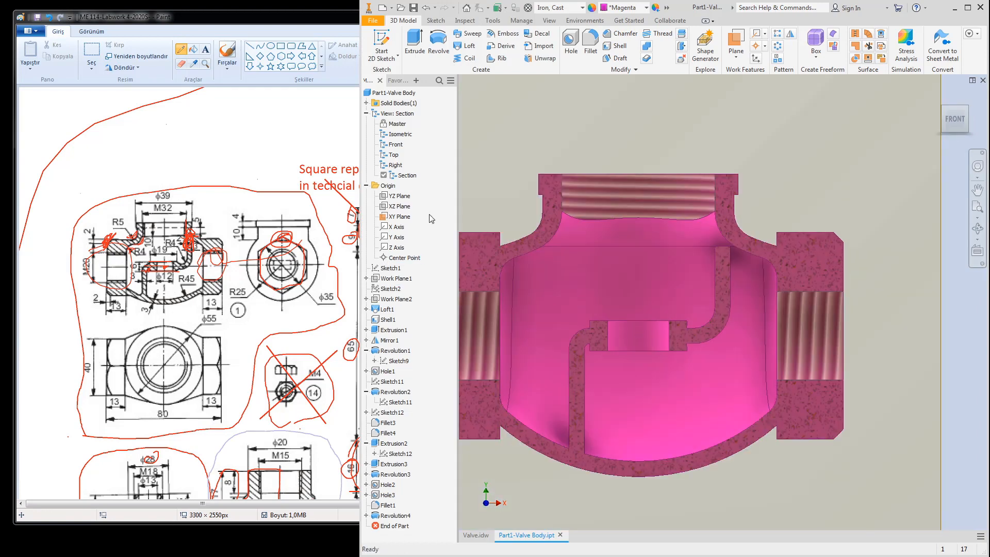
pyautogui.click(366, 114)
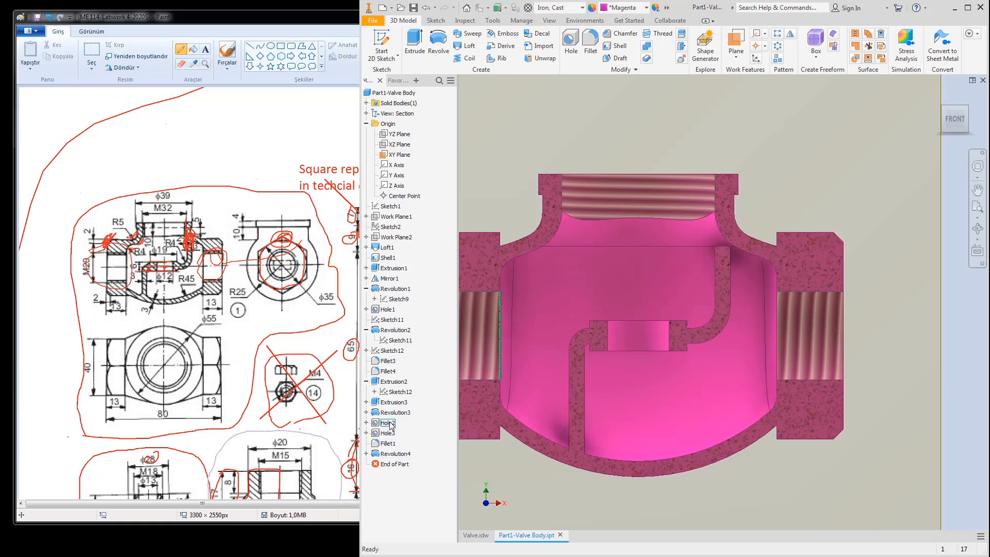
pyautogui.click(395, 392)
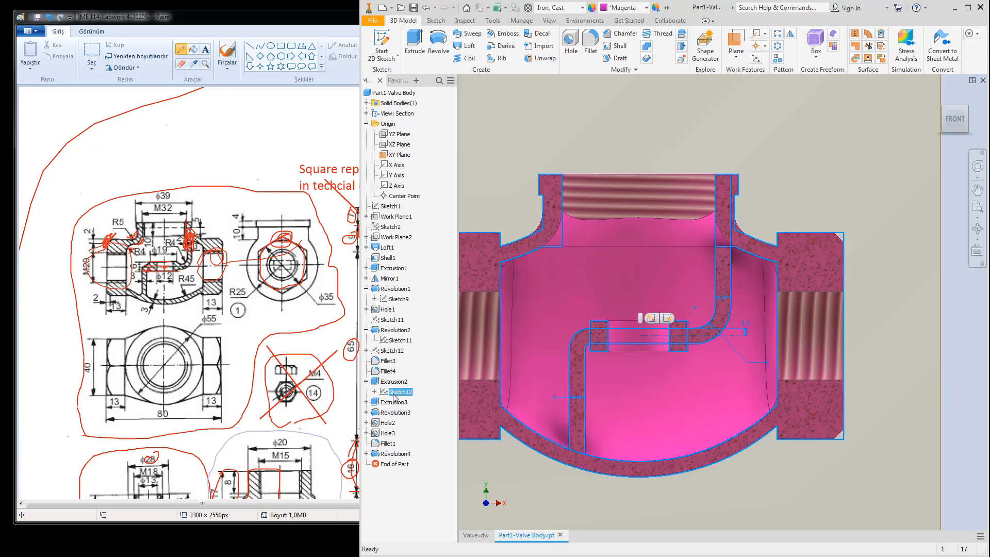
pyautogui.click(394, 382)
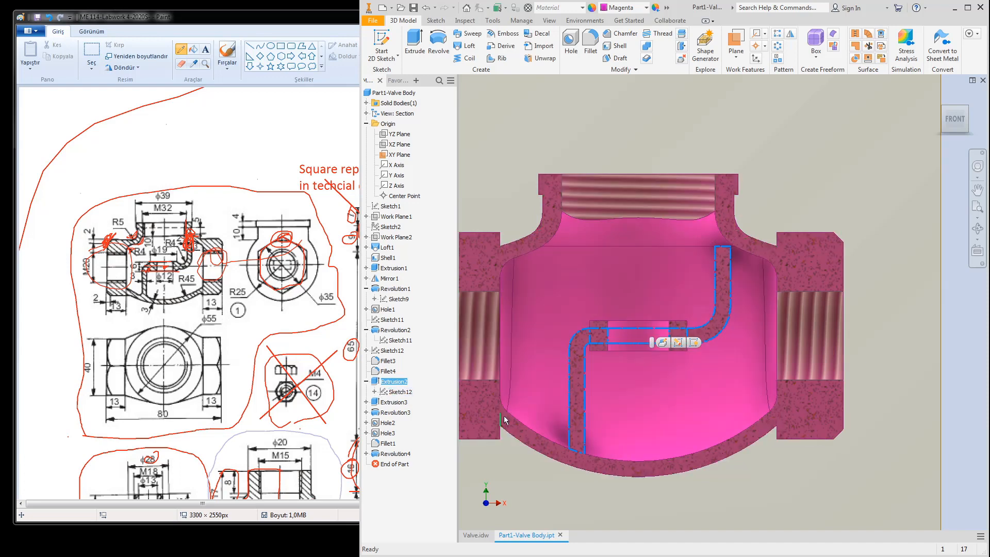
pyautogui.click(401, 392)
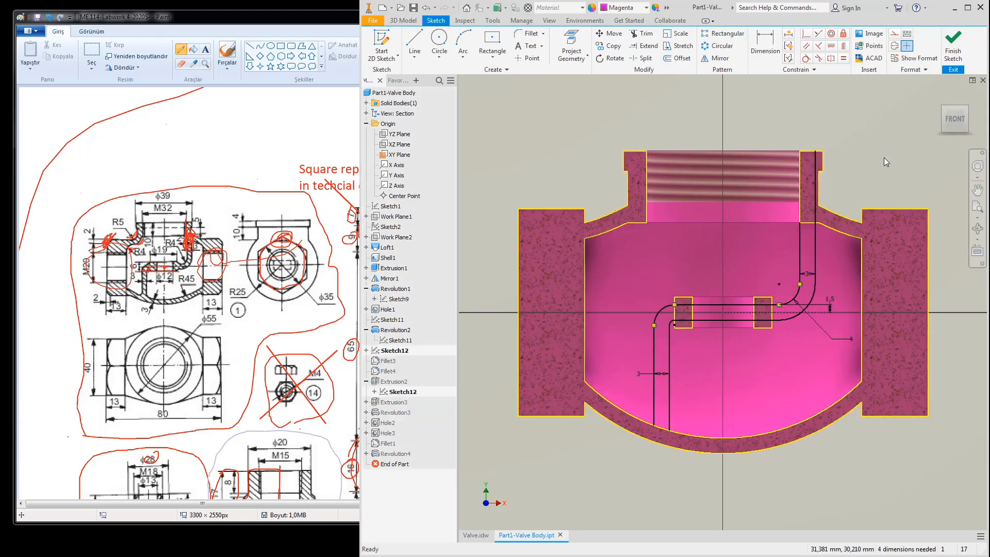
pyautogui.scroll(-5, 794, 214)
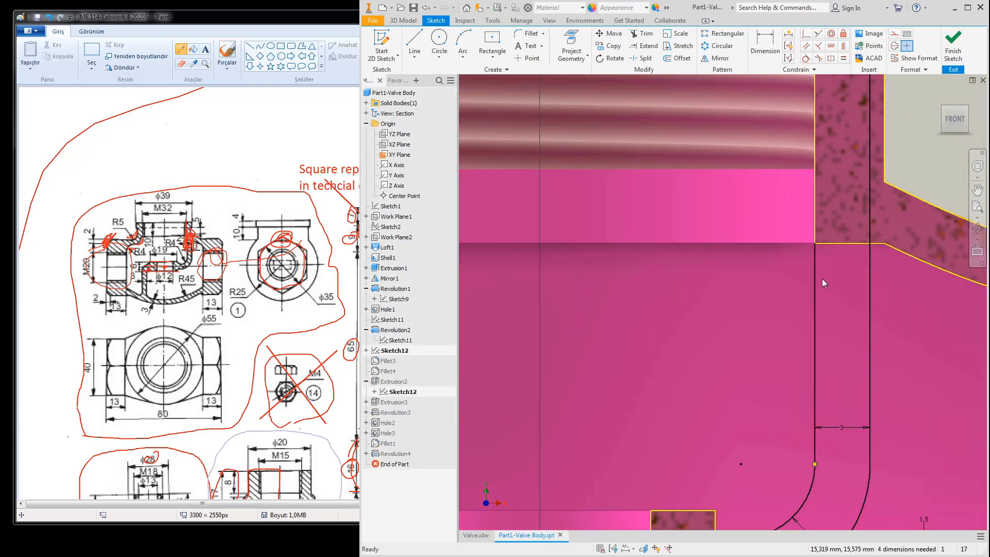
pyautogui.click(952, 54)
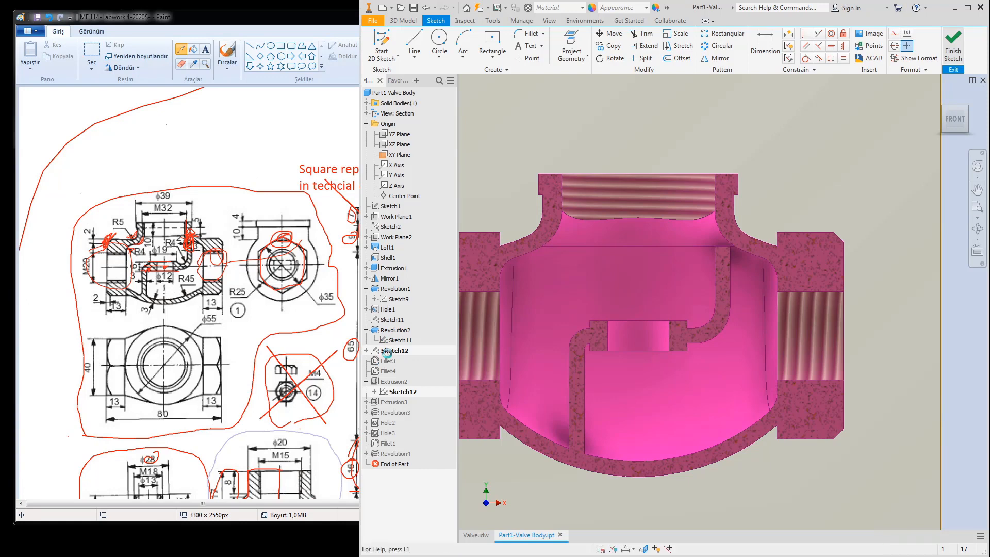
# Step: Edit Extrusion2 in isometric view and add the missing region as its sixth Sketch12 profile
pyautogui.doubleClick(395, 382)
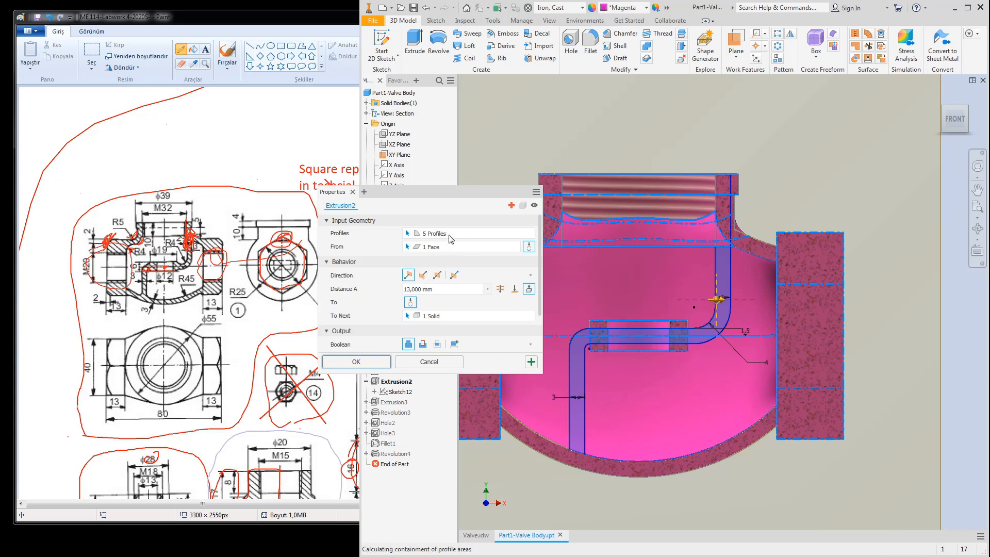
pyautogui.click(965, 110)
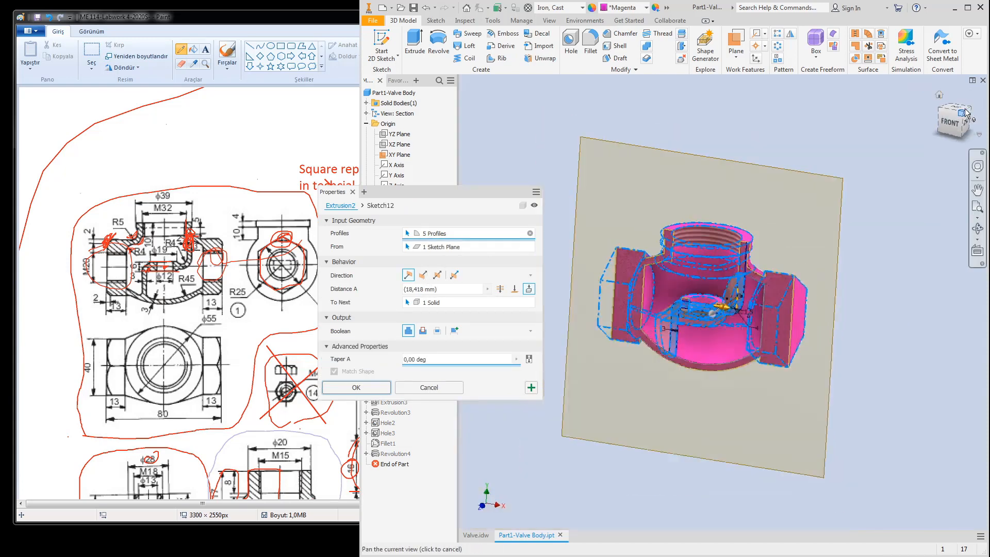
pyautogui.scroll(-5, 749, 297)
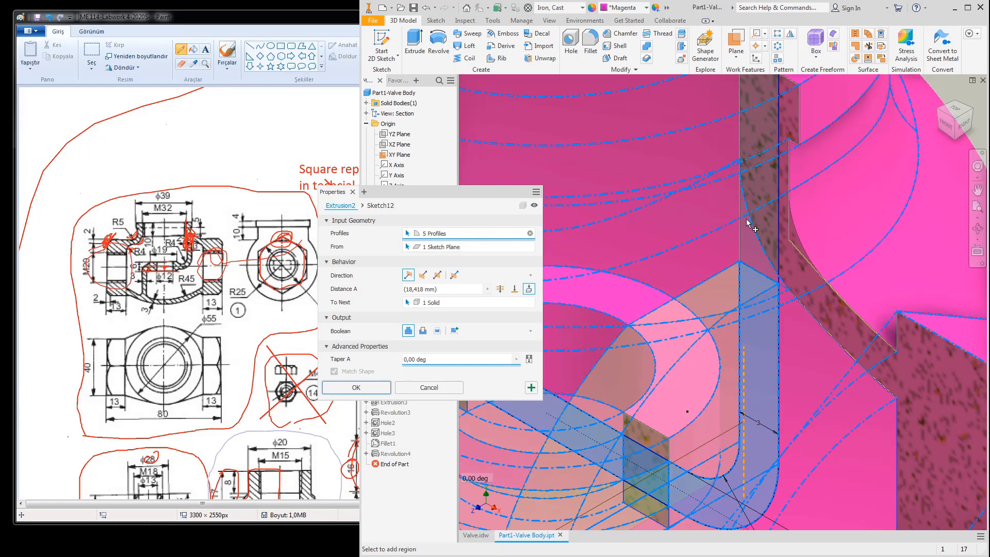
pyautogui.click(733, 248)
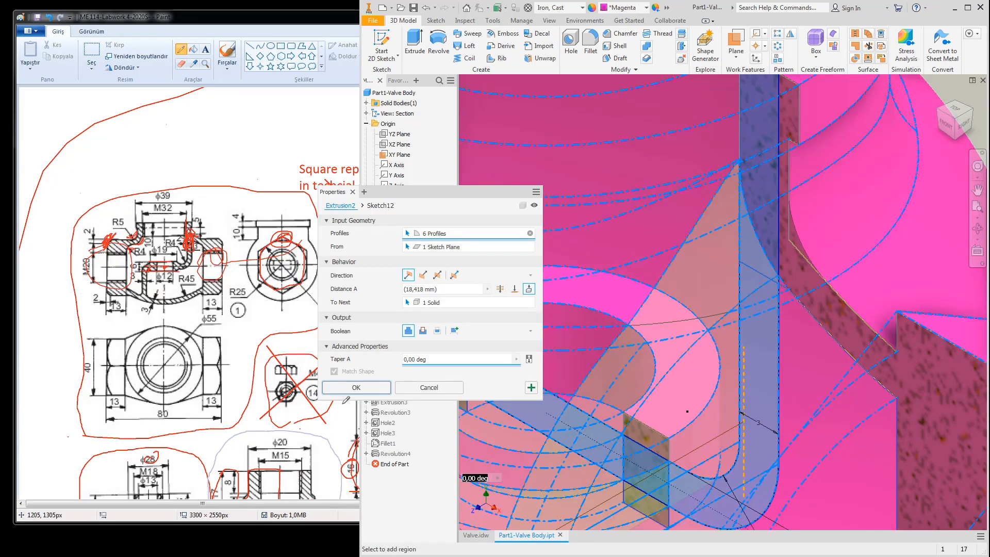
pyautogui.click(356, 387)
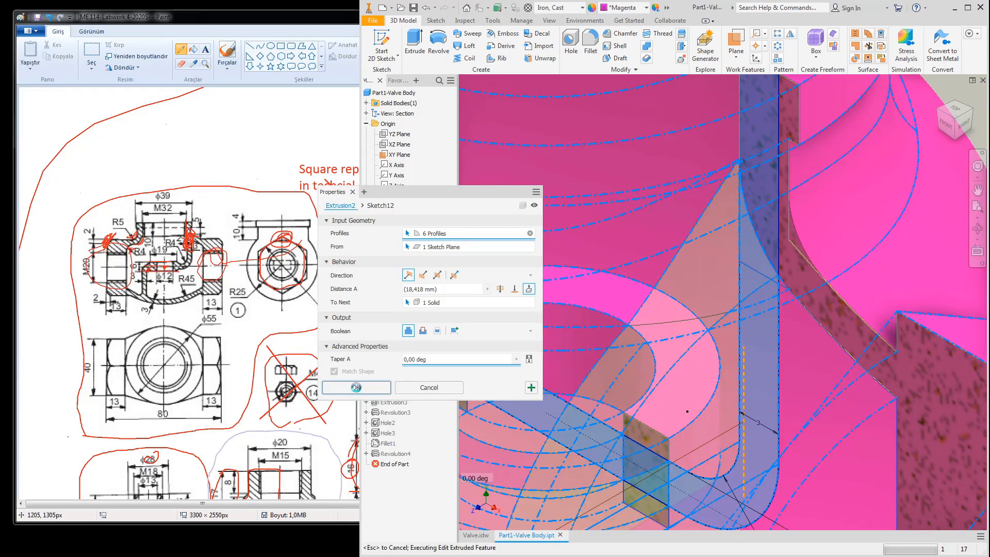
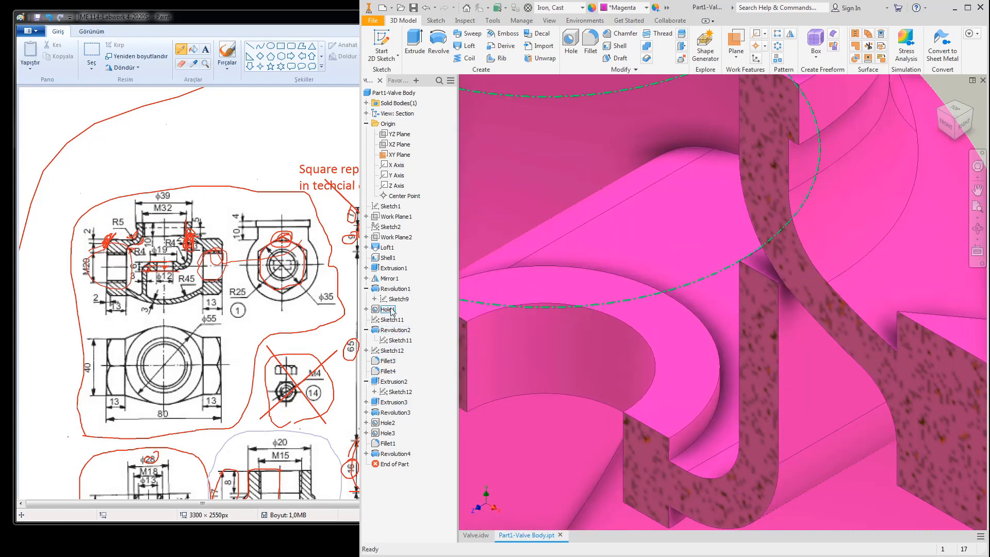
# Step: Add one more Sketch12 region to Extrusion3 so it extrudes 6 profiles, and apply the edit
pyautogui.doubleClick(375, 404)
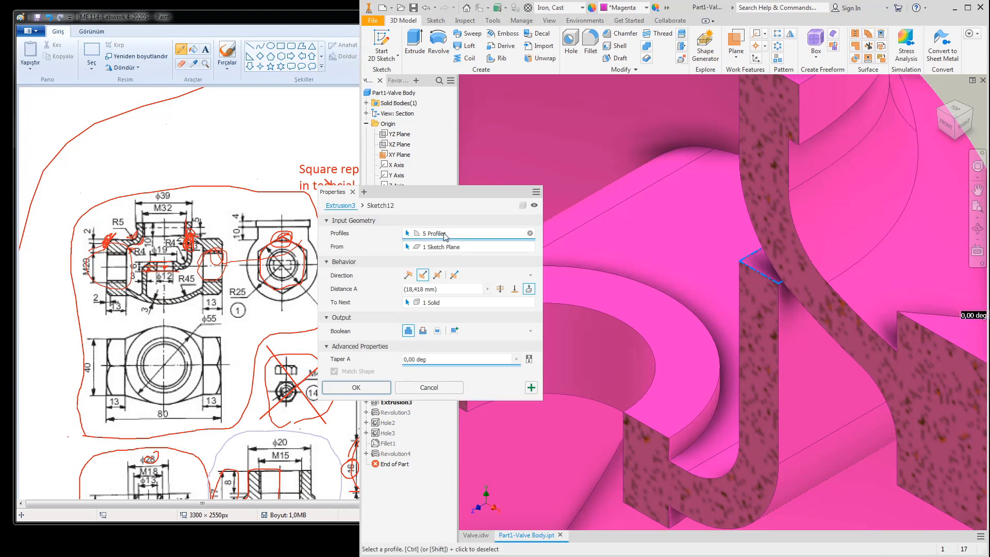
pyautogui.click(751, 258)
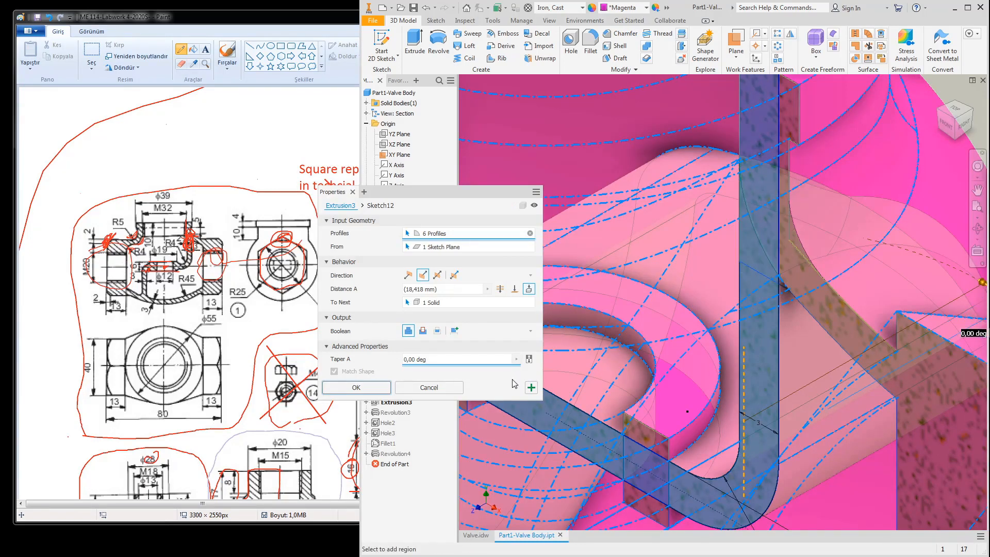
pyautogui.click(350, 388)
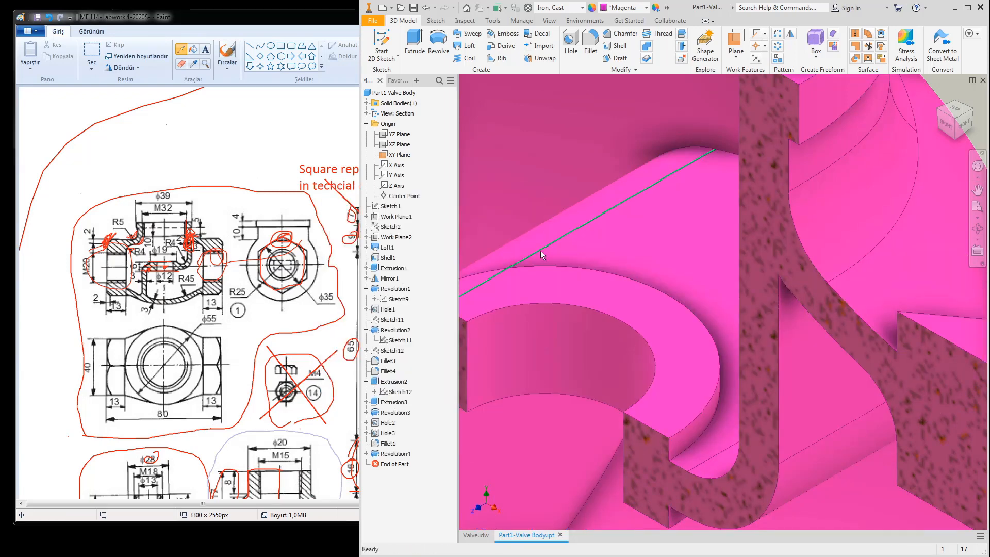
# Step: Turn the sectioned valve body to the FRONT view
pyautogui.click(939, 115)
pyautogui.scroll(-5, 773, 232)
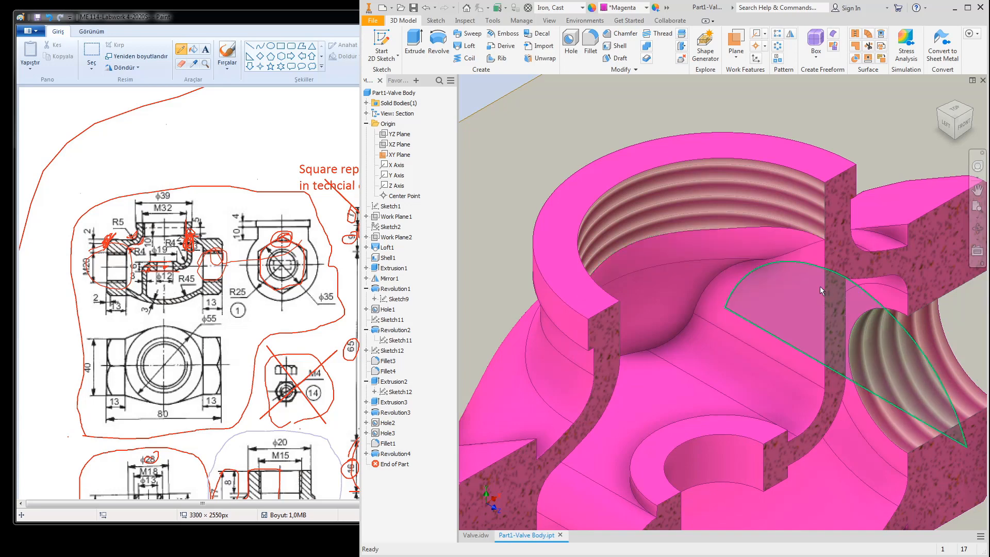
pyautogui.click(963, 125)
pyautogui.scroll(10, 781, 279)
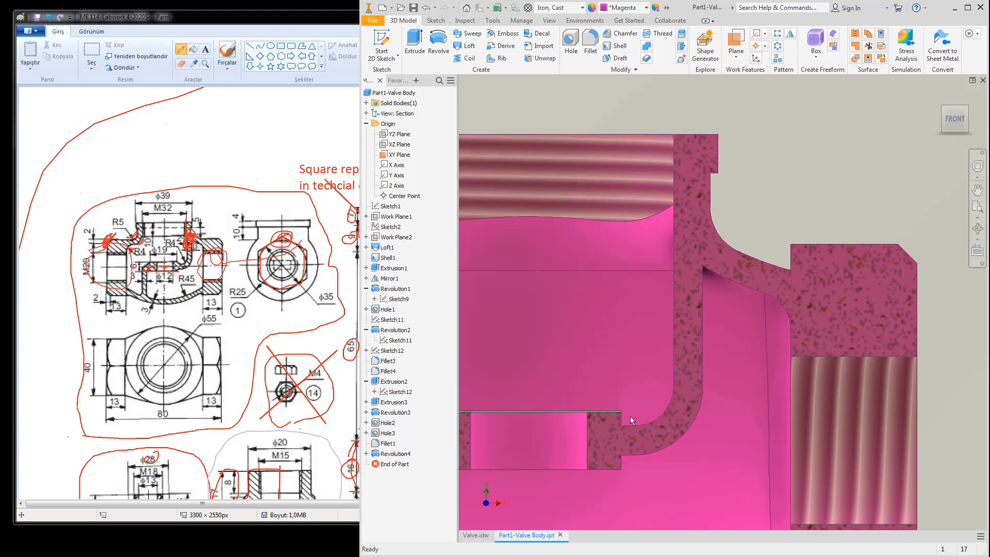
pyautogui.scroll(-5, 828, 199)
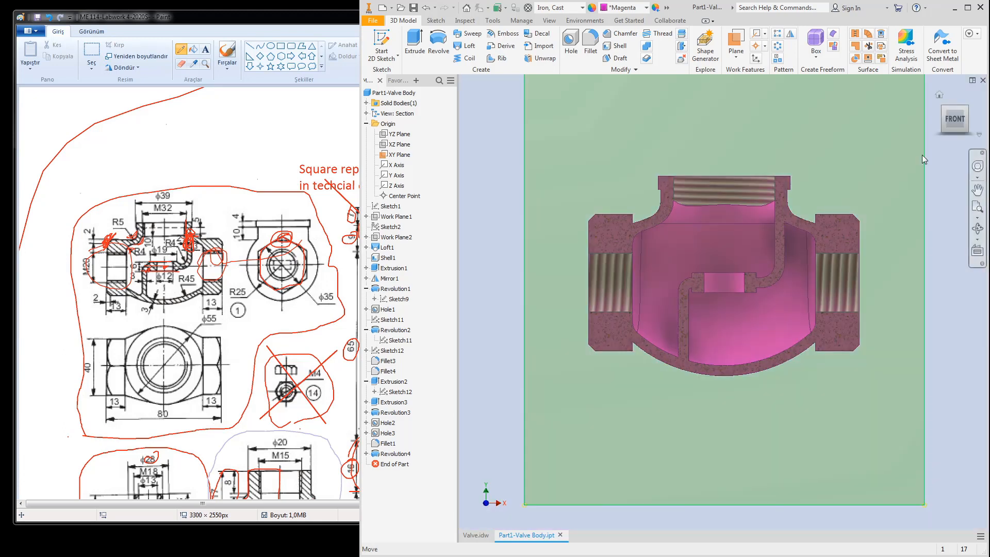
# Step: Collapse Origin in the browser, save the valve body part and switch to Valve.idw
pyautogui.click(366, 124)
pyautogui.click(413, 8)
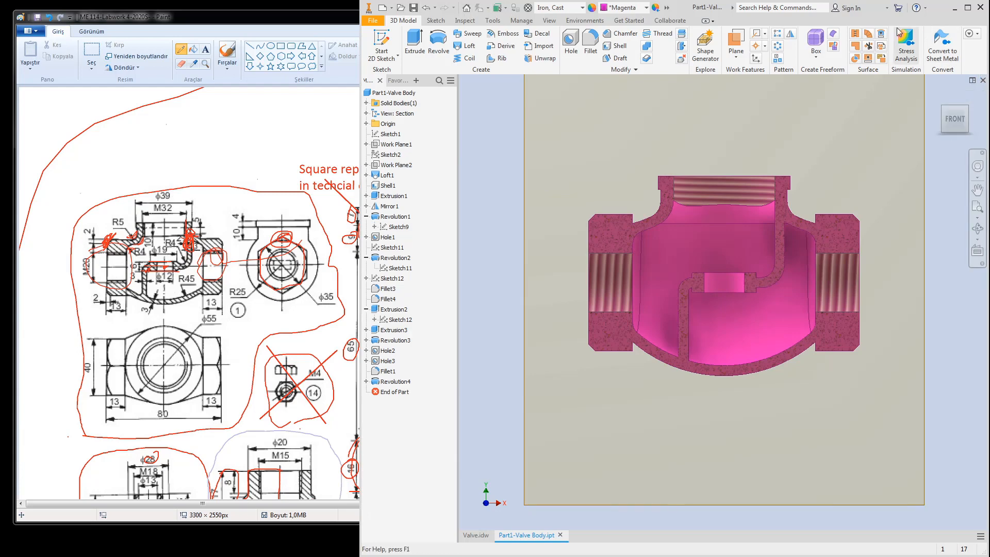
pyautogui.click(973, 80)
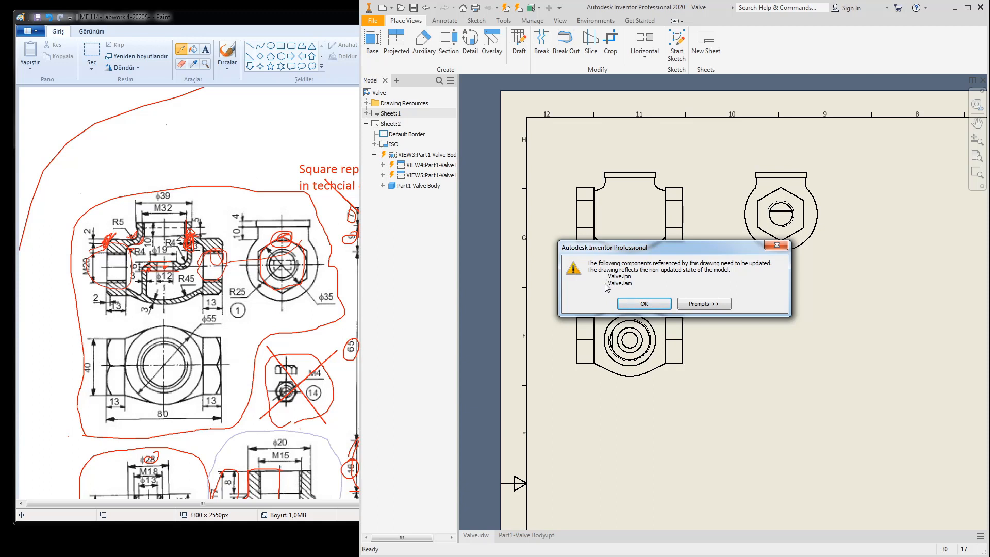
# Step: Accept the update notice so Sheet:2 refreshes to the edited valve body
pyautogui.click(644, 305)
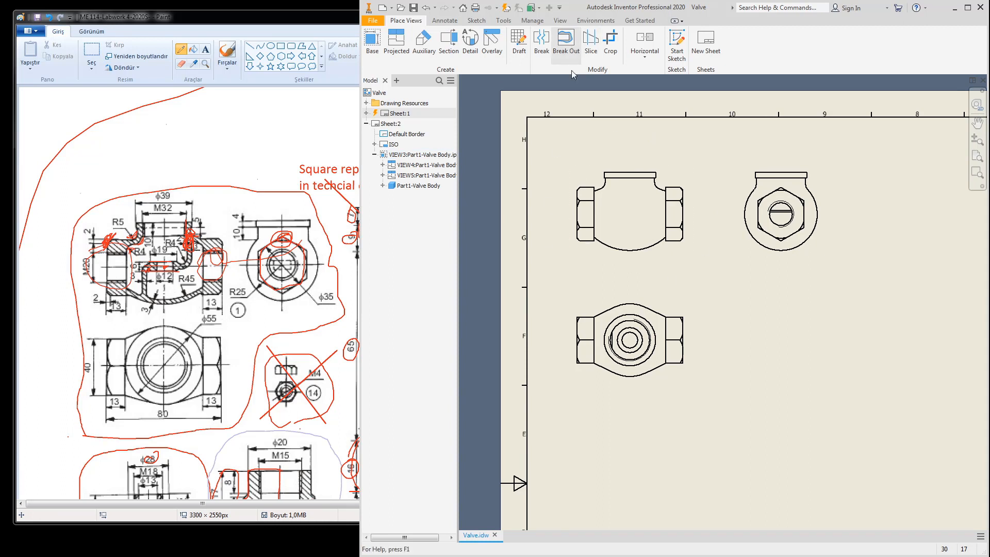
# Step: Draw a rectangle enclosing the valve body front view in Sketch1 attached to that view
pyautogui.click(476, 20)
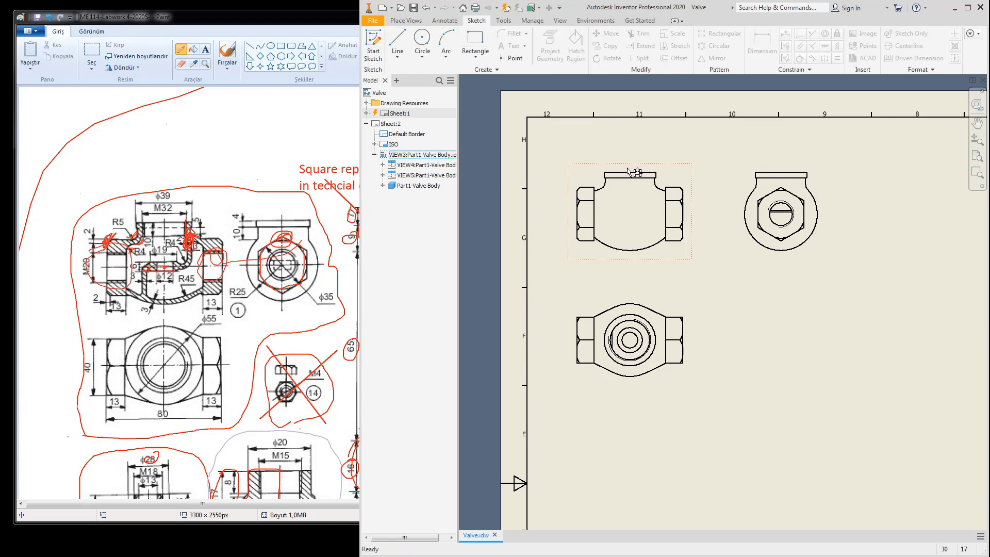
pyautogui.click(374, 44)
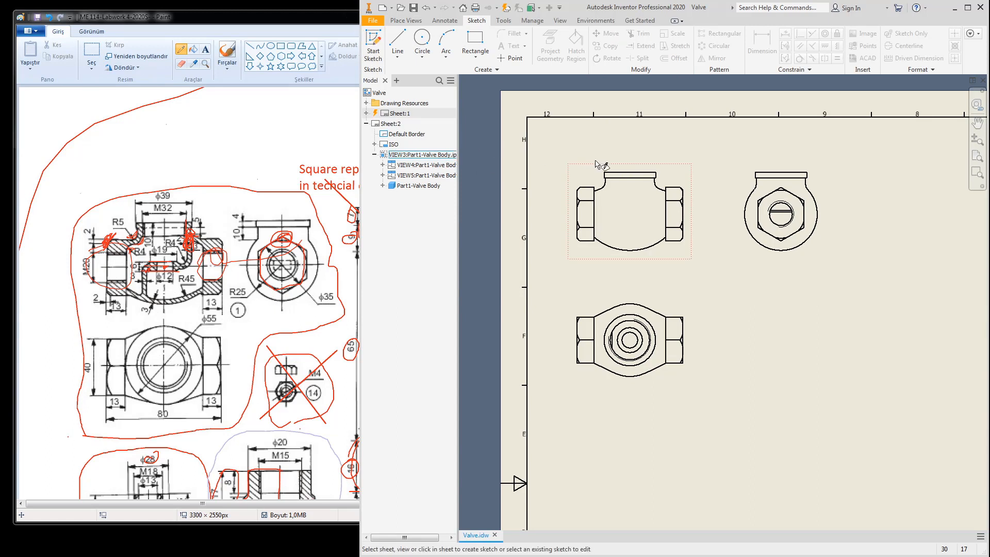
pyautogui.click(615, 171)
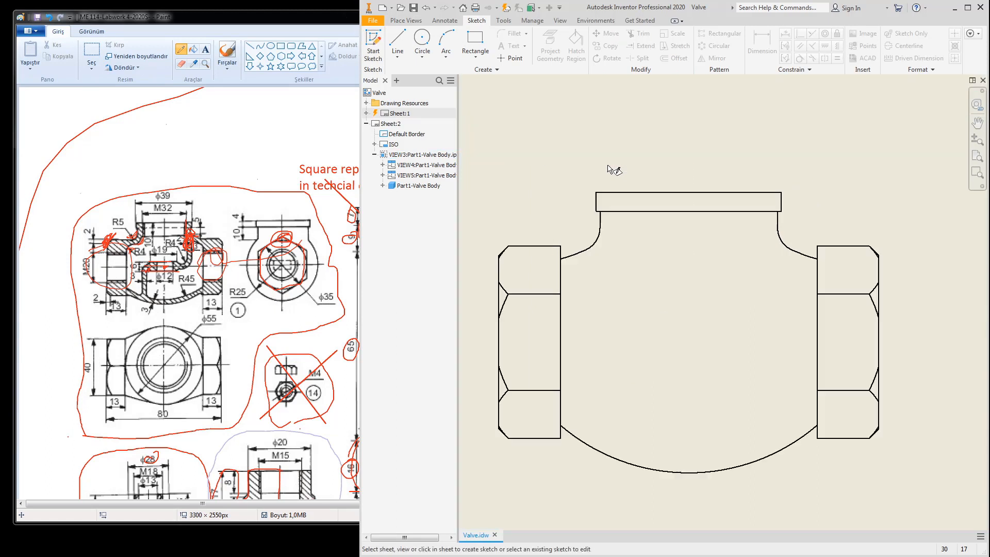
pyautogui.click(646, 164)
pyautogui.scroll(-5, 598, 186)
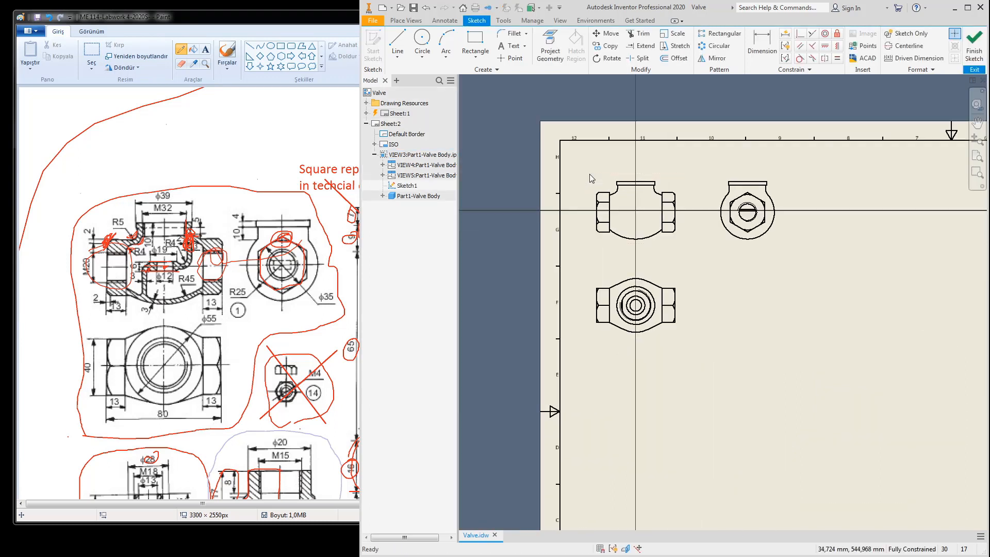
pyautogui.click(476, 41)
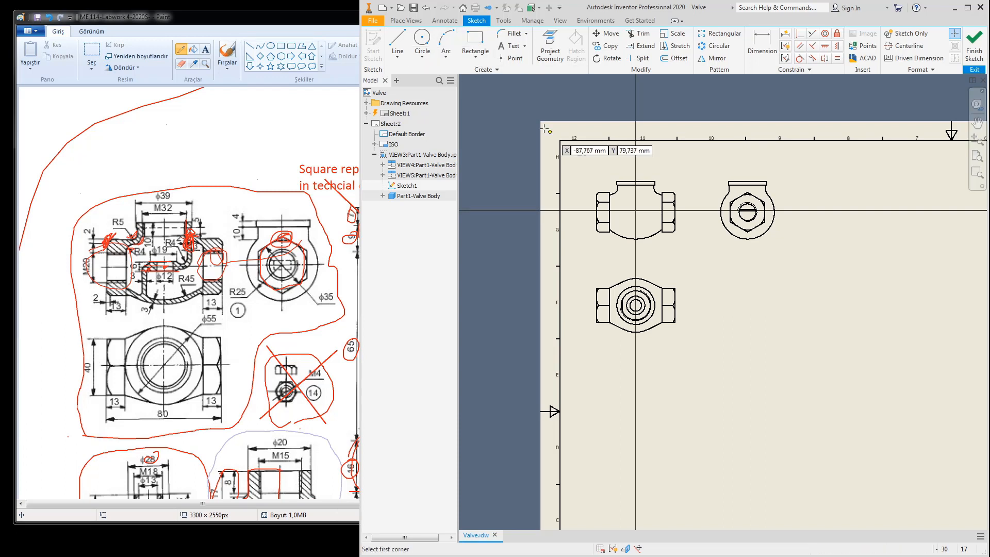
pyautogui.click(588, 170)
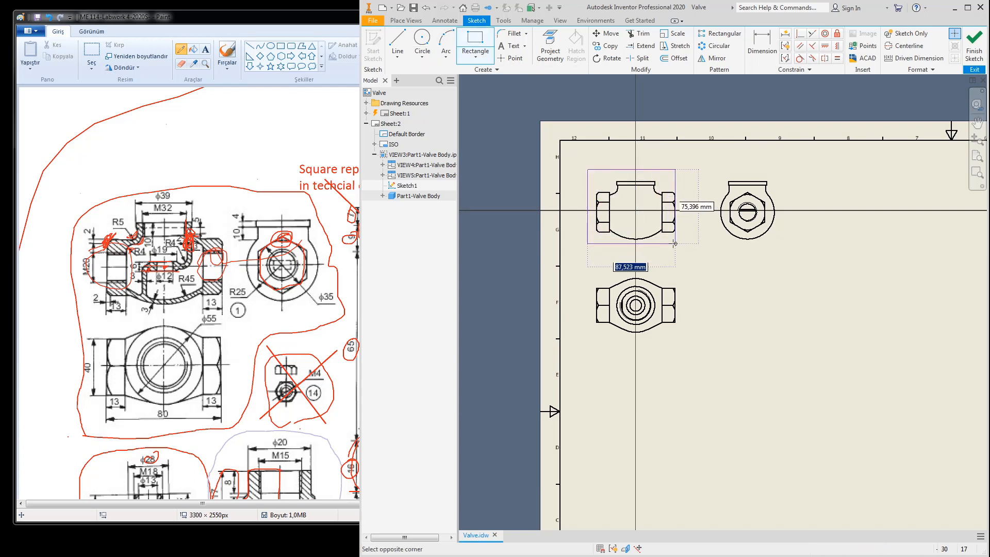
pyautogui.click(690, 248)
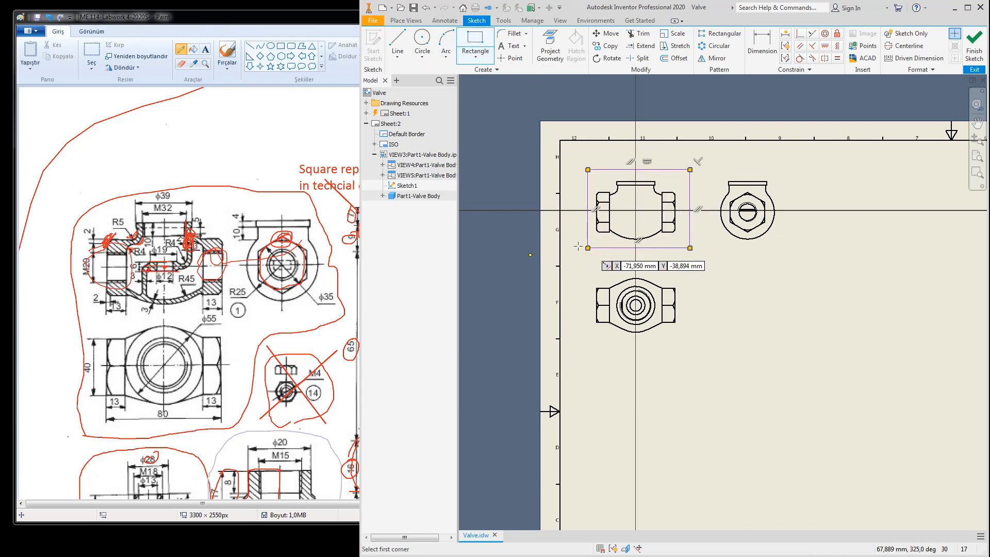
pyautogui.click(973, 43)
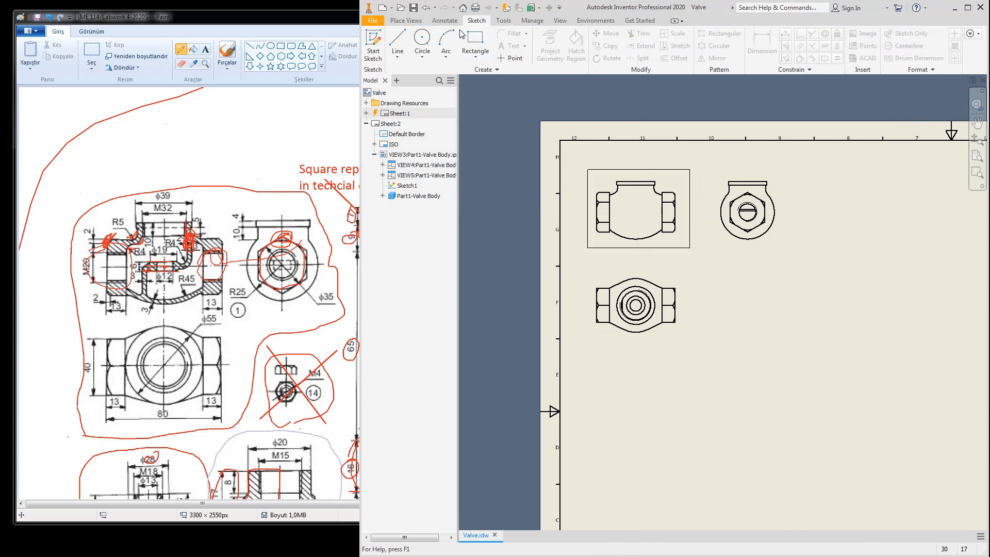
pyautogui.click(405, 21)
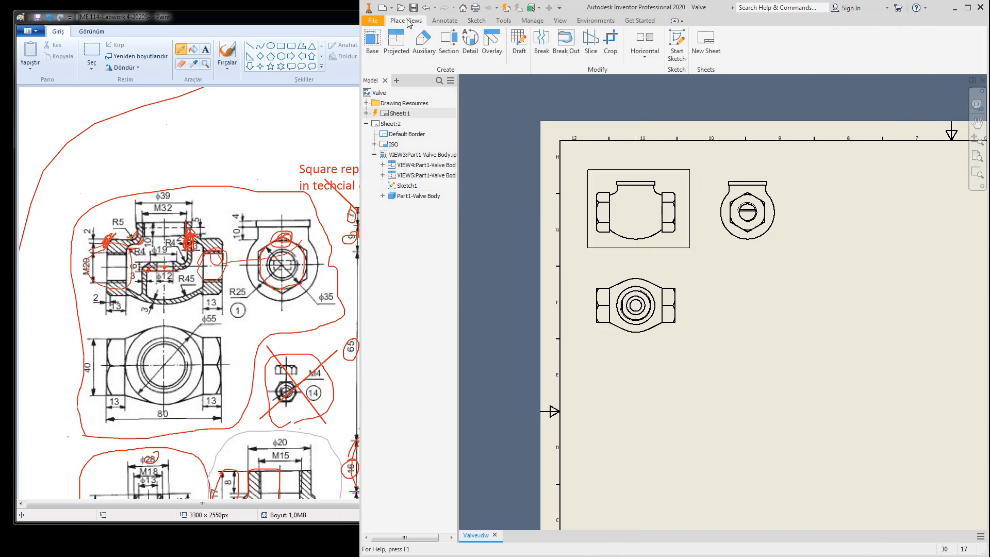
# Step: Cut a Break Out through the front view using the sketch rectangle, with depth at the top edge
pyautogui.click(562, 44)
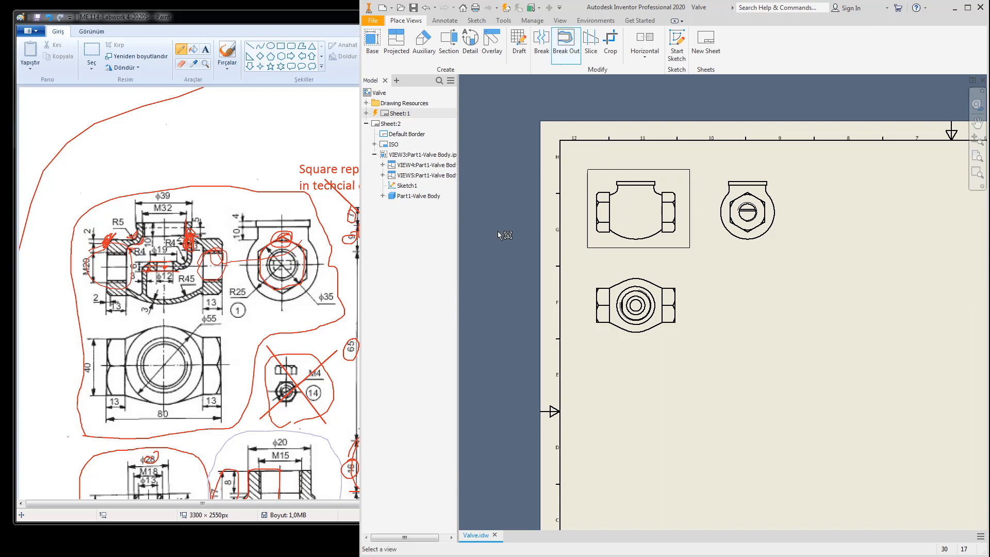
pyautogui.click(642, 184)
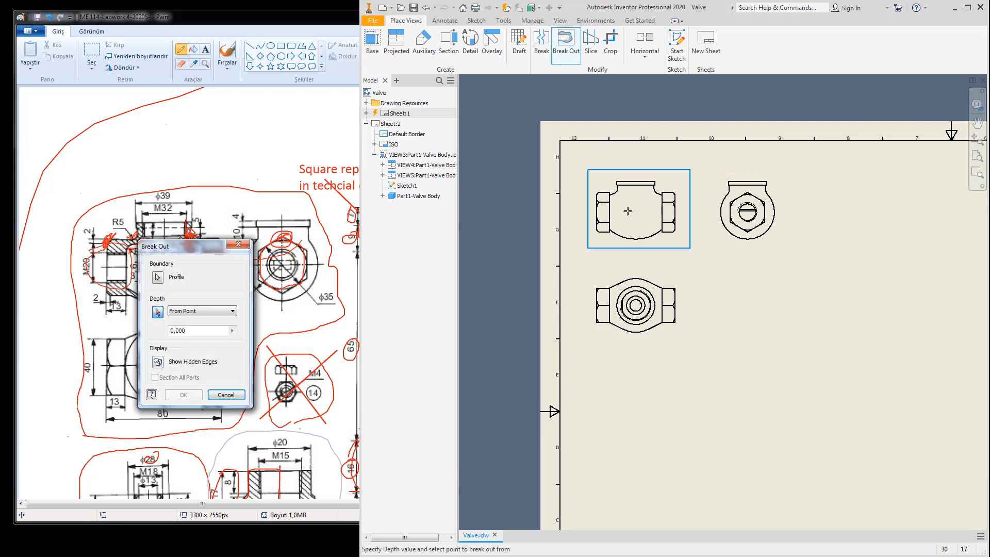
pyautogui.click(637, 183)
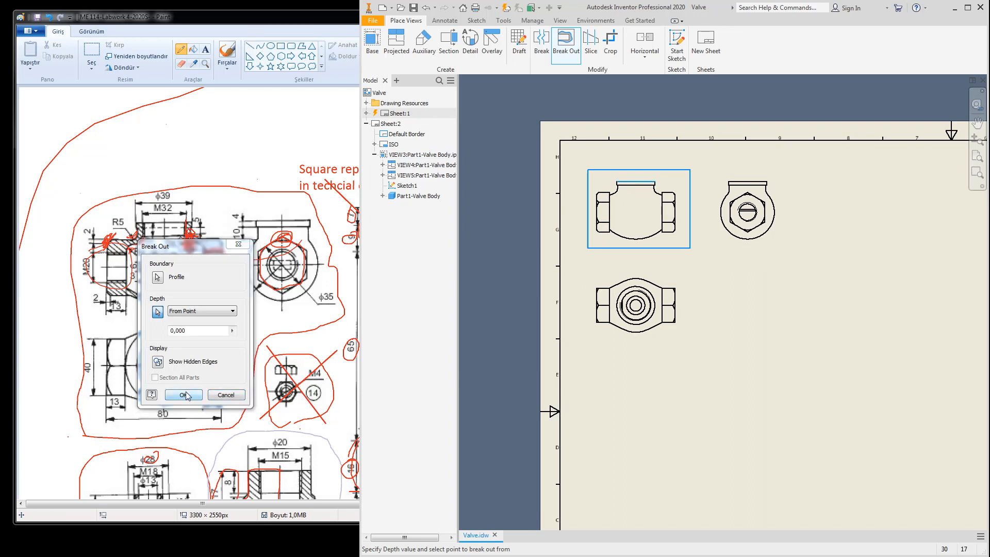
pyautogui.moveTo(195, 250)
pyautogui.mouseDown()
pyautogui.moveTo(475, 226)
pyautogui.moveTo(521, 194)
pyautogui.mouseUp()
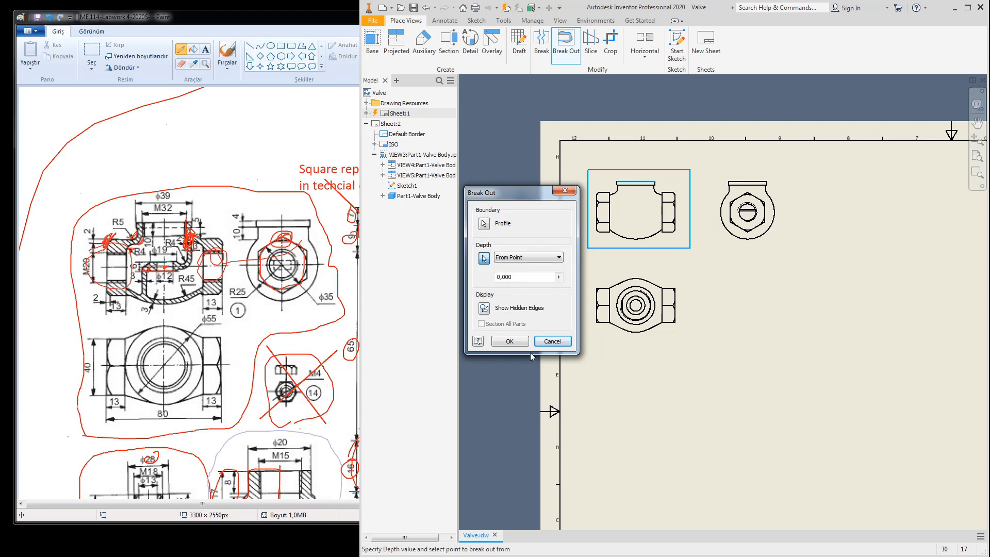
pyautogui.click(507, 341)
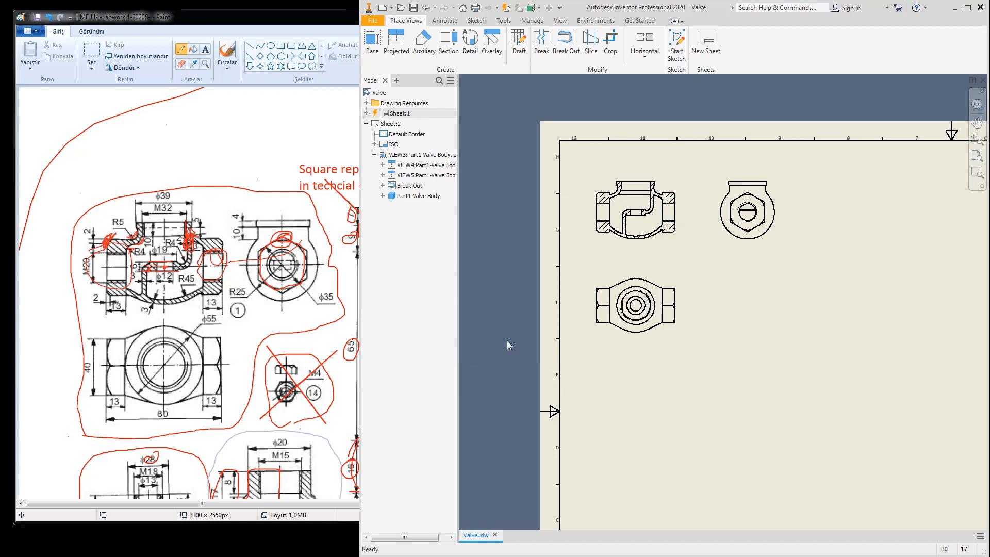
# Step: Review and confirm the section view's Display Options, then centre the hatched break-out view
pyautogui.scroll(-8, 653, 304)
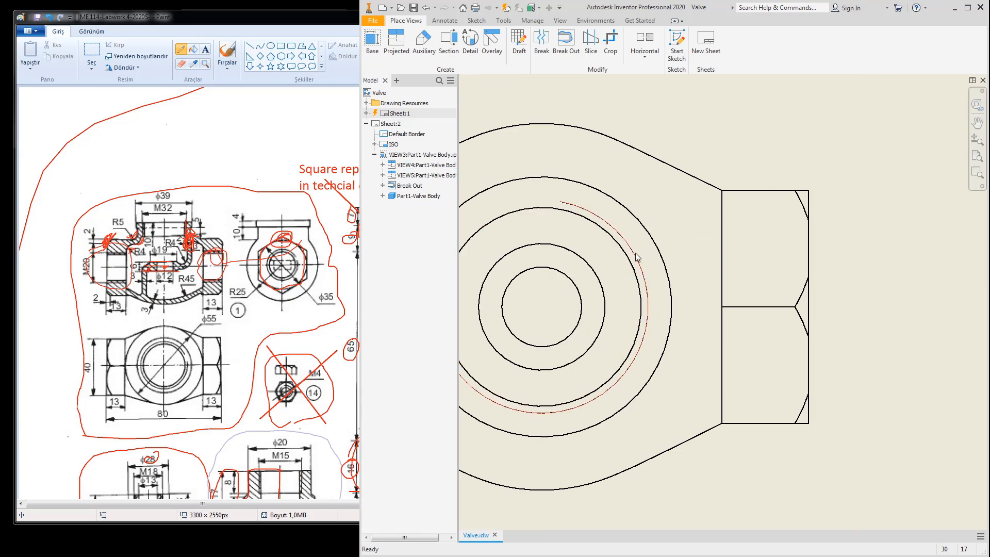
pyautogui.scroll(8, 637, 256)
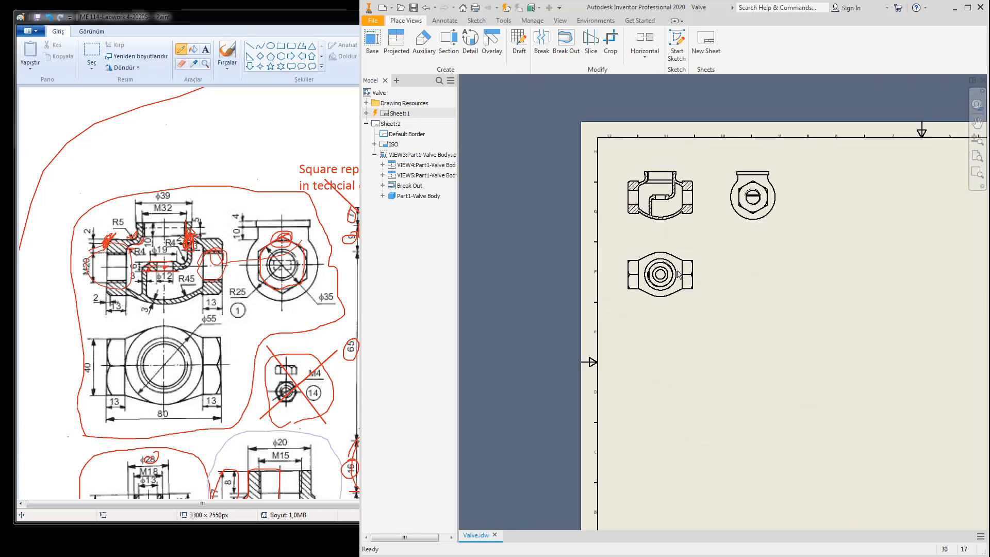
pyautogui.doubleClick(678, 224)
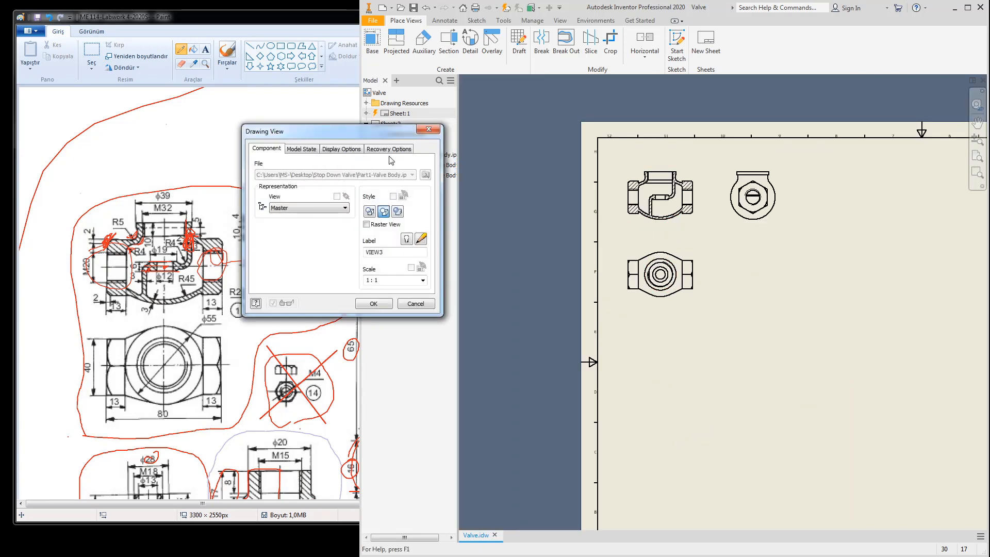
pyautogui.click(365, 150)
pyautogui.click(340, 151)
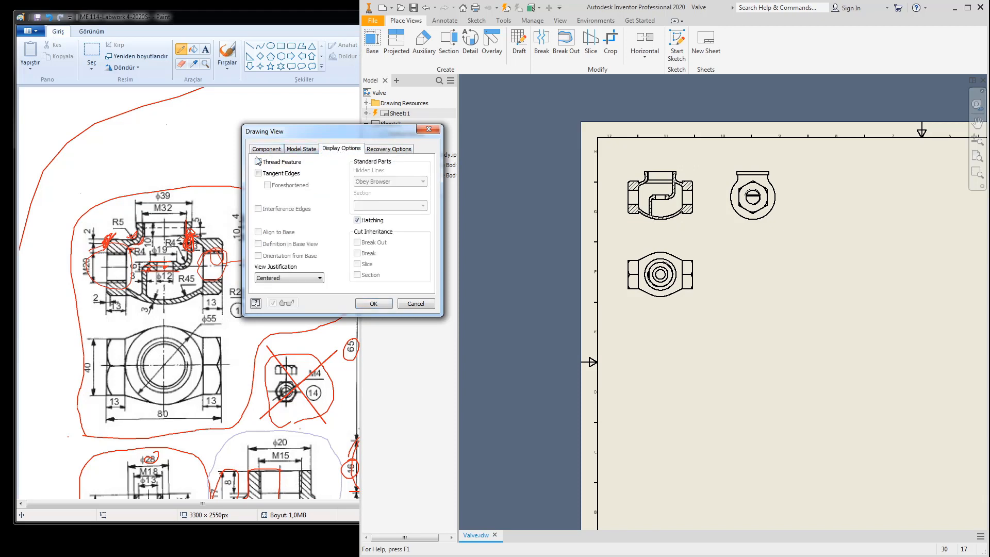
pyautogui.click(428, 129)
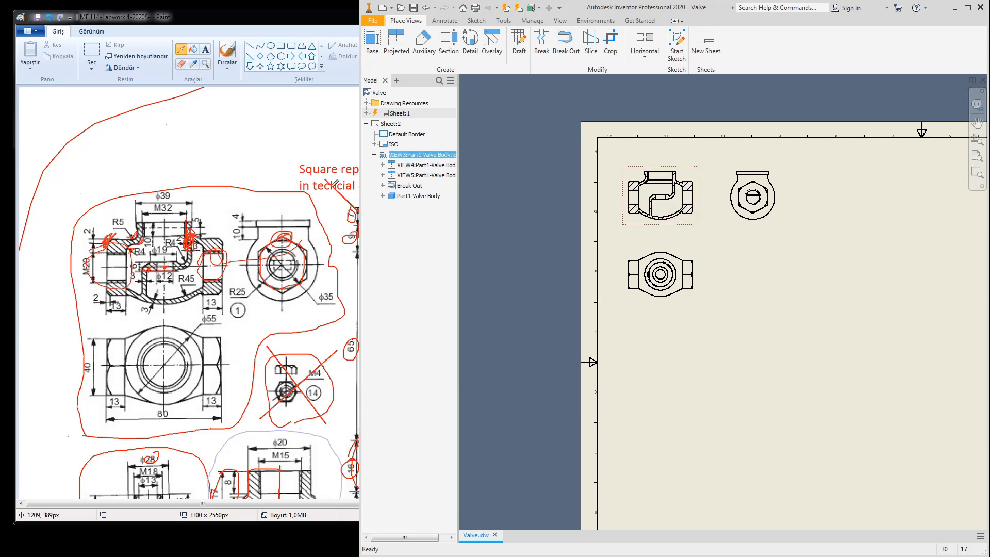
pyautogui.doubleClick(686, 227)
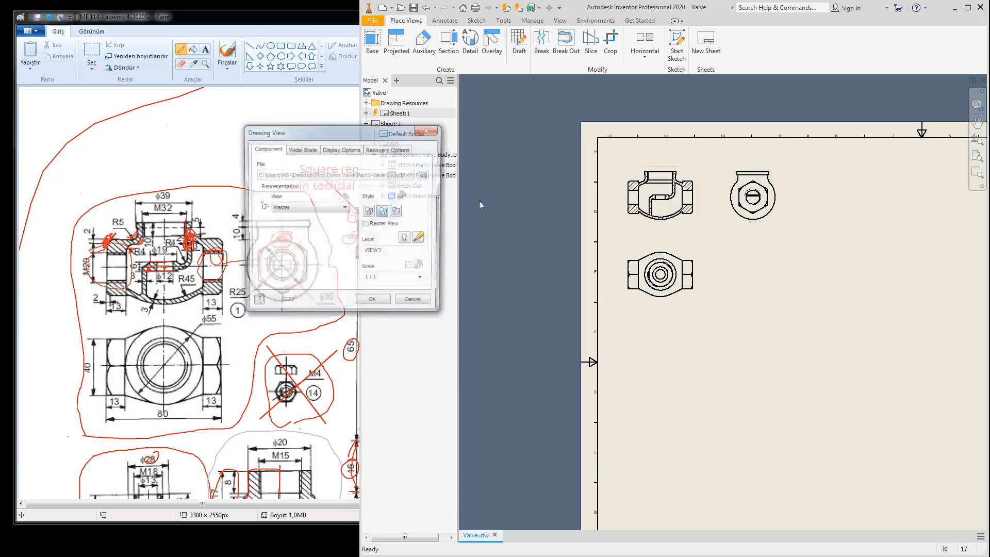
pyautogui.click(341, 149)
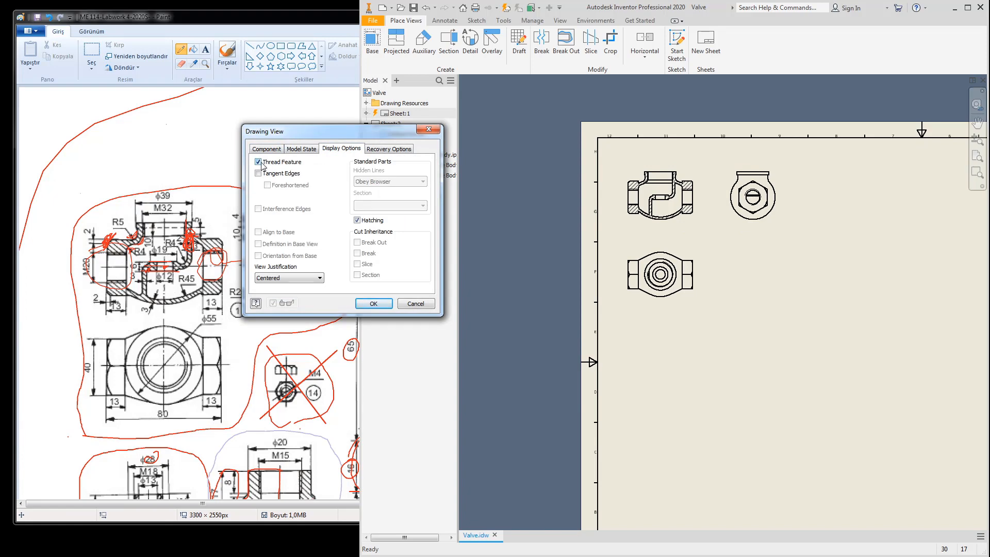
pyautogui.click(373, 304)
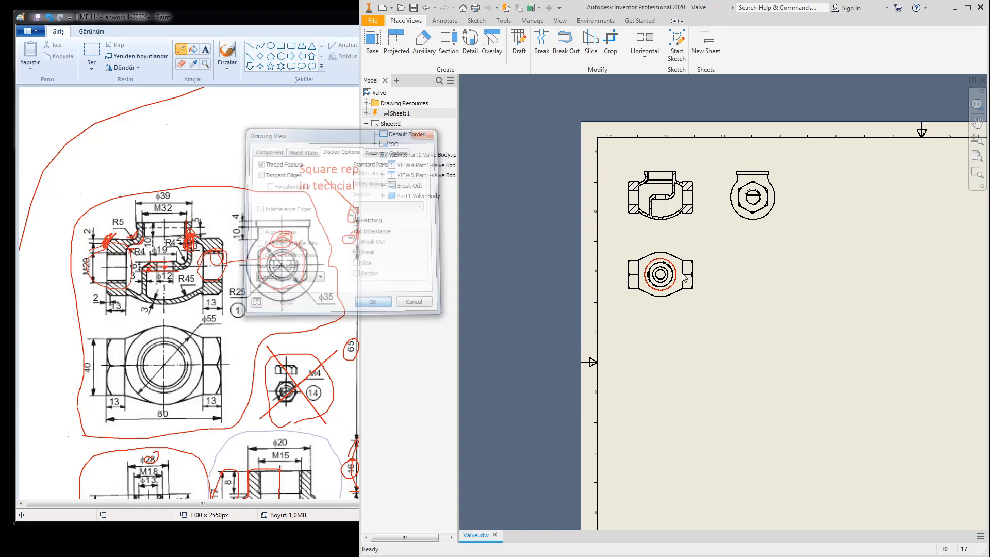
pyautogui.scroll(-5, 653, 180)
pyautogui.moveTo(687, 230)
pyautogui.mouseDown(button='middle')
pyautogui.moveTo(672, 261)
pyautogui.moveTo(710, 250)
pyautogui.mouseUp(button='middle')
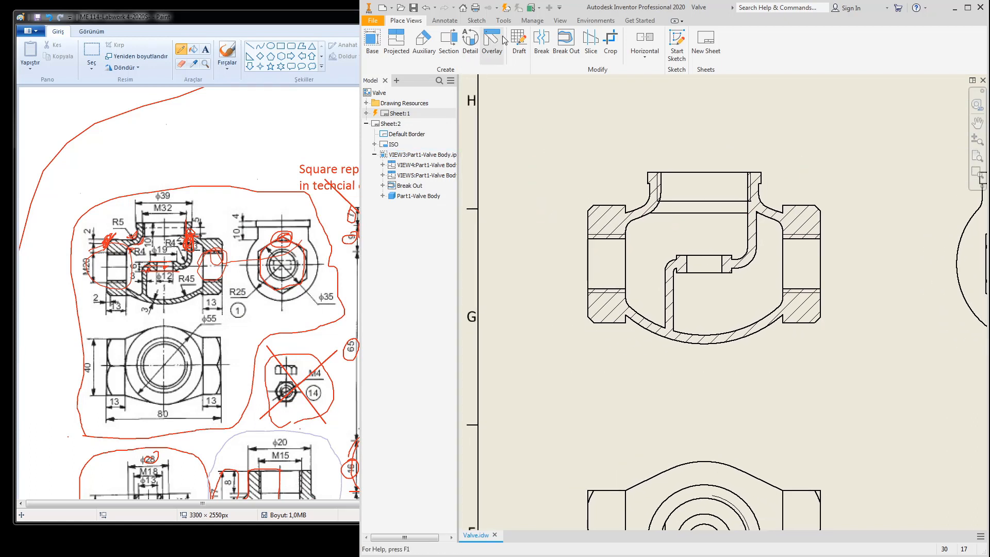
# Step: Add a vertical bisector centerline through the top opening and extend its lower end
pyautogui.click(438, 21)
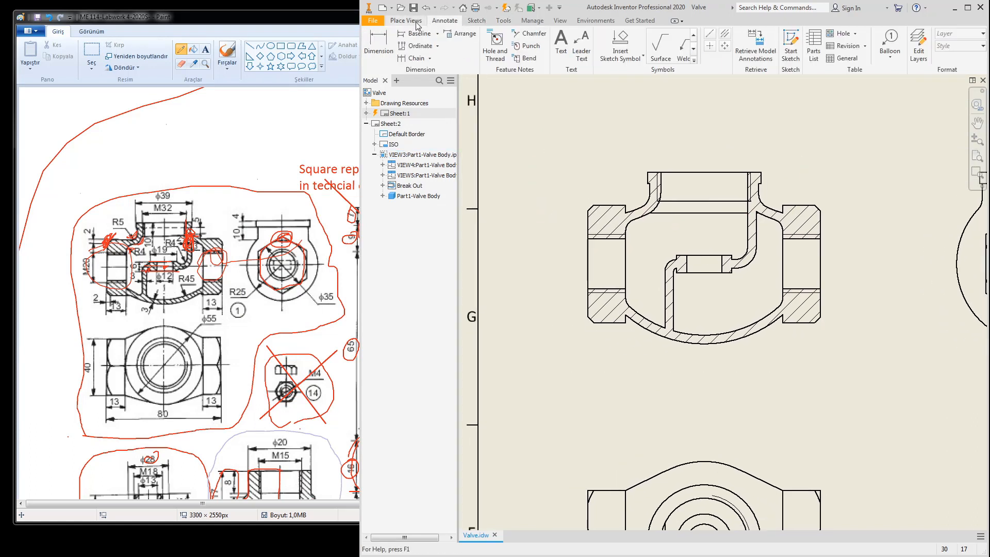
pyautogui.click(725, 36)
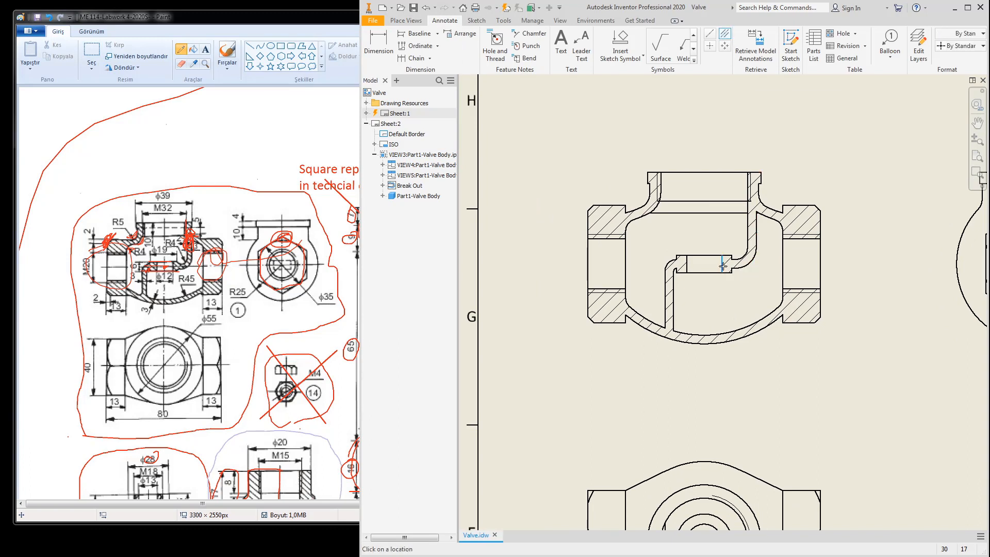
pyautogui.click(687, 265)
pyautogui.press('Escape')
pyautogui.moveTo(704, 304); pyautogui.dragTo(702, 337)
pyautogui.press('Escape')
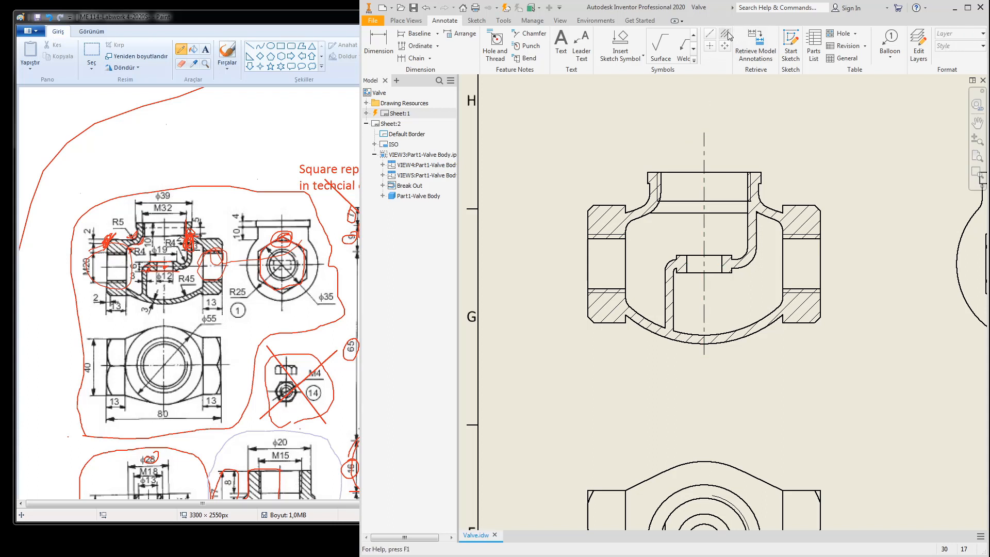
# Step: Add a horizontal bisector centerline through the side bore and lengthen its right end
pyautogui.click(724, 36)
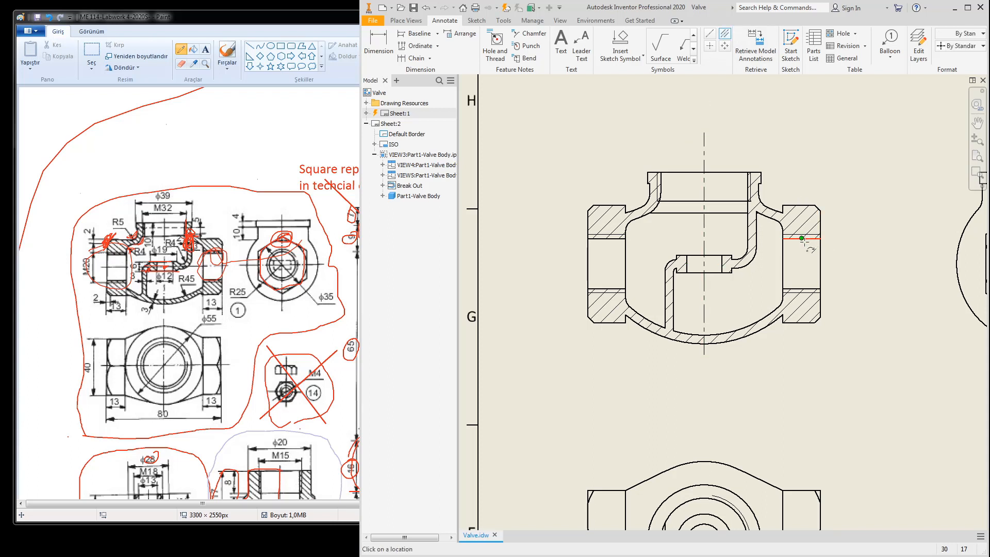
pyautogui.click(802, 238)
pyautogui.click(802, 289)
pyautogui.press('Escape')
pyautogui.click(576, 264)
pyautogui.moveTo(845, 264); pyautogui.dragTo(848, 265)
pyautogui.scroll(-5, 826, 282)
pyautogui.moveTo(837, 299); pyautogui.dragTo(779, 277, button='middle')
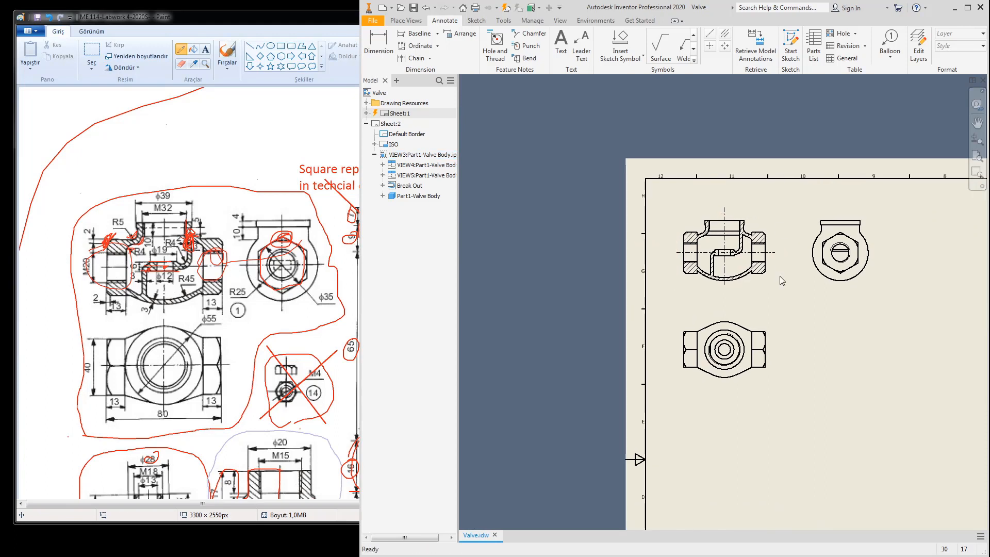
# Step: Place a center mark on the side view's circle
pyautogui.click(709, 45)
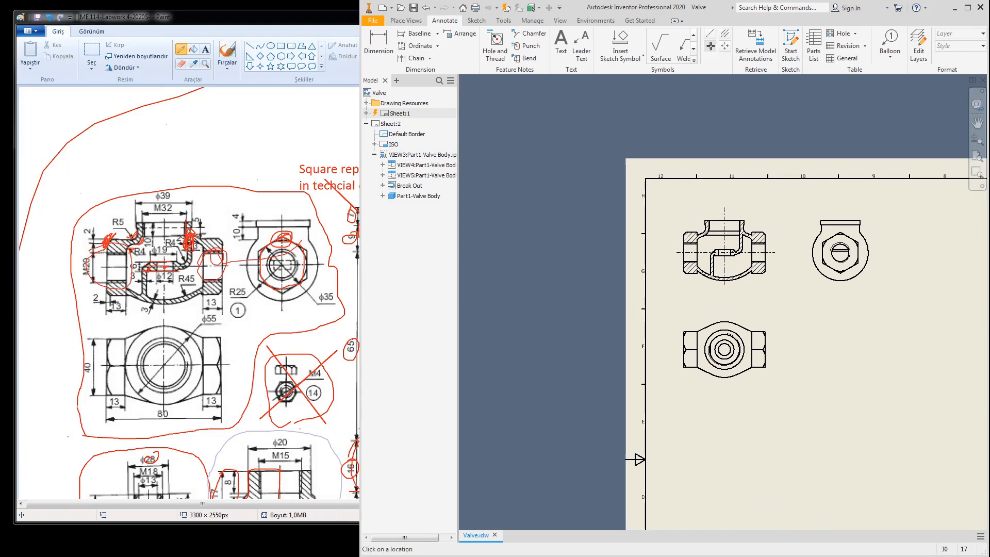
pyautogui.click(863, 248)
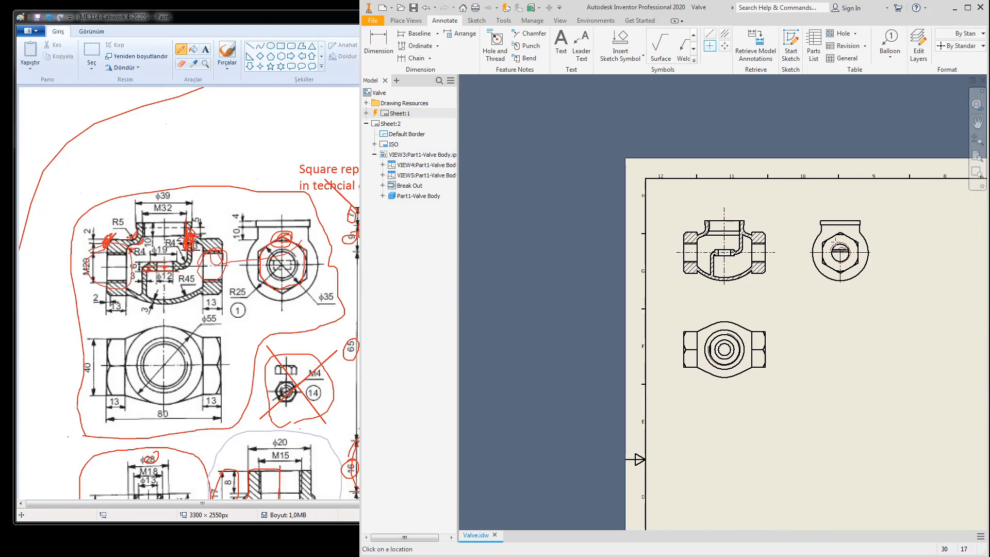
pyautogui.scroll(3, 841, 252)
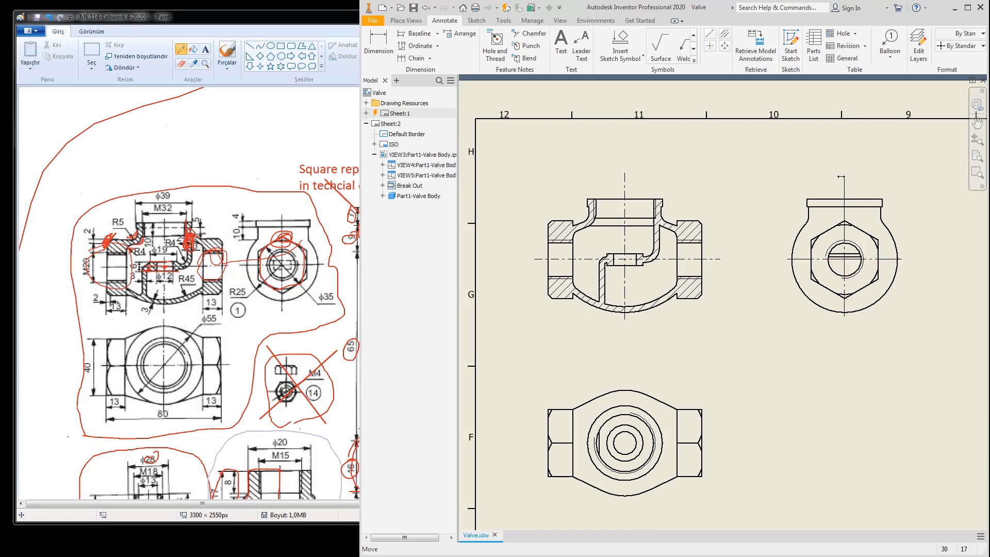
pyautogui.press('Escape')
pyautogui.scroll(-8, 768, 302)
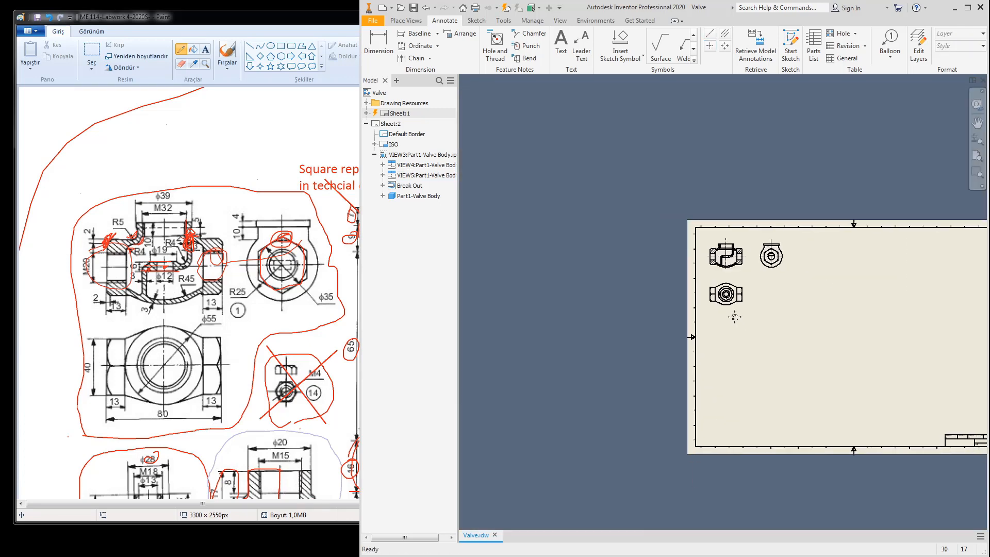
pyautogui.scroll(4, 750, 306)
pyautogui.scroll(3, 691, 228)
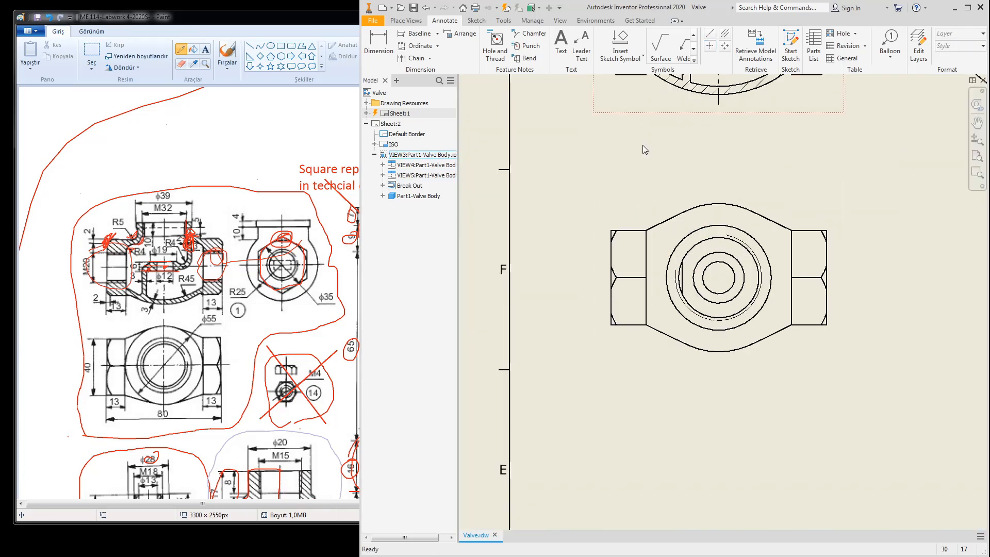
# Step: Place a center mark on the top view's circle and stretch its lines up, right and left
pyautogui.click(710, 46)
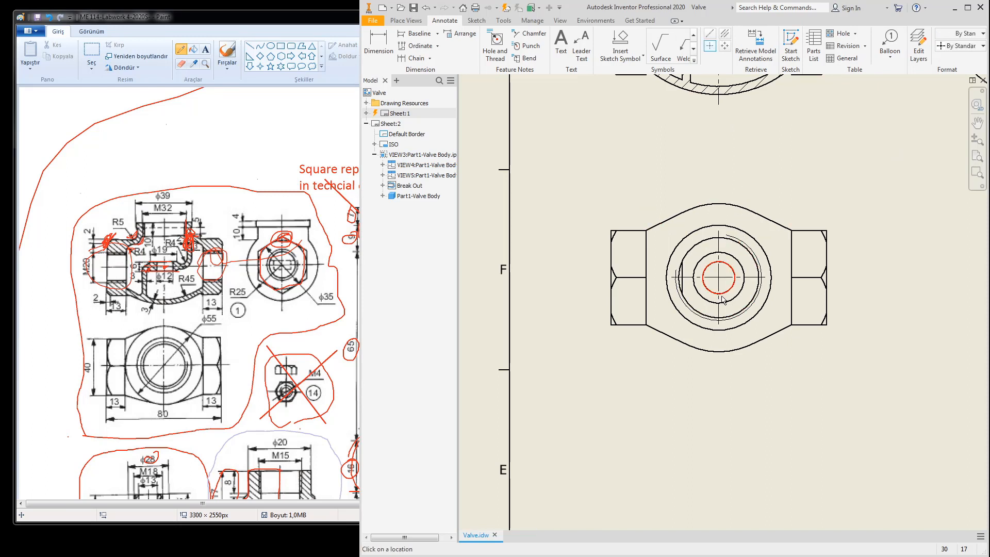
pyautogui.click(738, 248)
pyautogui.press('Escape')
pyautogui.moveTo(718, 230); pyautogui.dragTo(718, 185)
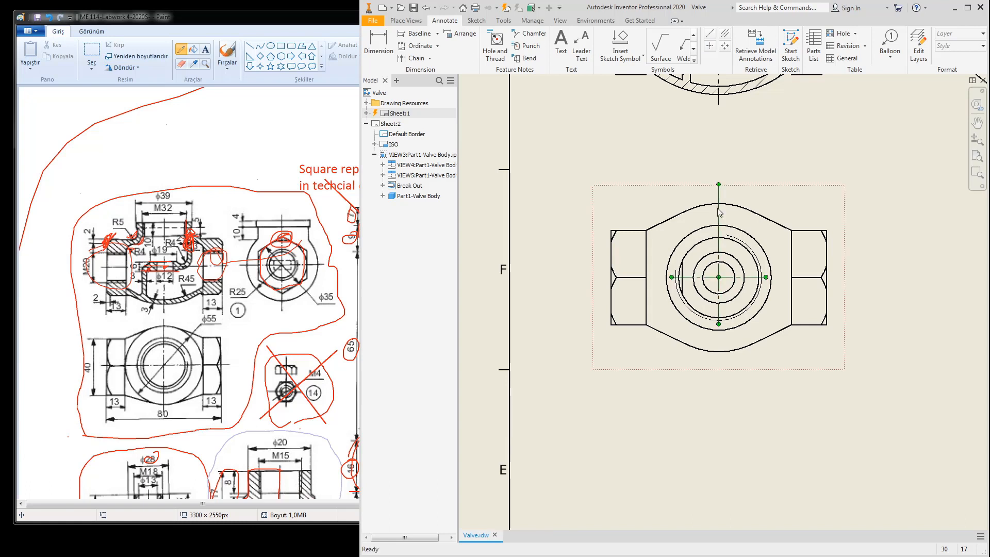
pyautogui.moveTo(766, 278); pyautogui.dragTo(847, 278)
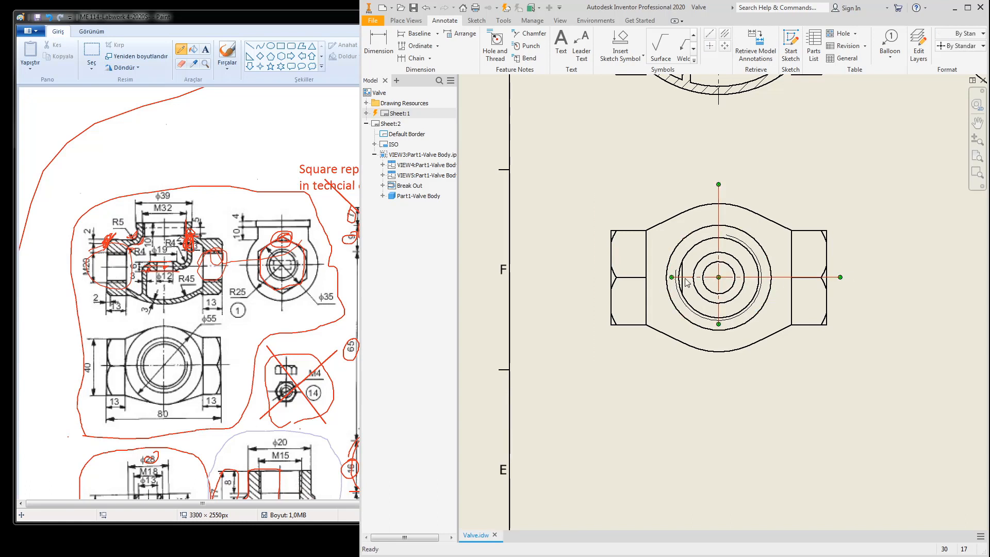
pyautogui.moveTo(671, 277); pyautogui.dragTo(572, 278)
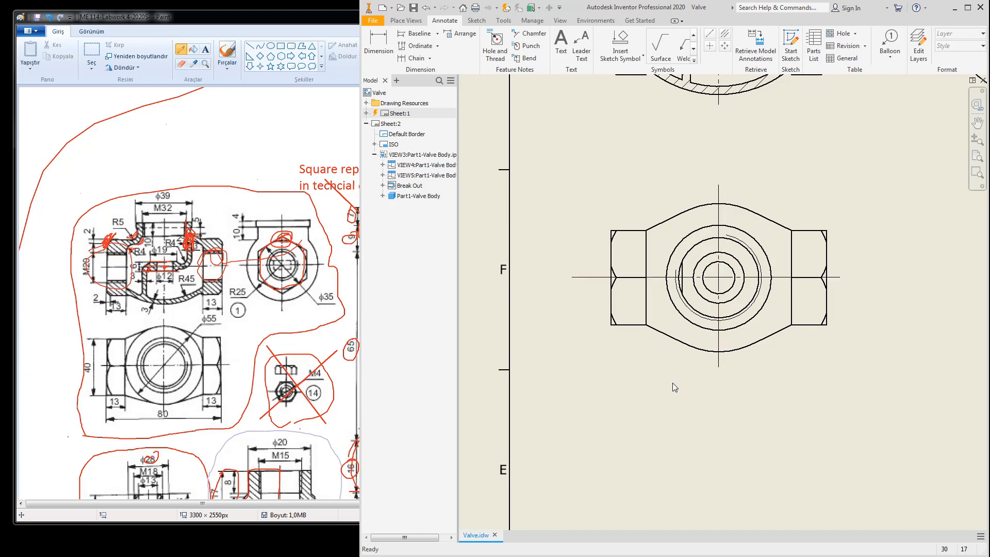
# Step: Pan to frame all three views, briefly starting and cancelling model dimension retrieval
pyautogui.scroll(3, 722, 303)
pyautogui.moveTo(731, 308); pyautogui.dragTo(706, 308, button='middle')
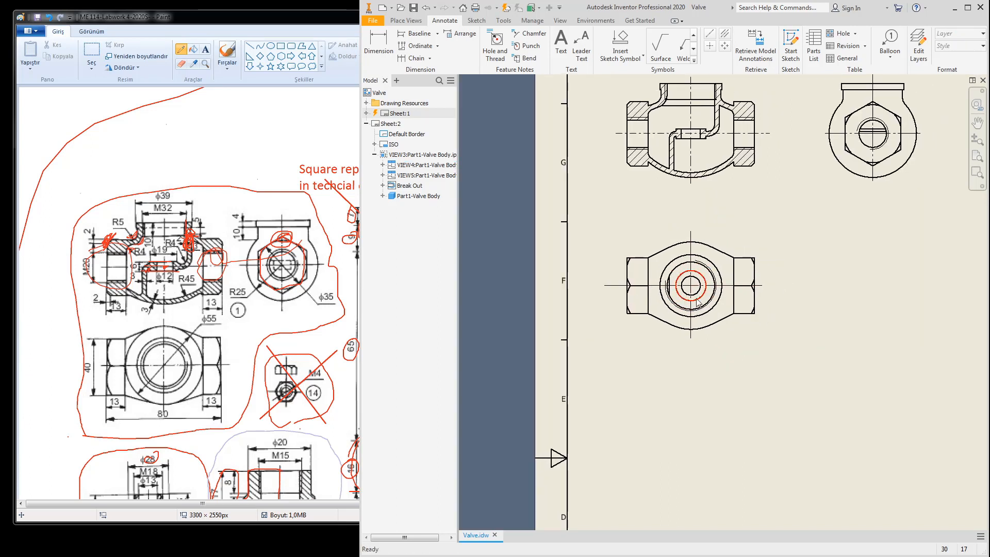
pyautogui.moveTo(779, 266); pyautogui.dragTo(732, 335, button='middle')
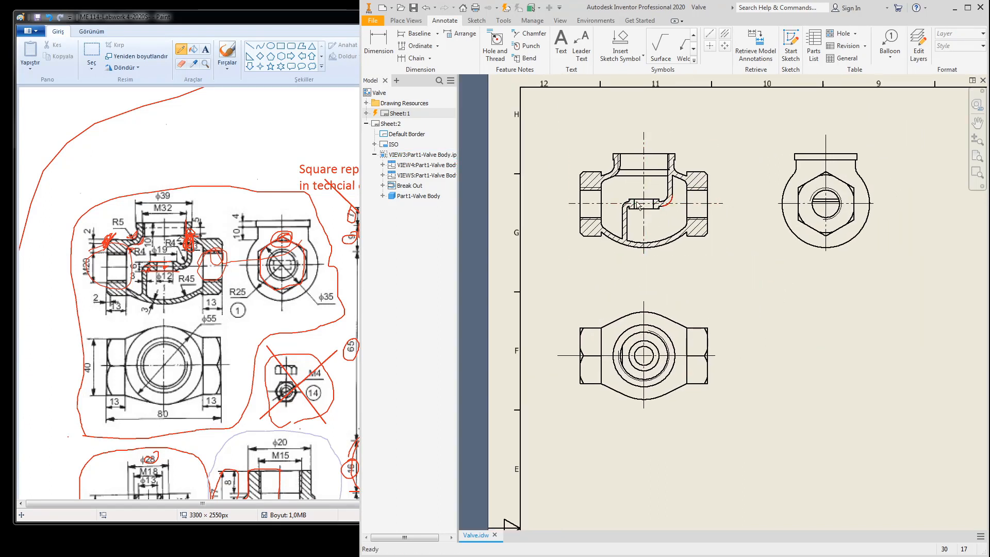
pyautogui.click(759, 45)
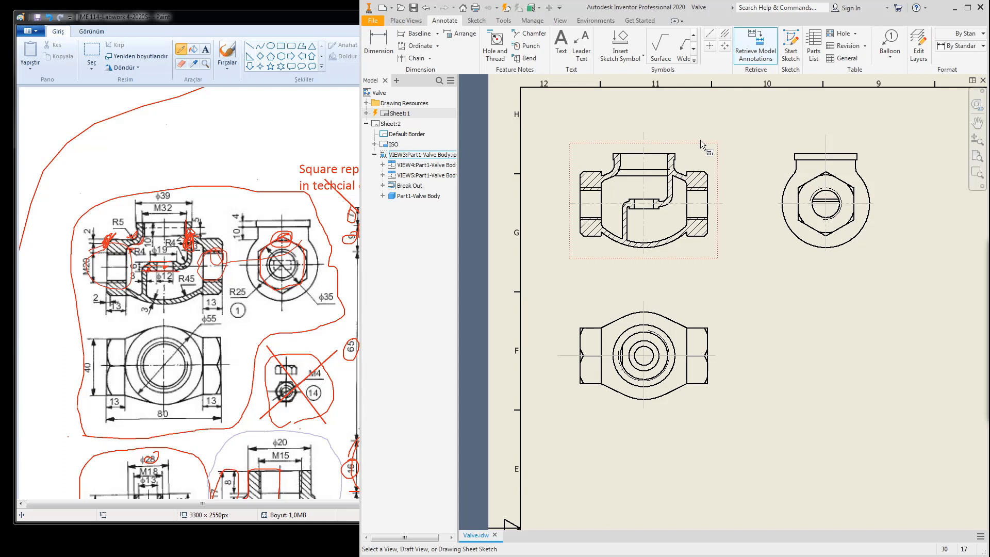
pyautogui.press('Escape')
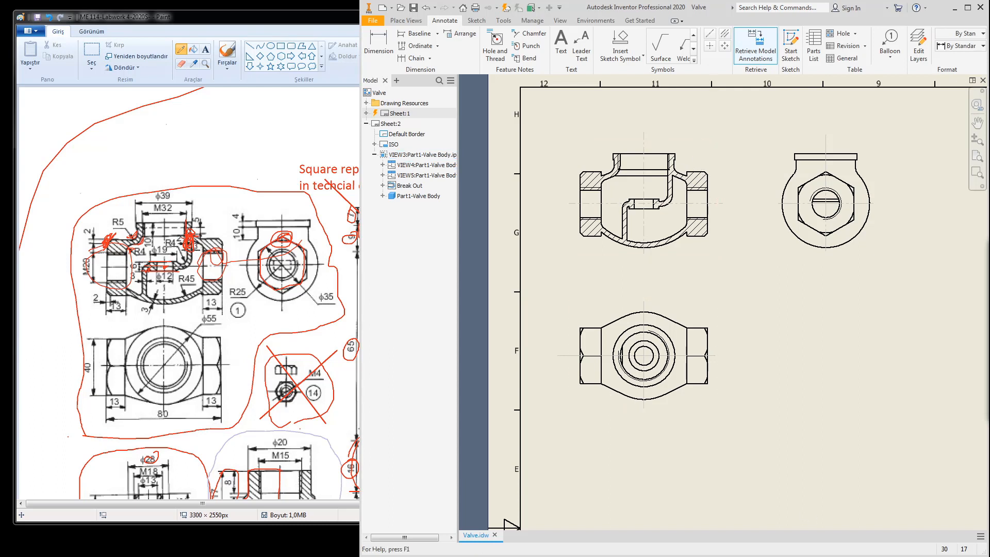
# Step: Retrieve model dimensions (Ø39, Ø29.835, Ø17.294) into the section view and Ø55 diameters into the top view
pyautogui.click(763, 46)
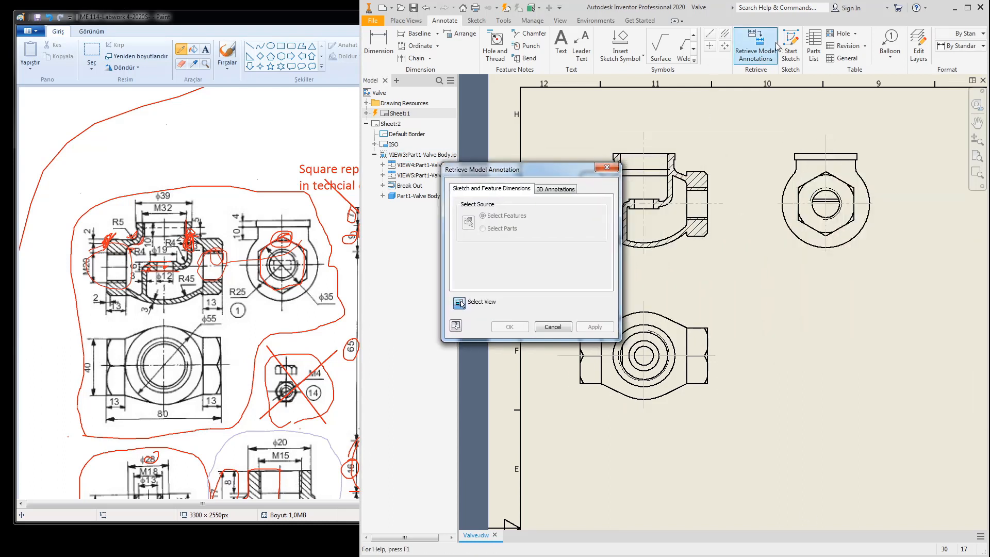
pyautogui.moveTo(781, 272); pyautogui.dragTo(859, 290, button='middle')
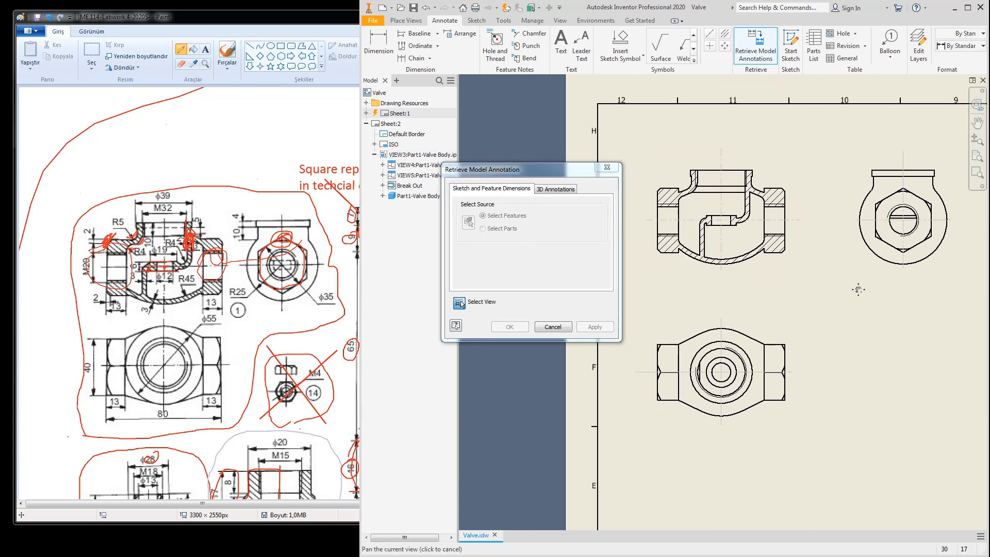
pyautogui.click(774, 273)
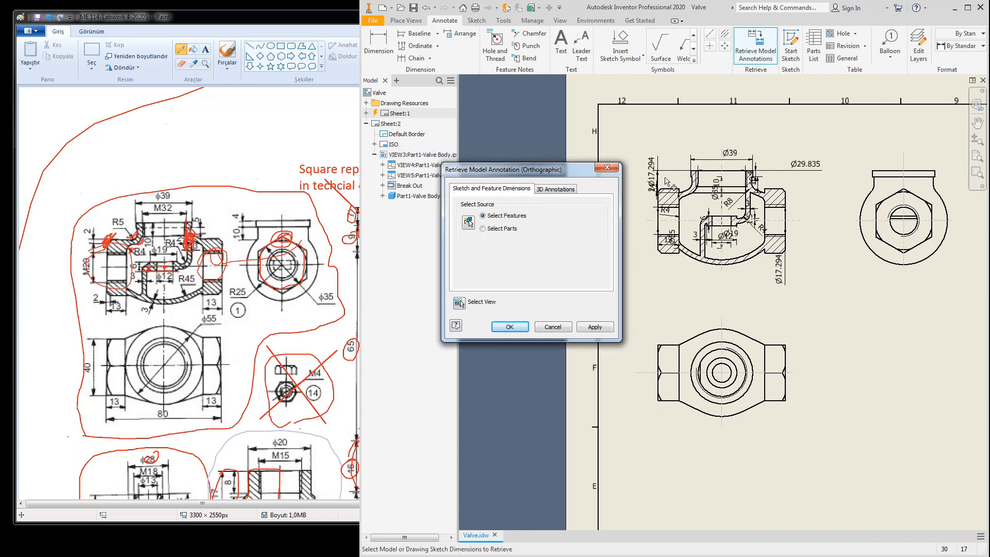
pyautogui.click(586, 327)
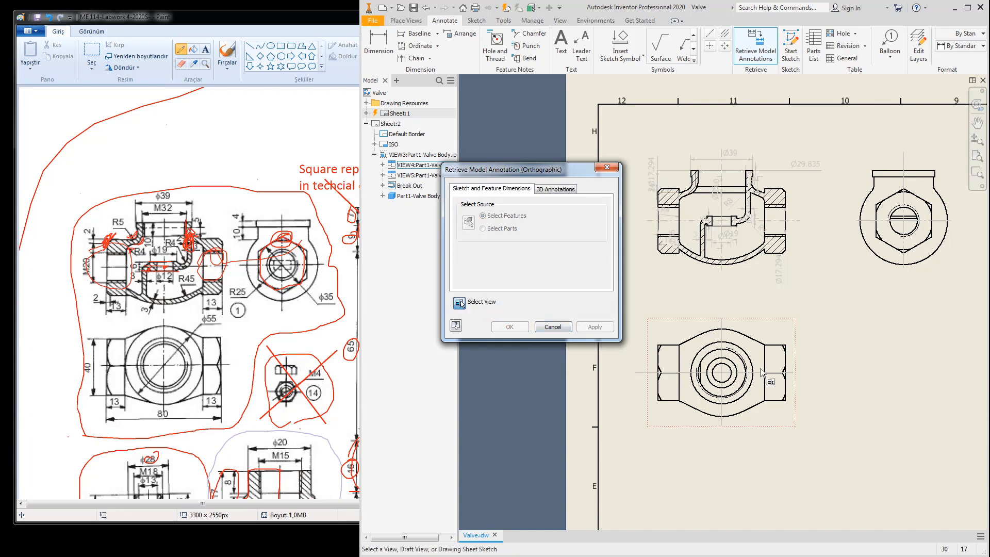
pyautogui.click(888, 261)
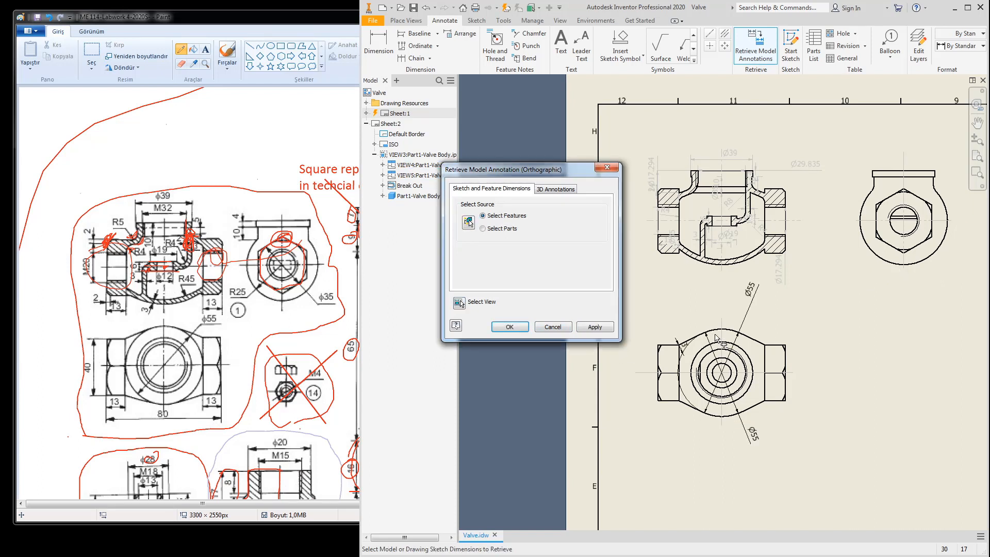
pyautogui.click(596, 326)
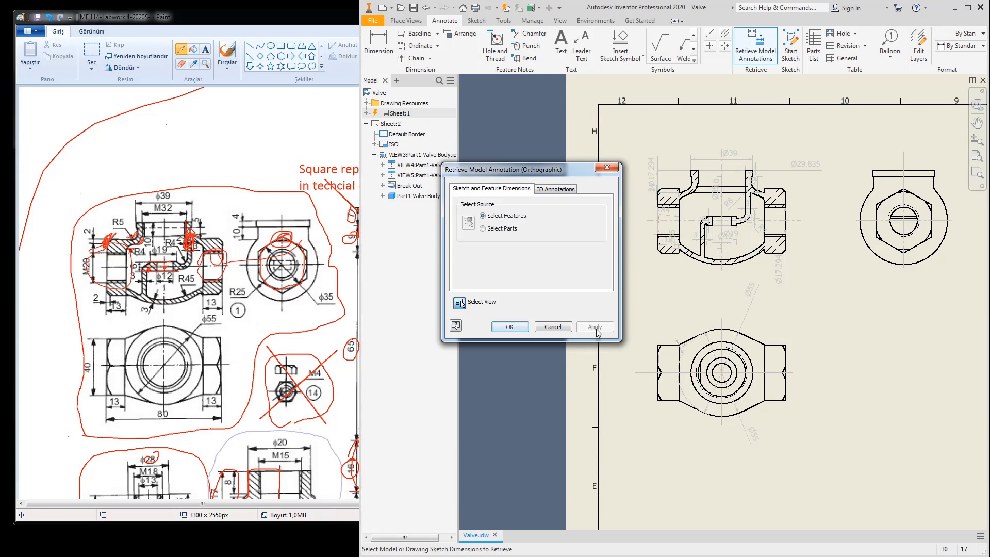
pyautogui.click(553, 327)
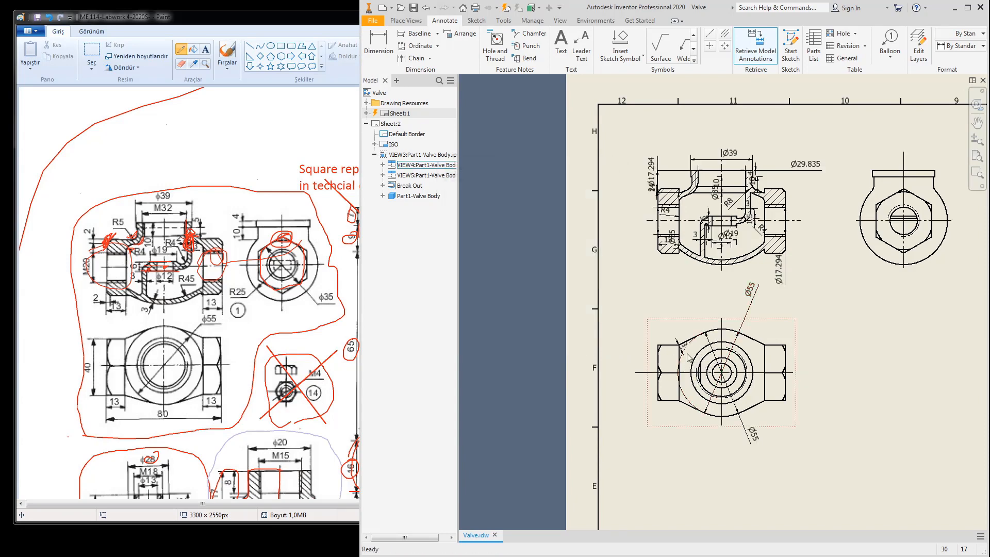
# Step: Move the upper Ø55 dimension closer to the view and delete the duplicate lower Ø55
pyautogui.scroll(3, 686, 351)
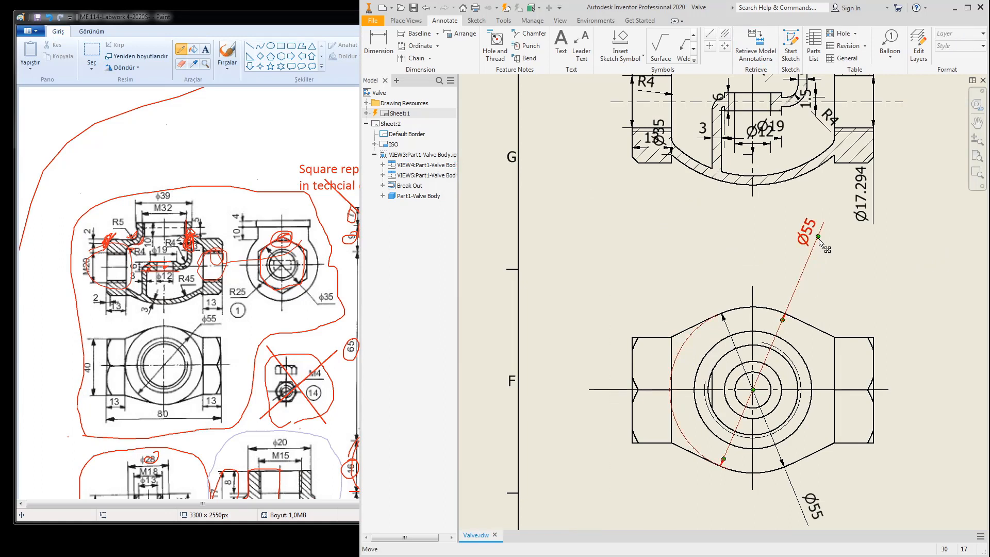
pyautogui.moveTo(819, 242); pyautogui.dragTo(811, 303)
pyautogui.scroll(-2, 815, 354)
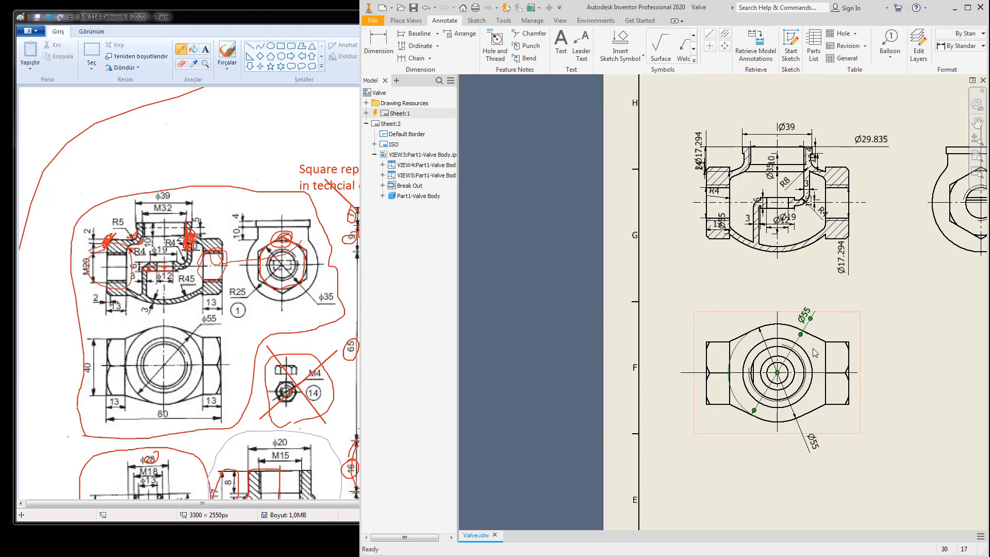
pyautogui.moveTo(814, 353); pyautogui.dragTo(765, 275, button='middle')
pyautogui.click(763, 365)
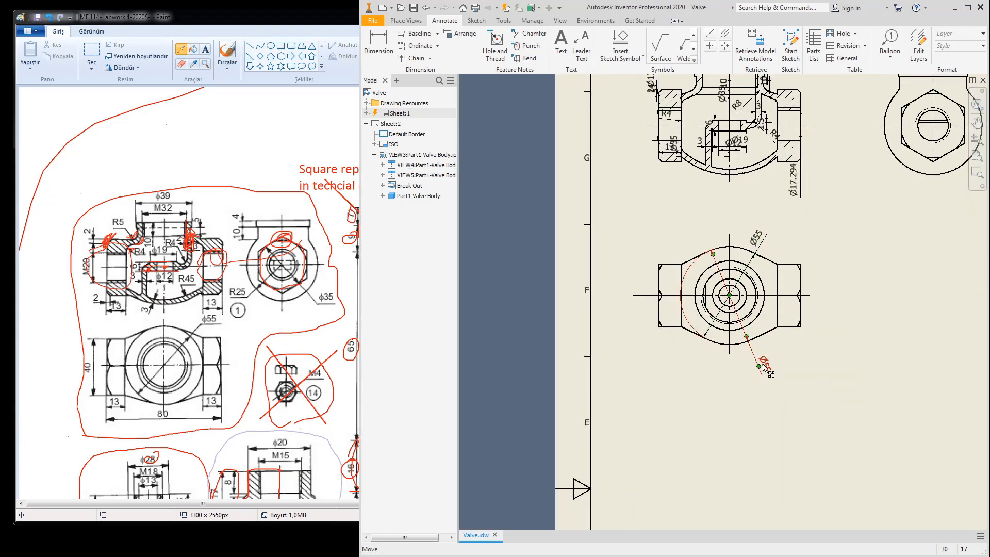
pyautogui.press('Delete')
# Step: Delete a Ø17.294 dimension and reposition the 6 dimension in the section view
pyautogui.moveTo(790, 212); pyautogui.dragTo(792, 311, button='middle')
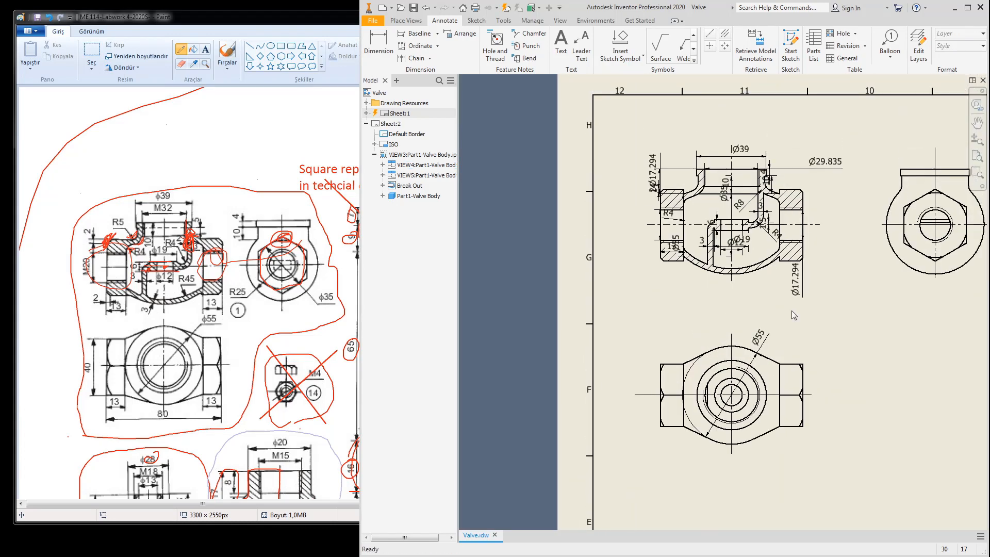
pyautogui.scroll(5, 791, 311)
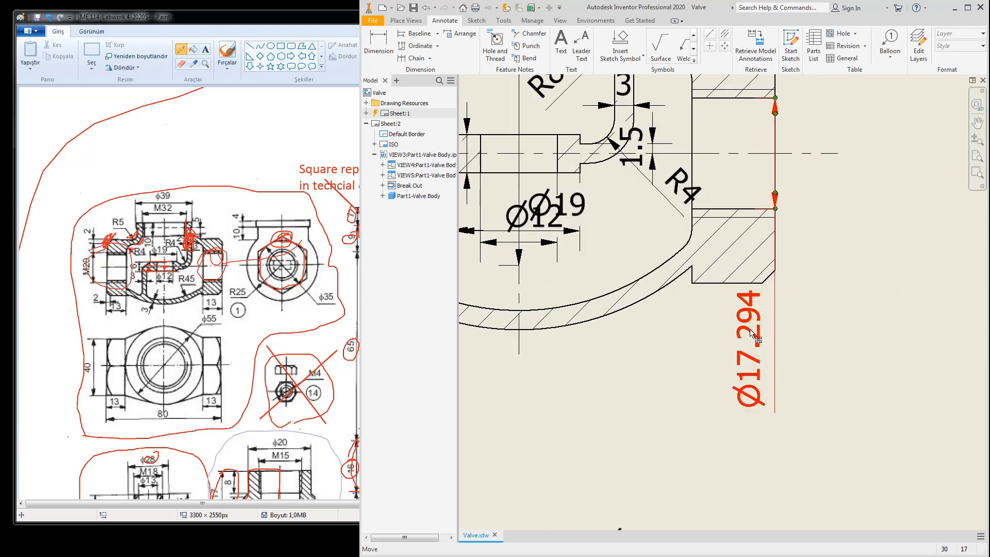
pyautogui.press('Delete')
pyautogui.scroll(-3, 753, 338)
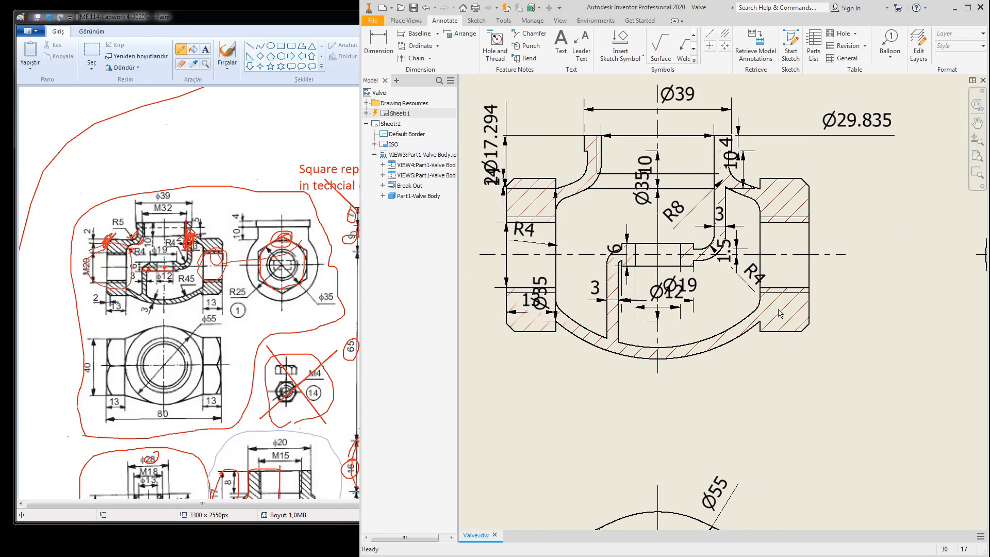
pyautogui.scroll(4, 744, 308)
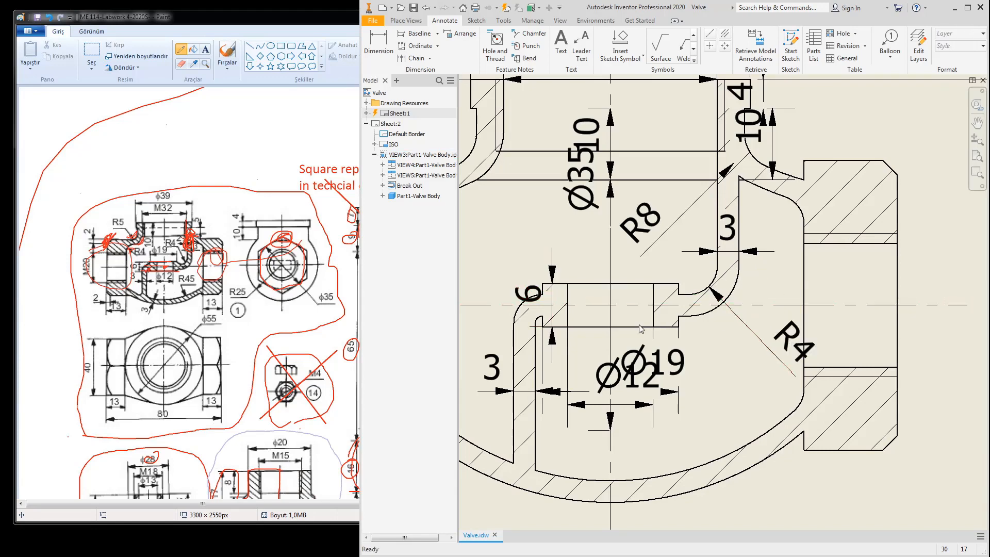
pyautogui.moveTo(525, 301); pyautogui.dragTo(626, 300, button='middle')
pyautogui.moveTo(626, 301); pyautogui.dragTo(593, 308)
# Step: Delete the left R4 dimension and the remaining Ø17.294 dimension
pyautogui.scroll(-3, 585, 344)
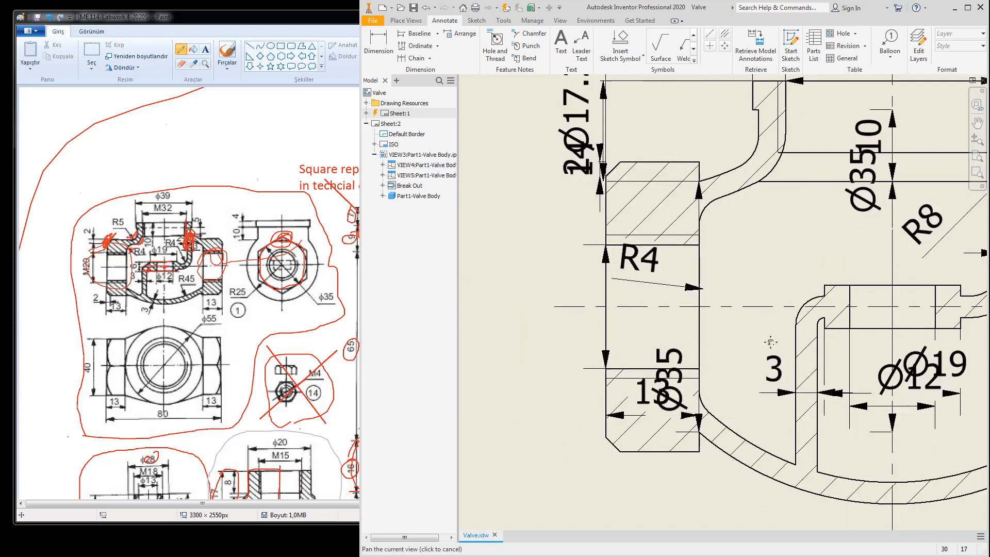
pyautogui.click(673, 288)
pyautogui.press('Delete')
pyautogui.moveTo(619, 166); pyautogui.dragTo(642, 183, button='middle')
pyautogui.moveTo(654, 188); pyautogui.dragTo(613, 185)
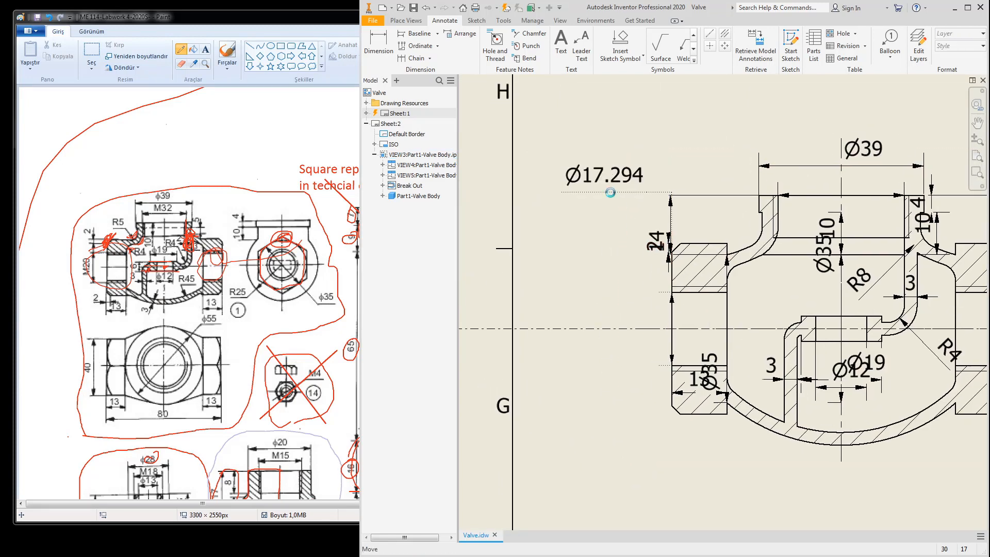
pyautogui.press('Delete')
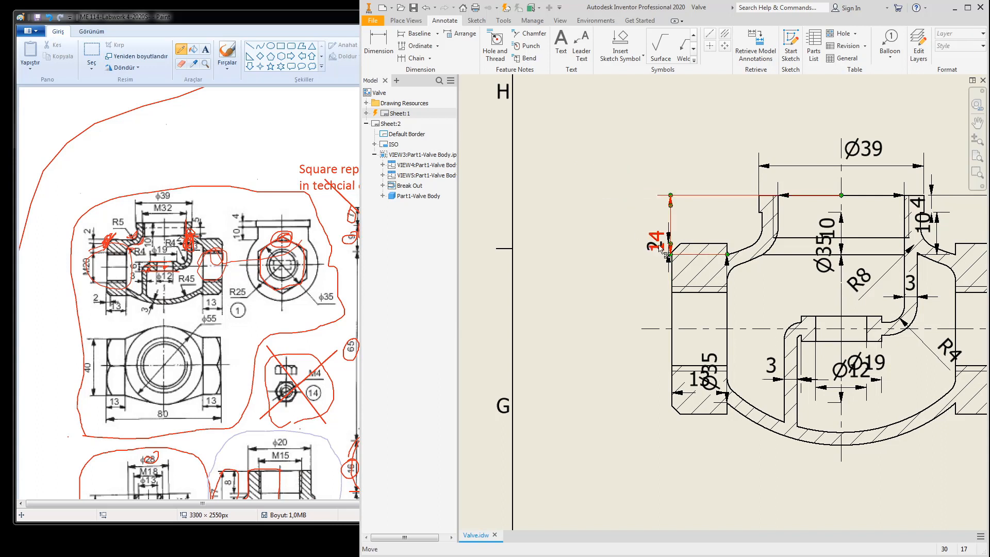
# Step: Move the 14, 2 and 13 dimensions clear of the section
pyautogui.moveTo(659, 243); pyautogui.dragTo(626, 247)
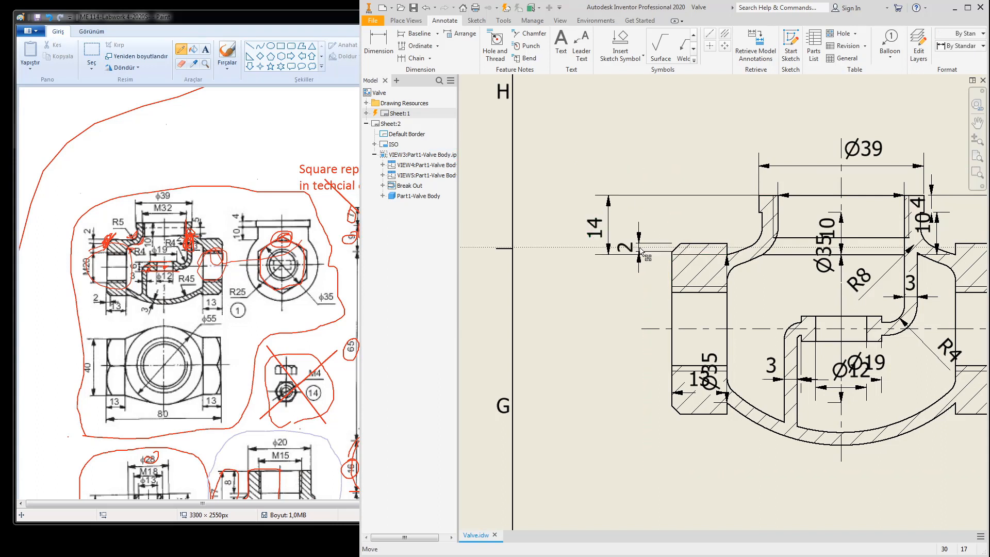
pyautogui.moveTo(693, 403); pyautogui.dragTo(700, 308, button='middle')
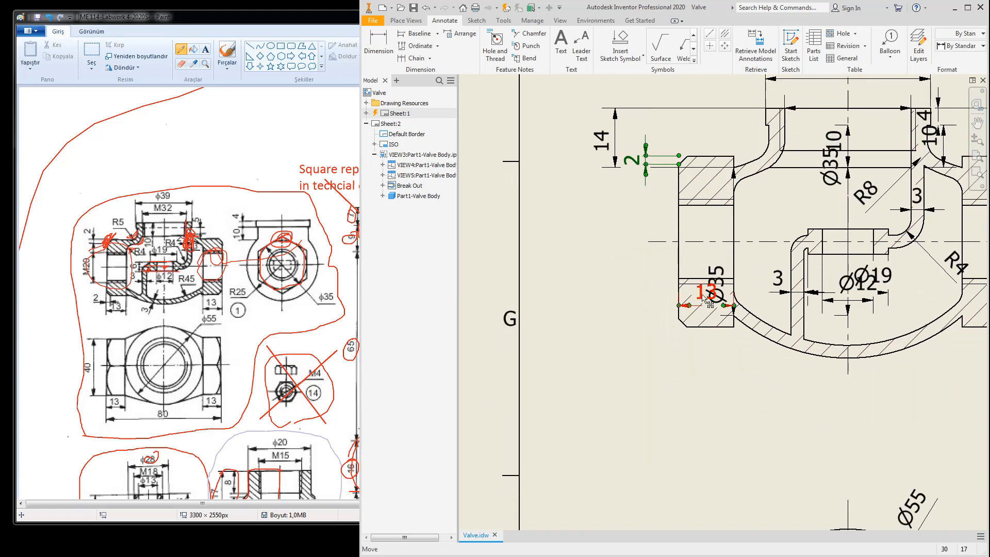
pyautogui.moveTo(704, 298); pyautogui.dragTo(707, 362)
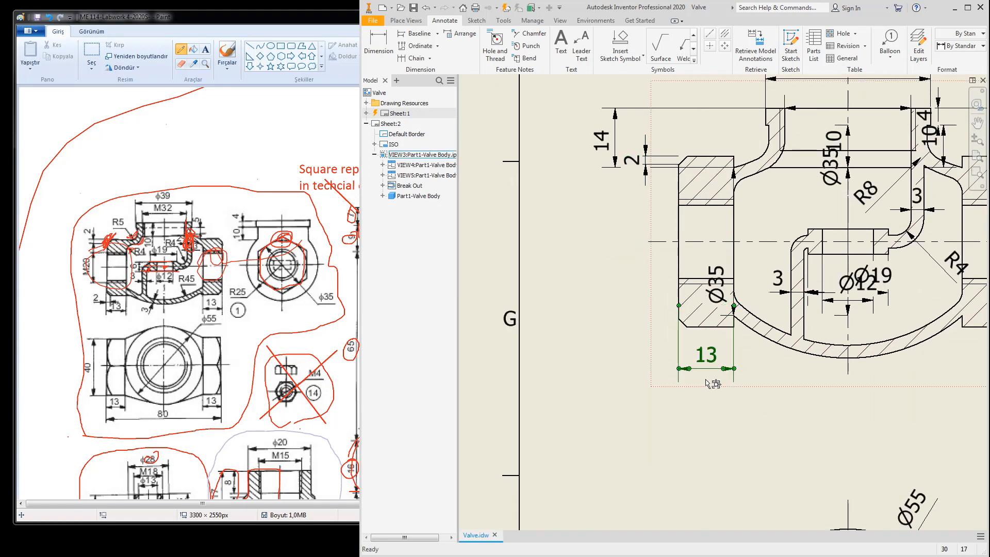
pyautogui.scroll(-3, 669, 372)
pyautogui.moveTo(669, 372); pyautogui.dragTo(654, 263, button='middle')
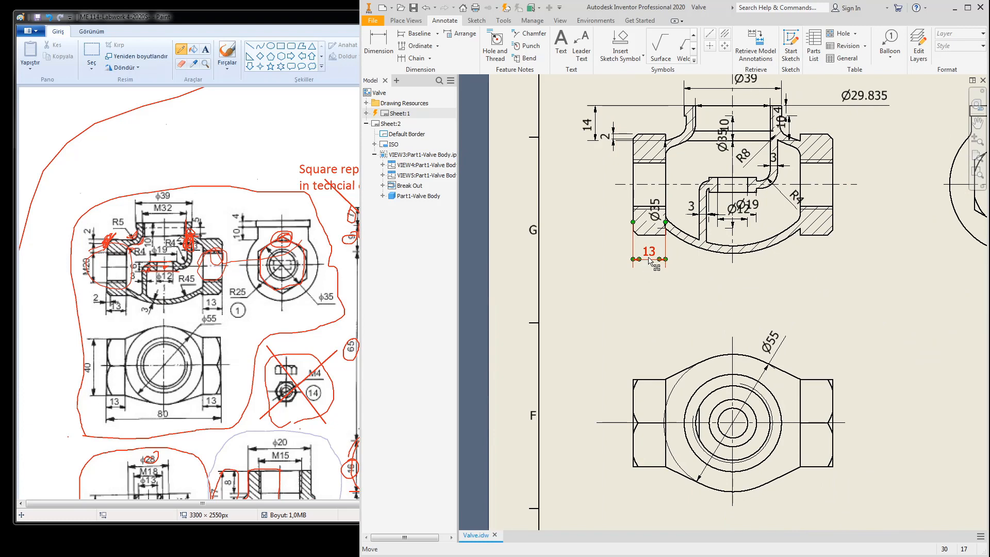
pyautogui.press('Escape')
# Step: Delete the left Ø35 dimension and pan to the end view
pyautogui.moveTo(661, 241); pyautogui.dragTo(671, 280, button='middle')
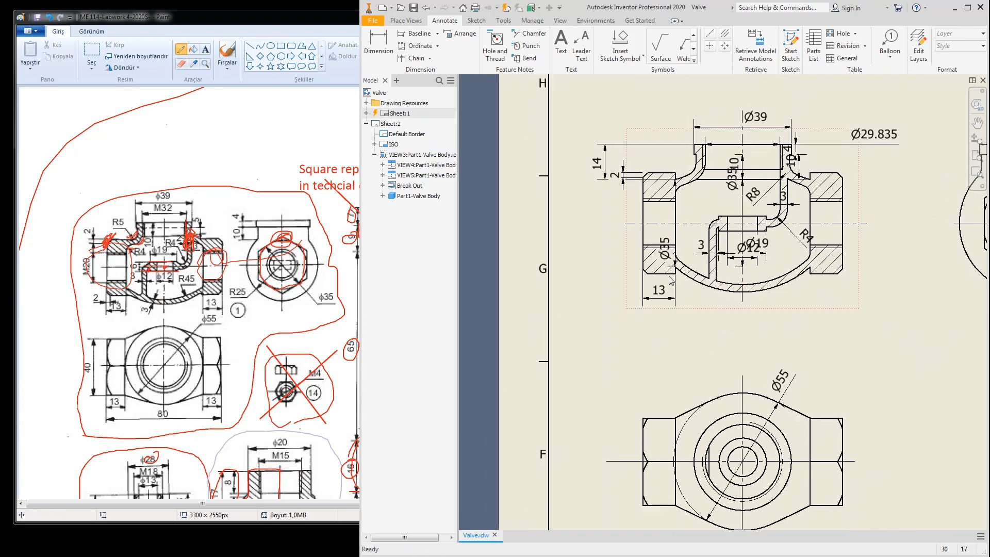
pyautogui.moveTo(670, 252); pyautogui.dragTo(606, 240)
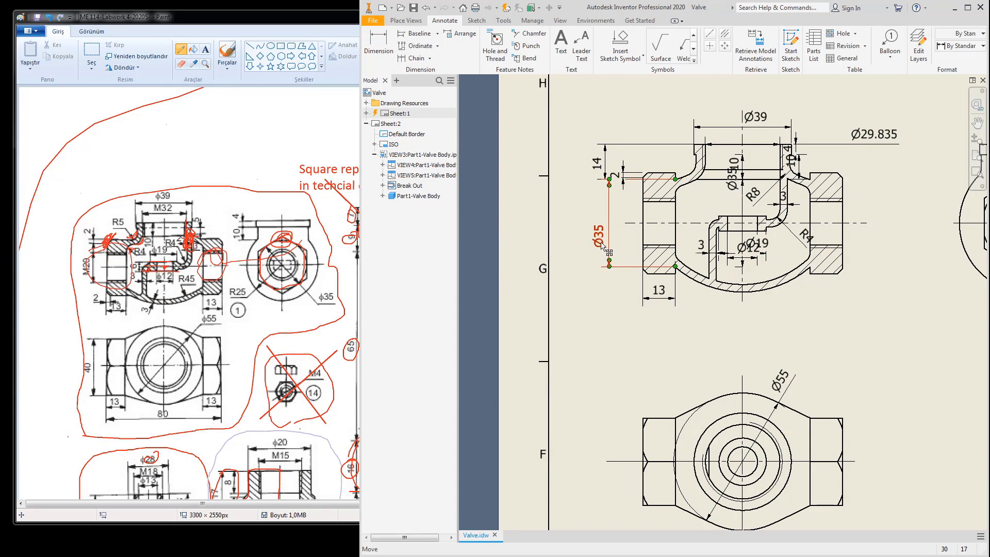
pyautogui.press('Delete')
pyautogui.moveTo(745, 331)
pyautogui.mouseDown(button='middle')
pyautogui.moveTo(568, 315)
pyautogui.moveTo(523, 329)
pyautogui.mouseUp(button='middle')
# Step: Retrieve the Ø35 model dimension onto the end view and place it at its lower left
pyautogui.click(750, 52)
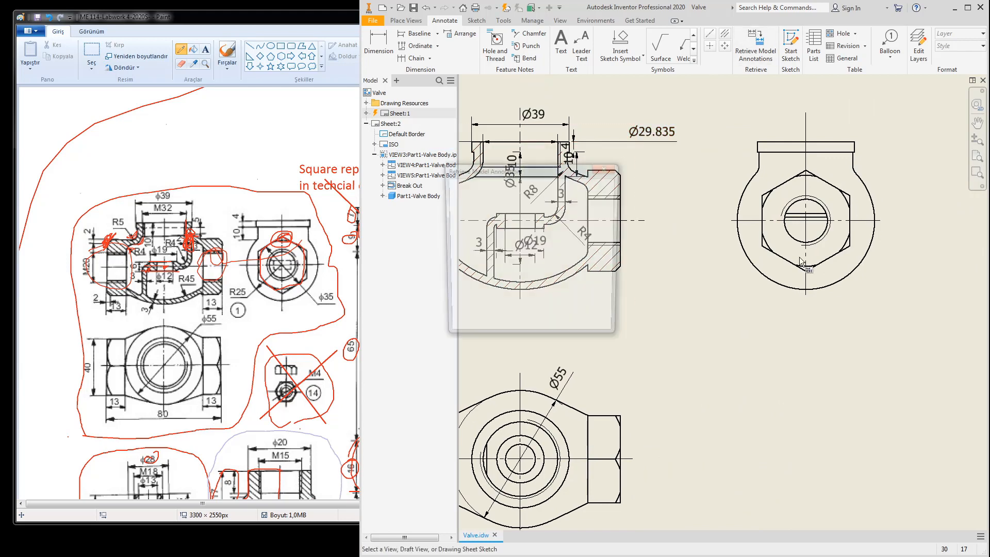
pyautogui.click(827, 292)
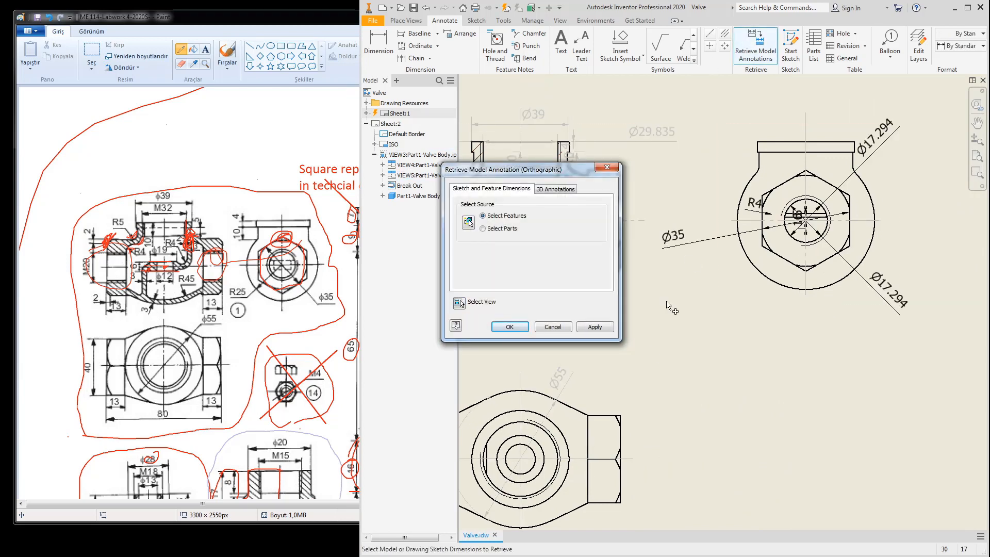
pyautogui.click(682, 243)
pyautogui.click(510, 328)
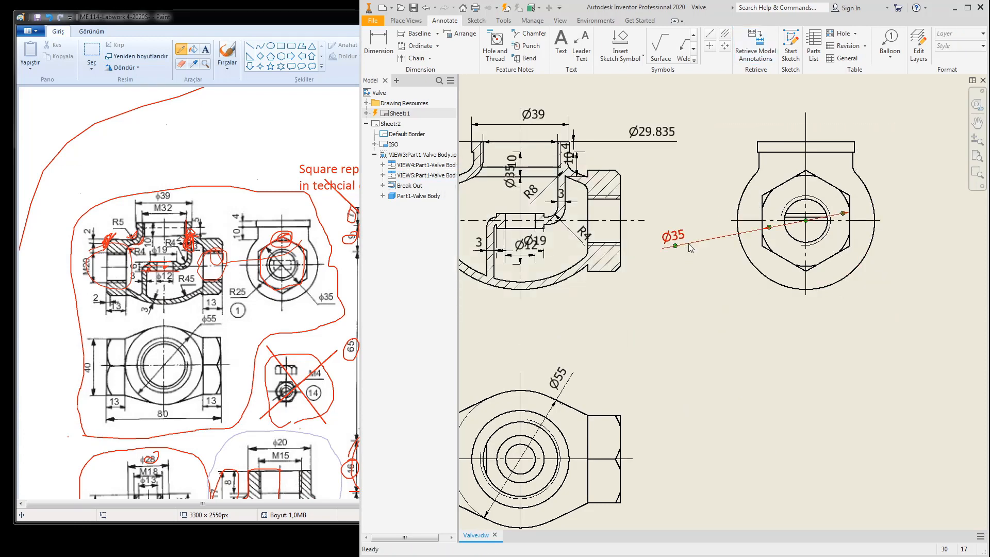
pyautogui.moveTo(676, 247); pyautogui.dragTo(727, 268)
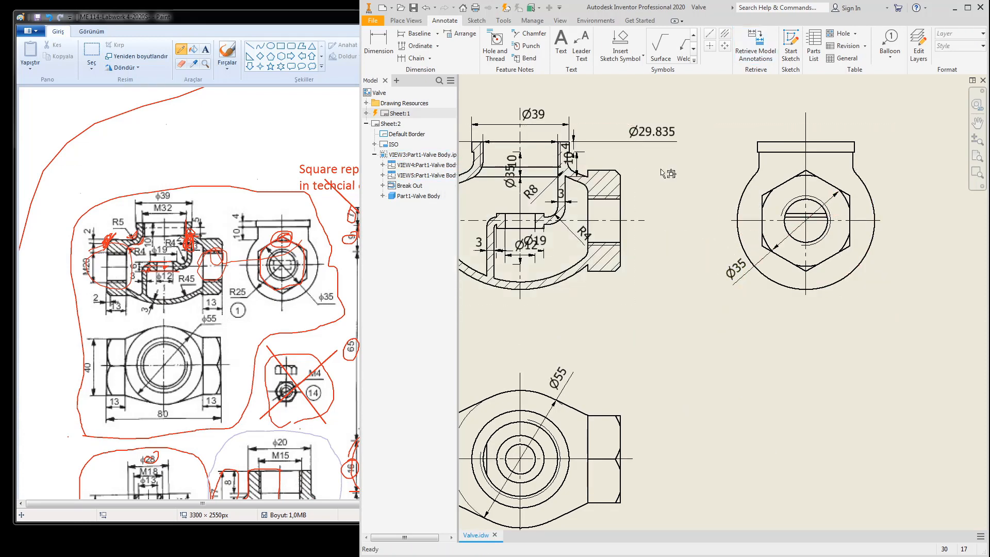
# Step: Move the 4 and 10 section dimensions out to the right of the part
pyautogui.moveTo(623, 277); pyautogui.dragTo(722, 343, button='middle')
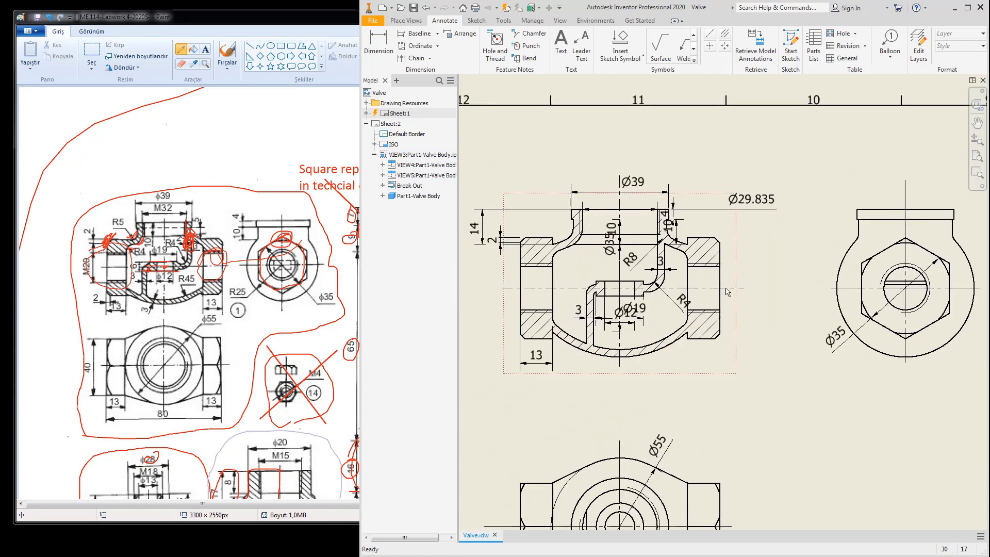
pyautogui.click(742, 204)
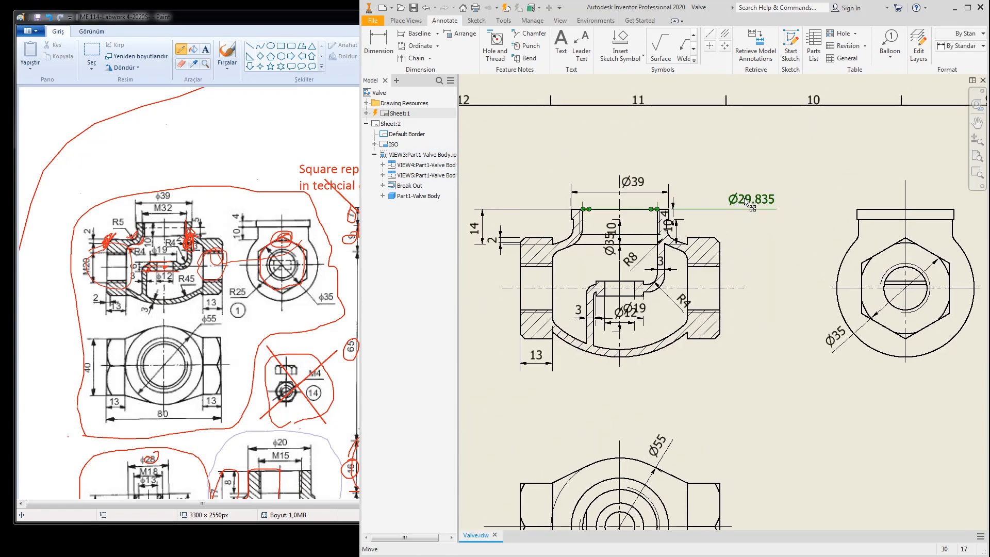
pyautogui.press('Escape')
pyautogui.scroll(3, 665, 225)
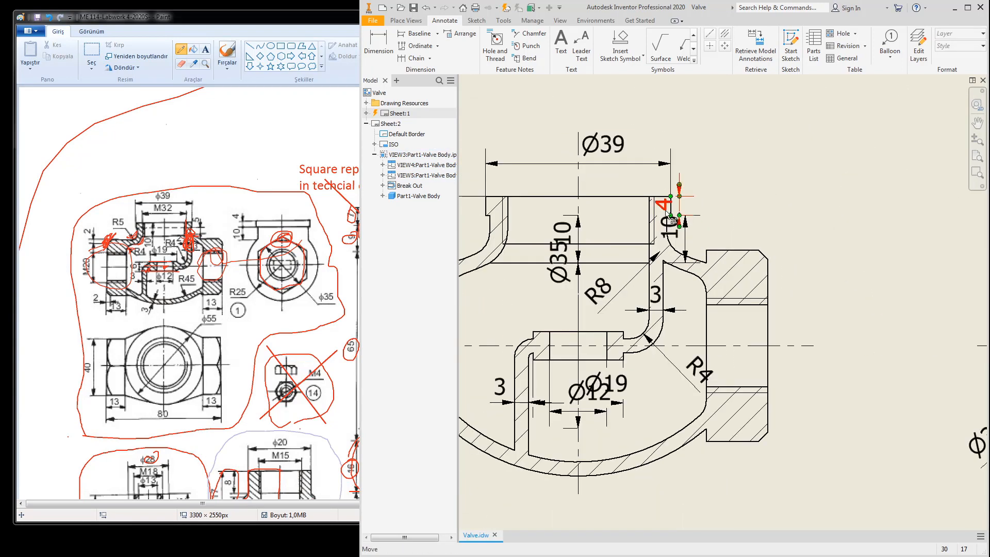
pyautogui.moveTo(682, 206); pyautogui.dragTo(731, 206)
pyautogui.moveTo(687, 254); pyautogui.dragTo(805, 254)
# Step: Delete the R8 dimension from the section view
pyautogui.moveTo(607, 306); pyautogui.dragTo(703, 237, button='middle')
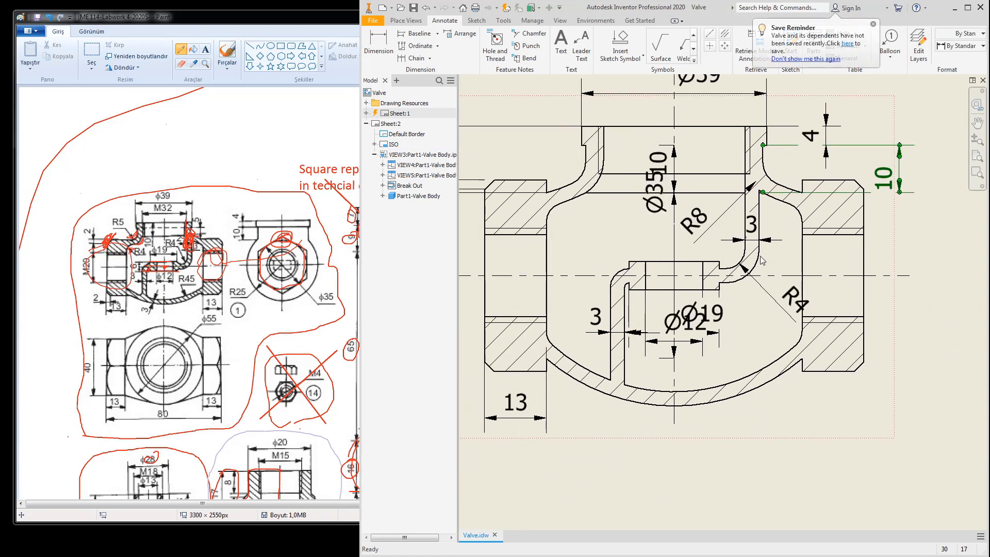
pyautogui.moveTo(708, 238); pyautogui.dragTo(673, 218)
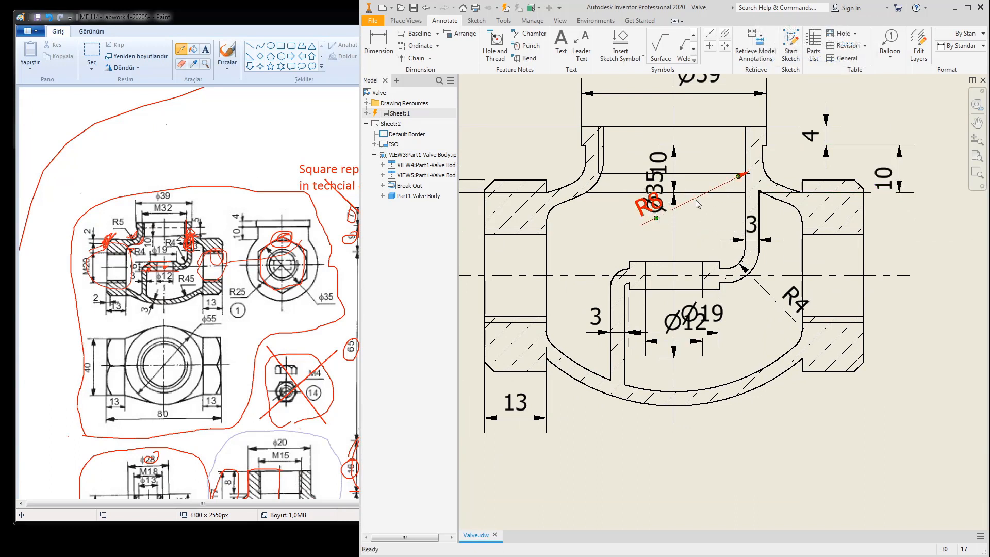
pyautogui.press('Delete')
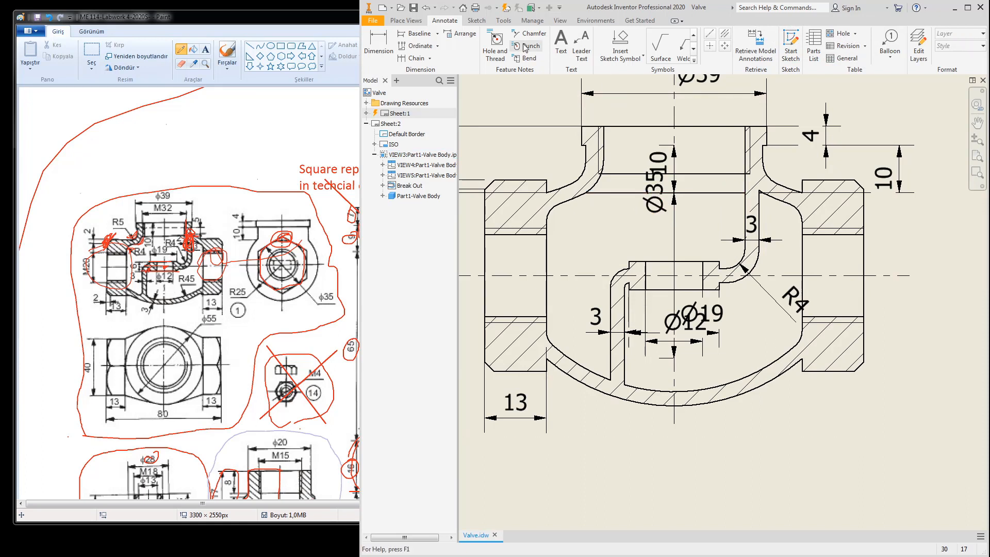
pyautogui.click(379, 44)
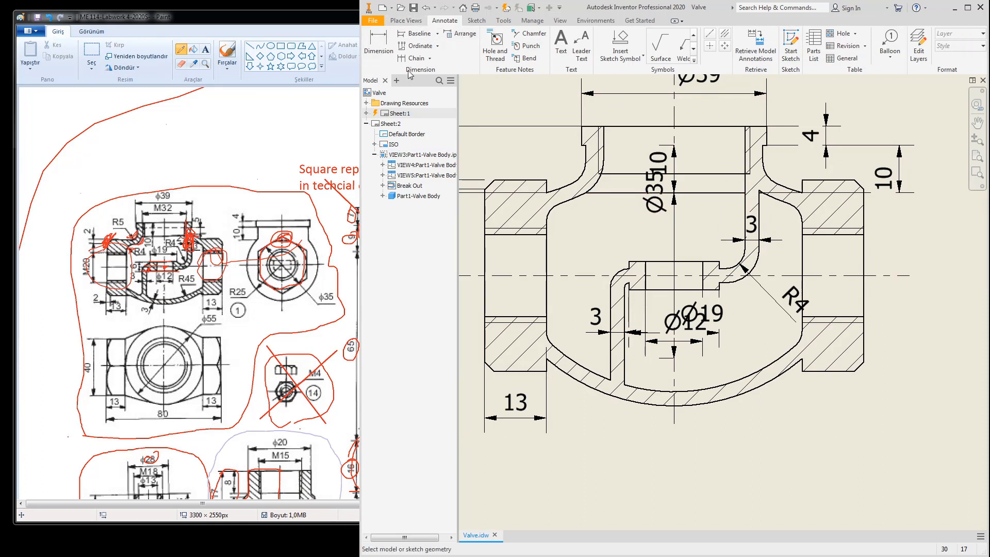
# Step: Add an R8 radius dimension to the upper fillet arc
pyautogui.click(601, 189)
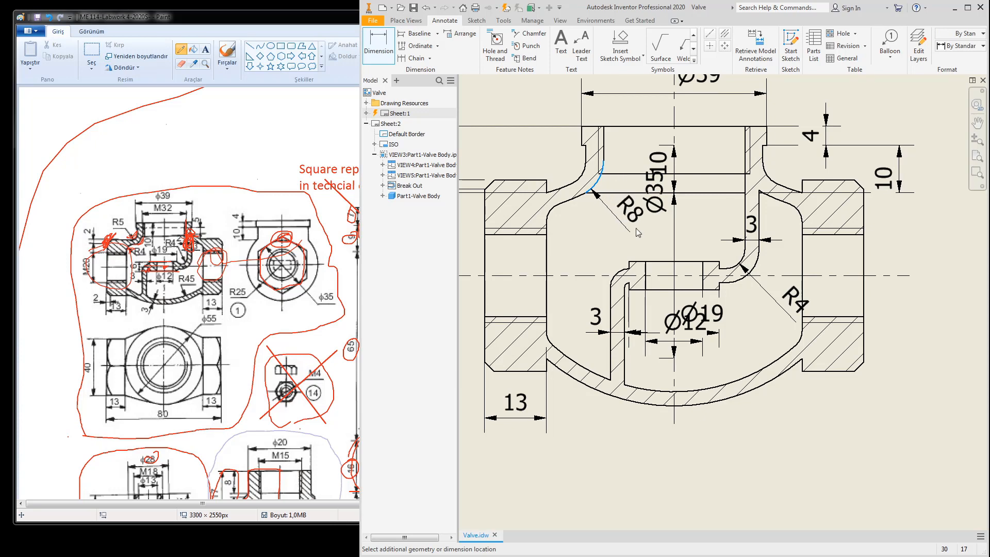
pyautogui.click(632, 236)
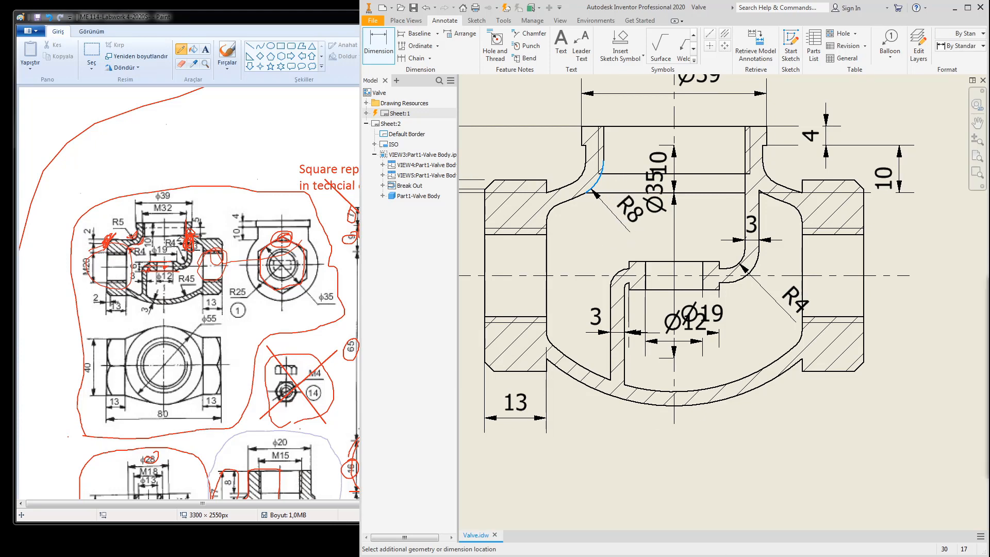
pyautogui.moveTo(846, 96); pyautogui.dragTo(369, 129)
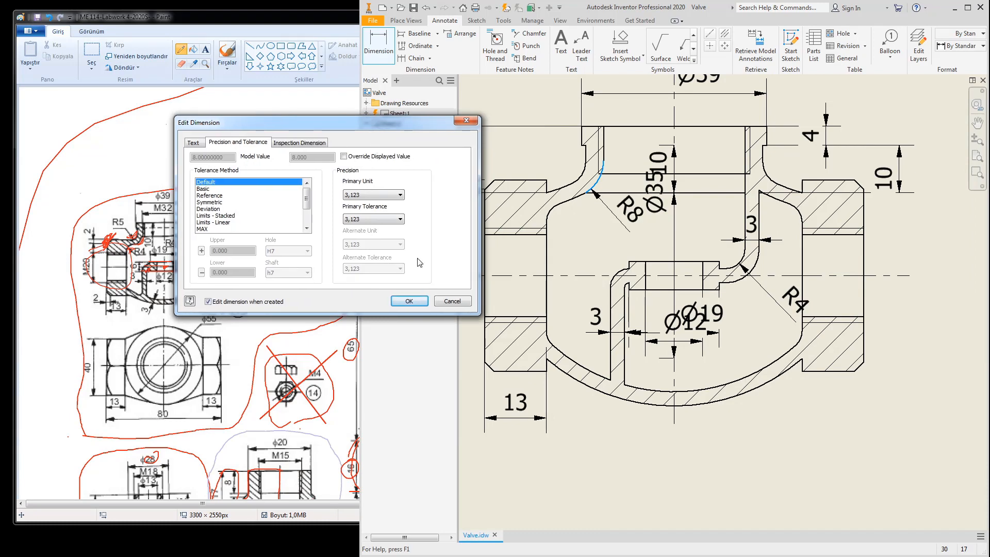
pyautogui.click(407, 301)
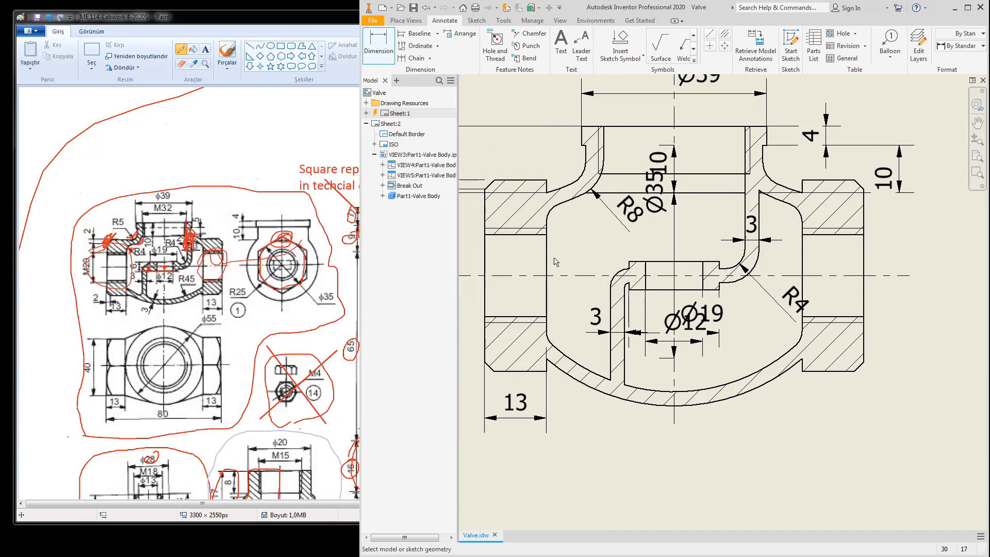
# Step: Dimension the lower-left fillet arc as R4, discarding the stray 2.46 preview
pyautogui.click(552, 210)
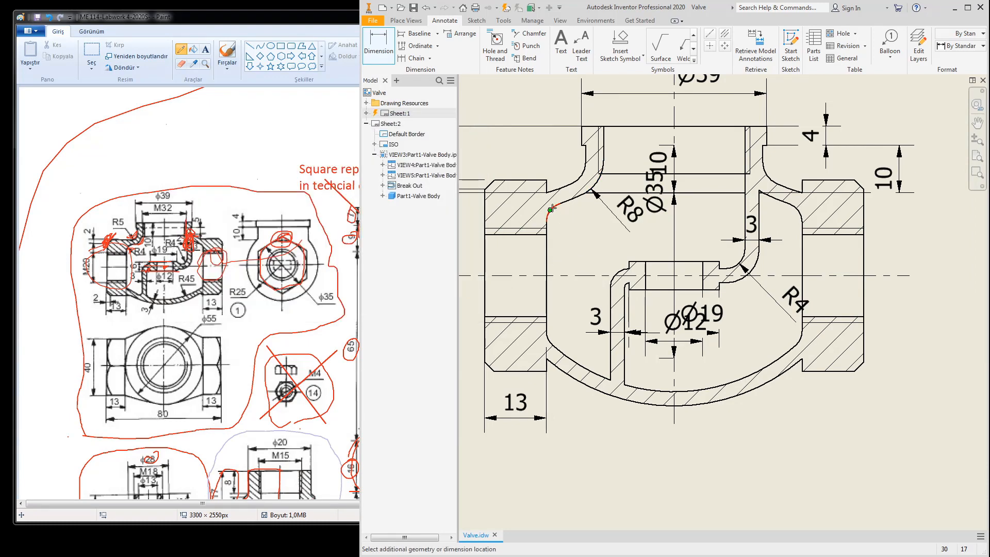
pyautogui.click(383, 49)
pyautogui.scroll(3, 526, 198)
pyautogui.click(569, 230)
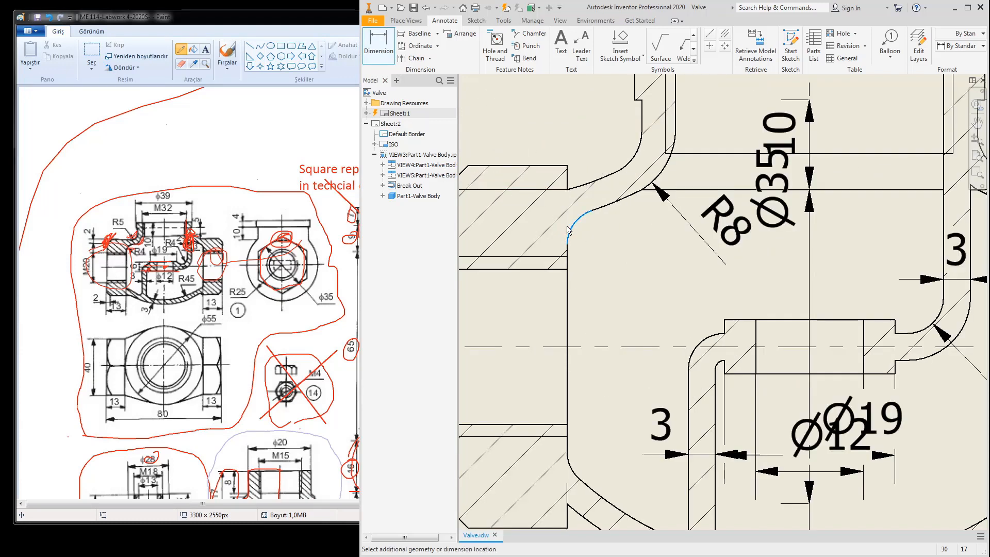
pyautogui.rightClick(598, 258)
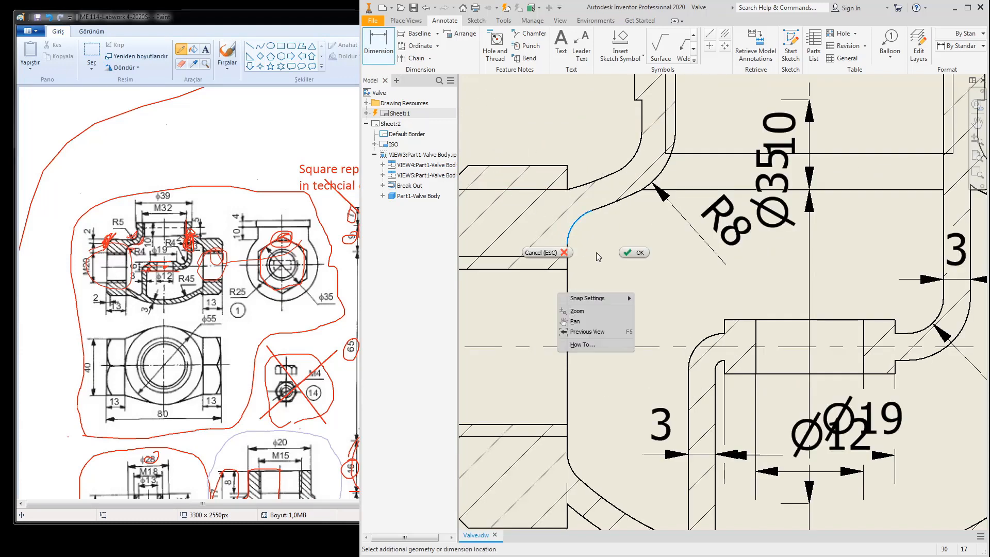
pyautogui.click(633, 254)
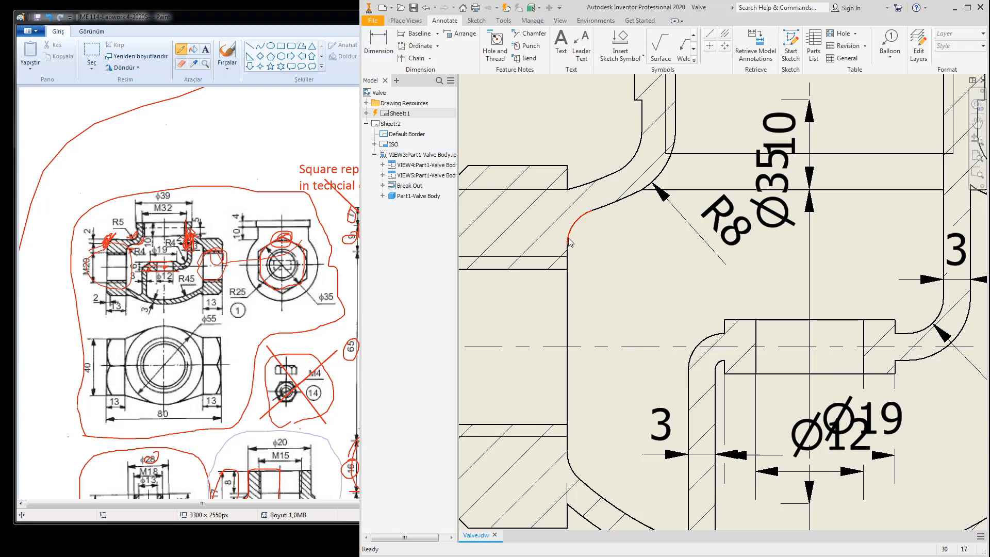
pyautogui.scroll(5, 619, 234)
pyautogui.scroll(-4, 633, 324)
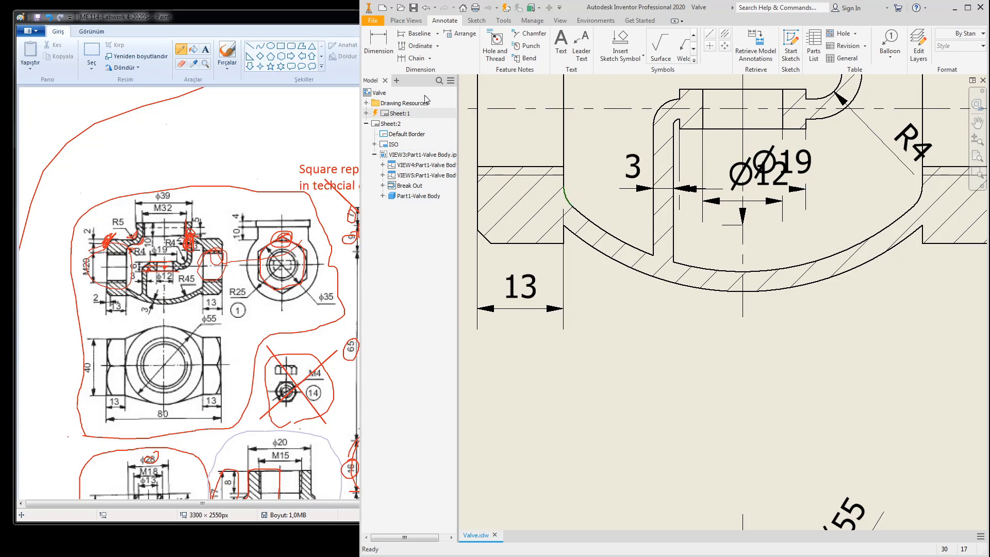
pyautogui.click(379, 43)
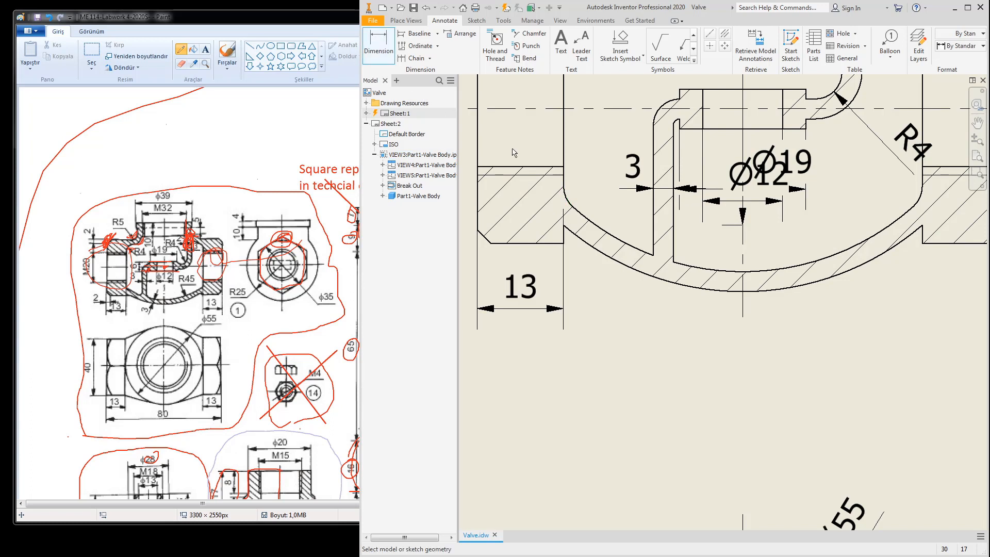
pyautogui.click(566, 194)
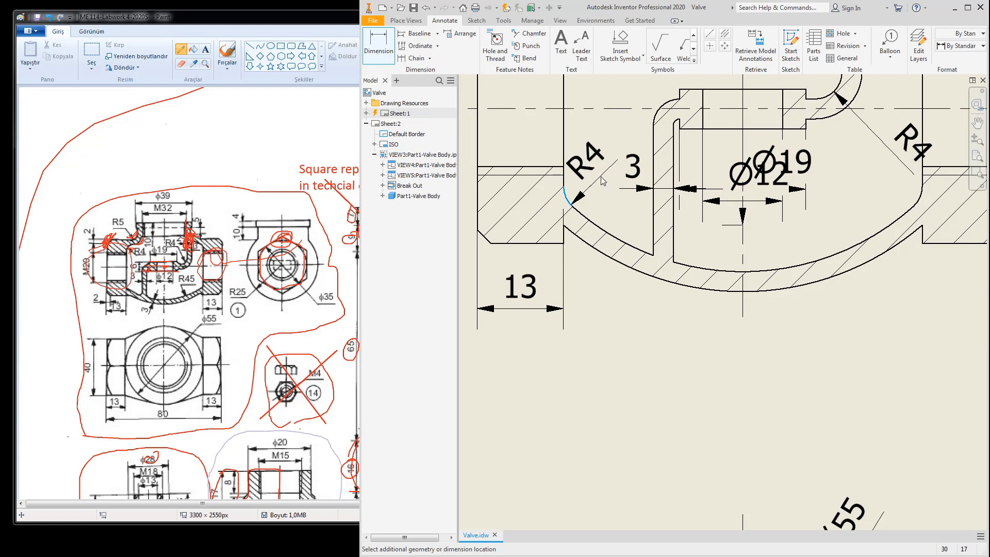
pyautogui.click(626, 206)
pyautogui.click(410, 302)
# Step: Move the Ø19 dimension up to the upper left, clear of Ø12
pyautogui.scroll(3, 768, 271)
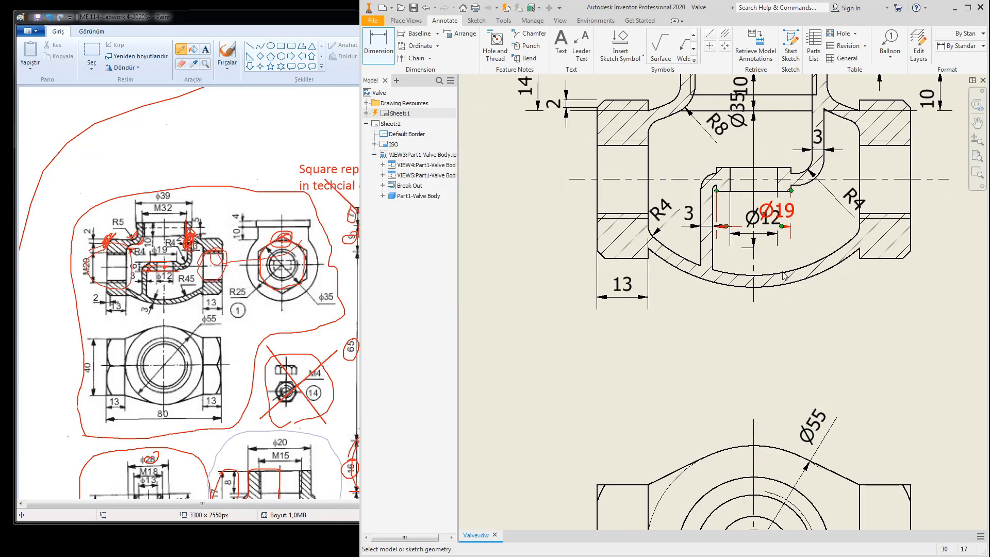
pyautogui.doubleClick(779, 232)
pyautogui.press('Return')
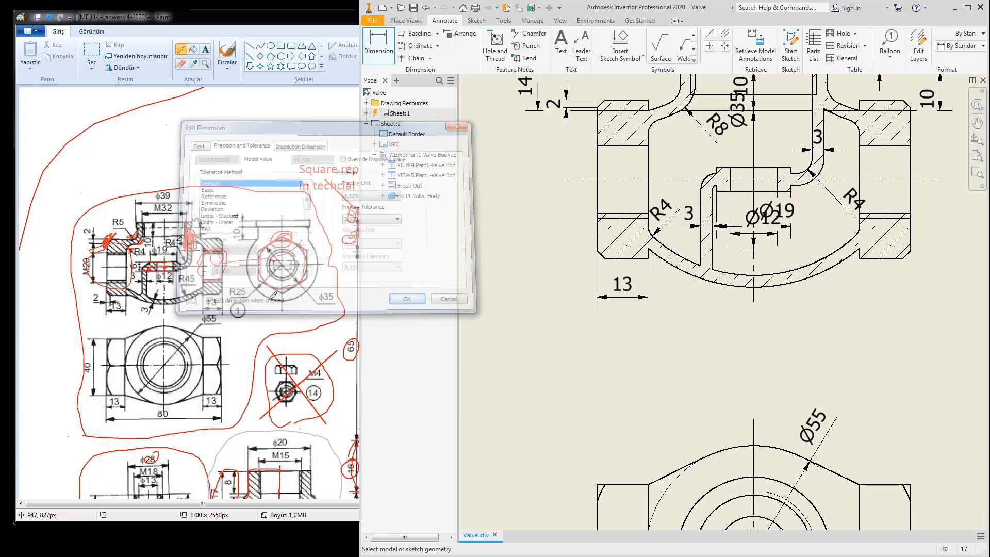
pyautogui.moveTo(788, 219); pyautogui.dragTo(815, 233)
# Step: Shift the Ø12 dimension further right and nudge the R4 dimension up-left
pyautogui.moveTo(844, 233); pyautogui.dragTo(792, 312, button='middle')
pyautogui.click(795, 309)
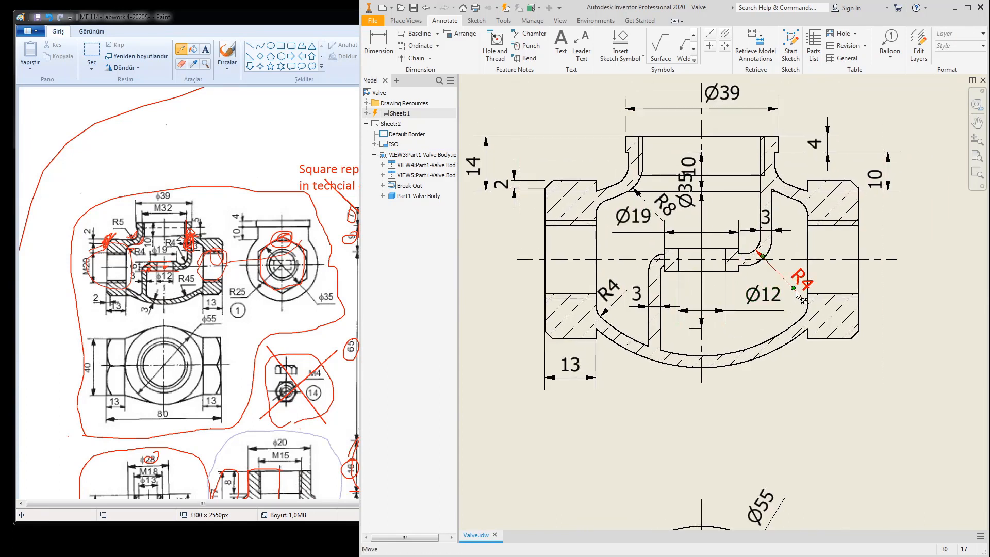
pyautogui.moveTo(795, 291); pyautogui.dragTo(784, 280)
pyautogui.moveTo(751, 313); pyautogui.dragTo(789, 378, button='middle')
# Step: Delete the Ø35 and inner 10 dimensions and move the 4 dimension up
pyautogui.moveTo(730, 255); pyautogui.dragTo(522, 292)
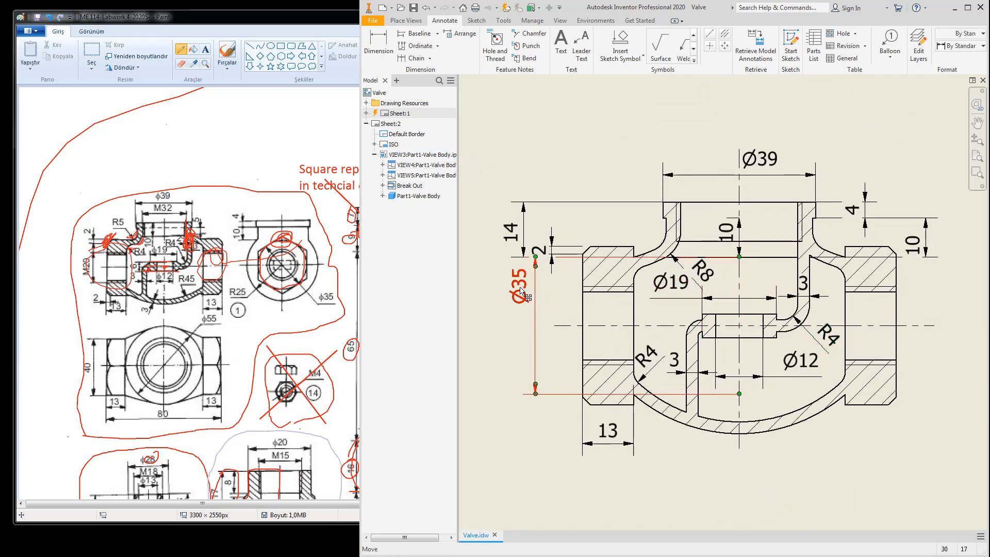
pyautogui.press('Delete')
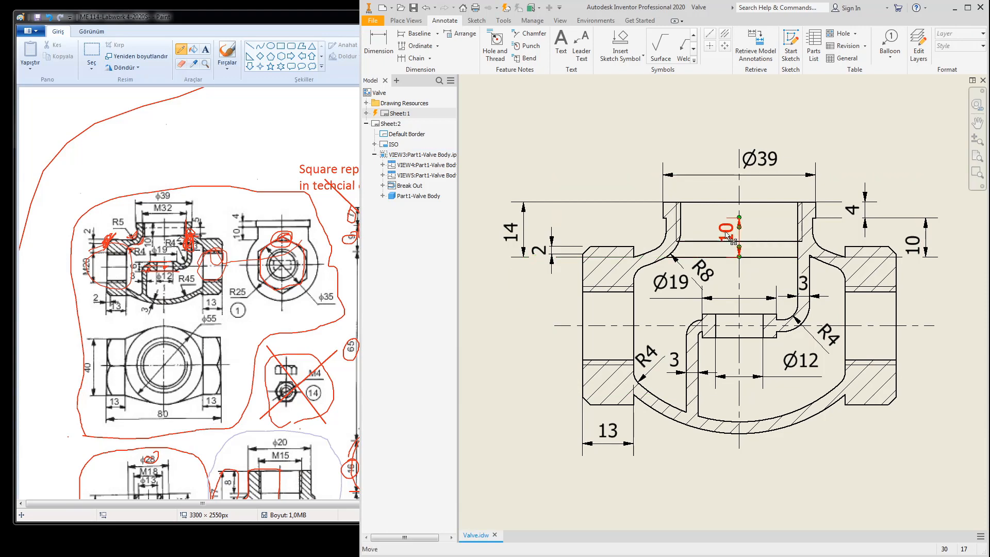
pyautogui.press('Delete')
pyautogui.moveTo(864, 213); pyautogui.dragTo(853, 180)
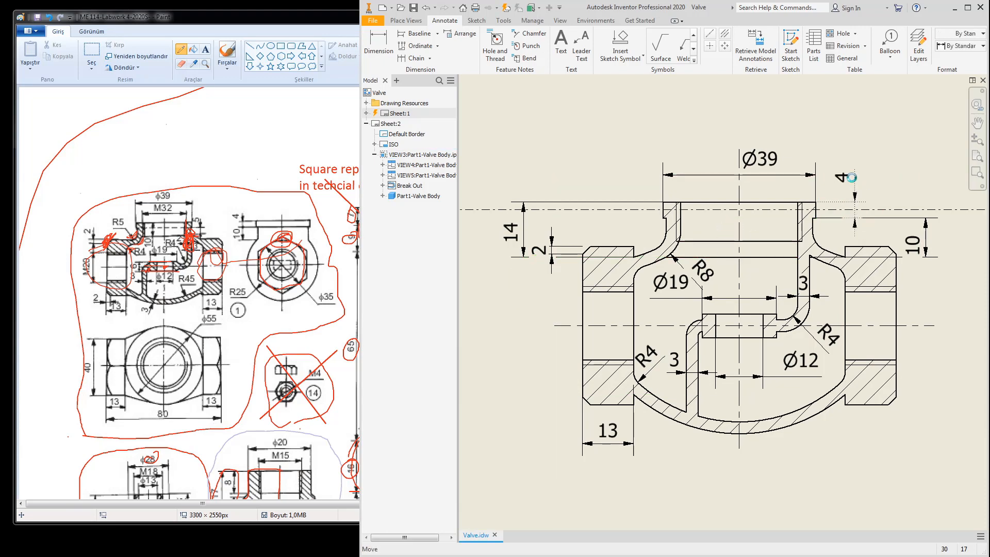
pyautogui.scroll(-3, 864, 244)
pyautogui.moveTo(864, 245); pyautogui.dragTo(778, 196, button='middle')
pyautogui.moveTo(844, 257)
pyautogui.mouseDown(button='middle')
pyautogui.moveTo(737, 277)
pyautogui.moveTo(682, 312)
pyautogui.moveTo(660, 305)
pyautogui.moveTo(707, 274)
pyautogui.moveTo(731, 283)
pyautogui.mouseUp(button='middle')
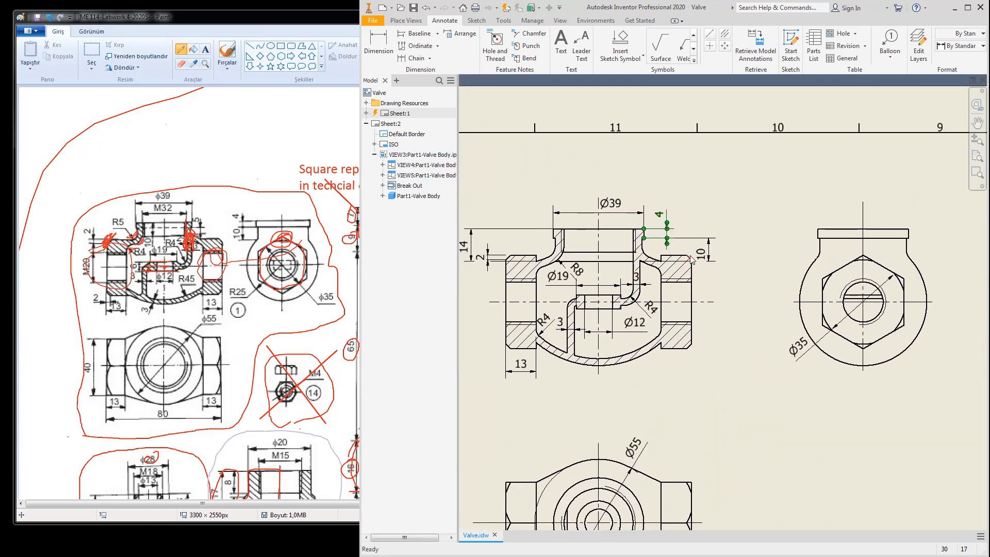
# Step: Add an M32x2 - 6H thread note to the top bore's thread edge
pyautogui.click(495, 44)
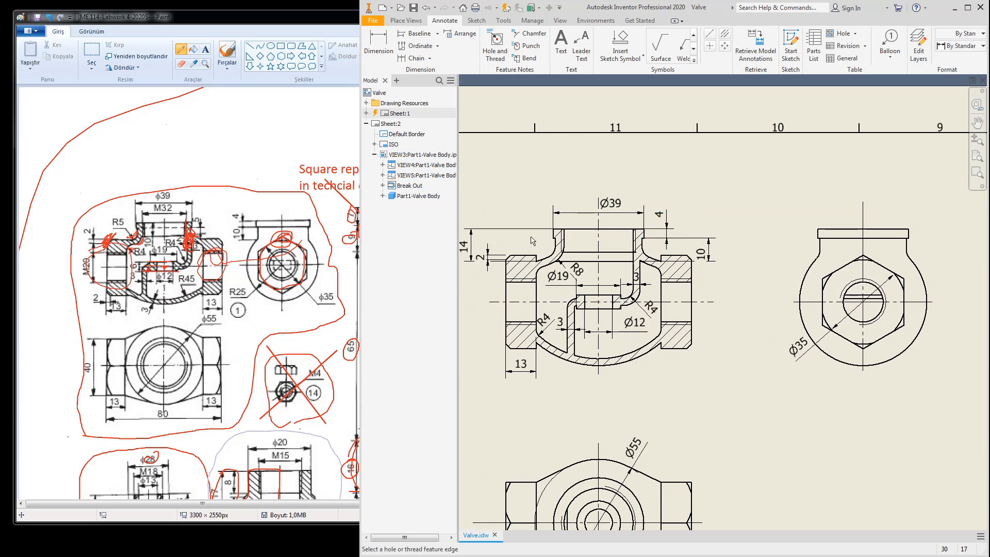
pyautogui.scroll(5, 683, 263)
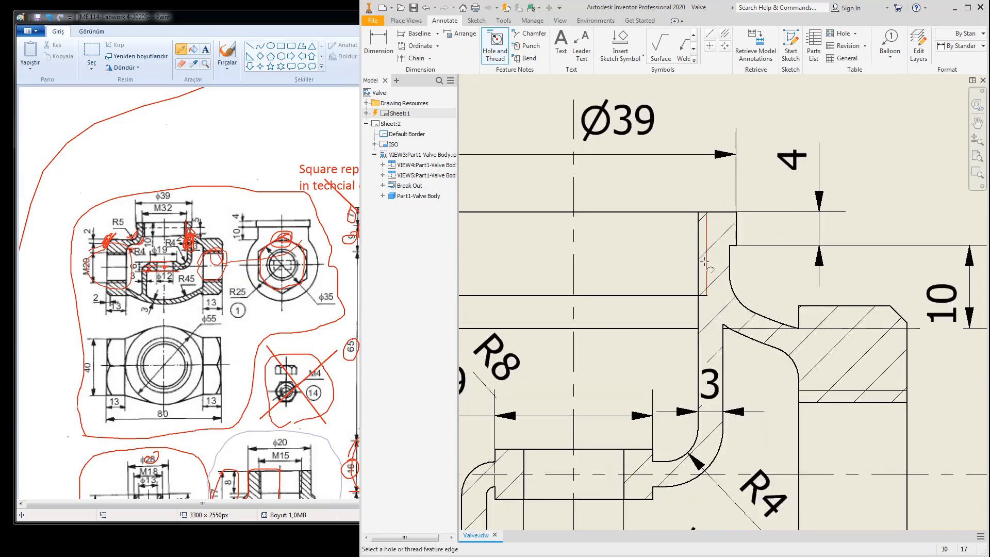
pyautogui.click(705, 263)
pyautogui.scroll(-5, 704, 263)
pyautogui.scroll(4, 676, 270)
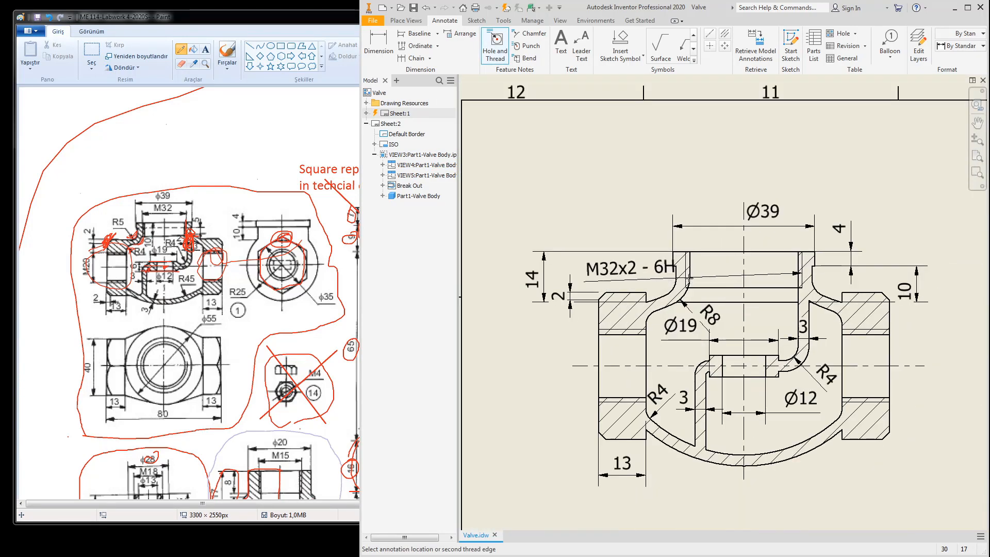
pyautogui.scroll(6, 760, 238)
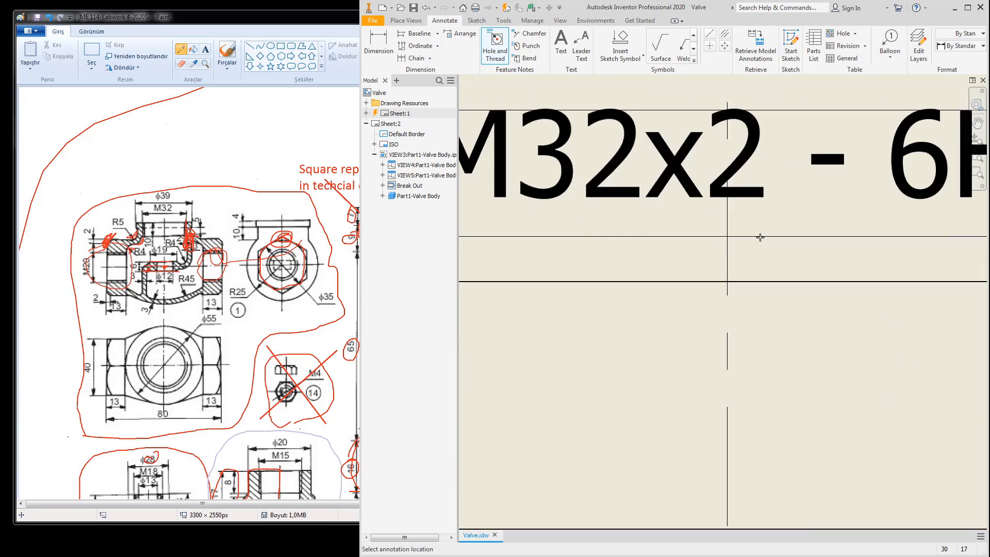
pyautogui.rightClick(760, 237)
pyautogui.click(794, 239)
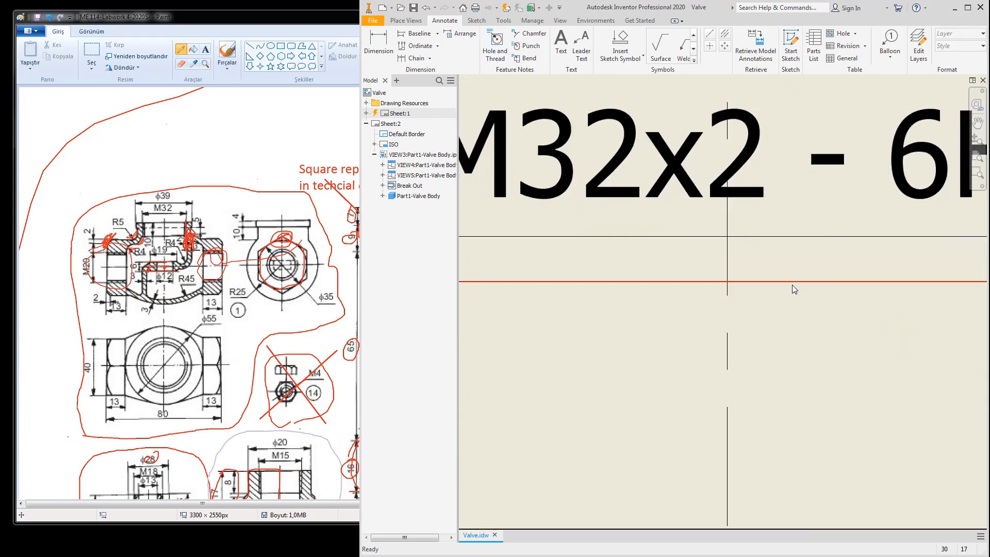
# Step: Centre the Ø39 dimension above the M32x2 - 6H thread note
pyautogui.scroll(-5, 792, 284)
pyautogui.moveTo(808, 197); pyautogui.dragTo(756, 183)
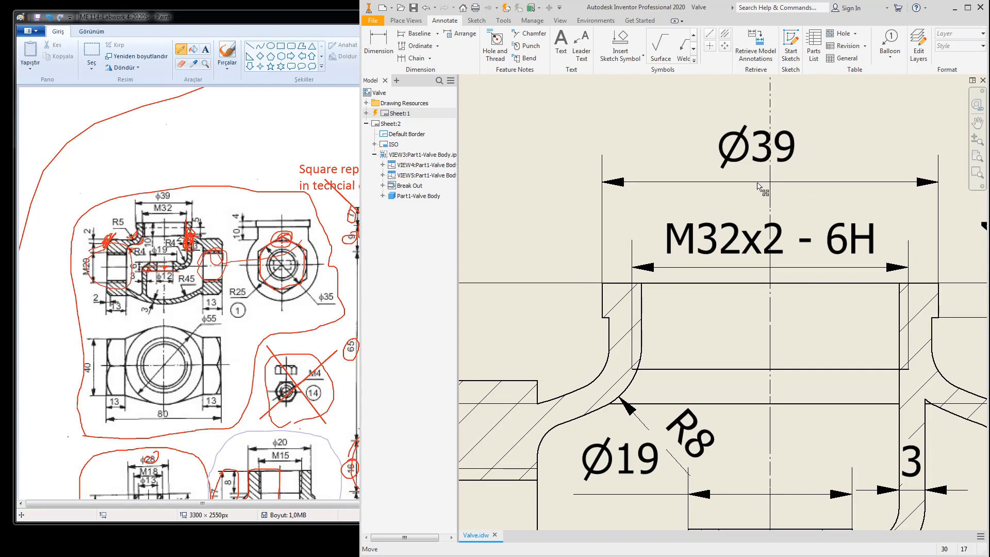
pyautogui.scroll(-5, 760, 187)
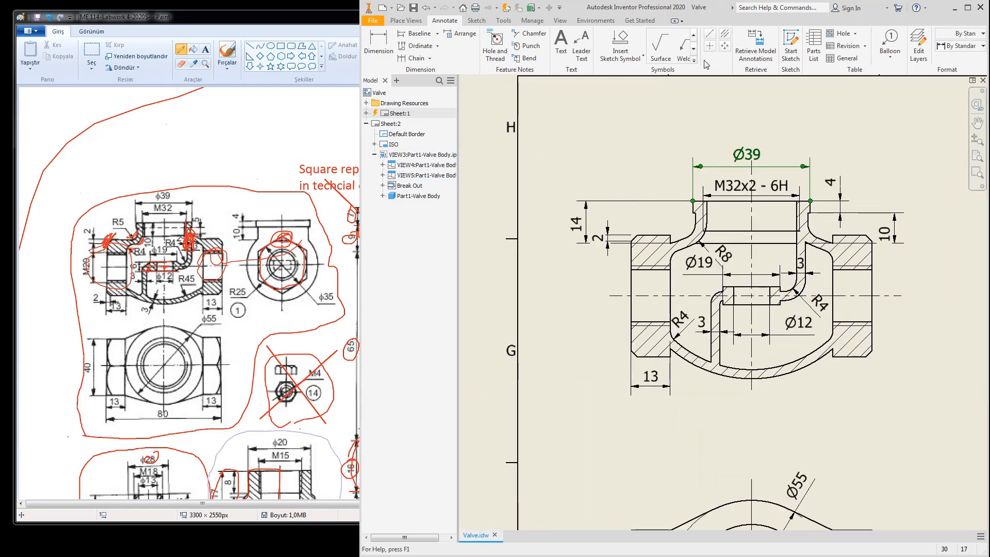
pyautogui.click(496, 46)
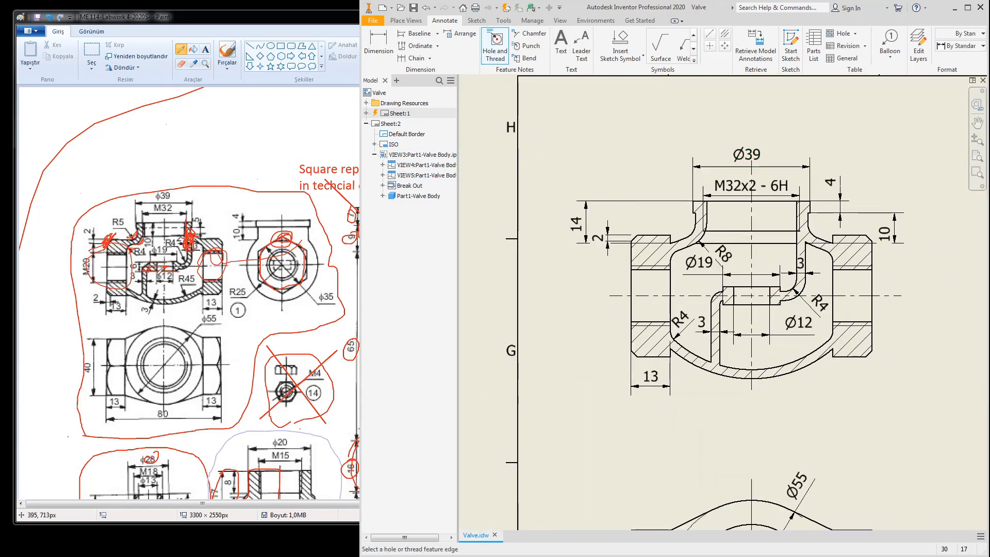
# Step: Add an M20x2.5 - 6H thread note beside the left side bore
pyautogui.click(650, 266)
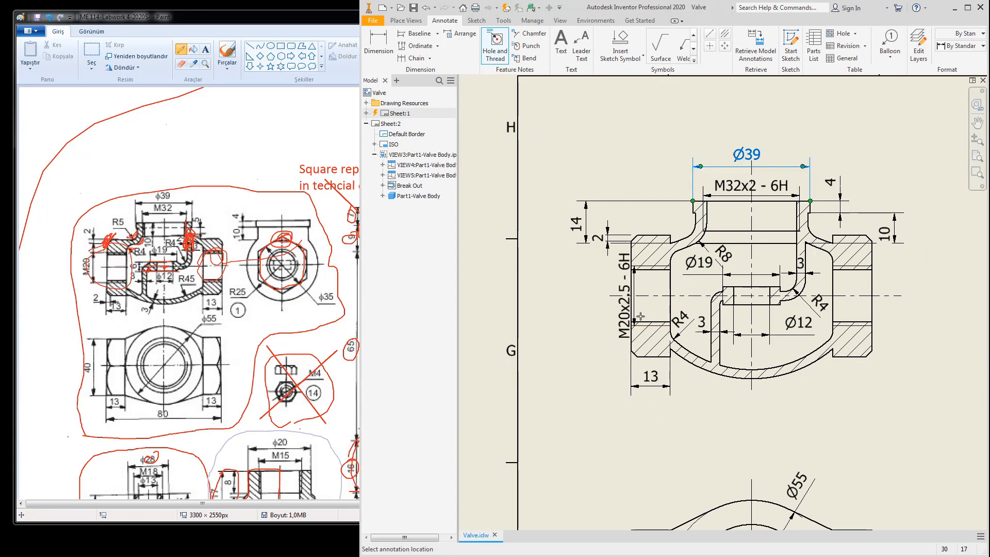
pyautogui.scroll(5, 640, 316)
pyautogui.click(593, 303)
pyautogui.rightClick(594, 303)
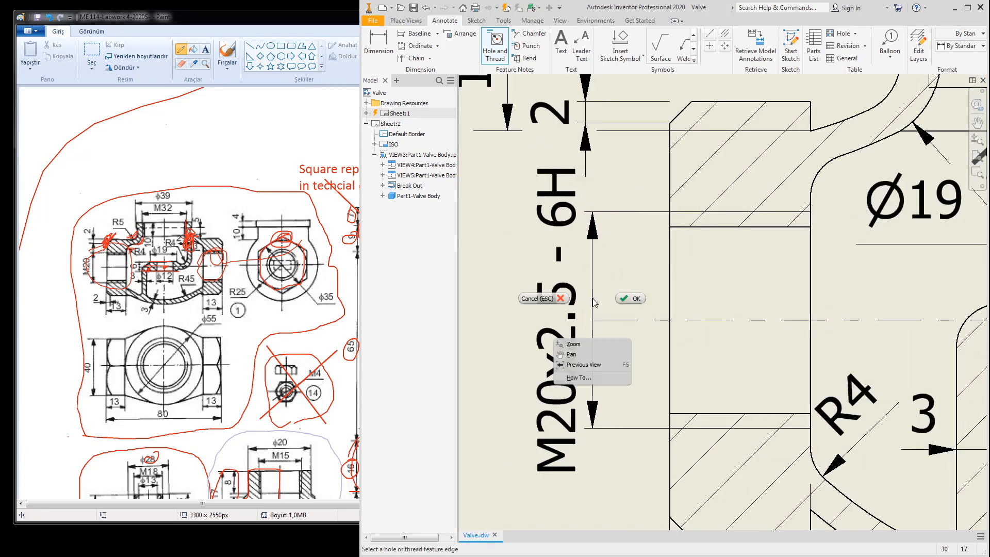
pyautogui.click(631, 299)
pyautogui.scroll(-5, 625, 303)
# Step: Add an M20x2.5 - 6H thread note to the right bore and move the 10 dimension up
pyautogui.moveTo(749, 328); pyautogui.dragTo(727, 329, button='middle')
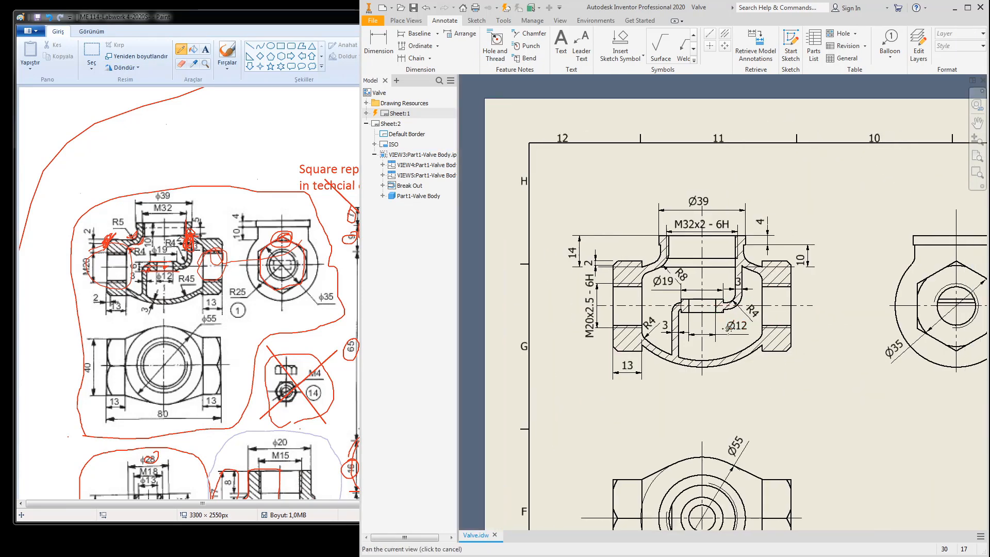
pyautogui.scroll(5, 744, 291)
pyautogui.scroll(-5, 754, 309)
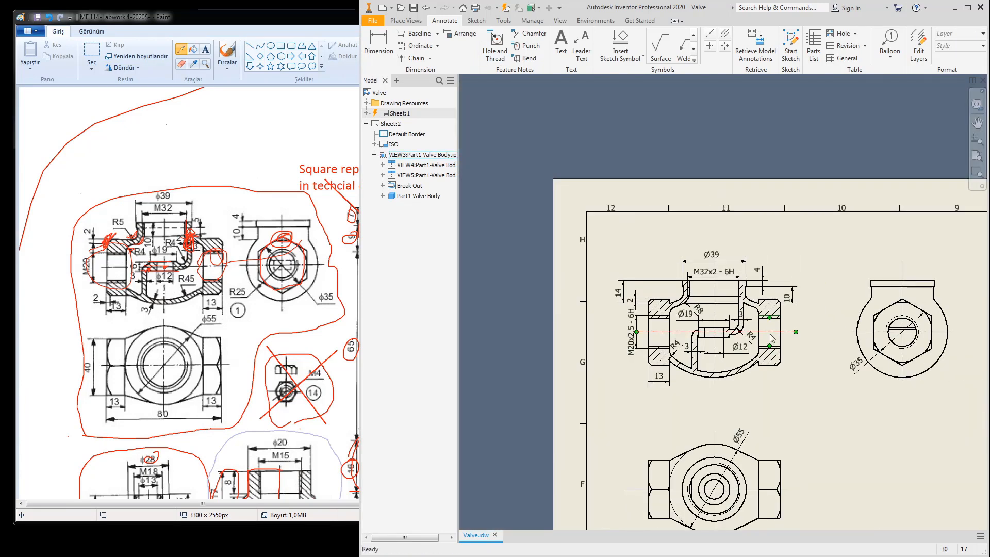
pyautogui.scroll(4, 771, 356)
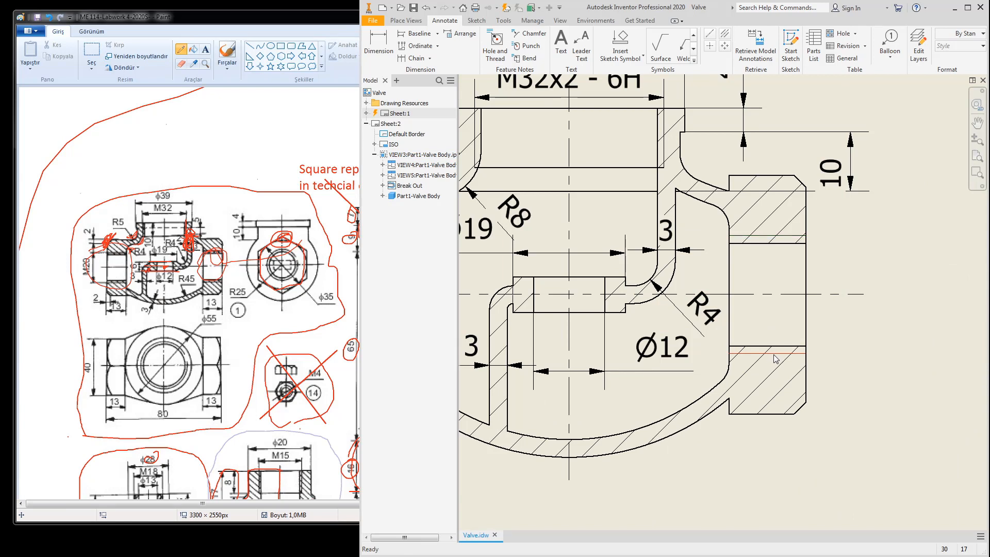
pyautogui.press('Return')
pyautogui.click(752, 234)
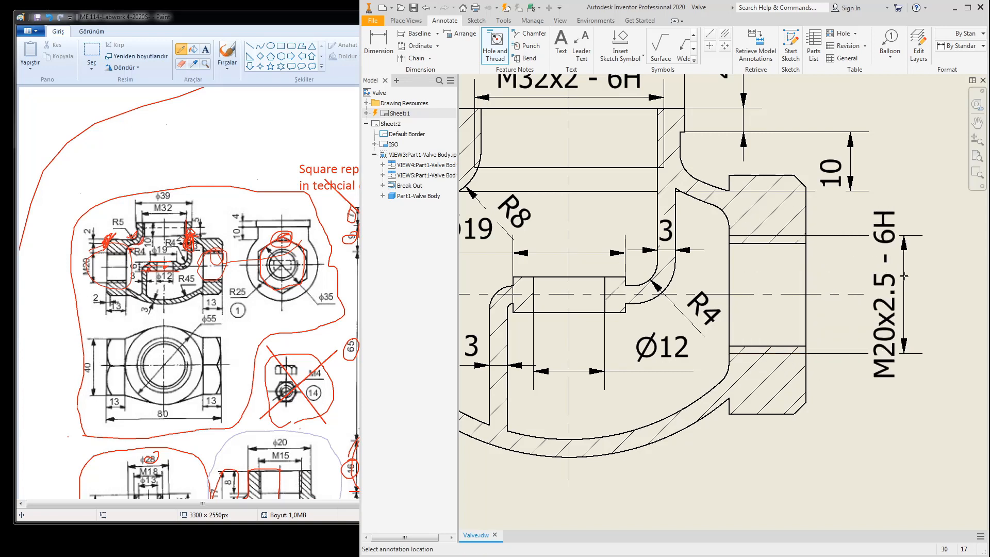
pyautogui.click(900, 309)
pyautogui.rightClick(892, 287)
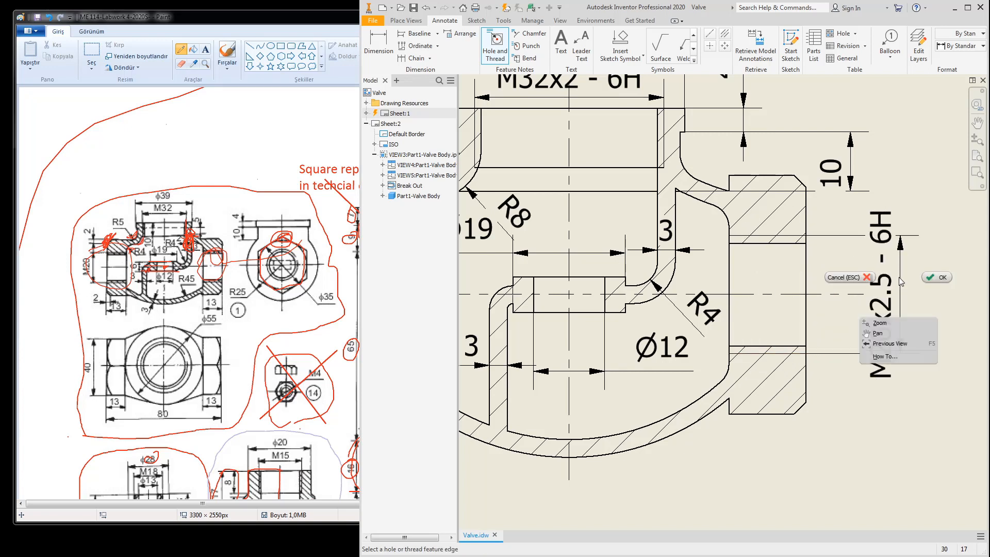
pyautogui.click(929, 279)
pyautogui.moveTo(884, 277); pyautogui.dragTo(894, 299)
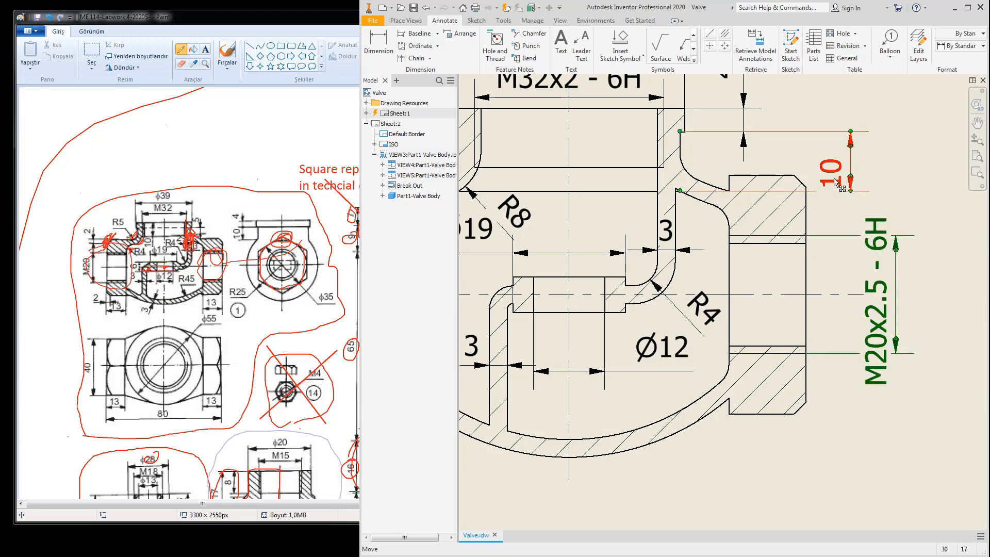
pyautogui.moveTo(833, 176); pyautogui.dragTo(836, 168)
pyautogui.scroll(5, 913, 270)
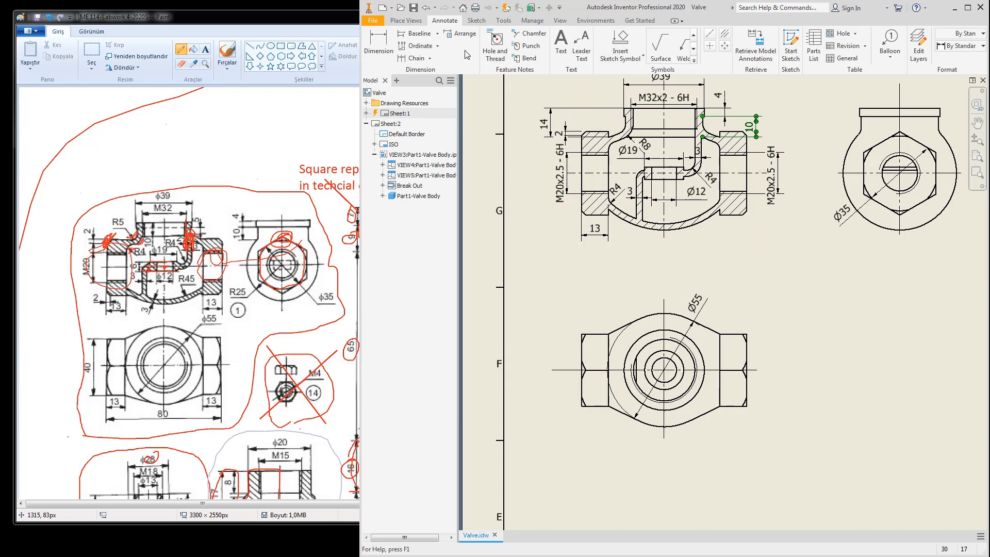
# Step: Cancel a stray radius on the Ø35 circle and retrieve the section view's model dimensions
pyautogui.click(382, 50)
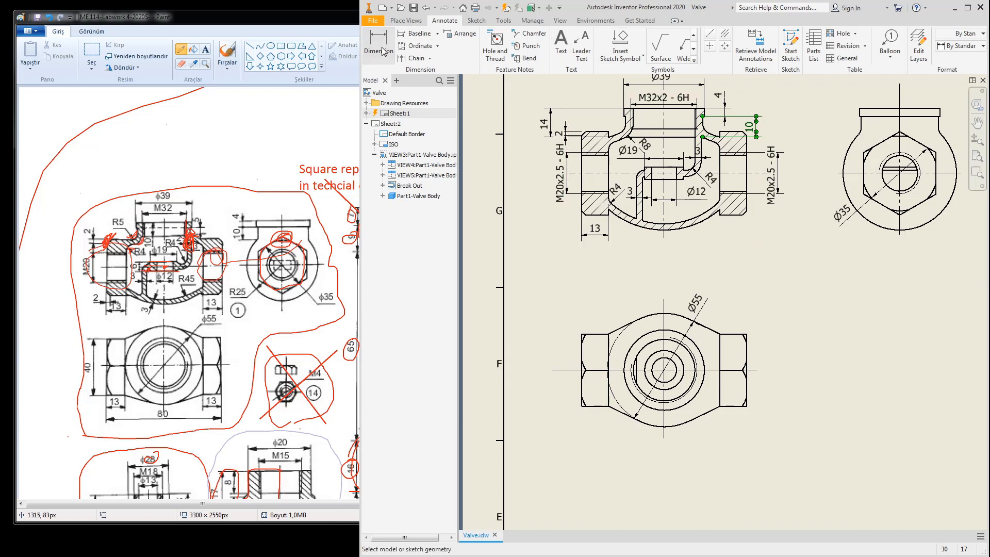
pyautogui.click(871, 223)
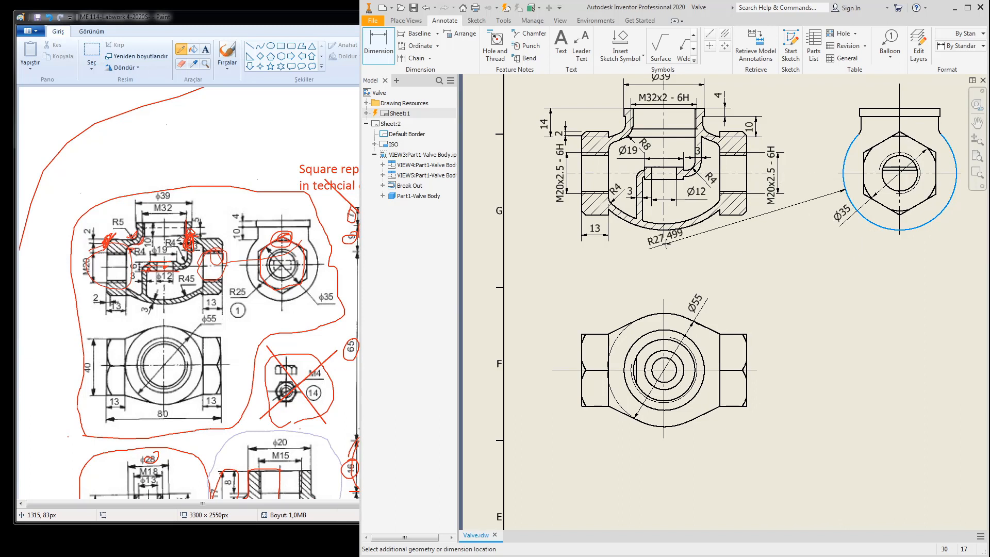
pyautogui.press('Escape')
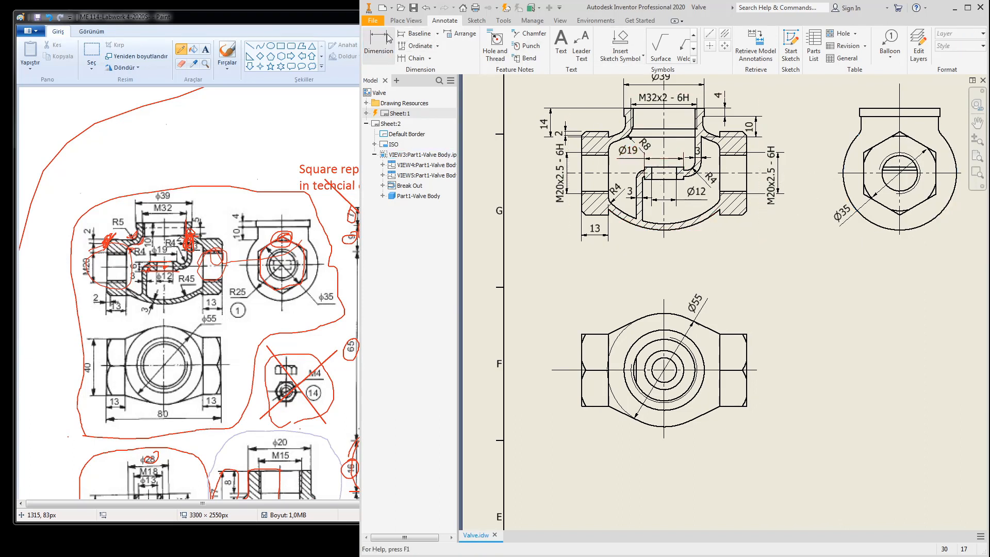
pyautogui.click(378, 47)
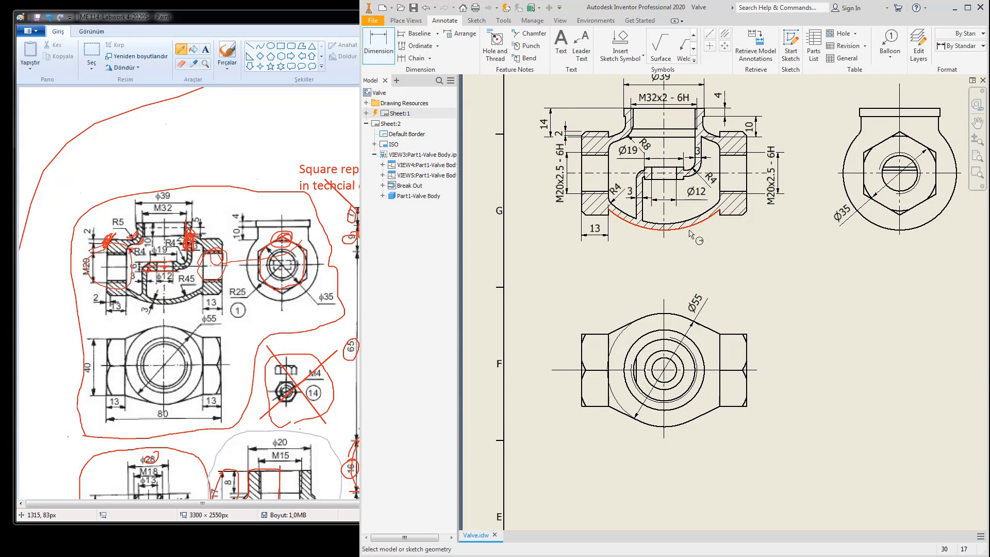
pyautogui.click(761, 53)
pyautogui.click(700, 230)
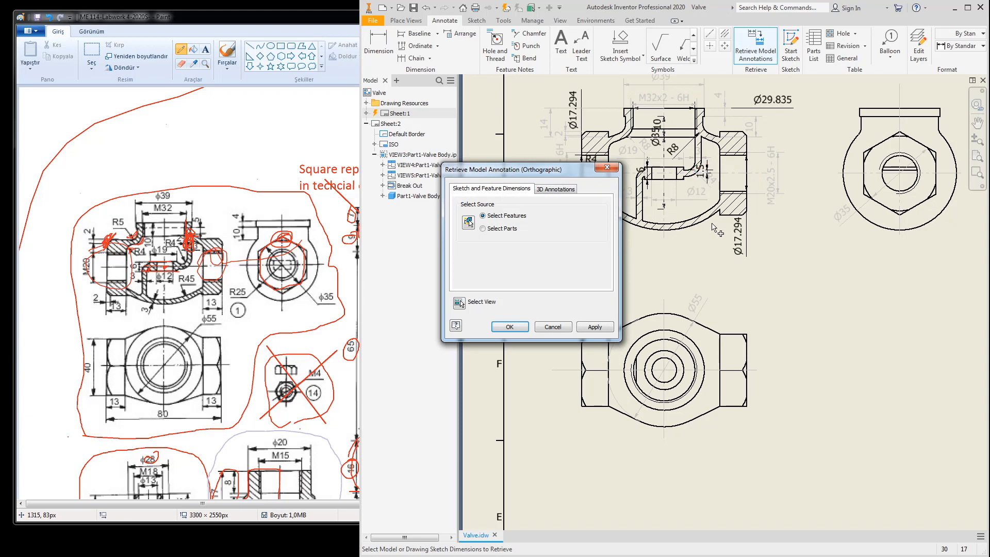
pyautogui.click(613, 171)
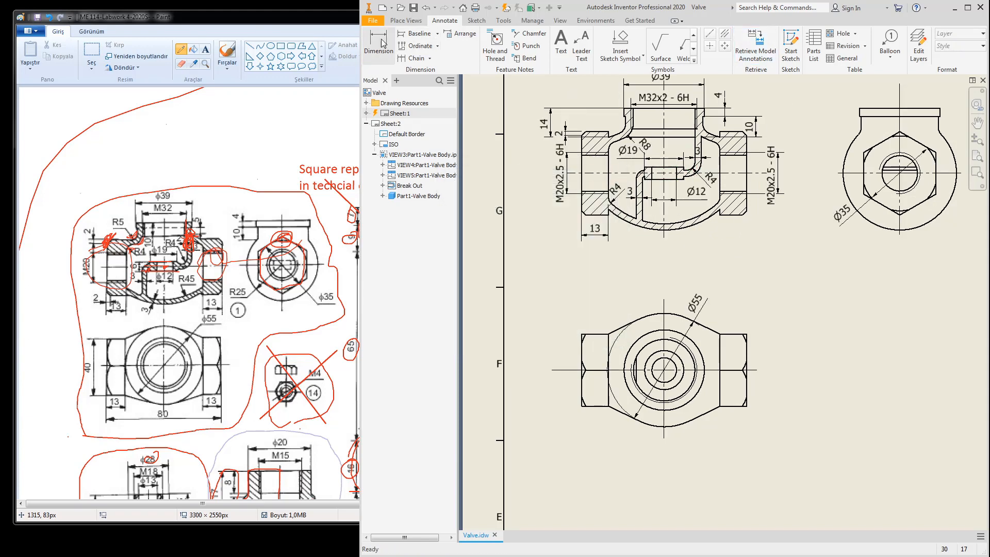
pyautogui.press('d')
pyautogui.click(694, 225)
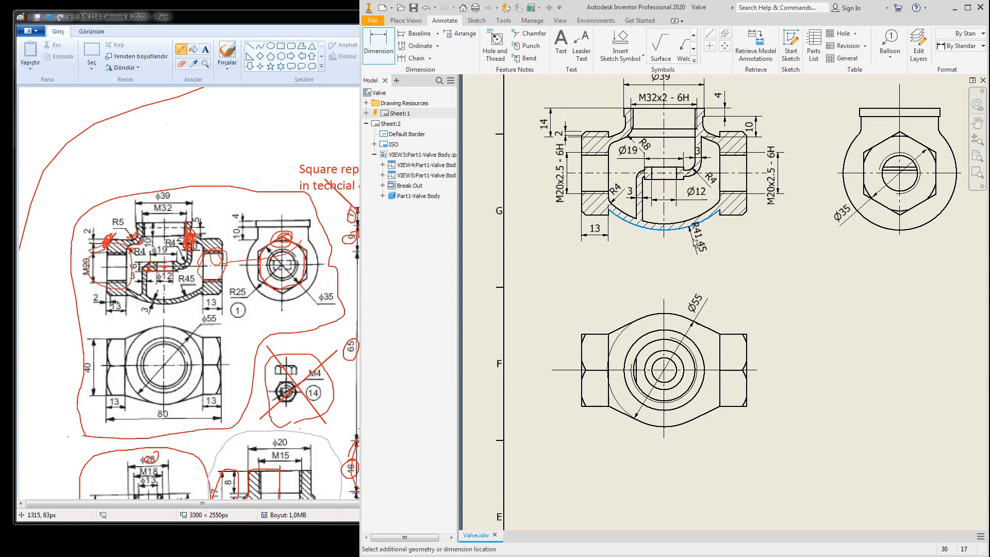
pyautogui.scroll(5, 693, 234)
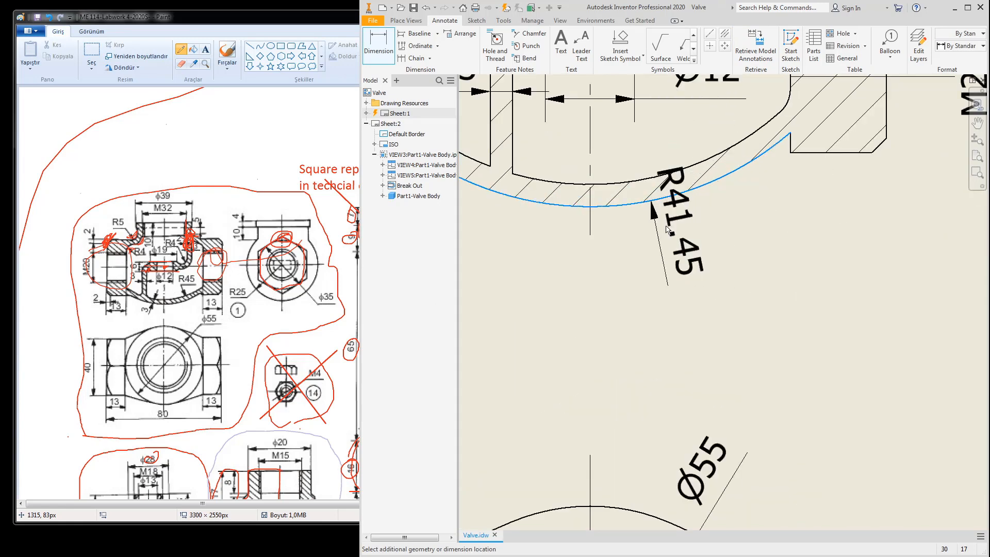
pyautogui.press('Escape')
pyautogui.scroll(-5, 704, 250)
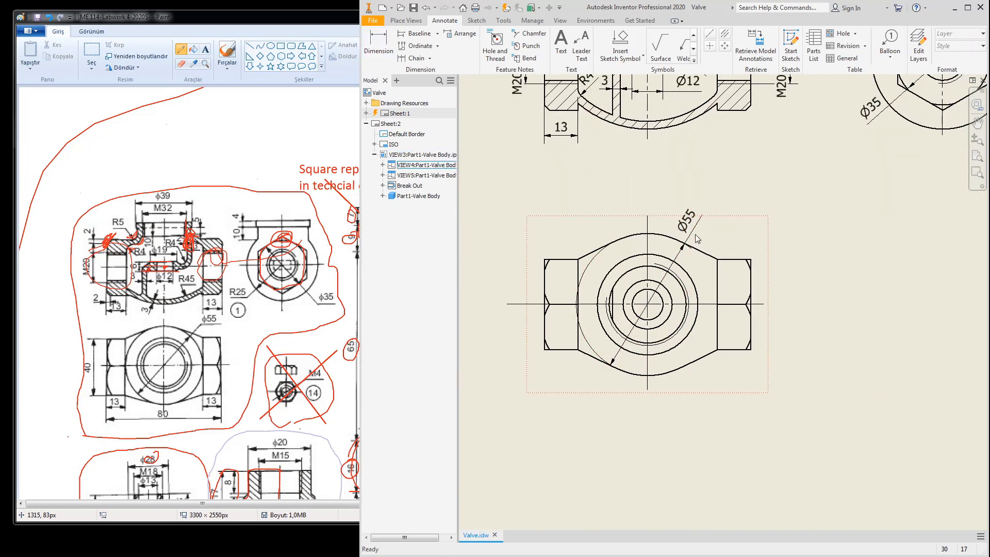
pyautogui.moveTo(735, 173); pyautogui.dragTo(747, 222, button='middle')
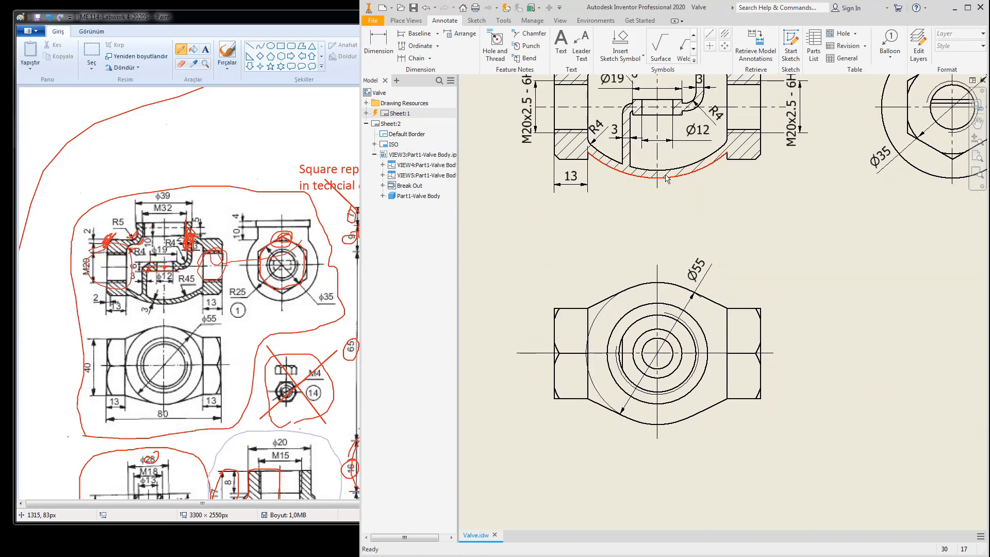
pyautogui.click(378, 47)
pyautogui.click(635, 169)
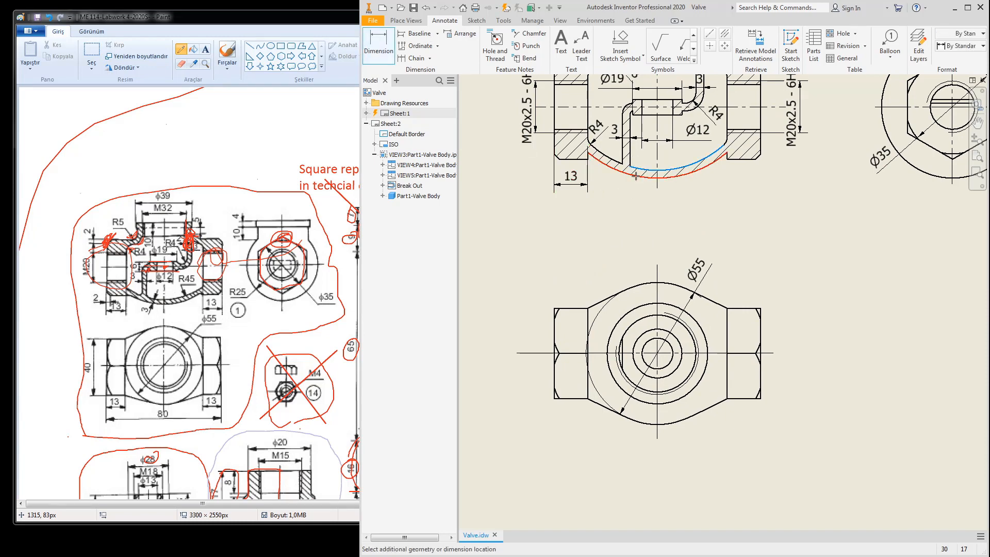
pyautogui.scroll(3, 633, 201)
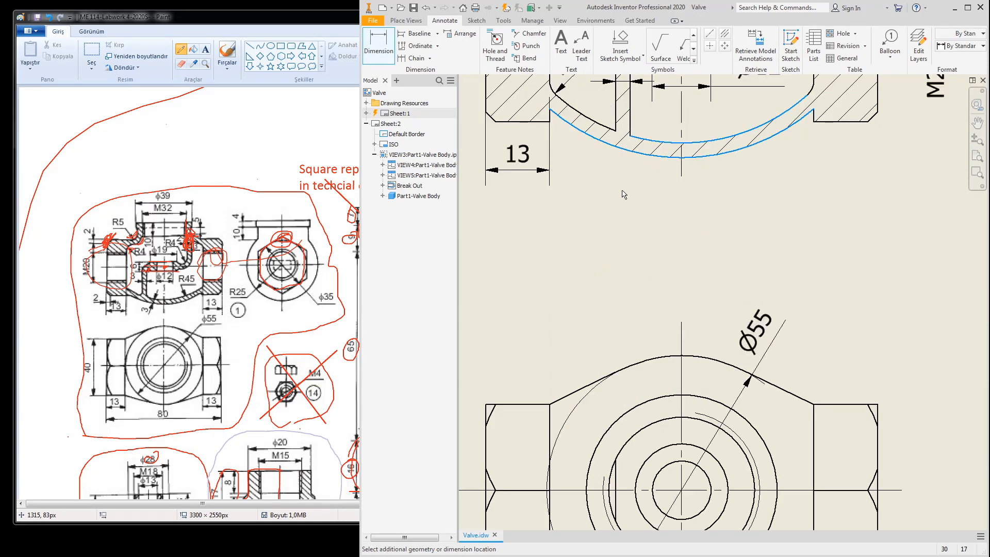
pyautogui.press('Escape')
pyautogui.click(384, 47)
pyautogui.click(647, 142)
pyautogui.press('Escape')
pyautogui.scroll(-5, 734, 205)
pyautogui.scroll(5, 722, 236)
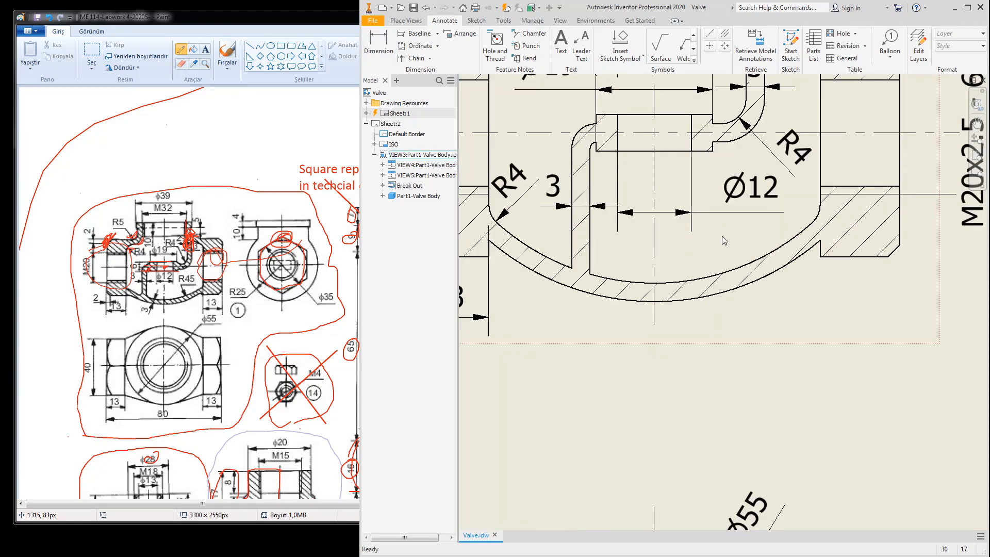
pyautogui.scroll(-3, 722, 237)
pyautogui.moveTo(722, 236)
pyautogui.mouseDown(button='middle')
pyautogui.moveTo(719, 293)
pyautogui.moveTo(711, 200)
pyautogui.mouseUp(button='middle')
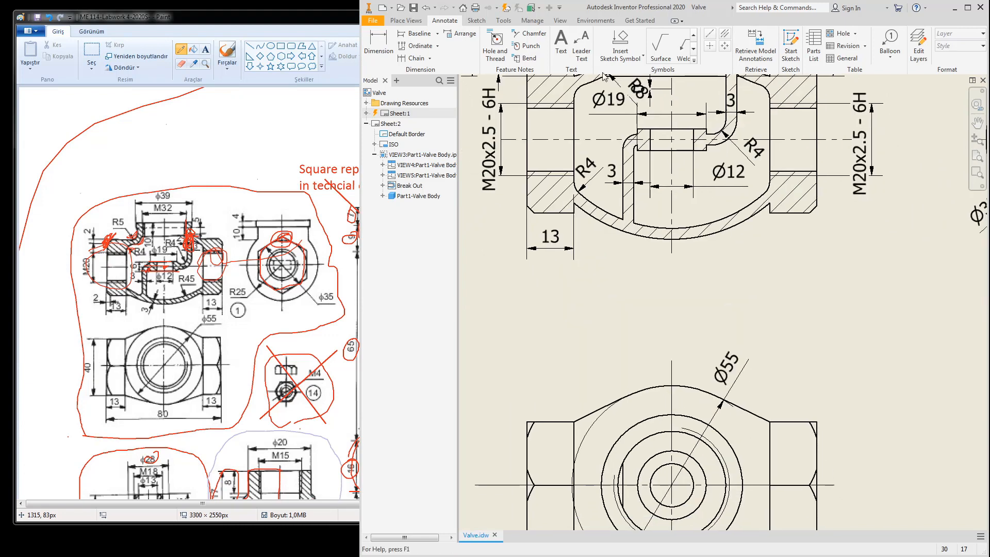
pyautogui.click(385, 44)
pyautogui.click(656, 229)
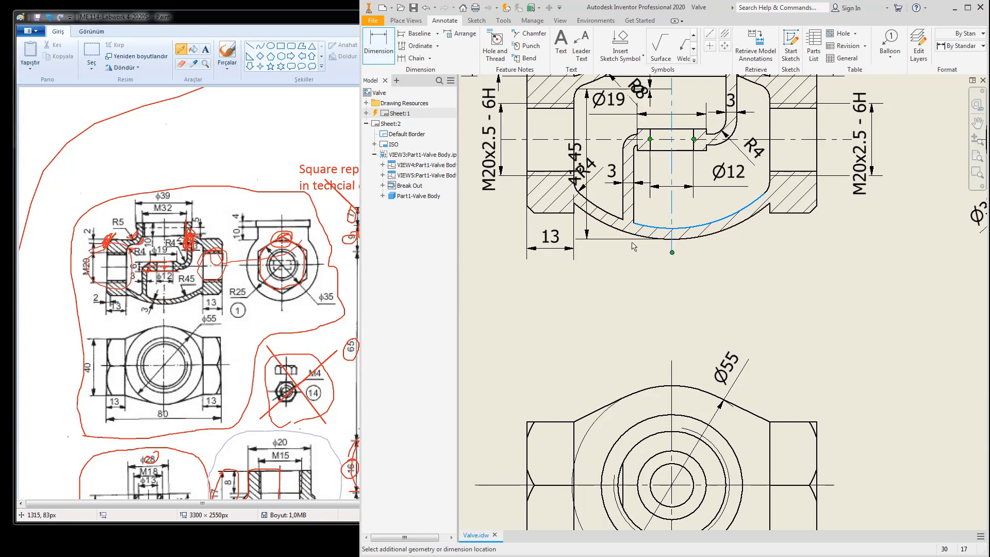
pyautogui.press('Escape')
pyautogui.click(376, 41)
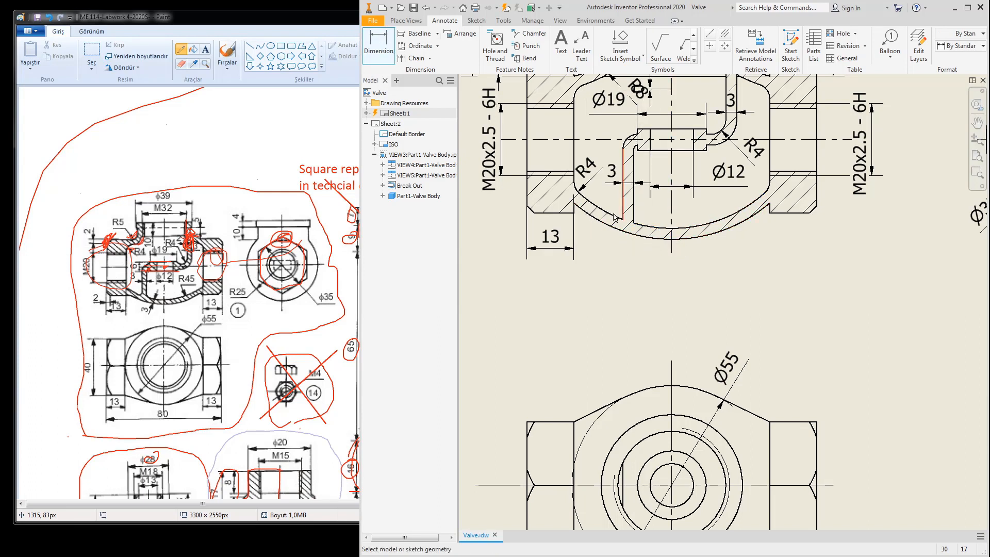
pyautogui.click(643, 225)
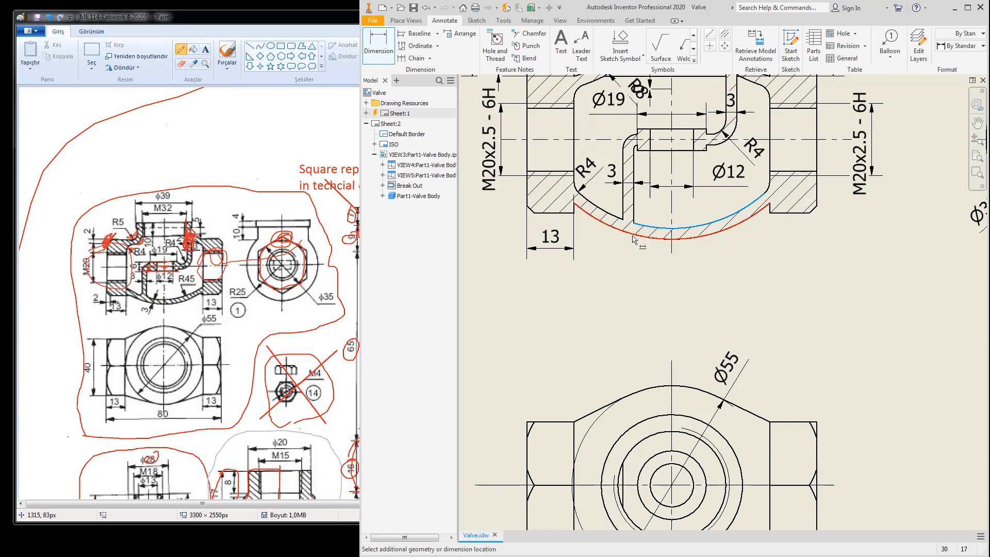
pyautogui.rightClick(632, 237)
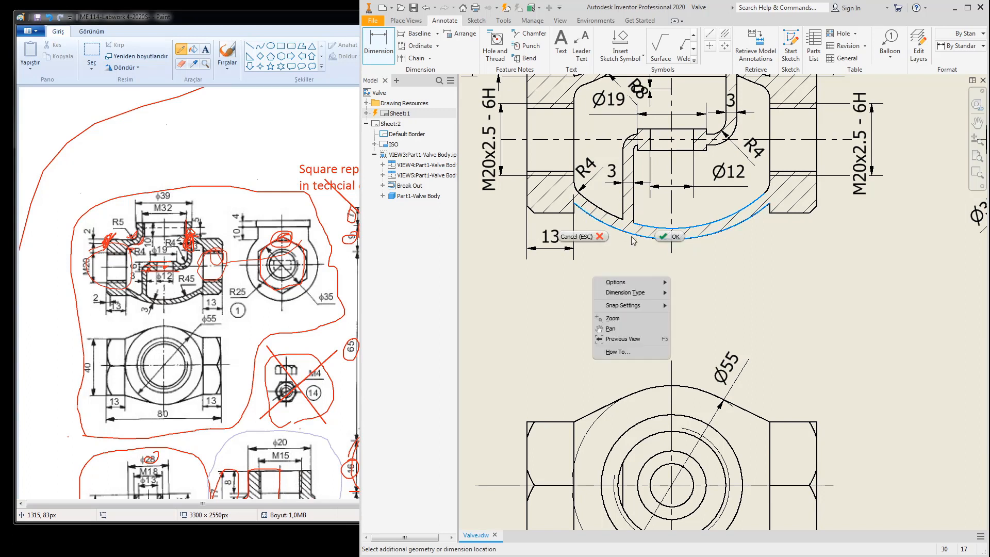
pyautogui.click(659, 238)
pyautogui.click(613, 266)
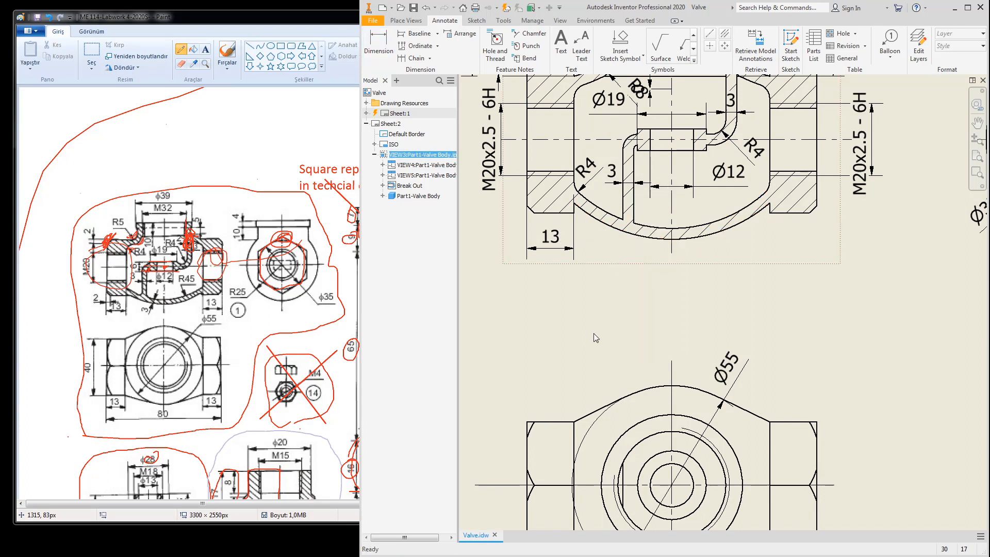
pyautogui.click(626, 271)
pyautogui.scroll(3, 651, 320)
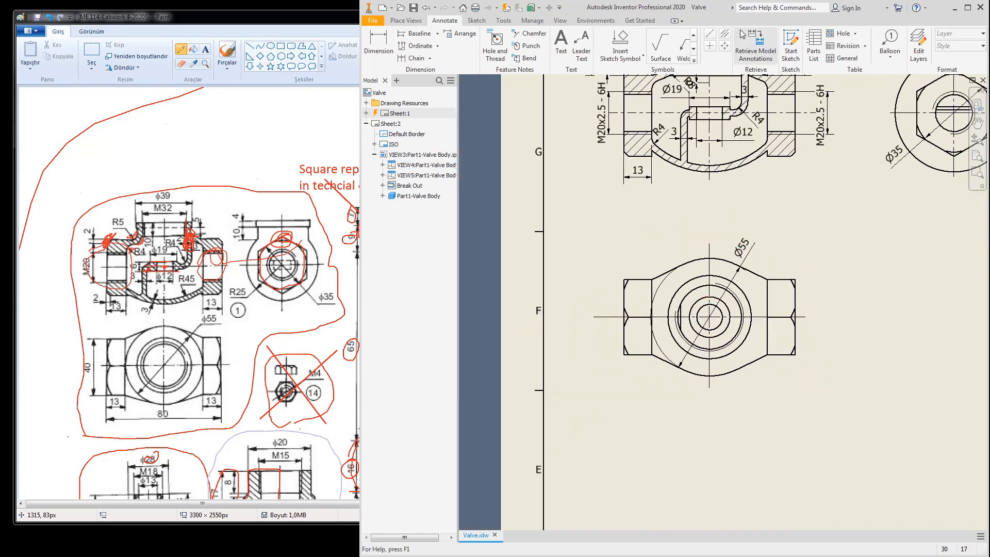
# Step: Dimension the lower Valve Body view with an 80 overall length above it
pyautogui.click(379, 44)
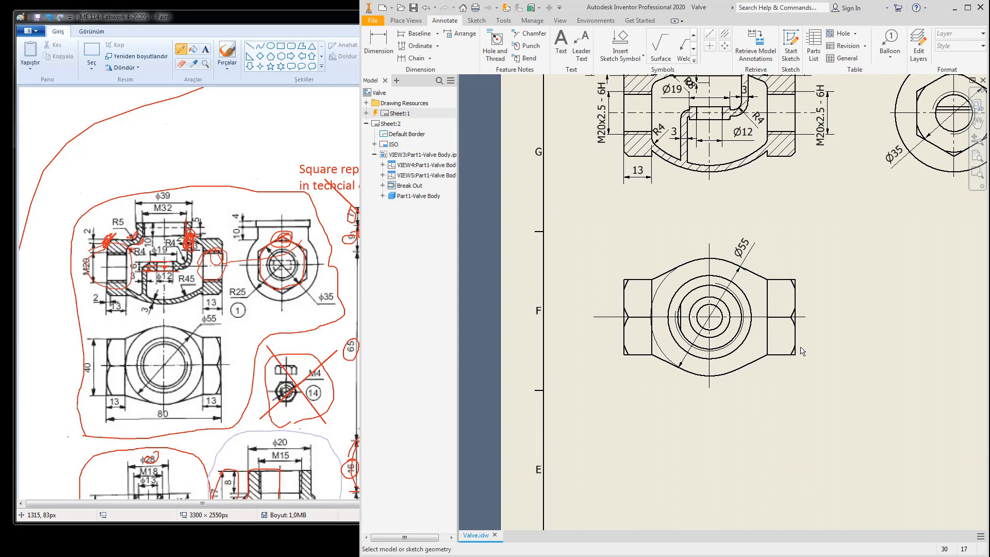
pyautogui.click(798, 307)
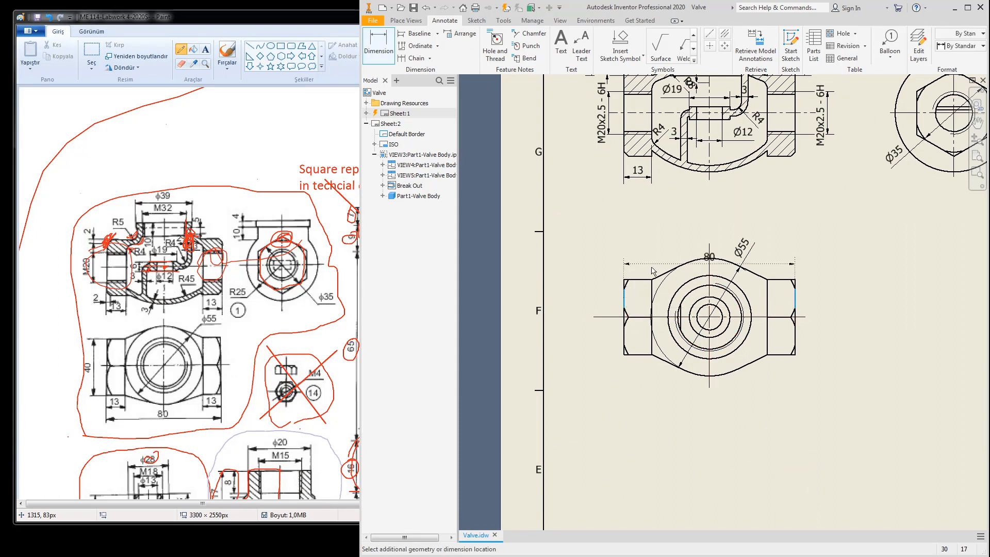
pyautogui.click(731, 225)
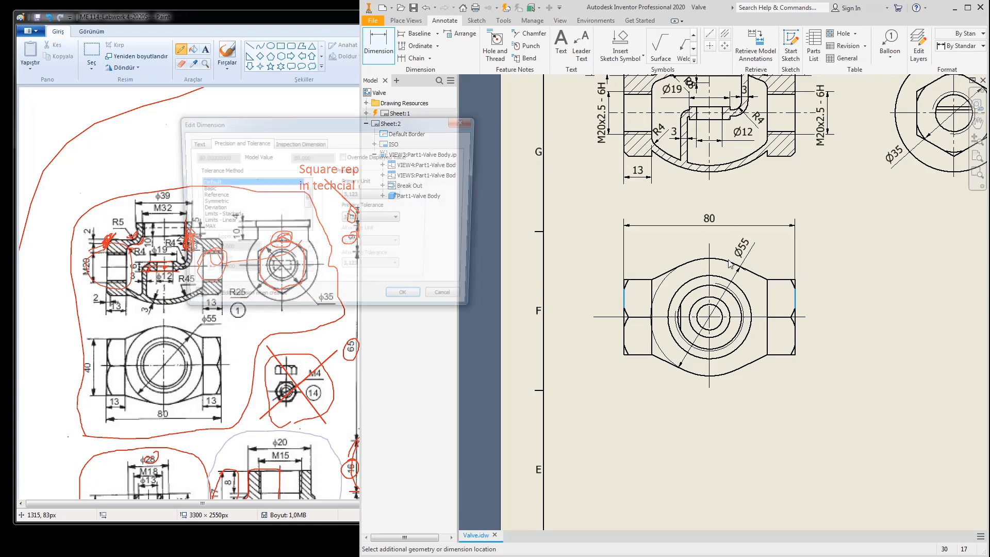
pyautogui.click(409, 301)
pyautogui.scroll(3, 798, 151)
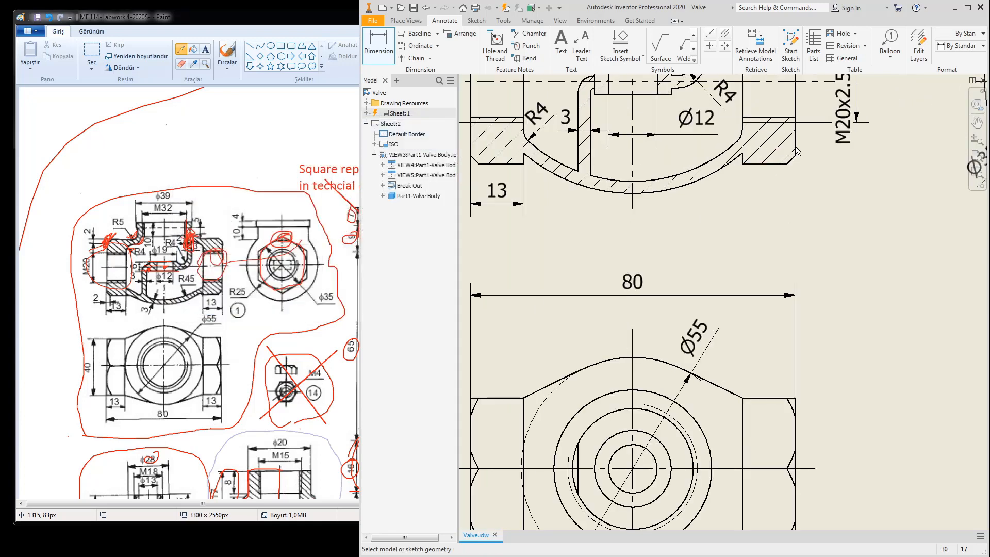
# Step: Add a 13 dimension below the section's right end step
pyautogui.click(795, 144)
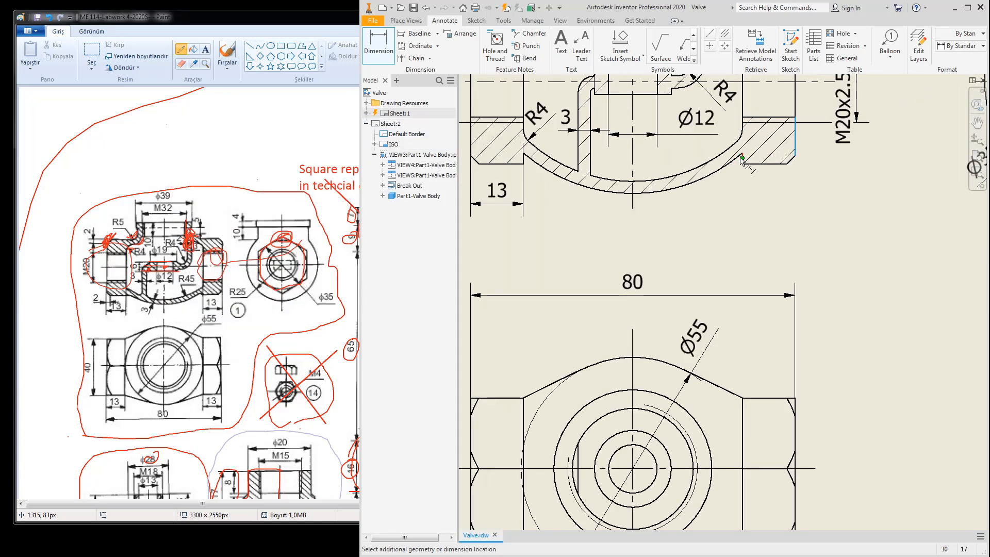
pyautogui.click(743, 157)
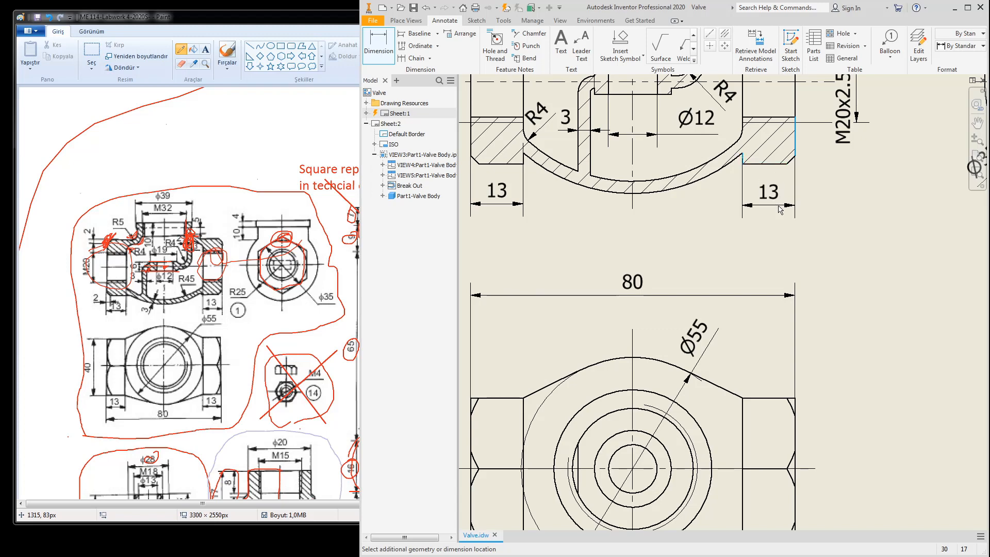
pyautogui.click(780, 209)
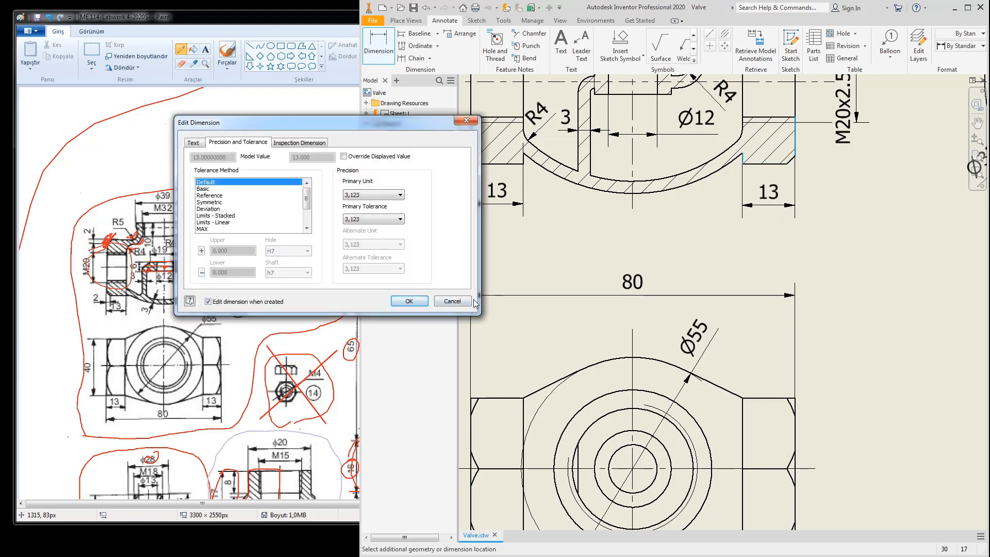
pyautogui.click(409, 301)
pyautogui.scroll(4, 794, 262)
pyautogui.moveTo(849, 278); pyautogui.dragTo(848, 278, button='middle')
pyautogui.press('Escape')
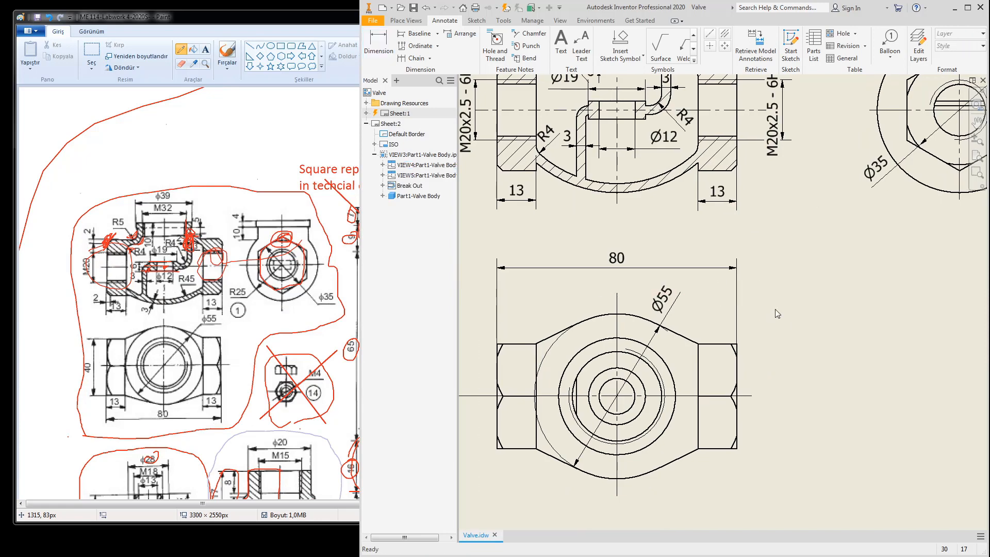
pyautogui.scroll(-3, 784, 313)
pyautogui.moveTo(794, 315); pyautogui.dragTo(725, 285, button='middle')
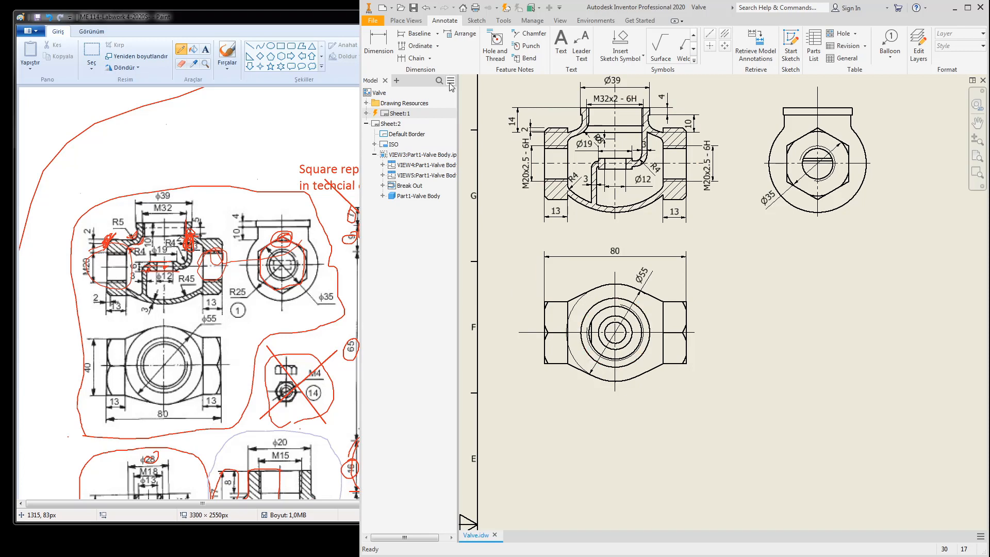
# Step: Start a sketch on Sheet:2 and draw a rectangle enclosing the Valve Body views
pyautogui.click(476, 21)
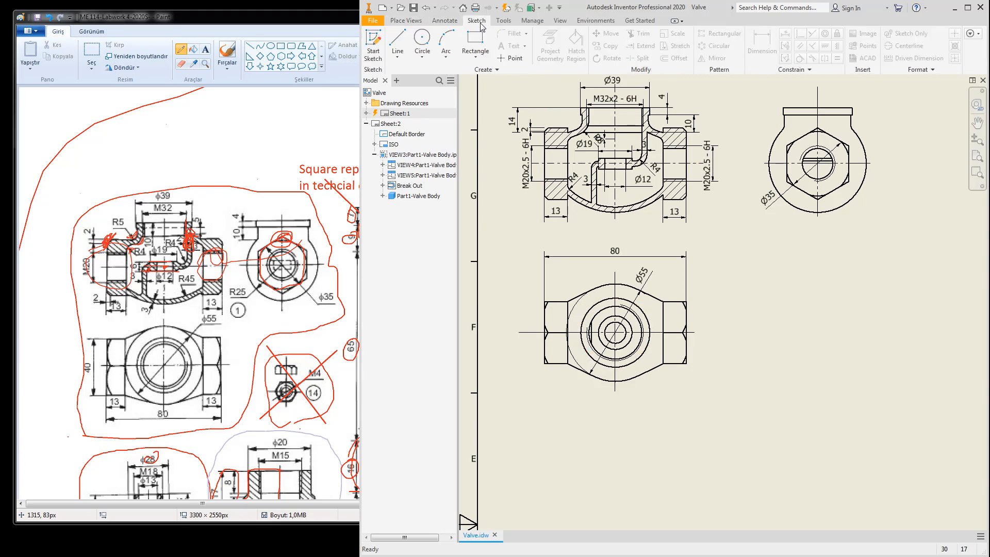
pyautogui.scroll(-5, 695, 222)
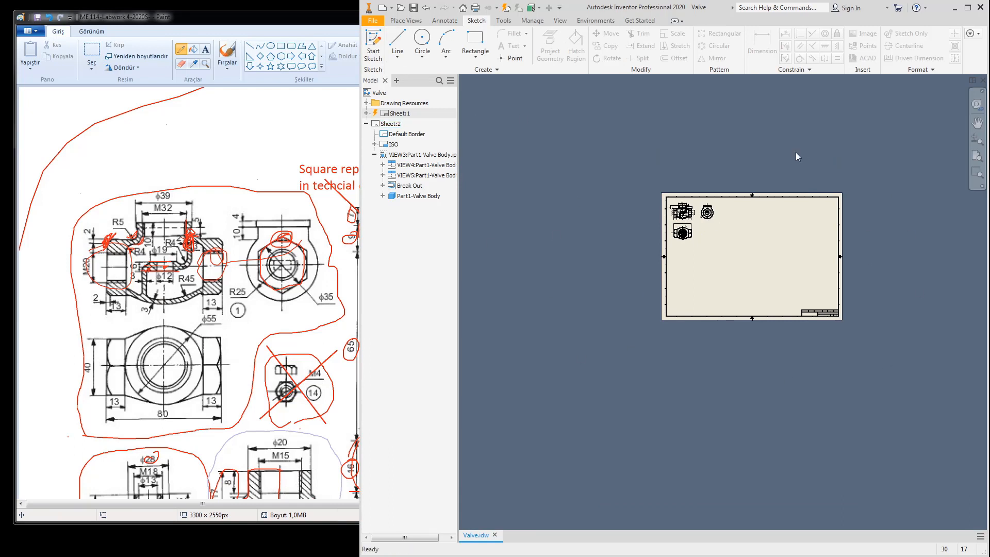
pyautogui.click(378, 39)
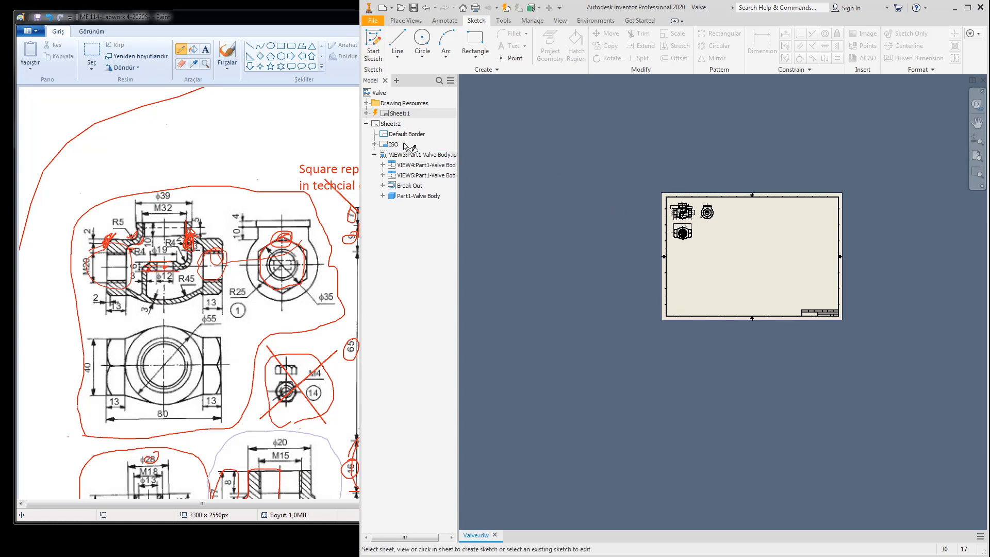
pyautogui.click(392, 127)
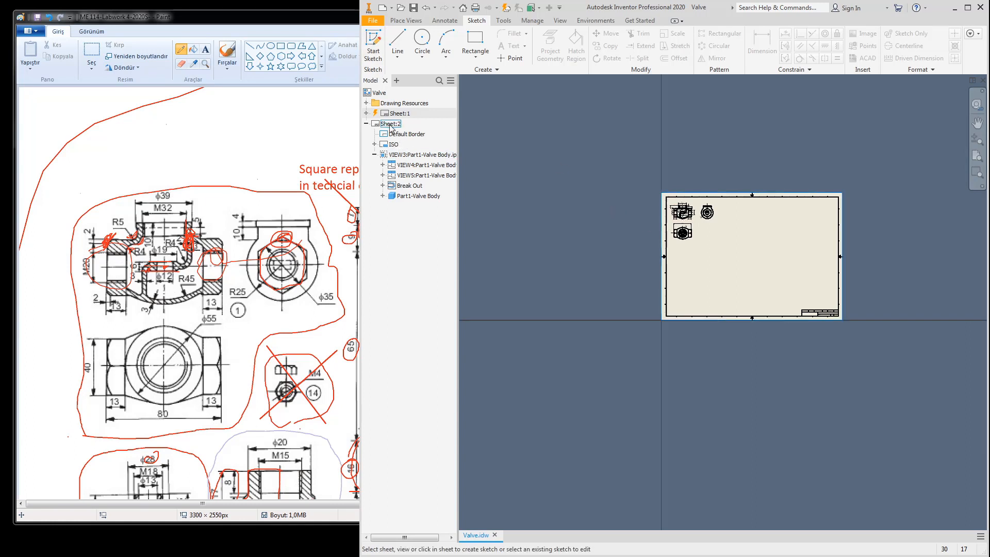
pyautogui.click(470, 39)
pyautogui.scroll(5, 669, 206)
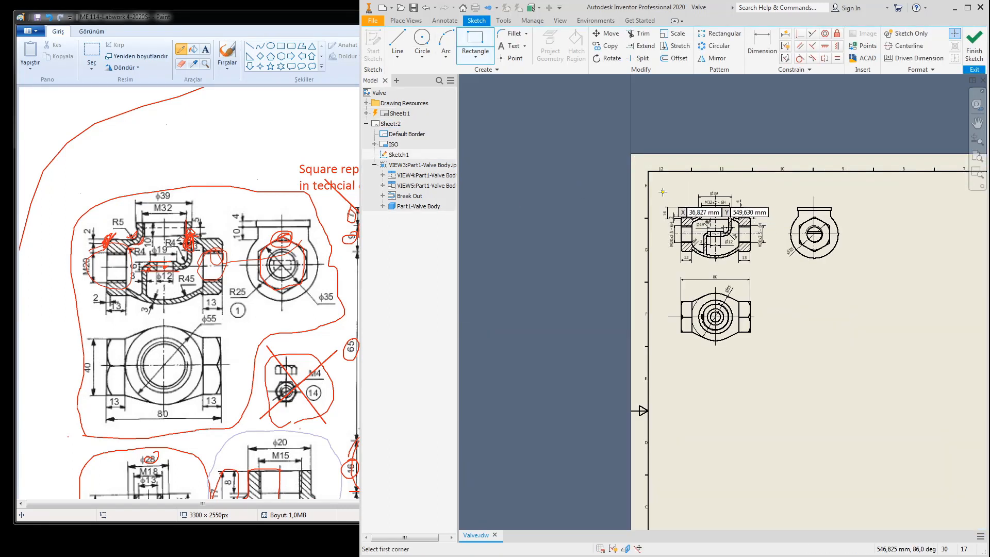
pyautogui.click(658, 183)
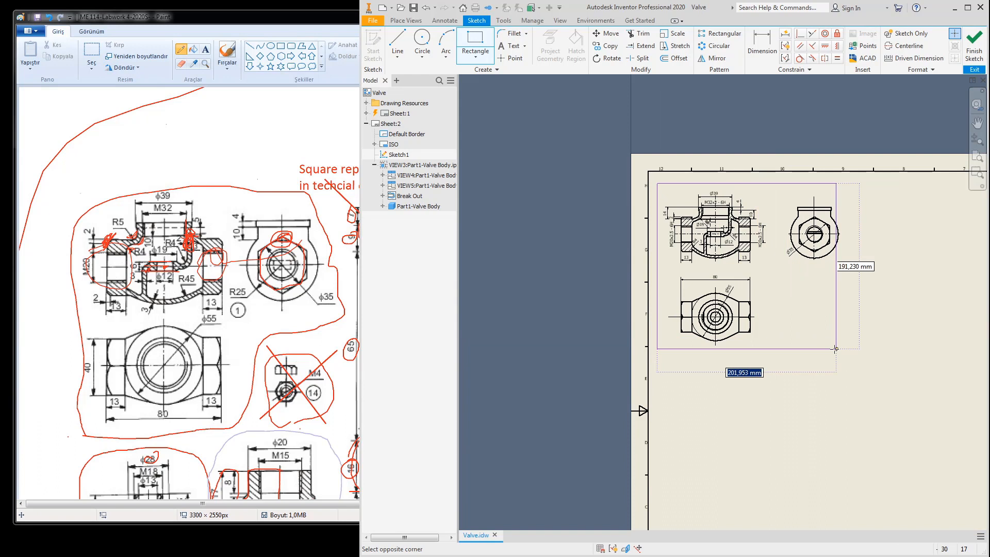
pyautogui.click(868, 353)
# Step: Draw the lower-right notch lines, trim the extra corner segments, and finish the sketch
pyautogui.click(398, 44)
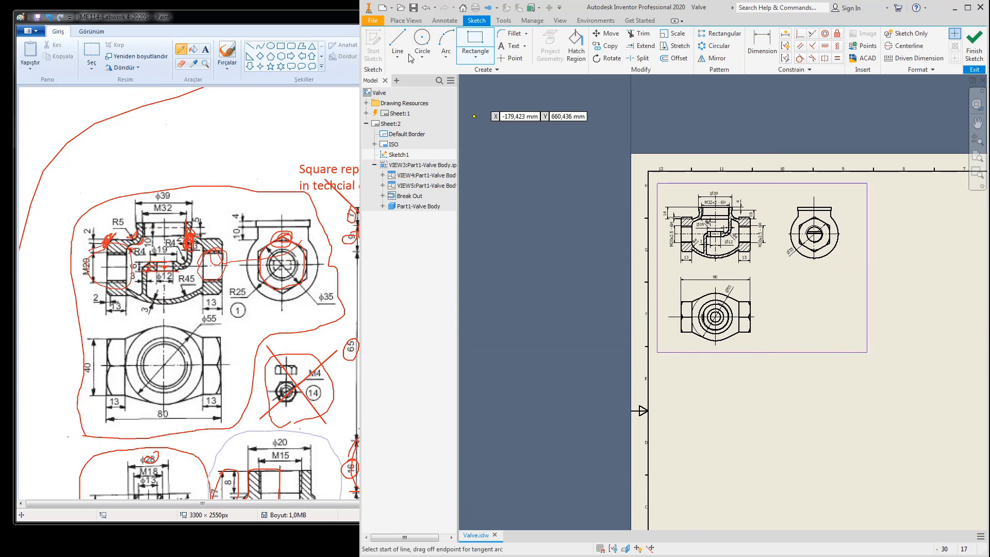
pyautogui.click(782, 295)
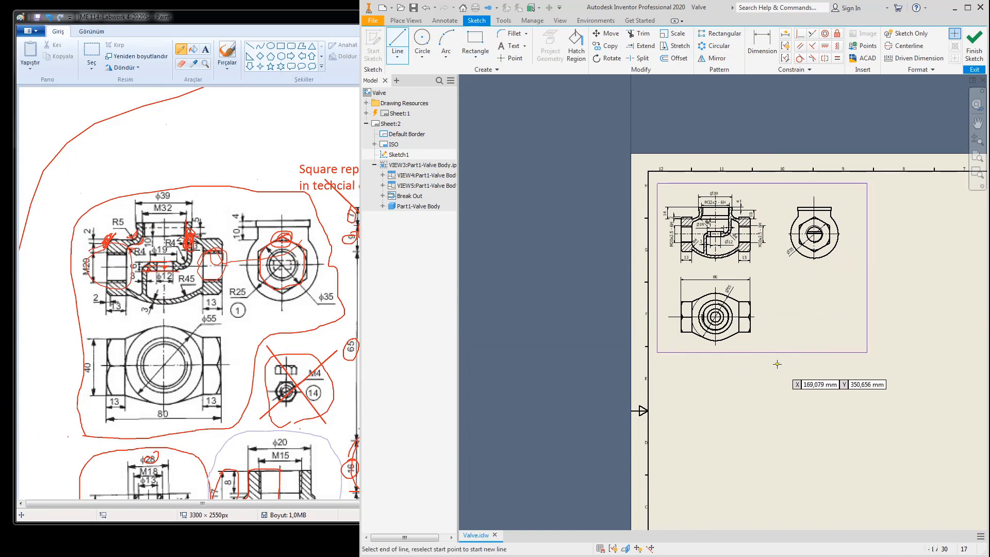
pyautogui.click(777, 274)
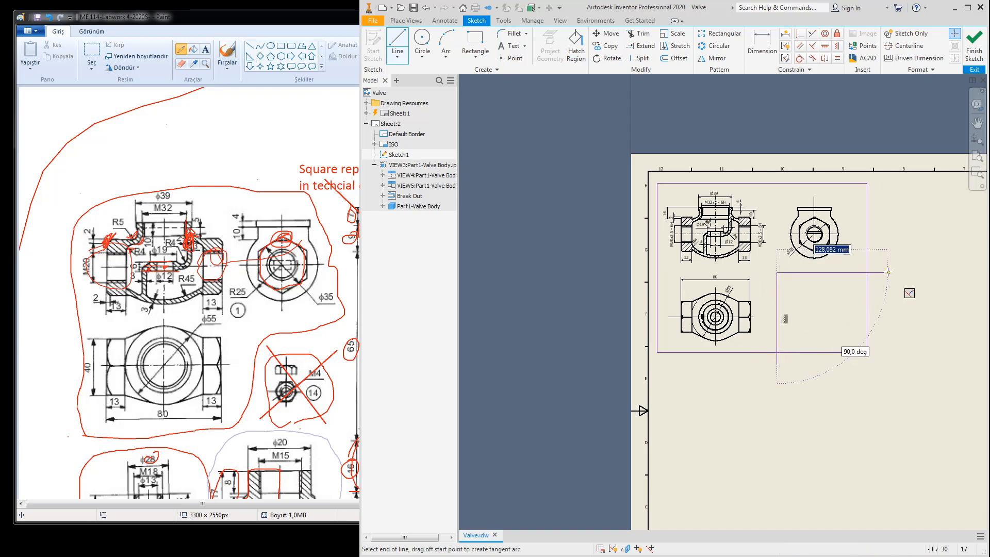
pyautogui.click(886, 272)
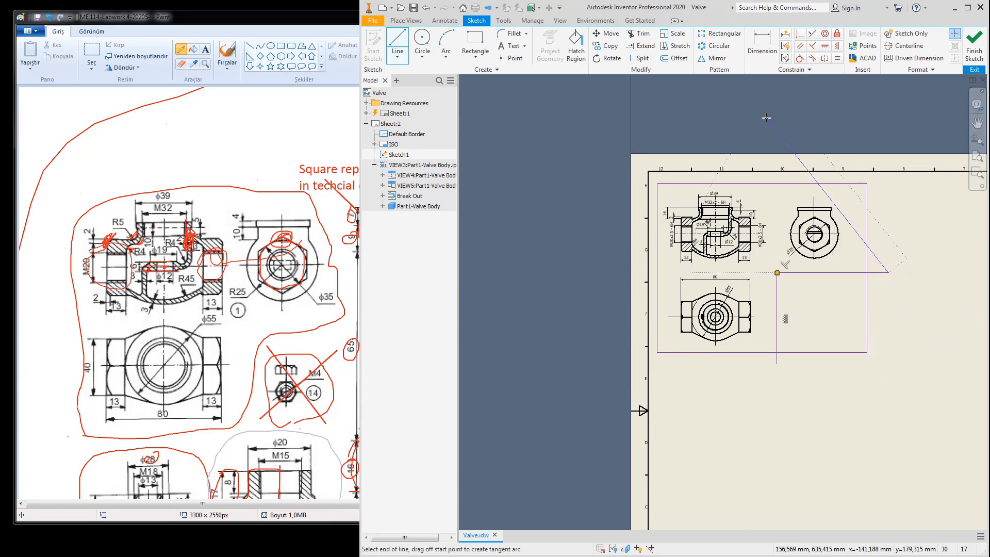
pyautogui.press('Escape')
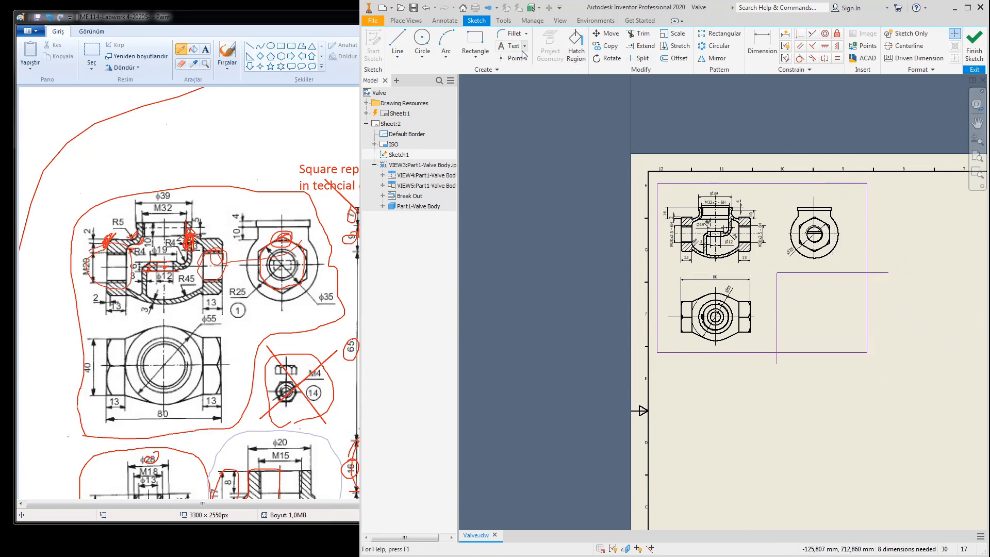
pyautogui.click(638, 34)
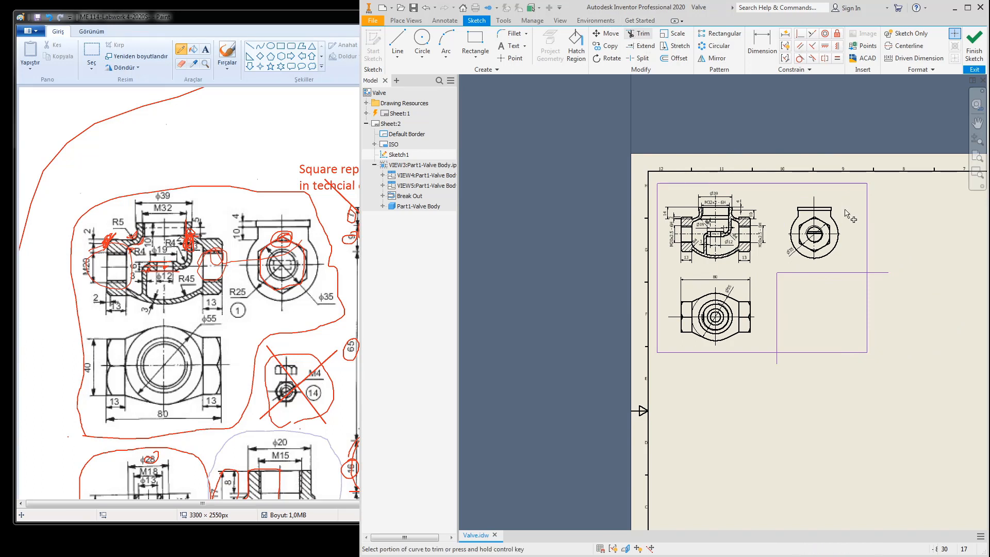
pyautogui.click(870, 317)
pyautogui.click(859, 353)
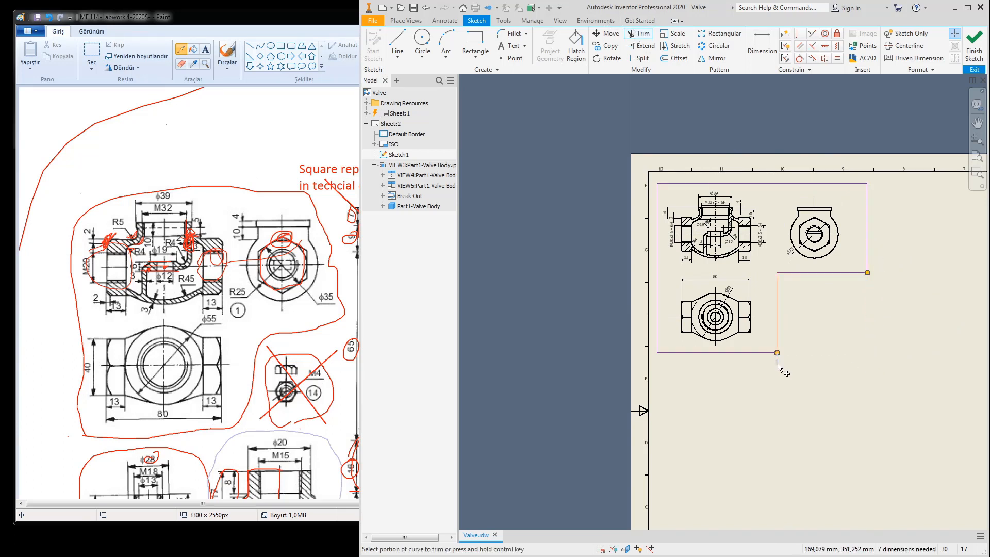
pyautogui.click(974, 52)
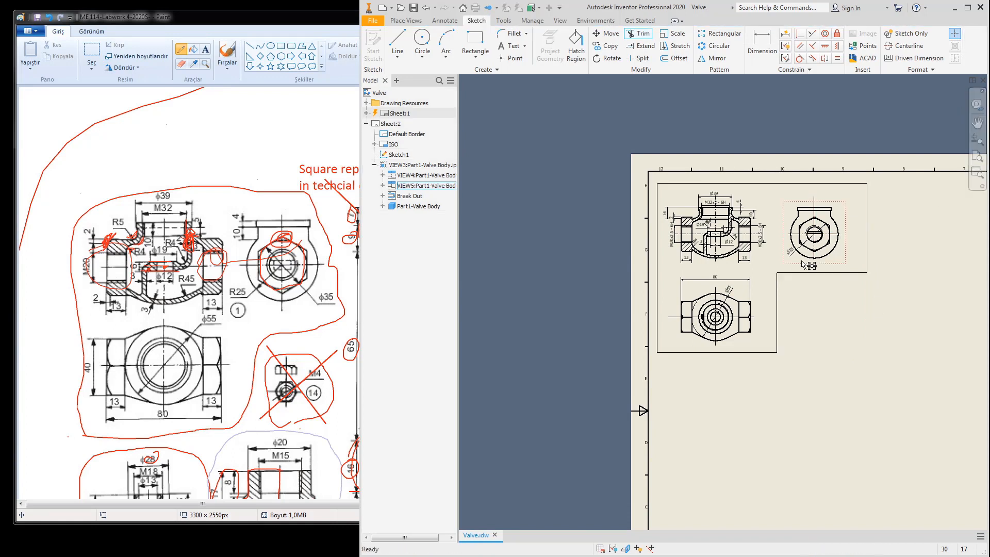
# Step: Change the boundary sketch's line type from continuous to a dashed style
pyautogui.rightClick(776, 286)
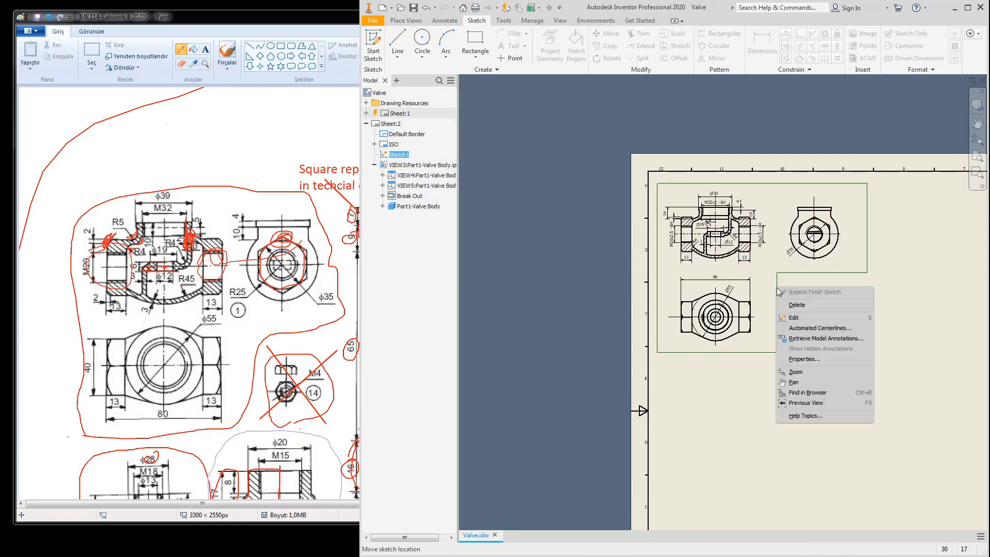
pyautogui.click(801, 360)
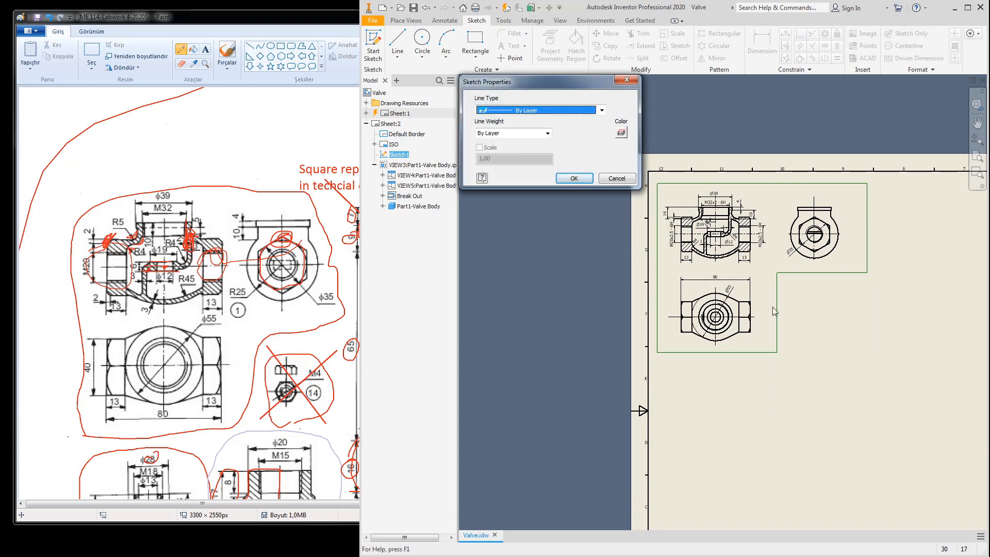
pyautogui.click(555, 110)
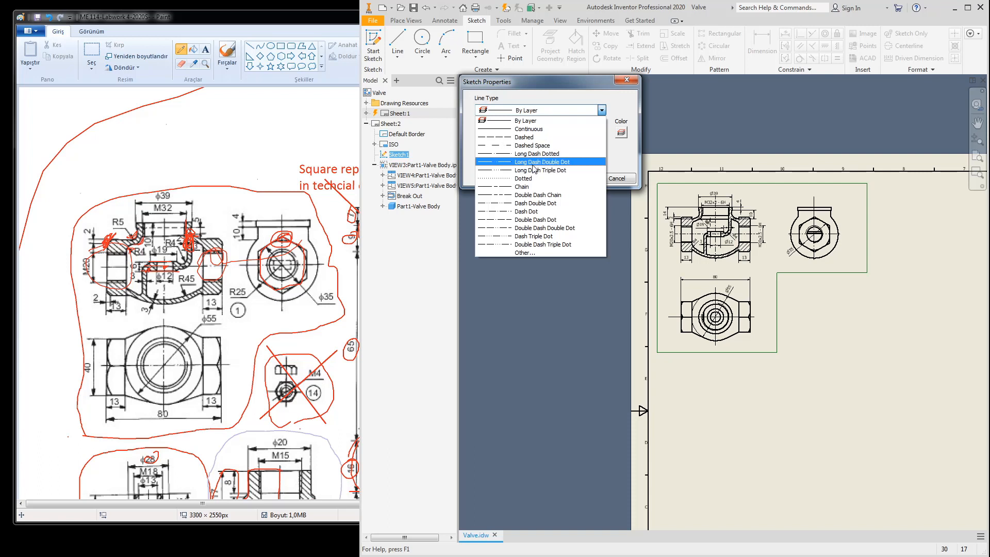
pyautogui.click(542, 154)
pyautogui.click(574, 179)
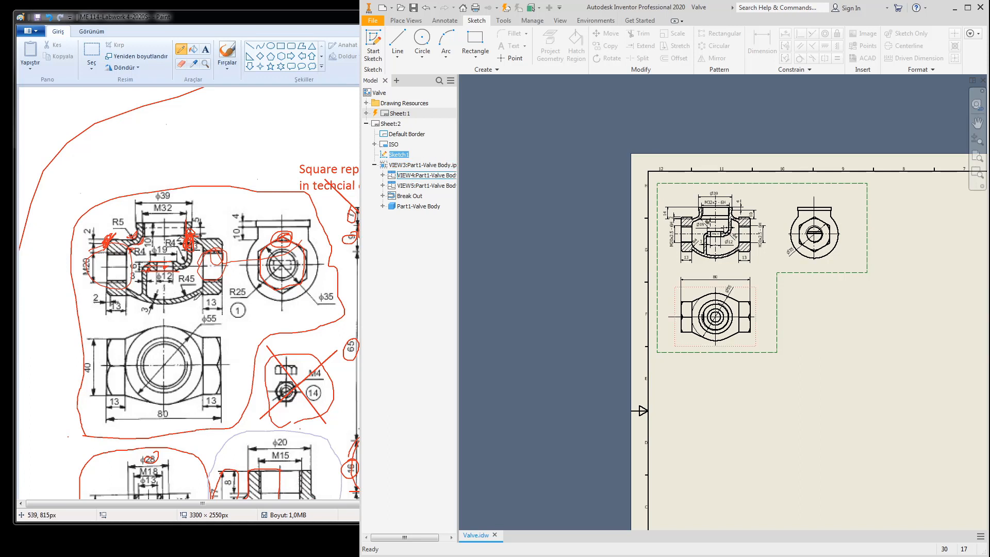
pyautogui.click(444, 20)
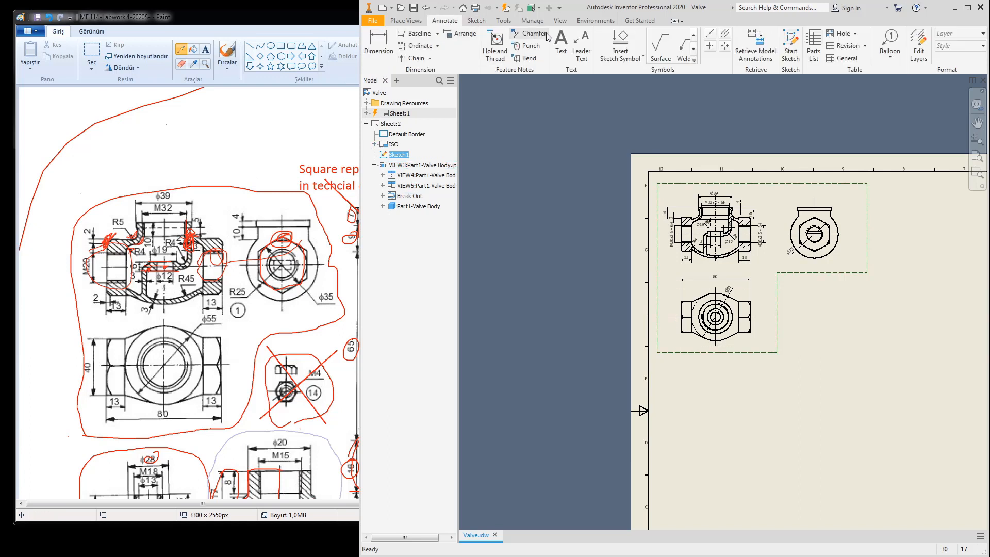
pyautogui.click(563, 44)
pyautogui.scroll(-3, 803, 276)
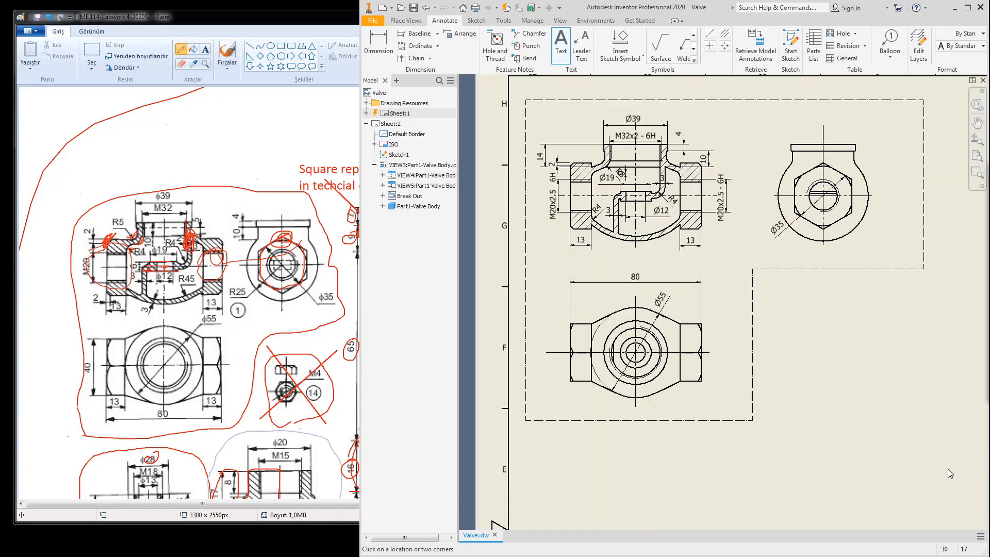
# Step: Place the text label 'Part 1- Valve Body' inside the boundary near the notch
pyautogui.click(794, 294)
pyautogui.moveTo(823, 153)
pyautogui.mouseDown()
pyautogui.moveTo(210, 177)
pyautogui.moveTo(304, 118)
pyautogui.mouseUp()
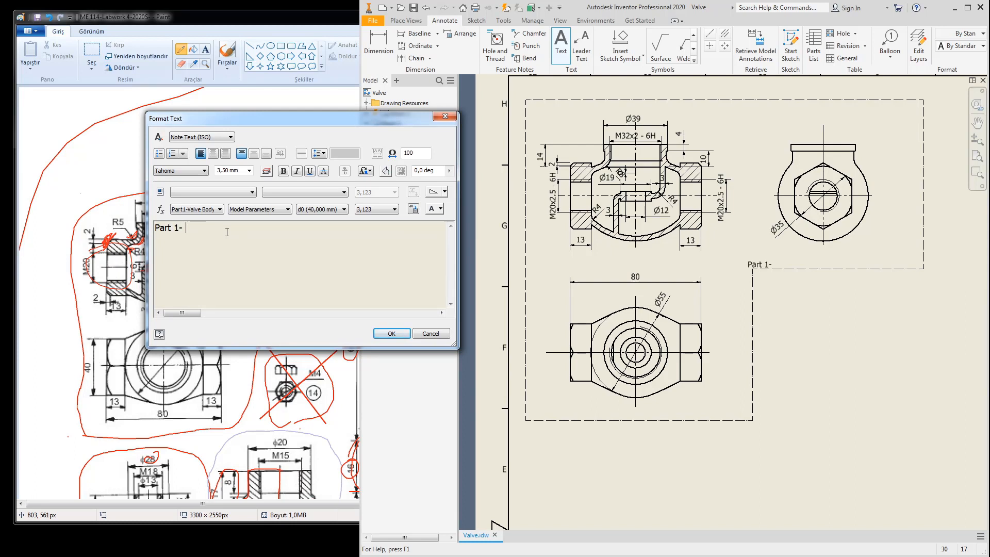
pyautogui.write('e Vaoby')
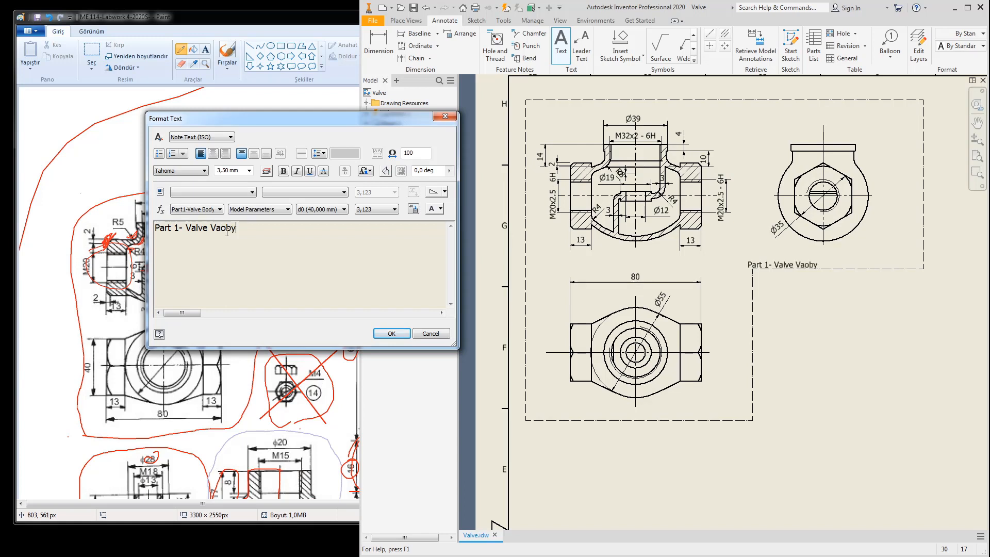
pyautogui.press('BackSpace')
pyautogui.press('BackSpace')
pyautogui.press('BackSpace')
pyautogui.press('BackSpace')
pyautogui.write('Body')
pyautogui.press('Return')
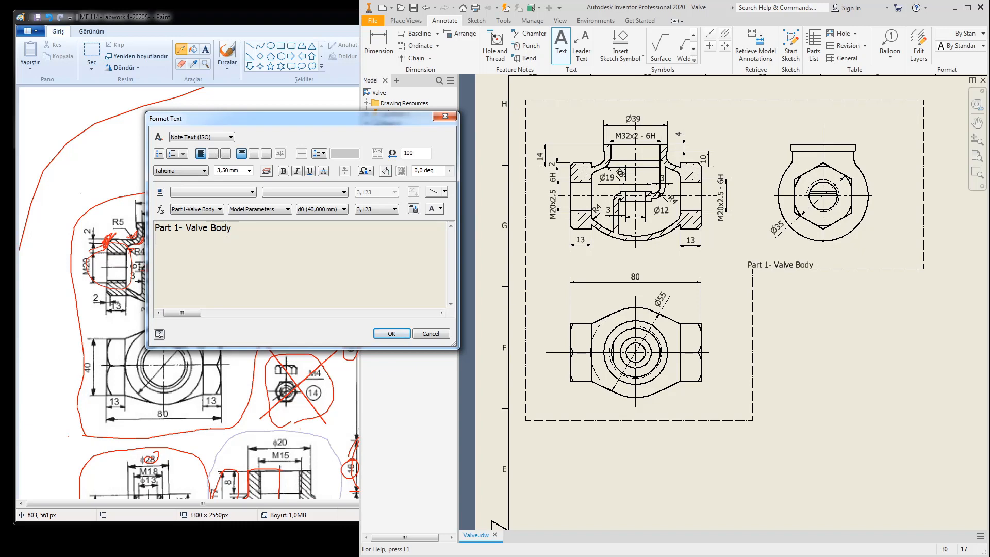
pyautogui.click(391, 333)
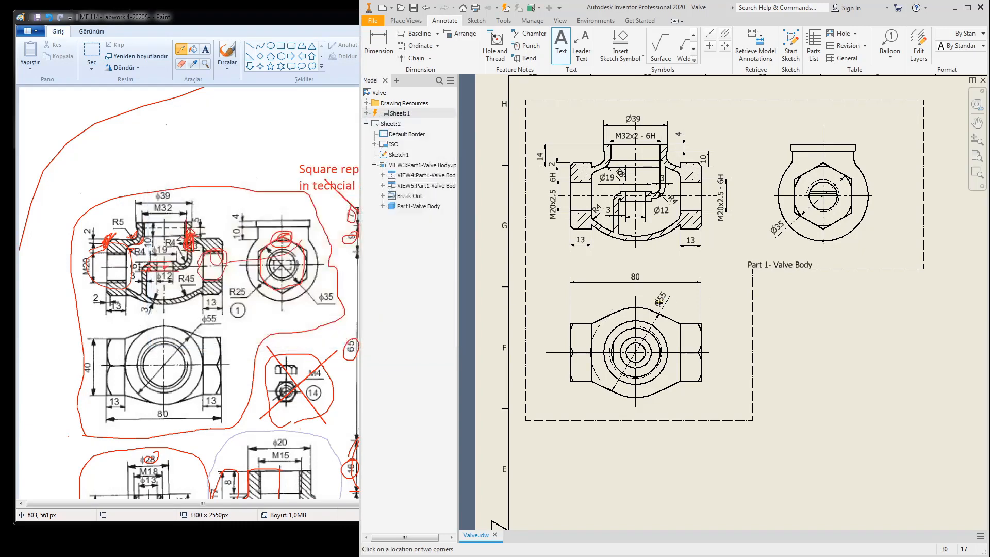
pyautogui.scroll(-3, 780, 271)
pyautogui.press('Escape')
# Step: Enlarge the 'Part 1- Valve Body' label text to 8 mm
pyautogui.doubleClick(780, 258)
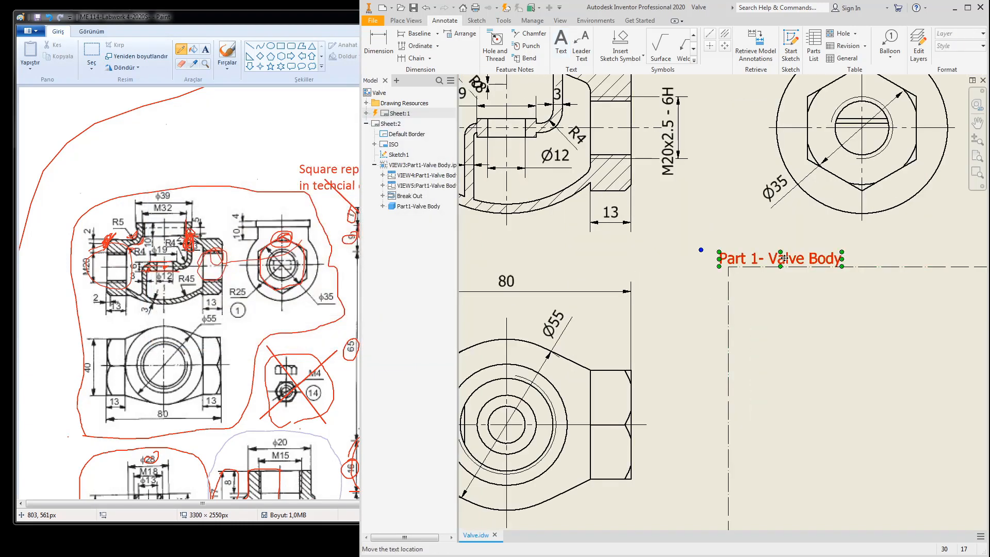
pyautogui.moveTo(233, 227); pyautogui.dragTo(149, 222)
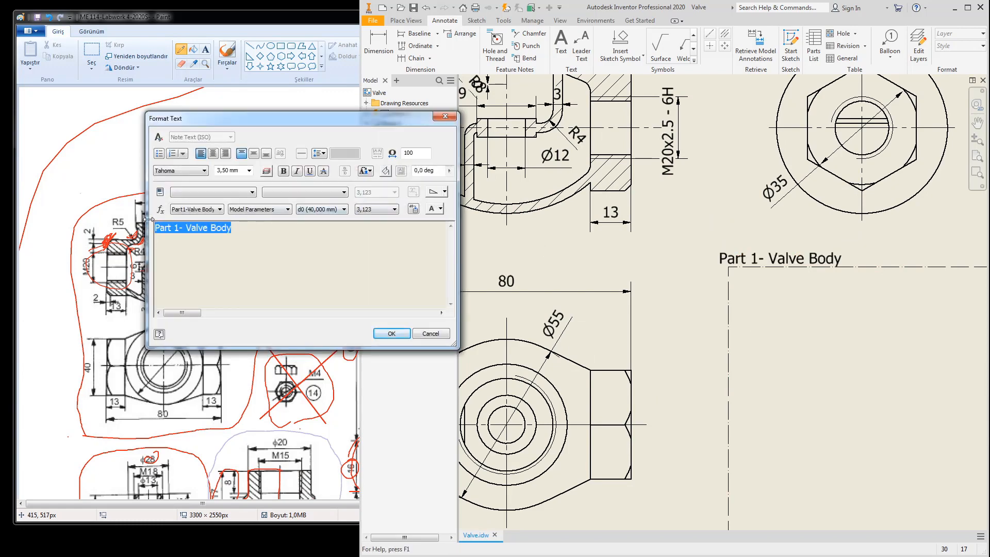
pyautogui.click(229, 170)
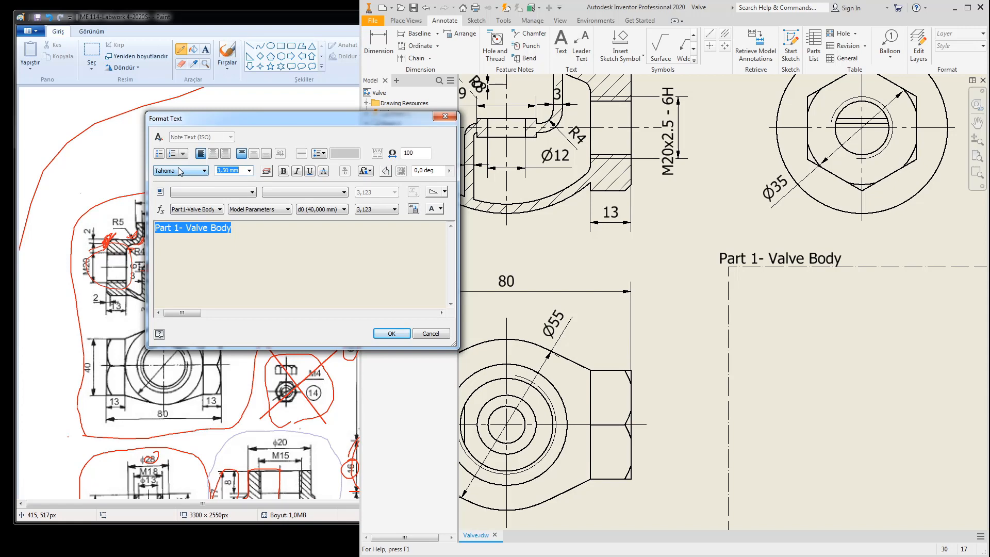
pyautogui.write('8')
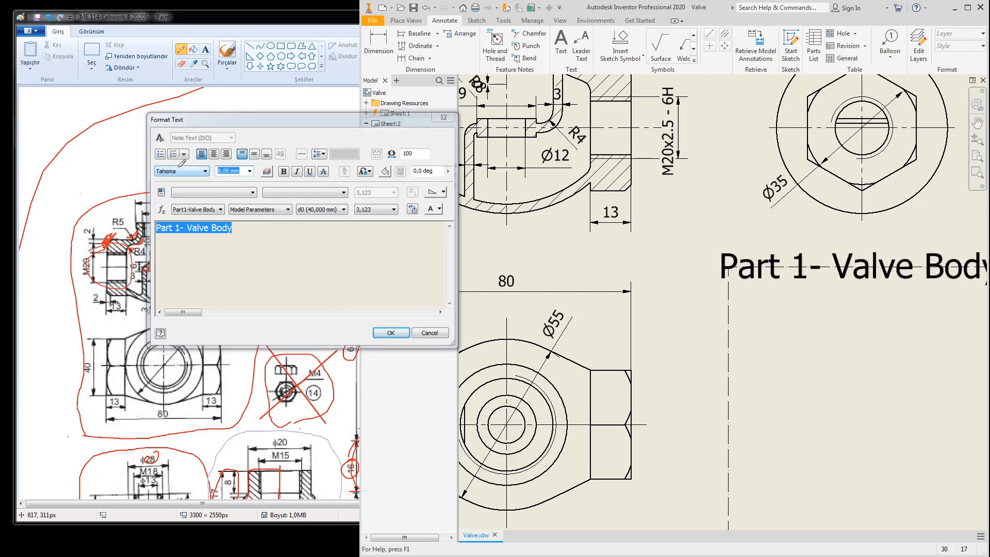
pyautogui.press('Return')
pyautogui.scroll(5, 805, 305)
pyautogui.scroll(-5, 805, 305)
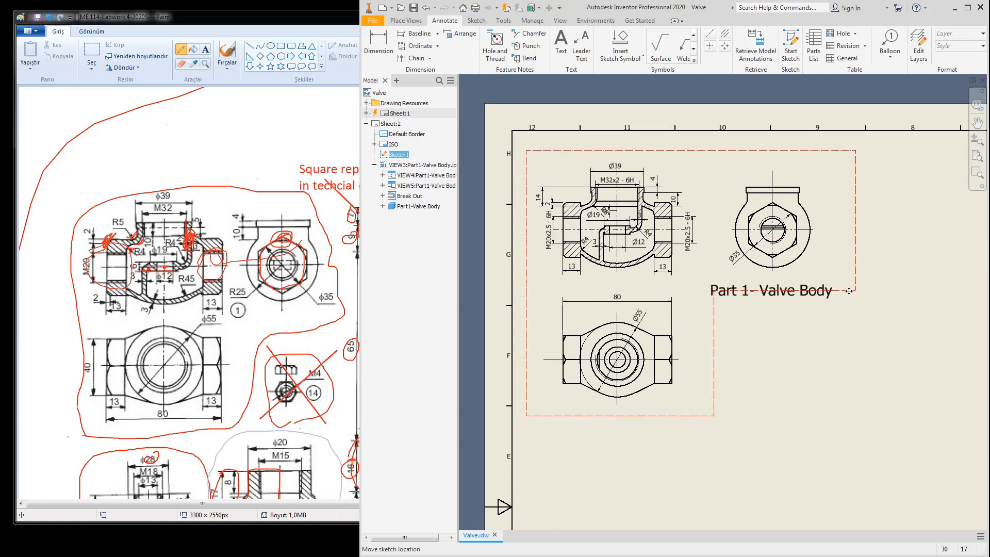
# Step: Drop the top-right dashed boundary line below the Part 1- Valve Body label, then bring up the Paint reference
pyautogui.doubleClick(846, 292)
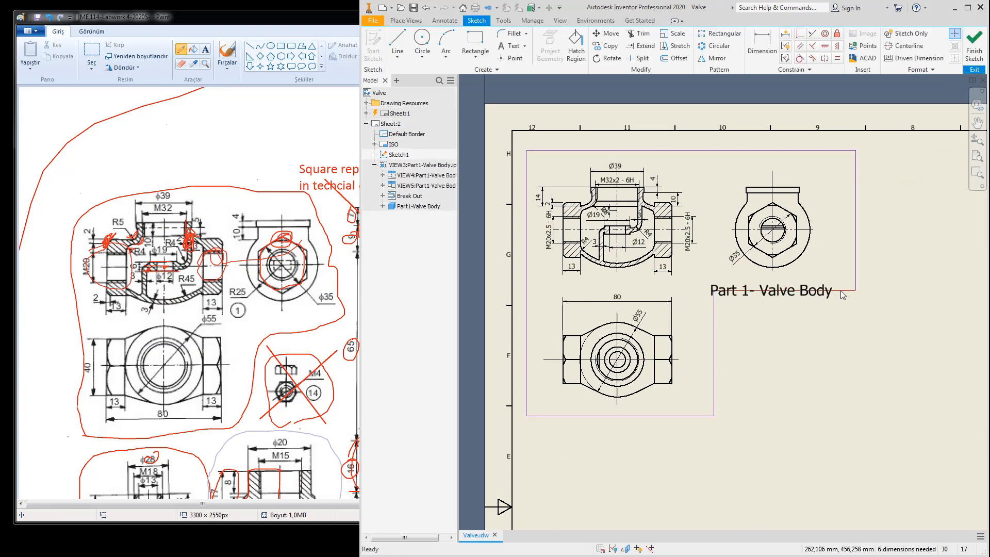
pyautogui.moveTo(842, 291)
pyautogui.mouseDown()
pyautogui.moveTo(845, 314)
pyautogui.moveTo(732, 315)
pyautogui.mouseUp()
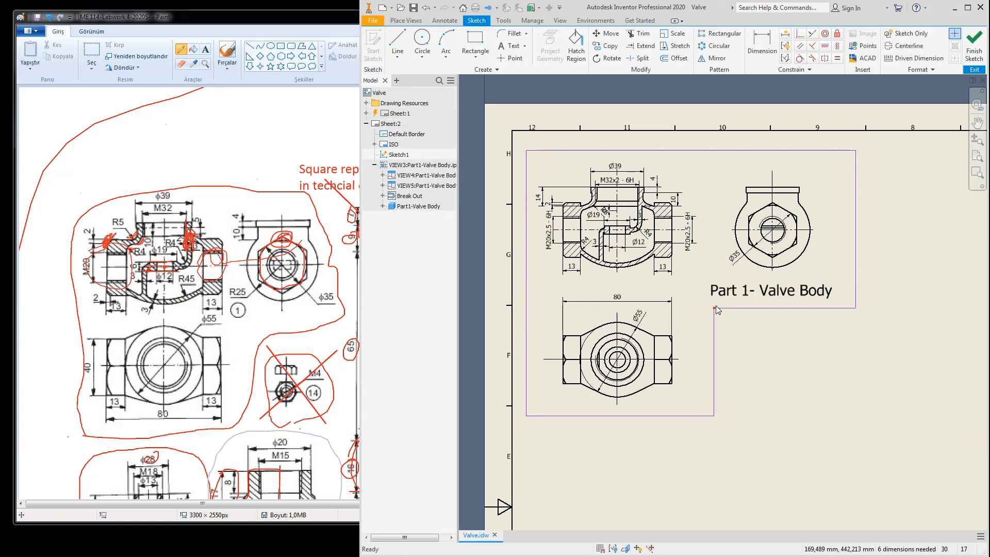
pyautogui.click(968, 46)
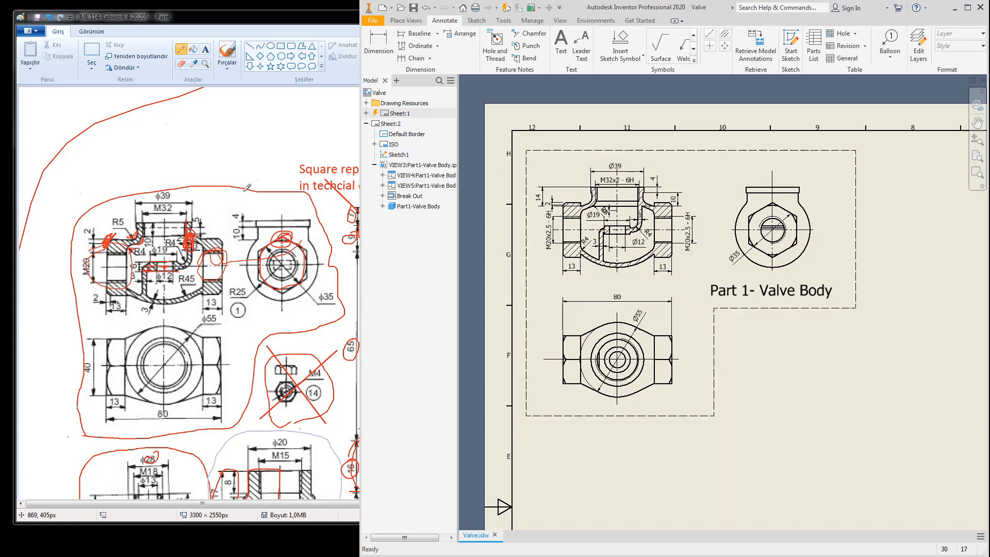
pyautogui.click(247, 161)
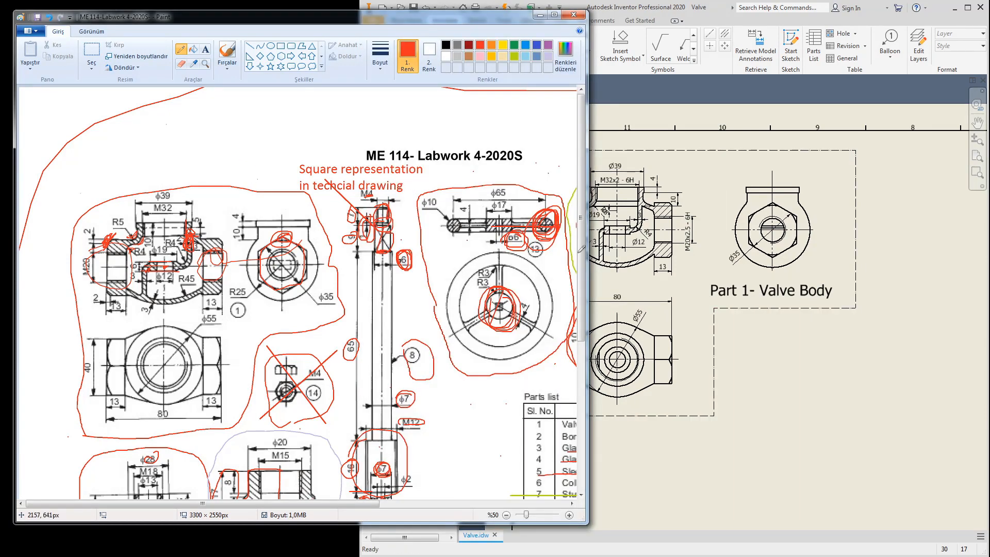
# Step: Scroll the Paint reference down to the remaining part details, then pan Inventor's sheet to the empty area
pyautogui.moveTo(583, 259); pyautogui.dragTo(582, 409)
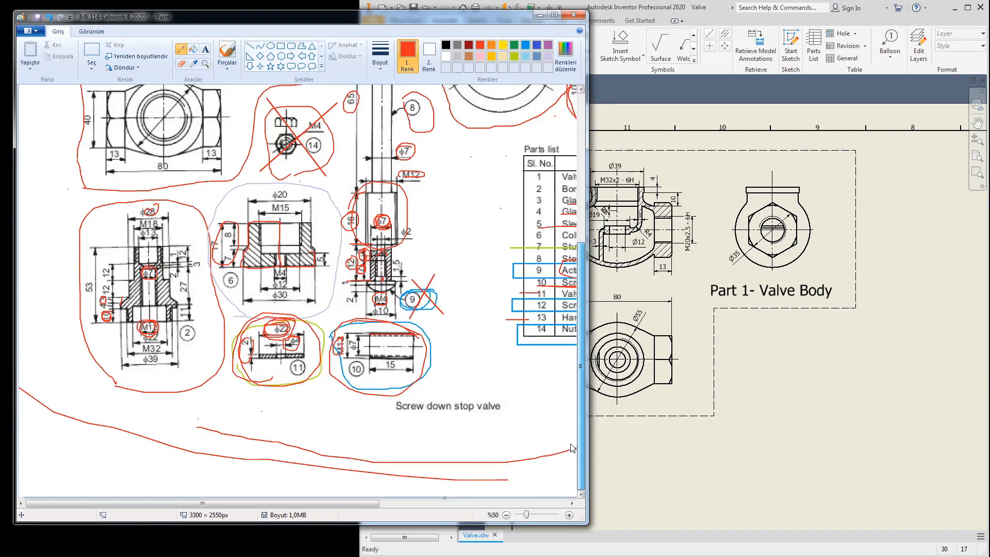
pyautogui.click(901, 264)
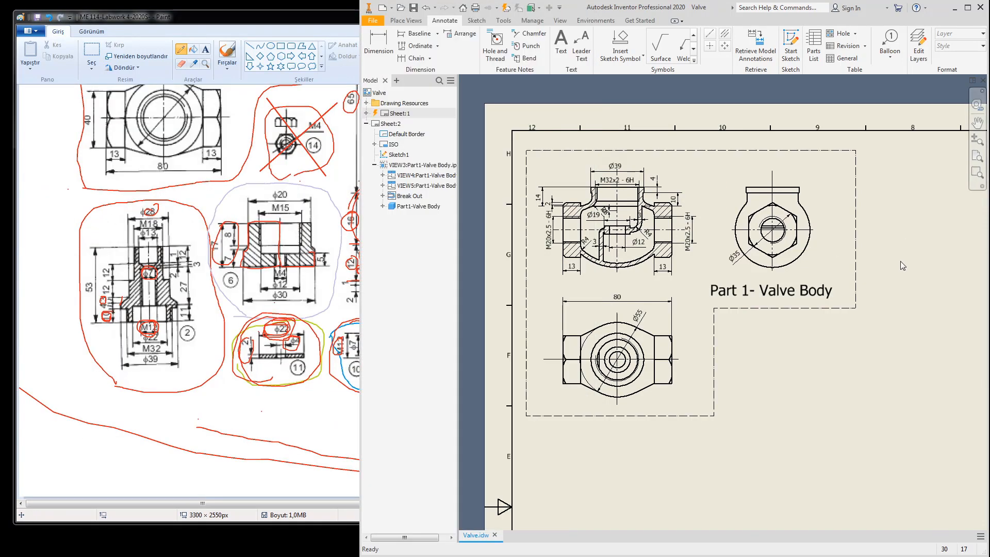
pyautogui.scroll(5, 902, 265)
pyautogui.scroll(-2, 824, 259)
pyautogui.scroll(-6, 808, 238)
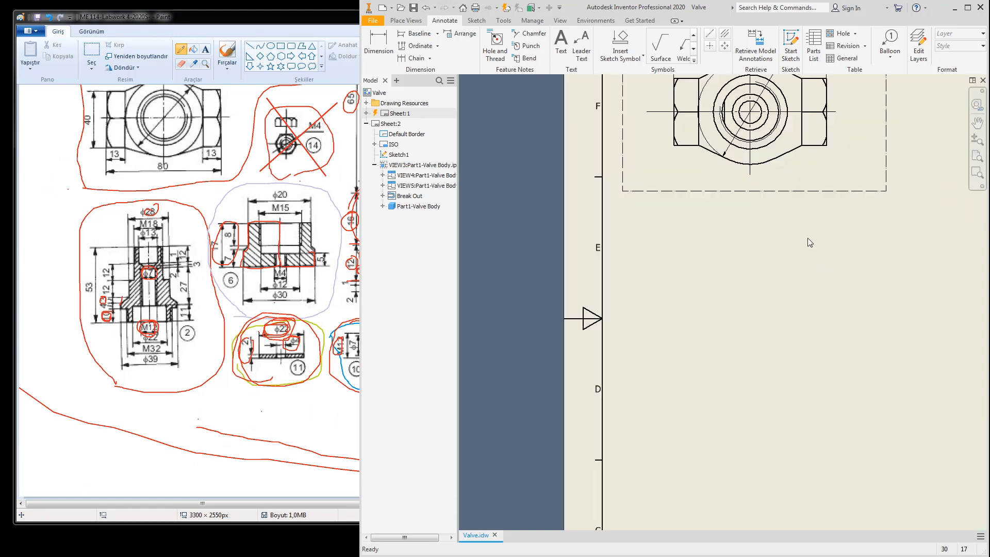
pyautogui.moveTo(808, 237)
pyautogui.mouseDown(button='middle')
pyautogui.moveTo(793, 227)
pyautogui.moveTo(798, 243)
pyautogui.moveTo(665, 207)
pyautogui.mouseUp(button='middle')
pyautogui.scroll(5, 784, 232)
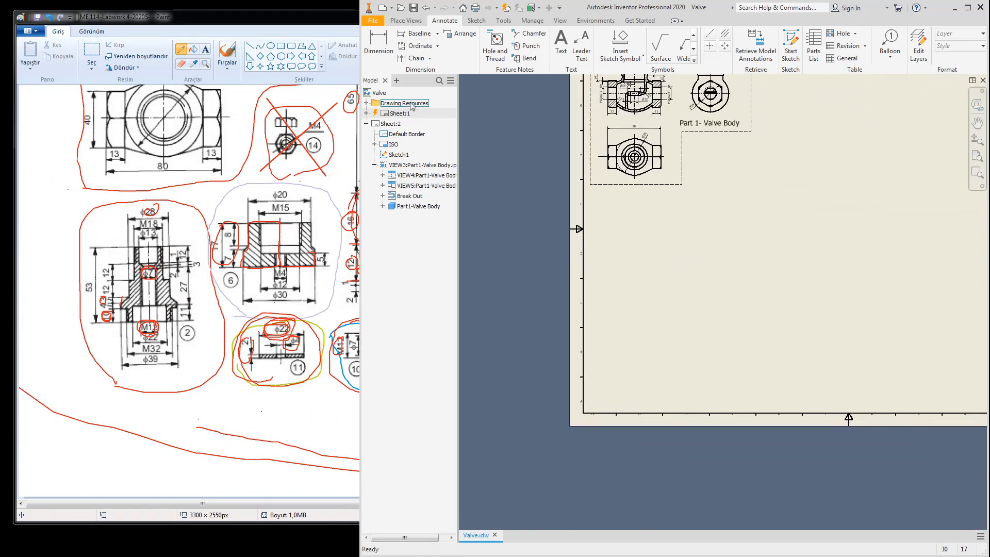
# Step: Create a 2:1 base view of Part 2- Bonnet.ipt beside the Valve Body views on Sheet 2
pyautogui.click(405, 21)
pyautogui.click(371, 43)
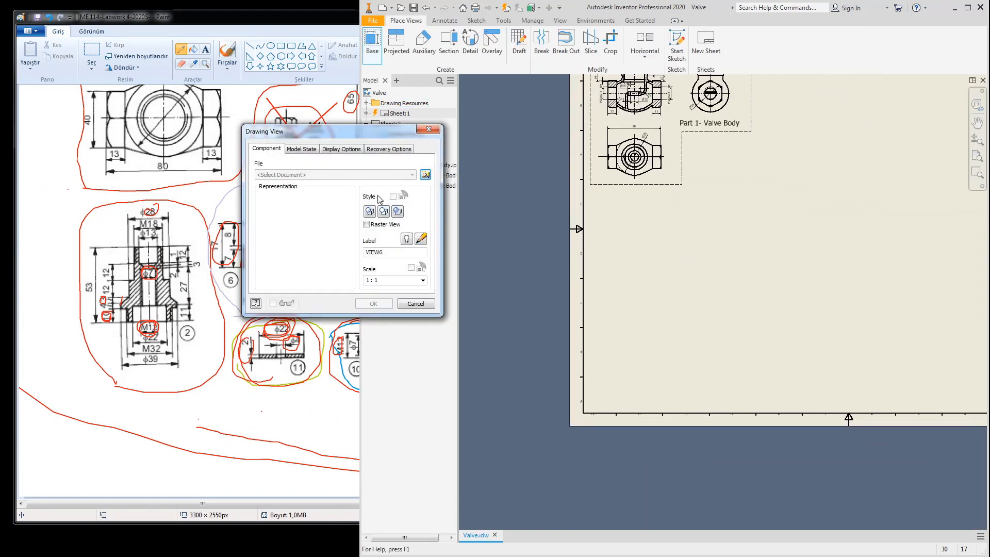
pyautogui.click(425, 175)
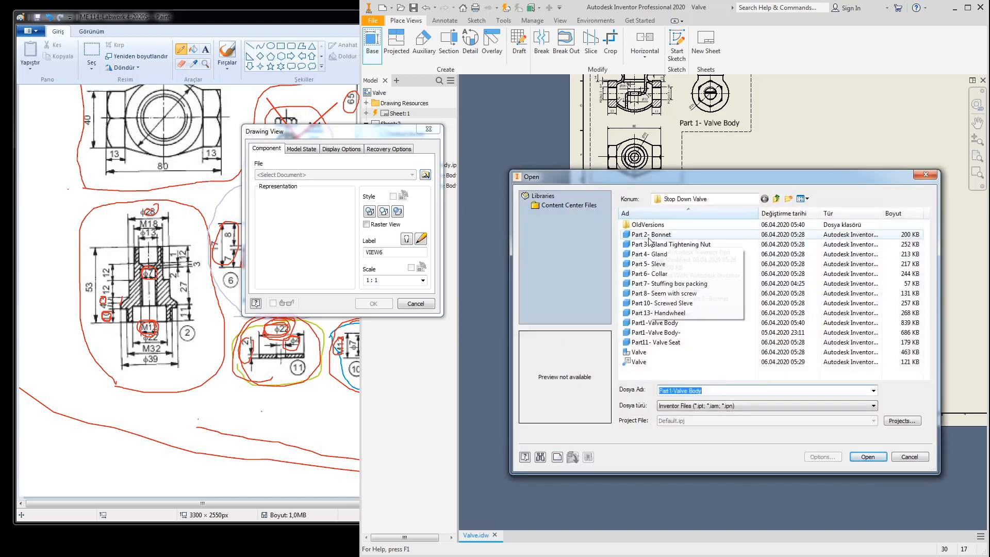
pyautogui.click(647, 234)
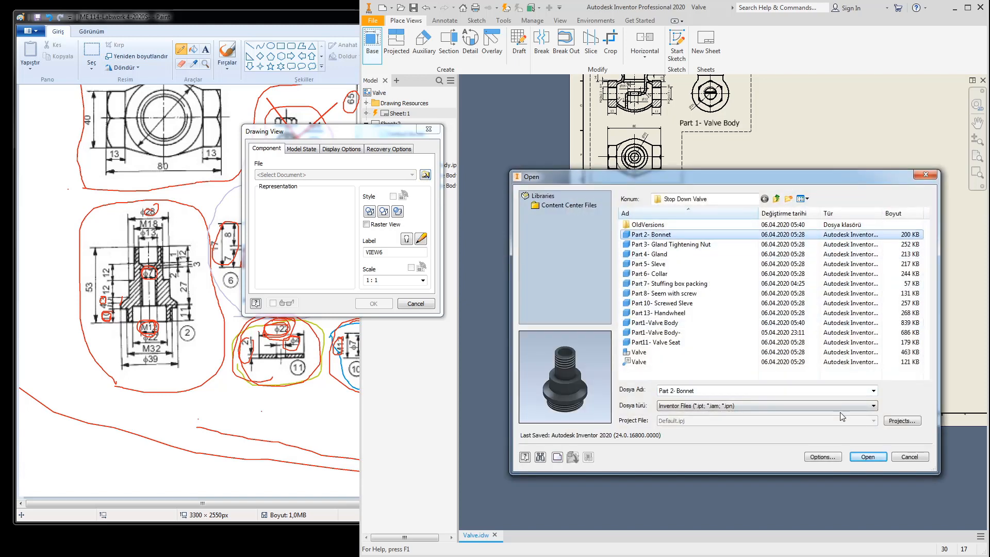
pyautogui.click(868, 457)
pyautogui.moveTo(715, 331); pyautogui.dragTo(667, 261)
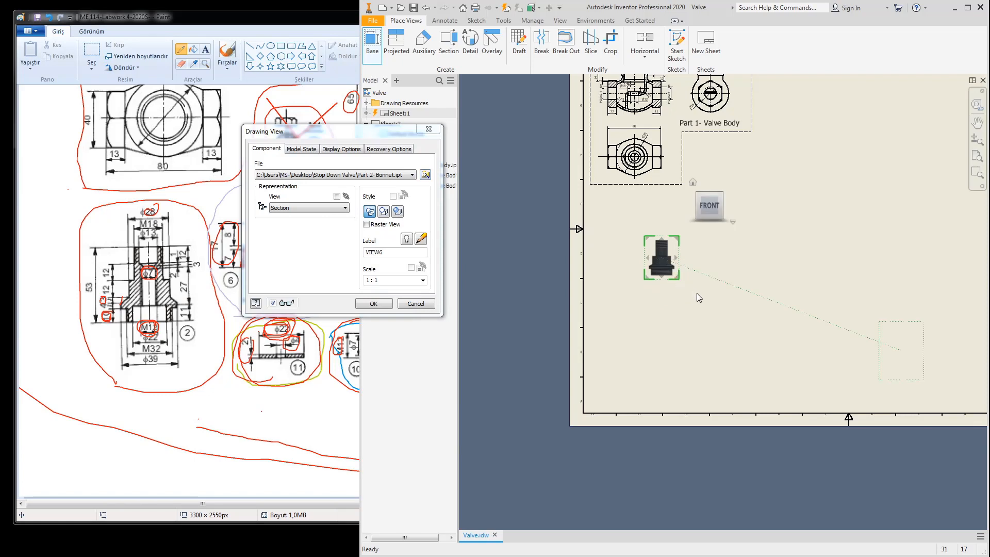
pyautogui.click(393, 281)
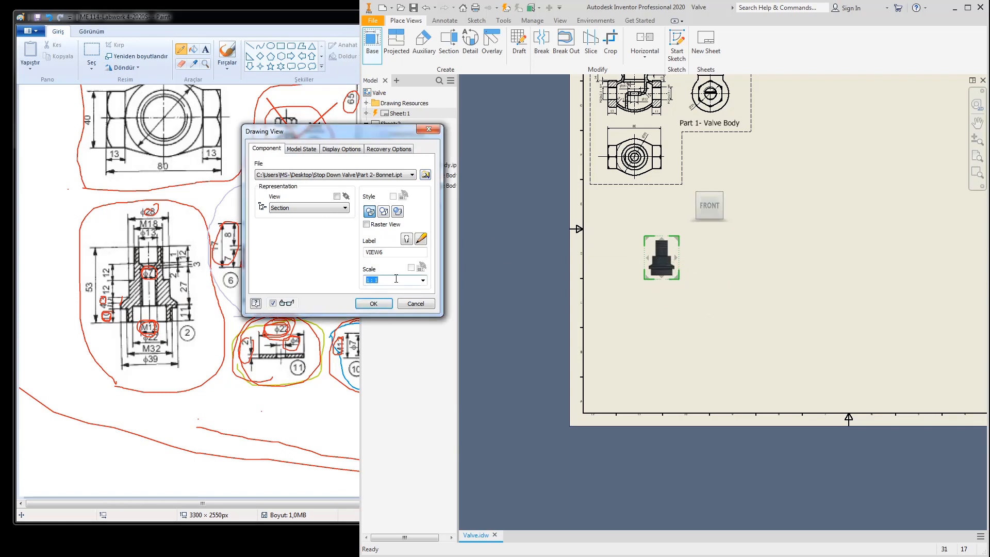
pyautogui.write('2:1')
pyautogui.click(375, 308)
pyautogui.press('Return')
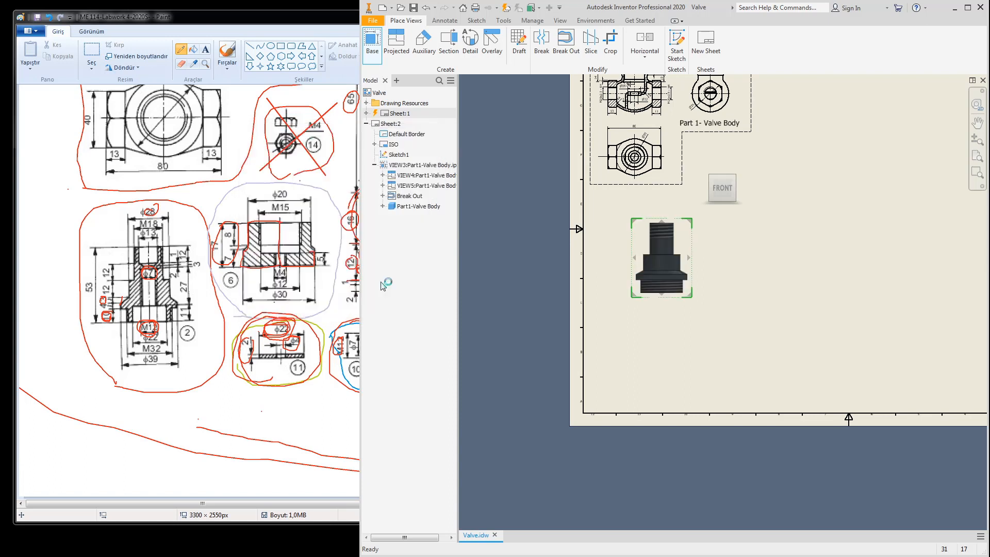
# Step: Change the Bonnet view VIEW6 scale to 3 and move it slightly lower on the sheet
pyautogui.doubleClick(672, 302)
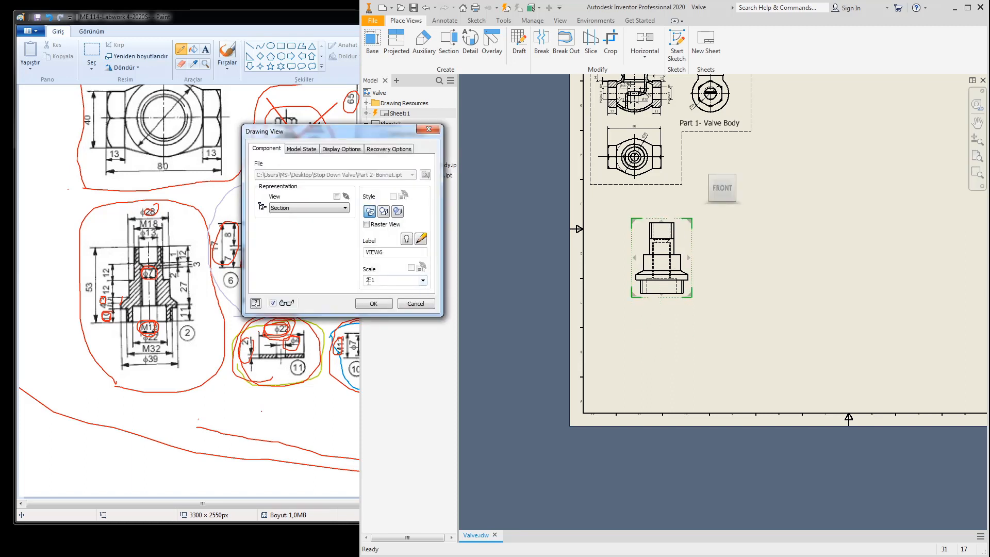
pyautogui.moveTo(377, 281); pyautogui.dragTo(346, 277)
pyautogui.write('2')
pyautogui.write('3')
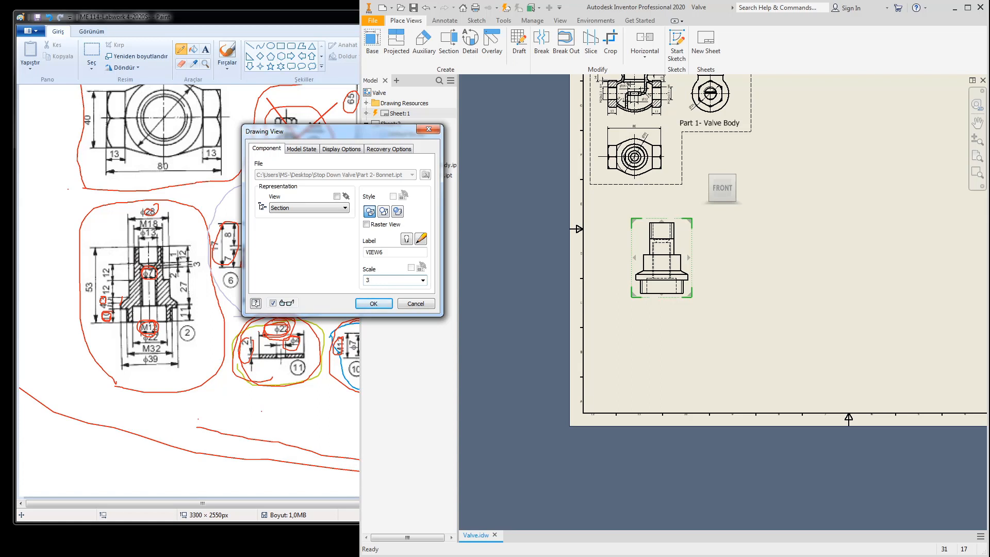
pyautogui.write('0')
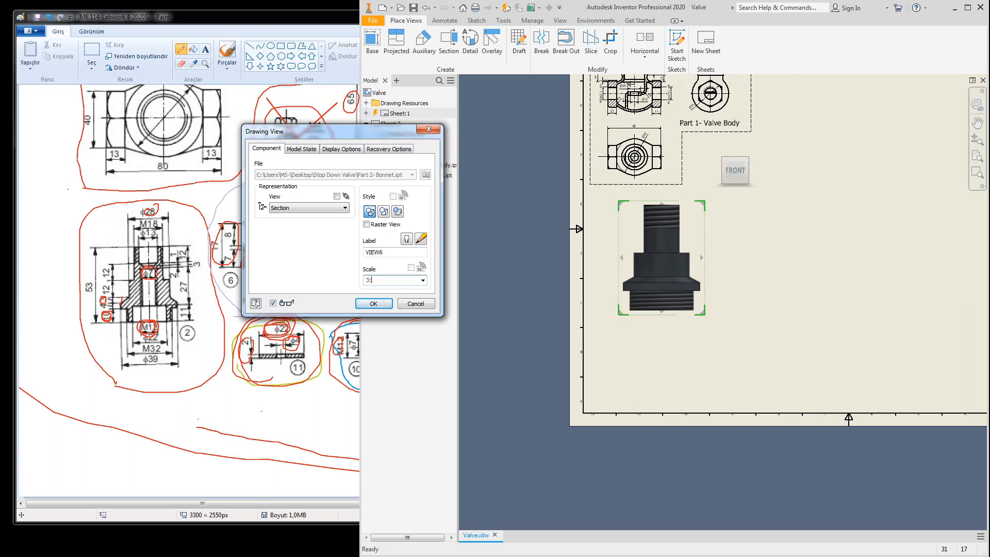
pyautogui.press('Return')
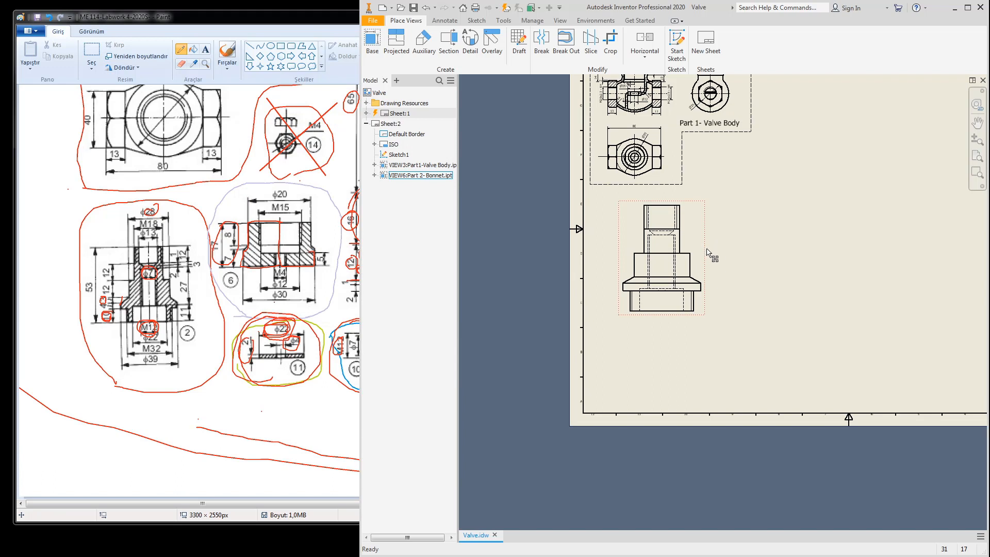
pyautogui.moveTo(709, 256); pyautogui.dragTo(714, 271)
pyautogui.click(748, 245)
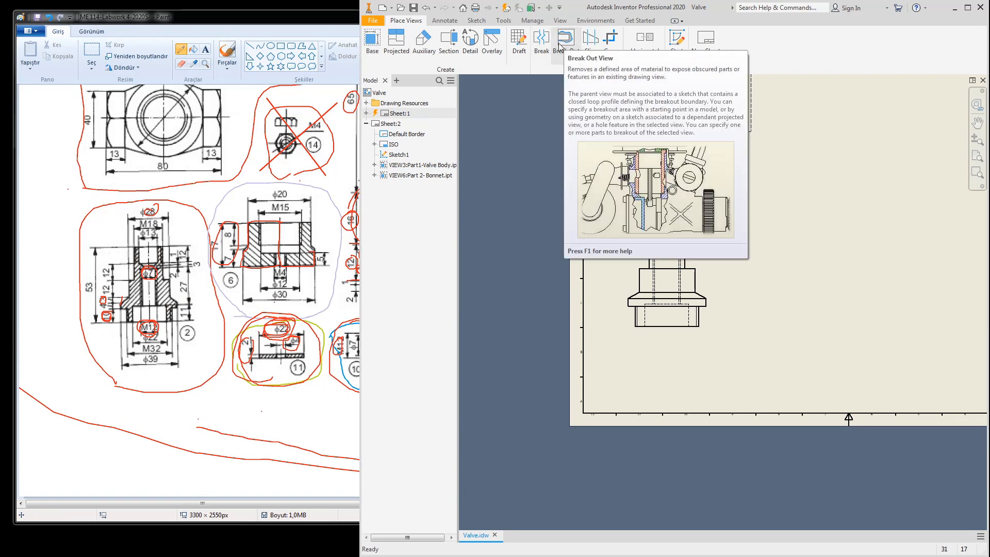
# Step: Sketch a rectangle on the Bonnet view enclosing the whole part
pyautogui.click(474, 22)
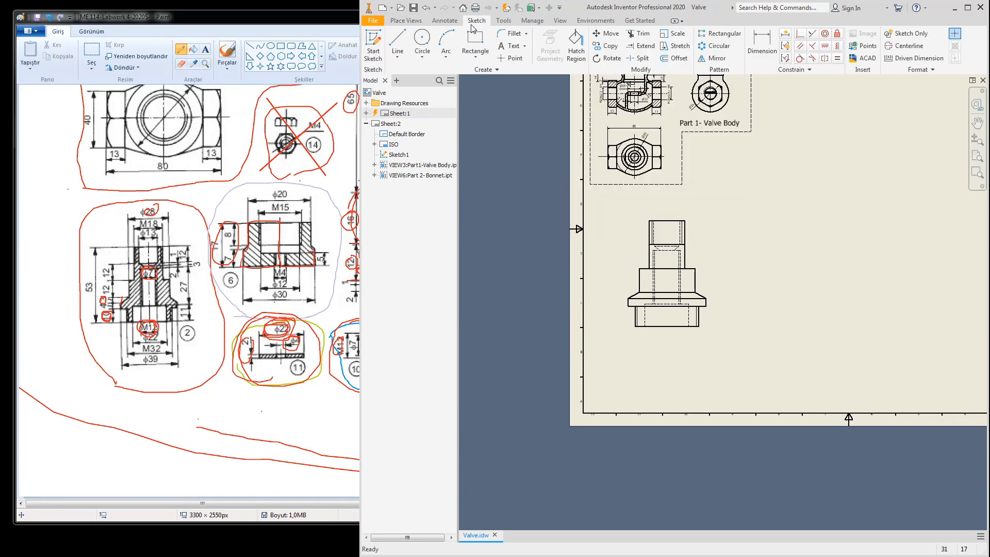
pyautogui.click(374, 39)
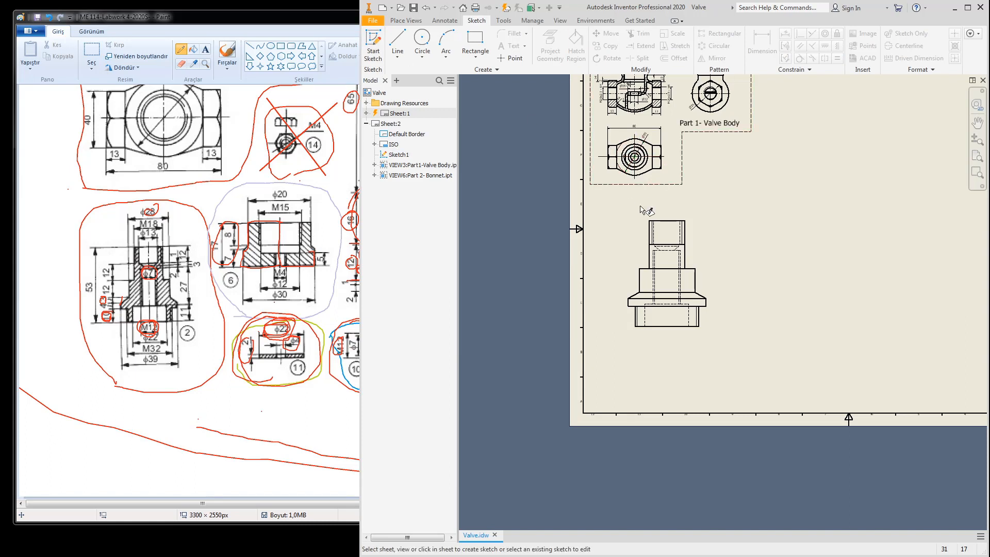
pyautogui.click(640, 237)
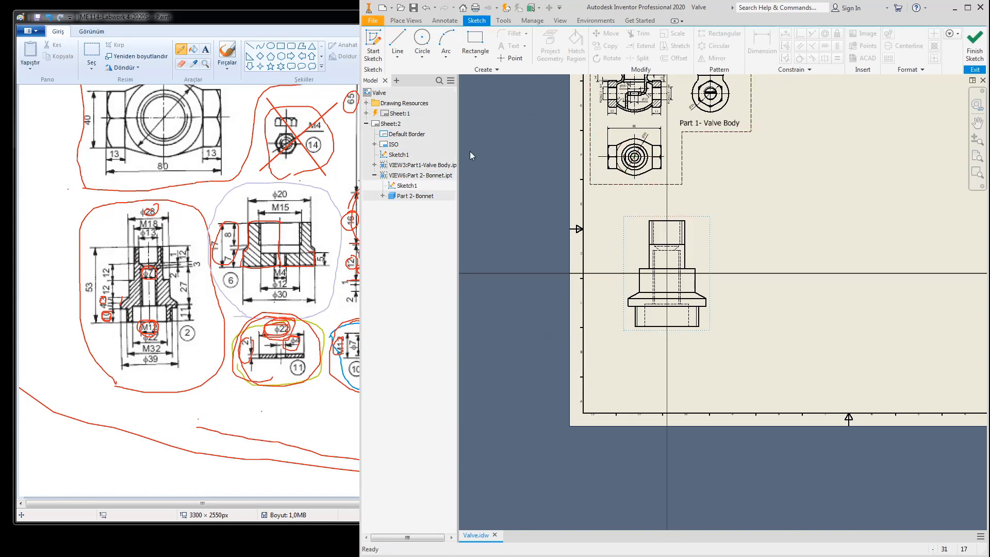
pyautogui.click(475, 41)
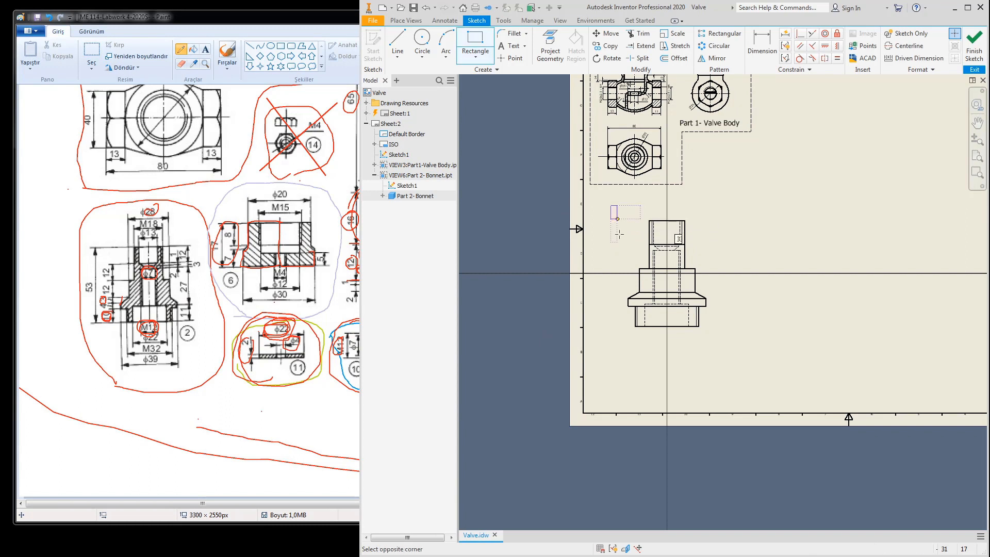
pyautogui.click(611, 206)
pyautogui.click(728, 349)
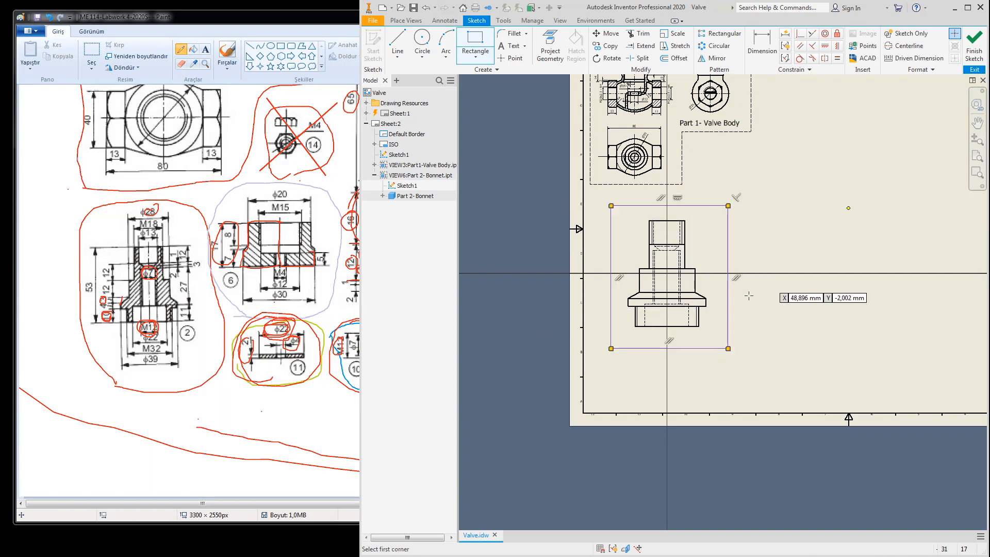
pyautogui.click(973, 51)
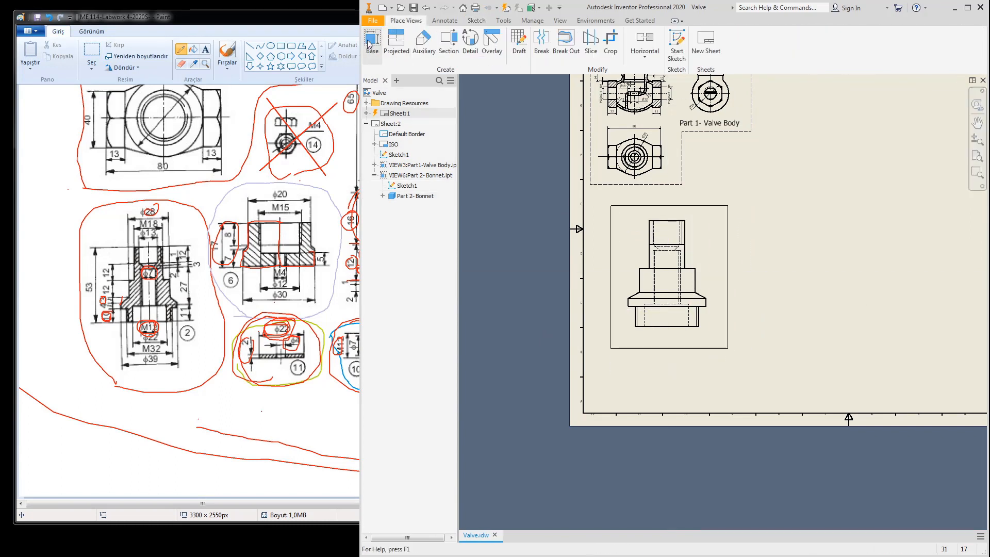
# Step: Apply a Break Out to the Bonnet view using the rectangle, with depth picked at the top edge
pyautogui.click(372, 41)
pyautogui.click(566, 42)
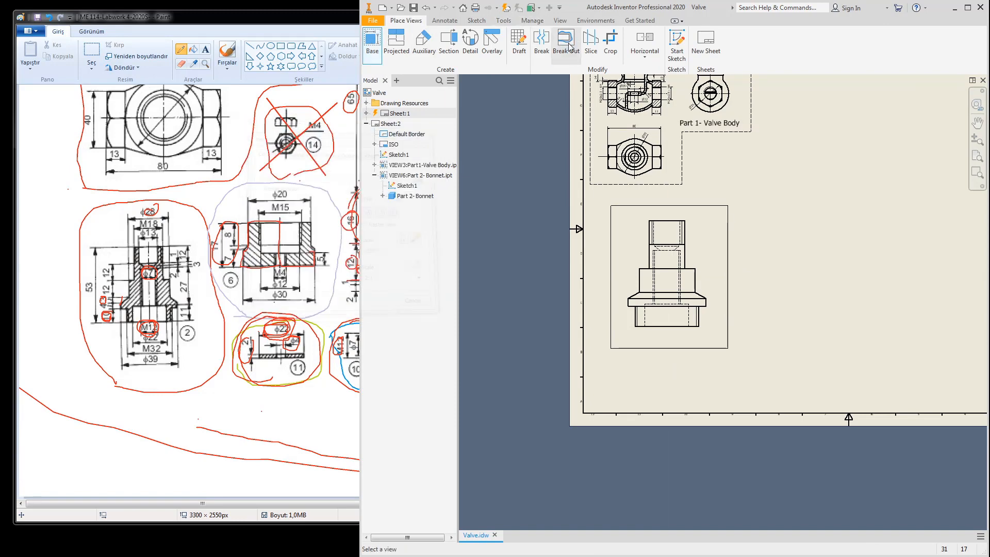
pyautogui.click(701, 235)
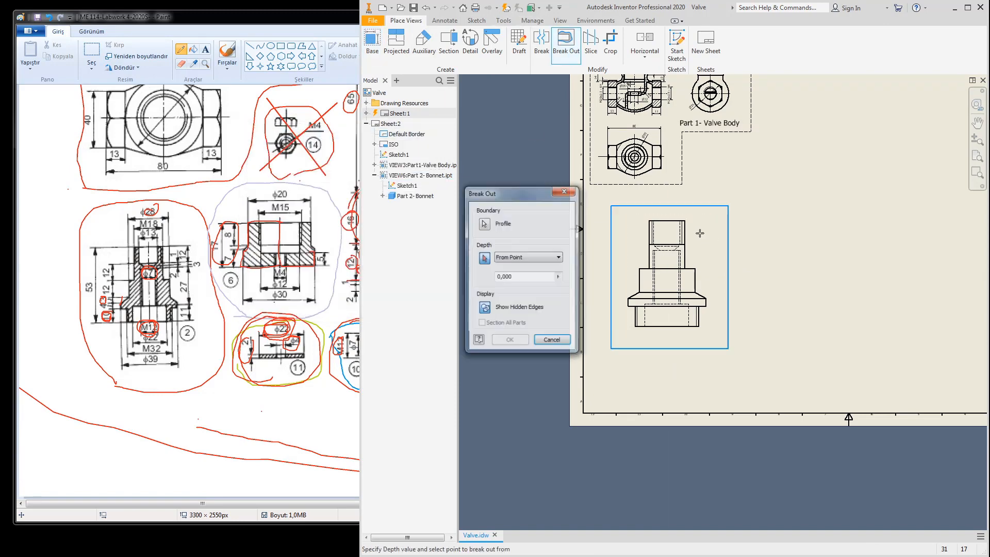
pyautogui.click(667, 221)
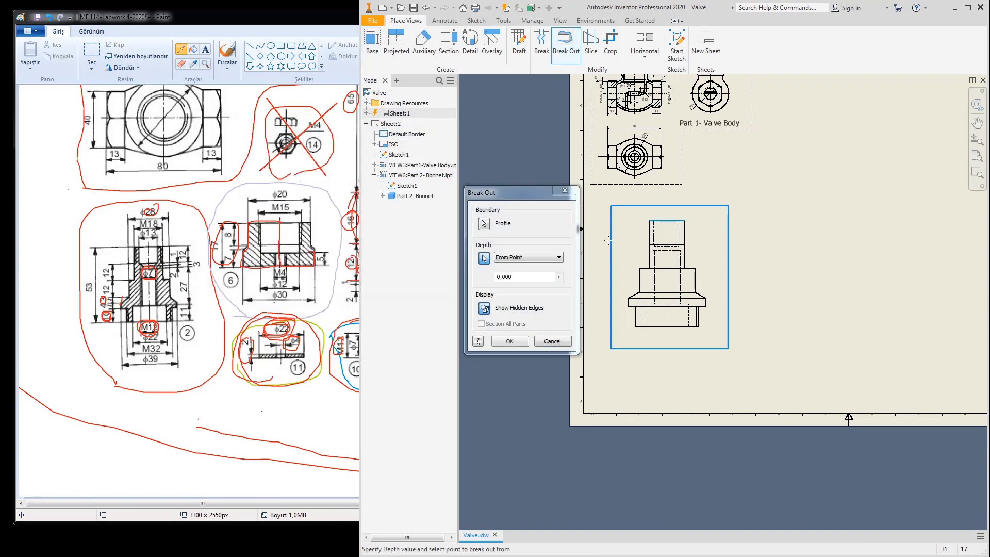
pyautogui.click(506, 341)
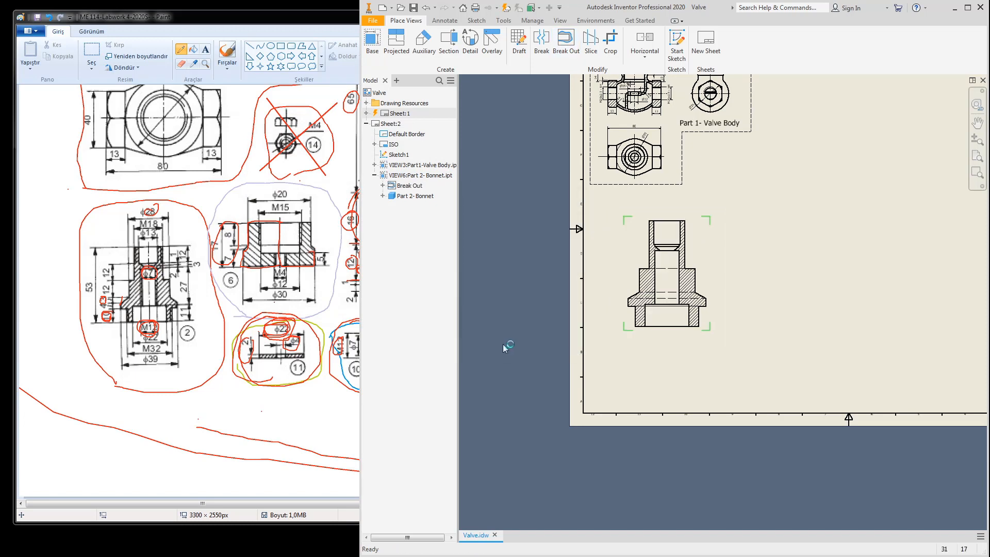
# Step: Set the Bonnet view's style to Hidden Line Removed
pyautogui.doubleClick(699, 244)
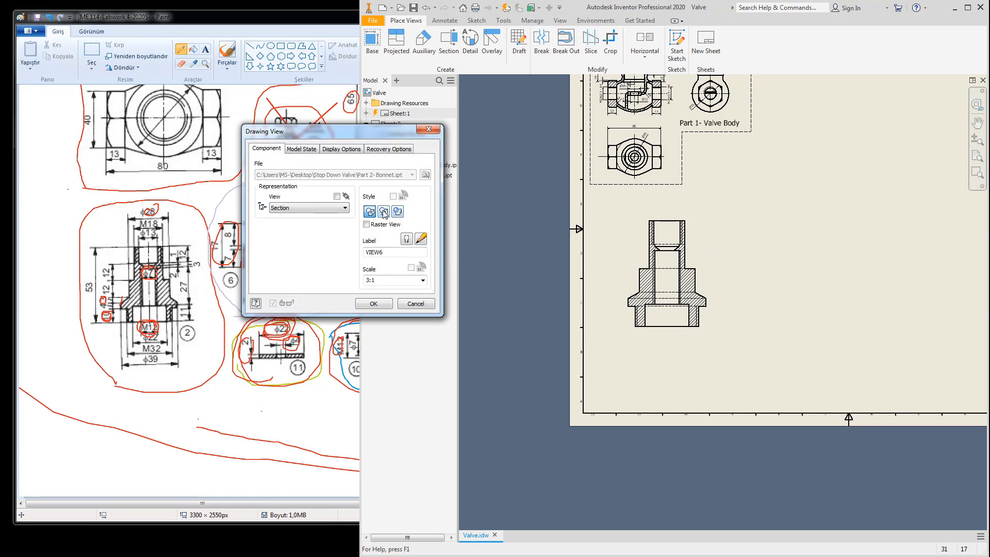
pyautogui.click(383, 211)
pyautogui.click(374, 303)
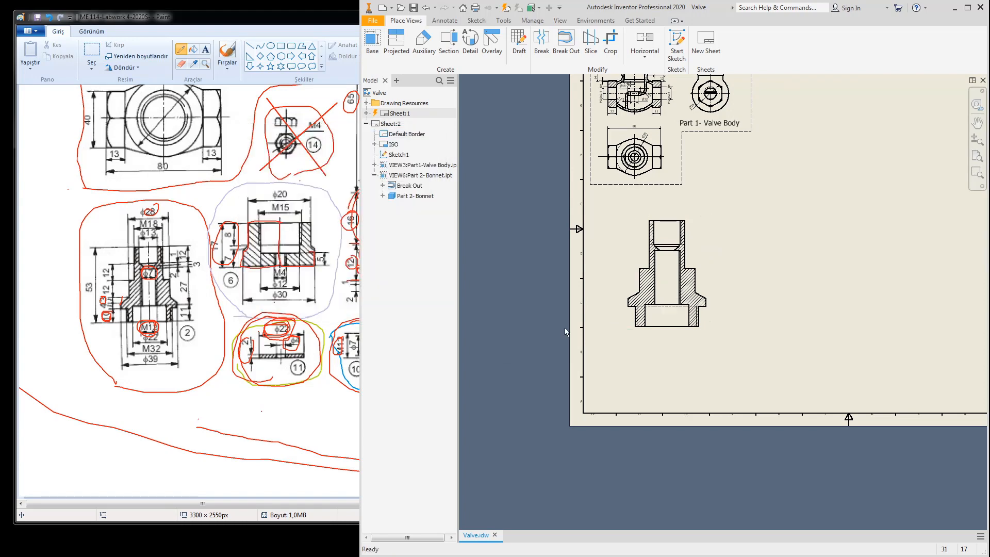
pyautogui.scroll(5, 670, 251)
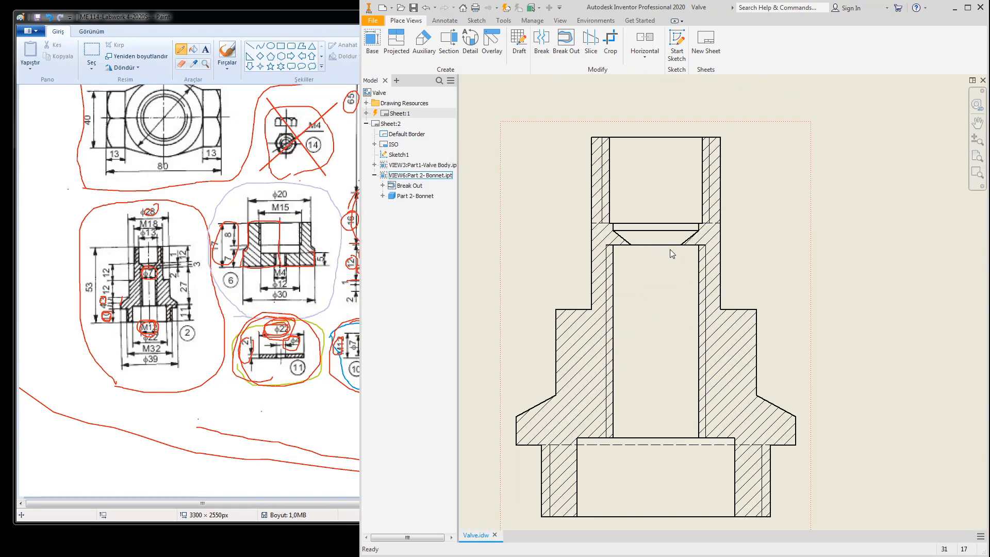
pyautogui.scroll(-4, 669, 249)
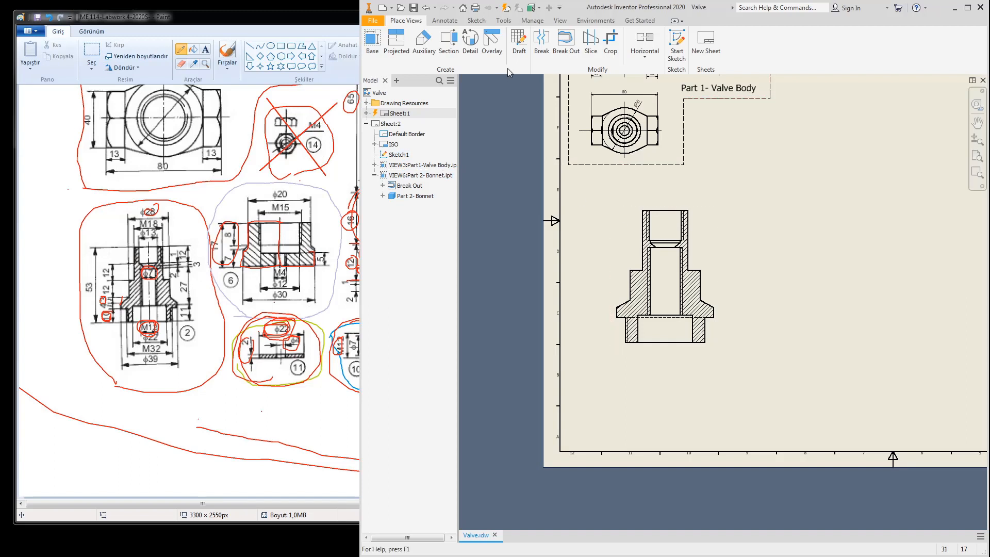
# Step: Add a centre line along the Bonnet bore's axis
pyautogui.click(560, 20)
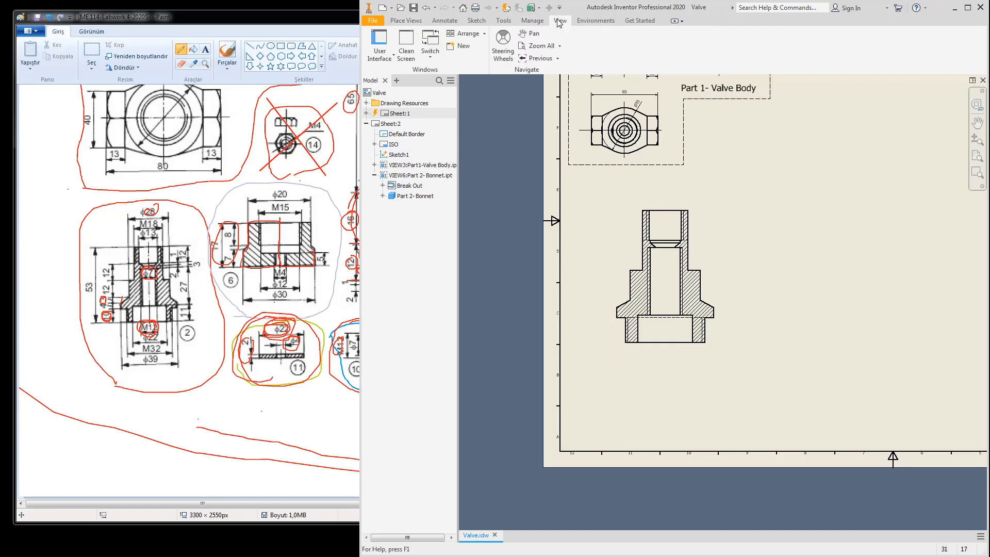
pyautogui.click(444, 21)
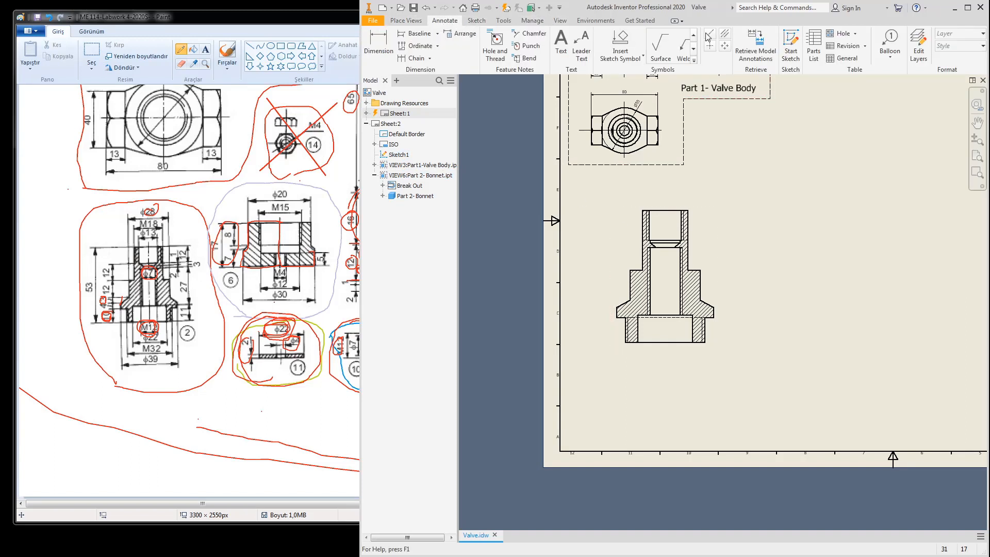
pyautogui.click(725, 35)
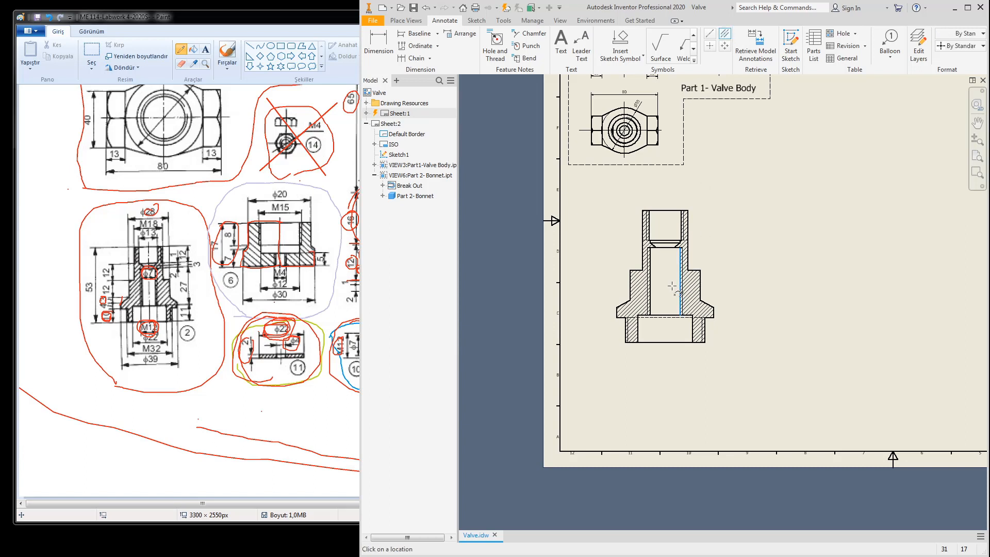
pyautogui.click(651, 289)
pyautogui.press('Escape')
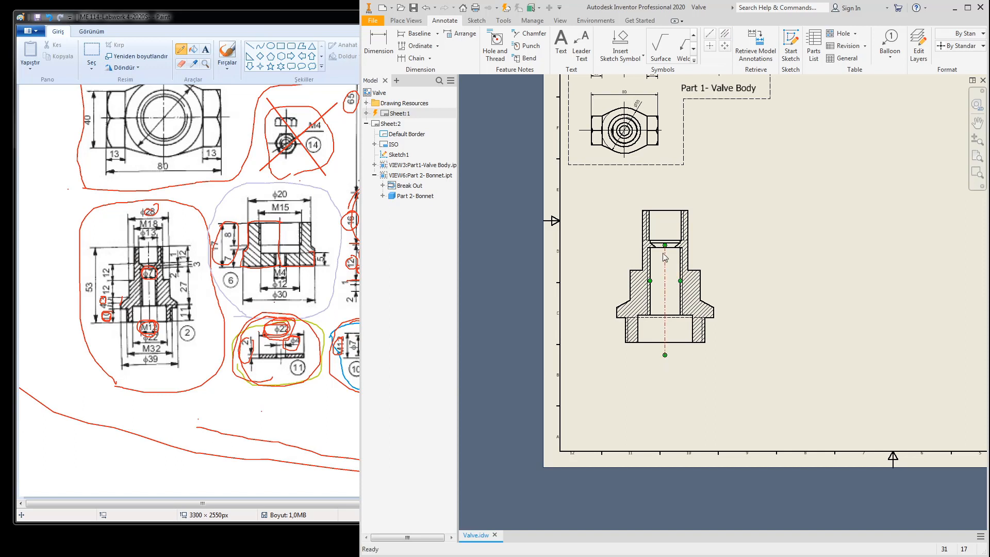
# Step: Copy the Valve Body label below the Bonnet view and edit it to read 'Part 2- Bonnet'
pyautogui.click(719, 88)
pyautogui.hotkey('ctrl', 'v')
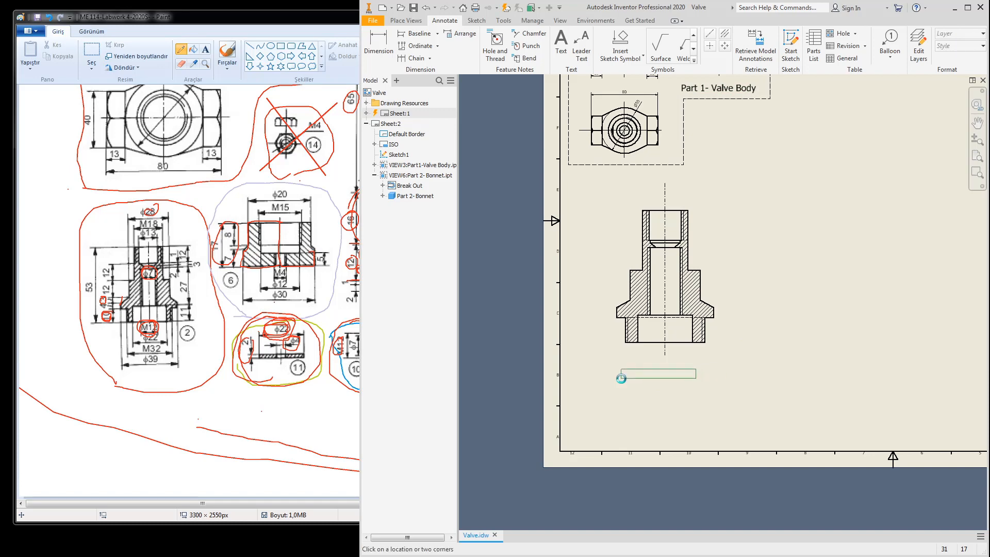
pyautogui.click(627, 378)
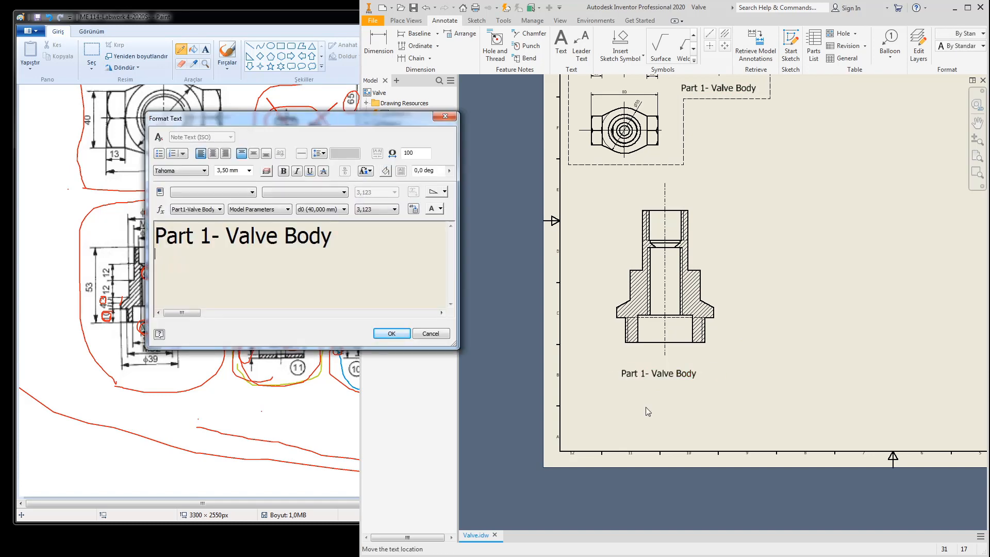
pyautogui.click(206, 237)
pyautogui.press('BackSpace')
pyautogui.write('2')
pyautogui.press('Right')
pyautogui.write('Bonnet')
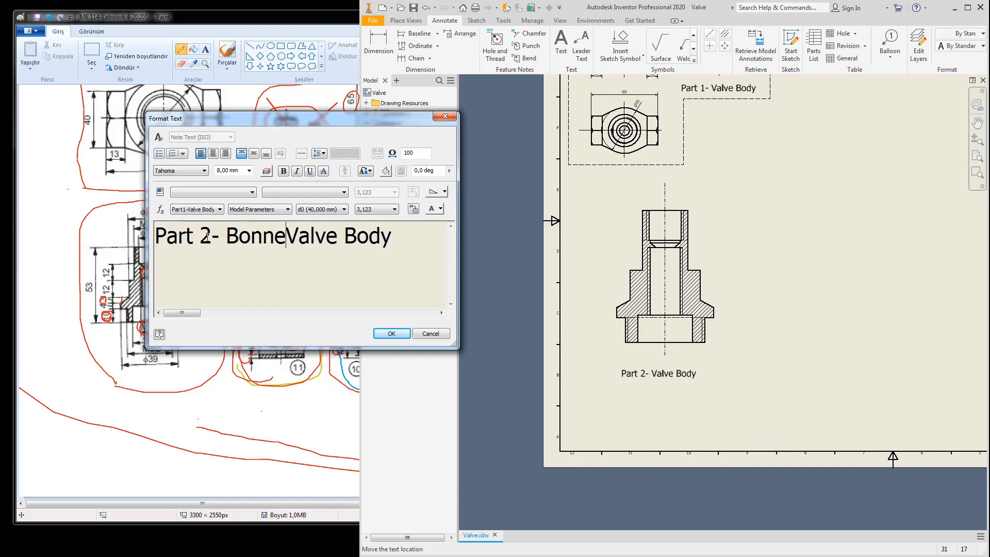
pyautogui.press('Delete')
pyautogui.press('Delete')
pyautogui.press('Delete')
pyautogui.press('Delete')
pyautogui.press('Delete')
pyautogui.press('Delete')
pyautogui.press('Delete')
pyautogui.press('Delete')
pyautogui.press('Delete')
pyautogui.press('Delete')
pyautogui.press('BackSpace')
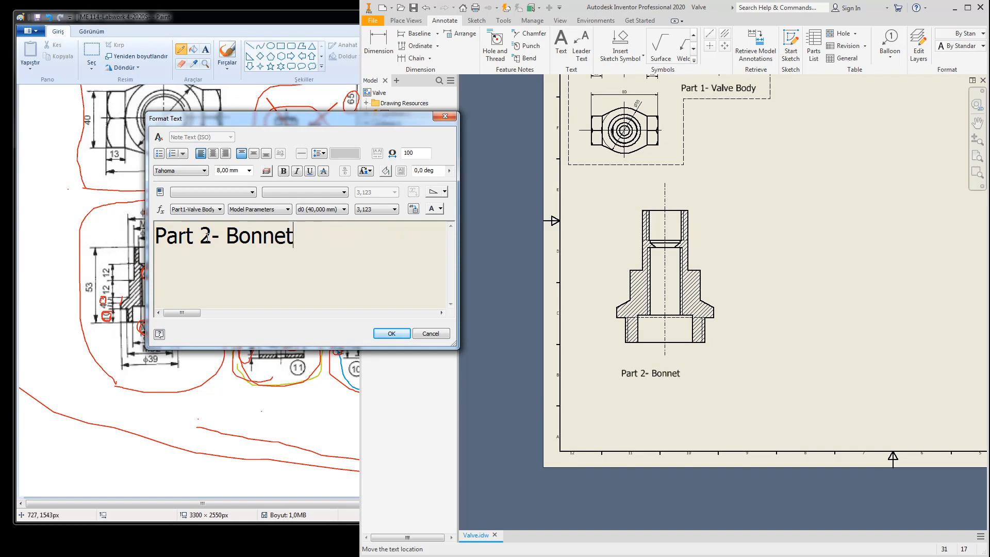
pyautogui.click(391, 333)
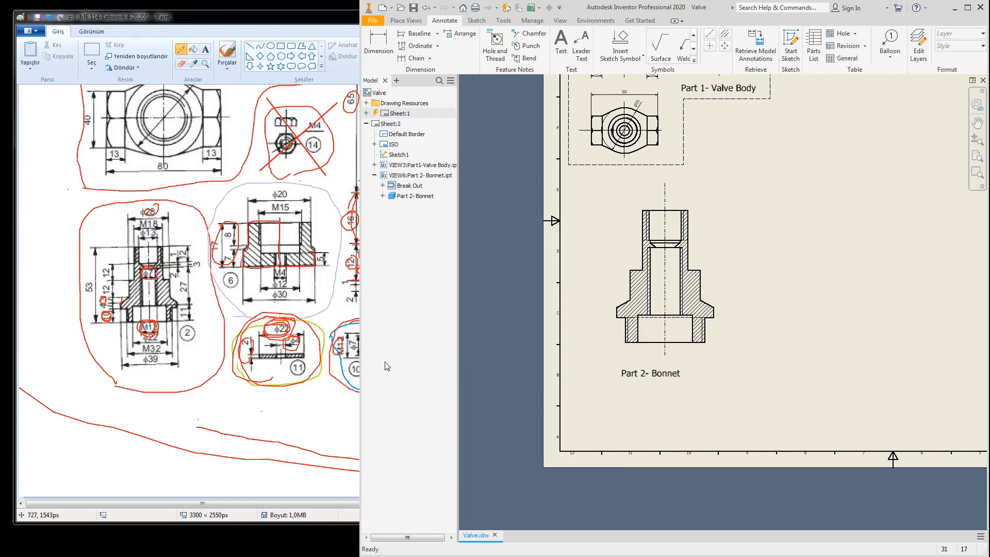
# Step: Add a rectangle to Sketch1 around the Bonnet view and its label, nudging the view inside
pyautogui.moveTo(665, 373); pyautogui.dragTo(690, 386)
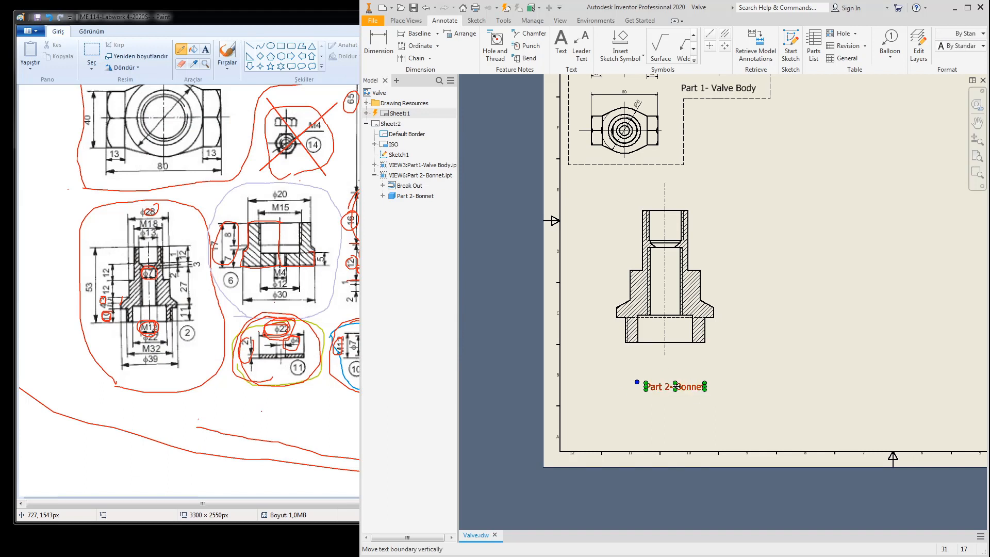
pyautogui.doubleClick(662, 165)
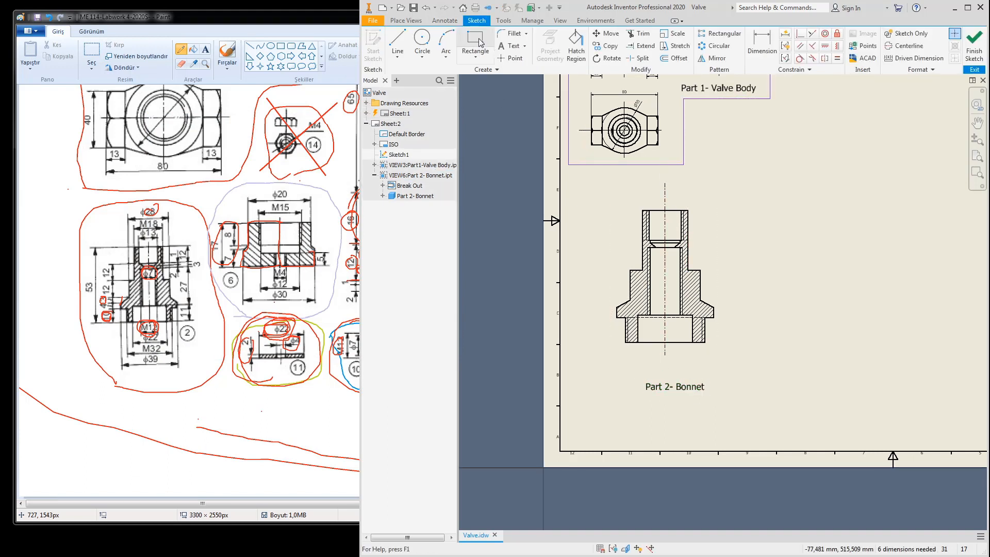
pyautogui.click(480, 42)
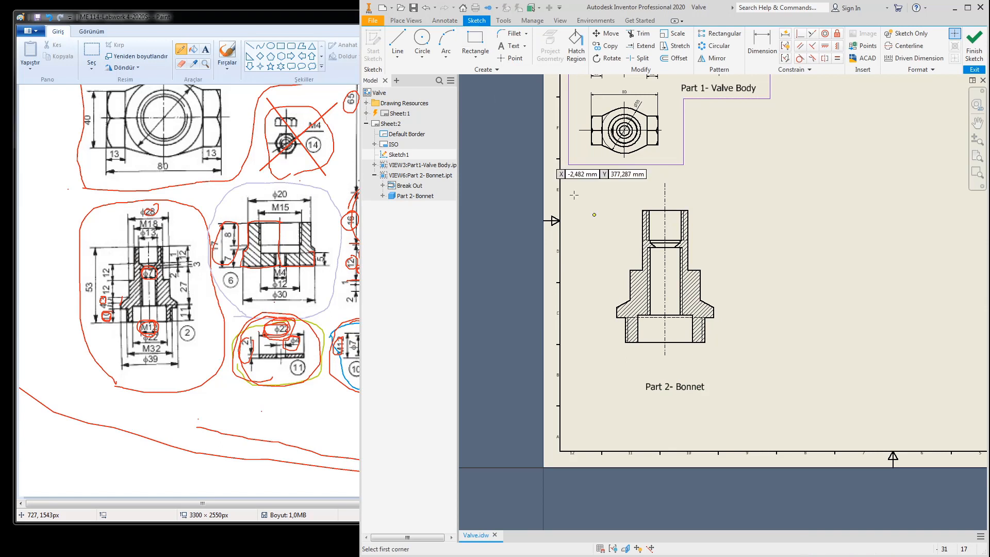
pyautogui.click(569, 169)
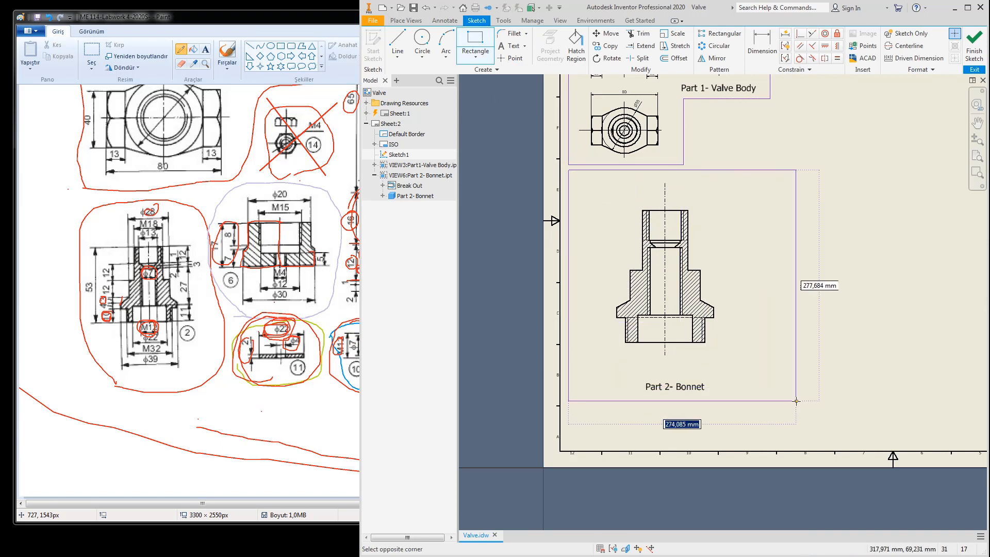
pyautogui.click(753, 401)
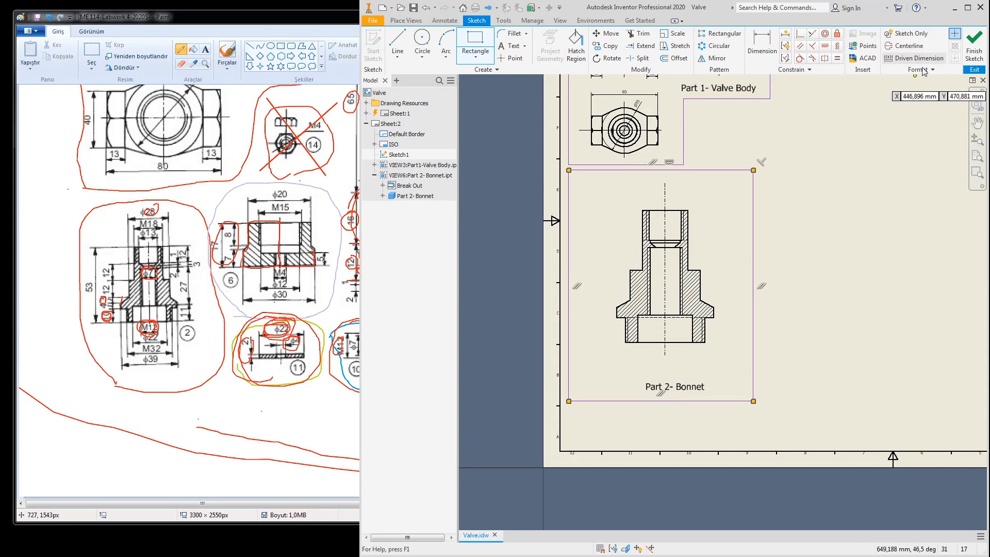
pyautogui.click(974, 47)
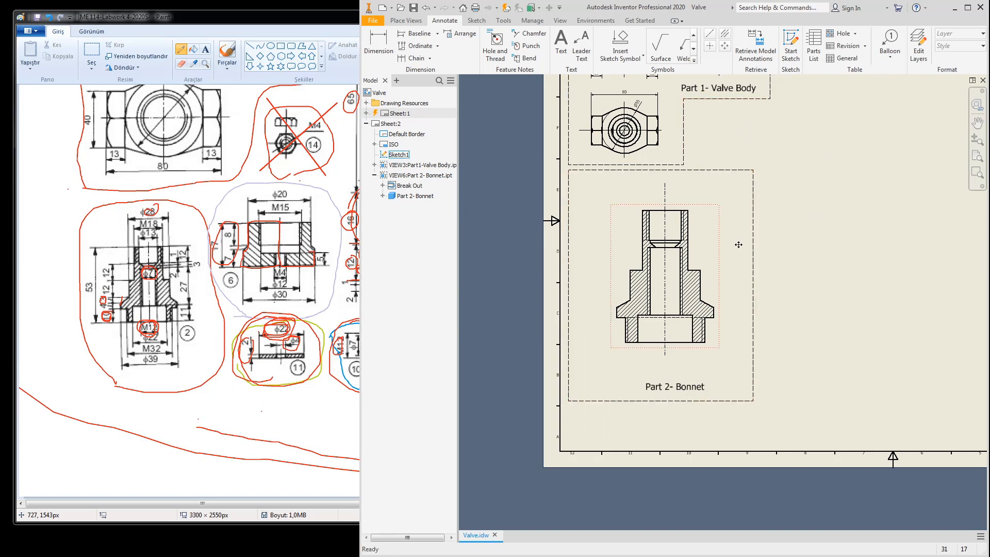
pyautogui.moveTo(717, 261); pyautogui.dragTo(709, 253)
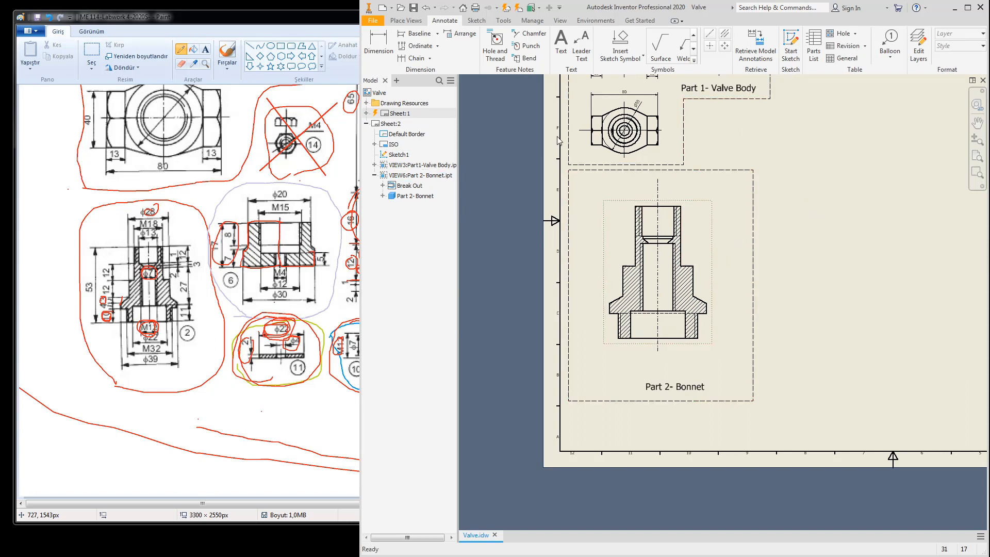
# Step: Retrieve the model dimensions onto the Bonnet section view
pyautogui.click(763, 48)
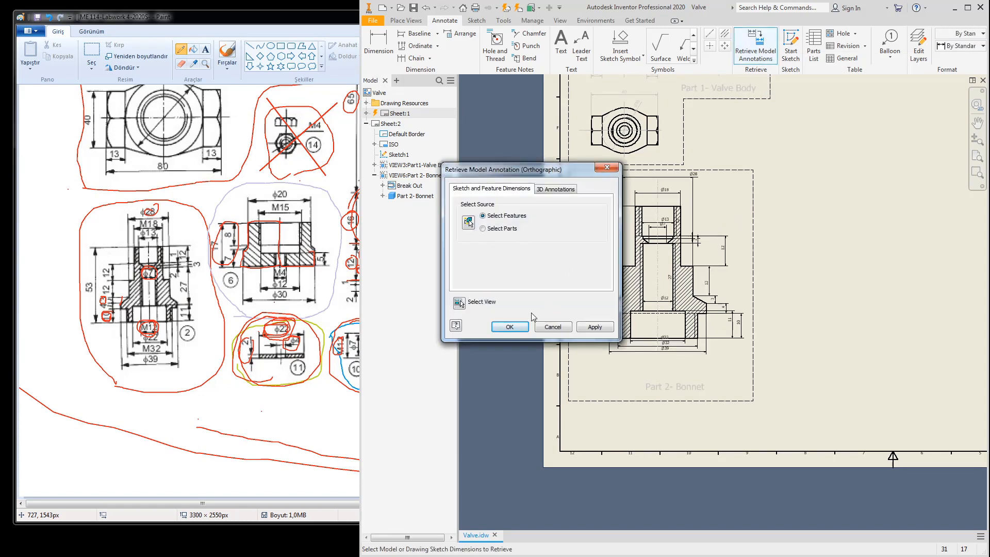
pyautogui.click(501, 331)
pyautogui.scroll(5, 681, 190)
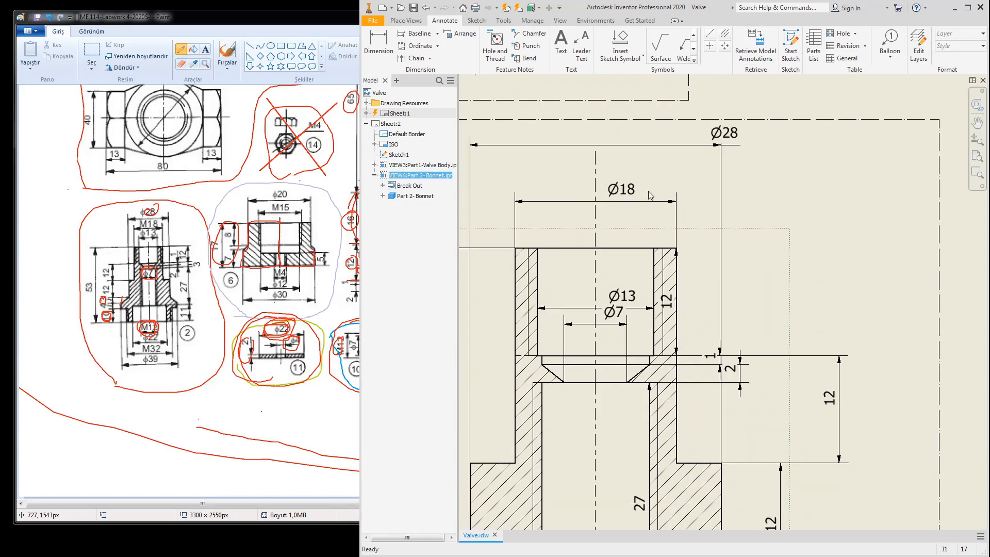
pyautogui.moveTo(647, 196); pyautogui.dragTo(670, 235, button='middle')
# Step: Delete the Ø18 dimension and centre Ø28 above the Bonnet
pyautogui.click(645, 231)
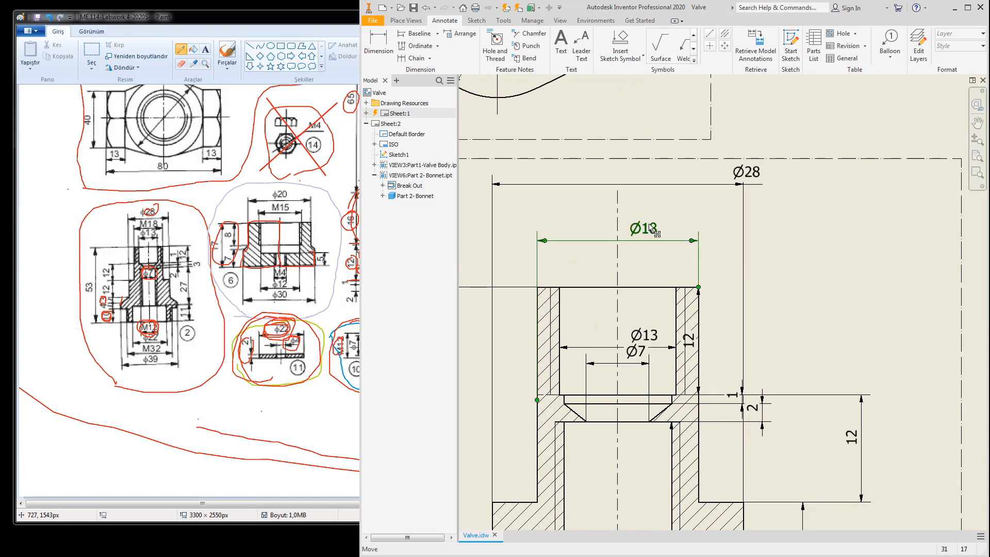
pyautogui.press('Delete')
pyautogui.moveTo(746, 182); pyautogui.dragTo(629, 216)
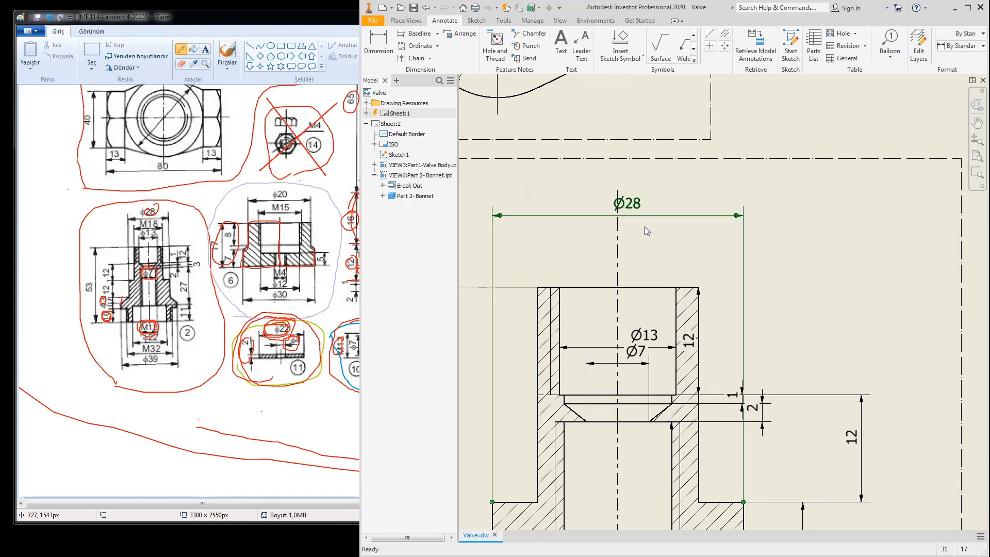
pyautogui.scroll(-5, 650, 212)
pyautogui.moveTo(649, 212); pyautogui.dragTo(651, 192, button='middle')
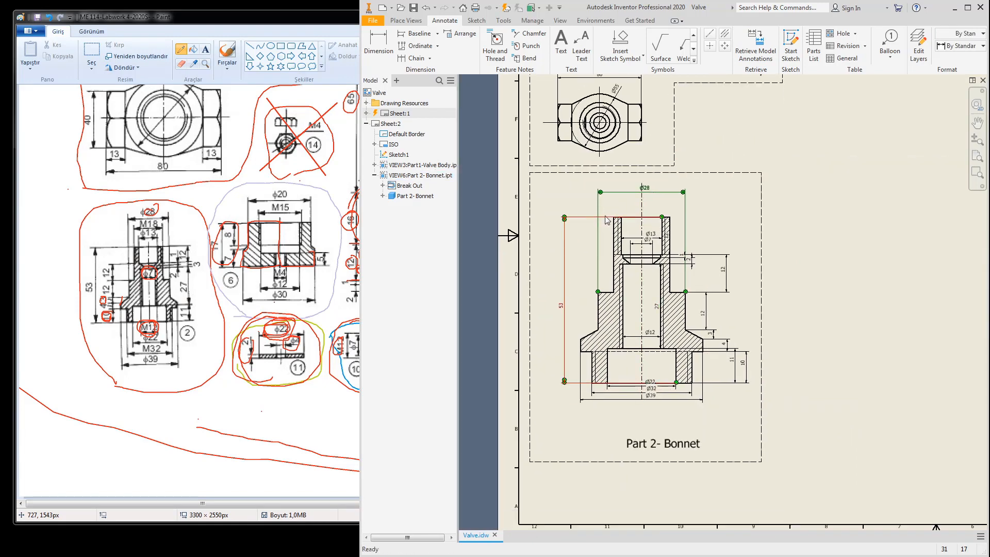
# Step: Reposition the 53, Ø13, 12 and Ø7 dimensions and line up the 1 dimension
pyautogui.moveTo(566, 308); pyautogui.dragTo(558, 304)
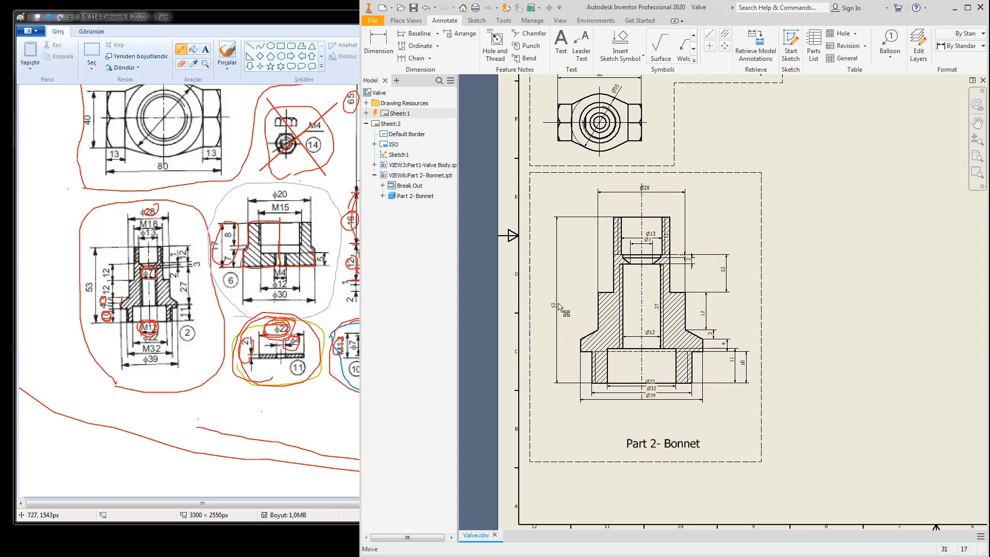
pyautogui.scroll(5, 644, 244)
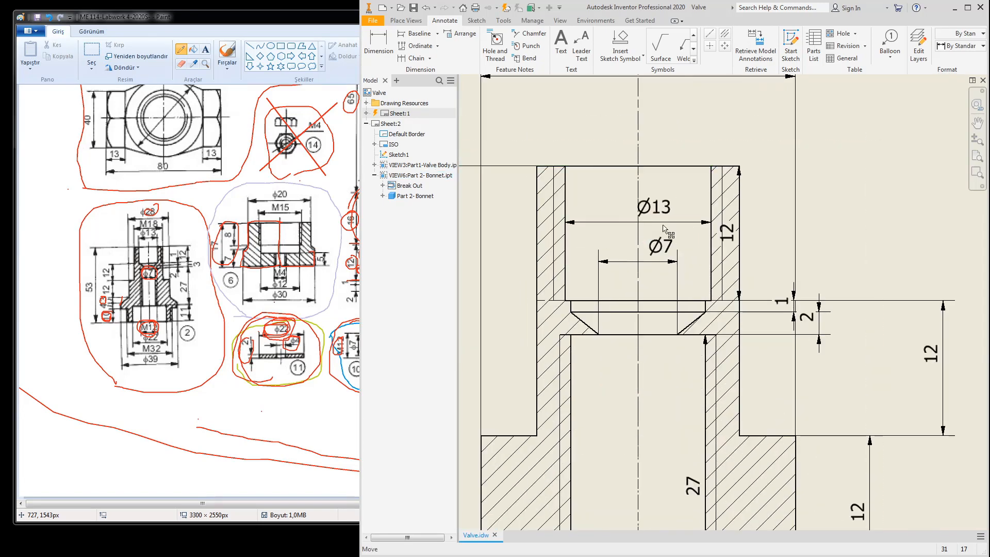
pyautogui.moveTo(664, 227); pyautogui.dragTo(651, 227)
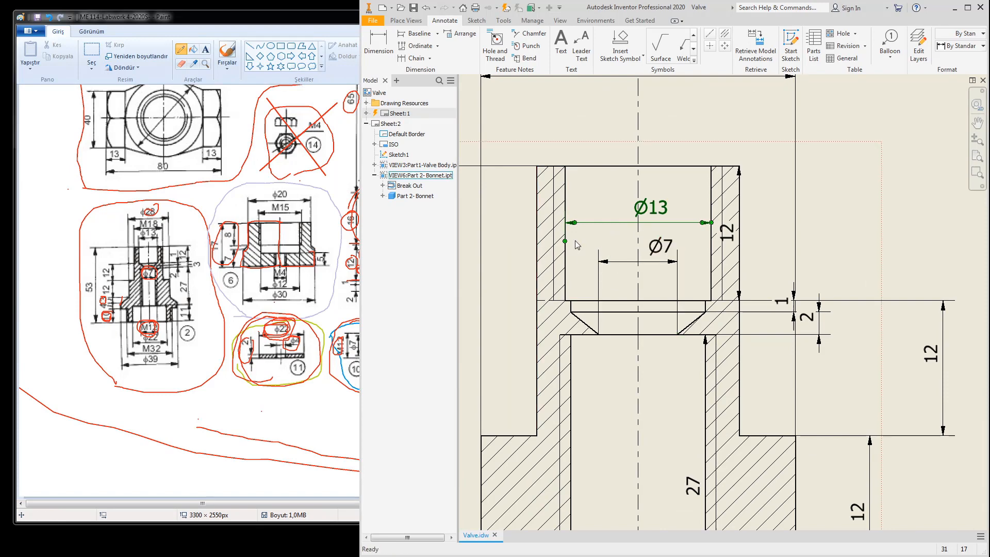
pyautogui.scroll(-6, 630, 245)
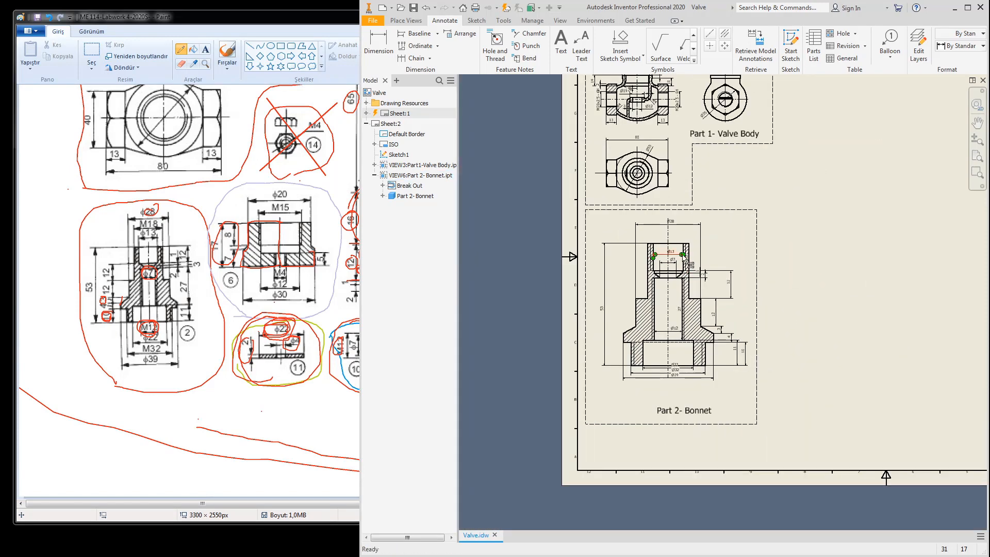
pyautogui.scroll(6, 687, 259)
pyautogui.moveTo(701, 266)
pyautogui.mouseDown()
pyautogui.moveTo(825, 265)
pyautogui.moveTo(763, 244)
pyautogui.moveTo(564, 246)
pyautogui.mouseUp()
pyautogui.scroll(-5, 805, 265)
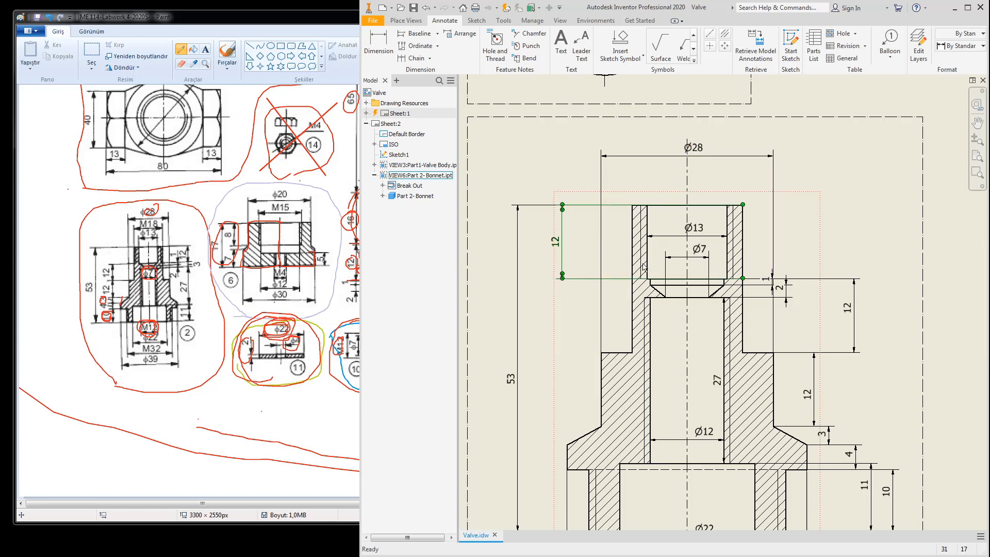
pyautogui.moveTo(704, 255); pyautogui.dragTo(704, 262)
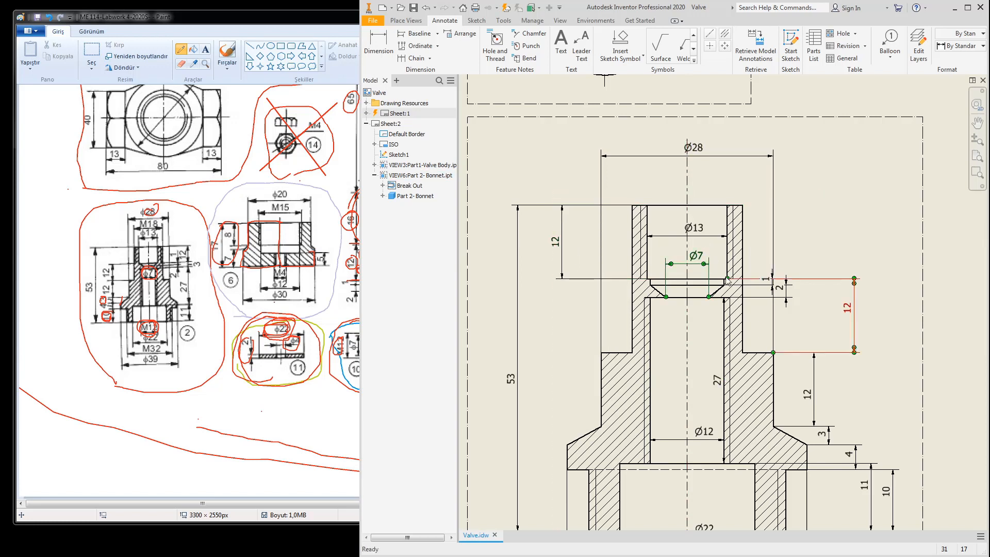
pyautogui.moveTo(766, 282); pyautogui.dragTo(802, 262)
# Step: Align the two 12 dimensions and the 3 dimension in one column
pyautogui.scroll(-5, 797, 251)
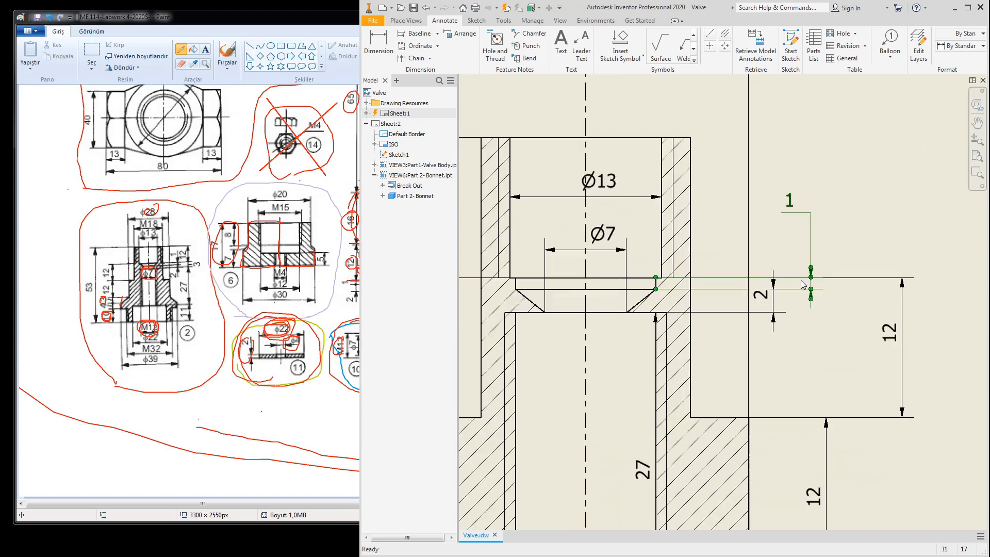
pyautogui.scroll(5, 782, 291)
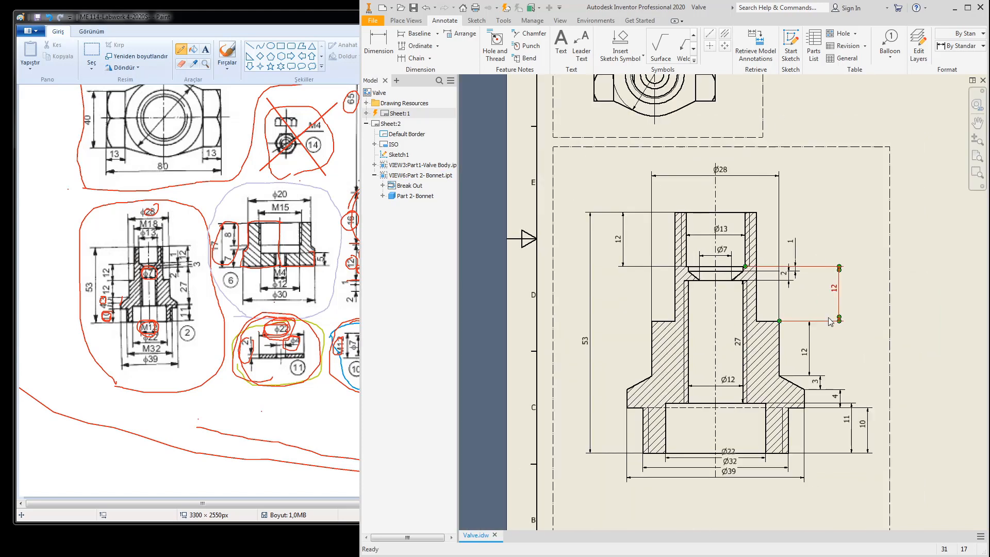
pyautogui.moveTo(776, 273); pyautogui.dragTo(807, 269)
pyautogui.moveTo(809, 212); pyautogui.dragTo(804, 214)
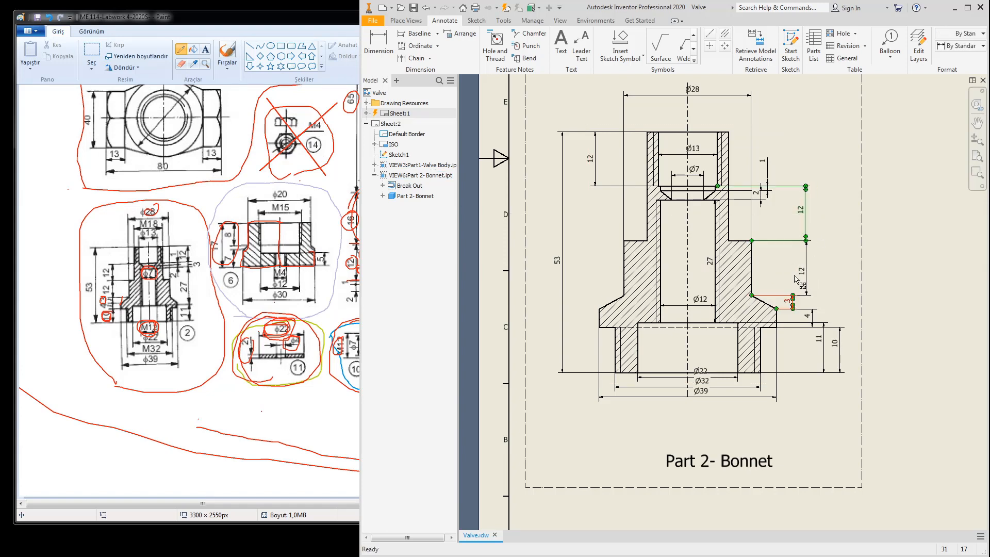
pyautogui.scroll(-3, 786, 301)
pyautogui.moveTo(786, 301); pyautogui.dragTo(823, 302)
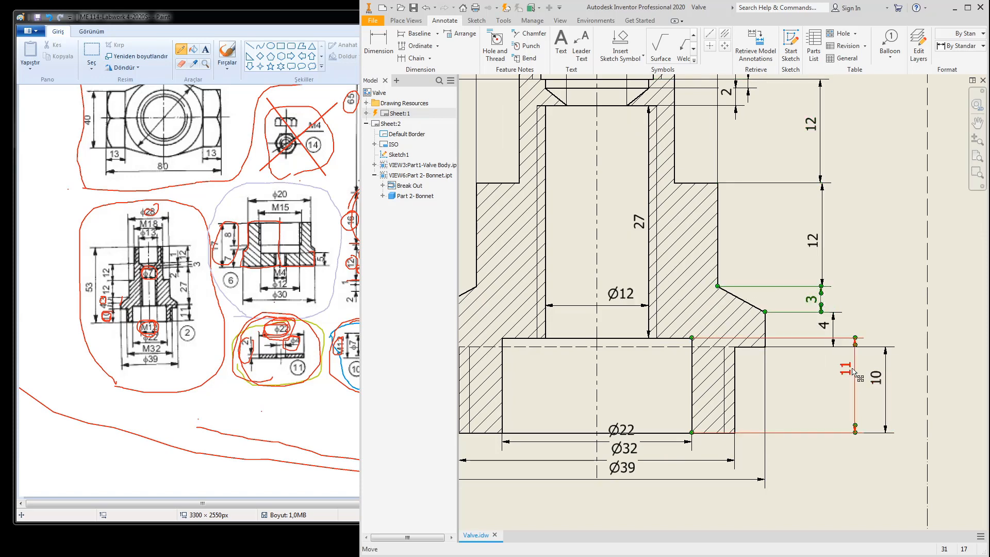
# Step: Move the 11 dimension to the part's left side, lower Ø39, and delete Ø32
pyautogui.moveTo(852, 374); pyautogui.dragTo(665, 385)
pyautogui.moveTo(666, 384)
pyautogui.mouseDown(button='middle')
pyautogui.moveTo(748, 352)
pyautogui.moveTo(810, 301)
pyautogui.mouseUp(button='middle')
pyautogui.moveTo(798, 293); pyautogui.dragTo(547, 294)
pyautogui.scroll(-4, 697, 310)
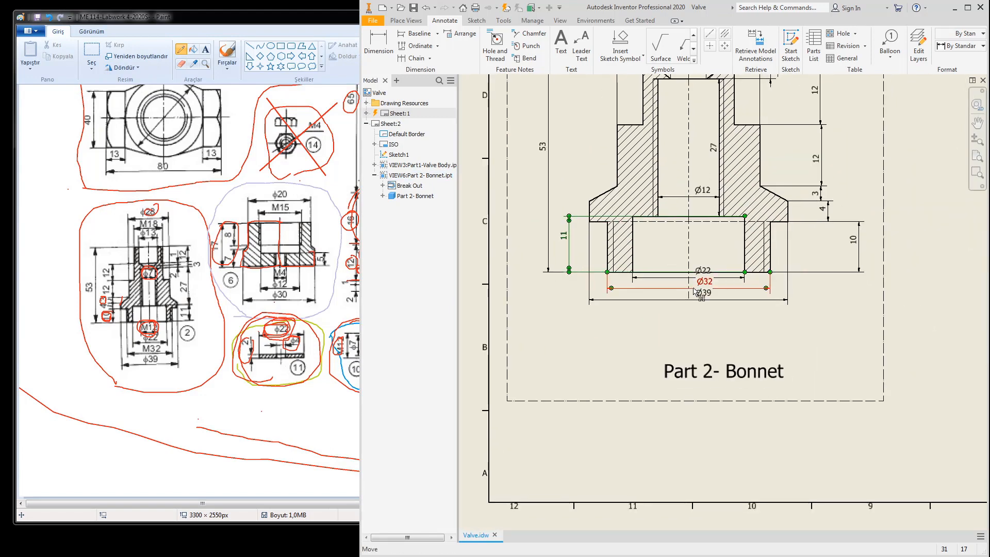
pyautogui.moveTo(700, 308)
pyautogui.mouseDown()
pyautogui.moveTo(702, 316)
pyautogui.moveTo(706, 300)
pyautogui.mouseUp()
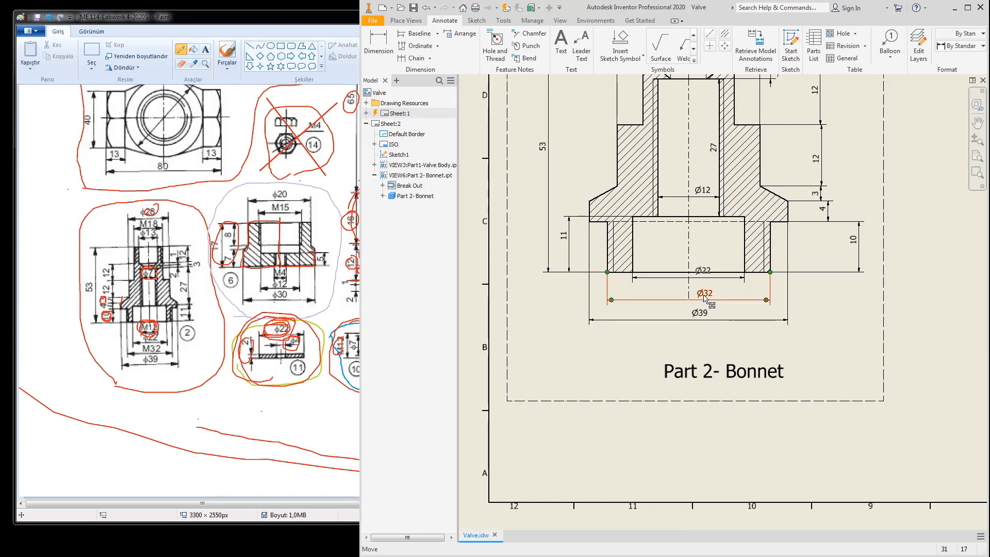
pyautogui.press('Delete')
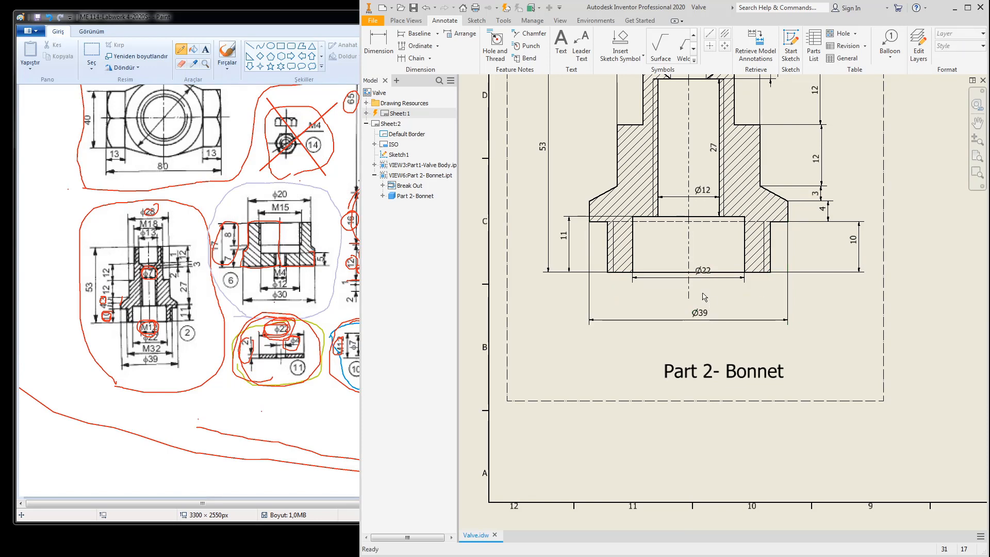
# Step: Lower the Ø22 and Ø39 dimensions, move 10 left, and align 3 with 4 and 10
pyautogui.moveTo(706, 271); pyautogui.dragTo(689, 298)
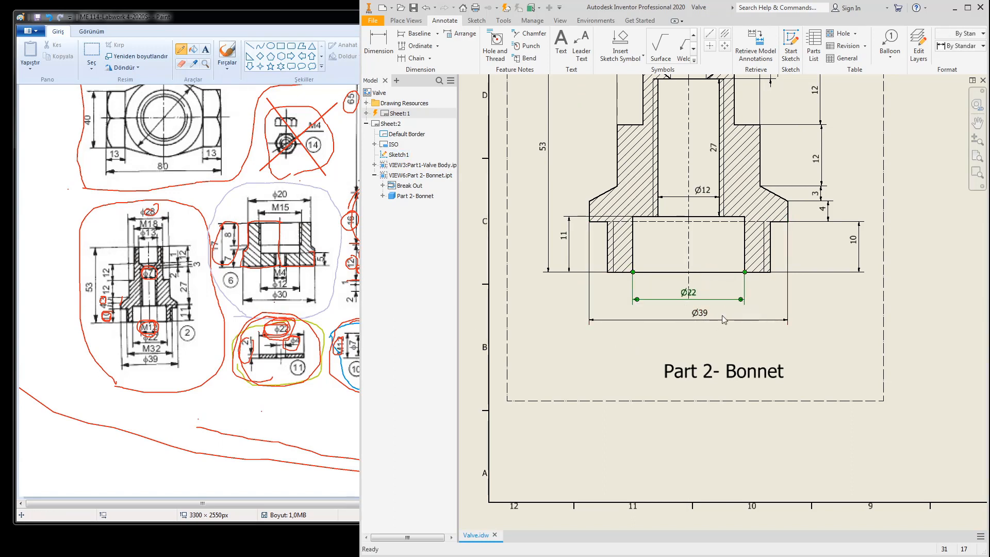
pyautogui.moveTo(701, 321); pyautogui.dragTo(684, 336)
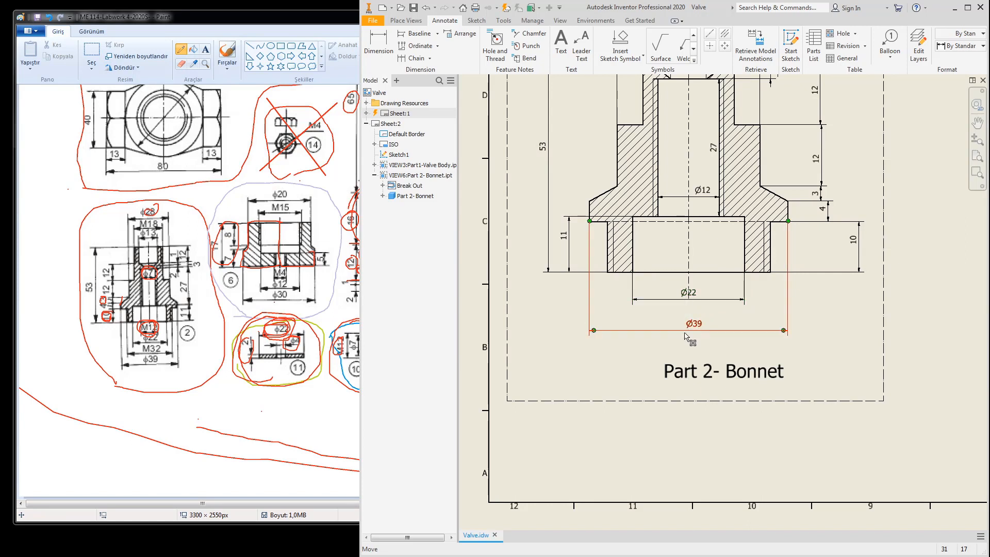
pyautogui.moveTo(858, 250); pyautogui.dragTo(827, 253)
pyautogui.scroll(-5, 828, 252)
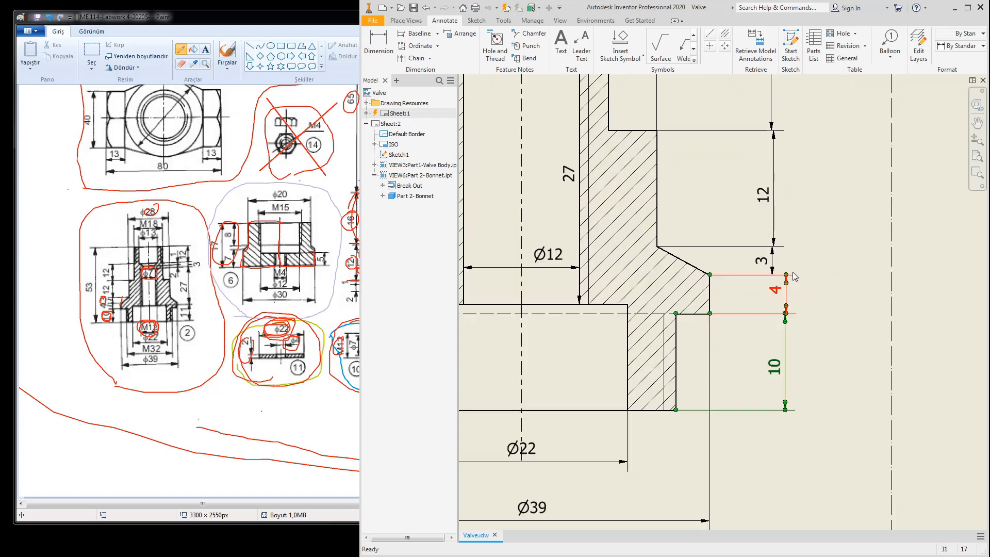
pyautogui.moveTo(753, 258); pyautogui.dragTo(780, 254)
# Step: Bring the lower and upper 12 dimensions into line with the right-hand column
pyautogui.moveTo(789, 200); pyautogui.dragTo(782, 277, button='middle')
pyautogui.click(781, 277)
pyautogui.moveTo(749, 243)
pyautogui.mouseDown()
pyautogui.moveTo(772, 243)
pyautogui.moveTo(772, 253)
pyautogui.mouseUp()
pyautogui.scroll(2, 785, 251)
pyautogui.moveTo(787, 250); pyautogui.dragTo(766, 357, button='middle')
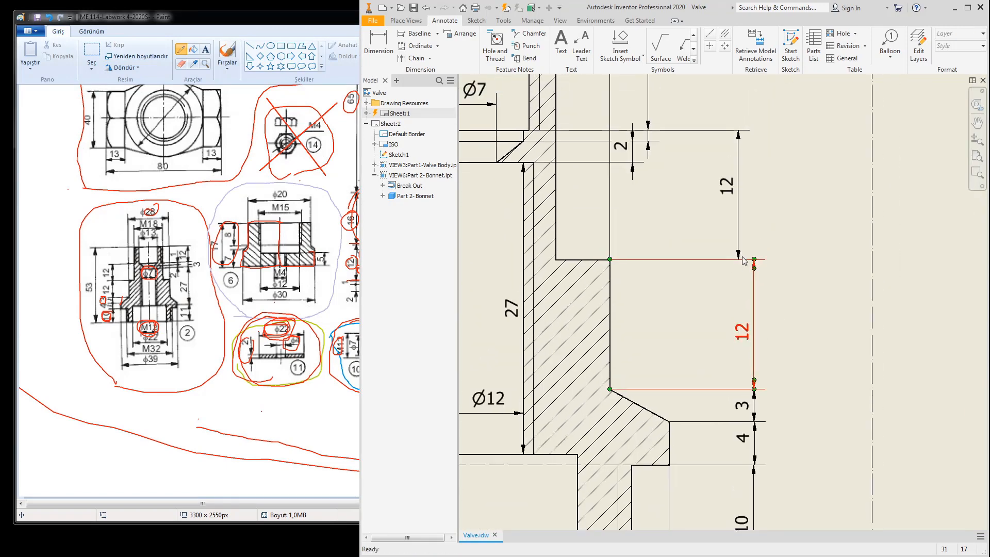
pyautogui.click(742, 245)
pyautogui.moveTo(741, 241); pyautogui.dragTo(754, 239)
# Step: Fine-tune the upper 12 dimension's position and move the Ø12 bore dimension
pyautogui.scroll(6, 780, 259)
pyautogui.moveTo(779, 264); pyautogui.dragTo(786, 261, button='middle')
pyautogui.scroll(-5, 734, 273)
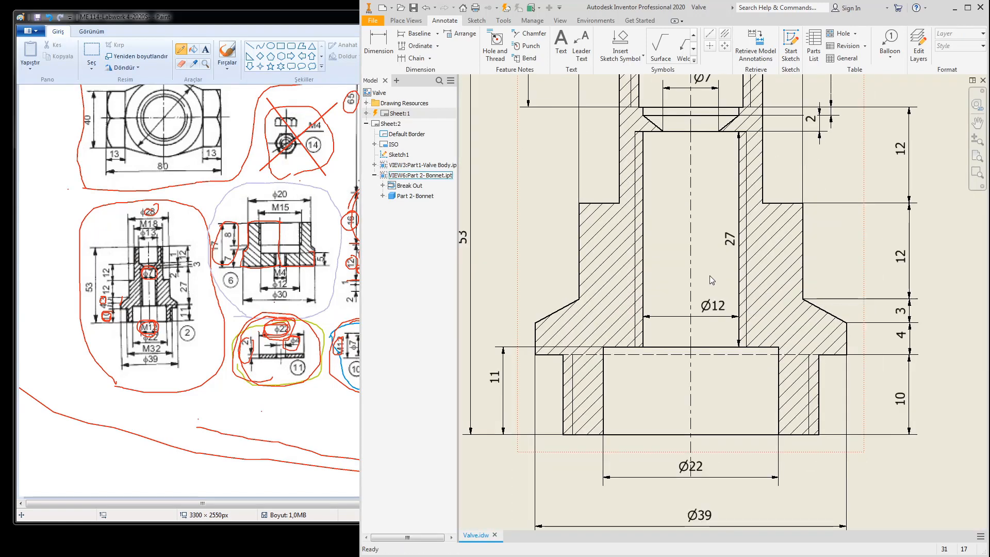
pyautogui.click(711, 306)
pyautogui.moveTo(710, 307); pyautogui.dragTo(702, 307)
# Step: Add an M12x1.75 - 6H thread note to the bore and move it up into the passage
pyautogui.click(495, 42)
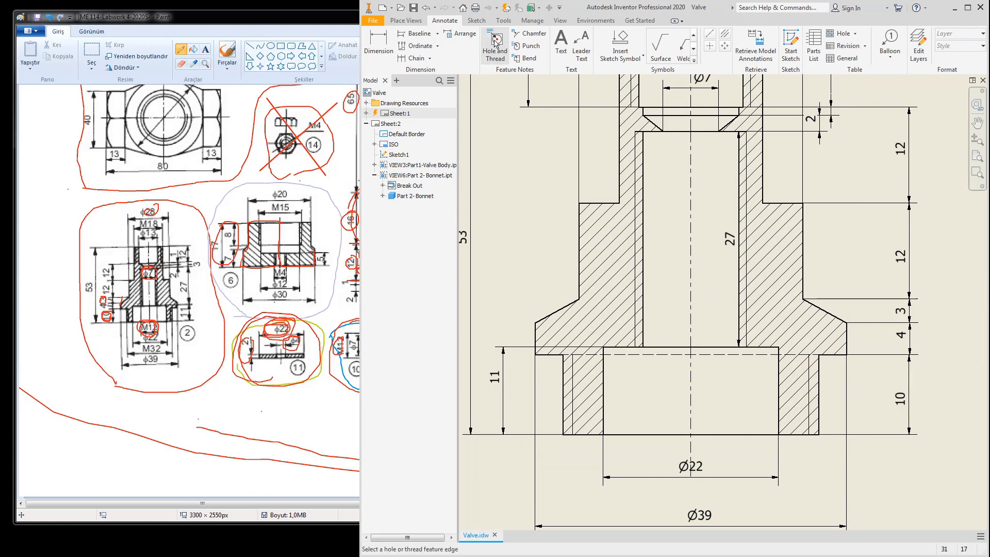
pyautogui.click(745, 300)
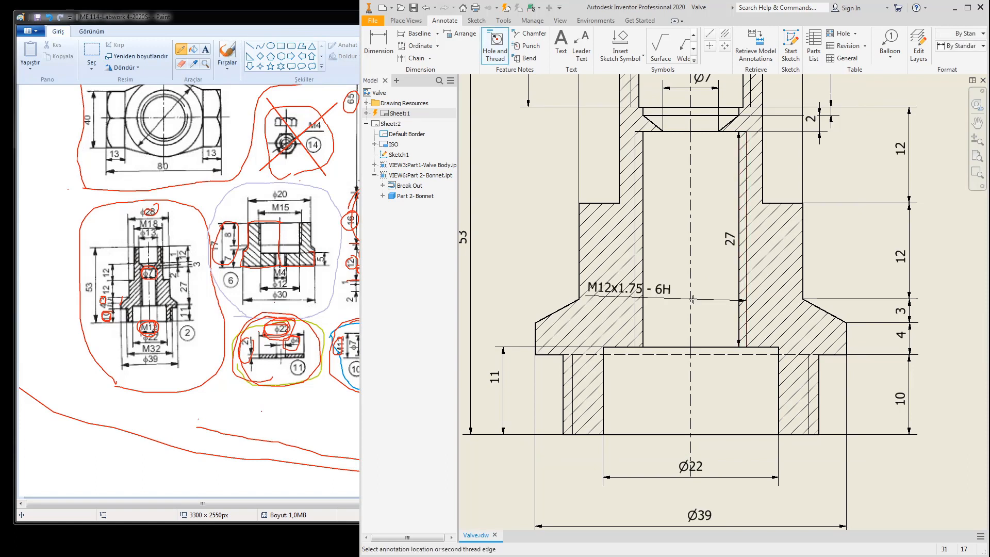
pyautogui.click(639, 309)
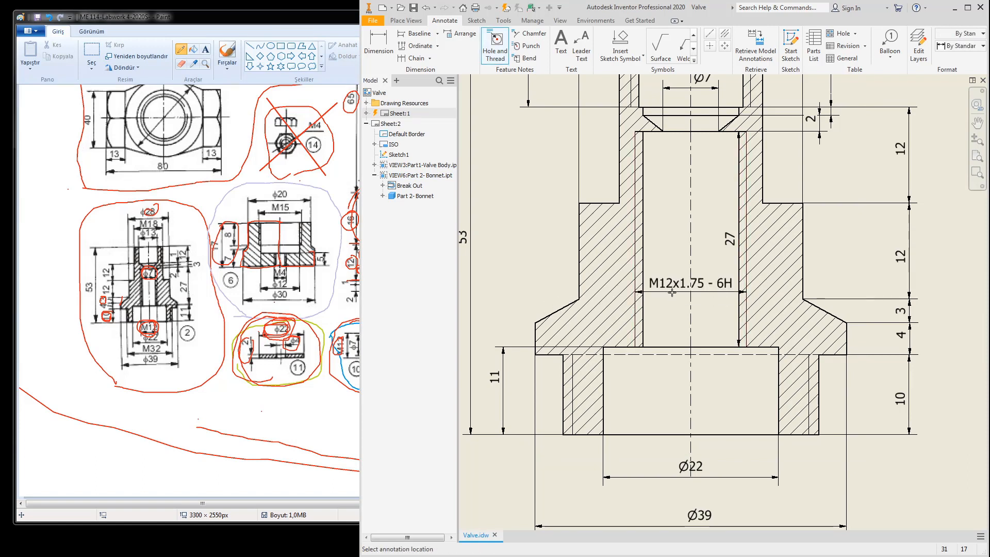
pyautogui.click(666, 334)
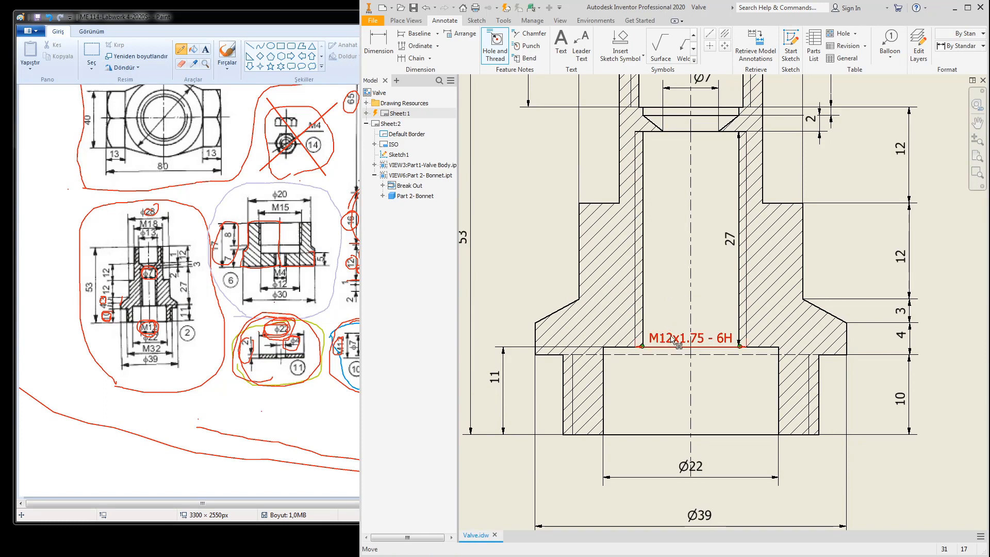
pyautogui.moveTo(668, 346); pyautogui.dragTo(687, 304)
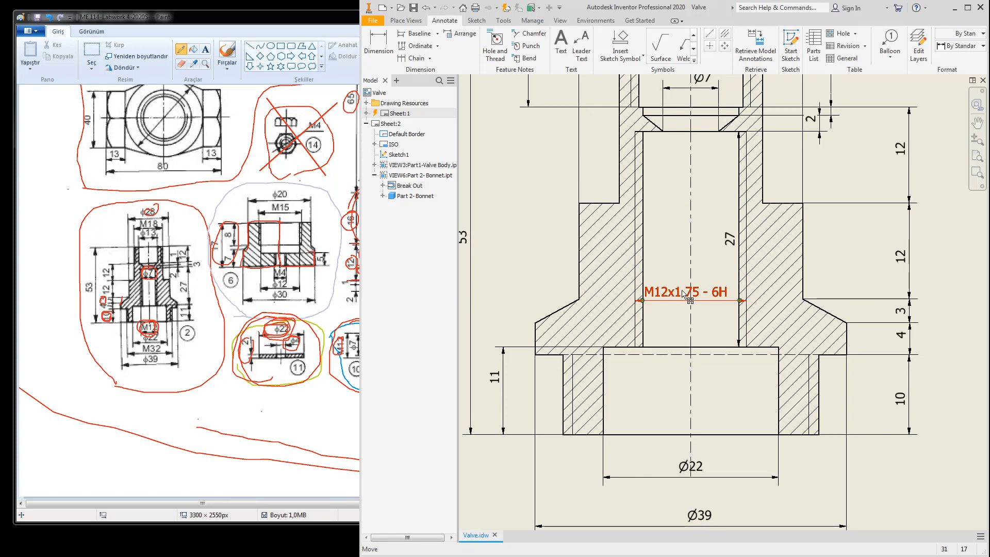
pyautogui.press('Escape')
# Step: Reselect the M12x1.75 - 6H note and review its options without changes, leaving the 27 dimension in place
pyautogui.click(715, 293)
pyautogui.press('Escape')
pyautogui.click(720, 294)
pyautogui.rightClick(720, 292)
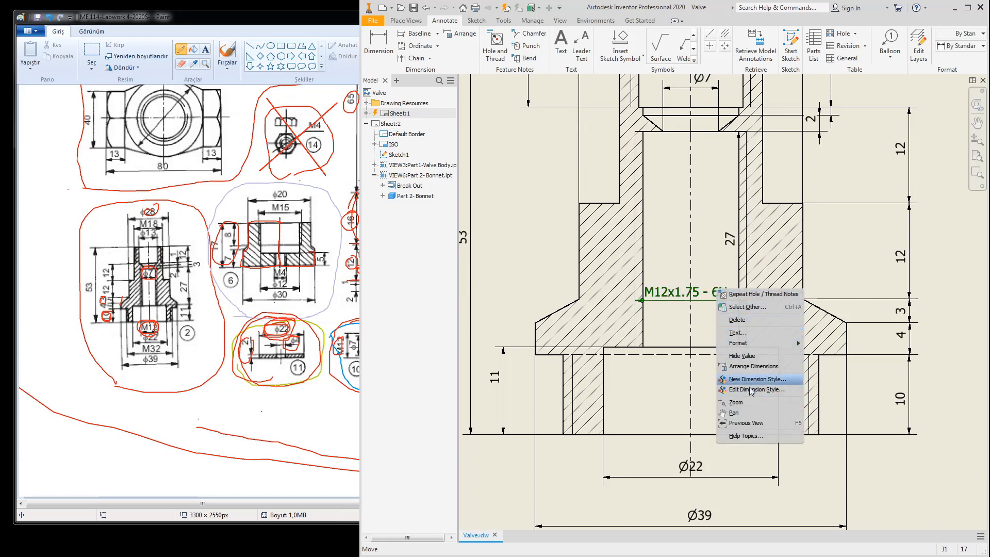
pyautogui.click(707, 323)
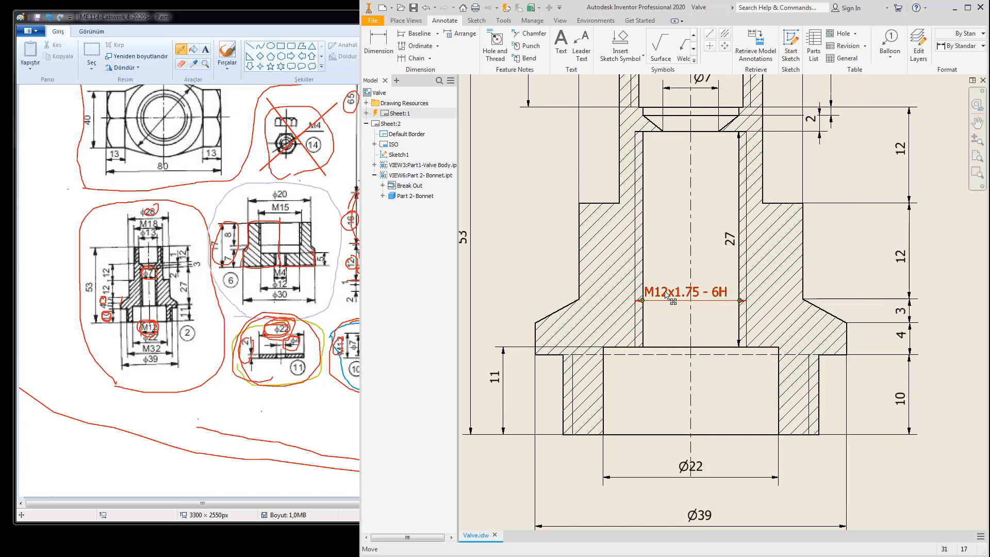
pyautogui.click(754, 293)
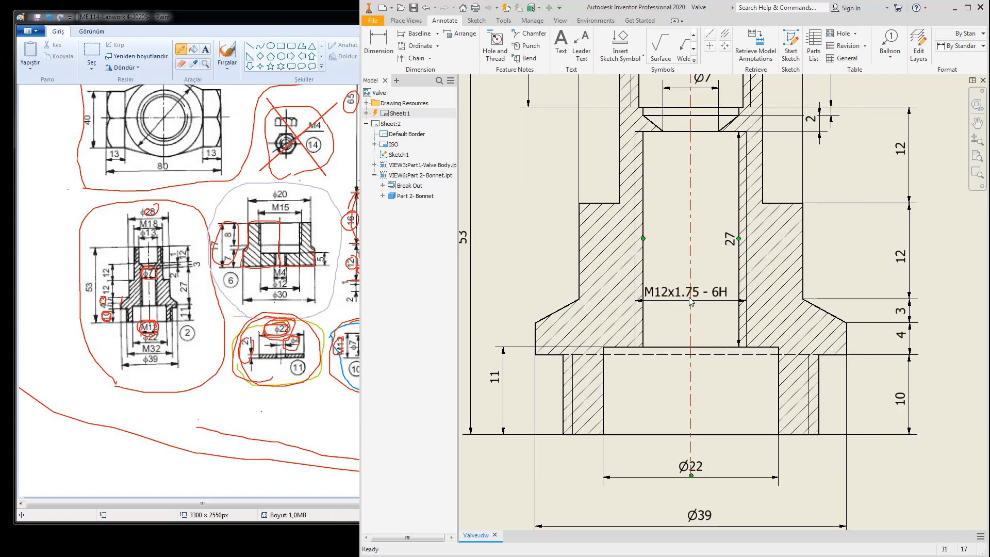
pyautogui.scroll(-3, 743, 281)
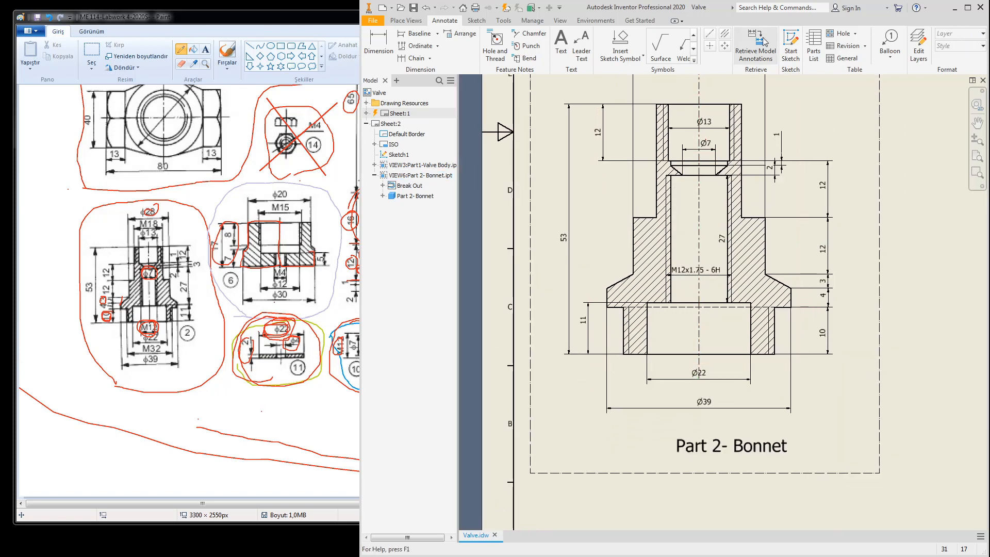
# Step: Add an M32x2 - 6g thread note on the Bonnet's outer thread, below Ø22
pyautogui.click(494, 45)
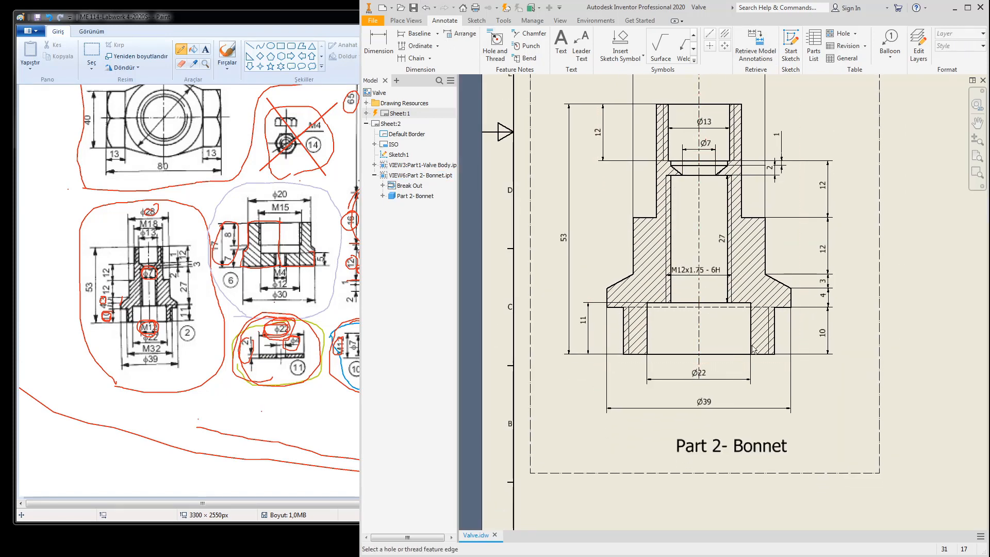
pyautogui.click(771, 344)
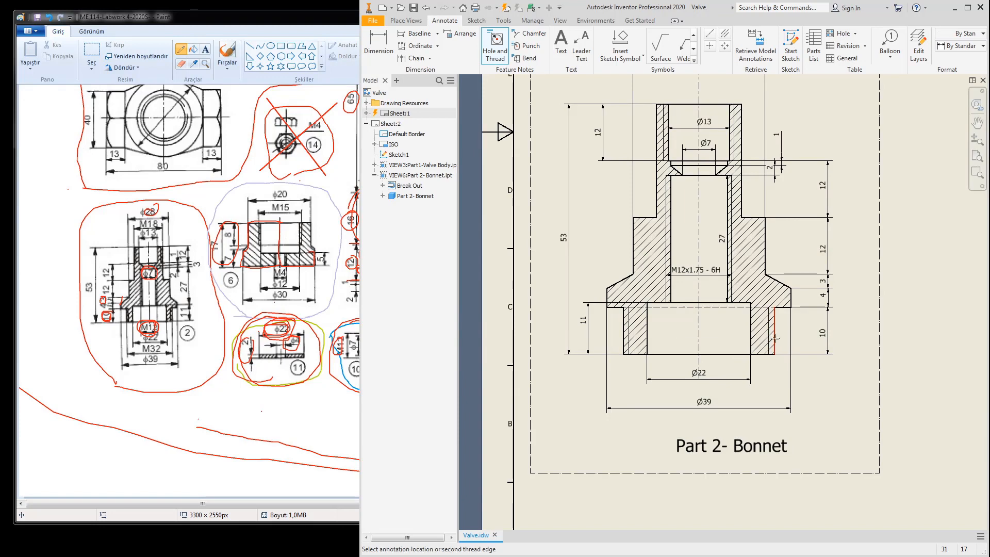
pyautogui.click(625, 340)
pyautogui.scroll(3, 686, 394)
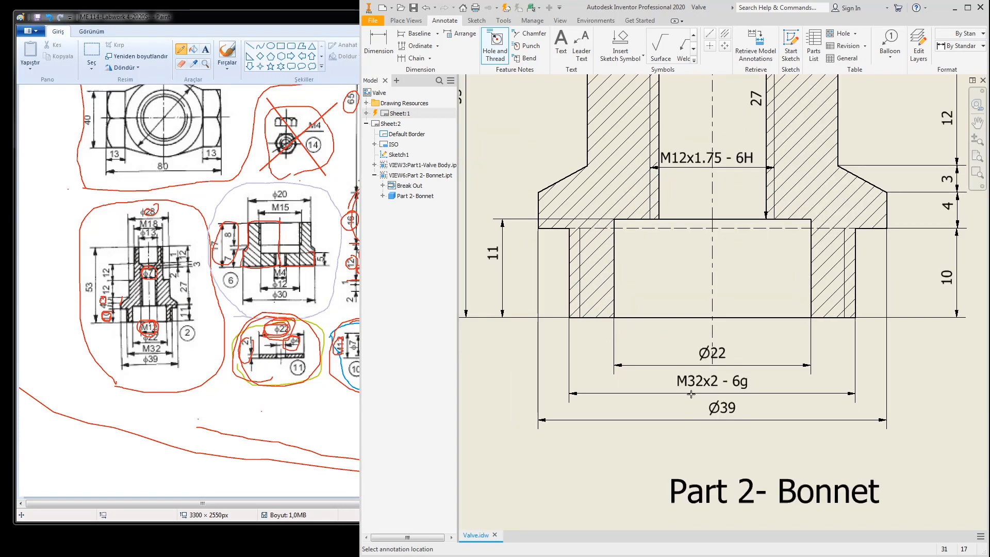
pyautogui.click(691, 394)
pyautogui.scroll(-5, 694, 397)
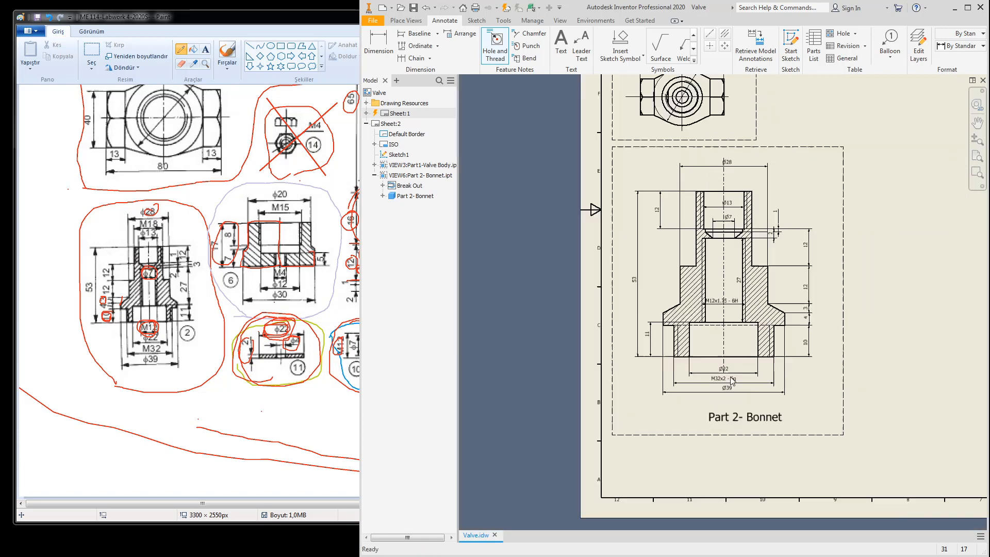
pyautogui.press('Escape')
pyautogui.scroll(6, 711, 250)
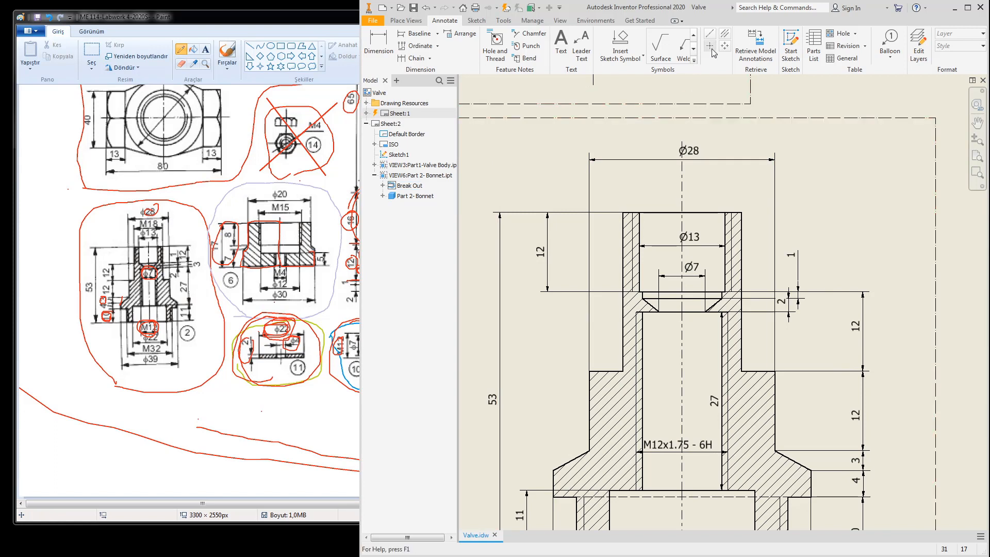
# Step: Add an M18x2.5 - 6g thread note on the top thread, under Ø28
pyautogui.click(495, 46)
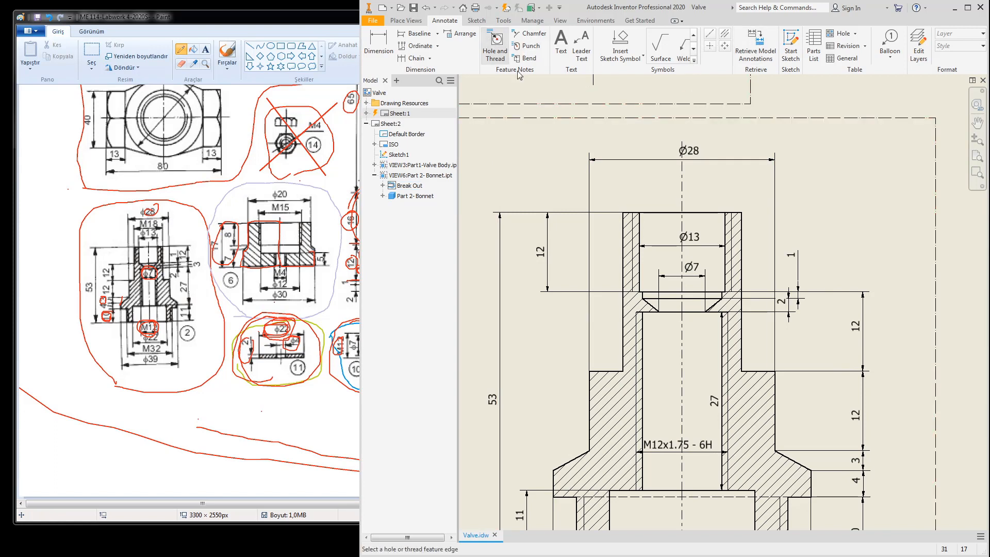
pyautogui.click(733, 233)
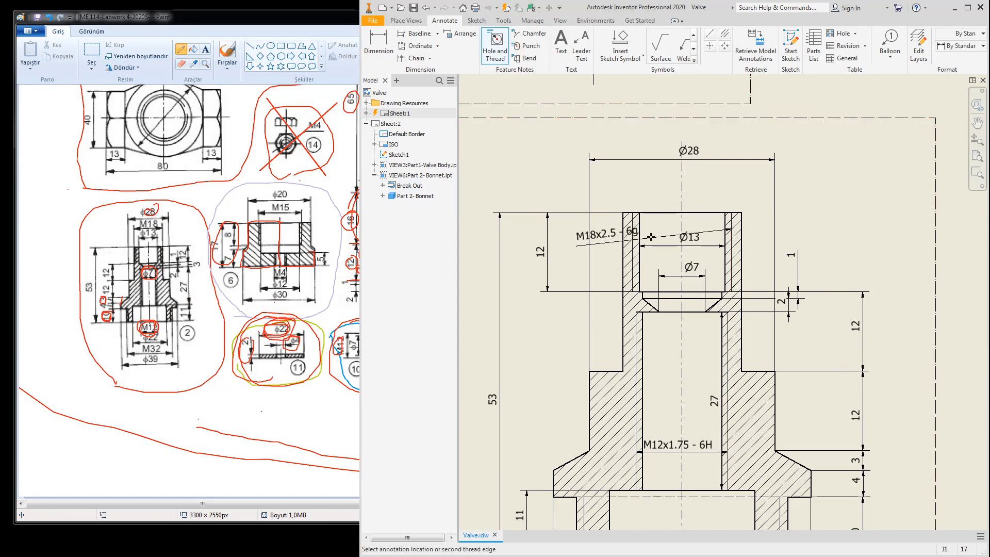
pyautogui.click(634, 242)
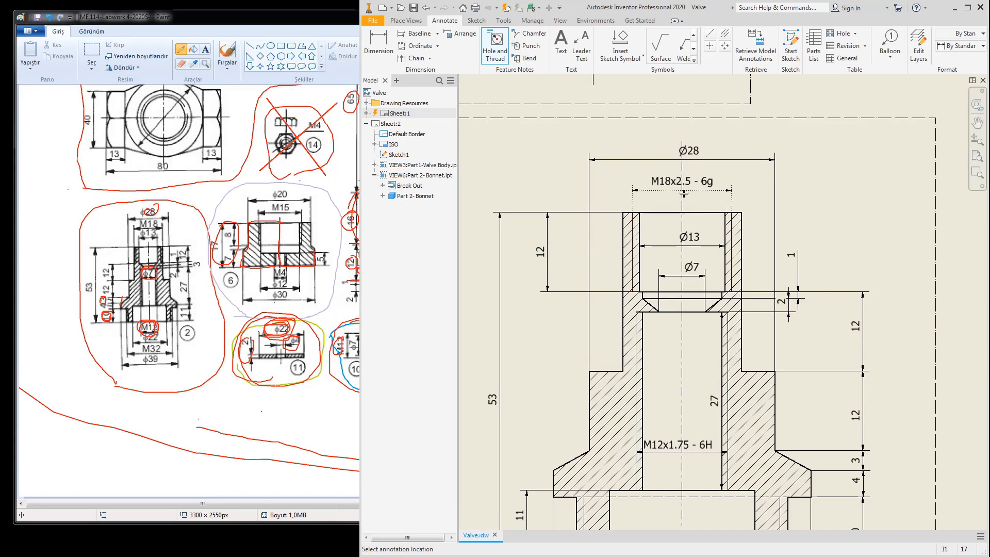
pyautogui.click(683, 194)
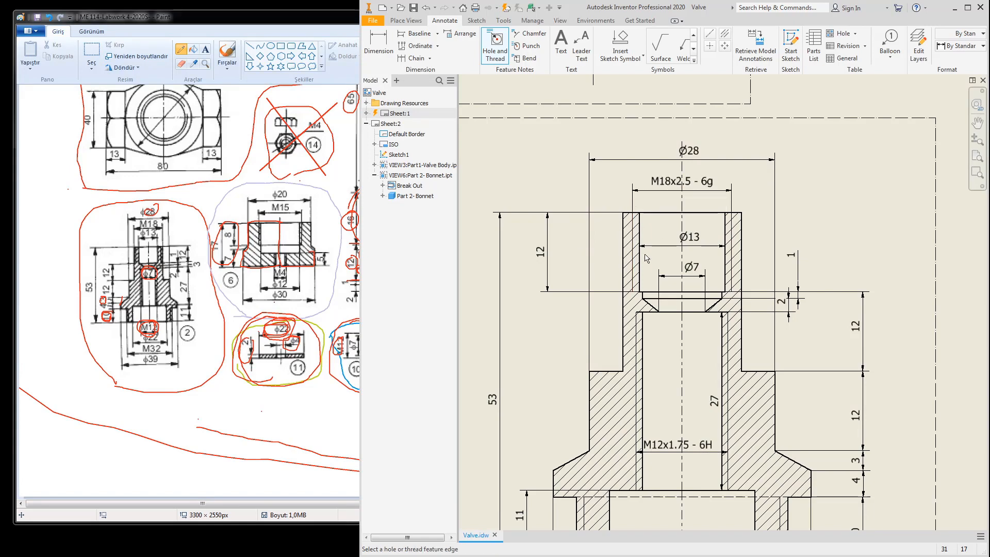
pyautogui.press('Escape')
pyautogui.scroll(3, 840, 261)
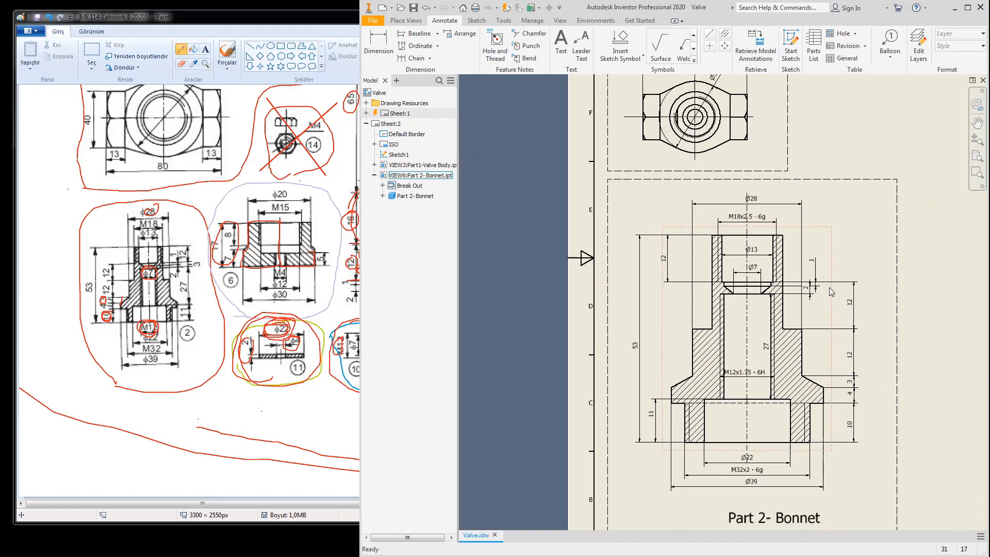
pyautogui.moveTo(817, 311); pyautogui.dragTo(703, 287, button='middle')
# Step: Save Valve.idw together with all its dependent files
pyautogui.click(414, 7)
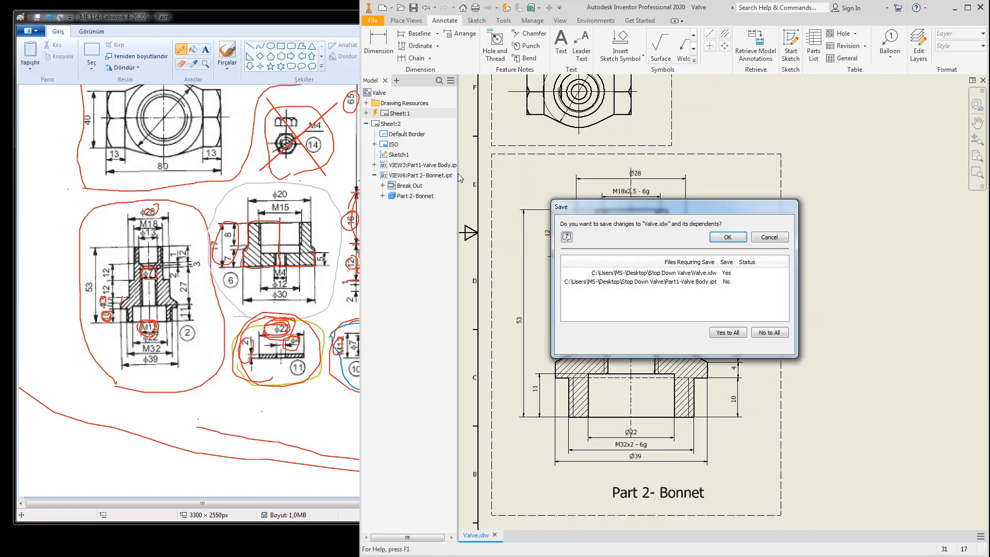
pyautogui.click(715, 332)
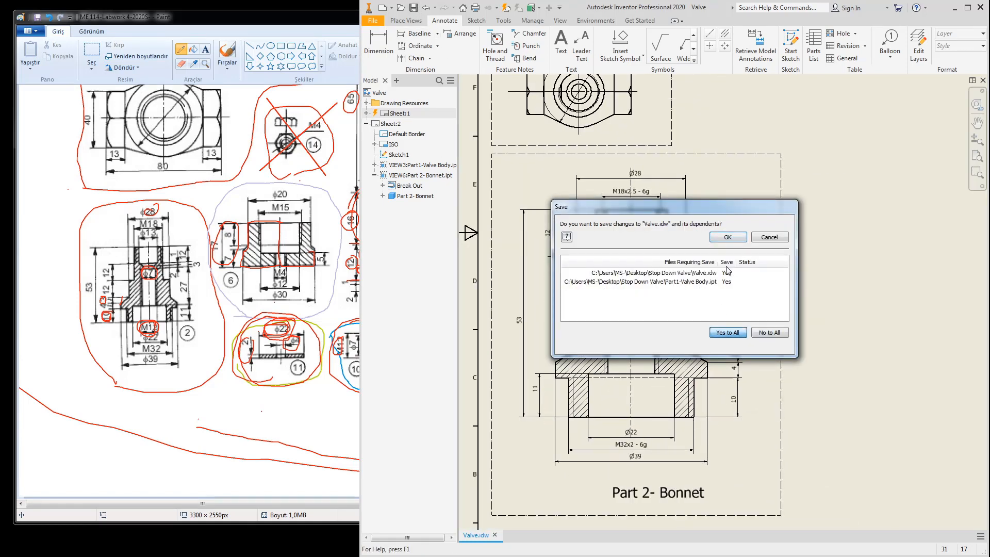
pyautogui.click(727, 238)
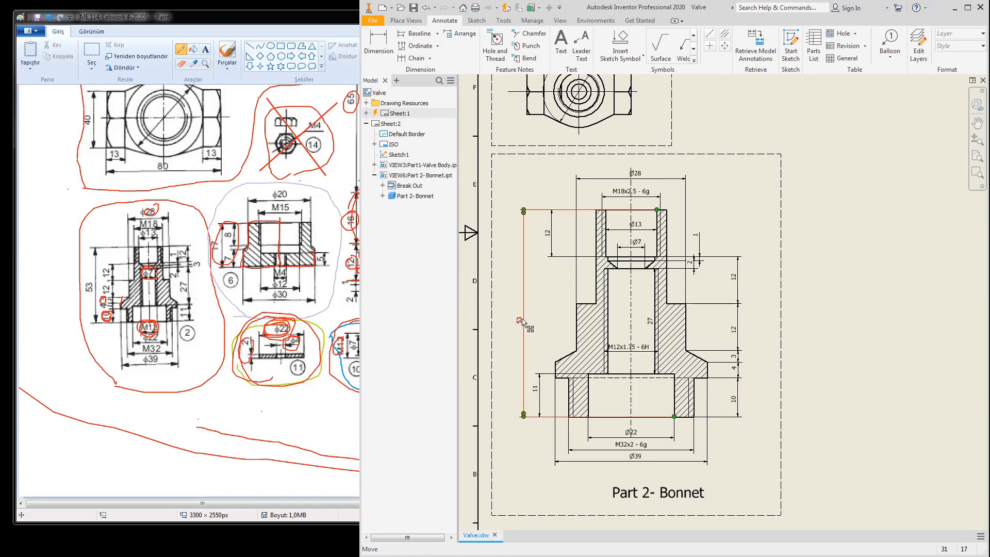
# Step: Open Edit Dimension for the Ø13 dimension and scroll its Tolerance Method list
pyautogui.scroll(-4, 632, 216)
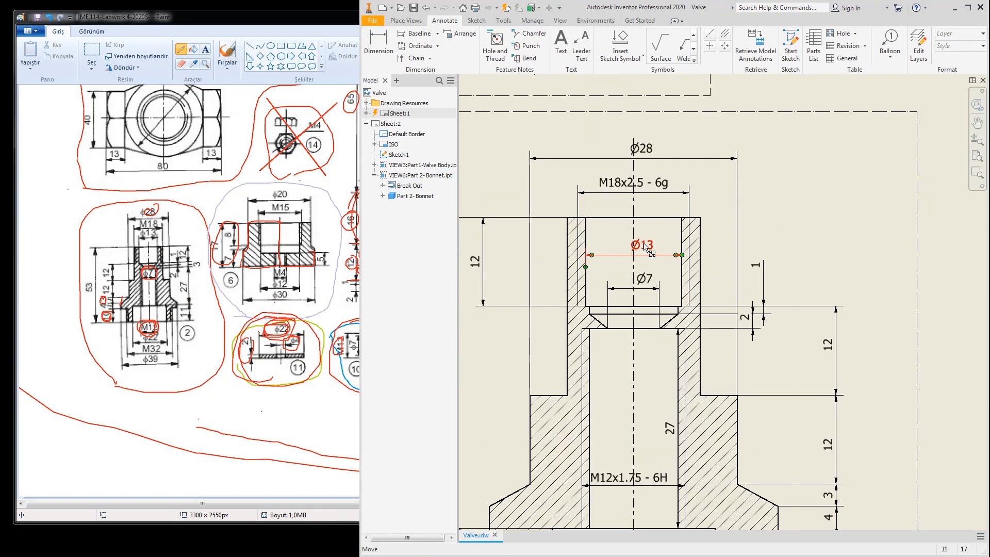
pyautogui.doubleClick(647, 249)
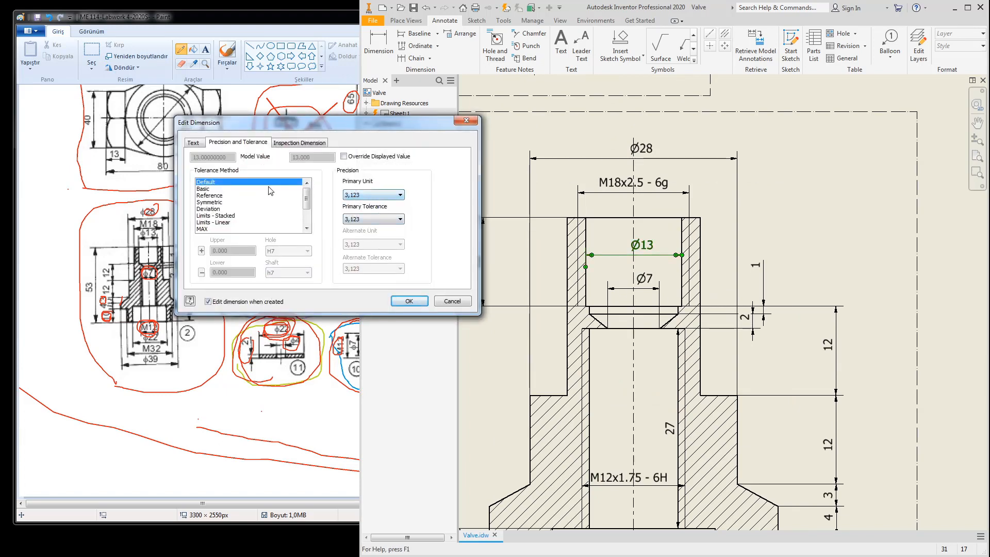
pyautogui.moveTo(307, 201); pyautogui.dragTo(309, 216)
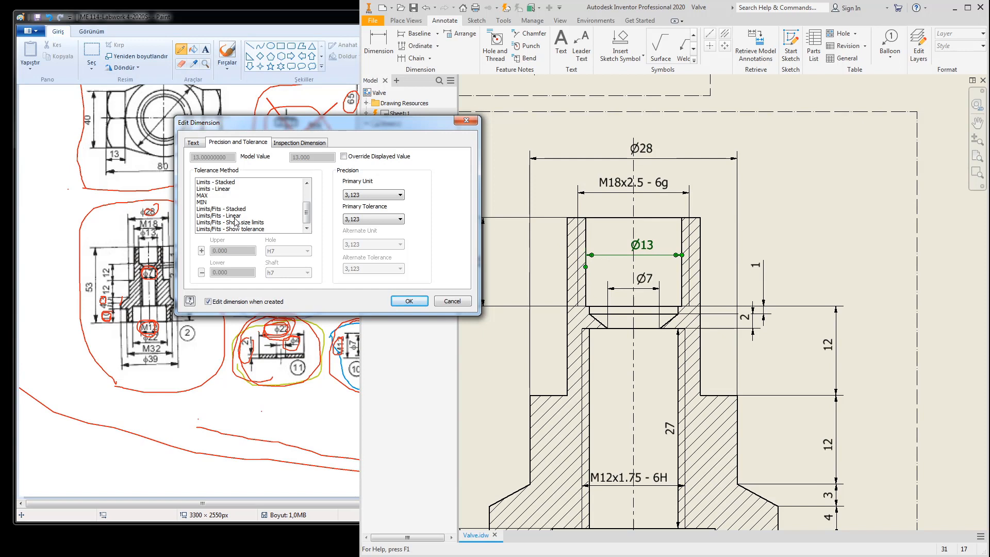
# Step: Give the Ø13 bore H7 size limits 13.018/13.000 and move it outside the Bonnet section
pyautogui.click(243, 224)
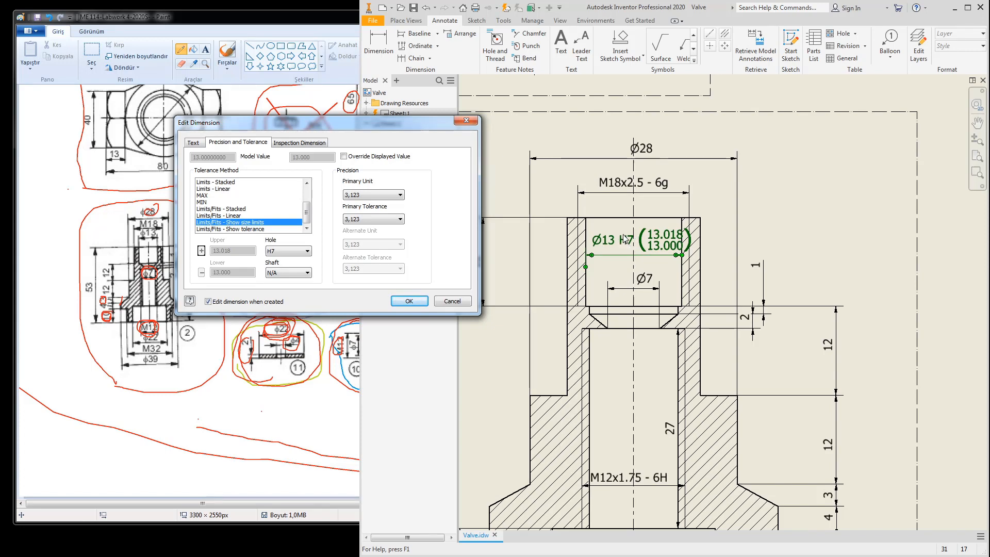
pyautogui.click(408, 302)
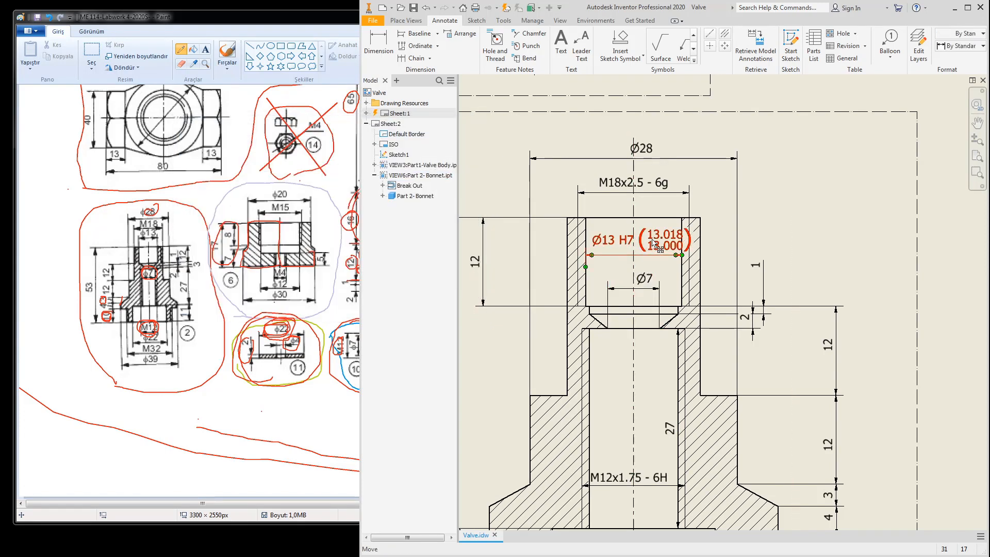
pyautogui.moveTo(653, 242); pyautogui.dragTo(783, 225)
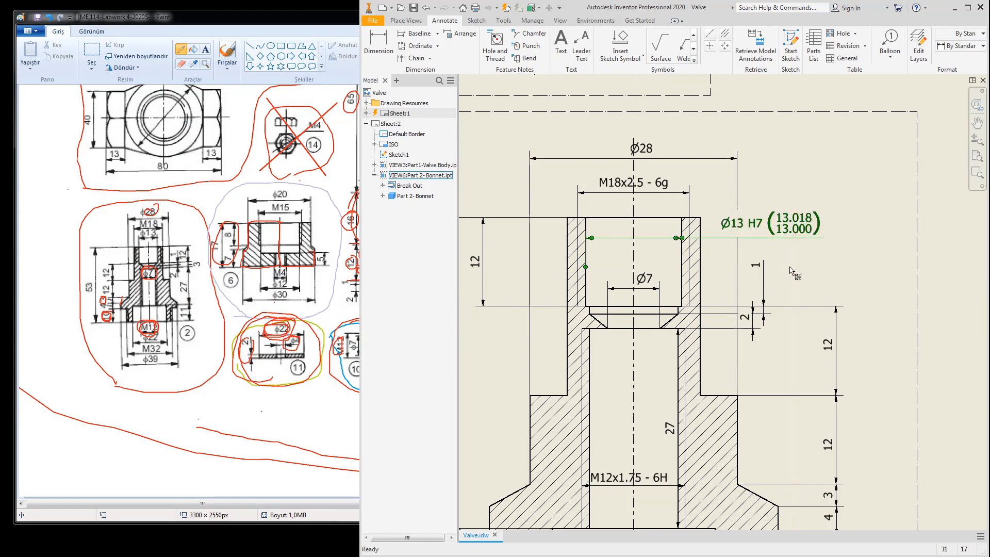
pyautogui.scroll(-5, 790, 266)
pyautogui.moveTo(793, 267)
pyautogui.mouseDown(button='middle')
pyautogui.moveTo(828, 329)
pyautogui.moveTo(737, 393)
pyautogui.mouseUp(button='middle')
pyautogui.moveTo(780, 348); pyautogui.dragTo(642, 226, button='middle')
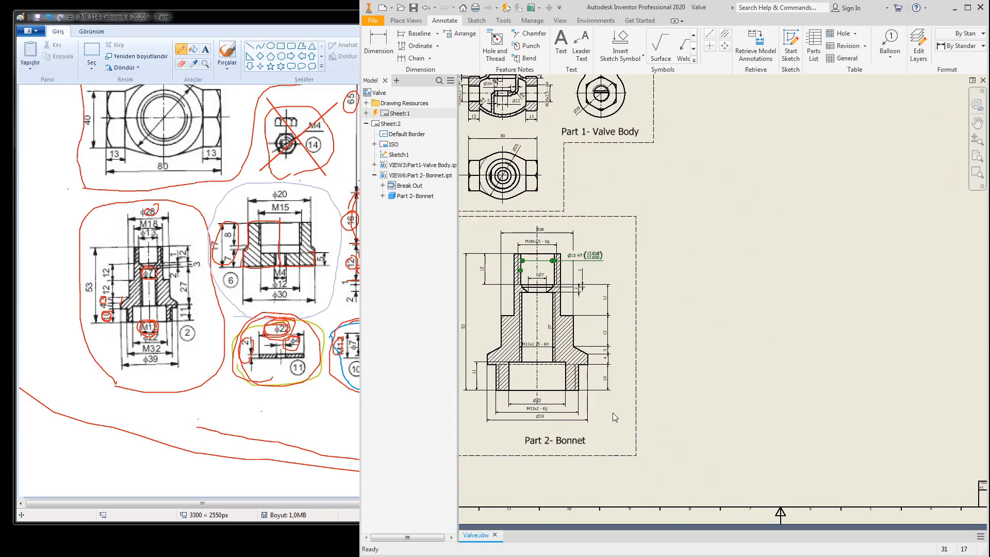
# Step: Scroll the ME 114 worksheet in Paint to show the parts list and title
pyautogui.moveTo(612, 413); pyautogui.dragTo(645, 353, button='middle')
pyautogui.click(216, 403)
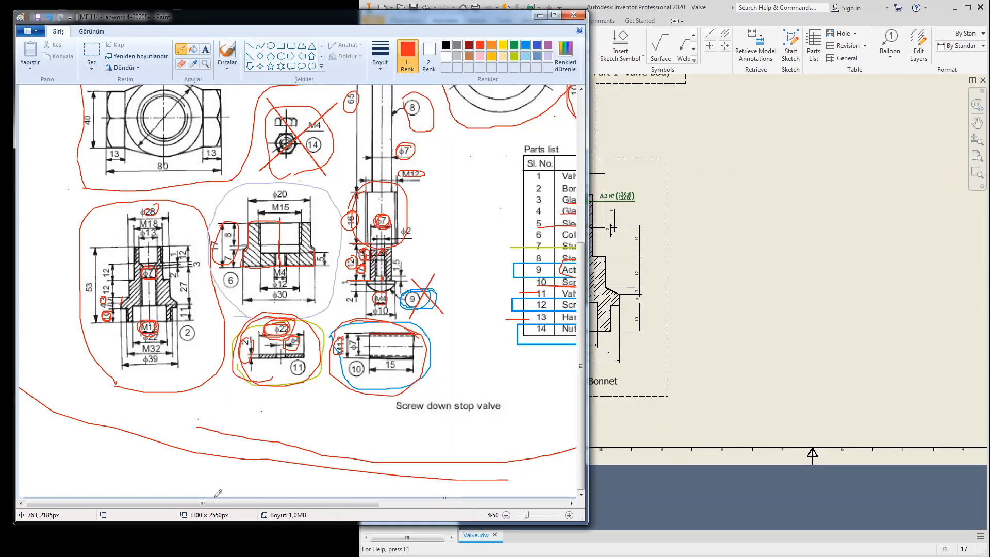
pyautogui.moveTo(226, 502); pyautogui.dragTo(414, 503)
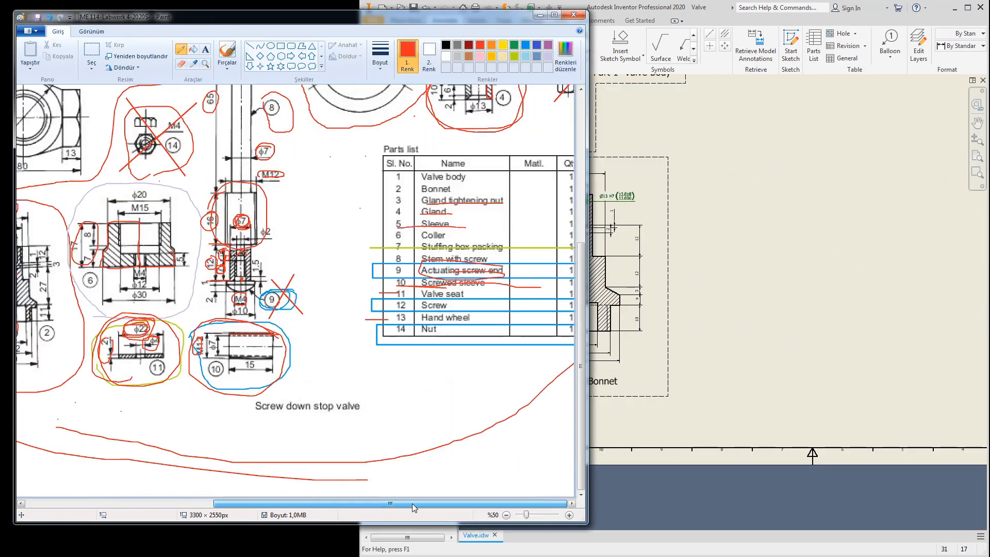
pyautogui.moveTo(580, 386); pyautogui.dragTo(581, 236)
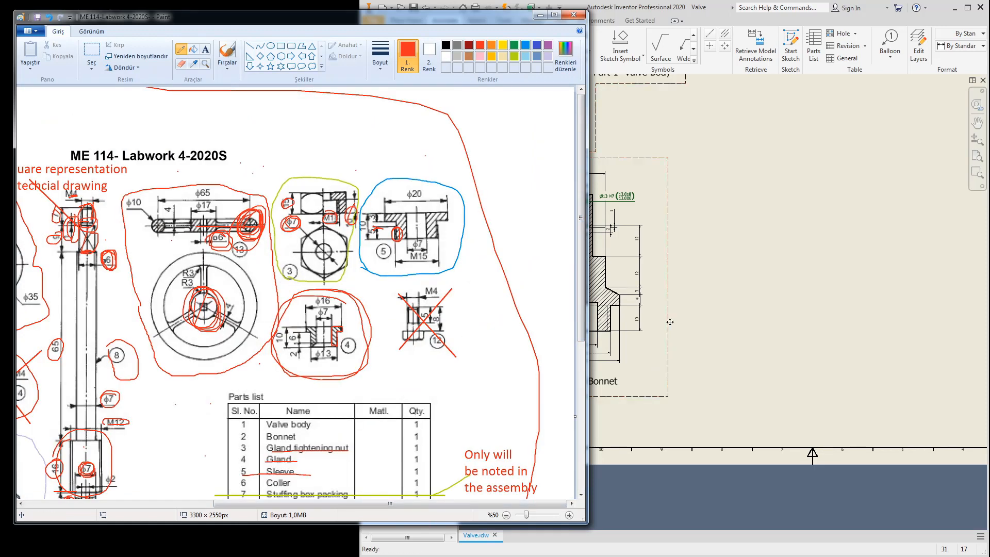
# Step: Back in Inventor, pan the sheet to bring the Valve Body and Bonnet views into view
pyautogui.click(744, 265)
pyautogui.scroll(-5, 778, 321)
pyautogui.moveTo(793, 310)
pyautogui.mouseDown(button='middle')
pyautogui.moveTo(758, 327)
pyautogui.moveTo(589, 357)
pyautogui.mouseUp(button='middle')
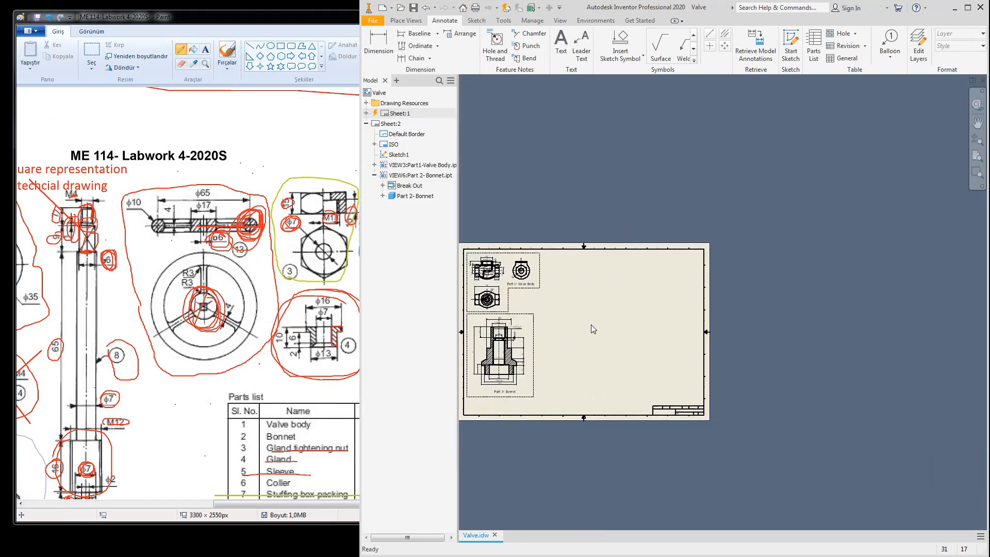
pyautogui.scroll(3, 598, 303)
pyautogui.moveTo(598, 303); pyautogui.dragTo(675, 356, button='middle')
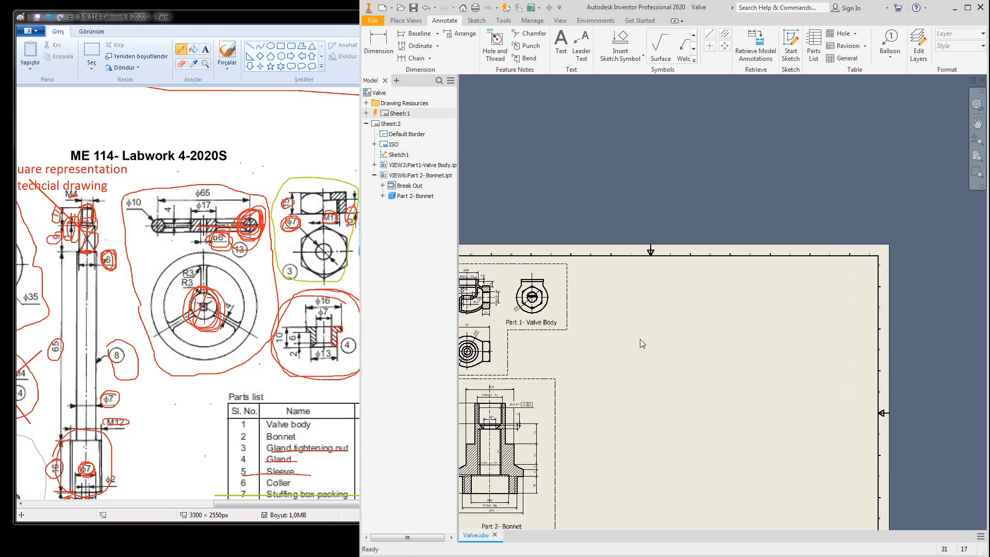
# Step: Place a base view of Part 3- Gland Tightening Nut at the sheet's upper right
pyautogui.click(399, 22)
pyautogui.click(372, 43)
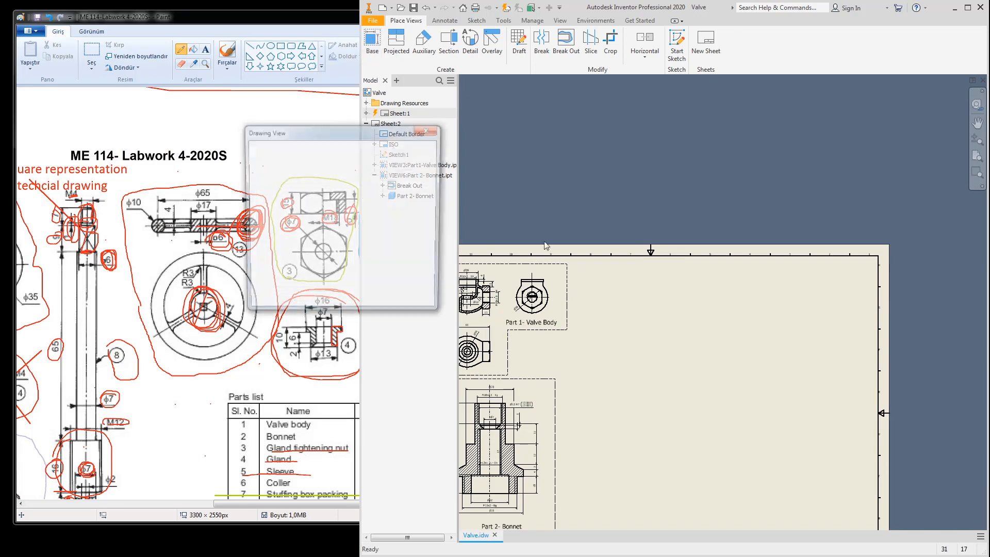
pyautogui.click(425, 176)
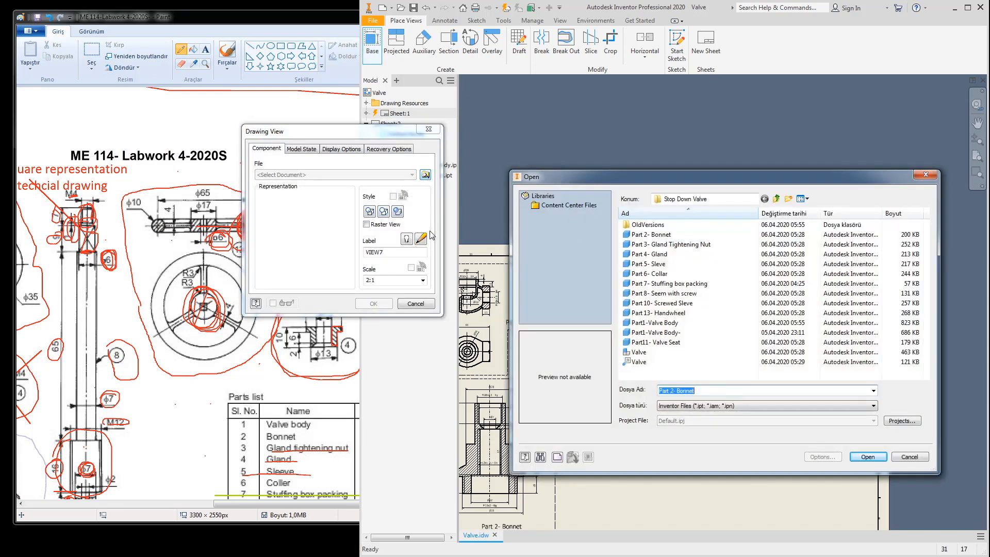
pyautogui.click(651, 244)
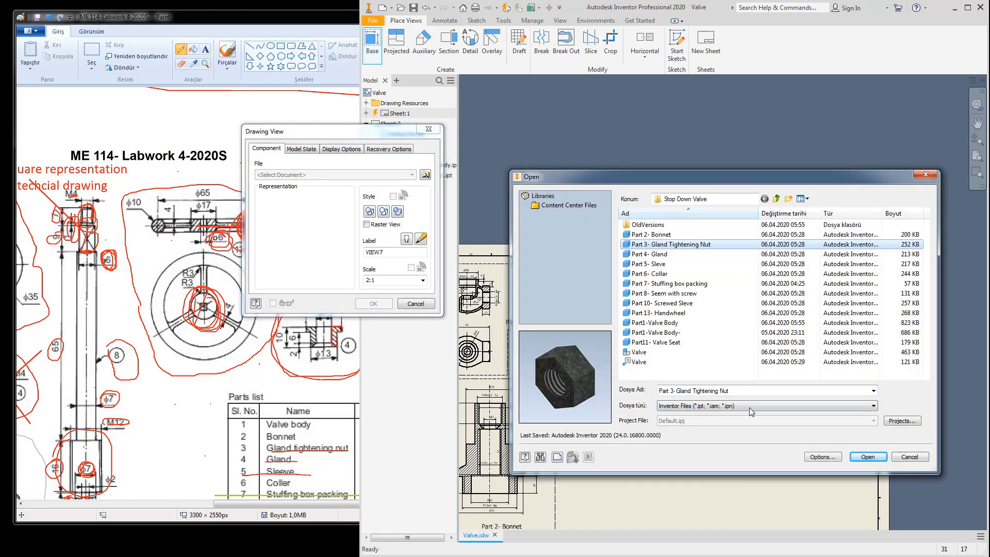
pyautogui.click(868, 457)
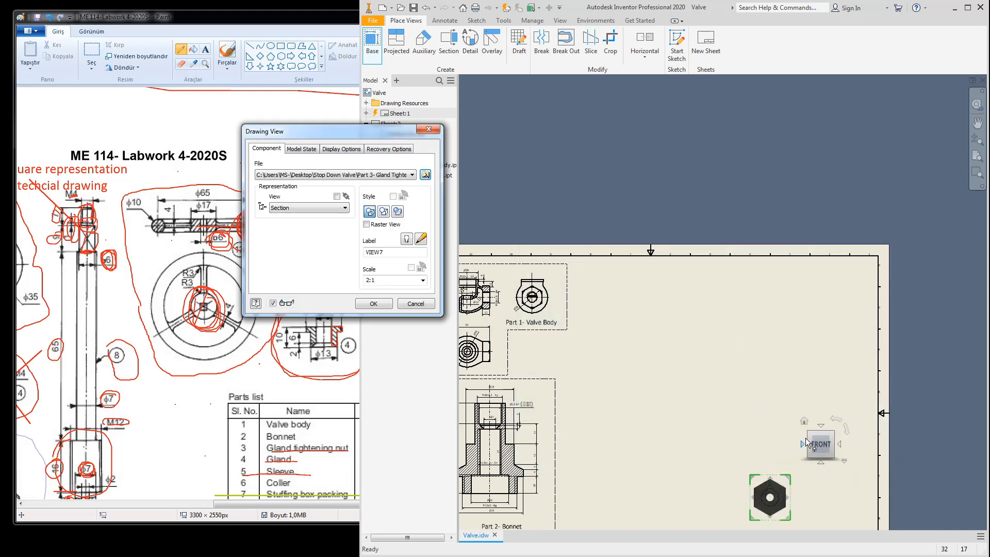
pyautogui.moveTo(775, 506); pyautogui.dragTo(713, 348)
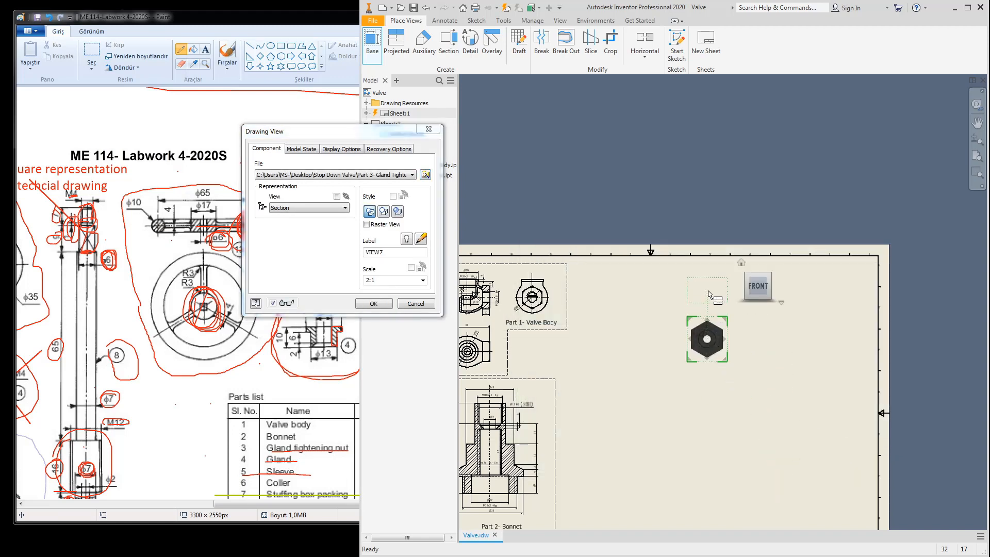
pyautogui.click(373, 303)
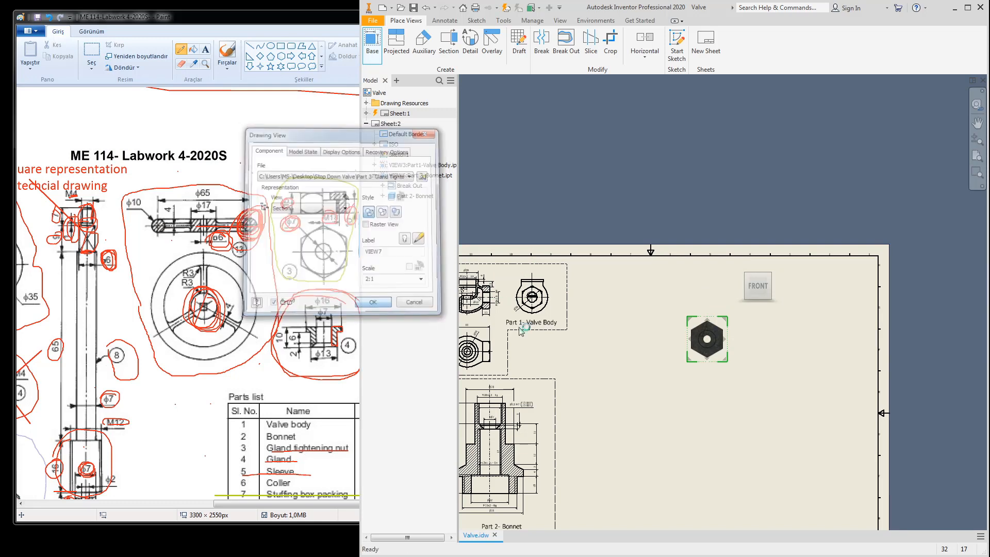
# Step: Project a view of the nut above its base view
pyautogui.rightClick(726, 325)
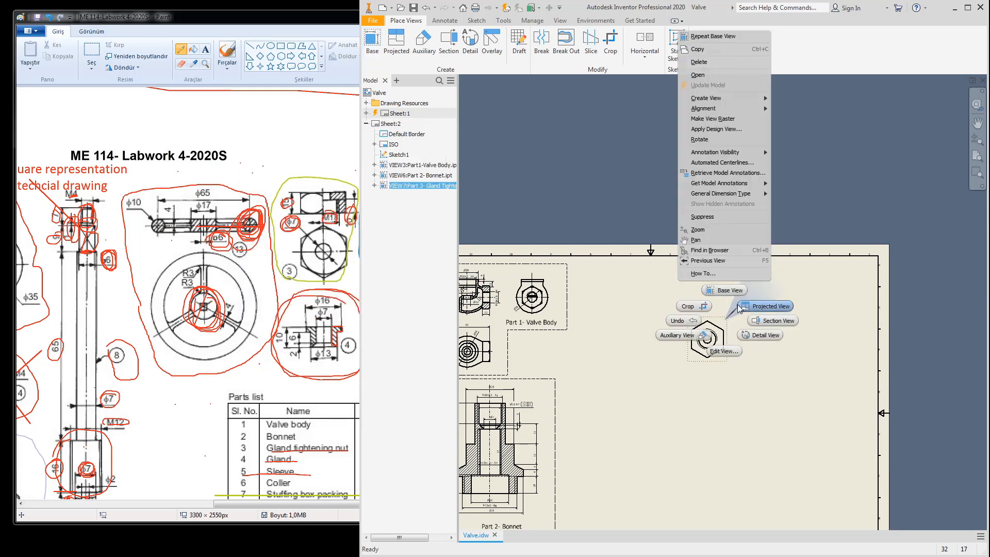
pyautogui.click(721, 305)
pyautogui.click(708, 294)
pyautogui.rightClick(727, 292)
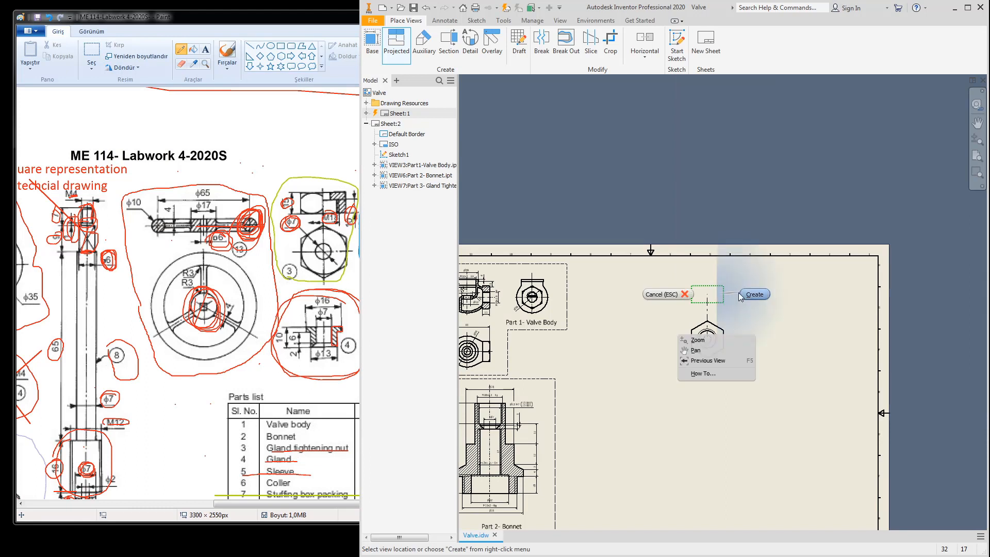
pyautogui.click(741, 291)
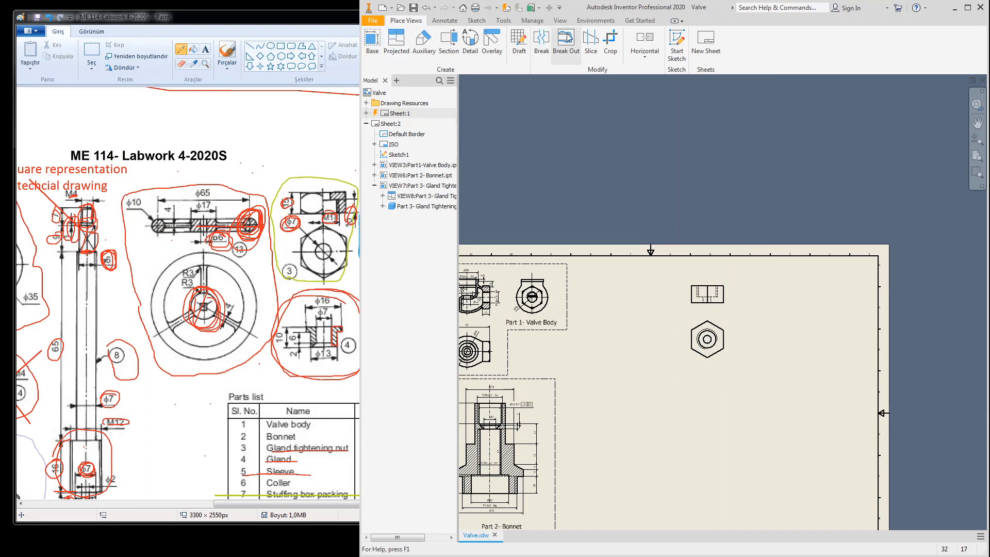
# Step: Set the Gland Tightening Nut view style to Hidden Line Removed
pyautogui.doubleClick(728, 327)
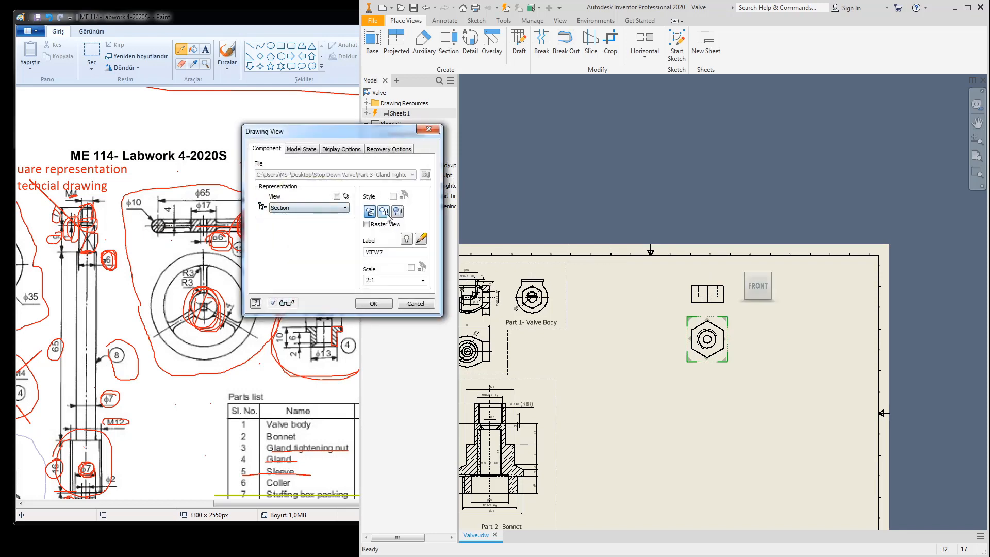
pyautogui.click(384, 212)
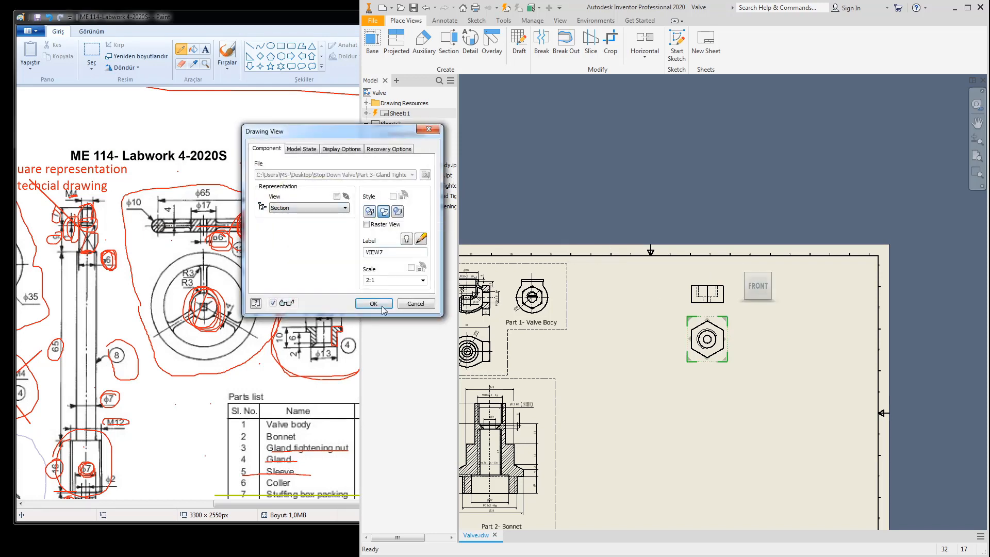
pyautogui.click(373, 304)
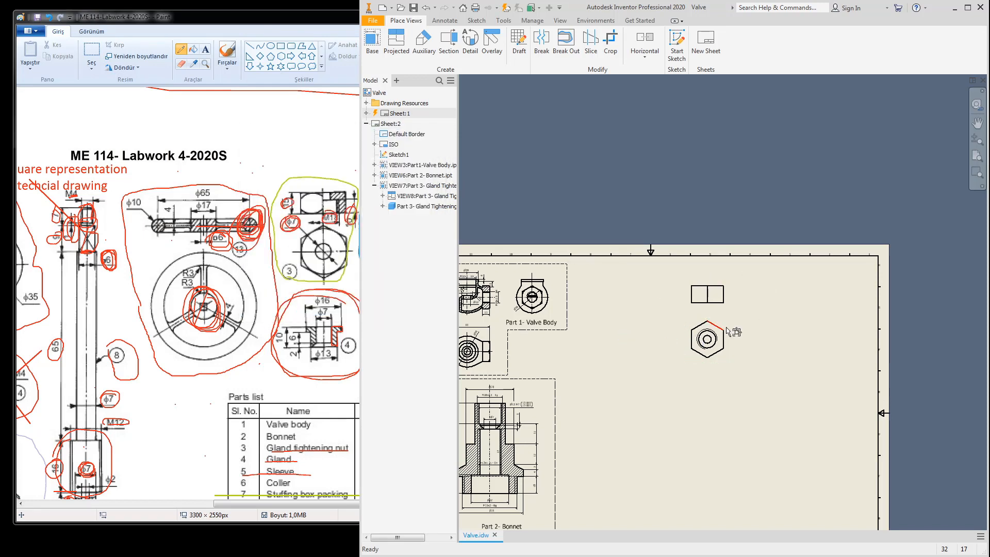
pyautogui.scroll(5, 717, 332)
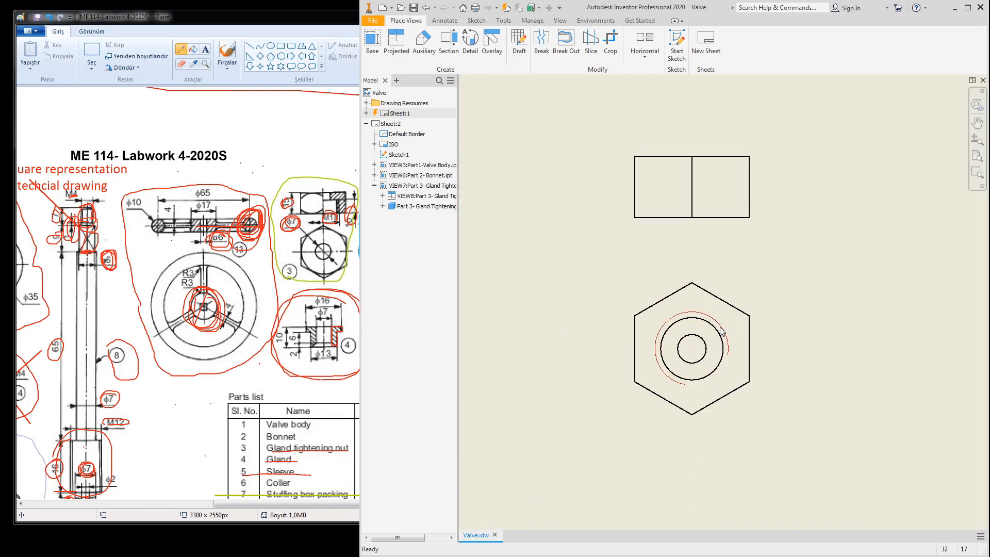
# Step: Turn the hexagon view to face from the Back and update the dependent projected view
pyautogui.click(729, 289)
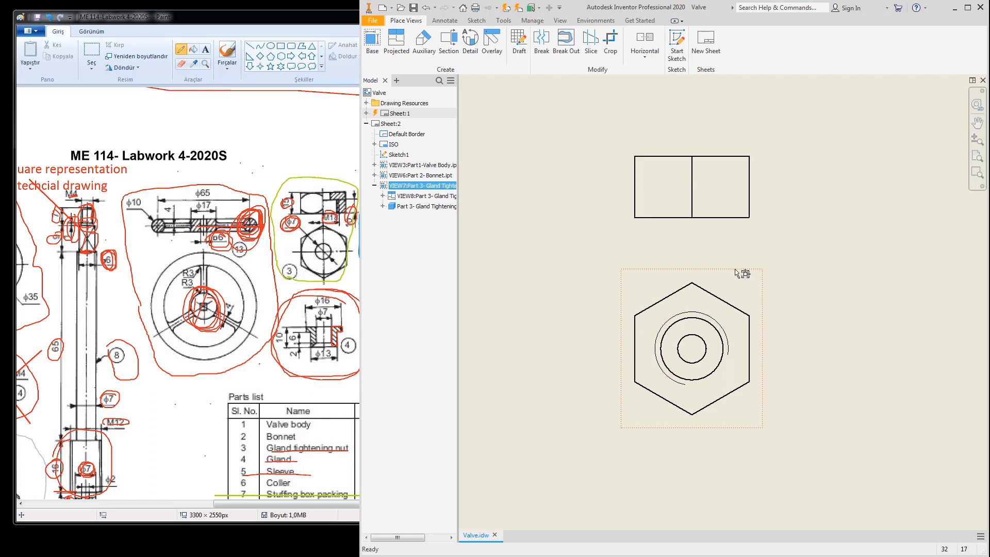
pyautogui.doubleClick(737, 269)
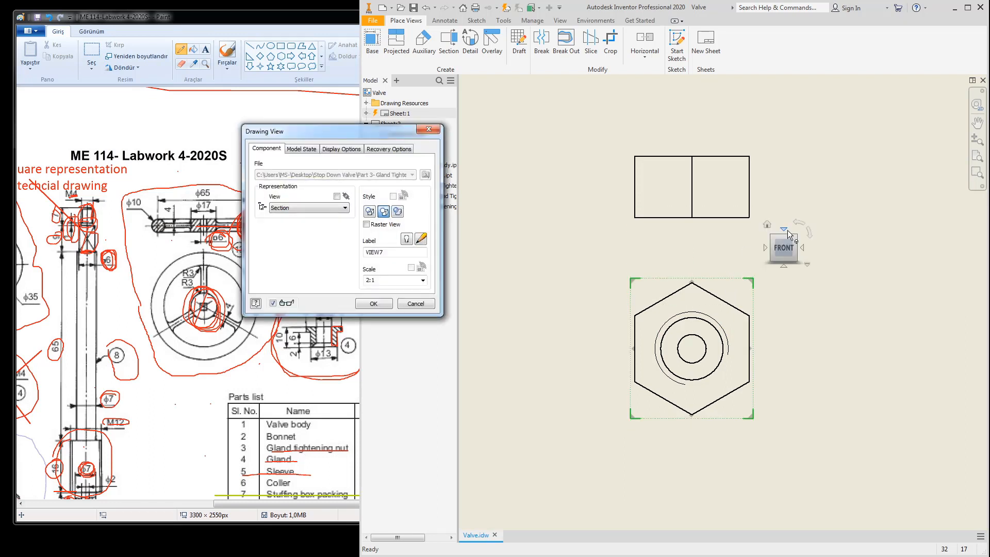
pyautogui.click(785, 231)
pyautogui.click(784, 236)
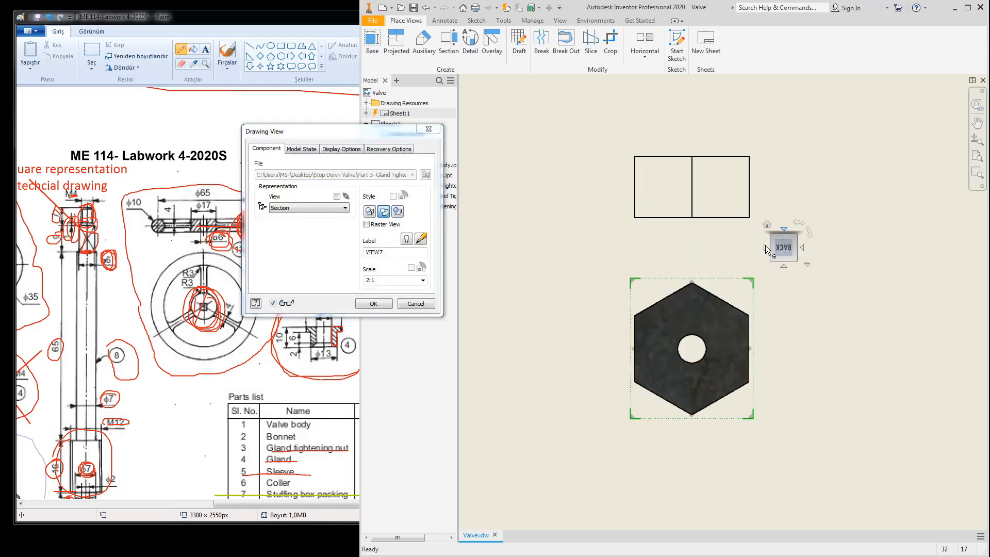
pyautogui.click(378, 305)
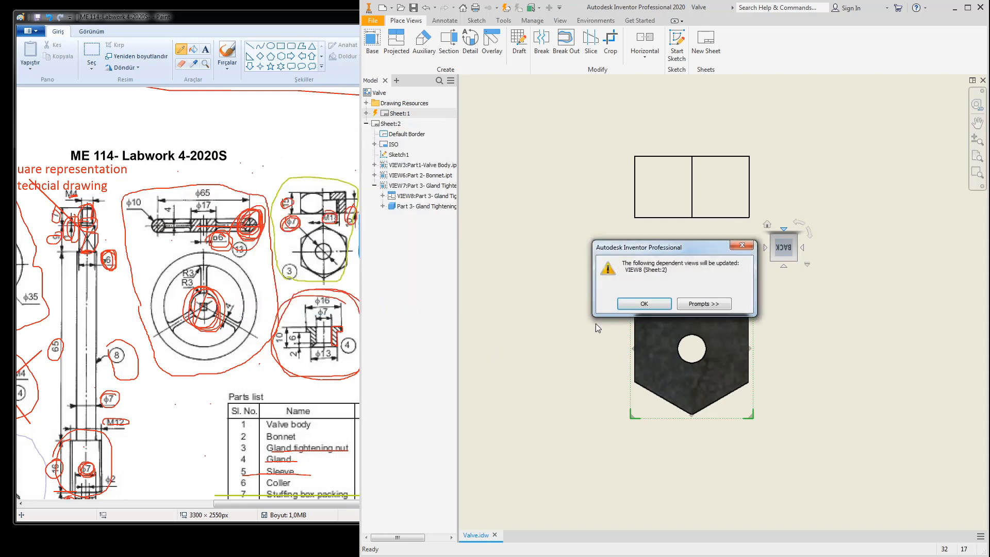
pyautogui.click(629, 305)
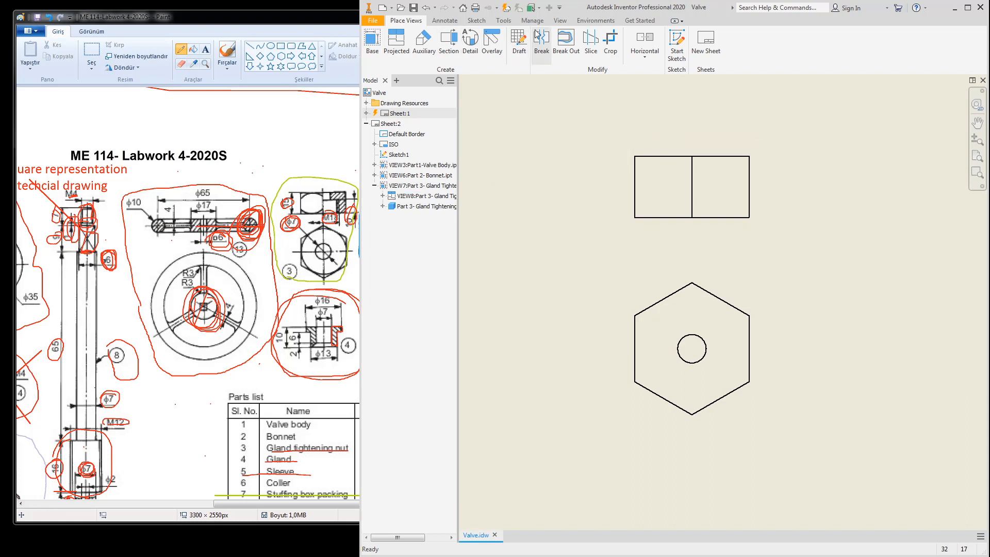
# Step: Sketch a rectangle on the upper view that fully encloses it, and finish the sketch
pyautogui.click(476, 20)
pyautogui.click(372, 41)
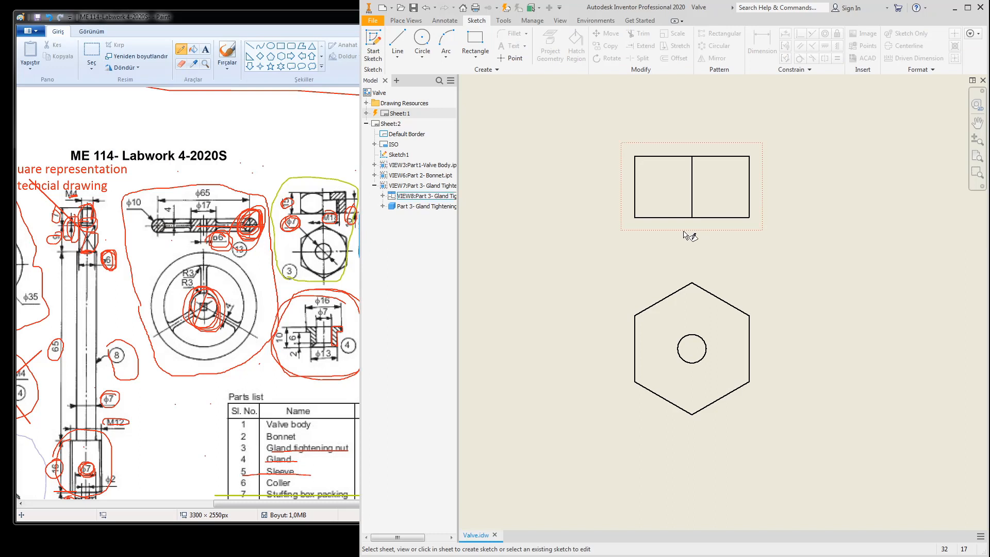
pyautogui.click(663, 223)
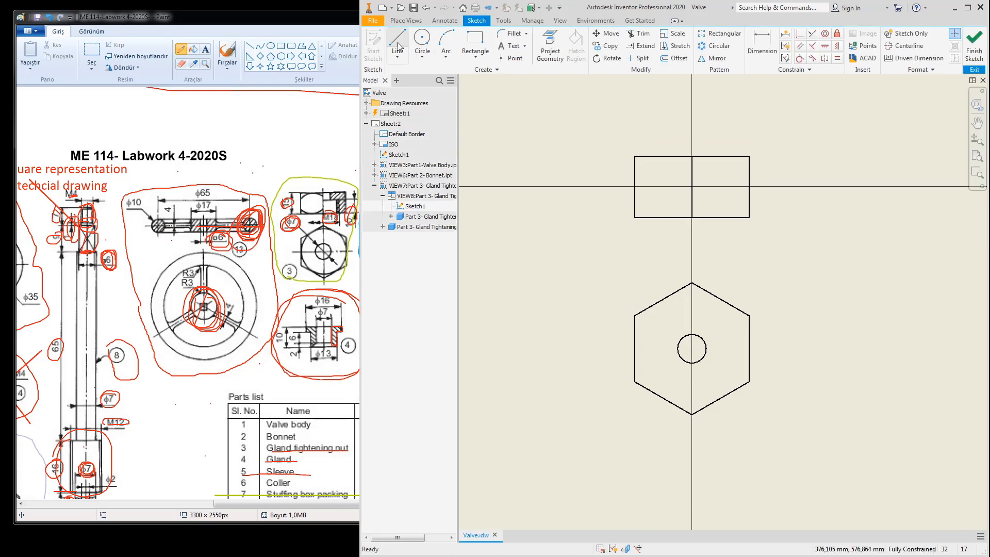
pyautogui.click(475, 42)
pyautogui.click(613, 118)
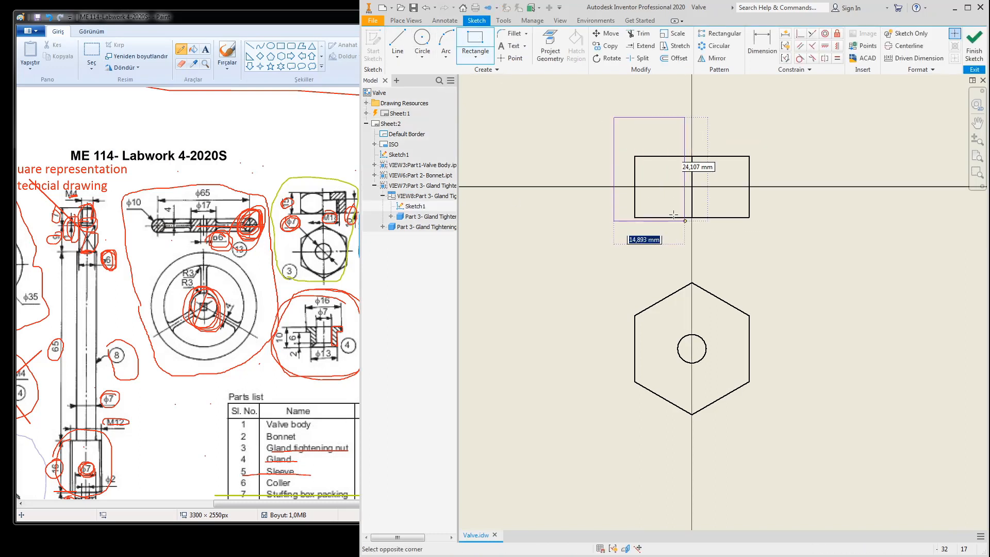
pyautogui.click(796, 244)
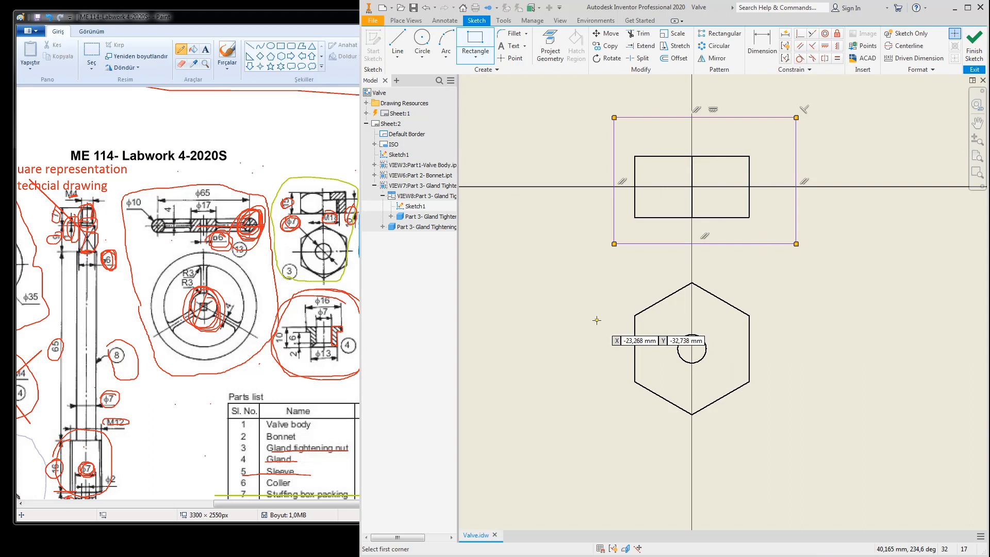
pyautogui.click(974, 46)
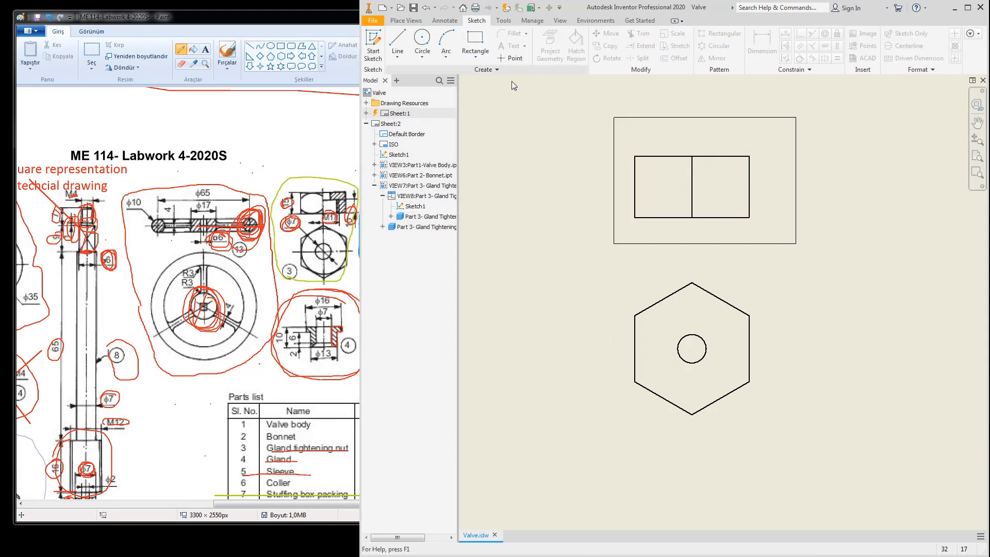
pyautogui.click(405, 21)
pyautogui.click(565, 42)
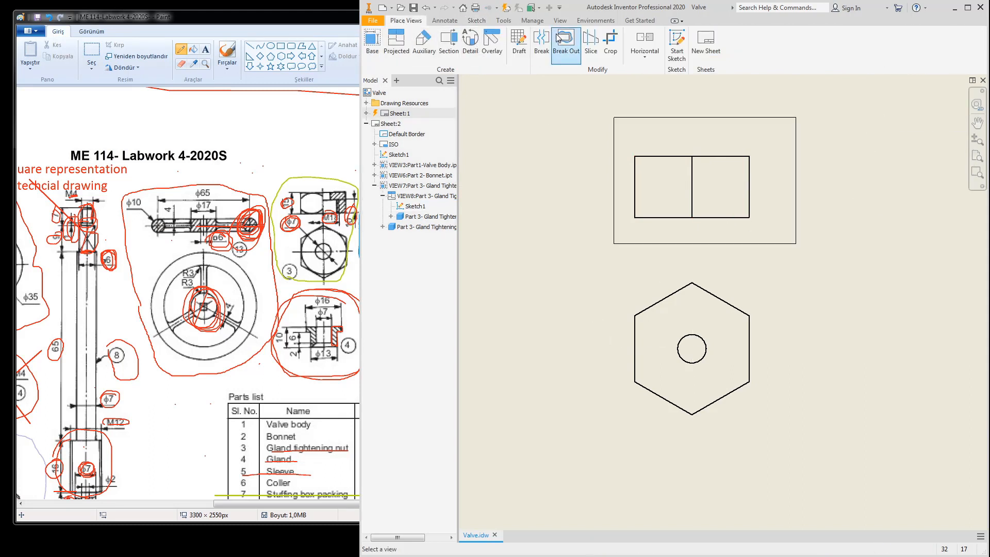
# Step: Try a break-out on the upper view, switching depth between To Hole and From Point, then cancel
pyautogui.click(698, 145)
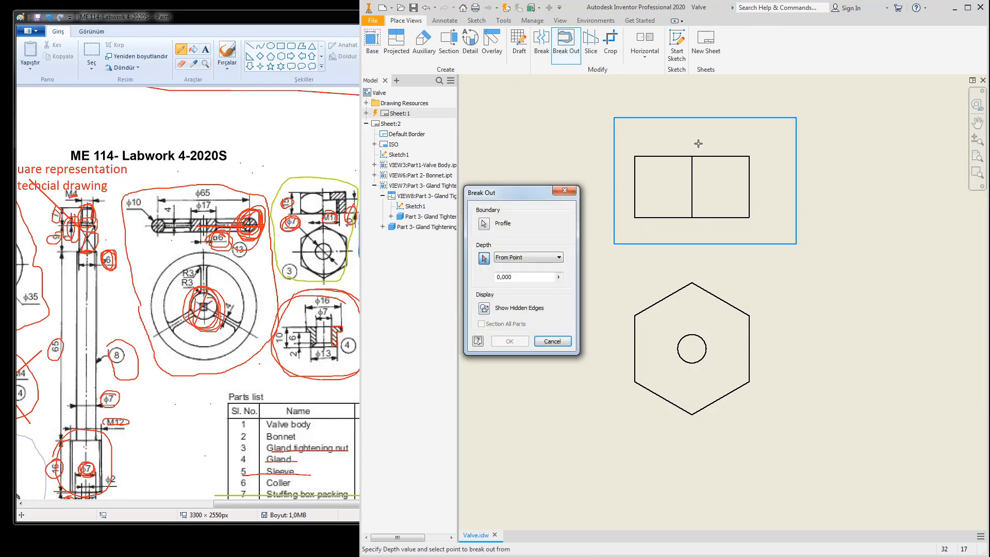
pyautogui.click(484, 259)
pyautogui.click(536, 258)
pyautogui.click(519, 280)
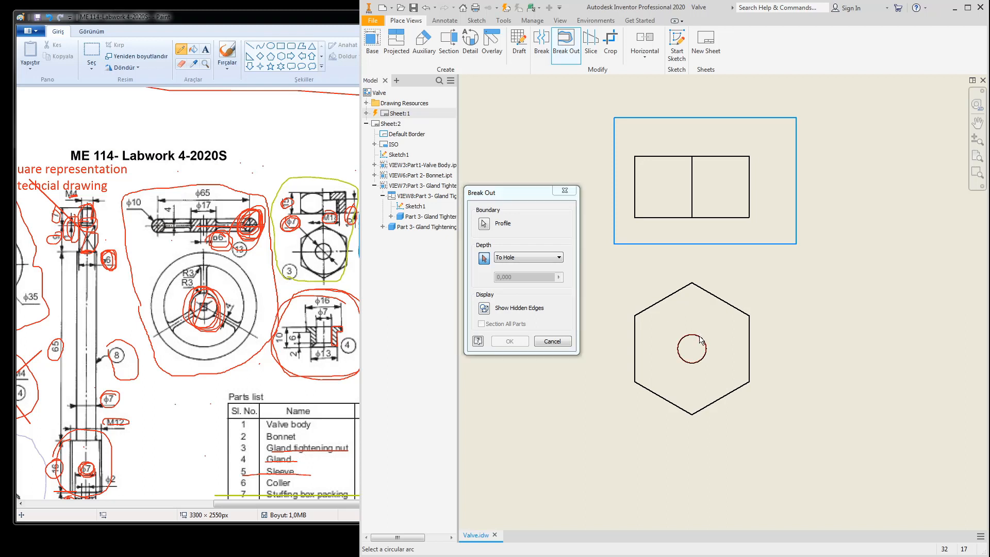
pyautogui.click(539, 260)
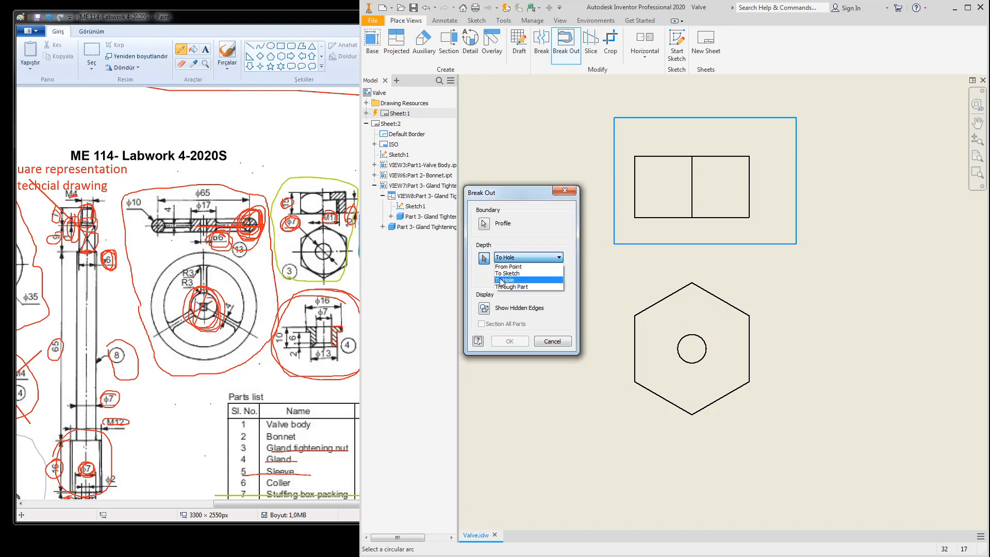
pyautogui.click(515, 267)
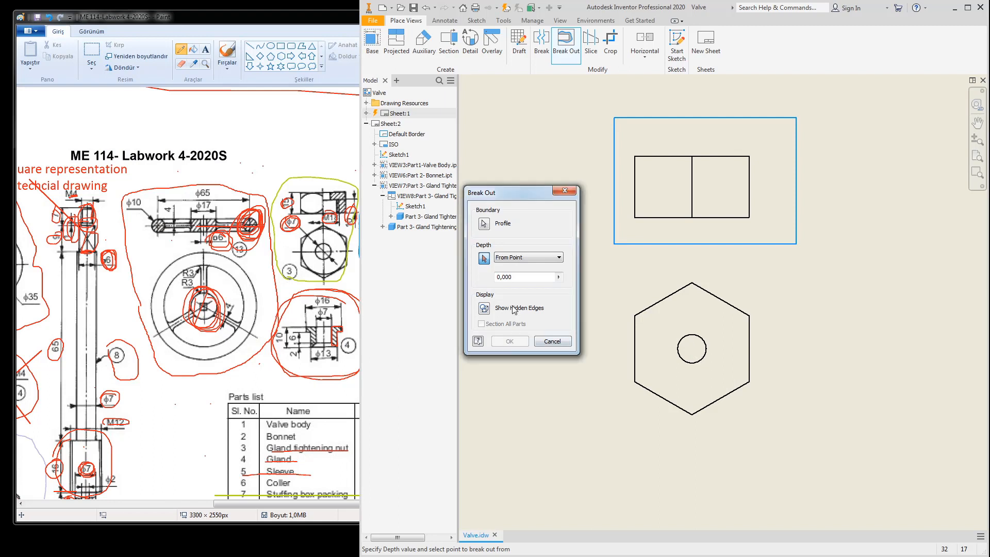
pyautogui.click(515, 258)
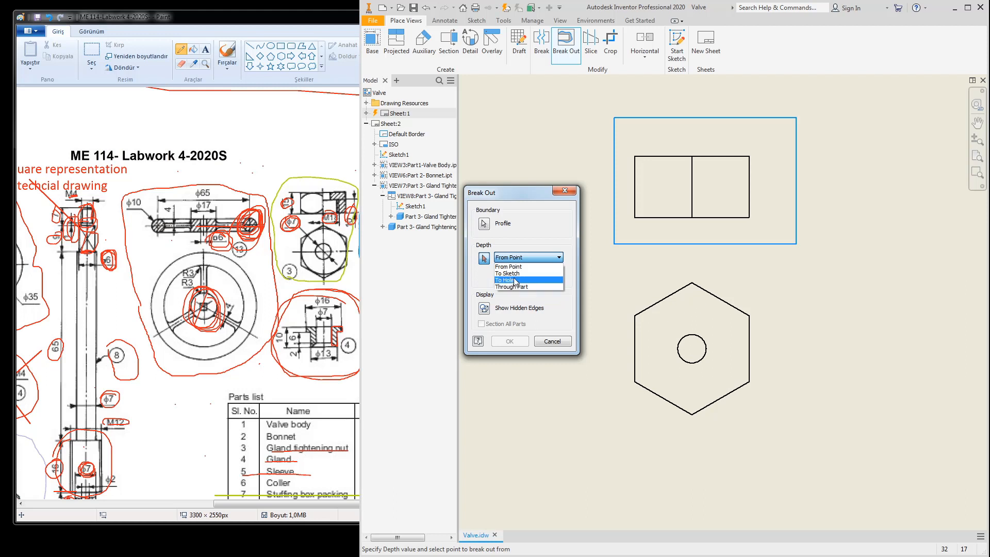
pyautogui.click(513, 280)
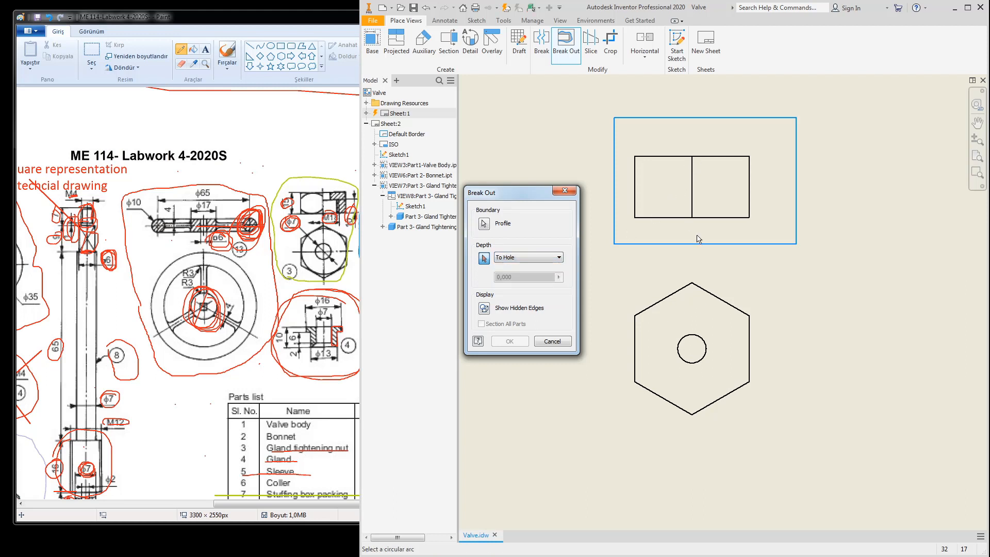
pyautogui.press('Escape')
# Step: Open and close the upper and hexagon view properties
pyautogui.doubleClick(721, 226)
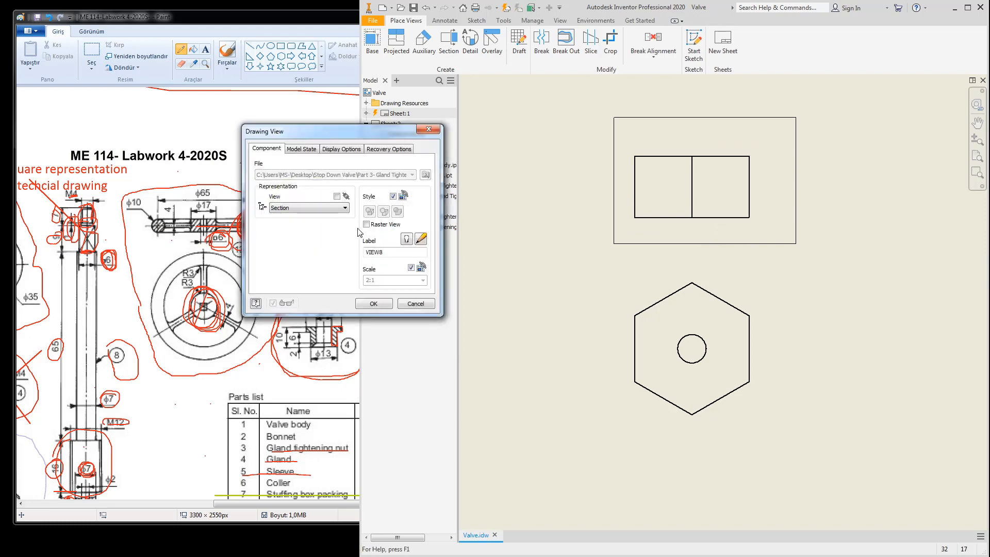
pyautogui.click(416, 303)
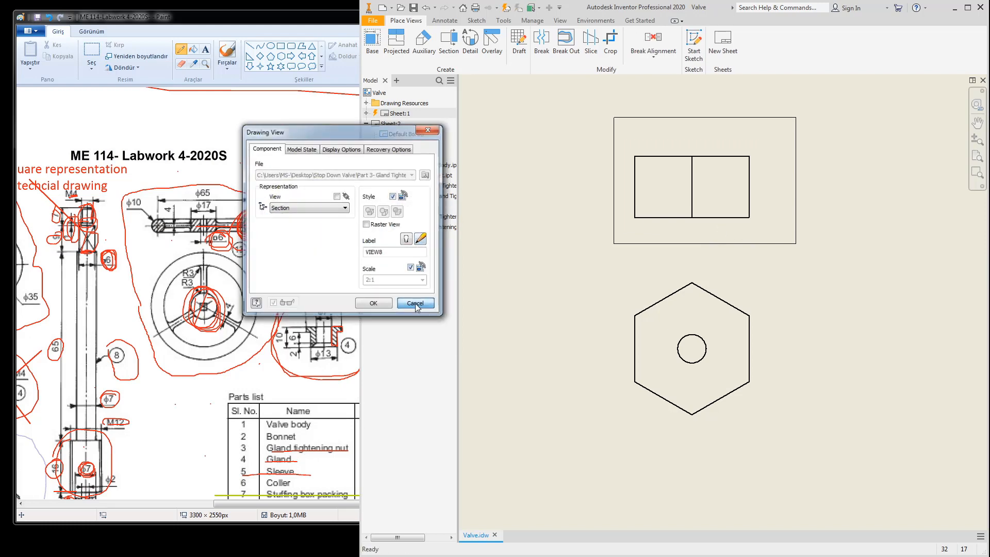
pyautogui.doubleClick(681, 323)
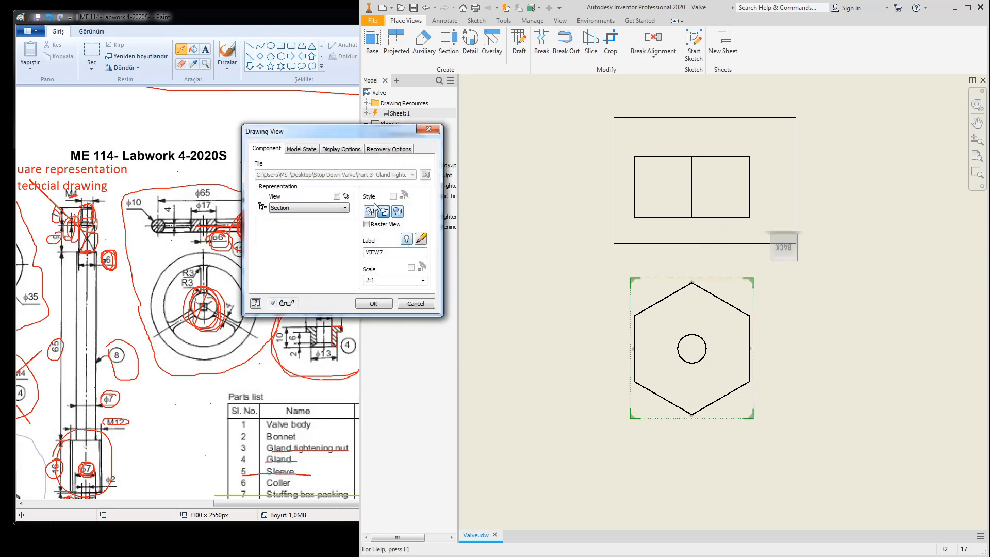
pyautogui.click(374, 304)
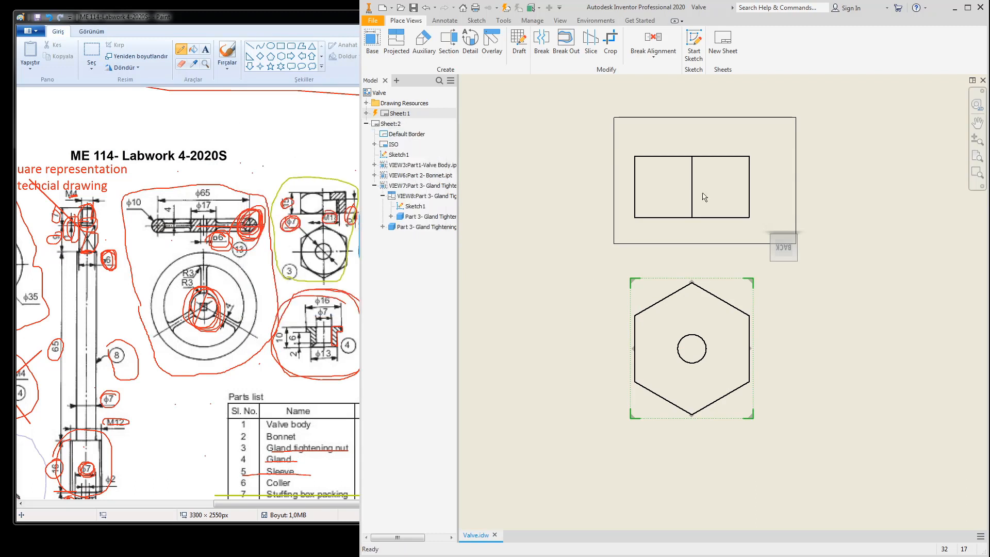
# Step: Cut a break-out section in the upper view with depth To Hole at the hole edge
pyautogui.click(566, 41)
pyautogui.click(704, 141)
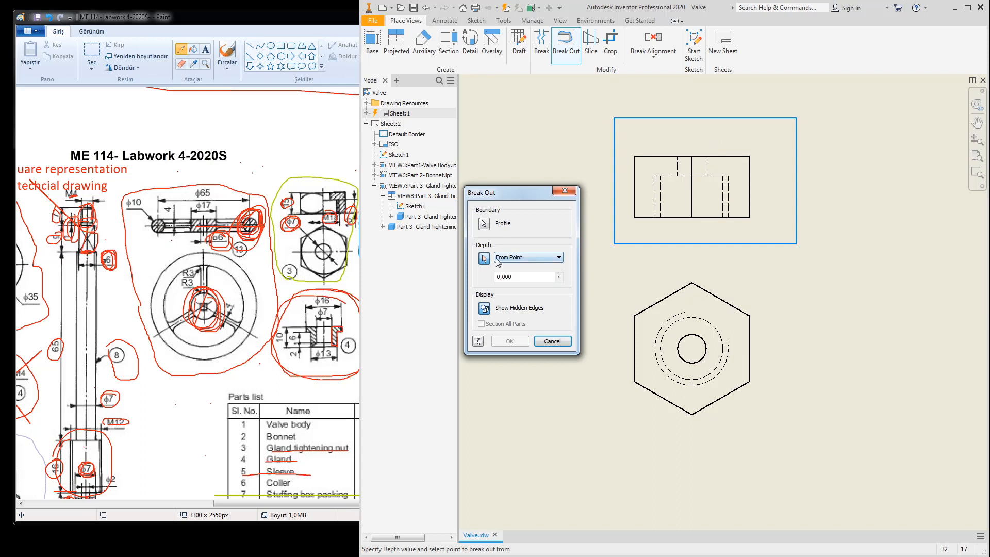
pyautogui.click(526, 257)
pyautogui.click(513, 280)
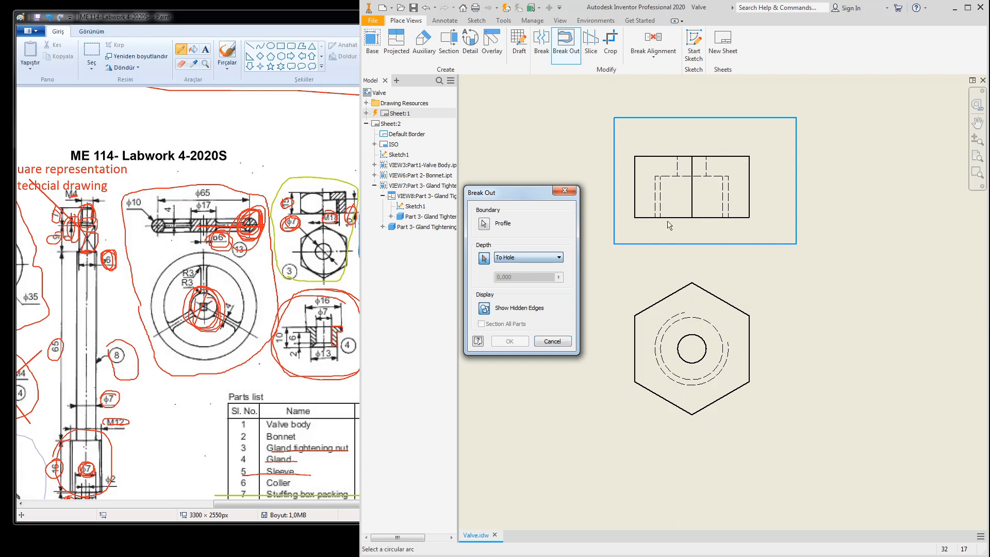
pyautogui.click(706, 169)
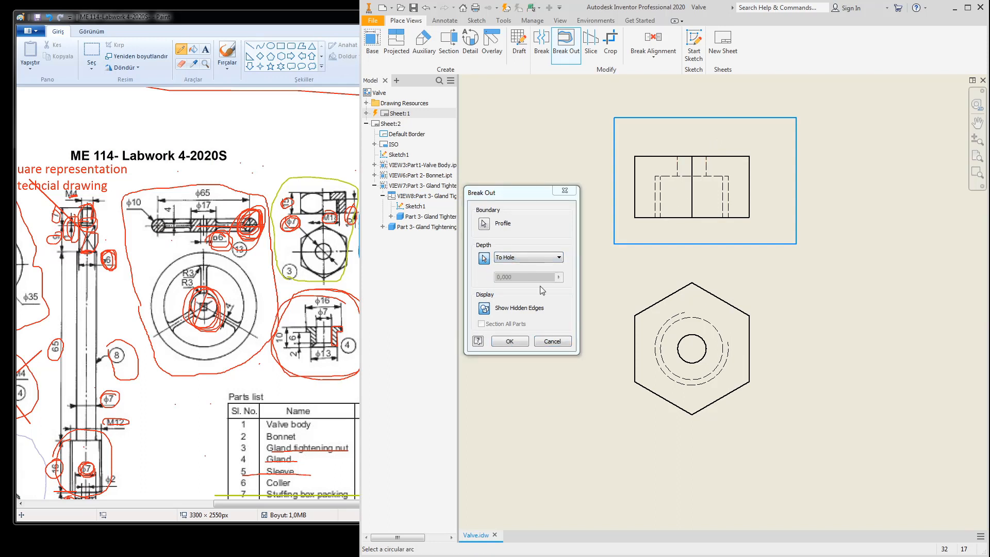
pyautogui.click(510, 341)
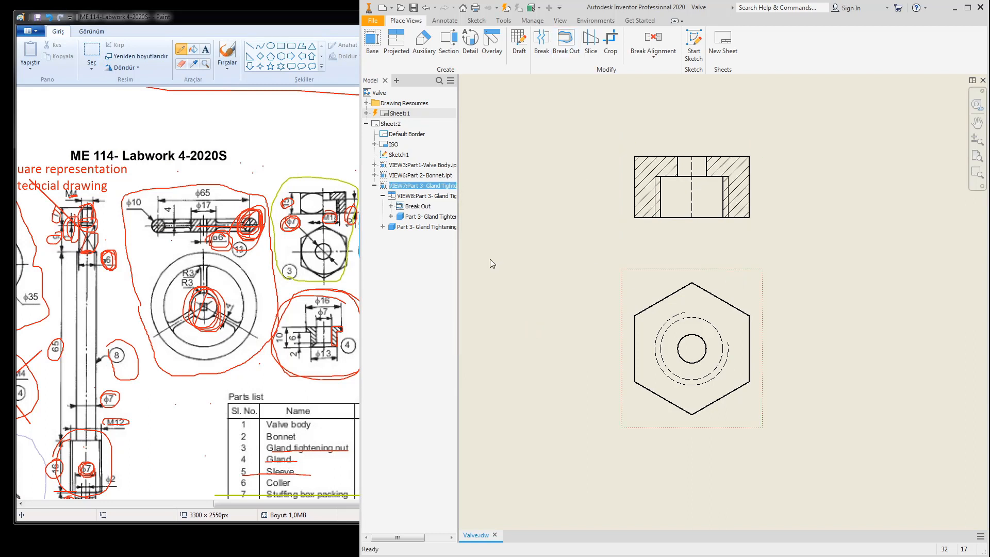
# Step: Set the hexagon view to Hidden Line Removed
pyautogui.doubleClick(670, 276)
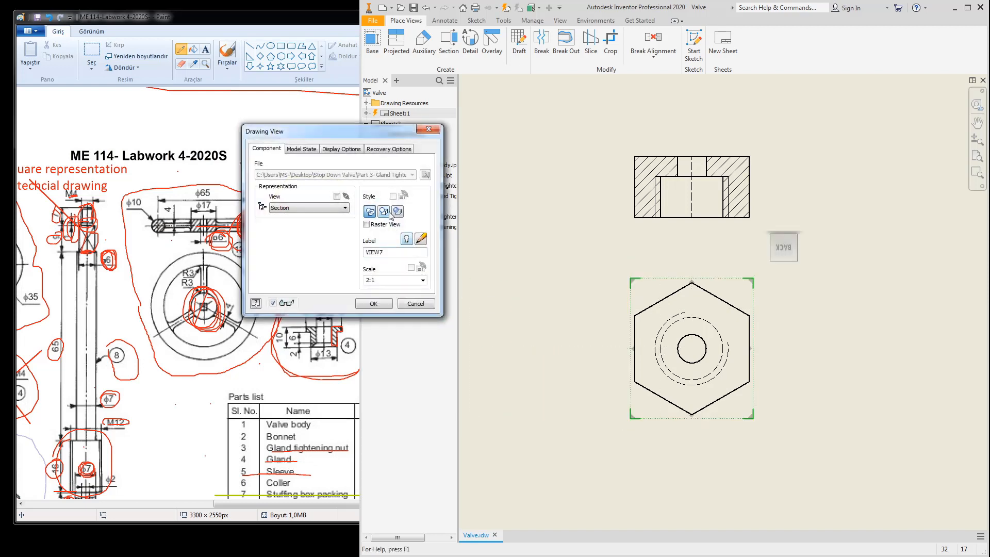
pyautogui.click(384, 211)
pyautogui.click(373, 303)
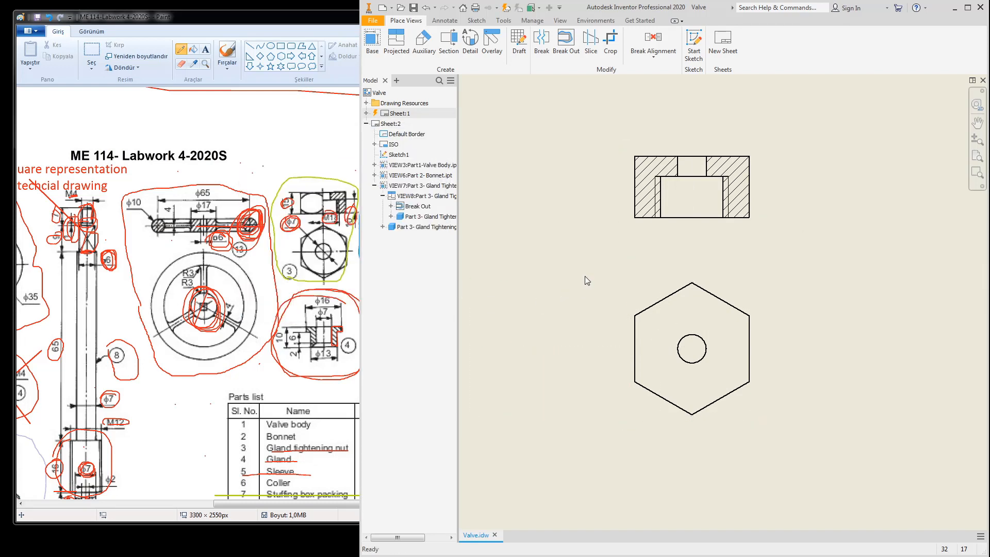
pyautogui.click(445, 20)
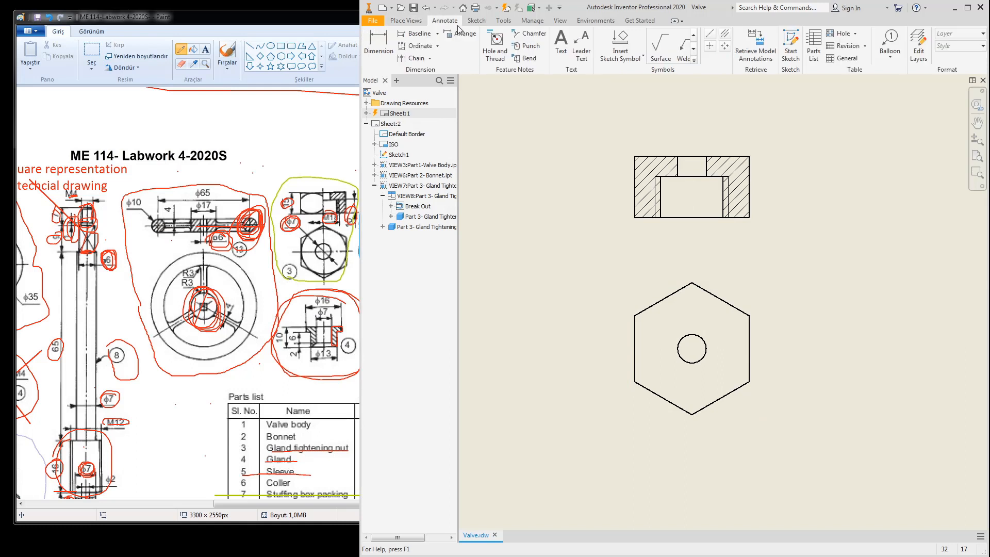
# Step: Add a centre line between the bore edges, extended above the upper view
pyautogui.click(724, 33)
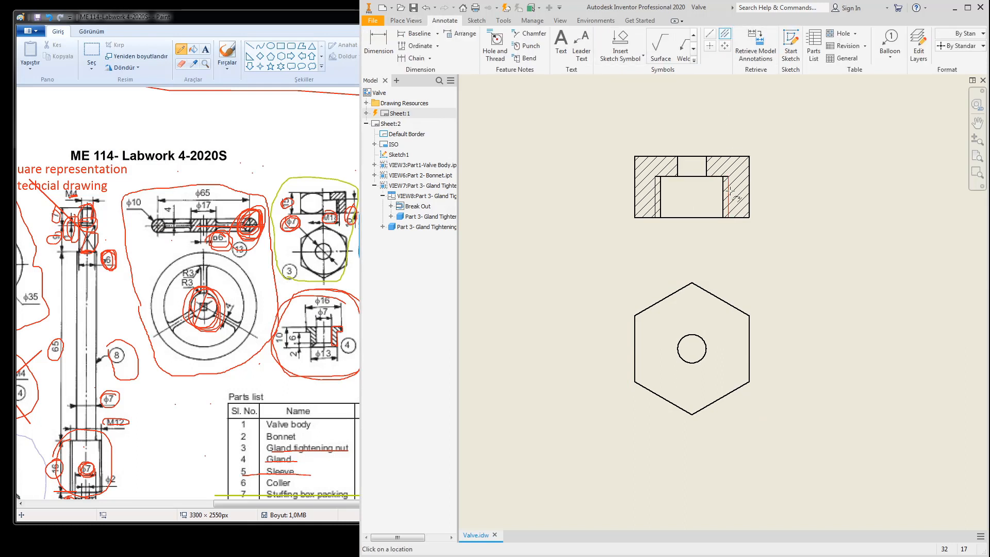
pyautogui.click(654, 198)
pyautogui.press('Escape')
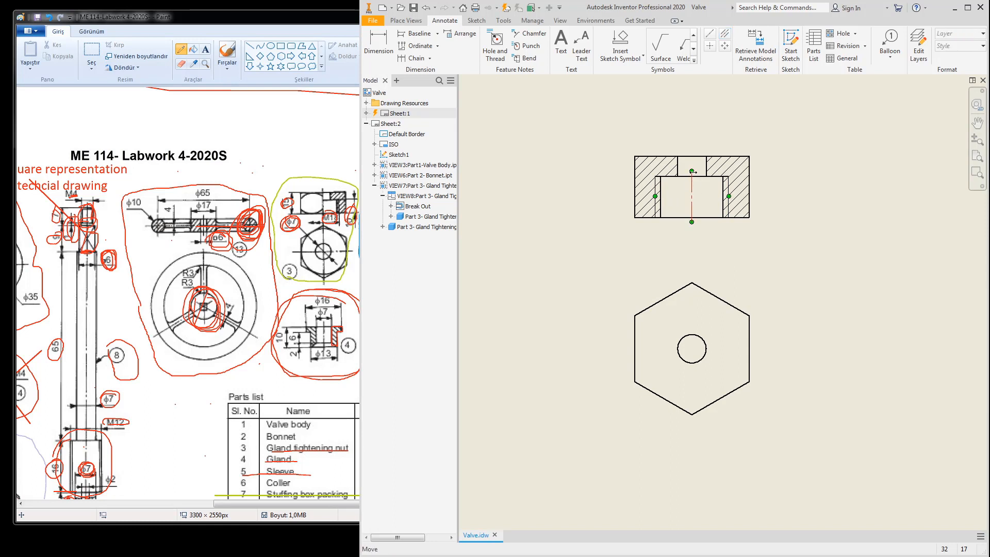
pyautogui.moveTo(692, 171); pyautogui.dragTo(691, 117)
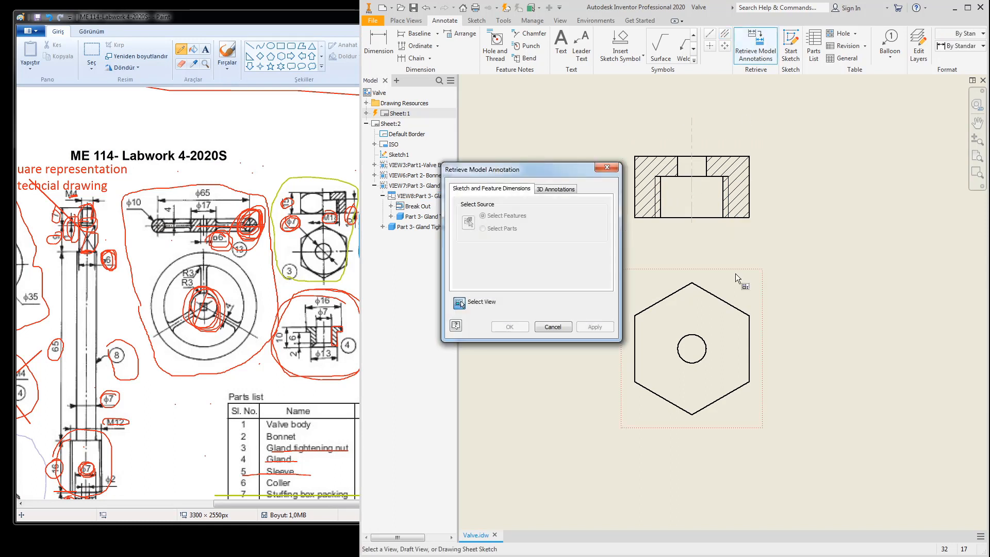
# Step: Retrieve the section view's model dimensions and move Ø28 above the section
pyautogui.click(760, 190)
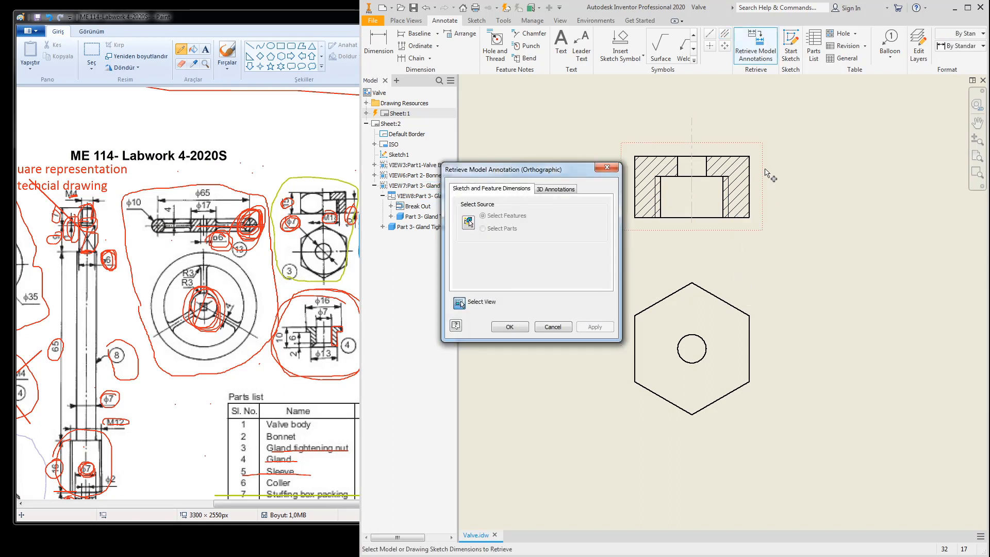
pyautogui.click(595, 328)
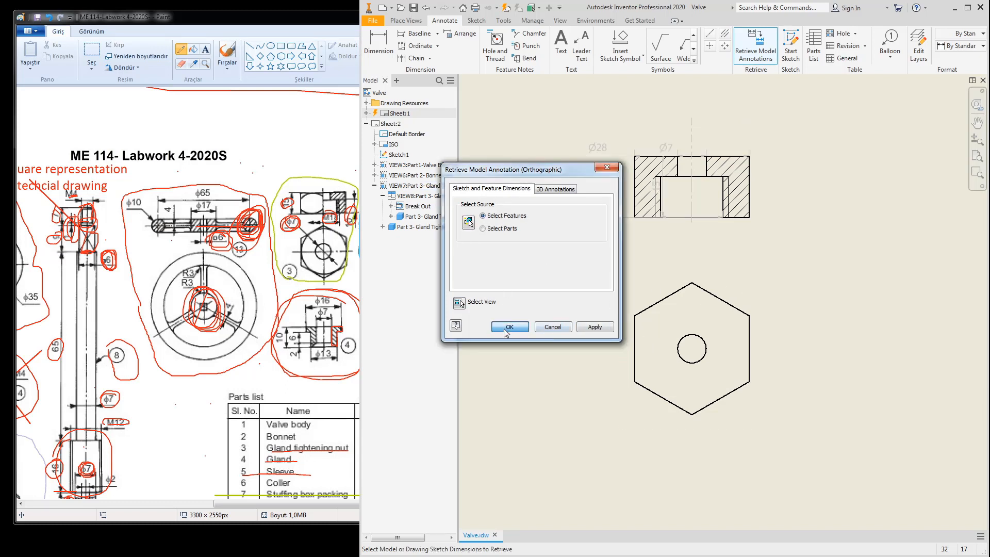
pyautogui.click(510, 327)
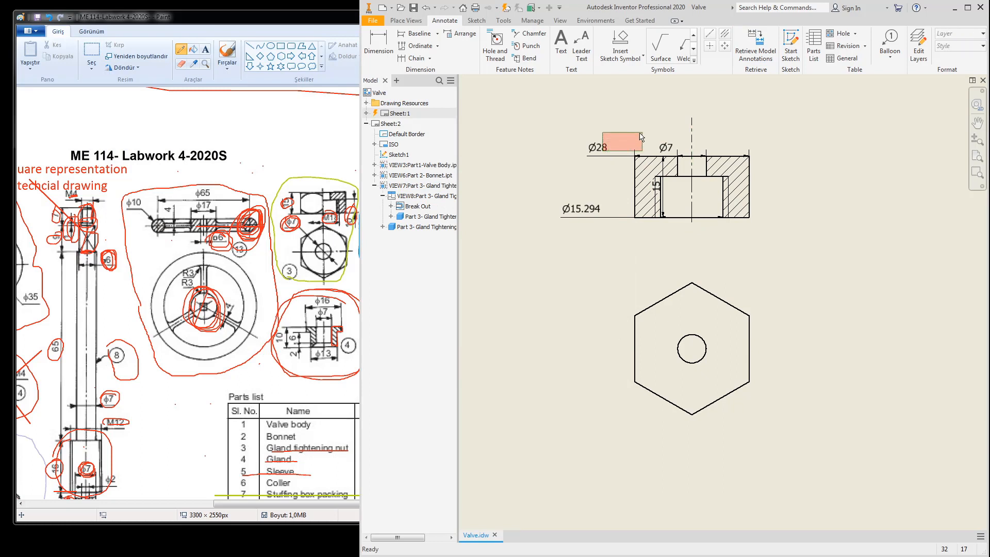
pyautogui.click(607, 155)
pyautogui.moveTo(606, 153); pyautogui.dragTo(679, 148)
pyautogui.click(668, 154)
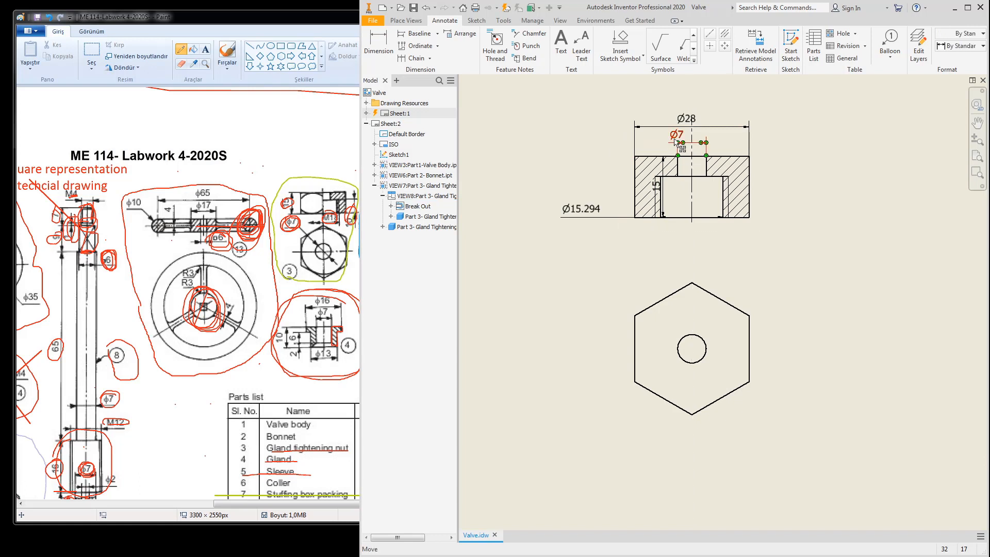
# Step: Place a center mark on the hexagon view's hole
pyautogui.click(710, 46)
pyautogui.click(700, 339)
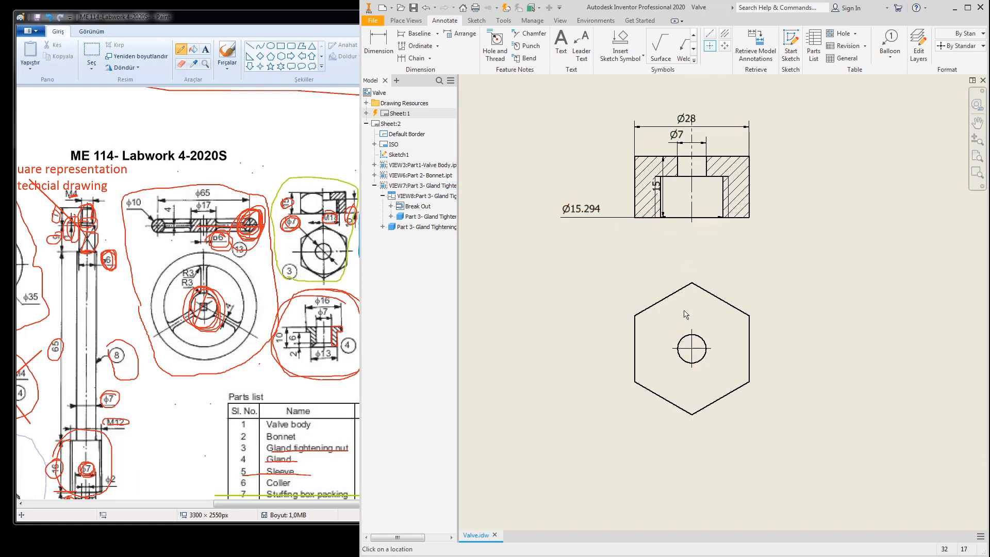
pyautogui.press('Escape')
# Step: Delete the Ø7 and Ø15.294 dimensions and move the 15 dimension left of the section
pyautogui.click(682, 140)
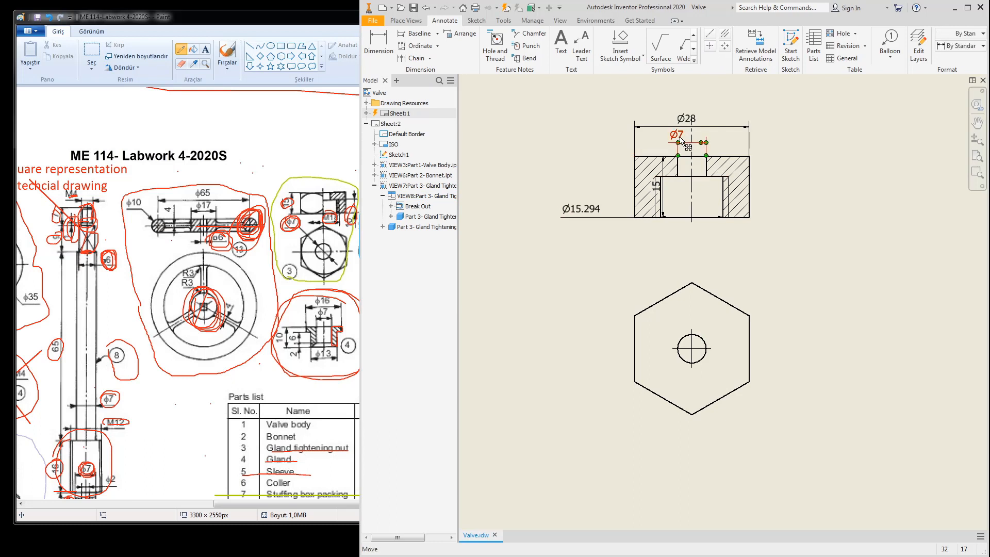
pyautogui.press('Delete')
pyautogui.moveTo(662, 191); pyautogui.dragTo(609, 192)
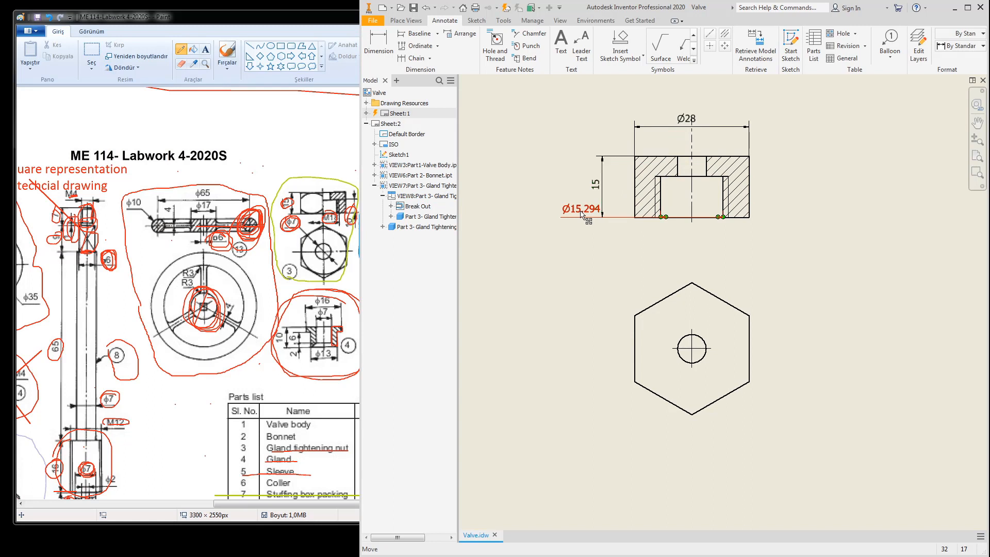
pyautogui.press('Delete')
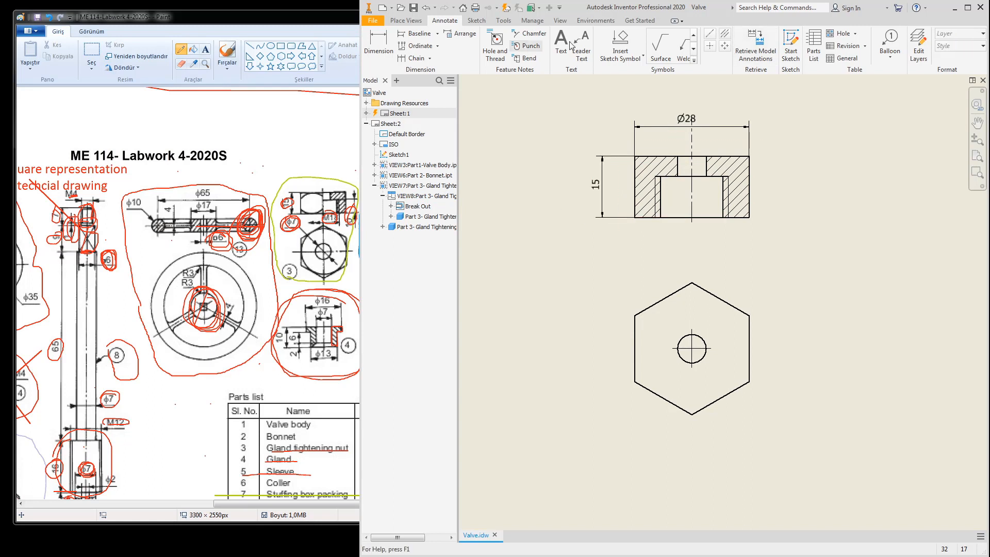
# Step: Add the M18x2.5 - 6H thread note below the section view
pyautogui.click(495, 48)
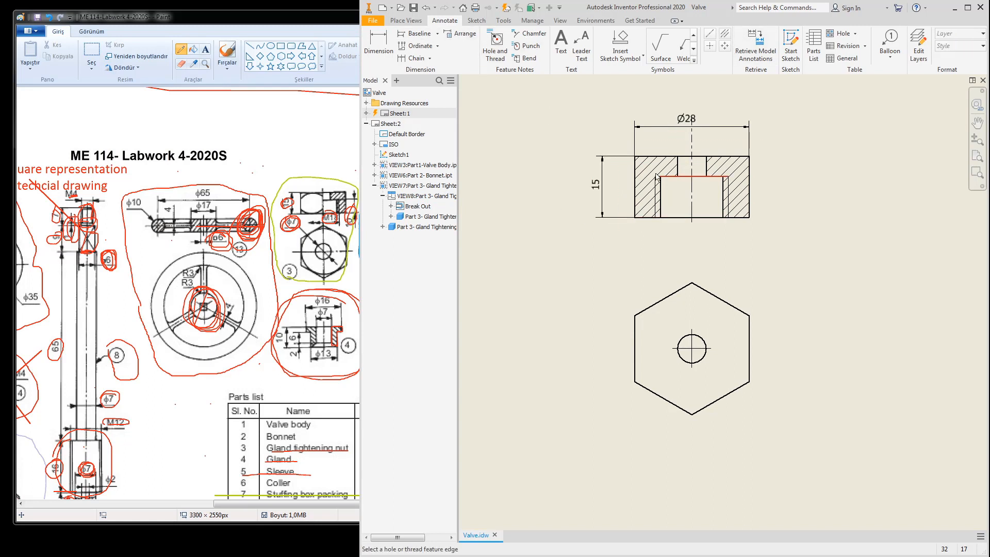
pyautogui.click(728, 200)
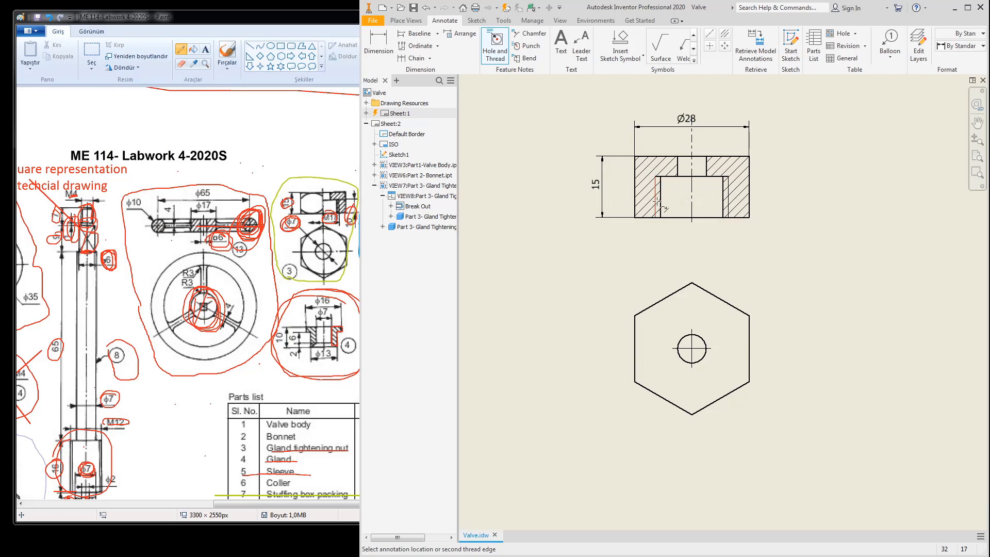
pyautogui.click(691, 239)
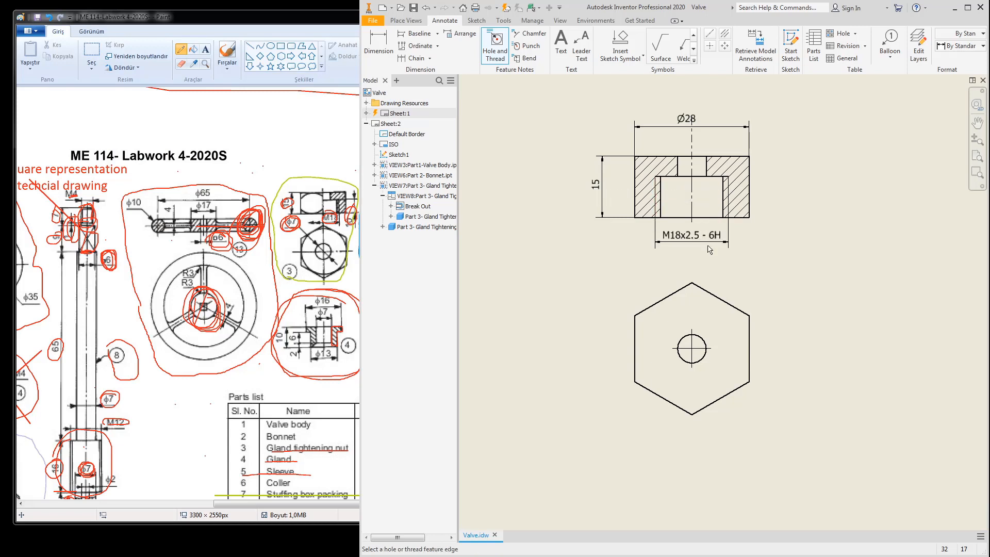
pyautogui.press('Escape')
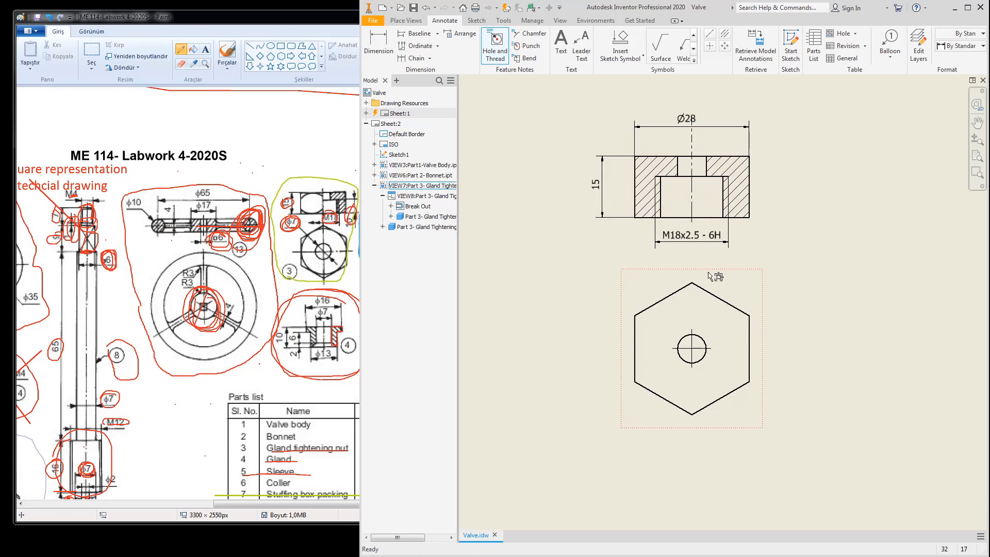
# Step: Retrieve the Ø7 hole diameter onto the hexagon view
pyautogui.click(756, 46)
pyautogui.click(749, 312)
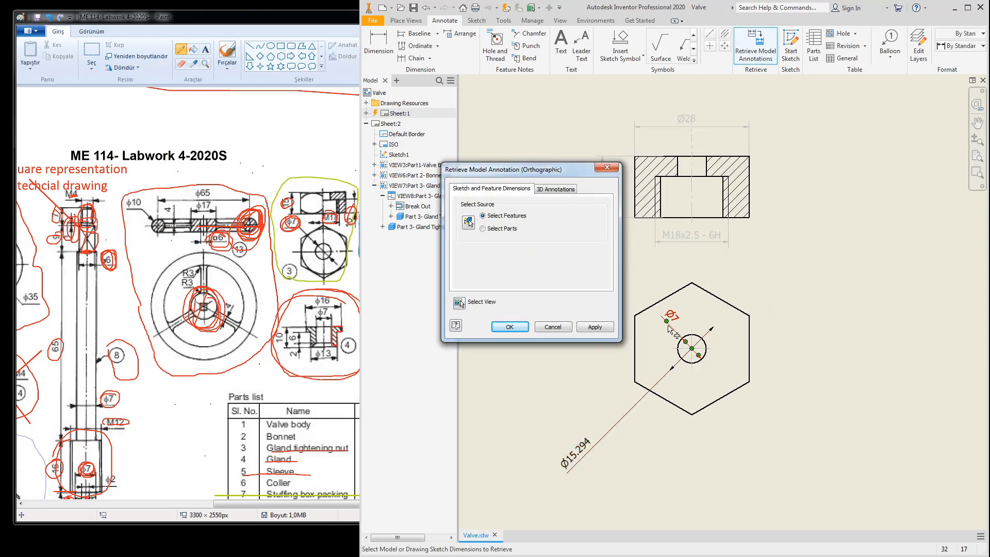
pyautogui.click(509, 326)
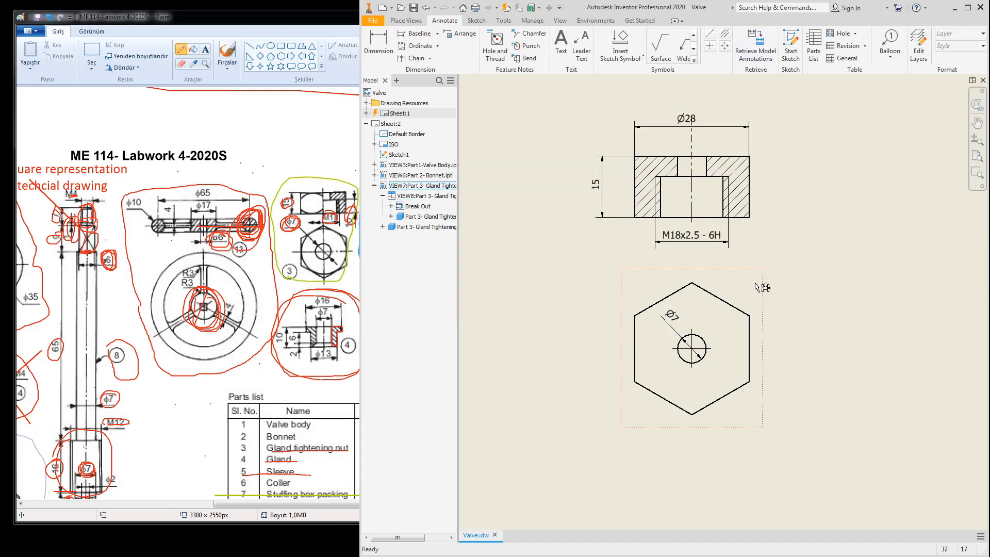
pyautogui.click(477, 21)
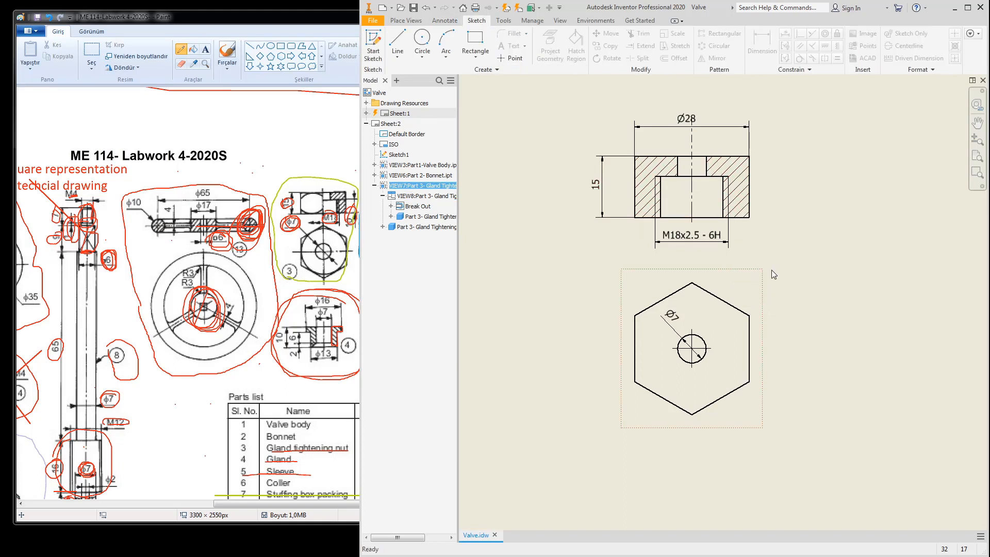
# Step: Sketch a circle at the hex view's centre and dimension it to Ø28, inscribed in the hexagon
pyautogui.click(373, 51)
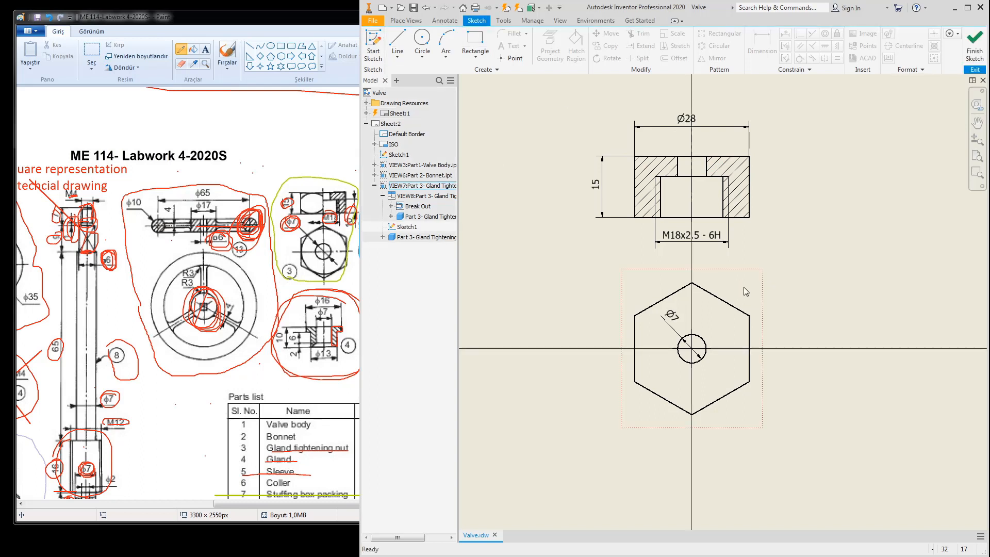
pyautogui.click(422, 40)
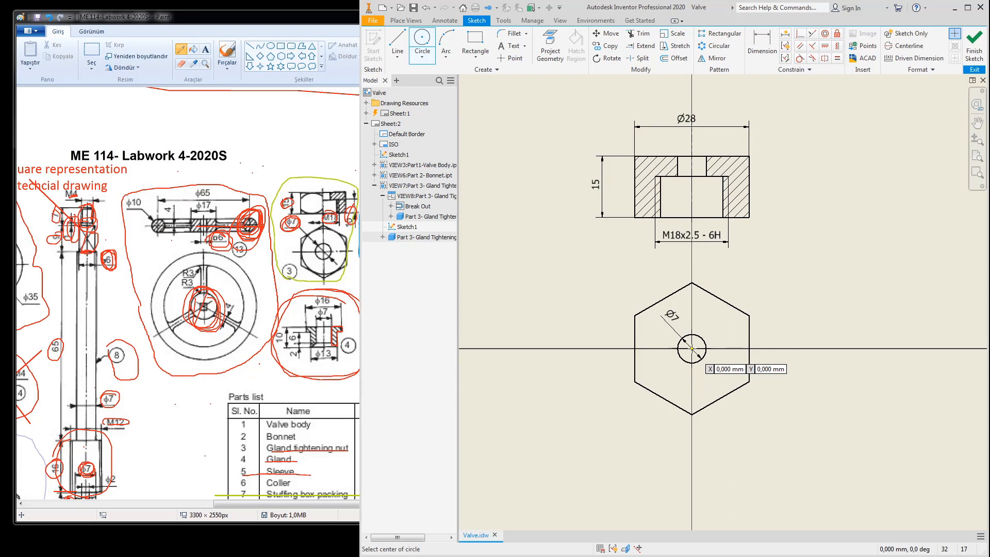
pyautogui.click(691, 349)
pyautogui.click(742, 362)
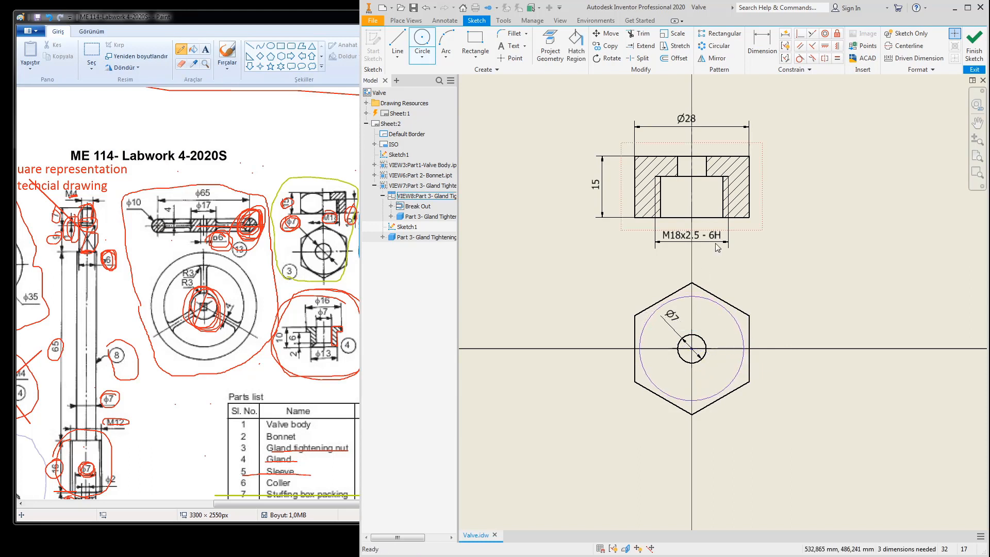
pyautogui.press('Escape')
pyautogui.click(762, 45)
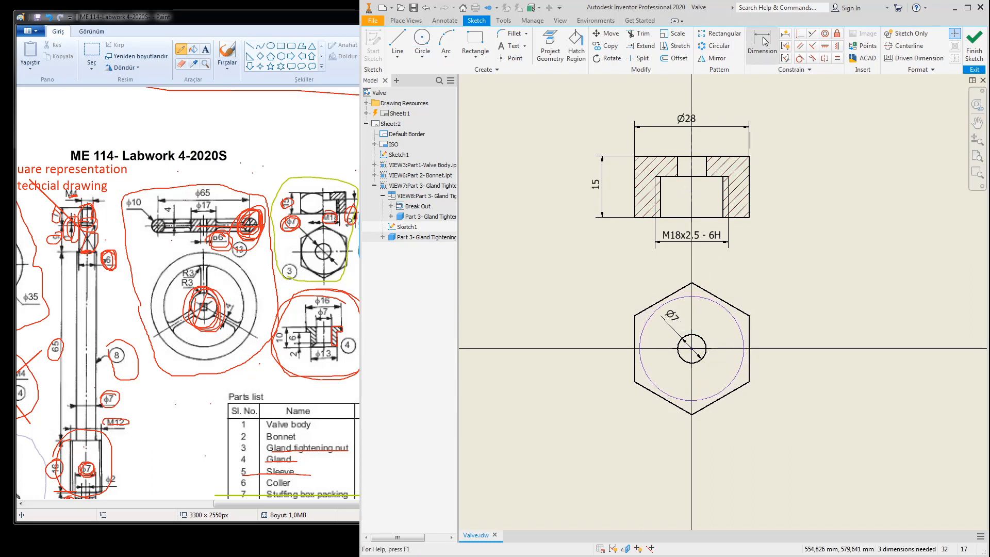
pyautogui.click(744, 343)
pyautogui.click(753, 305)
pyautogui.write('28')
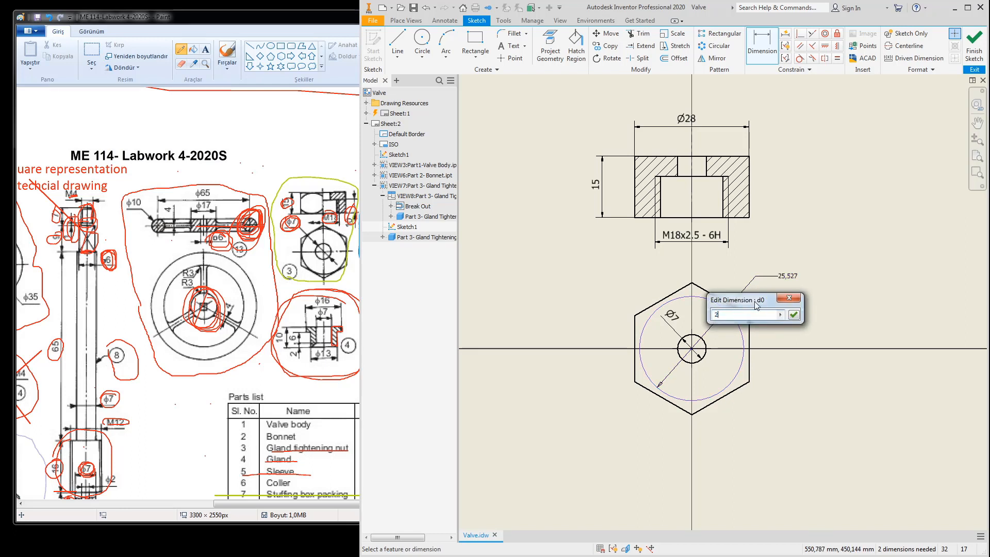
pyautogui.click(793, 314)
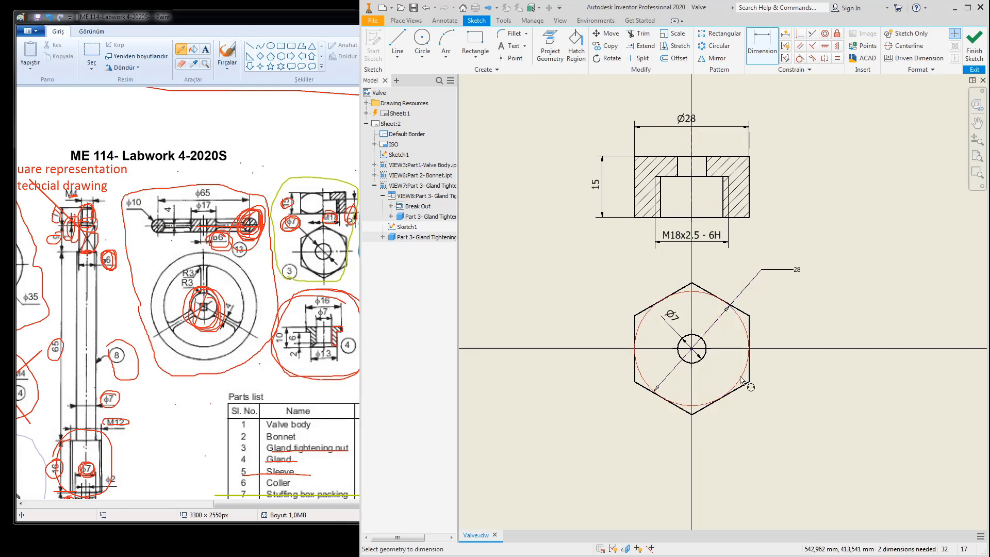
pyautogui.moveTo(741, 382); pyautogui.dragTo(751, 407)
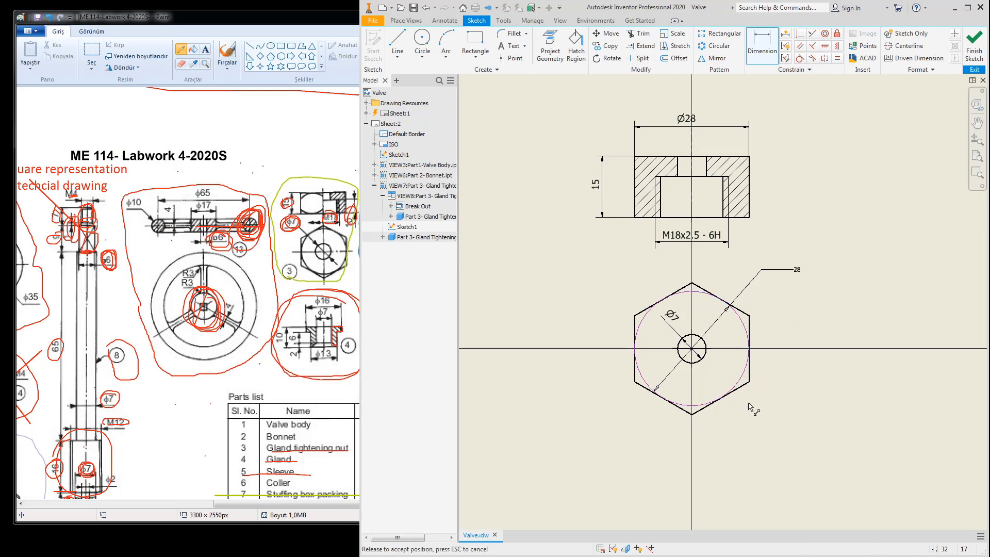
pyautogui.press('Escape')
pyautogui.click(972, 48)
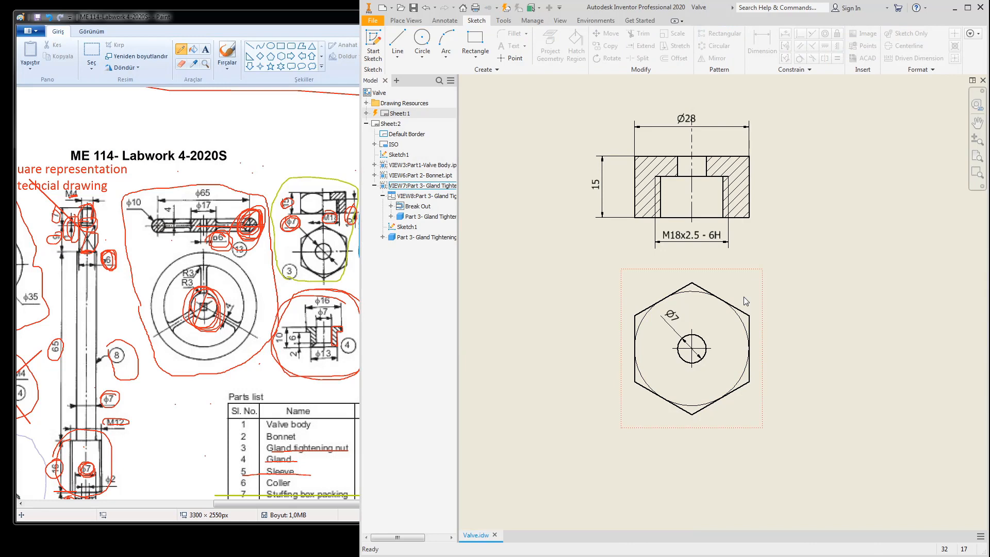
# Step: Draw a rectangular frame around both Gland Tightening Nut views in the sheet sketch
pyautogui.scroll(2, 624, 323)
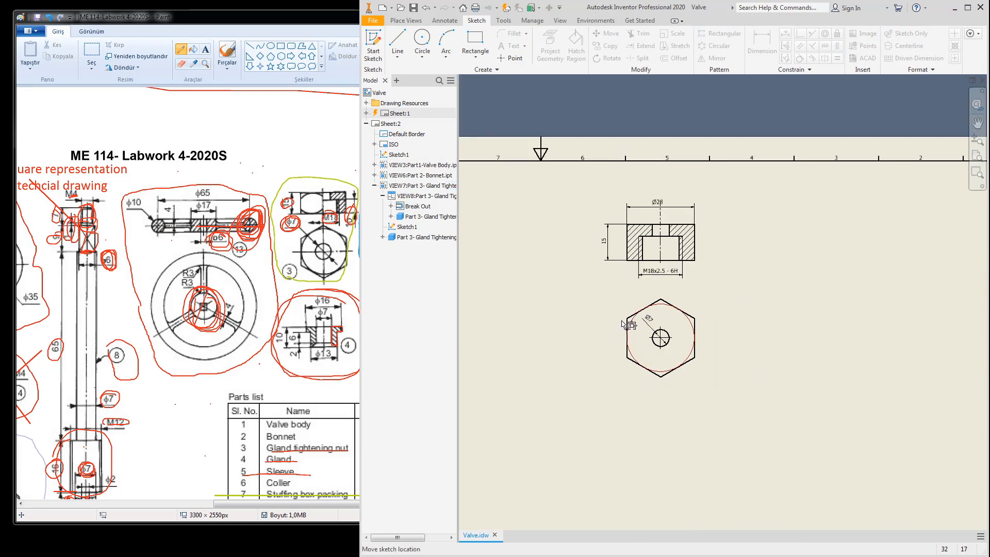
pyautogui.moveTo(676, 340)
pyautogui.mouseDown(button='middle')
pyautogui.moveTo(707, 338)
pyautogui.moveTo(695, 329)
pyautogui.mouseUp(button='middle')
pyautogui.scroll(3, 625, 295)
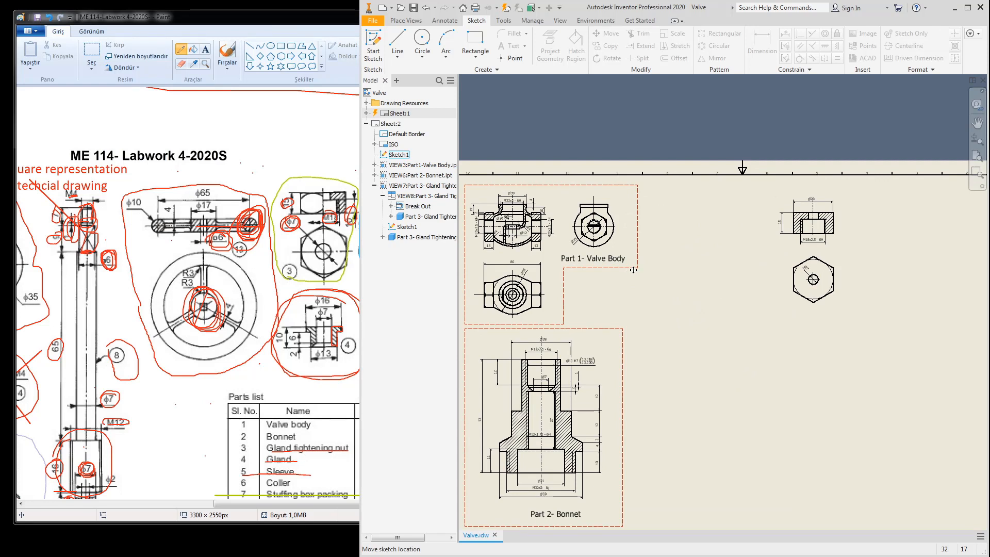
pyautogui.doubleClick(633, 269)
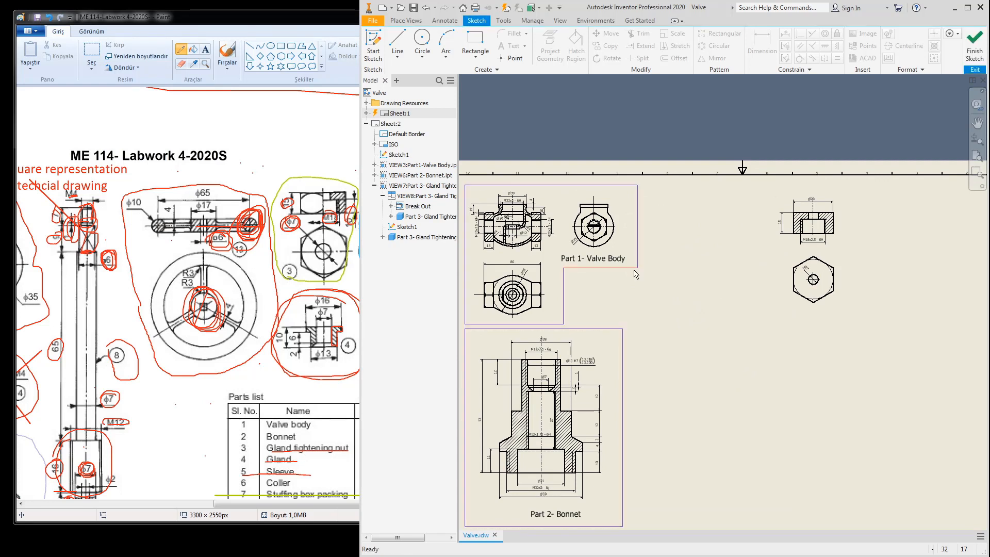
pyautogui.click(475, 41)
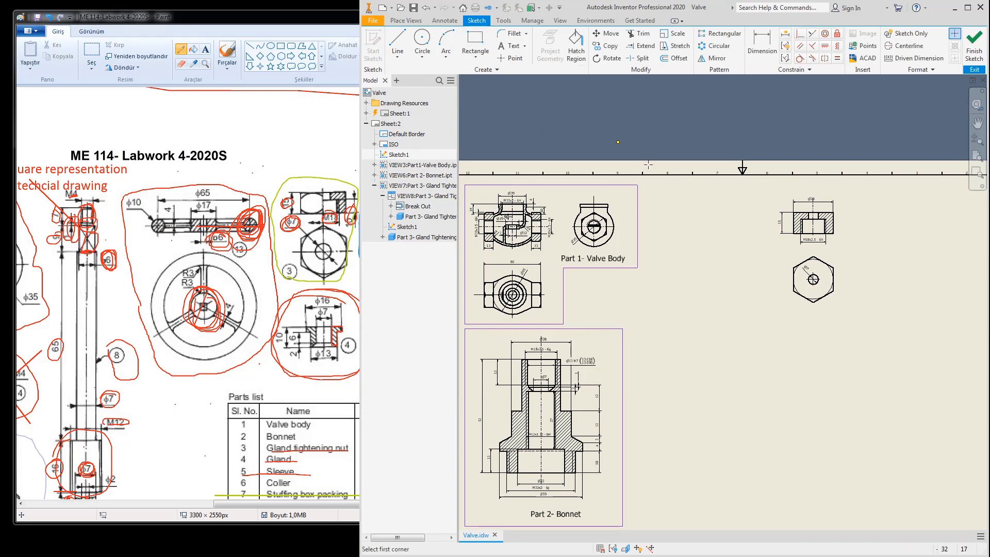
pyautogui.click(770, 192)
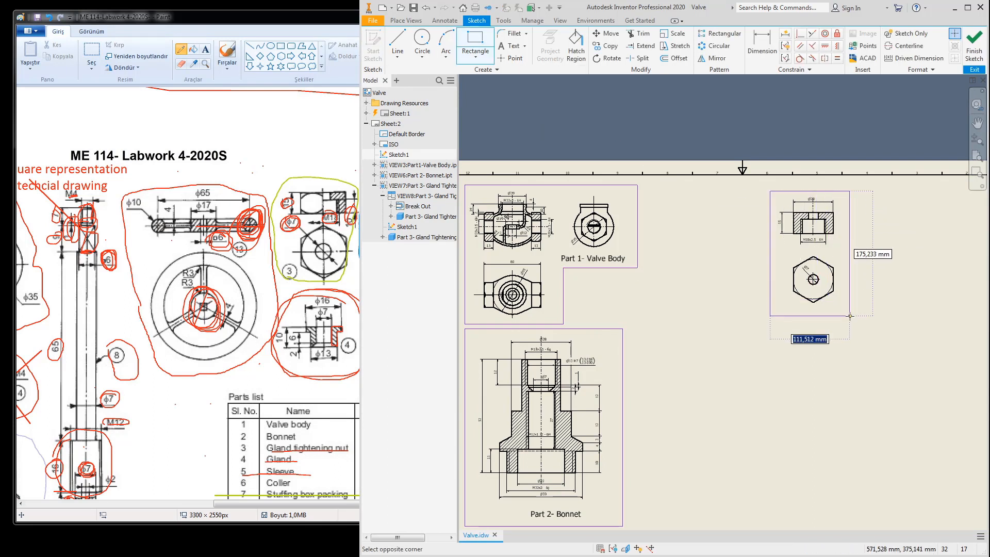
pyautogui.click(852, 314)
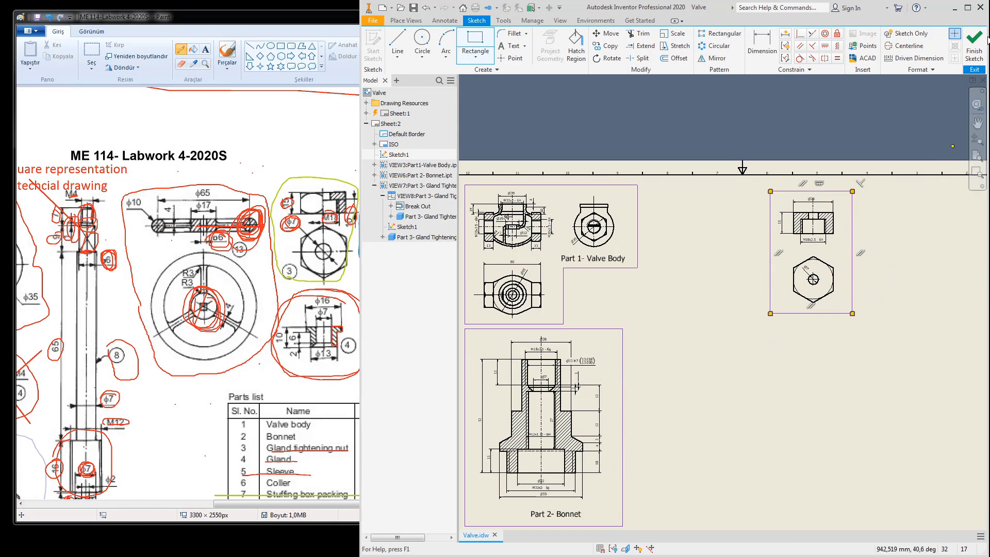
pyautogui.click(974, 46)
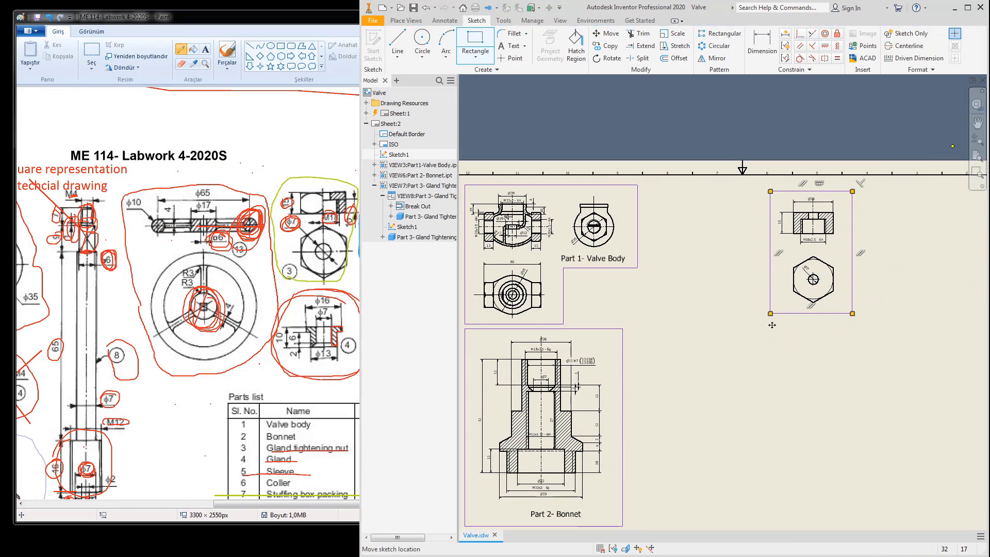
# Step: Widen the frame by dragging its right edge outward
pyautogui.doubleClick(561, 290)
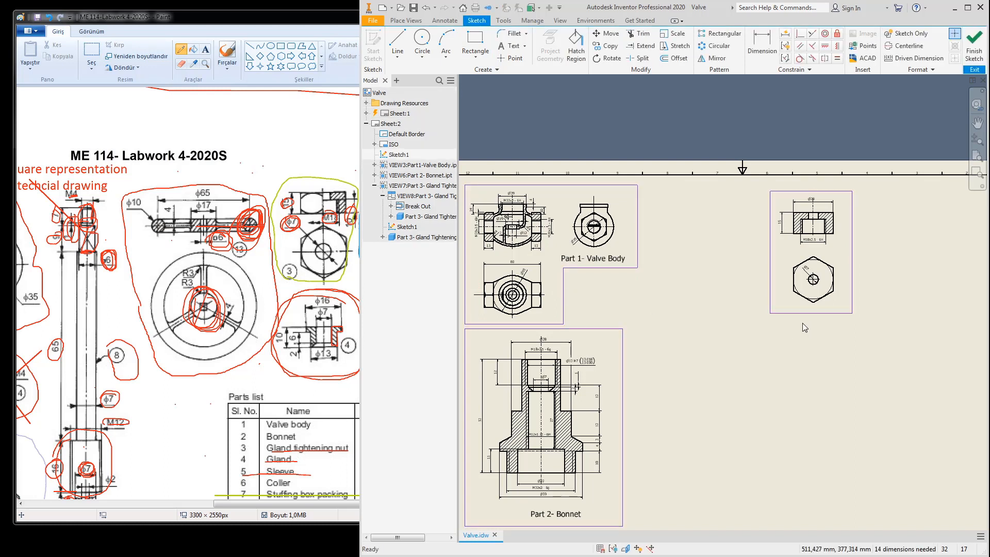
pyautogui.moveTo(853, 296); pyautogui.dragTo(833, 323)
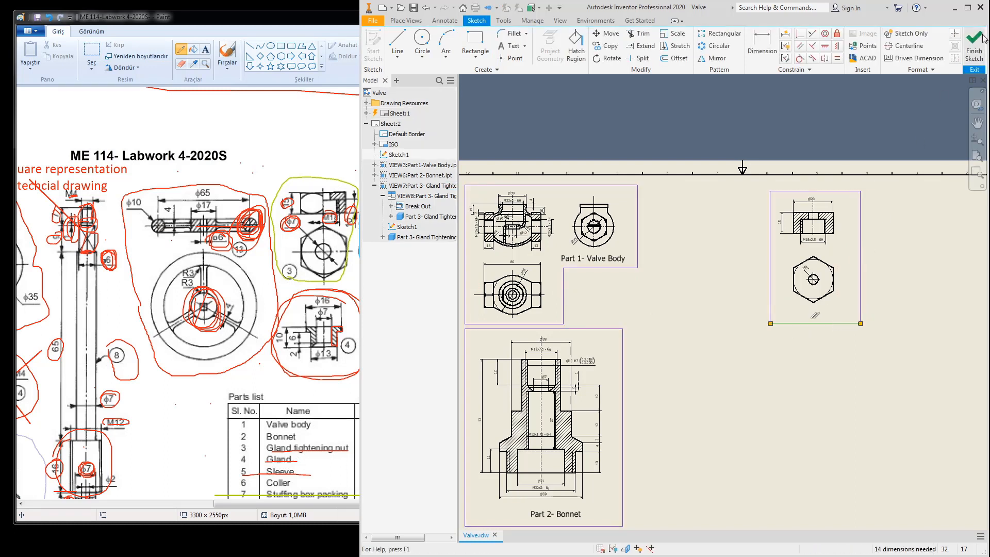
pyautogui.doubleClick(690, 237)
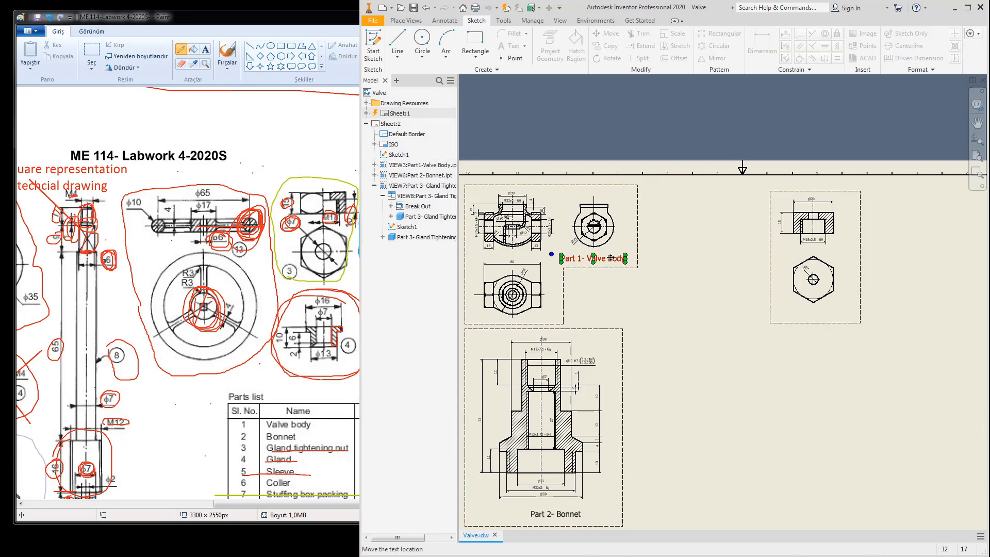
# Step: Copy the Part 1- Valve Body label and paste the copy below the gland nut views
pyautogui.rightClick(611, 258)
pyautogui.click(627, 276)
pyautogui.rightClick(712, 311)
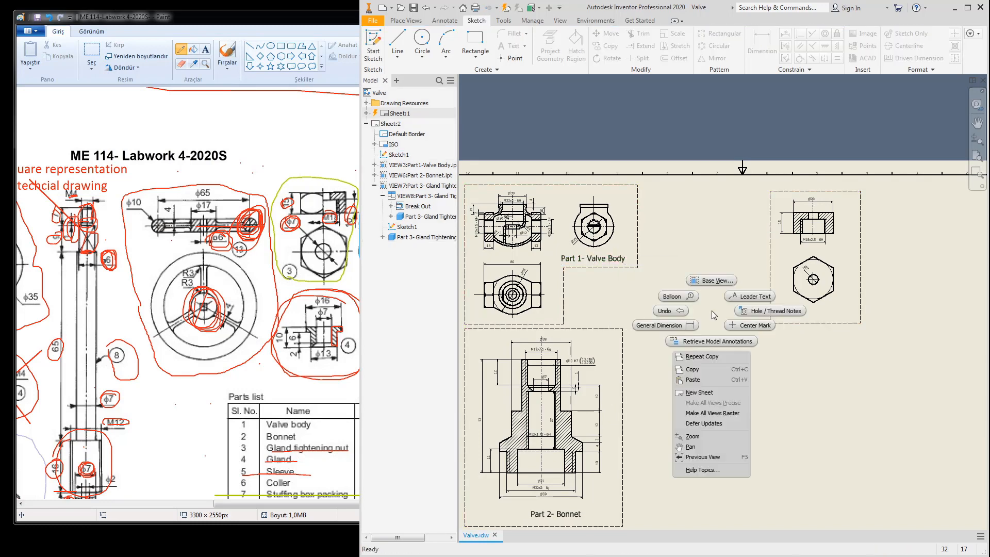
pyautogui.click(707, 380)
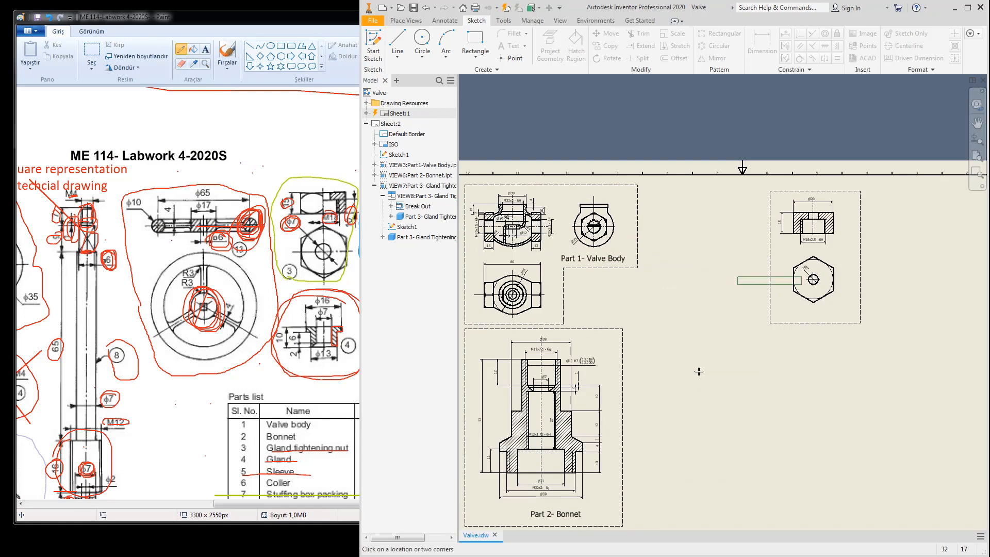
pyautogui.click(778, 320)
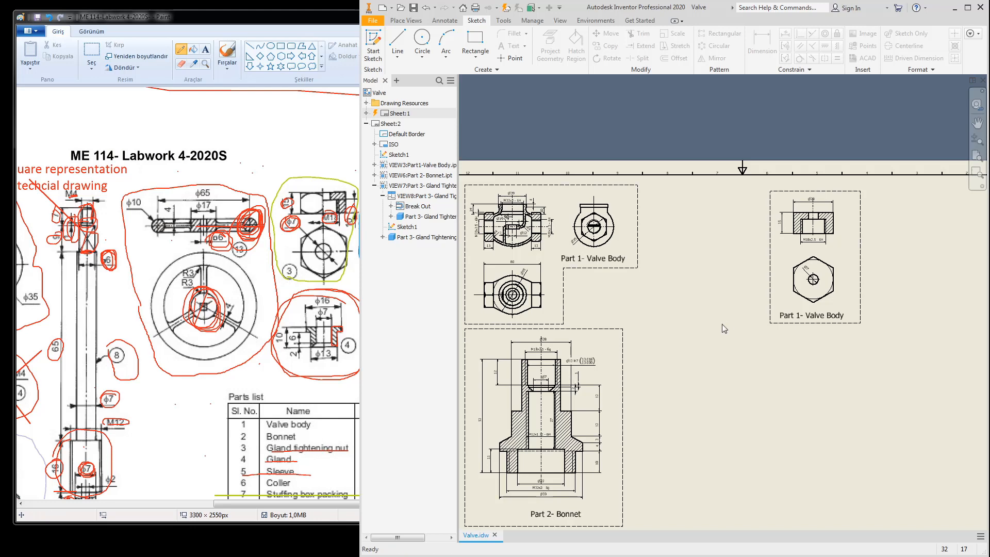
# Step: Change the pasted label's text to 'Part 3- Gland Tightening Nut', removing the leftover Valve Body wording
pyautogui.click(793, 316)
pyautogui.doubleClick(792, 316)
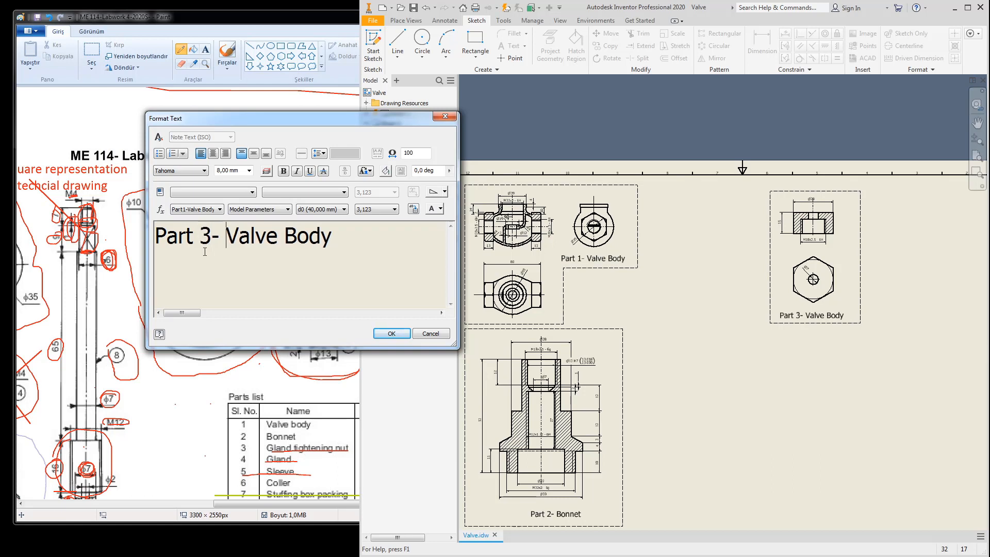
pyautogui.write('Ganld')
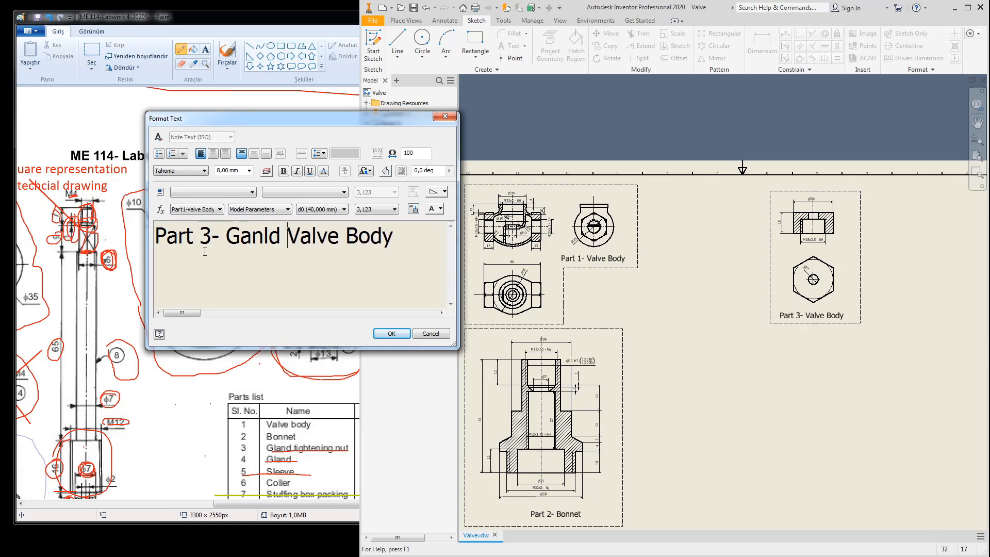
pyautogui.press('BackSpace')
pyautogui.press('BackSpace')
pyautogui.press('BackSpace')
pyautogui.press('BackSpace')
pyautogui.press('BackSpace')
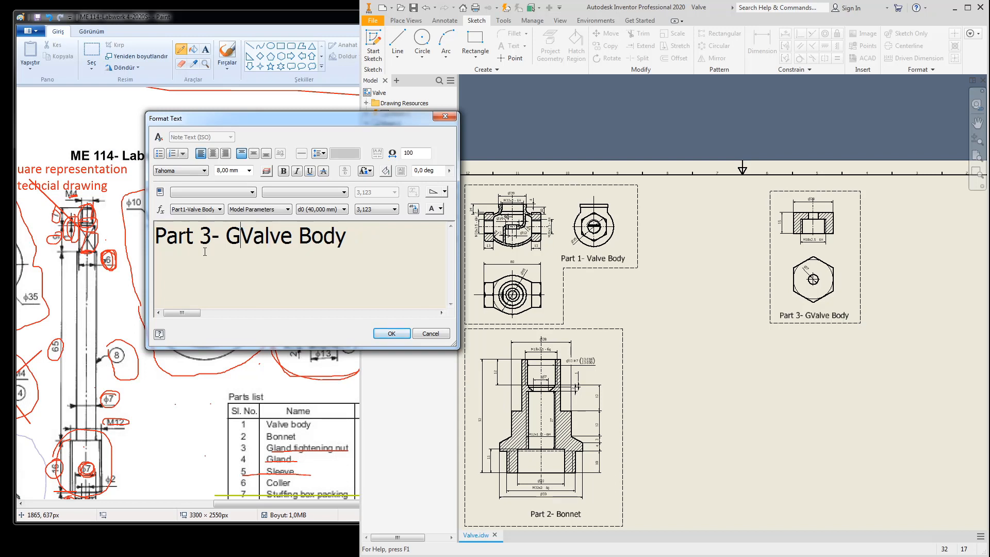
pyautogui.write('land Tighte')
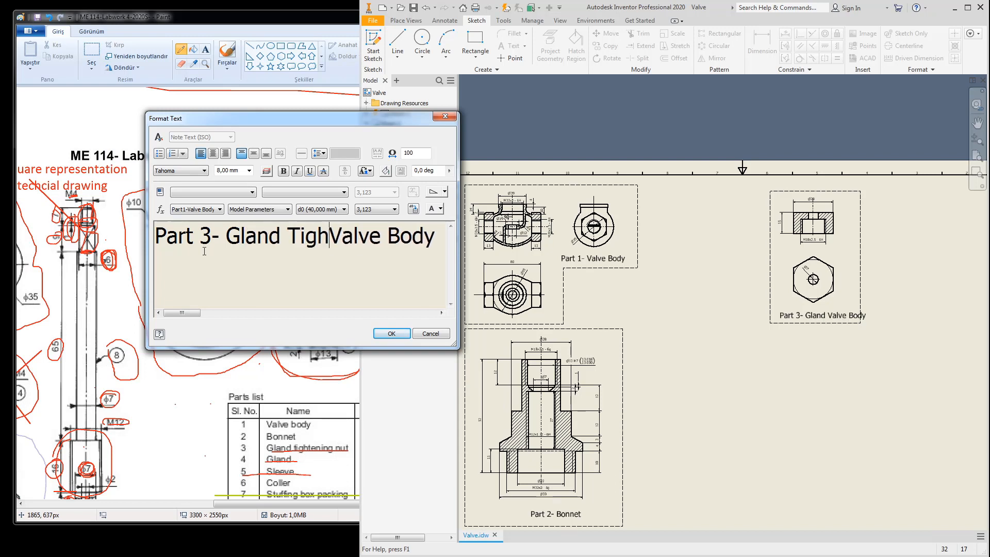
pyautogui.write('ning ')
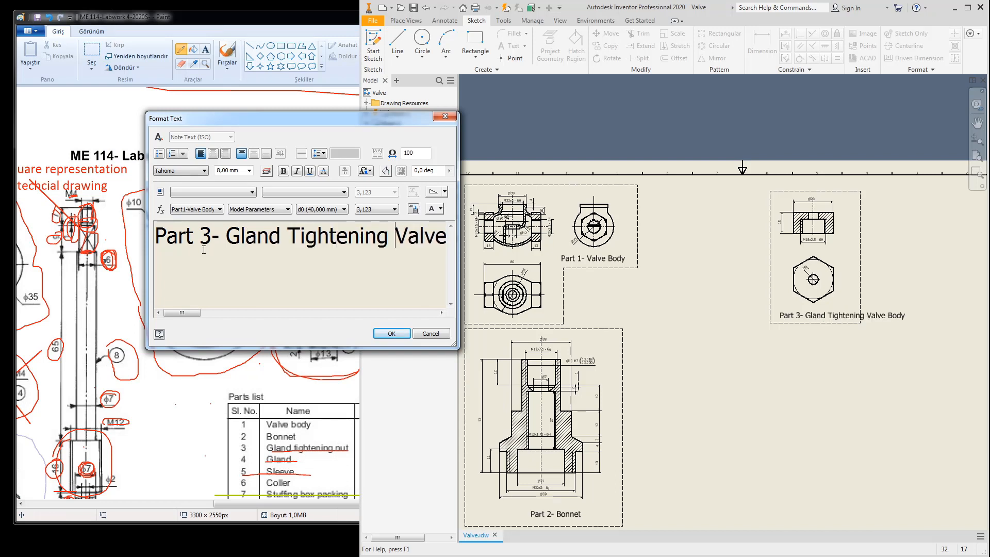
pyautogui.write('Nut')
pyautogui.press('Return')
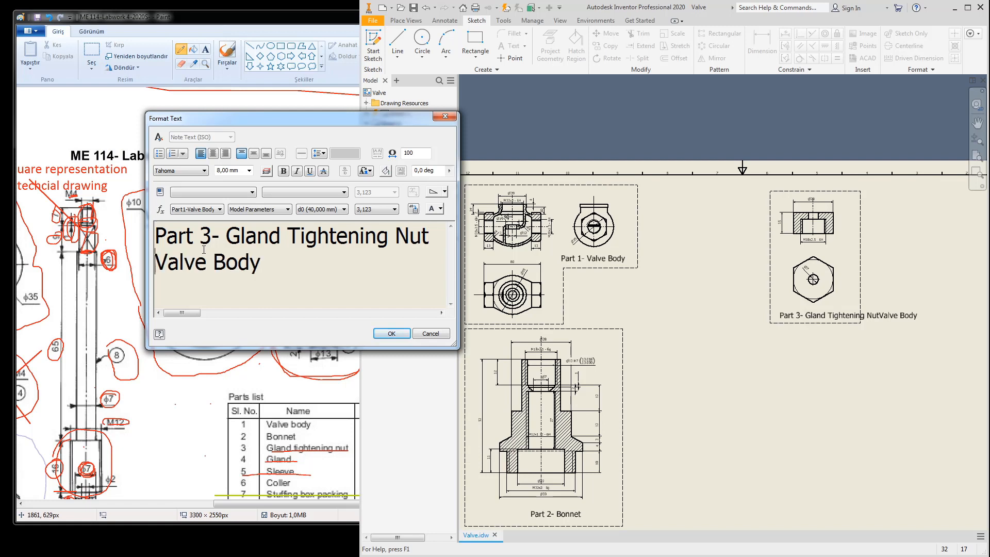
pyautogui.press('Delete')
pyautogui.press('Delete')
pyautogui.press('Delete')
pyautogui.press('Delete')
pyautogui.press('Delete')
pyautogui.press('Delete')
pyautogui.press('Delete')
pyautogui.press('Delete')
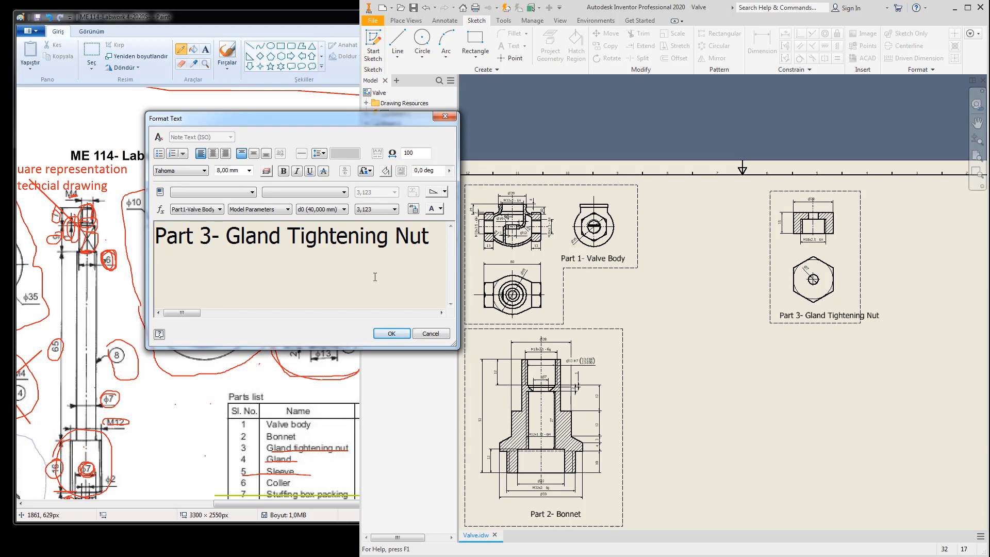
# Step: Wrap the label text onto two lines with 'Tightening Nut' on the second, and confirm
pyautogui.press('Return')
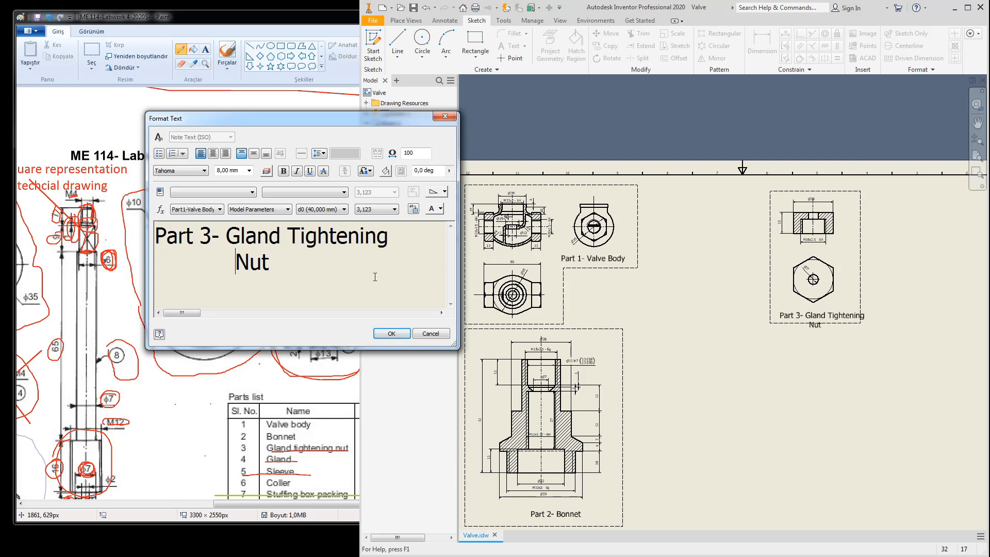
pyautogui.press('BackSpace')
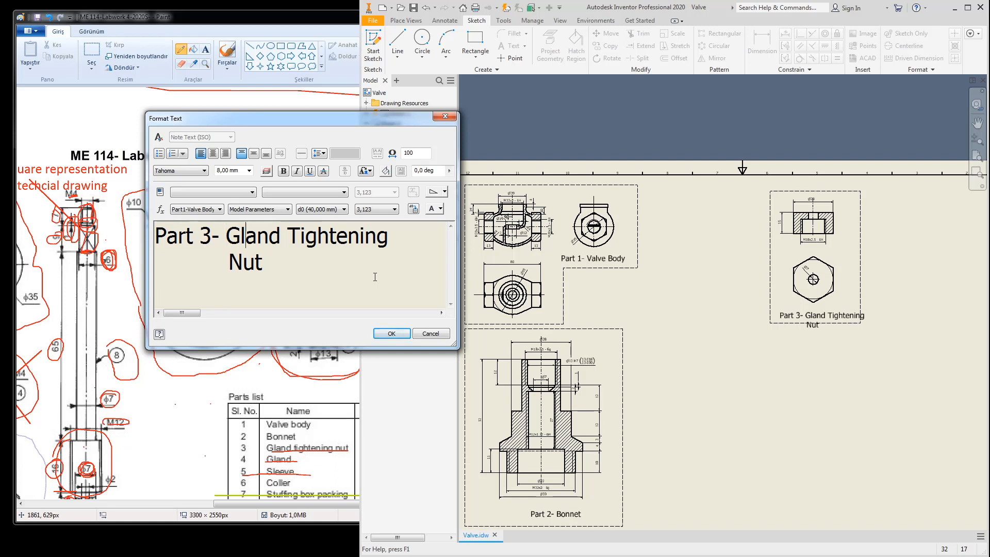
pyautogui.press('Return')
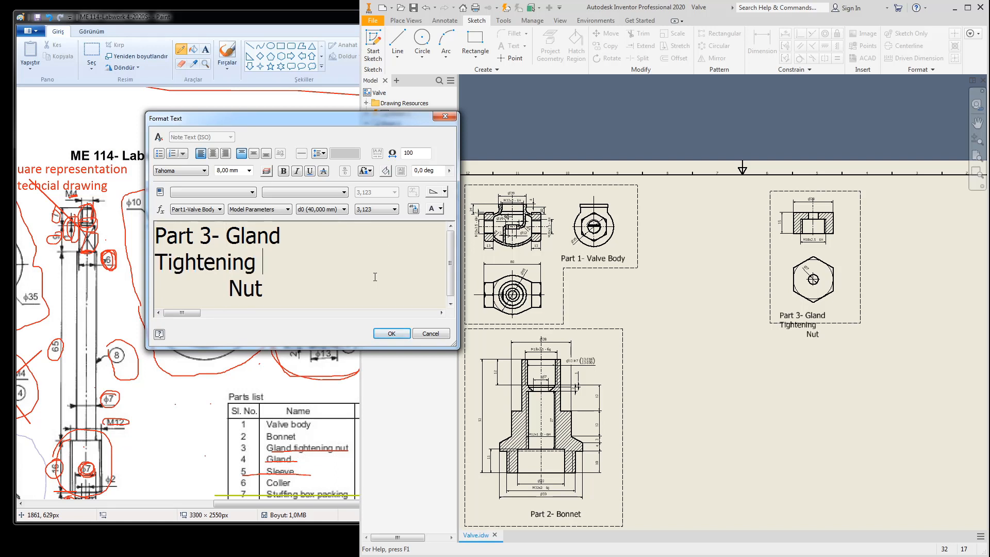
pyautogui.press('Delete')
pyautogui.press('Delete')
pyautogui.press('Delete')
pyautogui.press('Delete')
pyautogui.press('Delete')
pyautogui.press('Delete')
pyautogui.press('Delete')
pyautogui.press('Delete')
pyautogui.press('Delete')
pyautogui.press('Delete')
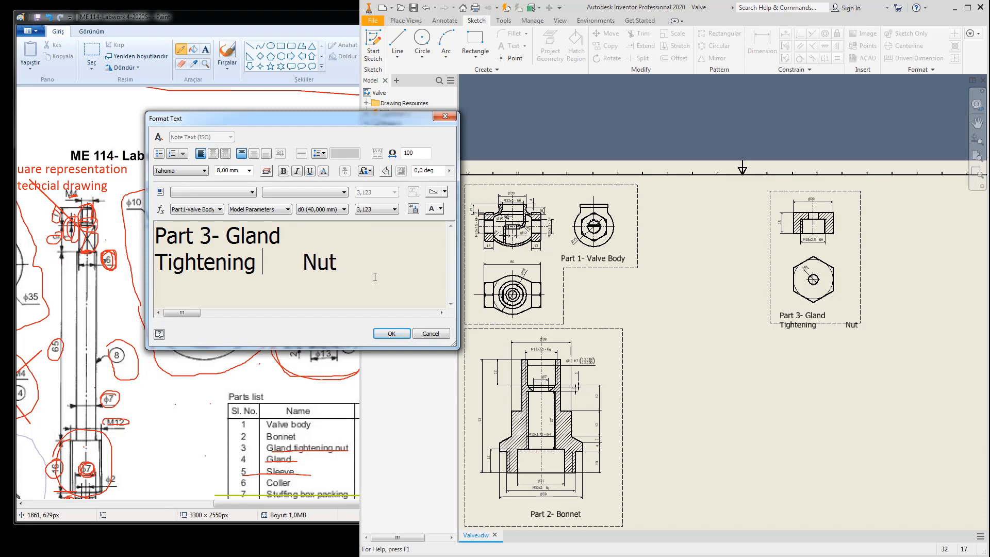
pyautogui.press('Delete')
pyautogui.press('Delete')
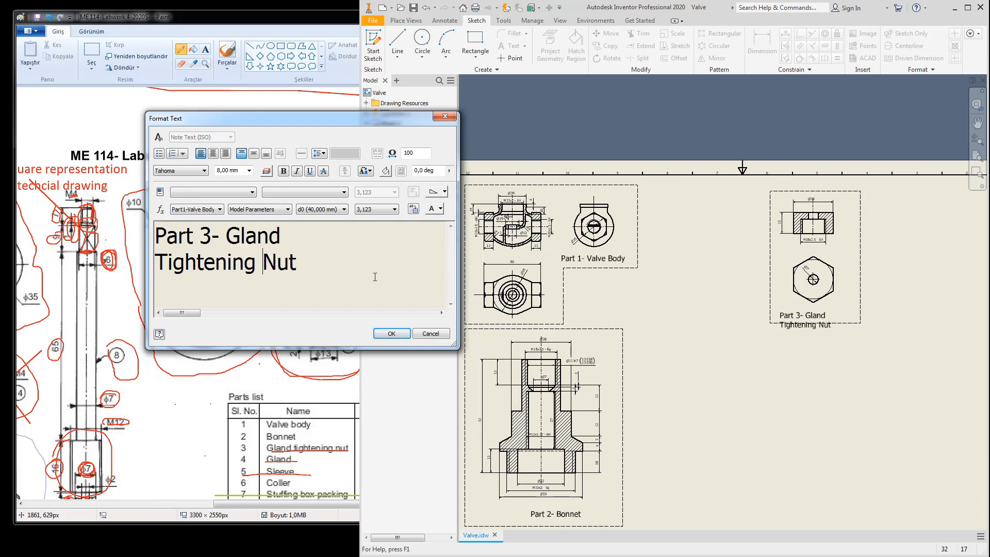
pyautogui.click(390, 335)
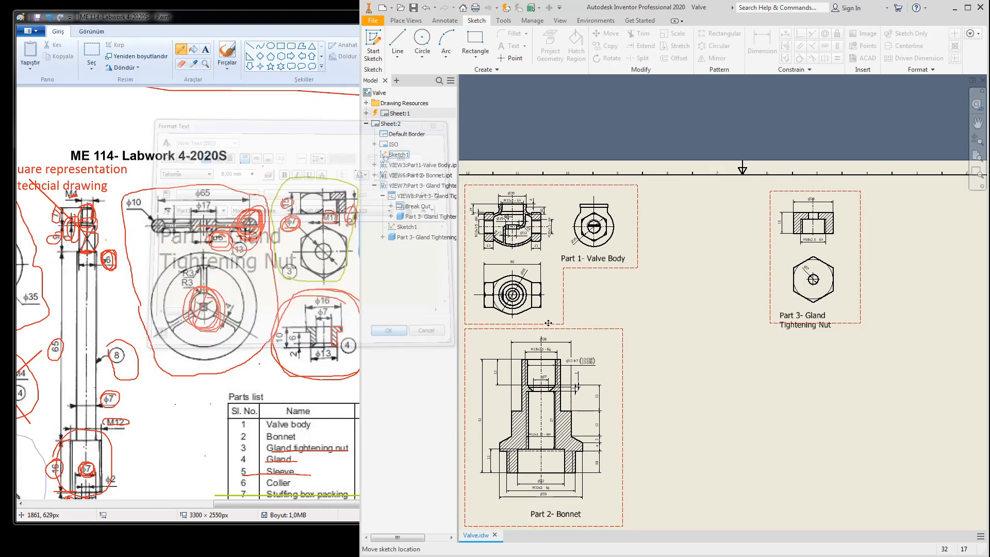
# Step: Drag the Part 3 label up inside its frame and pan the sheet slightly
pyautogui.scroll(3, 768, 304)
pyautogui.moveTo(809, 323); pyautogui.dragTo(796, 303)
pyautogui.scroll(-3, 747, 335)
pyautogui.moveTo(675, 302); pyautogui.dragTo(678, 258, button='middle')
# Step: Check the Paint reference sheet, then start a new base view from Place Views
pyautogui.click(326, 357)
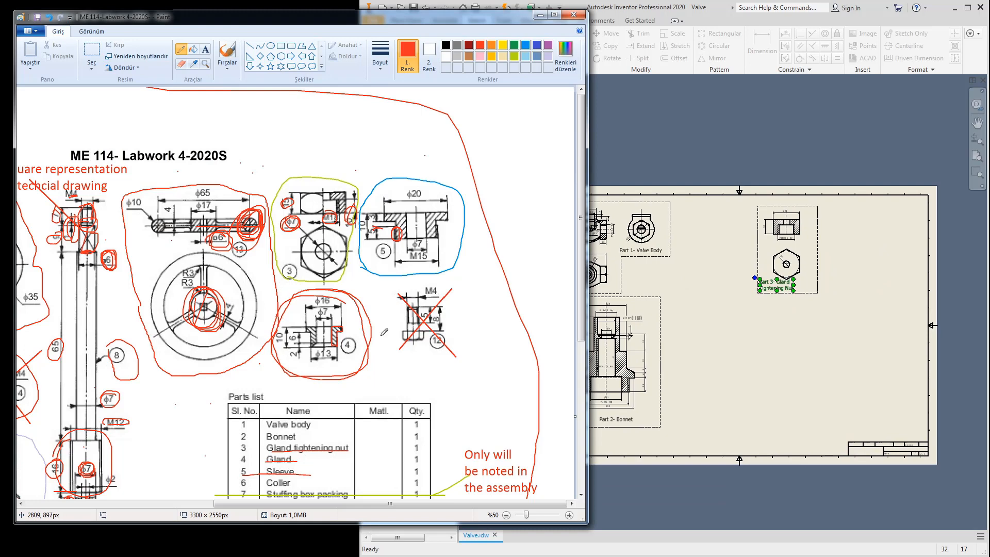
pyautogui.click(719, 245)
pyautogui.click(408, 21)
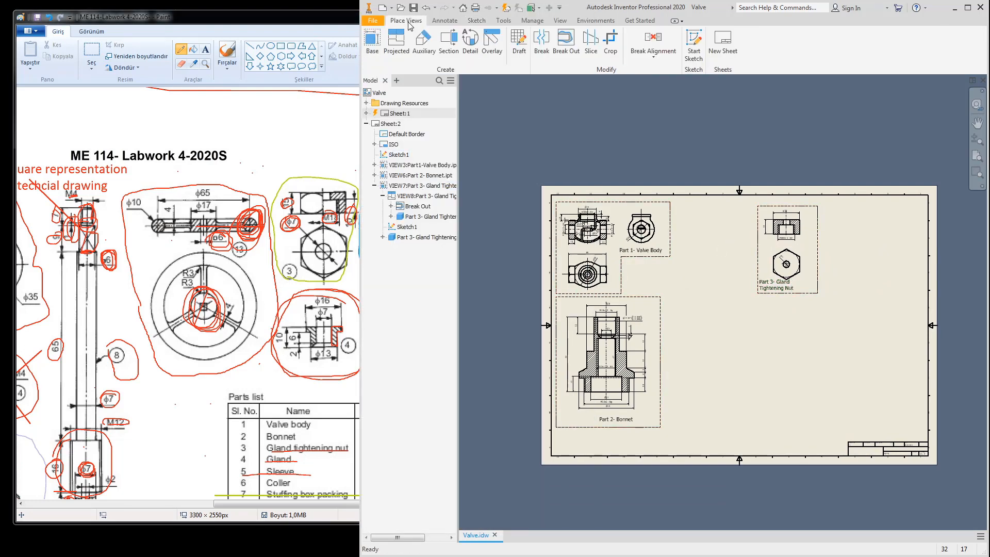
pyautogui.click(373, 44)
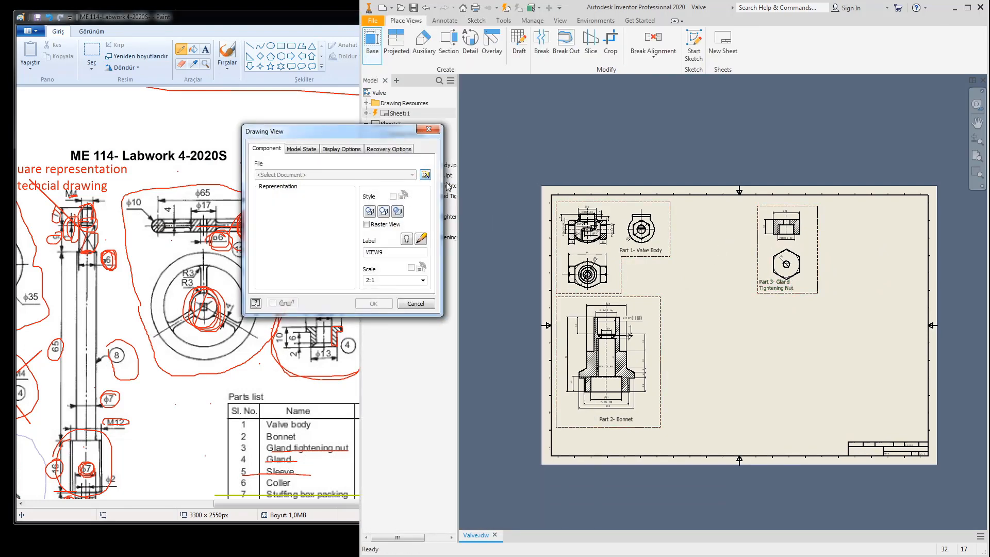
# Step: Place a base view of Part 4- Gland at 2:1 scale
pyautogui.click(426, 176)
pyautogui.click(670, 254)
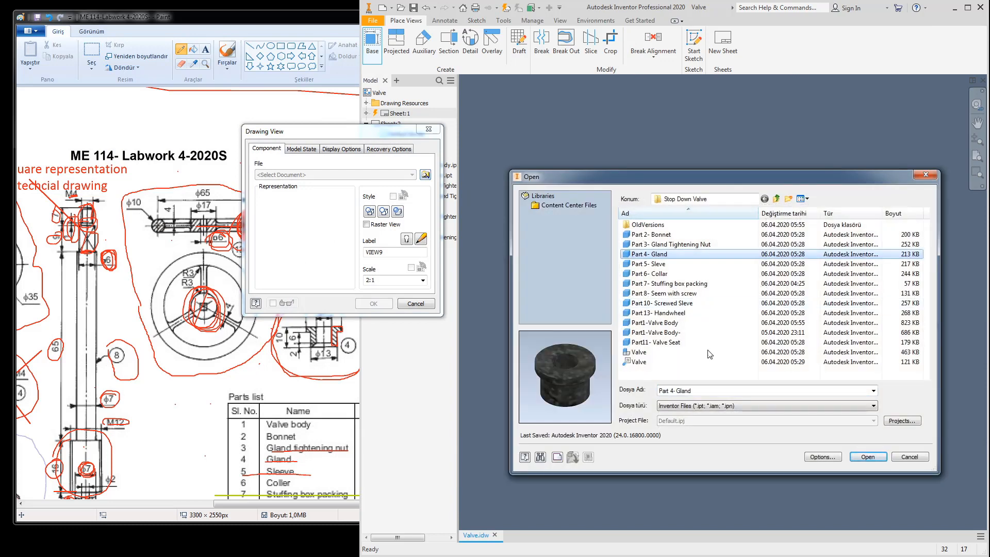
pyautogui.click(866, 456)
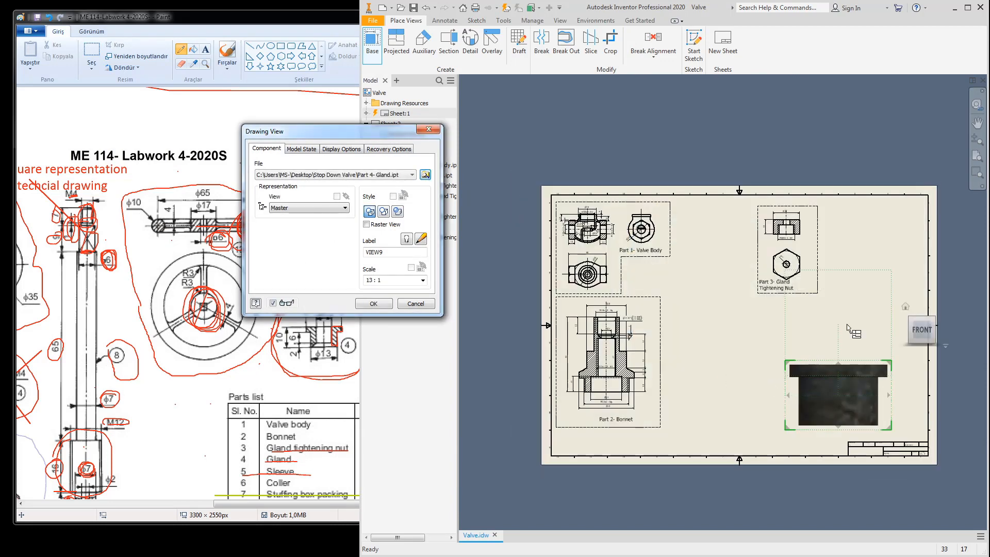
pyautogui.click(389, 280)
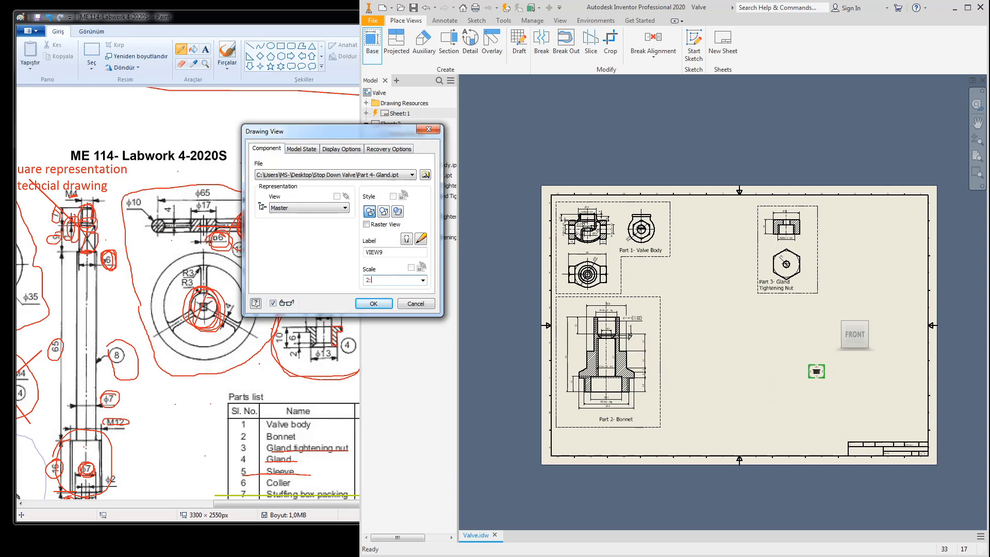
pyautogui.press('Return')
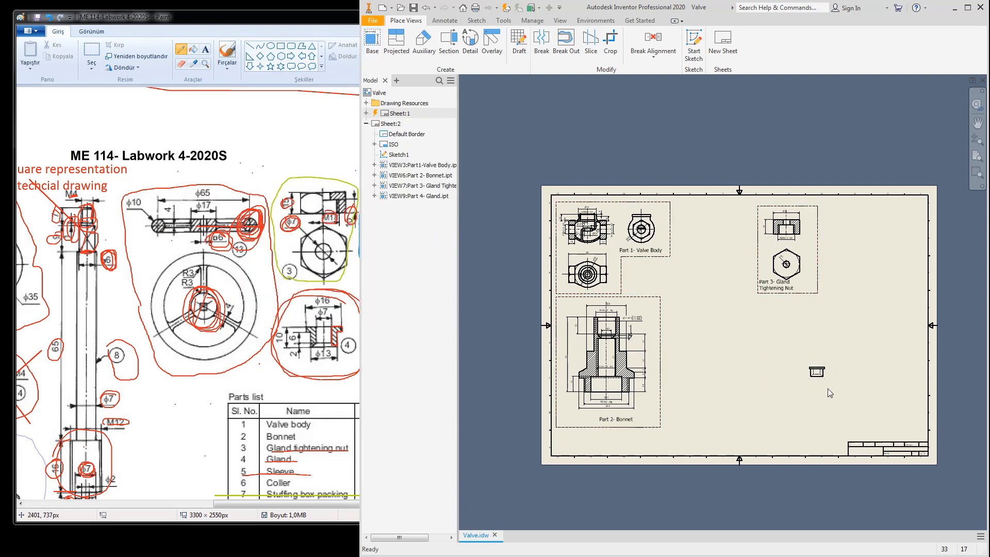
# Step: Move the Gland view up and left, beside the Bonnet view
pyautogui.scroll(-5, 826, 373)
pyautogui.scroll(4, 822, 376)
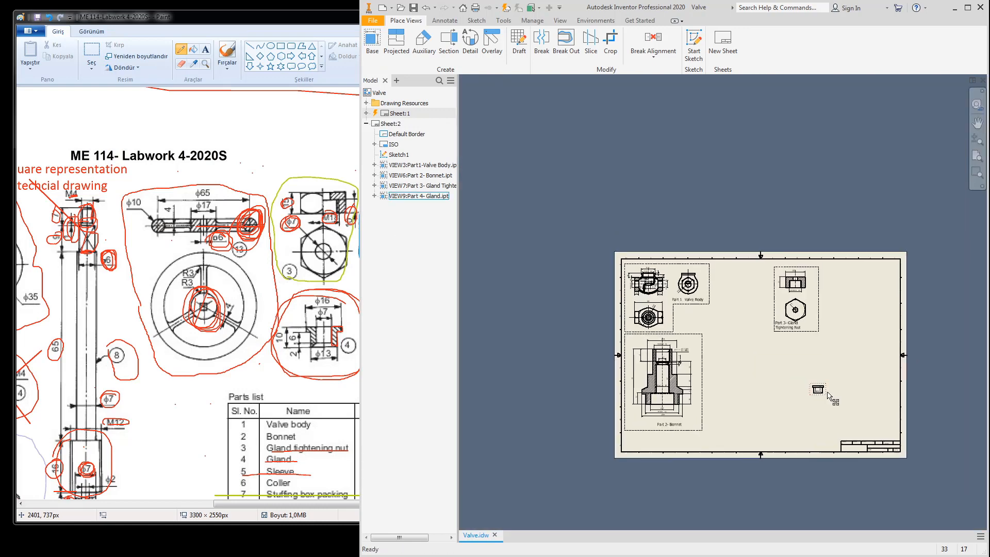
pyautogui.scroll(-1, 829, 394)
pyautogui.moveTo(820, 392)
pyautogui.mouseDown()
pyautogui.moveTo(831, 398)
pyautogui.moveTo(805, 345)
pyautogui.moveTo(779, 320)
pyautogui.mouseUp()
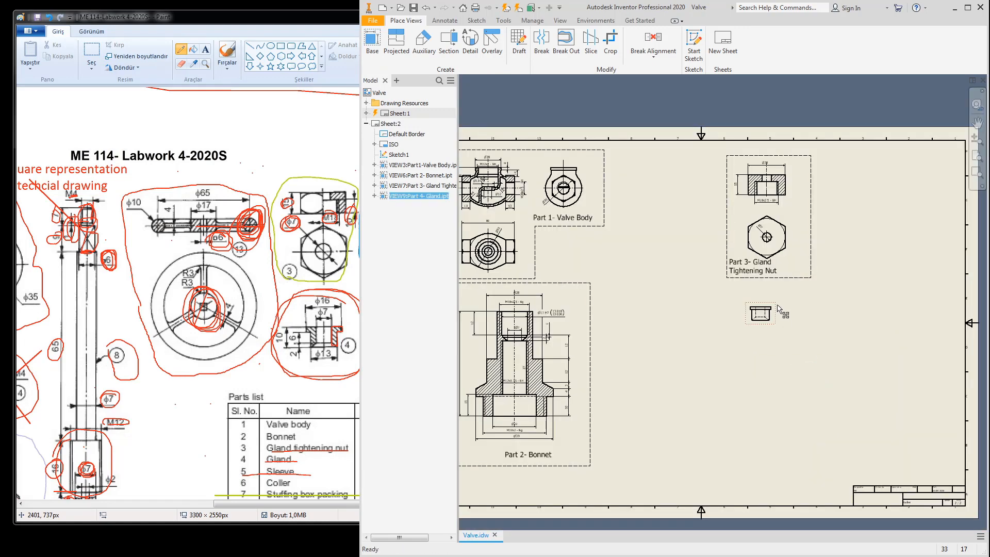
# Step: Sketch a rectangle around the Gland view on a new sketch attached to it
pyautogui.doubleClick(789, 280)
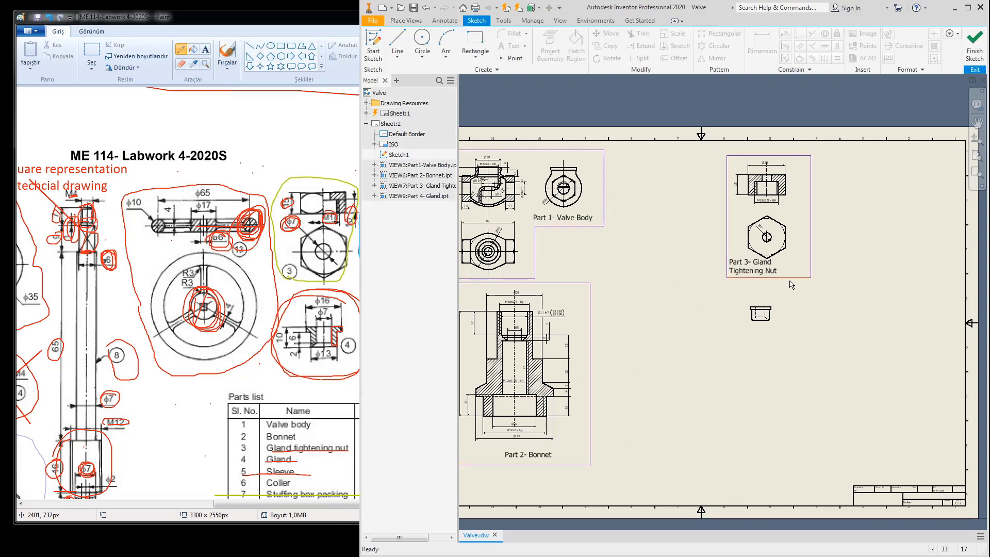
pyautogui.click(974, 46)
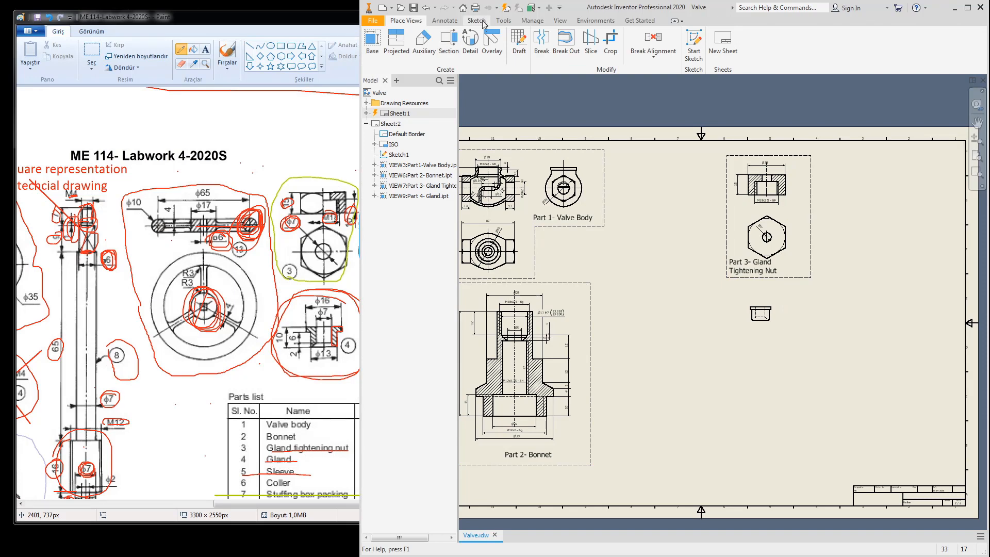
pyautogui.click(476, 21)
pyautogui.click(379, 45)
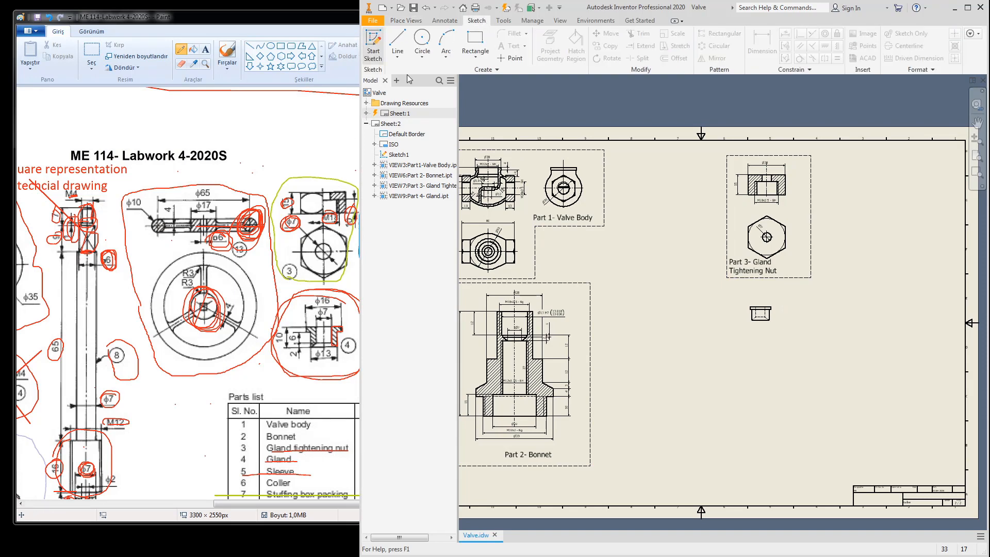
pyautogui.click(765, 303)
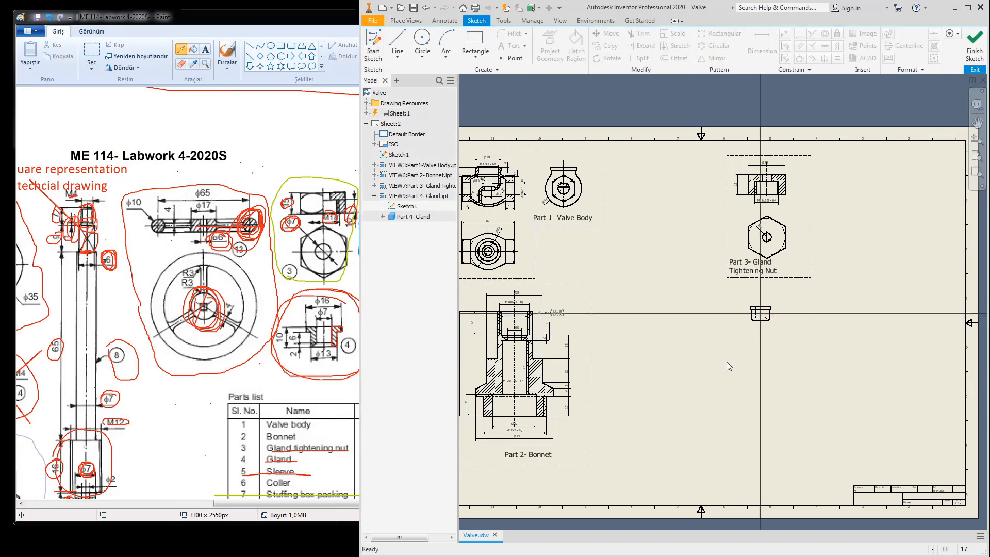
pyautogui.click(475, 43)
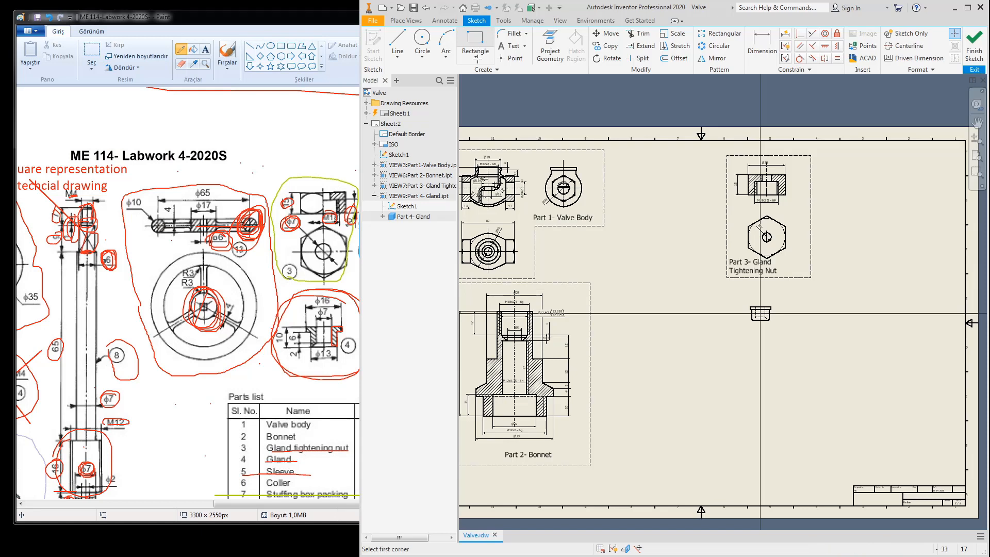
pyautogui.click(742, 294)
pyautogui.click(783, 337)
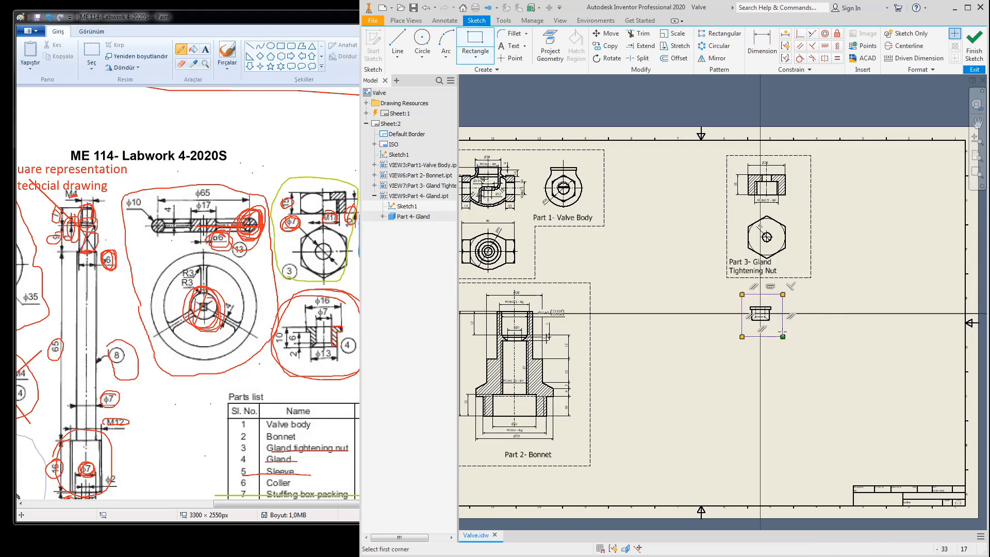
pyautogui.click(974, 51)
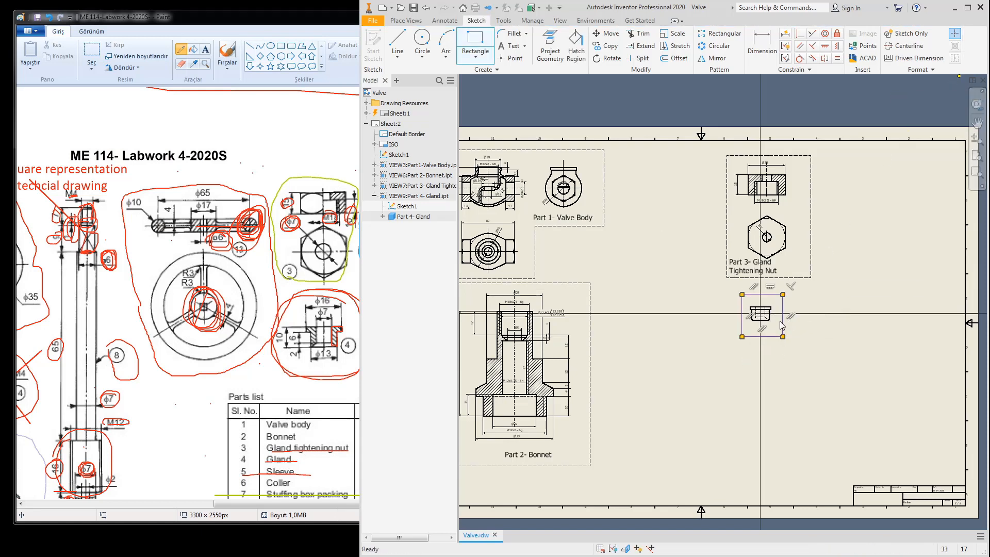
# Step: Cut a Break Out section through the Gland view using the rectangle and a depth point
pyautogui.click(406, 20)
pyautogui.click(566, 43)
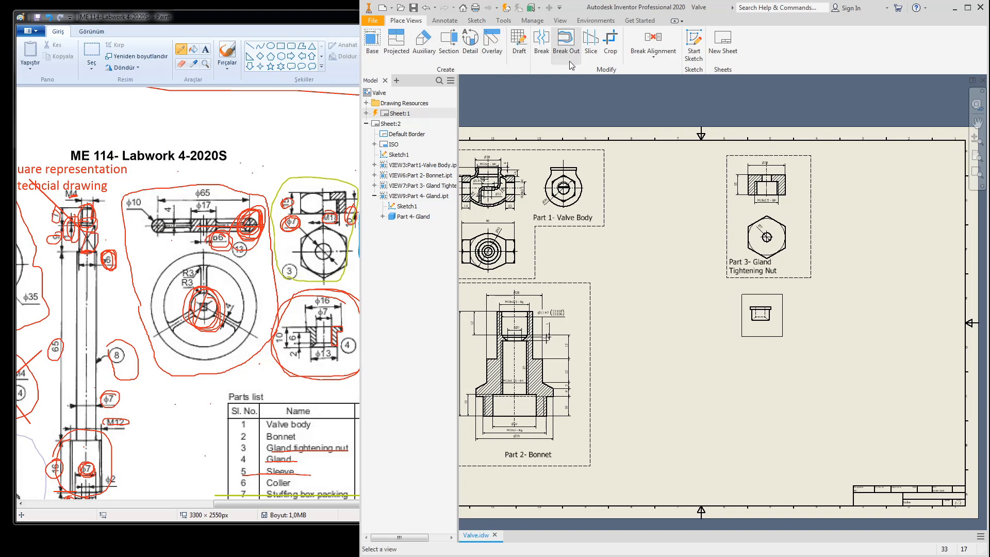
pyautogui.click(753, 304)
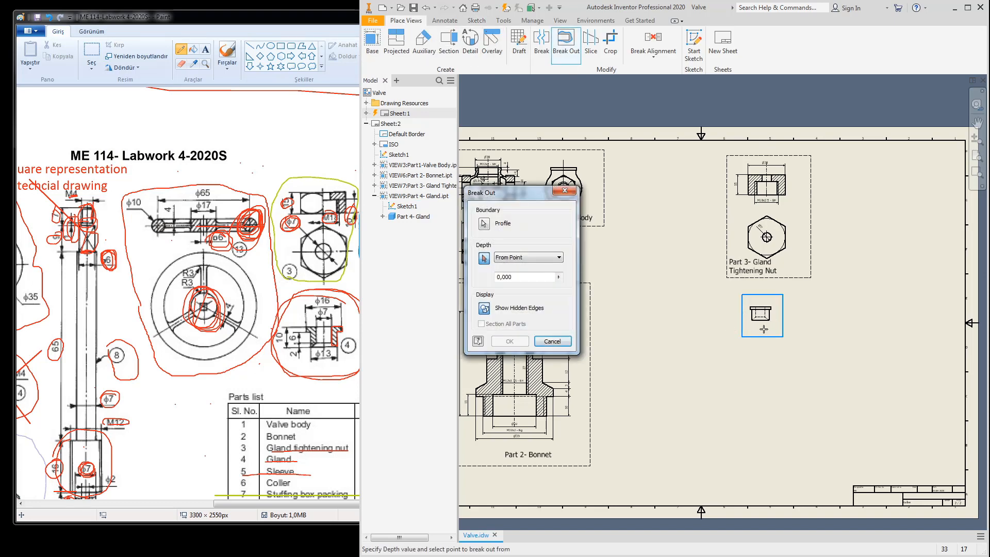
pyautogui.click(741, 327)
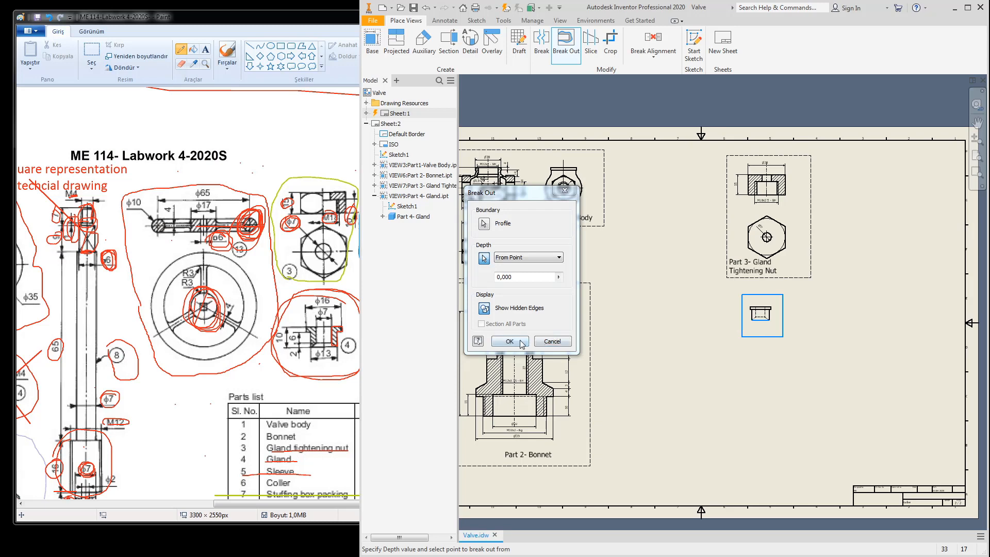
pyautogui.click(511, 341)
# Step: Set the Gland view's style to Hidden Line Removed
pyautogui.scroll(5, 763, 315)
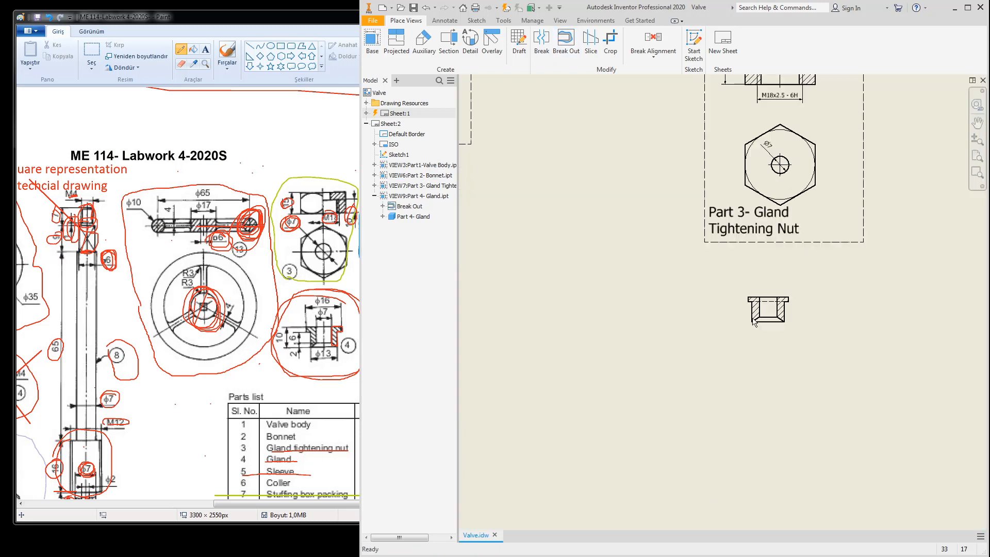
pyautogui.doubleClick(831, 323)
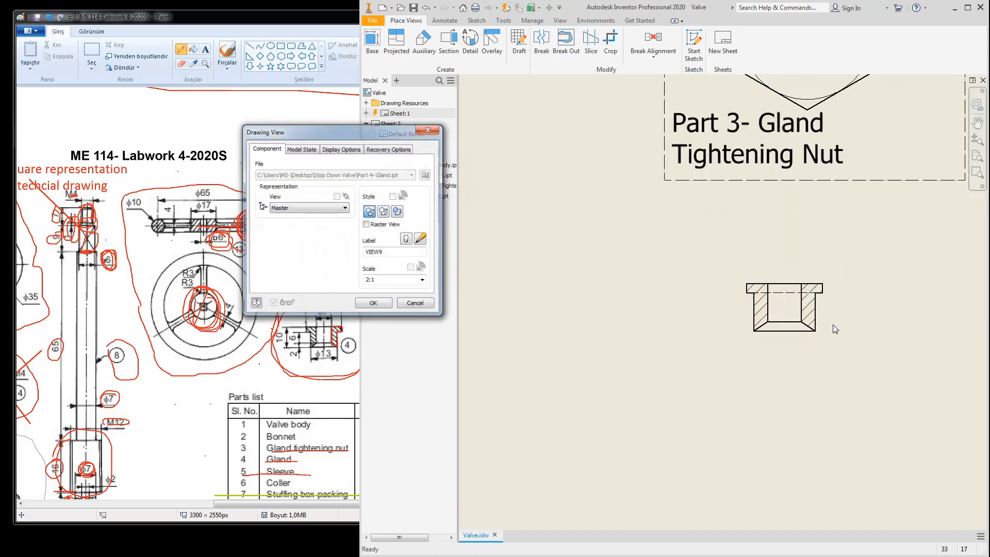
pyautogui.click(388, 213)
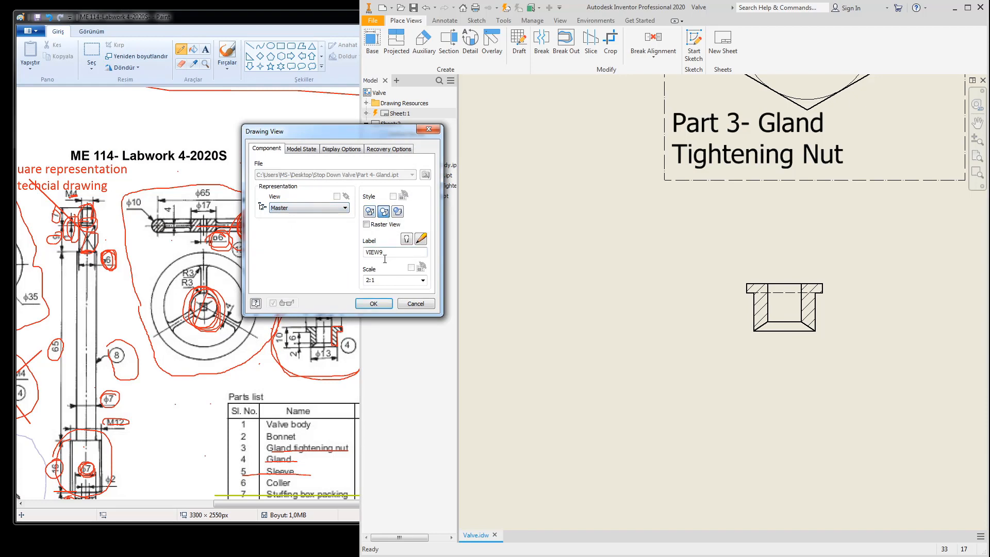
pyautogui.click(373, 304)
pyautogui.click(445, 21)
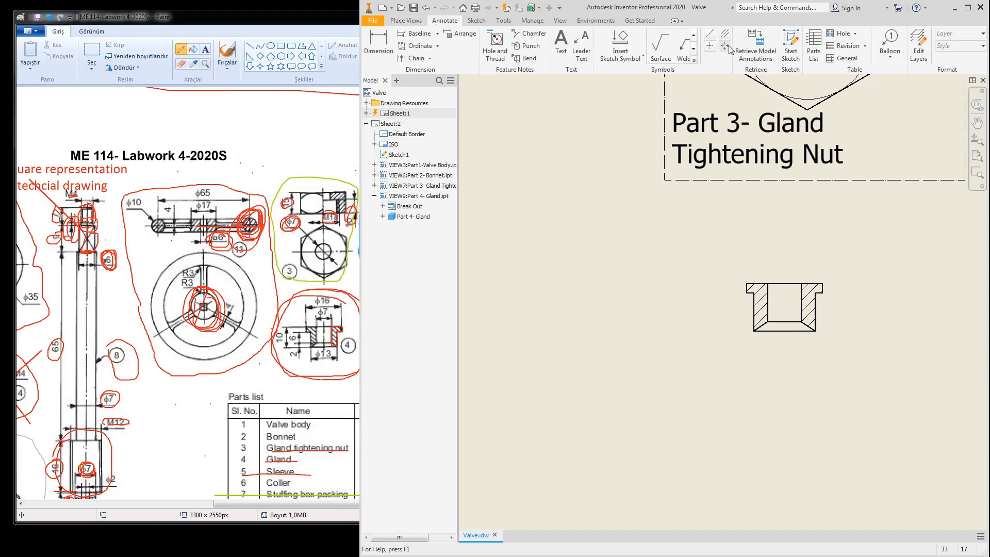
# Step: Add a centre line through the Gland's bore and extend it below the part
pyautogui.click(727, 37)
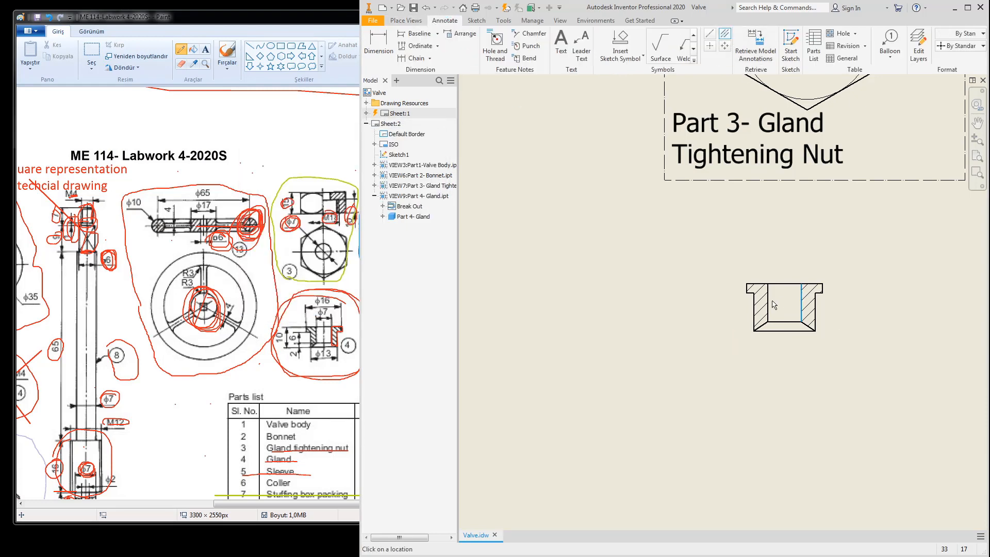
pyautogui.press('Escape')
pyautogui.moveTo(784, 328); pyautogui.dragTo(784, 357)
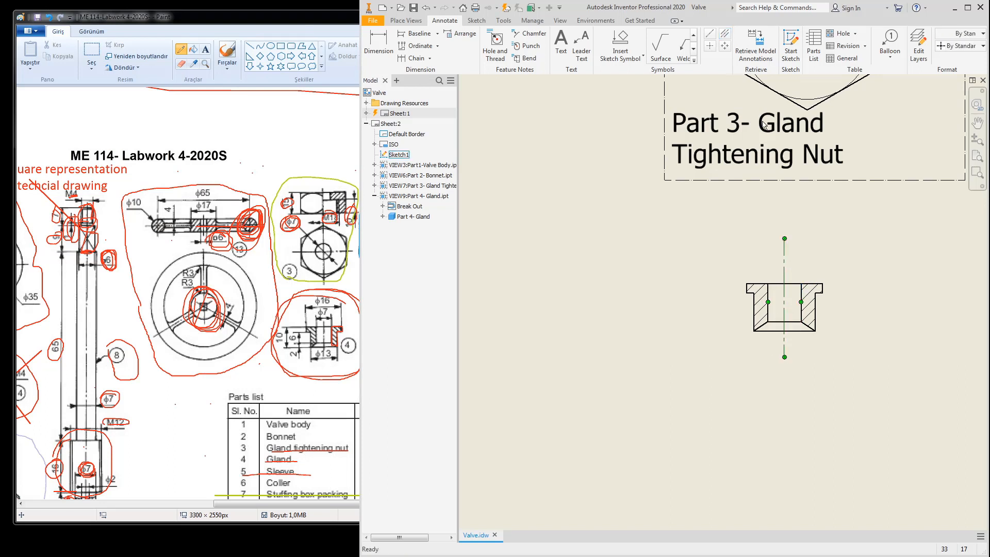
# Step: Retrieve the Gland's model dimensions and spread apart the overlapping 10, 2 and Ø16 dimensions
pyautogui.click(756, 47)
pyautogui.click(819, 271)
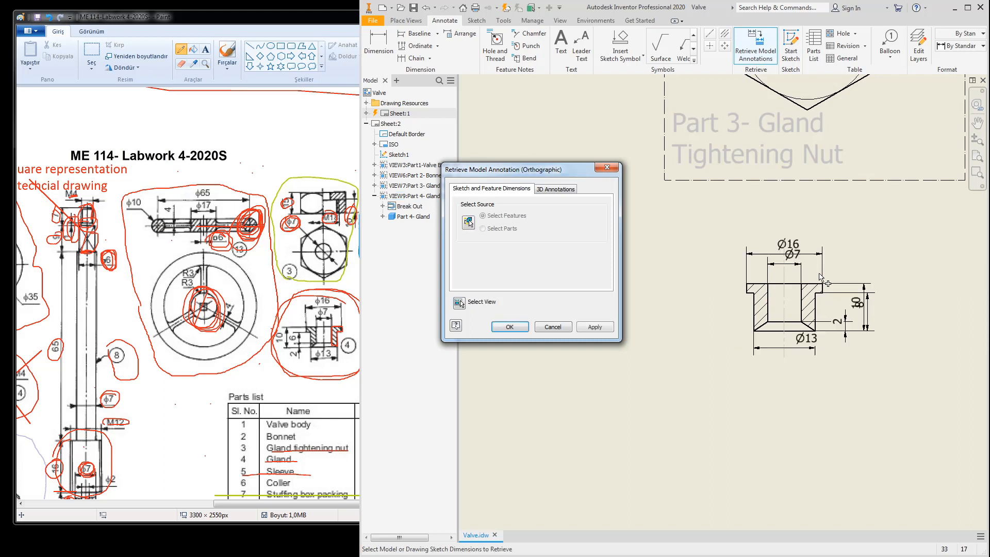
pyautogui.click(509, 327)
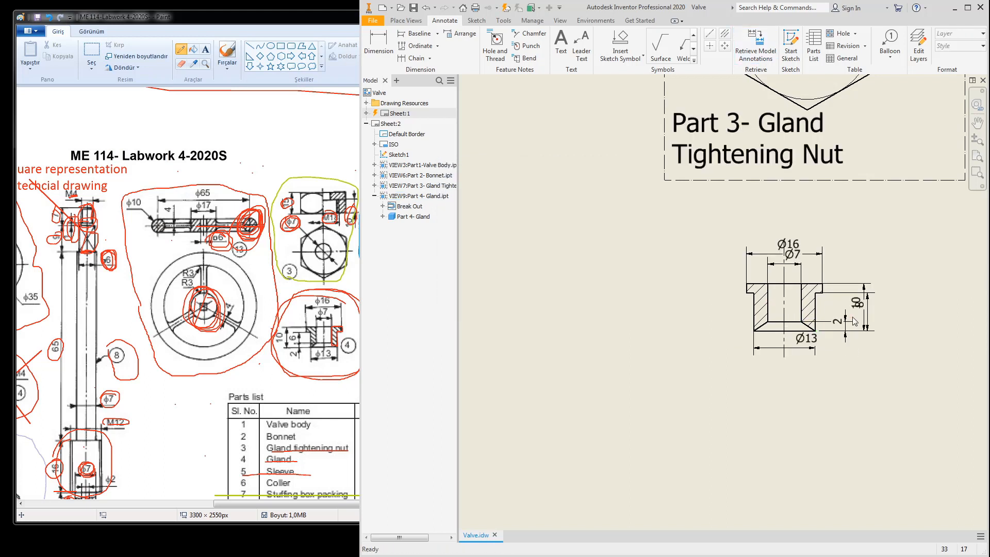
pyautogui.moveTo(866, 307); pyautogui.dragTo(895, 307)
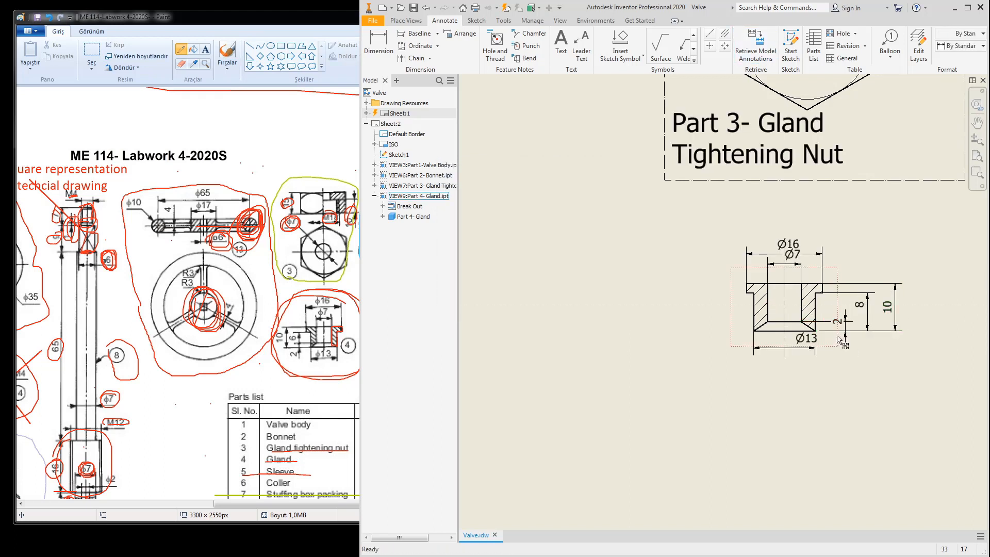
pyautogui.moveTo(842, 330); pyautogui.dragTo(723, 330)
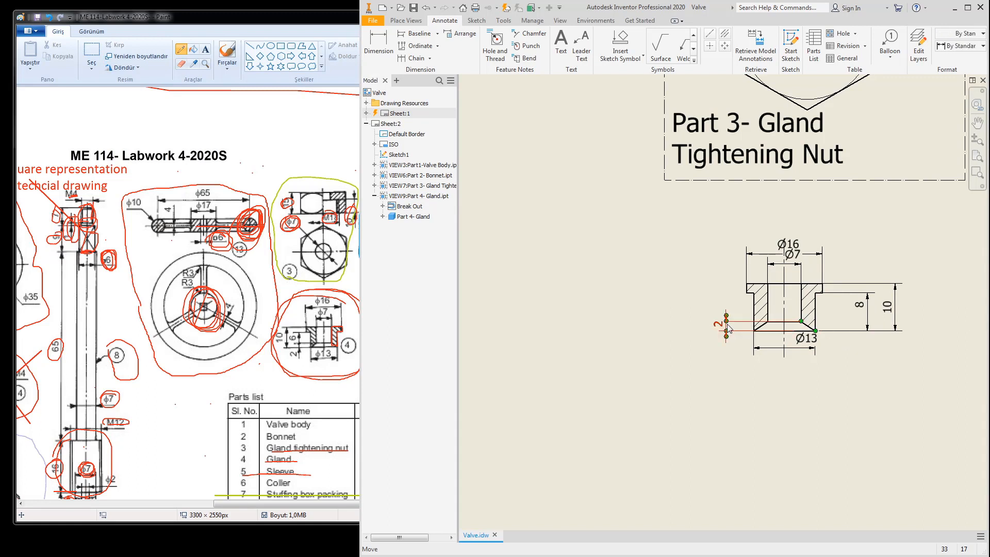
pyautogui.moveTo(797, 245); pyautogui.dragTo(725, 261)
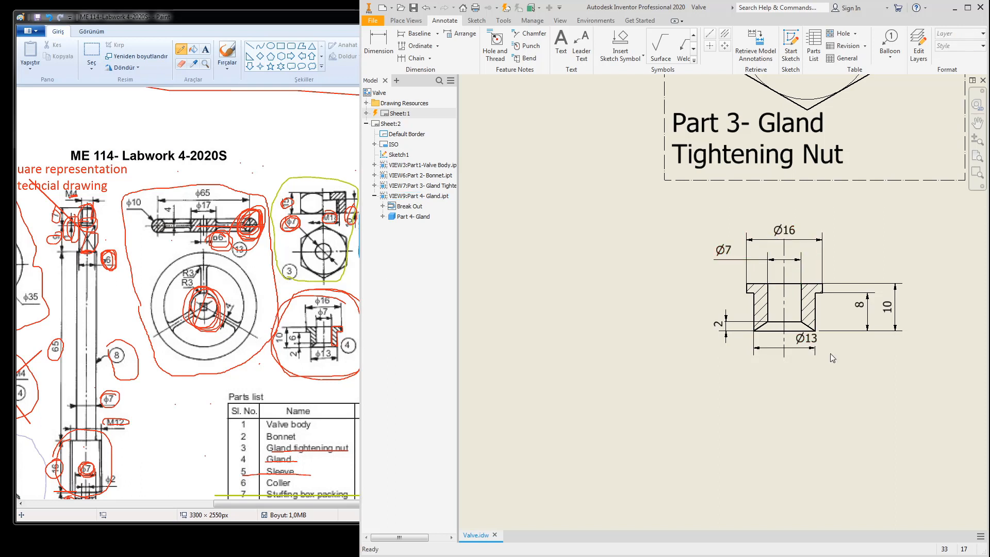
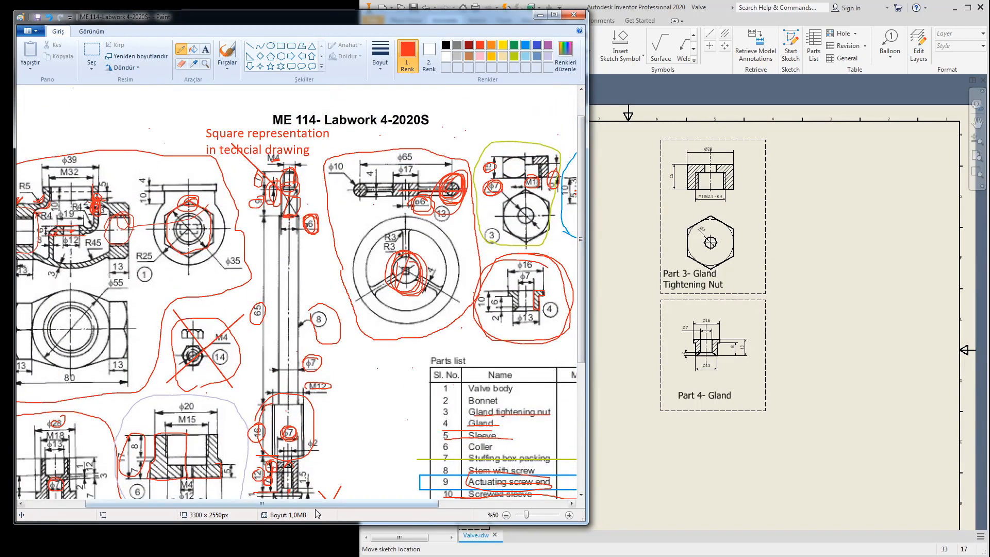
# Step: Place a base view of Part 5- Sleve.ipt at the upper right of sheet 2
pyautogui.moveTo(322, 505); pyautogui.dragTo(401, 508)
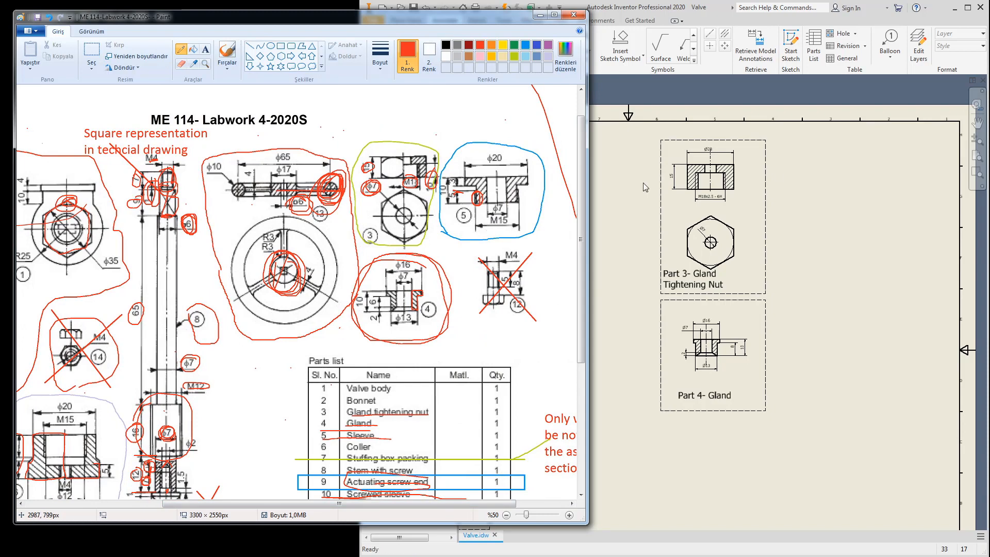
pyautogui.click(818, 183)
pyautogui.click(398, 20)
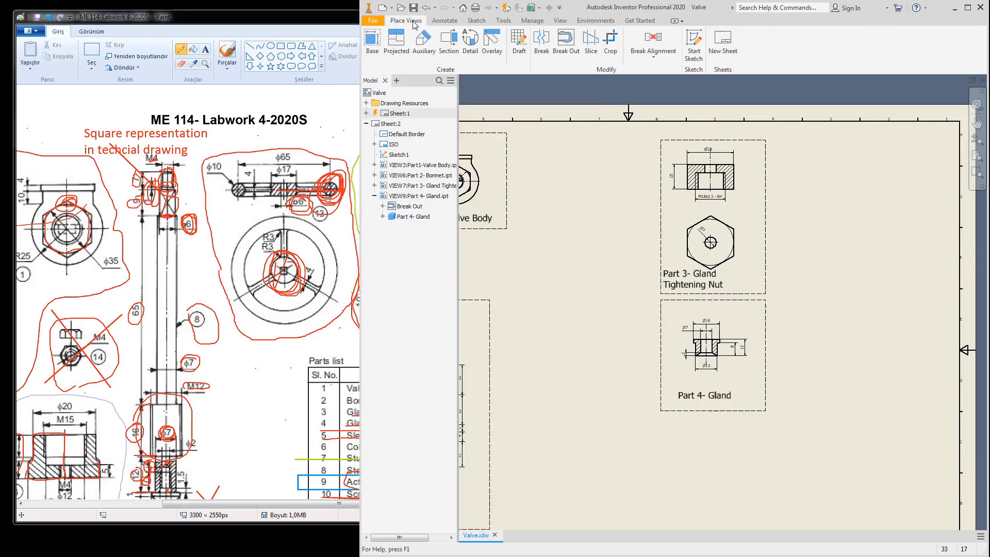
pyautogui.click(372, 41)
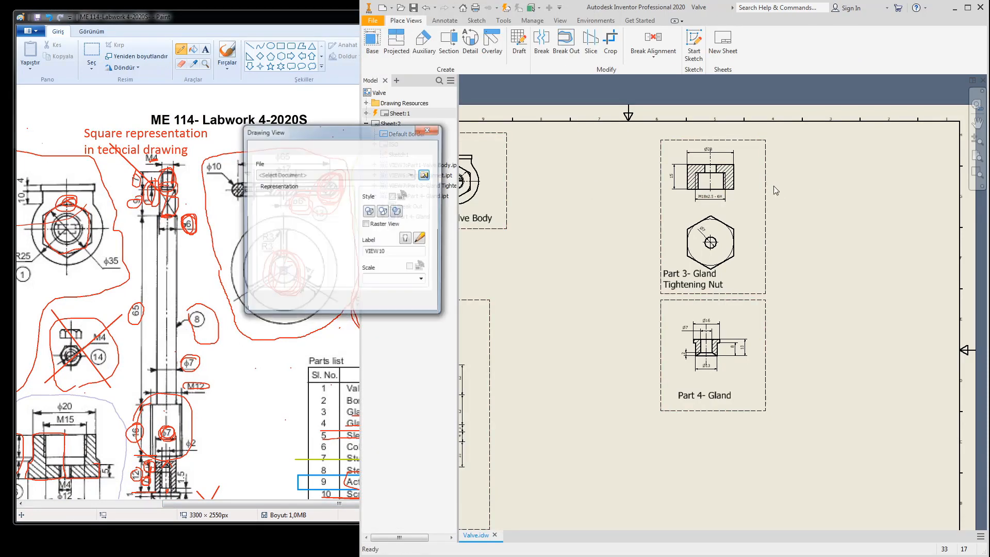
pyautogui.click(425, 175)
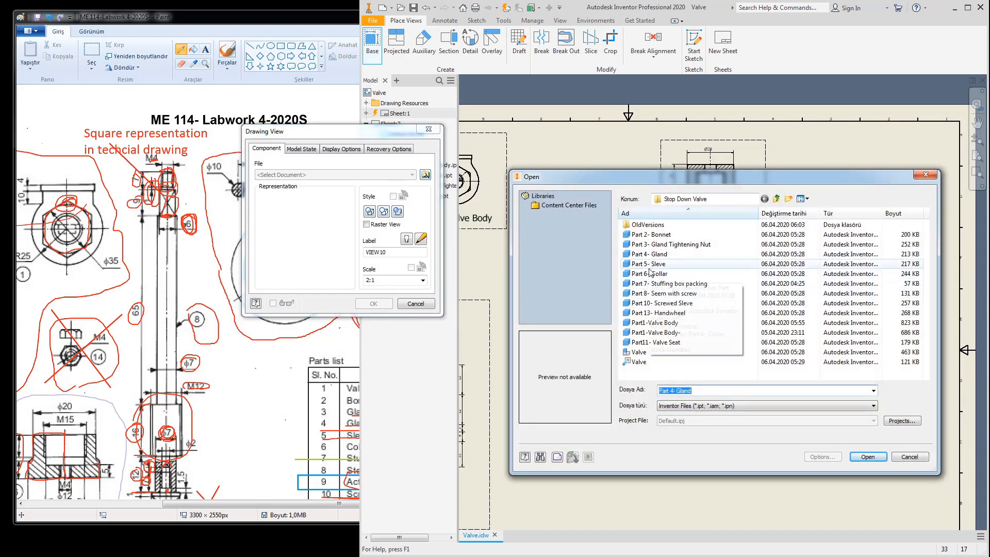
pyautogui.click(648, 264)
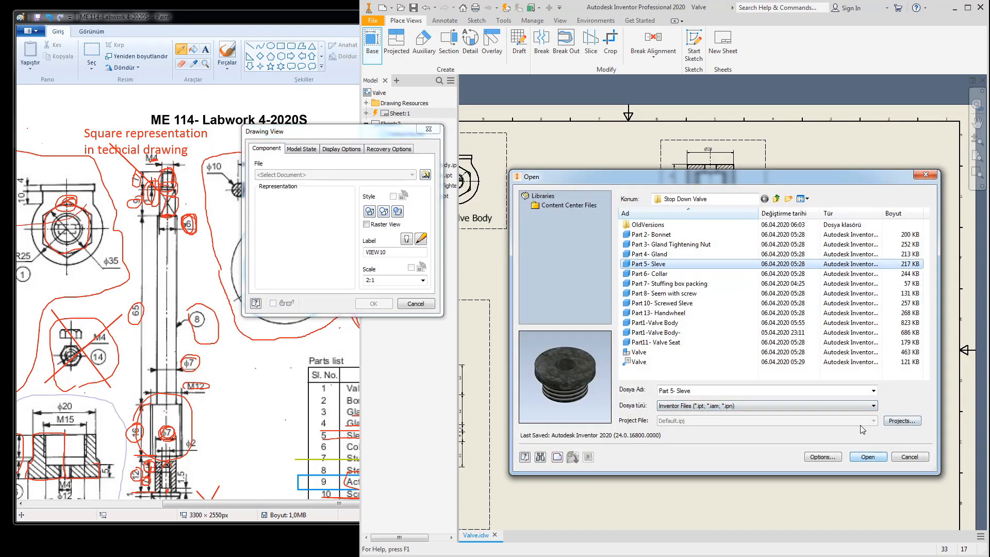
pyautogui.click(867, 454)
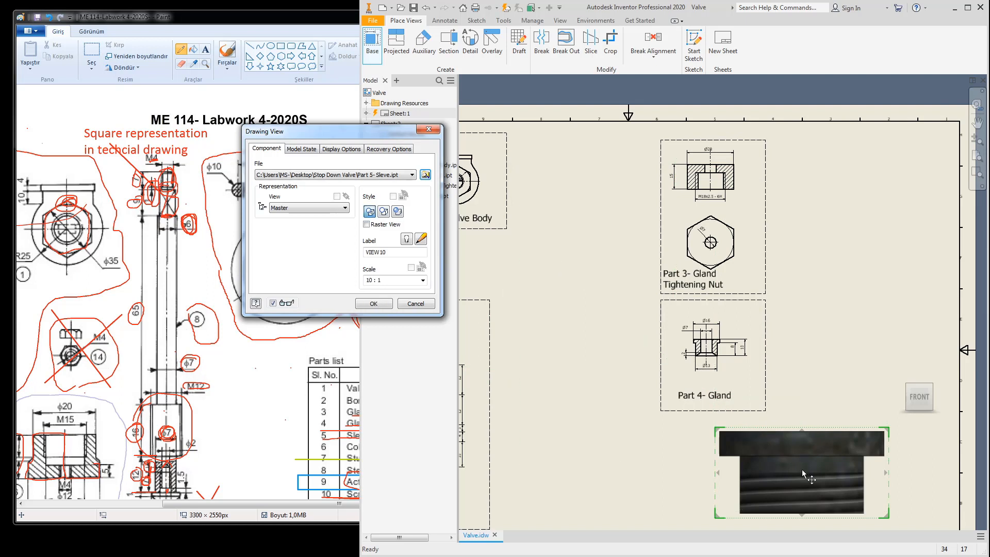
pyautogui.click(862, 214)
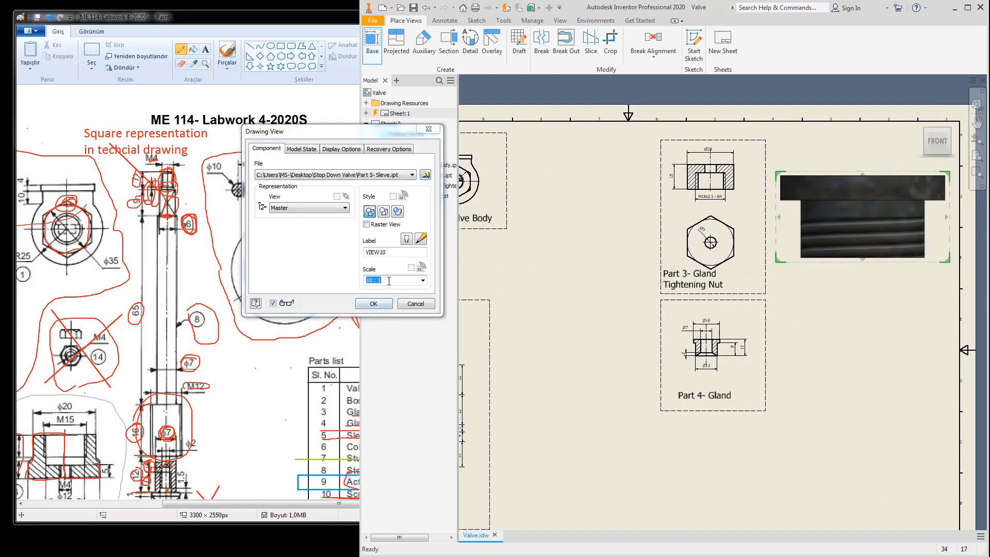
# Step: Create the sleeve view at 2:1 scale, then change its scale to 3:1
pyautogui.moveTo(388, 280); pyautogui.dragTo(336, 282)
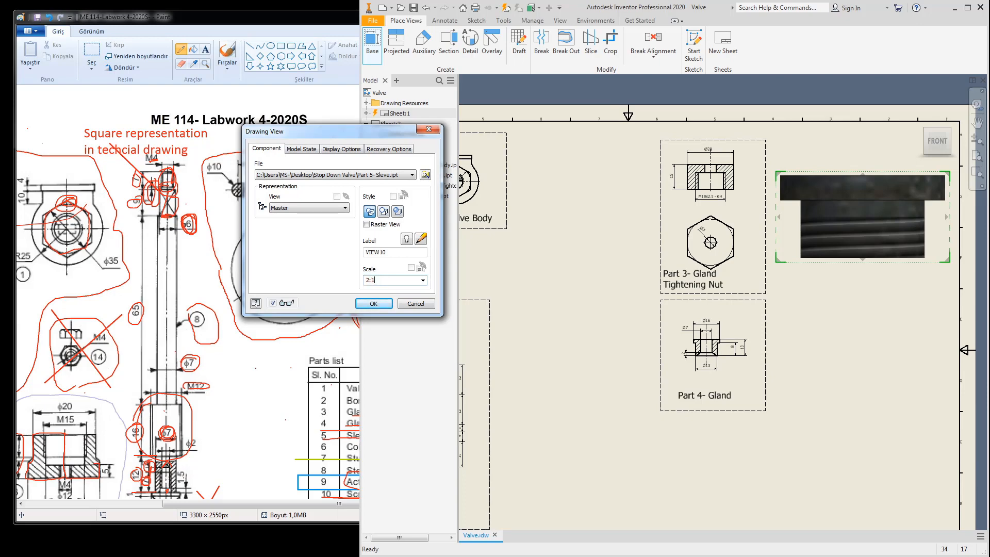
pyautogui.press('Return')
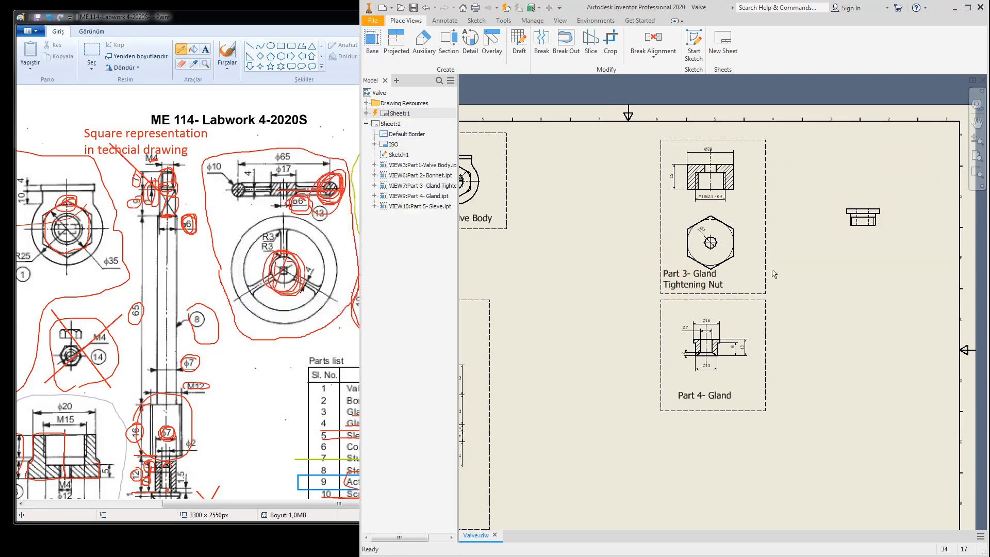
pyautogui.doubleClick(875, 236)
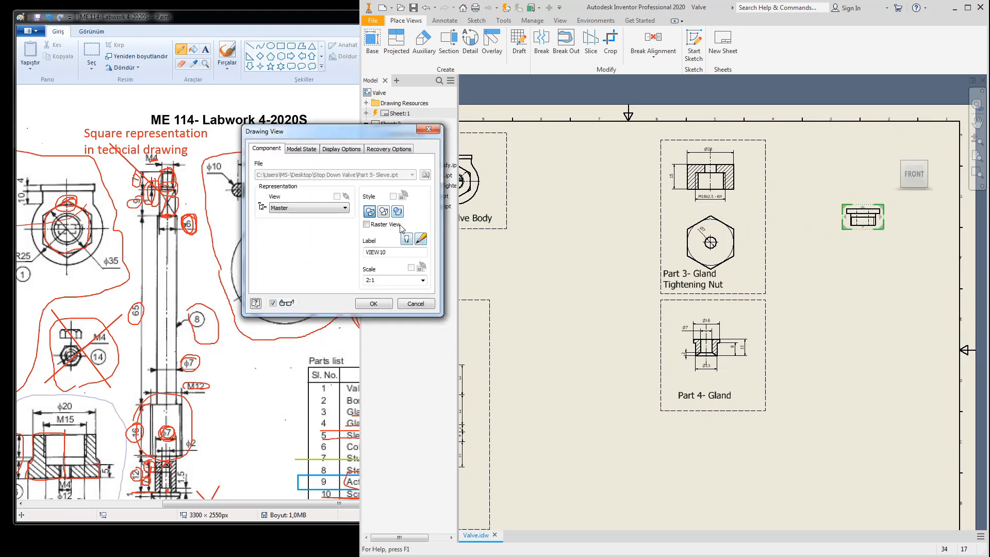
pyautogui.doubleClick(378, 280)
pyautogui.press('Return')
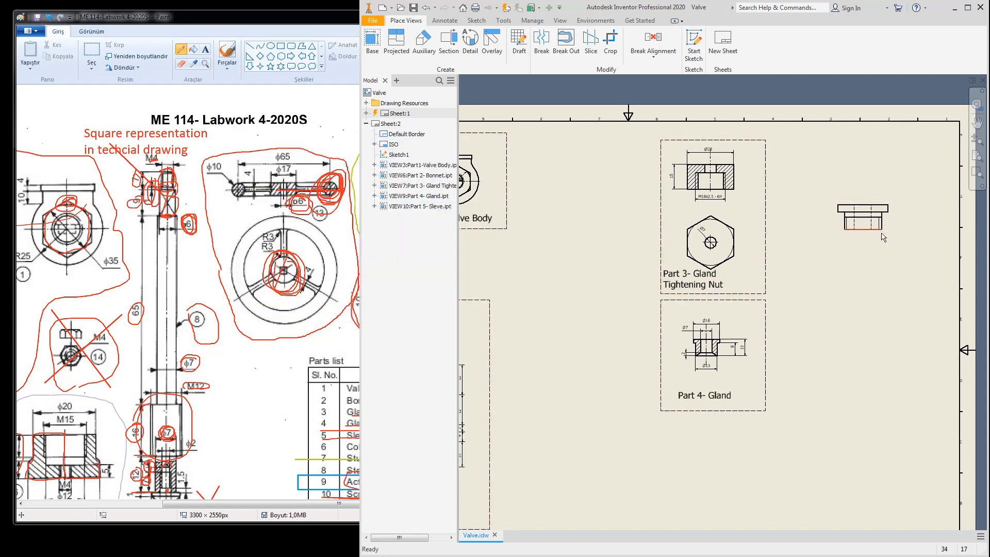
# Step: Sketch a rectangular boundary around the sleeve view
pyautogui.click(480, 21)
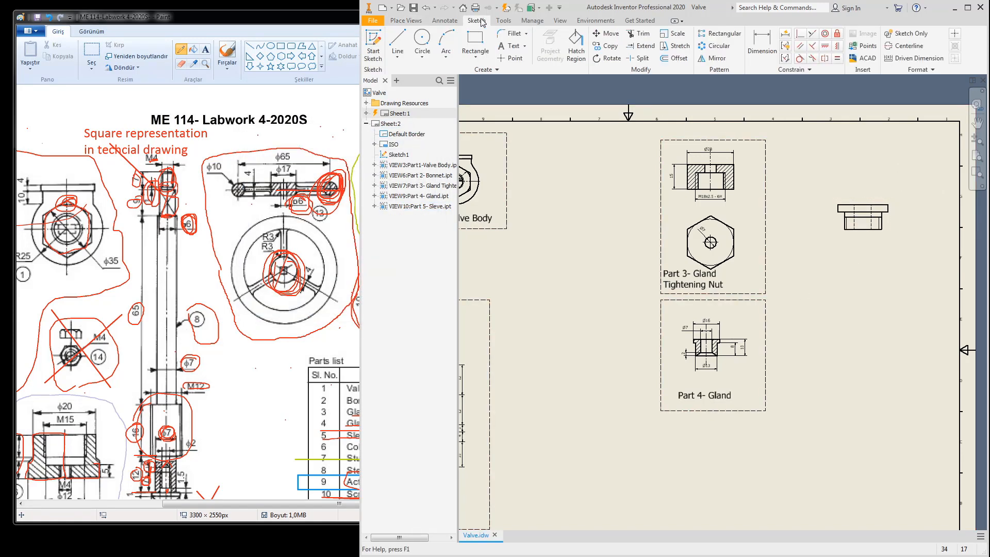
pyautogui.click(373, 46)
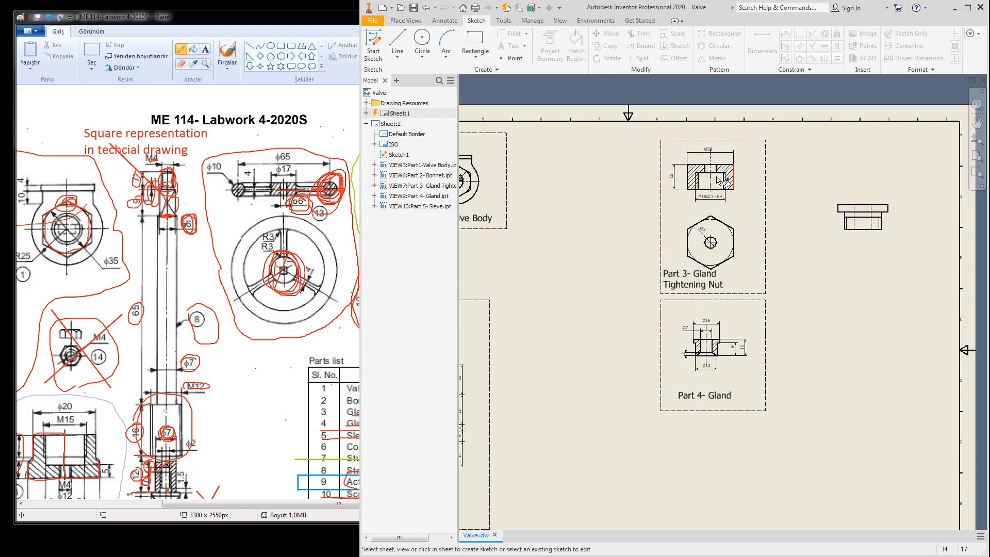
pyautogui.click(860, 204)
pyautogui.click(474, 44)
pyautogui.click(815, 181)
pyautogui.click(912, 255)
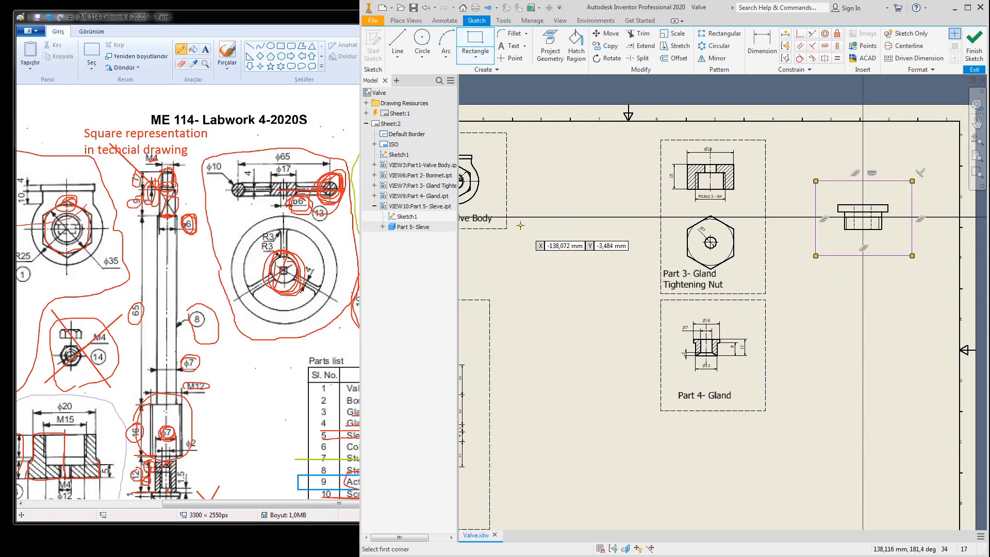
pyautogui.click(975, 44)
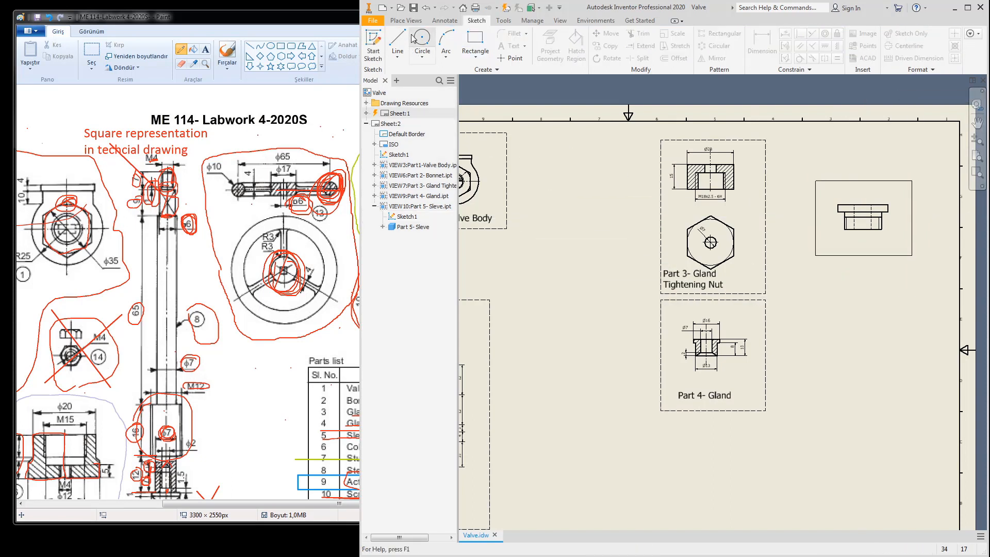
# Step: Break out the sleeve view inside the boundary, with the depth at the sleeve's centre
pyautogui.click(397, 42)
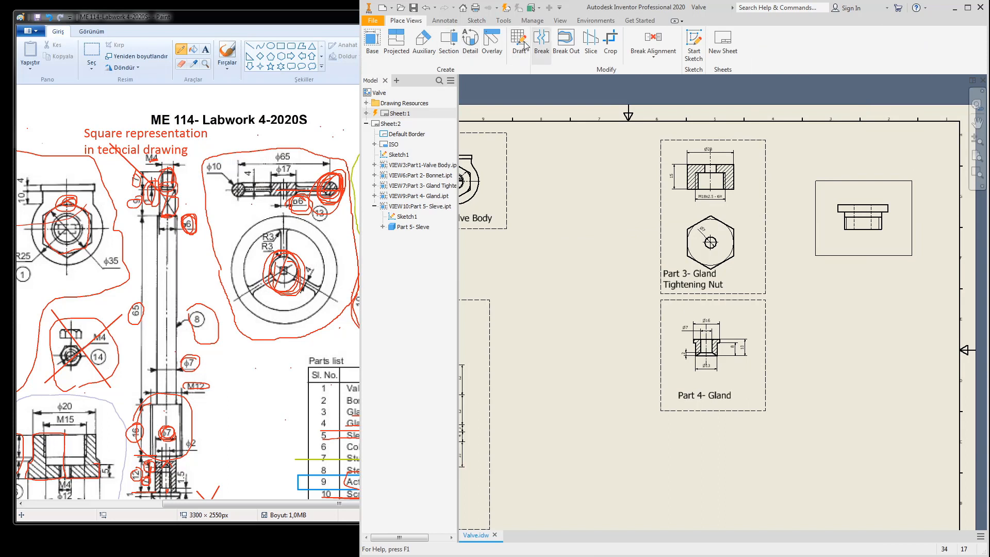
pyautogui.click(864, 203)
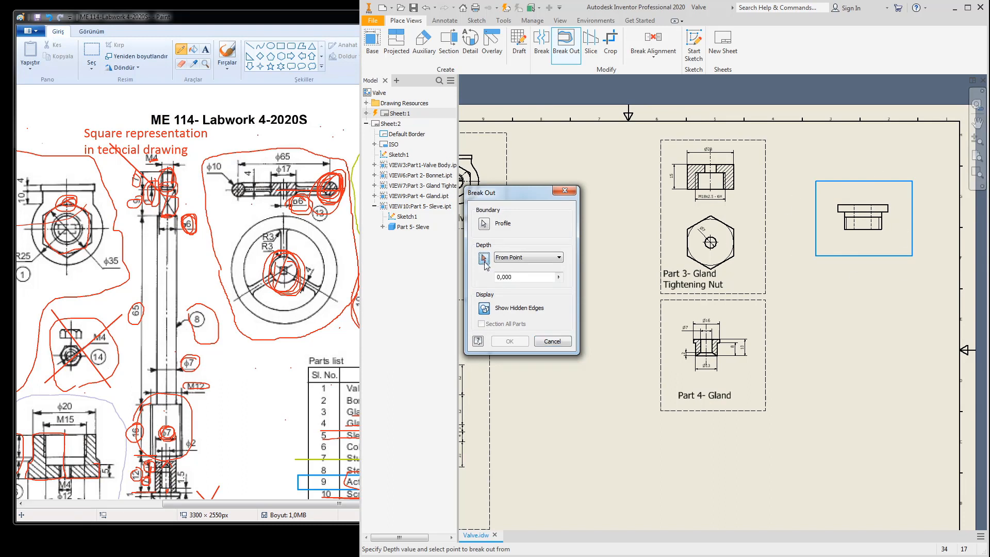
pyautogui.click(863, 229)
pyautogui.press('Return')
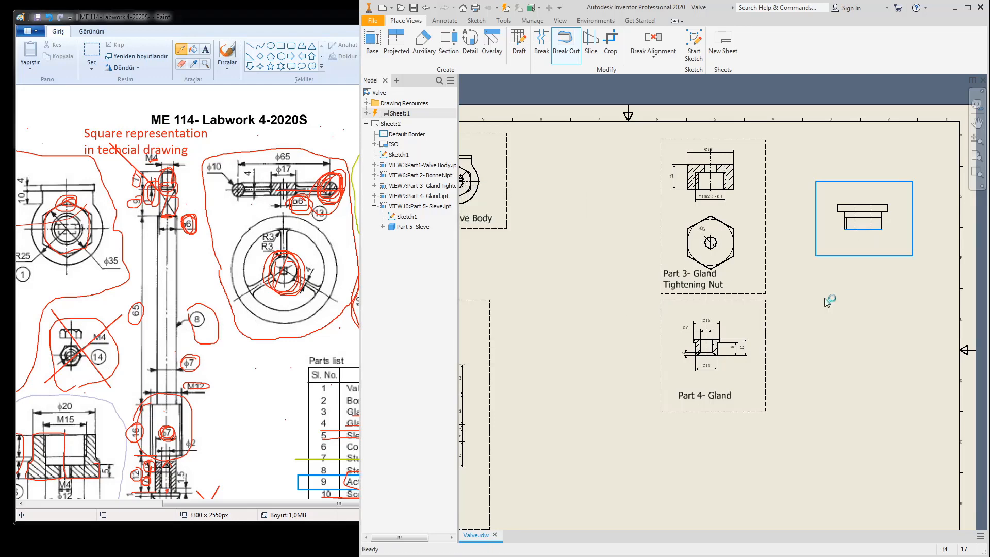
pyautogui.scroll(3, 888, 220)
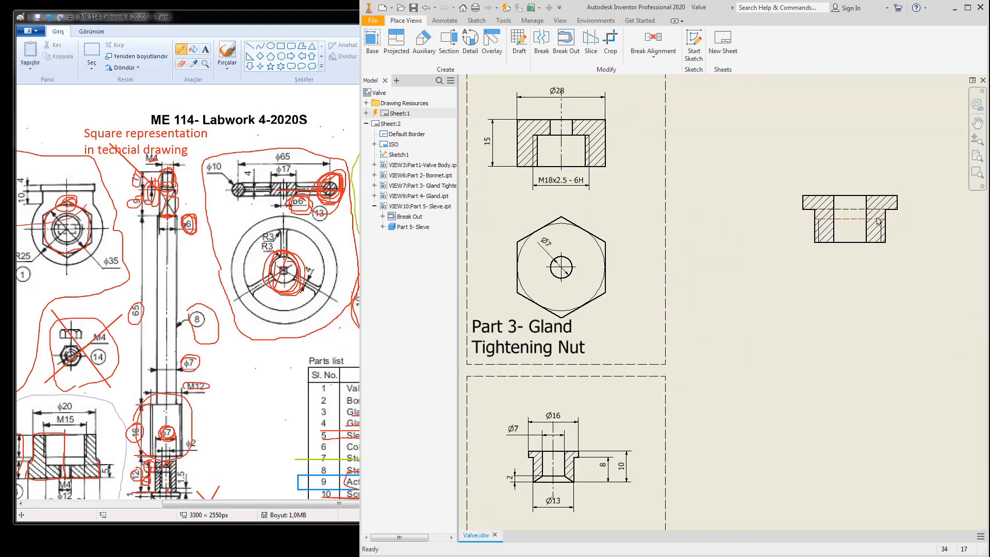
# Step: Switch the sleeve view's display style to Hidden Line Removed
pyautogui.doubleClick(839, 247)
pyautogui.click(383, 211)
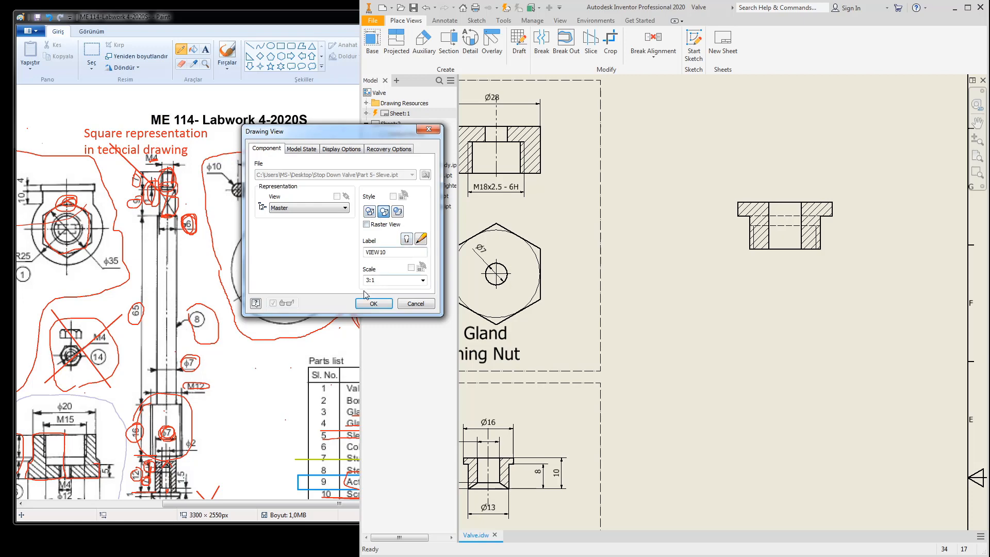
pyautogui.click(374, 304)
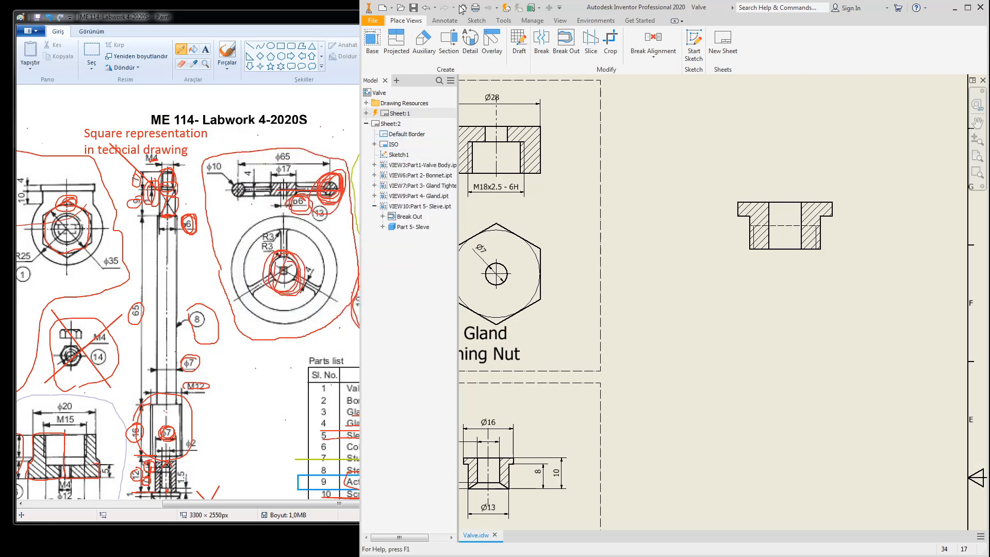
pyautogui.click(445, 21)
# Step: Retrieve the sleeve's model dimensions, reposition the 5 and Ø20 dimensions, and delete Ø15
pyautogui.click(755, 46)
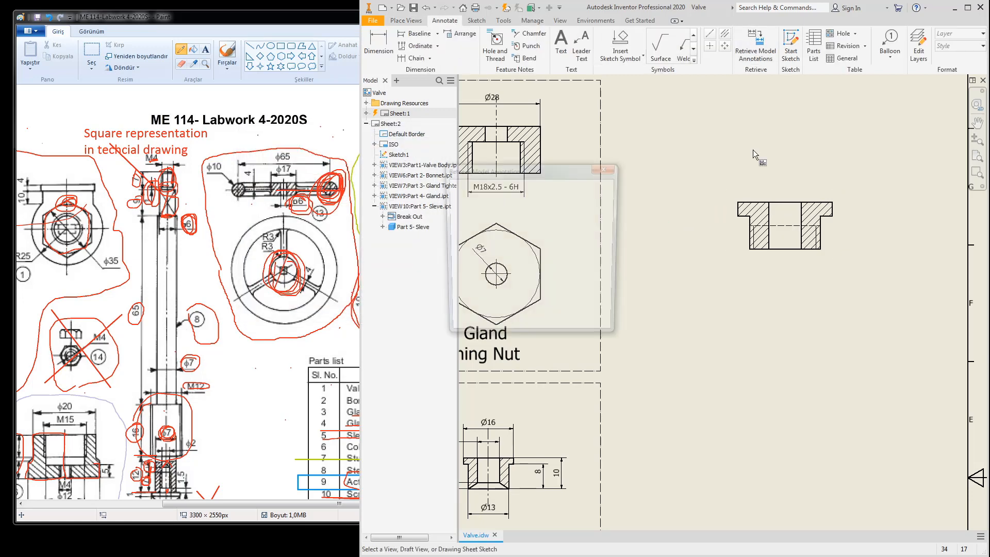
pyautogui.click(750, 227)
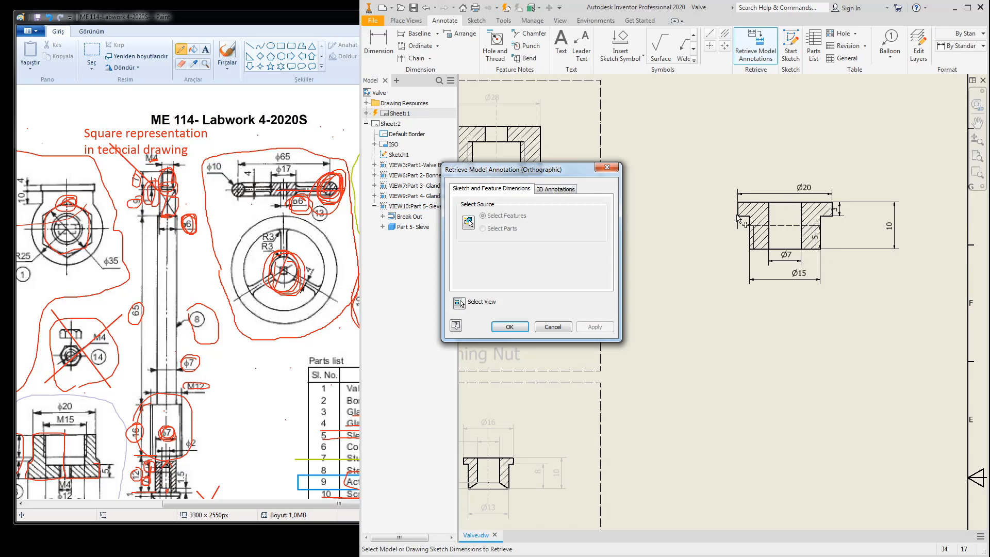
pyautogui.click(509, 328)
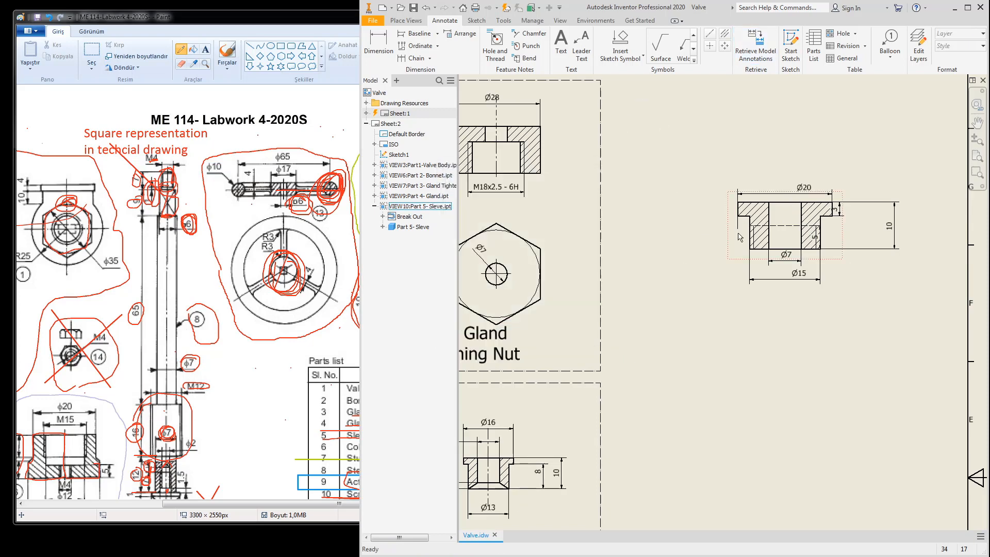
pyautogui.scroll(3, 820, 273)
pyautogui.scroll(-4, 811, 258)
pyautogui.scroll(1, 799, 265)
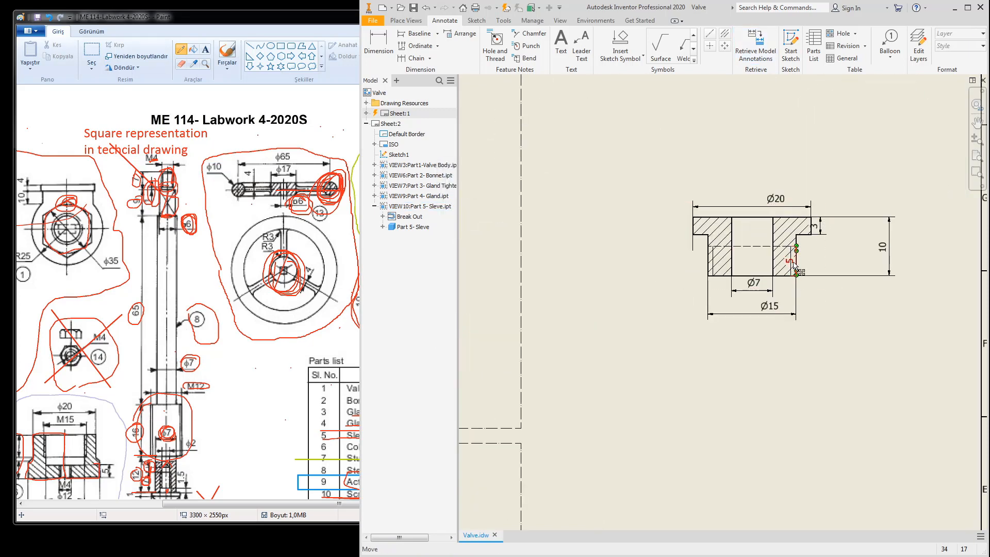
pyautogui.moveTo(795, 265); pyautogui.dragTo(673, 258)
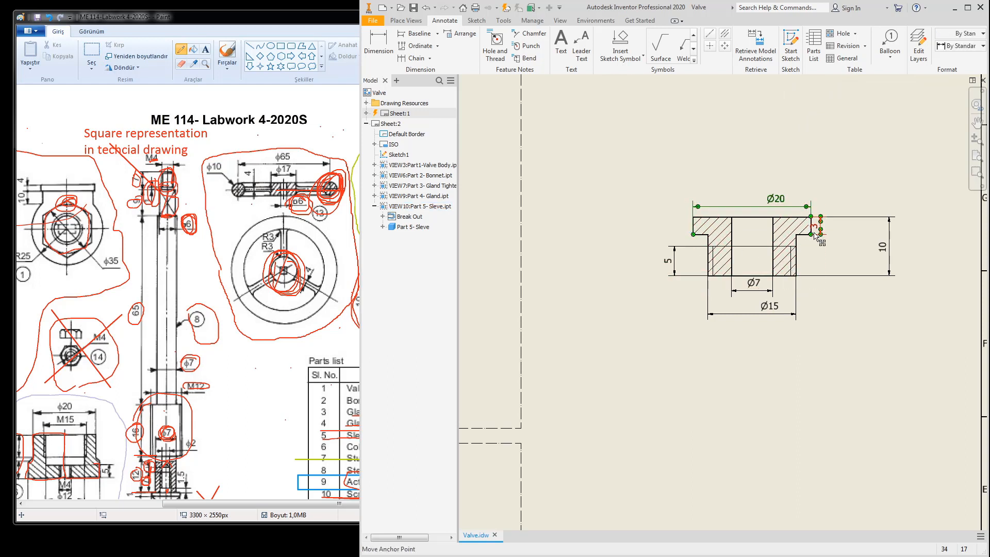
pyautogui.moveTo(782, 207); pyautogui.dragTo(769, 203)
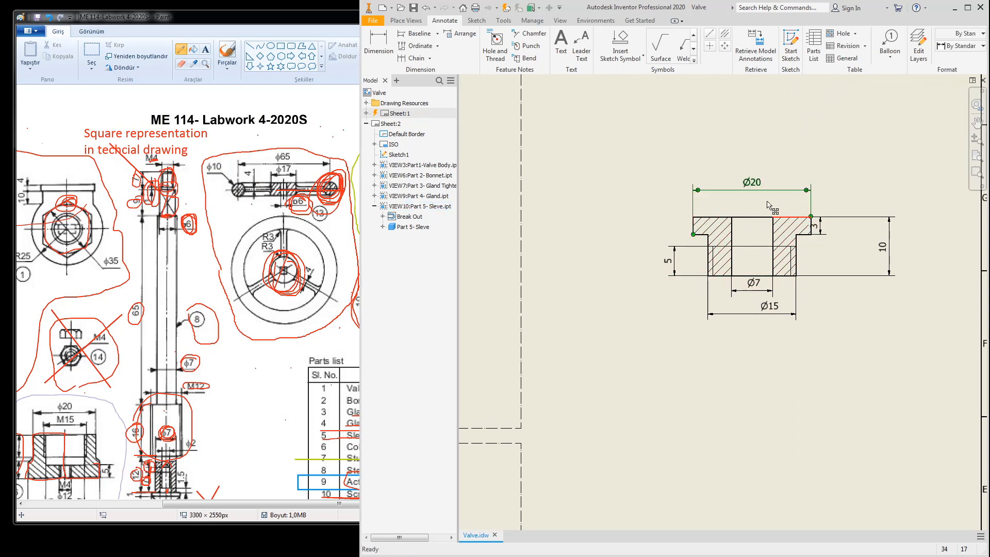
pyautogui.click(820, 230)
pyautogui.click(777, 305)
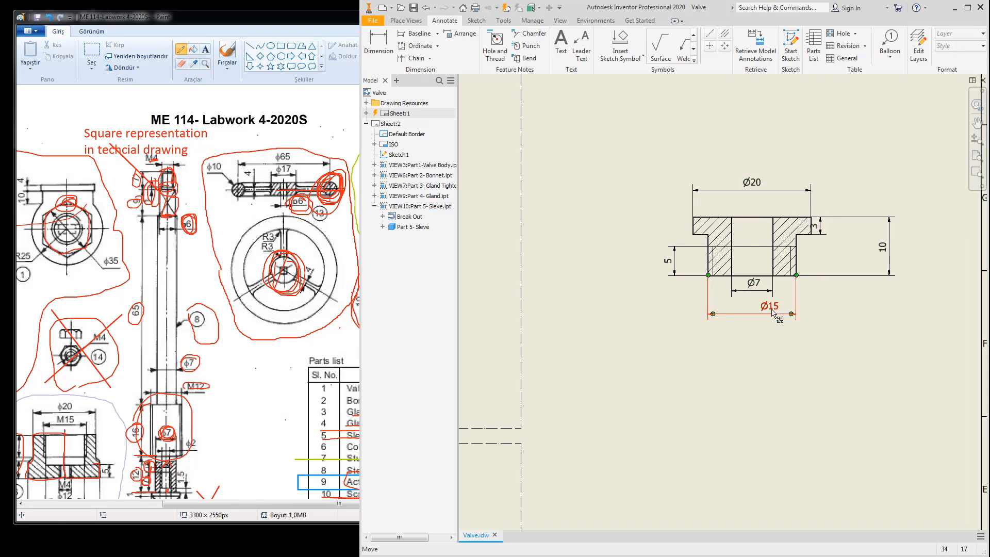
pyautogui.press('Delete')
# Step: Add an M15x1.5 - 6g thread note below the sleeve
pyautogui.click(495, 44)
pyautogui.click(789, 262)
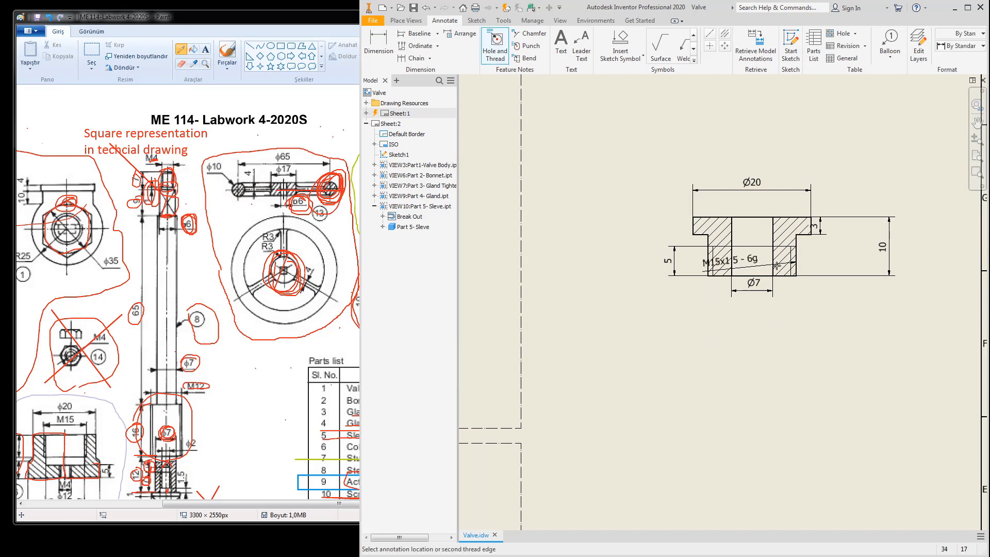
pyautogui.click(709, 262)
pyautogui.click(763, 319)
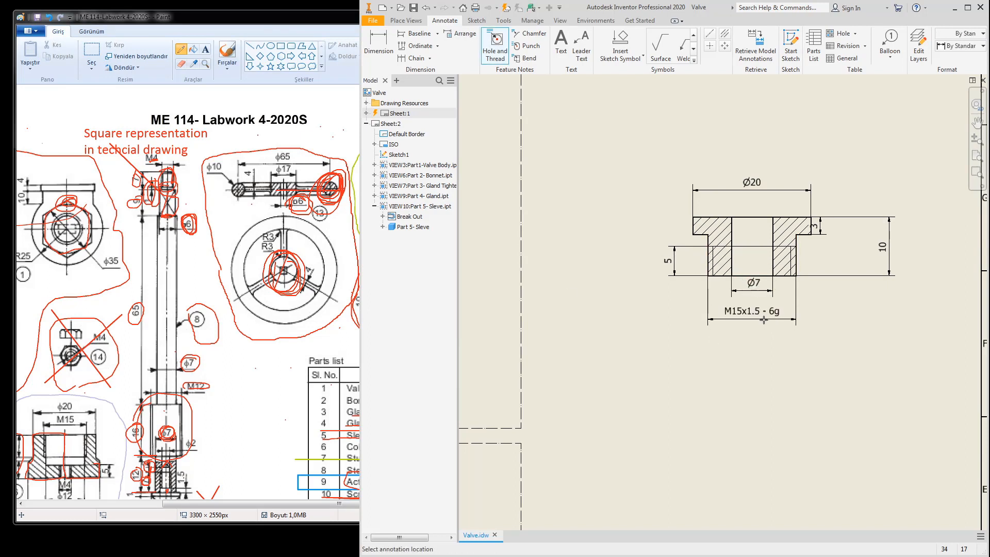
pyautogui.press('Escape')
# Step: Mark the finished sleeve dimensions in the Paint reference and move the sleeve view higher
pyautogui.click(265, 271)
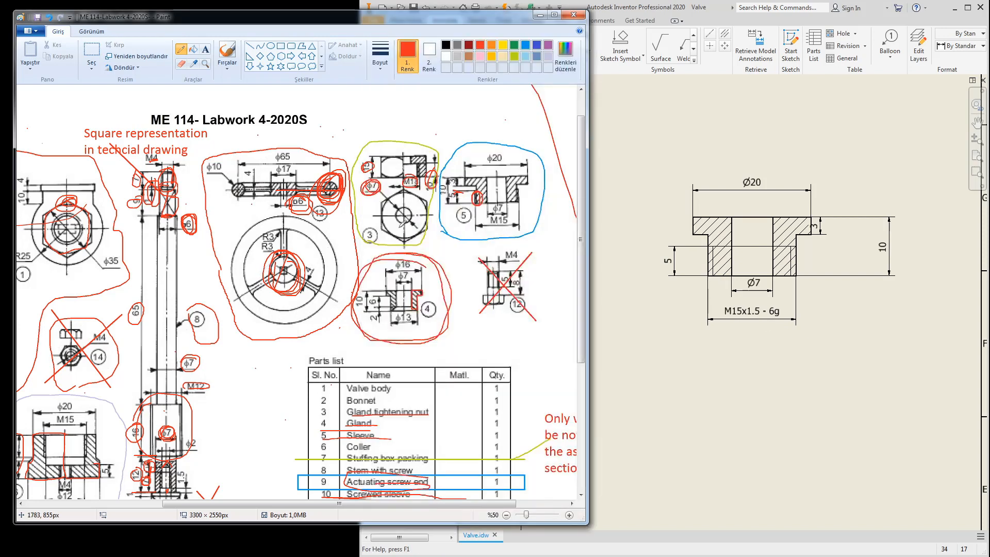
pyautogui.moveTo(515, 210); pyautogui.dragTo(498, 220)
pyautogui.click(897, 324)
pyautogui.press('Escape')
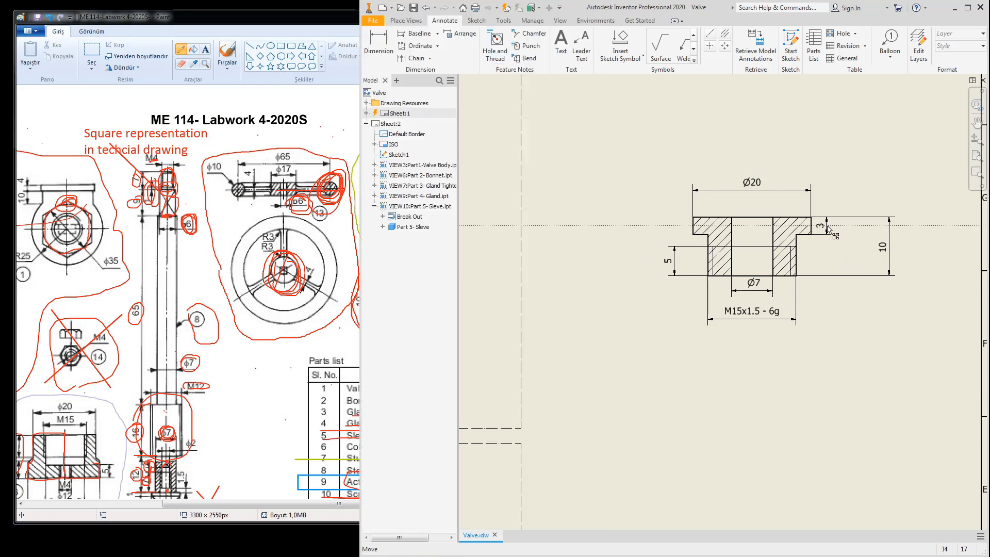
pyautogui.scroll(-5, 825, 278)
pyautogui.scroll(3, 828, 288)
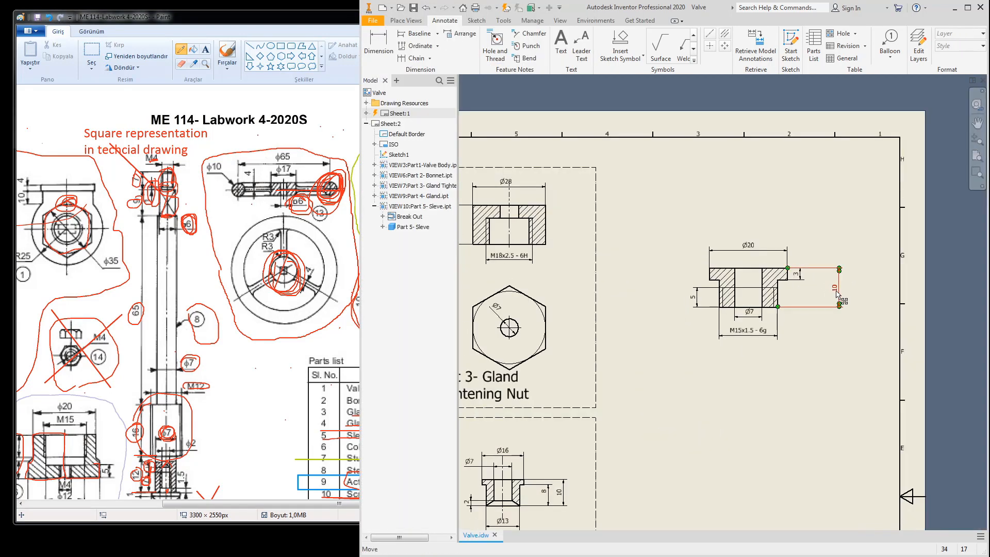
pyautogui.moveTo(751, 263); pyautogui.dragTo(741, 206)
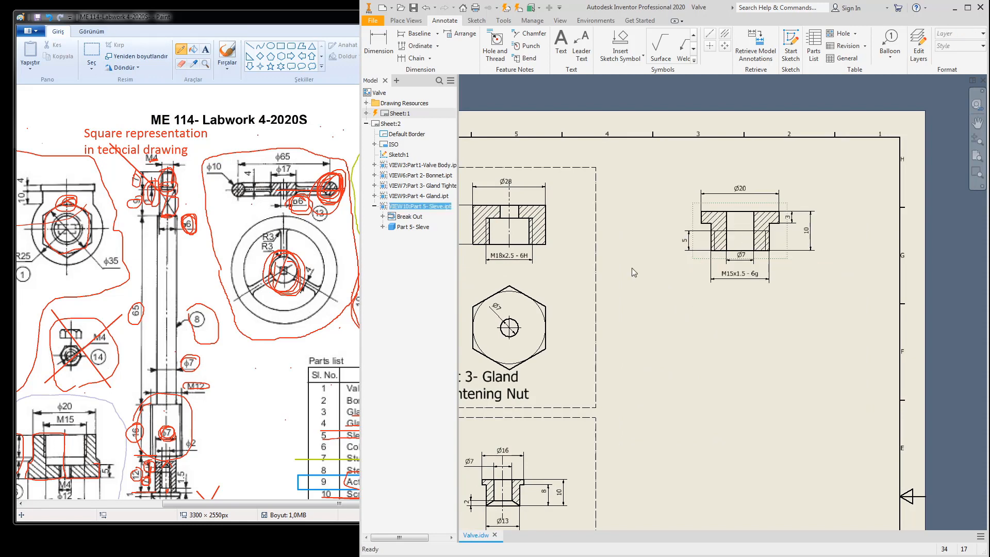
# Step: Draw a dashed rectangular frame around the sleeve view in the sheet sketch
pyautogui.doubleClick(598, 292)
pyautogui.click(475, 44)
pyautogui.click(625, 167)
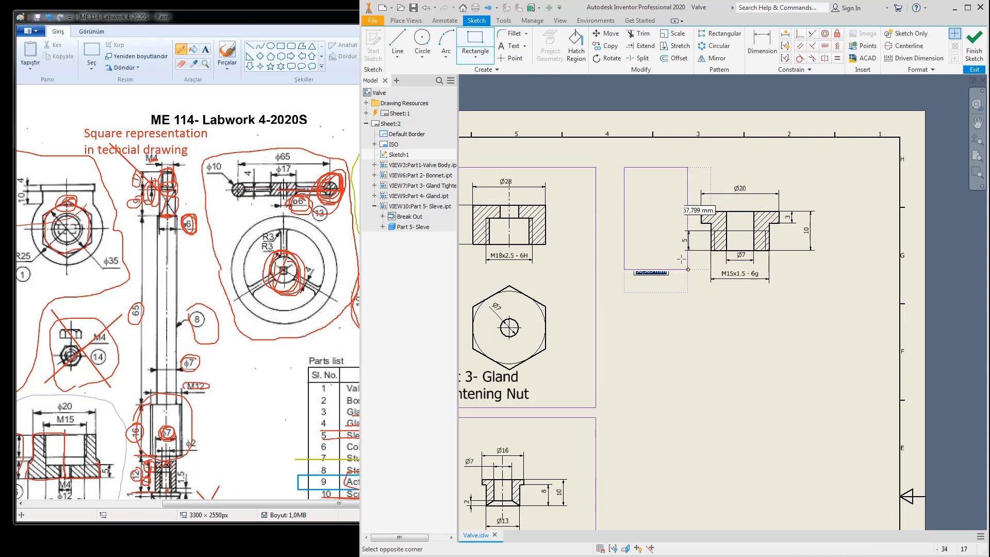
pyautogui.click(855, 354)
pyautogui.click(975, 42)
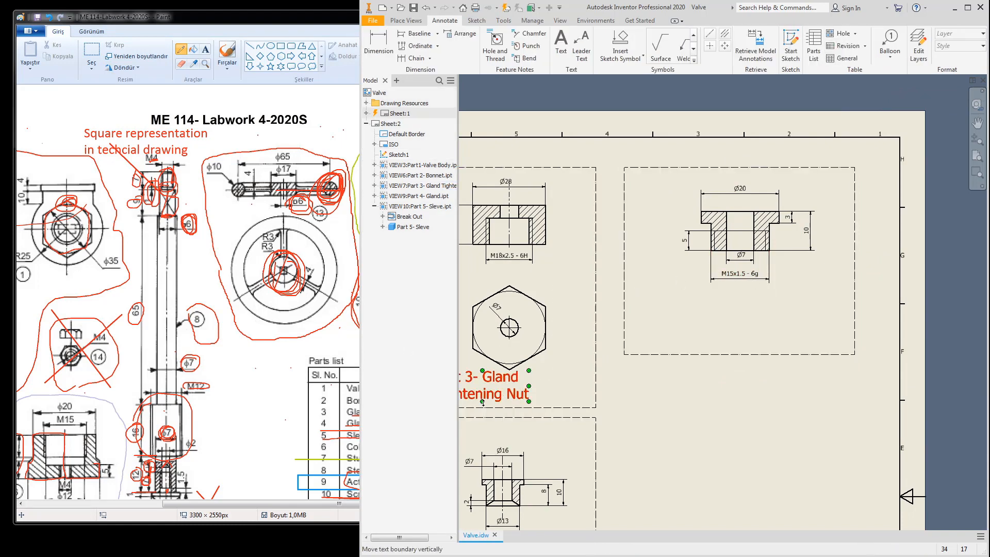
# Step: Paste the copied part label inside the sleeve's frame and delete the duplicate
pyautogui.hotkey('ctrl', 'v')
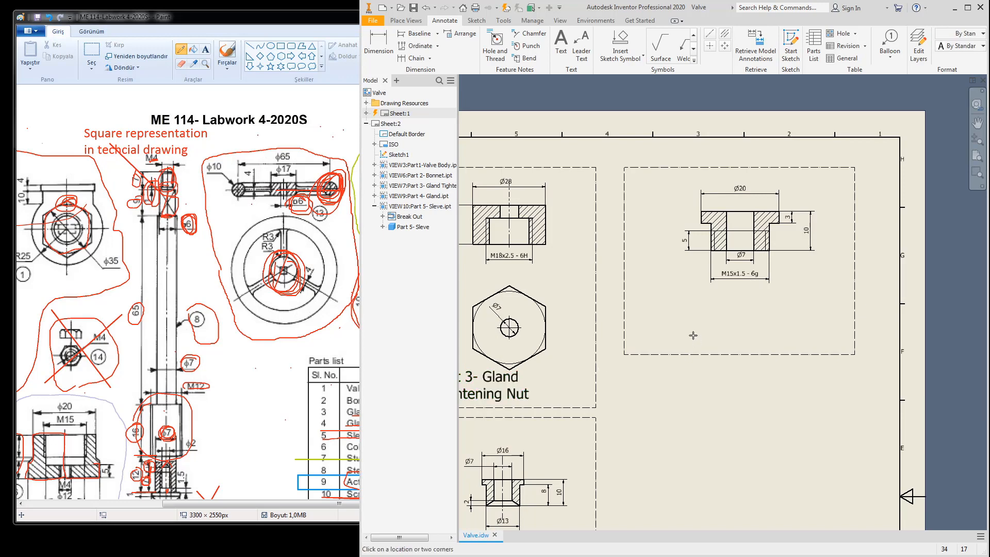
pyautogui.click(649, 341)
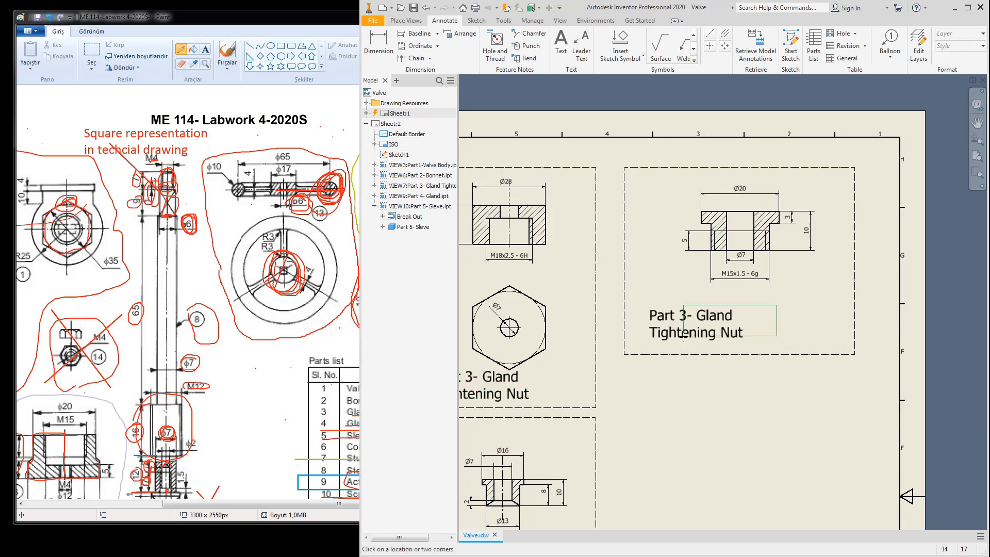
pyautogui.click(236, 381)
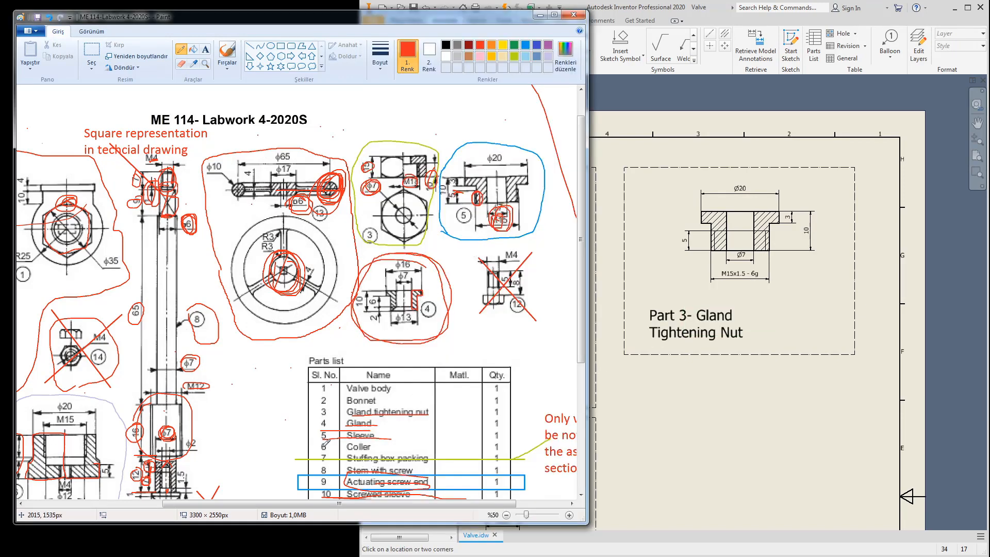
pyautogui.click(662, 313)
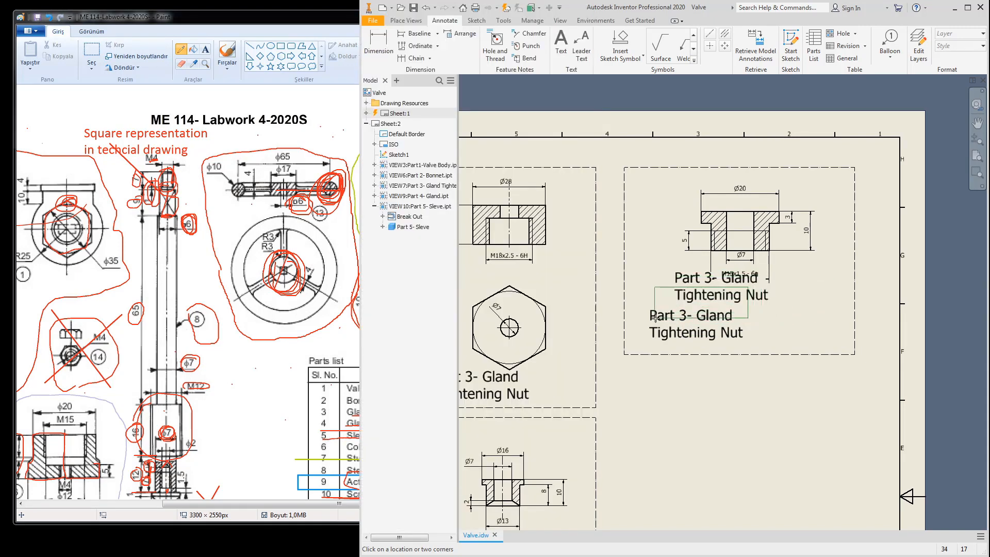
pyautogui.press('Delete')
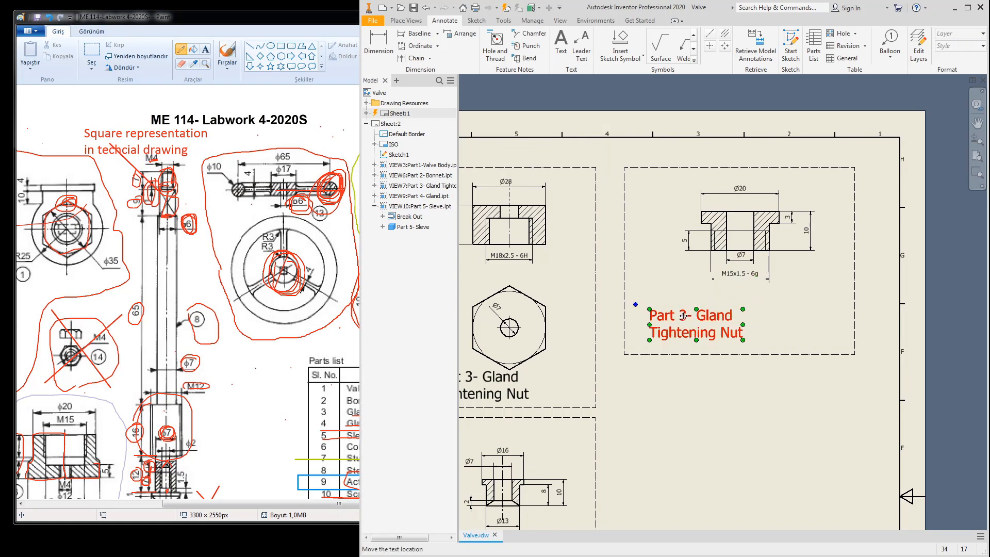
# Step: Edit the label text to read 'Part 5- Sleve', removing the Tightening Nut line
pyautogui.doubleClick(682, 319)
pyautogui.doubleClick(207, 236)
pyautogui.click(208, 235)
pyautogui.press('BackSpace')
pyautogui.write('5- Glan')
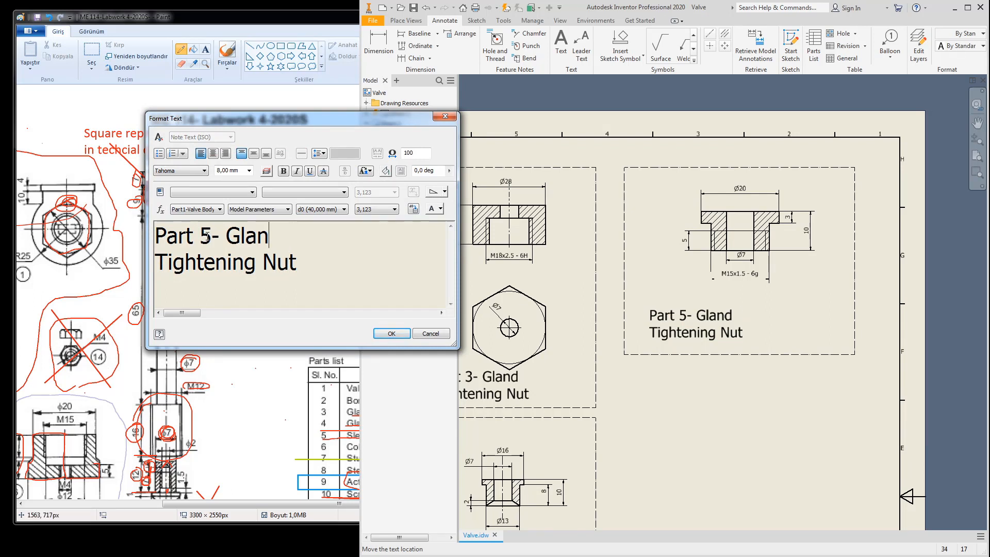
pyautogui.press('BackSpace')
pyautogui.press('BackSpace')
pyautogui.press('BackSpace')
pyautogui.press('BackSpace')
pyautogui.write('Sleve')
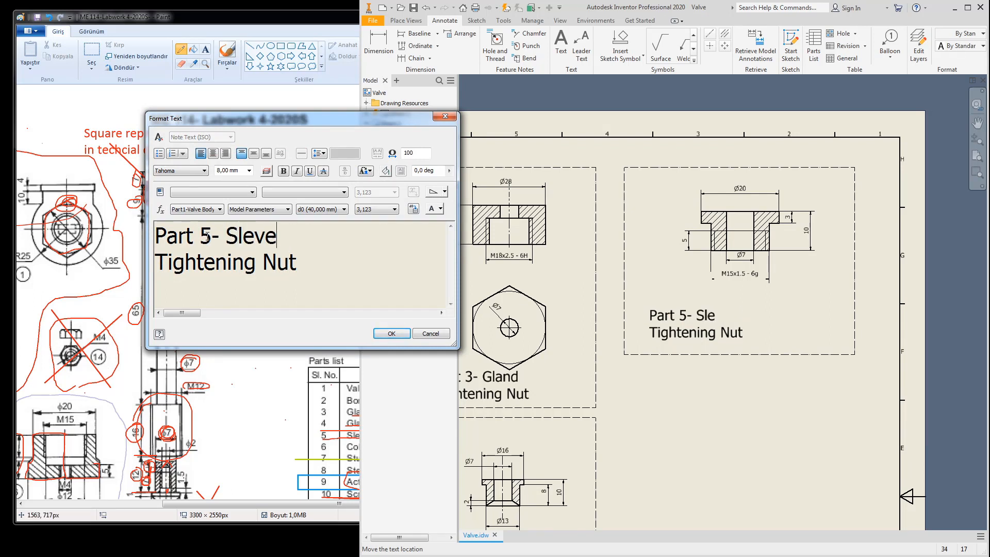
pyautogui.press('Delete')
pyautogui.press('Delete')
pyautogui.press('Delete')
pyautogui.press('Delete')
pyautogui.press('Delete')
pyautogui.press('Delete')
pyautogui.press('Delete')
pyautogui.press('Delete')
pyautogui.press('Delete')
pyautogui.press('Delete')
pyautogui.press('Delete')
pyautogui.press('Delete')
pyautogui.press('Delete')
pyautogui.press('Delete')
pyautogui.press('Delete')
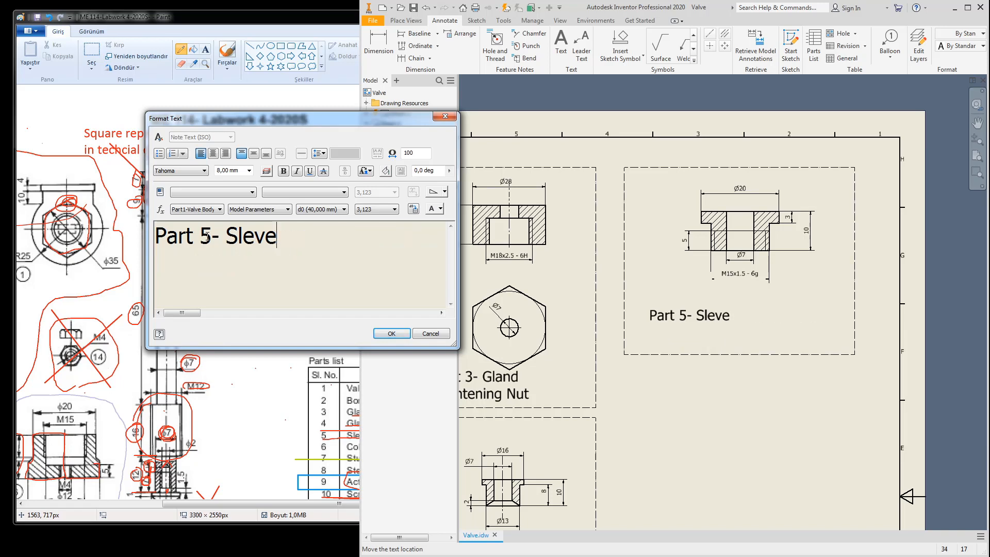
pyautogui.click(386, 333)
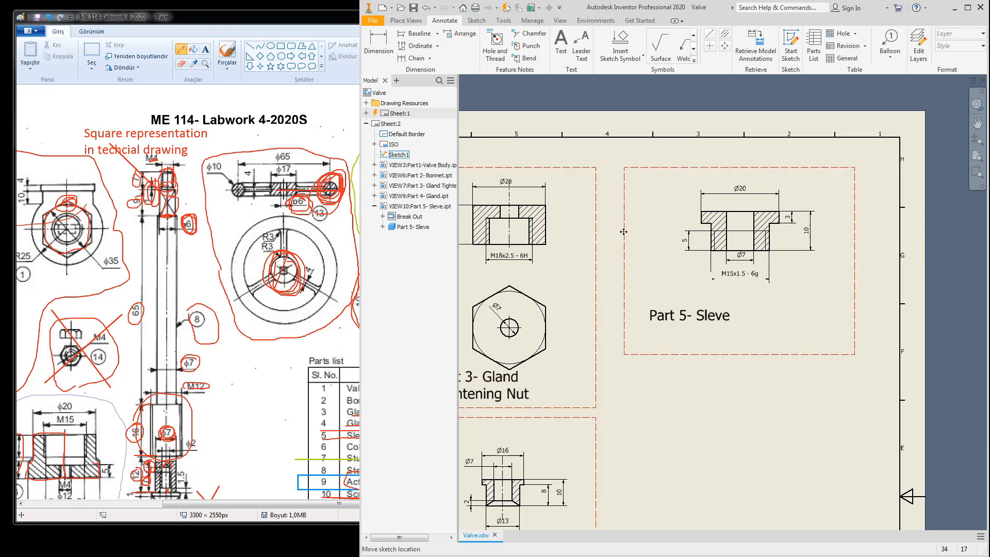
# Step: Mark part 6 in the Paint reference drawing and return to Inventor's Place Views tools
pyautogui.click(402, 23)
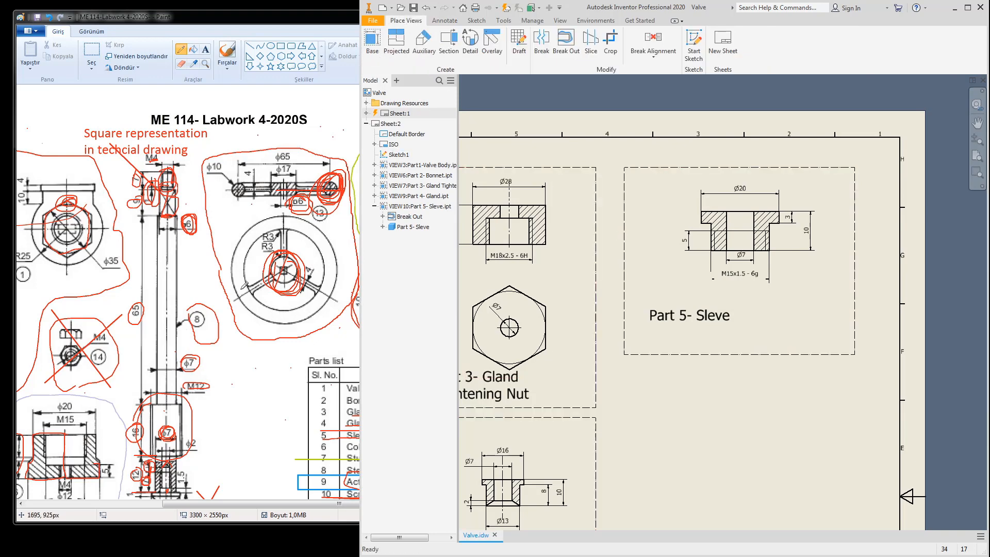
pyautogui.click(232, 300)
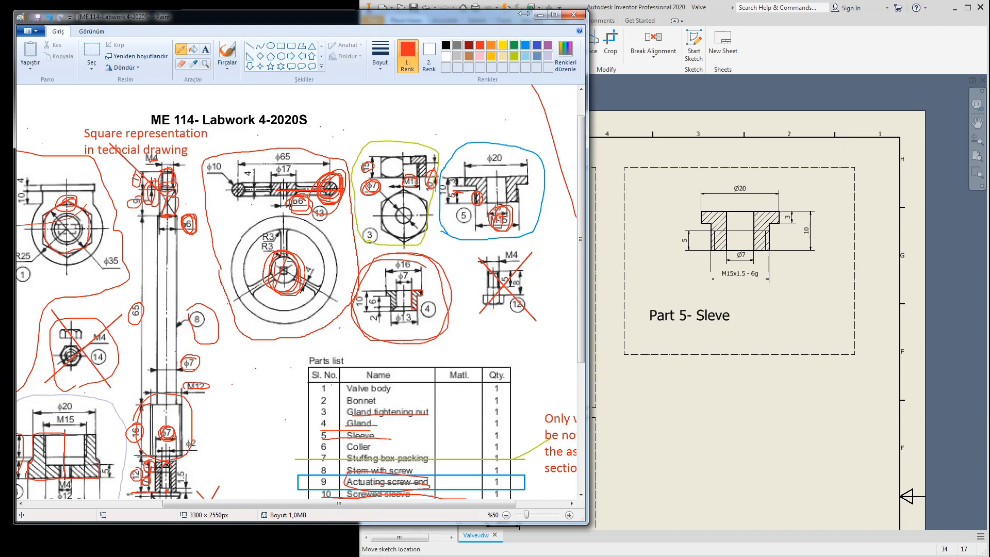
pyautogui.click(807, 48)
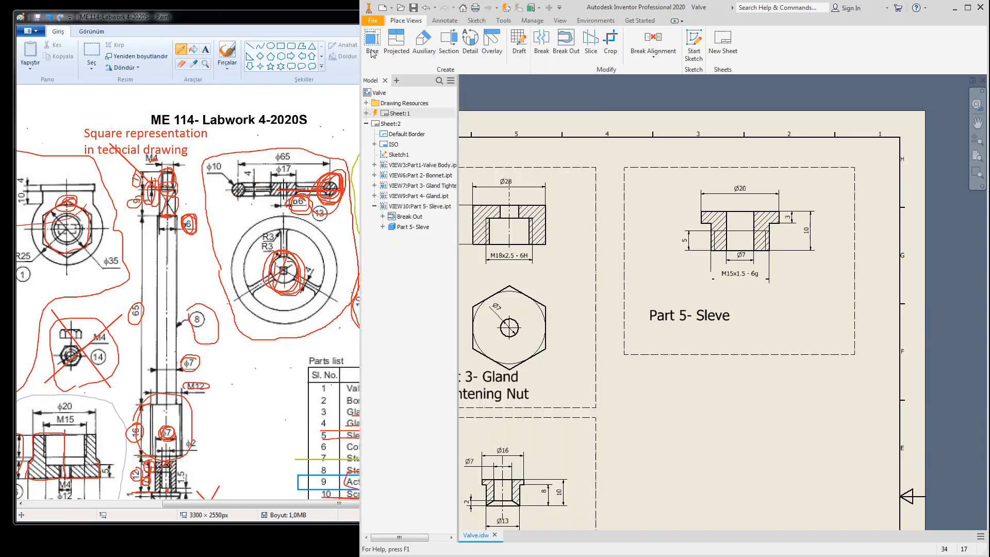
pyautogui.click(203, 505)
pyautogui.moveTo(197, 505); pyautogui.dragTo(148, 505)
pyautogui.moveTo(581, 305); pyautogui.dragTo(581, 363)
pyautogui.moveTo(230, 407)
pyautogui.mouseDown()
pyautogui.moveTo(333, 399)
pyautogui.moveTo(335, 305)
pyautogui.moveTo(207, 323)
pyautogui.mouseUp()
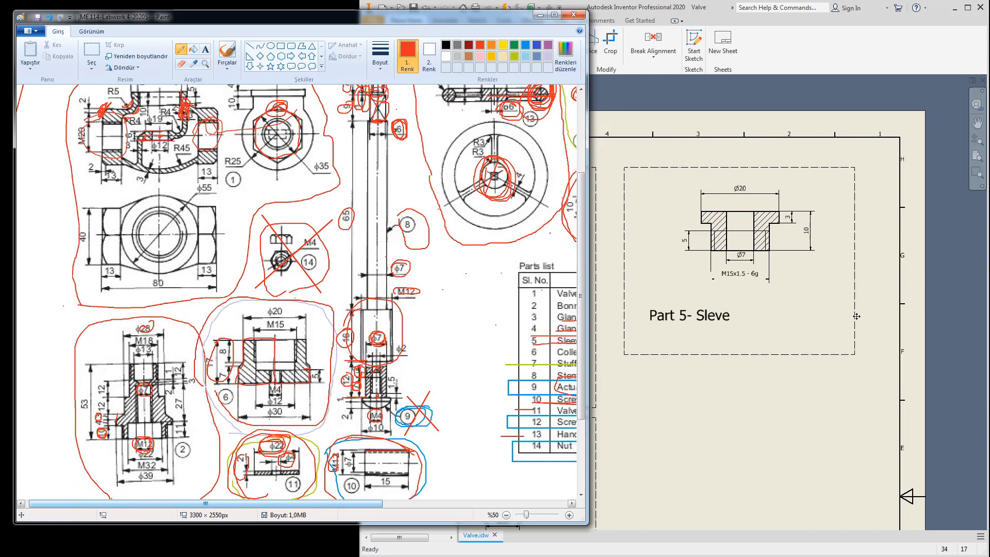
pyautogui.click(690, 415)
pyautogui.scroll(-5, 734, 414)
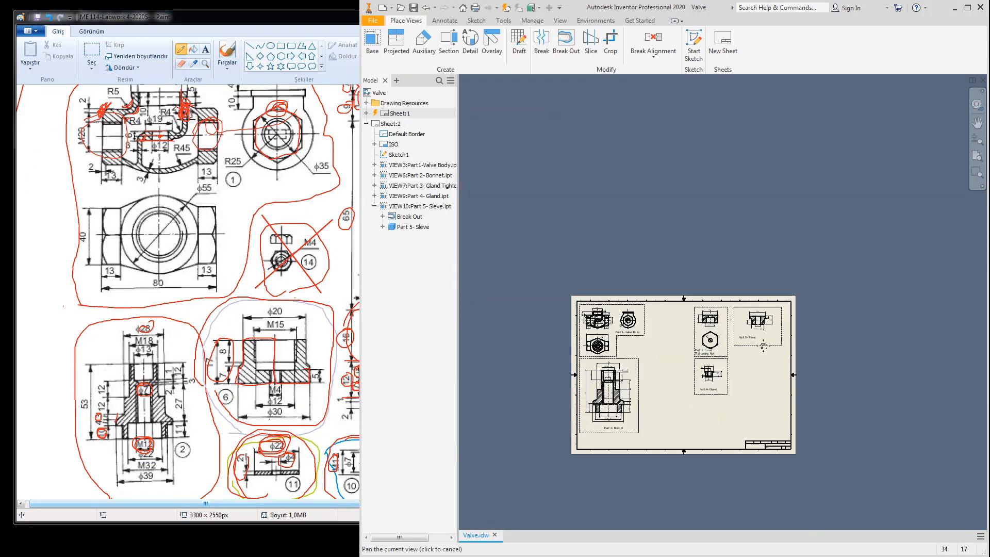
pyautogui.scroll(5, 738, 339)
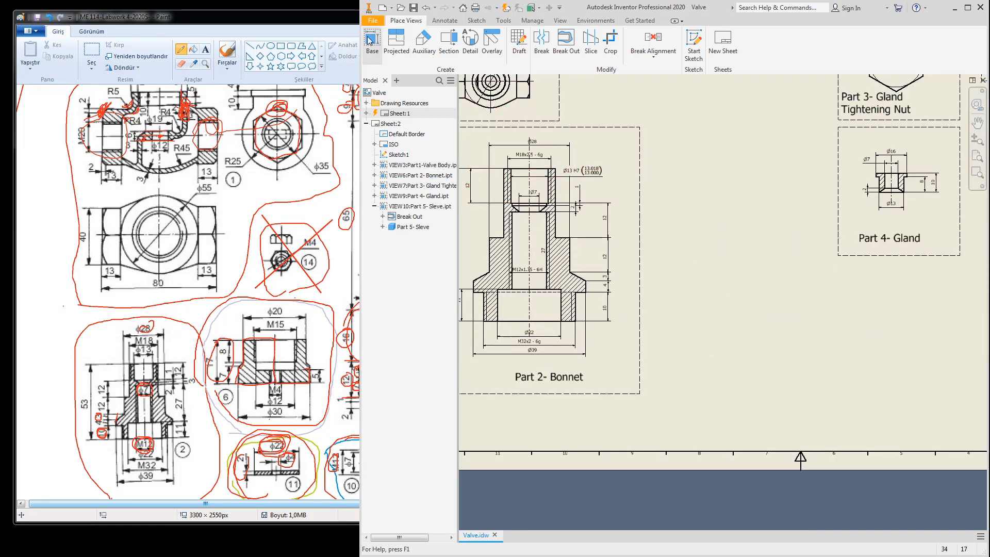
# Step: Place a 3:1 base view of Part 6- Collar.ipt between the Bonnet and Gland views
pyautogui.click(372, 42)
pyautogui.click(425, 175)
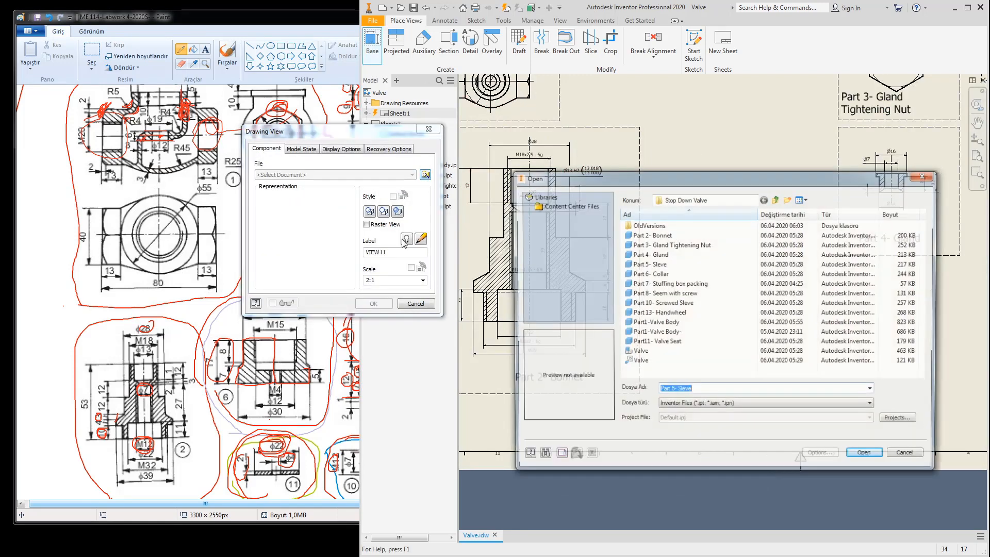
pyautogui.click(649, 273)
pyautogui.click(868, 457)
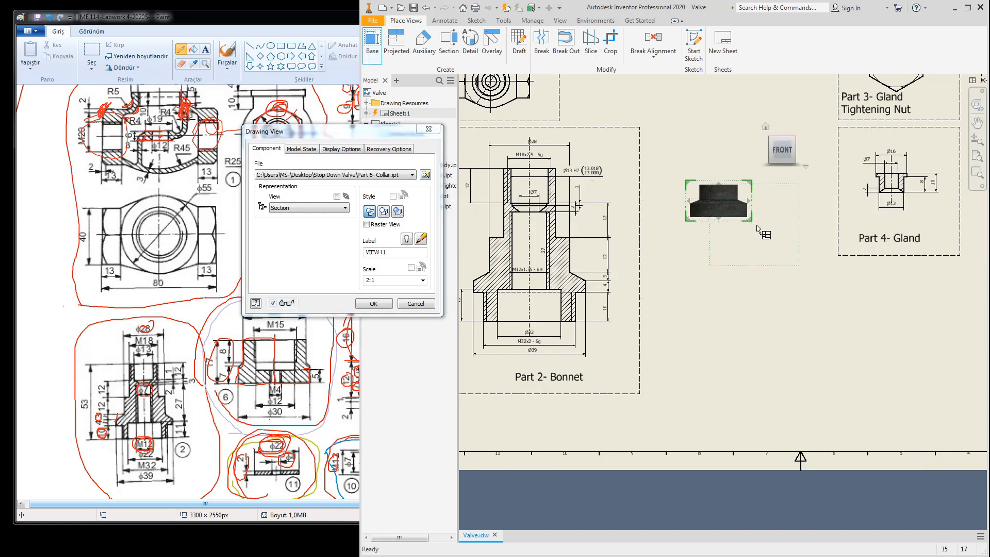
pyautogui.moveTo(751, 226); pyautogui.dragTo(775, 243)
pyautogui.click(374, 304)
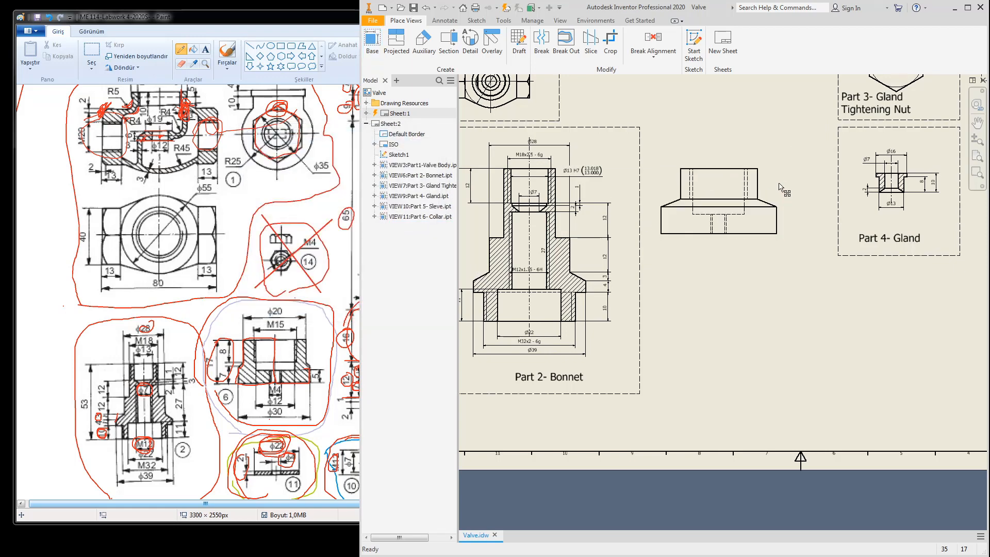
pyautogui.moveTo(774, 171); pyautogui.dragTo(790, 143)
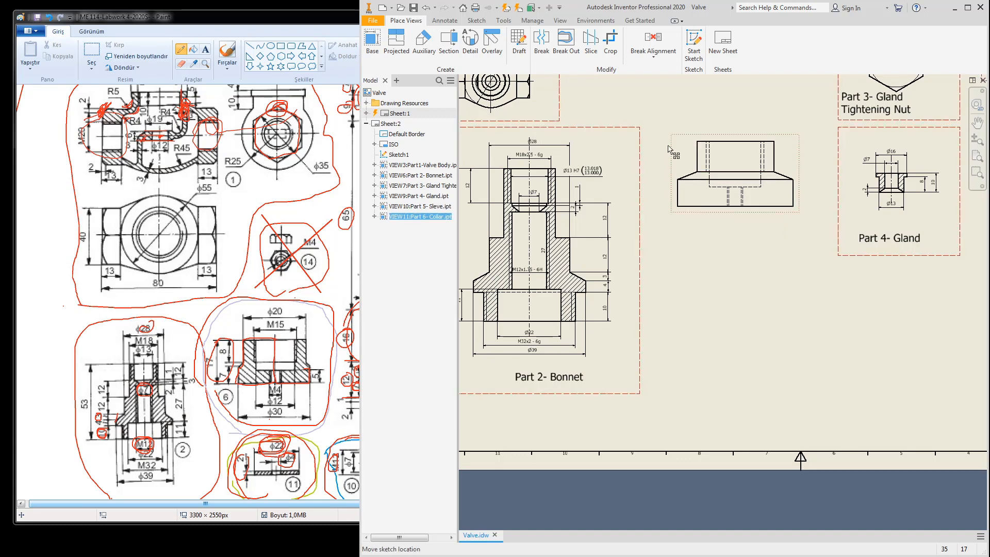
# Step: Sketch a rectangle enclosing the Part 6- Collar view as the break-out boundary
pyautogui.click(470, 20)
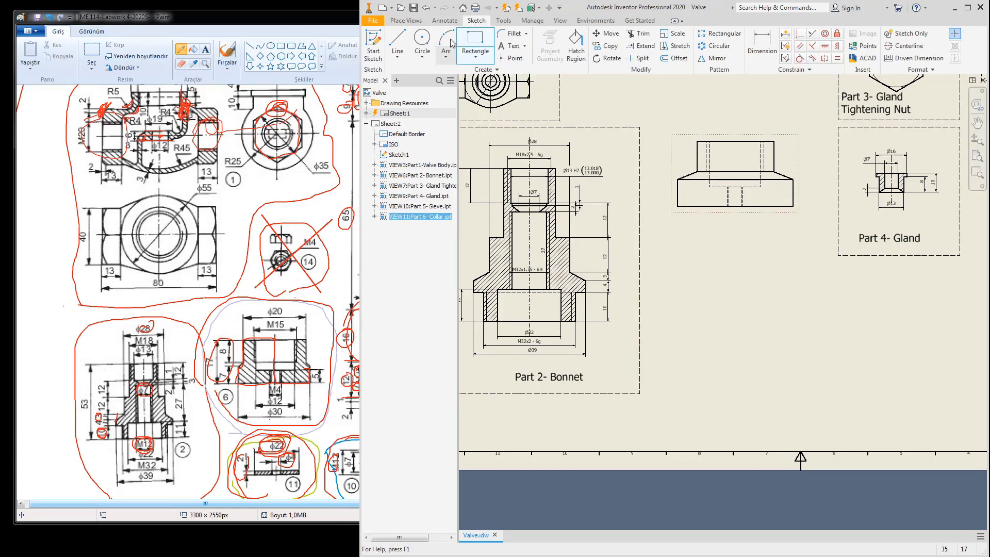
pyautogui.click(373, 46)
pyautogui.click(732, 173)
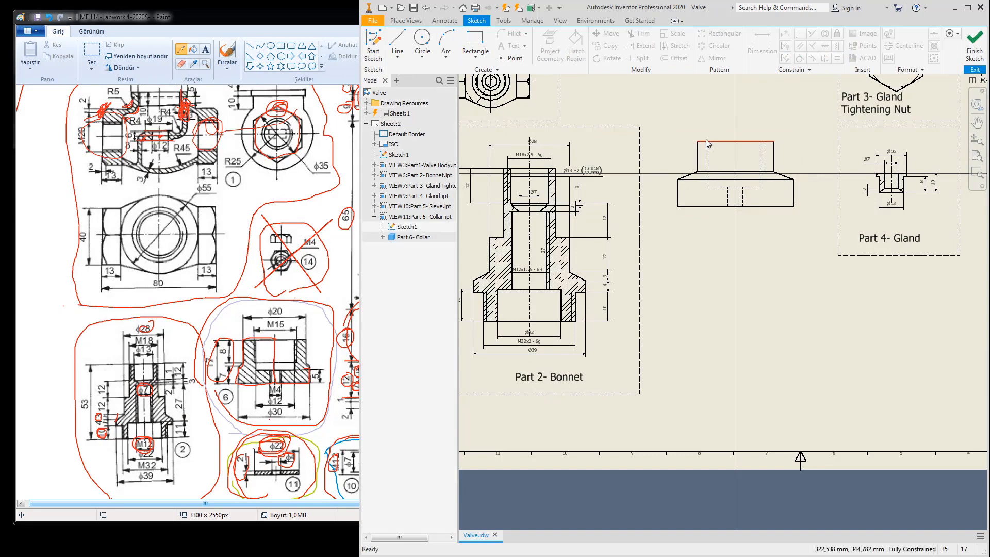
pyautogui.hotkey('ctrl', 'z')
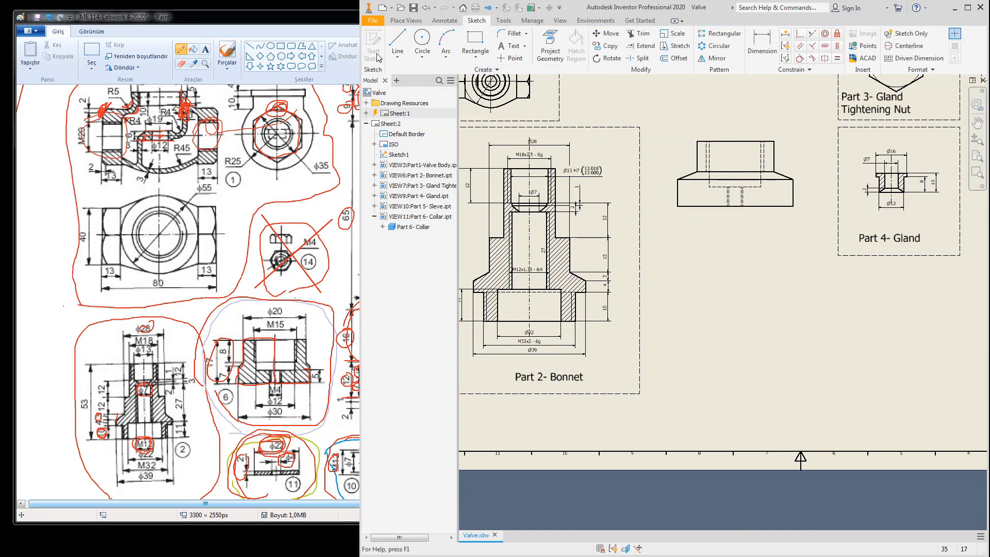
pyautogui.click(372, 46)
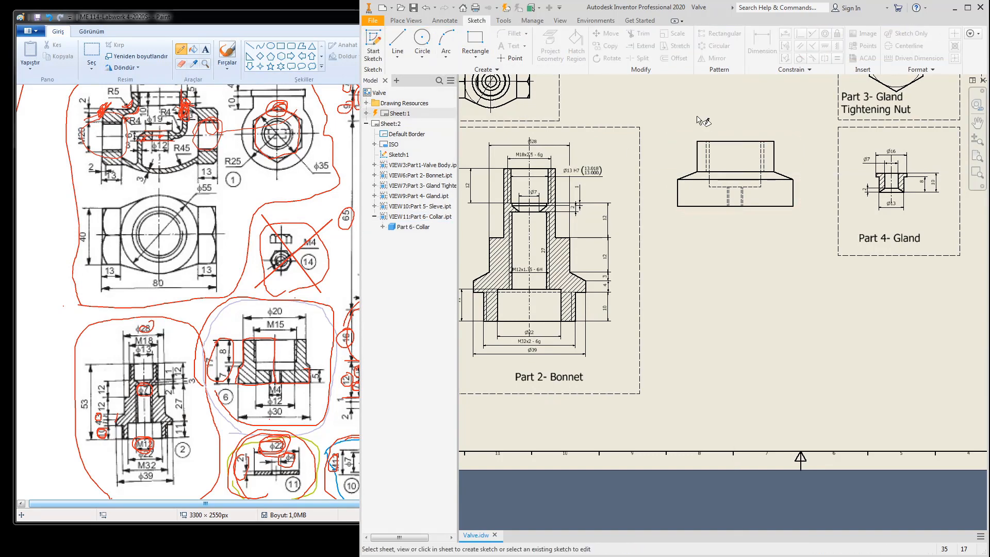
pyautogui.click(684, 137)
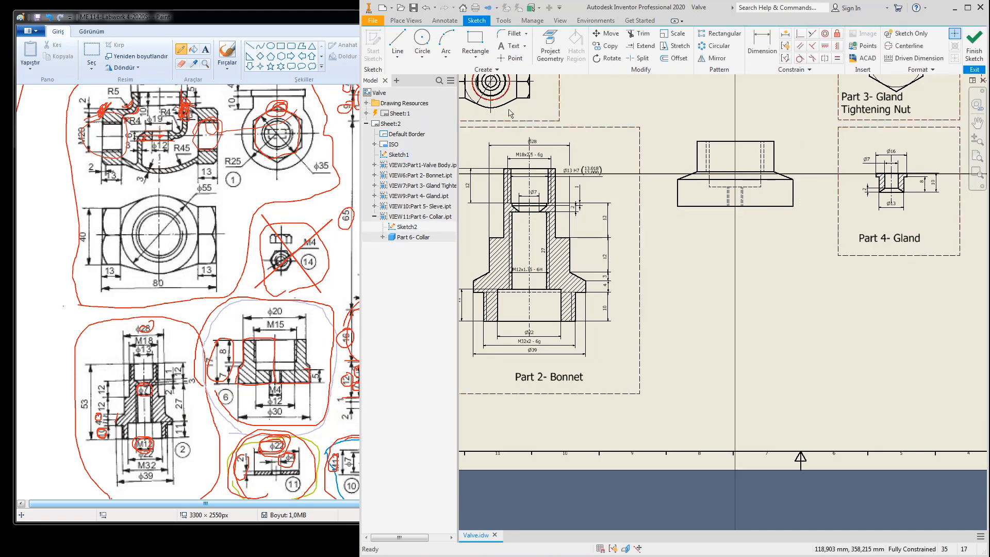
pyautogui.click(657, 123)
pyautogui.click(823, 247)
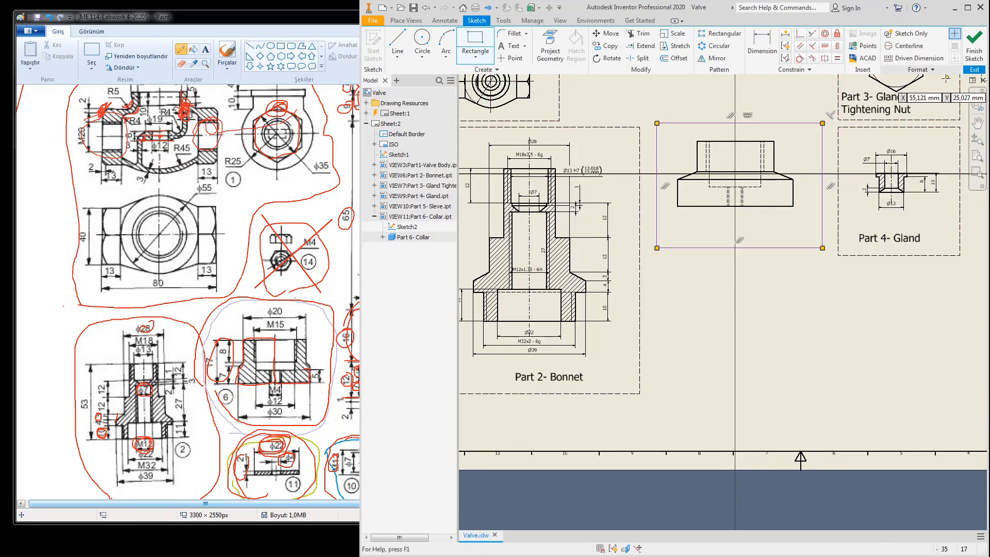
pyautogui.click(974, 52)
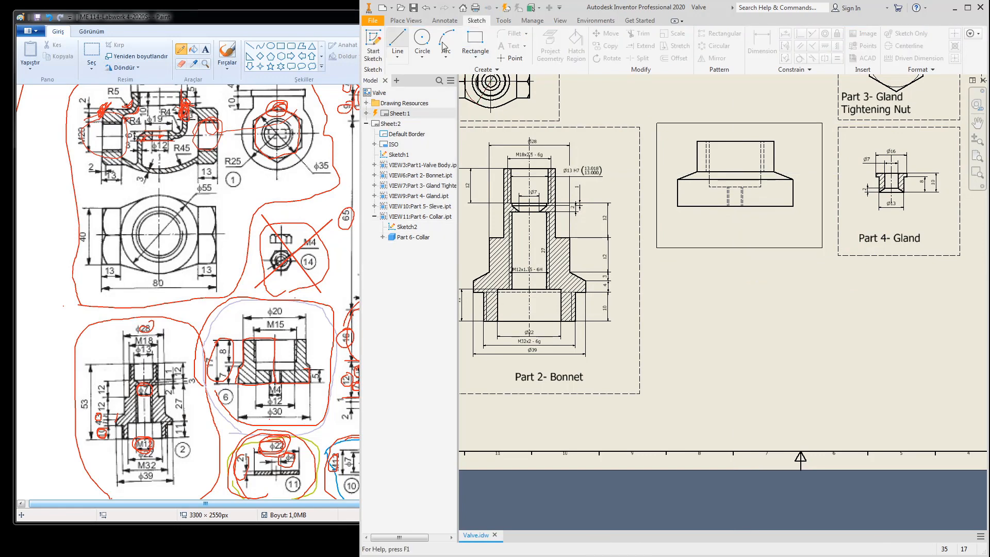
pyautogui.click(406, 20)
pyautogui.click(556, 44)
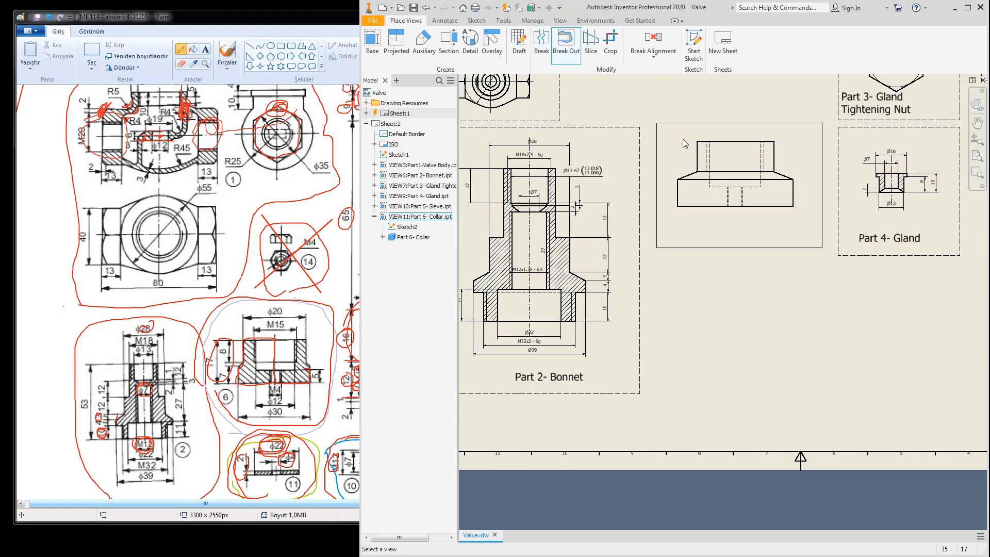
# Step: Break out the Collar view to its bottom edge and set it to Hidden Line Removed
pyautogui.click(686, 143)
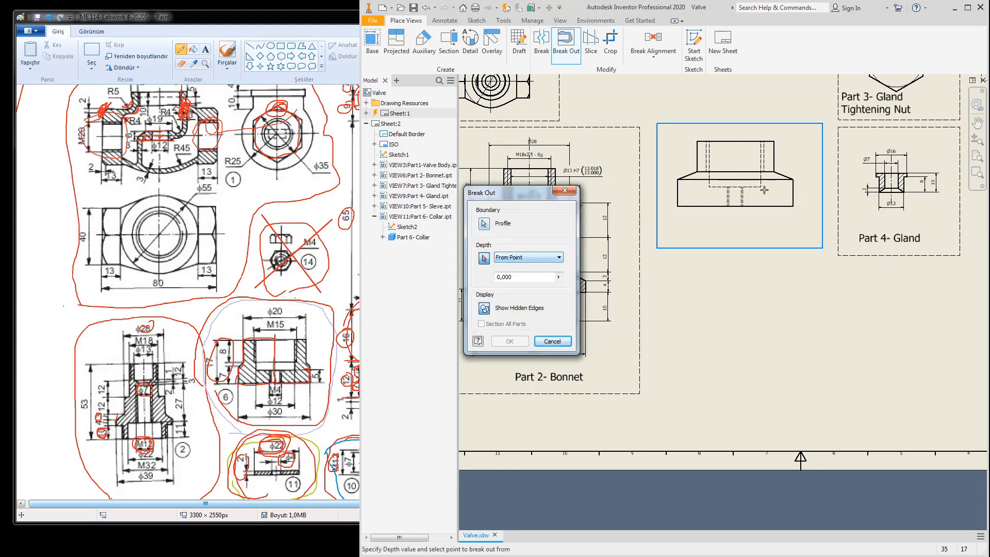
pyautogui.click(736, 206)
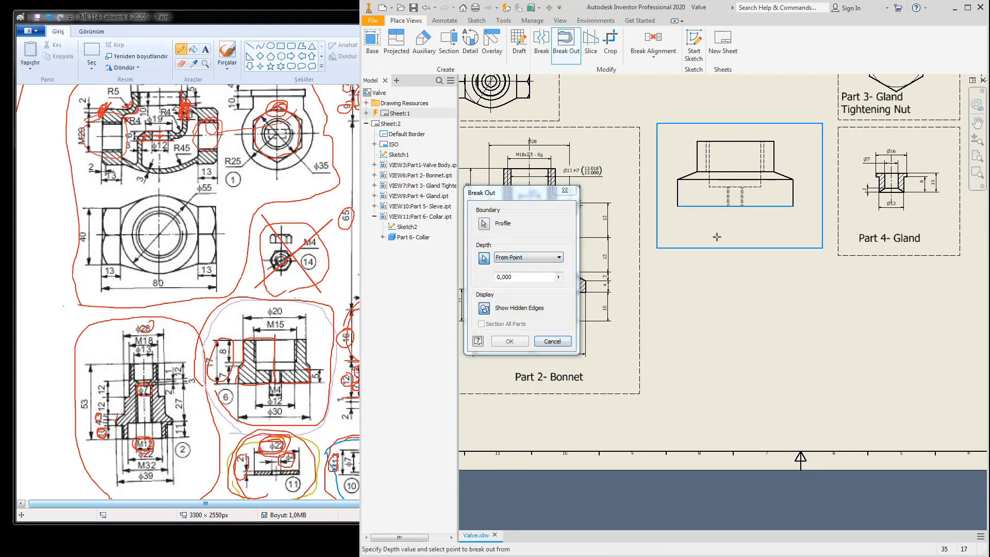
pyautogui.click(510, 341)
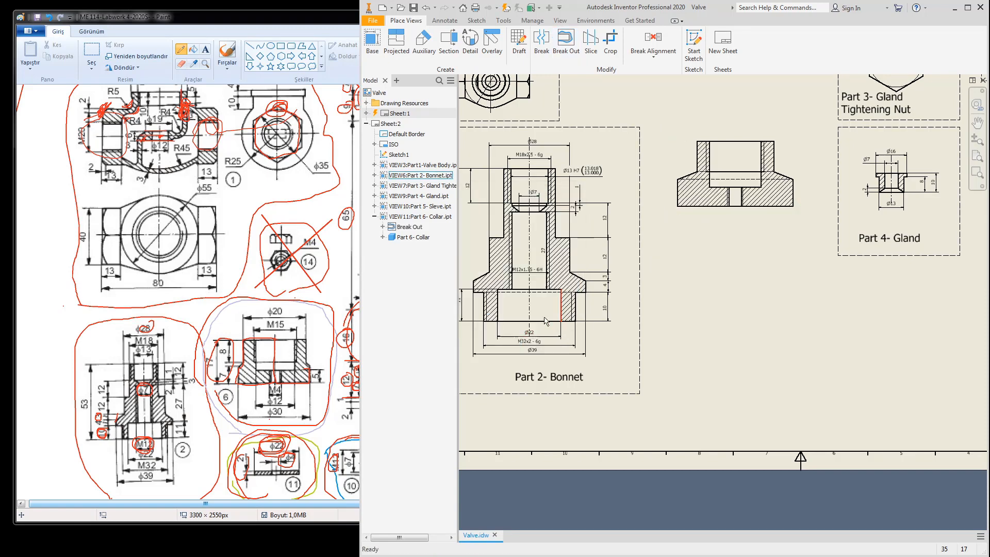
pyautogui.doubleClick(798, 157)
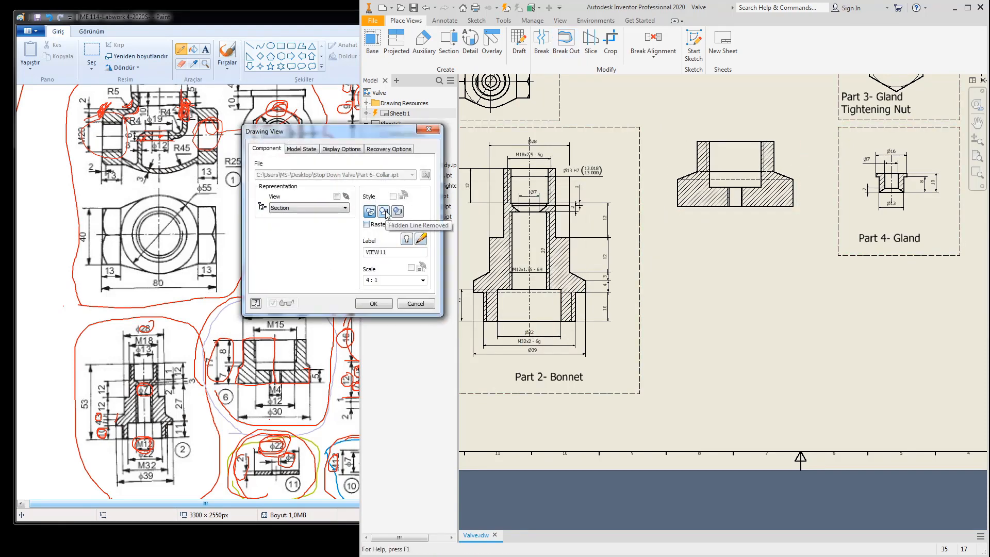
pyautogui.click(385, 212)
pyautogui.click(375, 303)
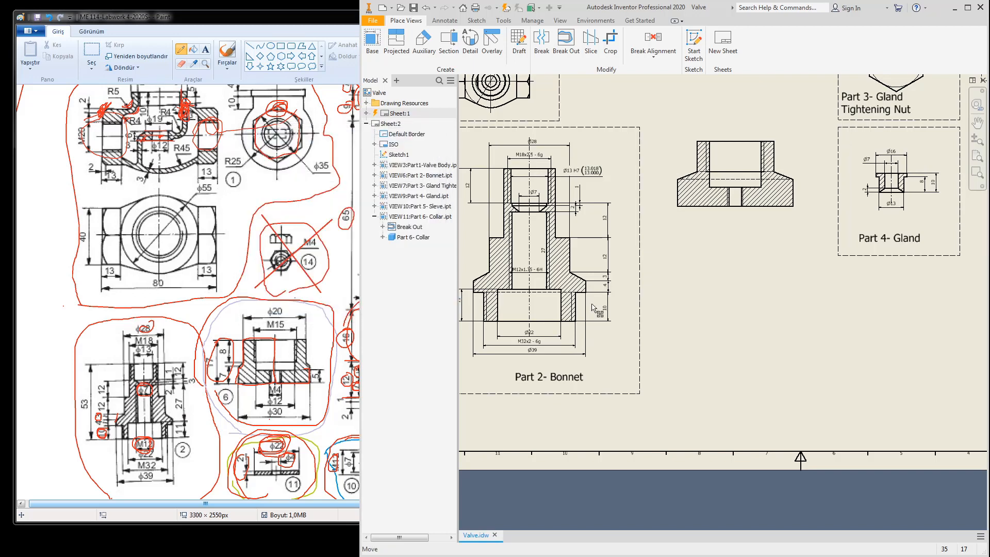
# Step: Add a bisecting centerline through the middle of the collar
pyautogui.click(445, 21)
pyautogui.click(725, 34)
pyautogui.click(678, 193)
# Step: Extend the collar's centerline above the part
pyautogui.press('Escape')
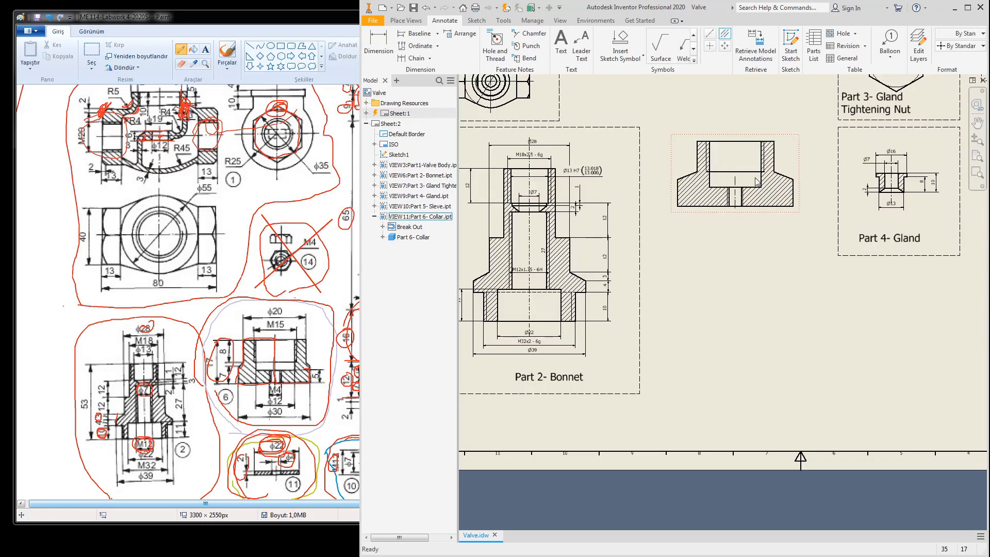
pyautogui.moveTo(737, 177); pyautogui.dragTo(735, 129)
pyautogui.click(693, 225)
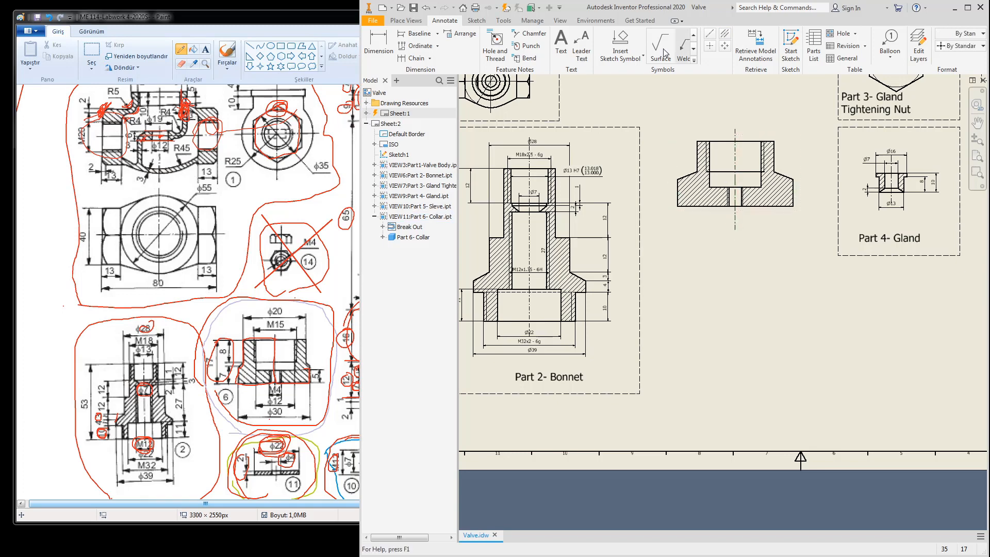
# Step: Retrieve the Collar's model dimensions and delete the Ø3.242 and Ø13.376 dimensions
pyautogui.click(755, 46)
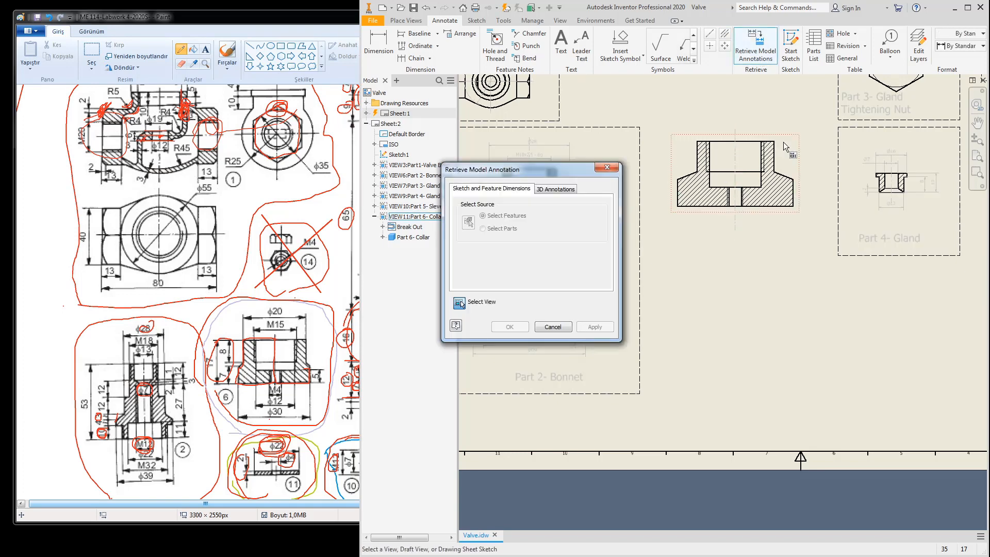
pyautogui.click(743, 173)
pyautogui.click(508, 327)
pyautogui.scroll(5, 655, 347)
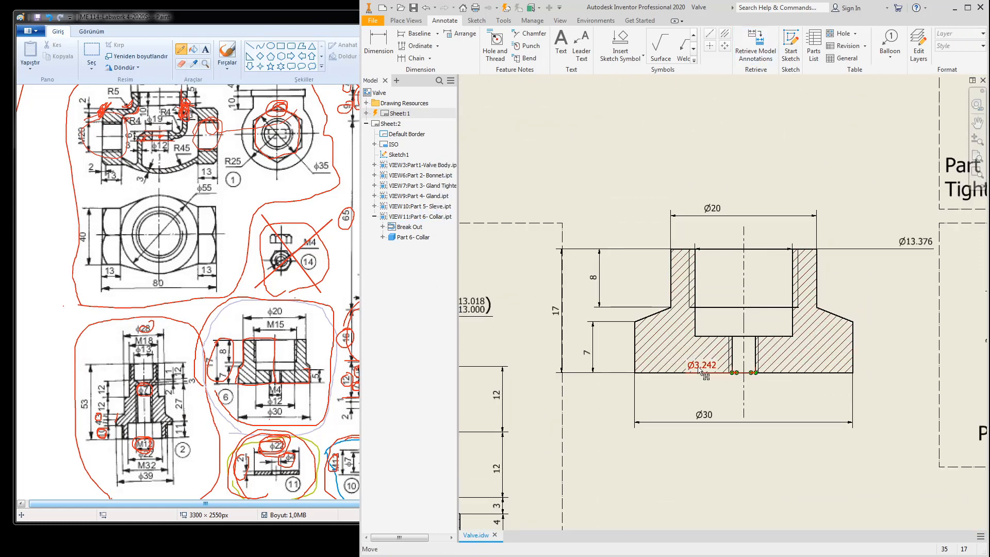
pyautogui.click(702, 365)
pyautogui.press('Delete')
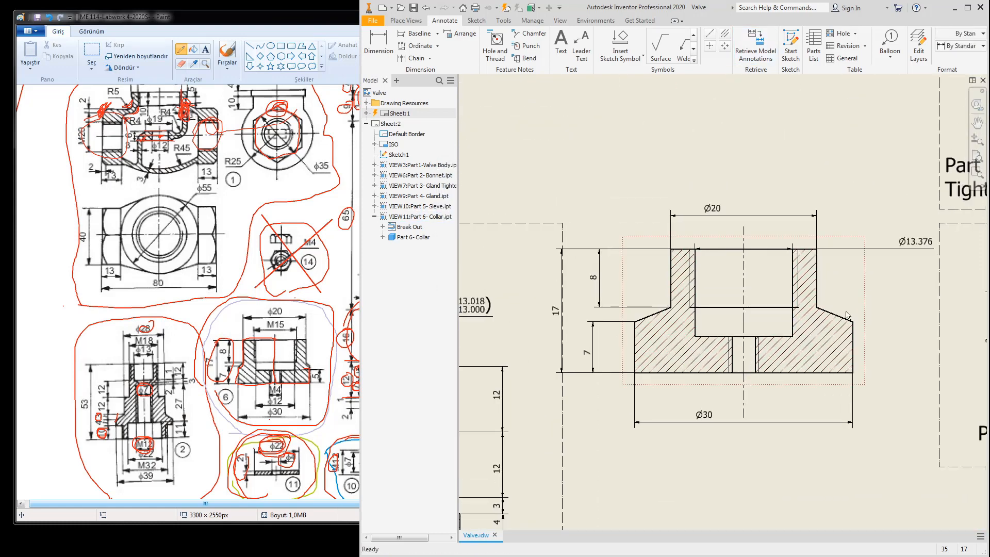
pyautogui.click(916, 246)
pyautogui.press('Delete')
# Step: Pull the 17, 8, 7, Ø20 and Ø30 dimensions closer to the collar
pyautogui.moveTo(559, 312); pyautogui.dragTo(583, 312)
pyautogui.moveTo(599, 278); pyautogui.dragTo(631, 278)
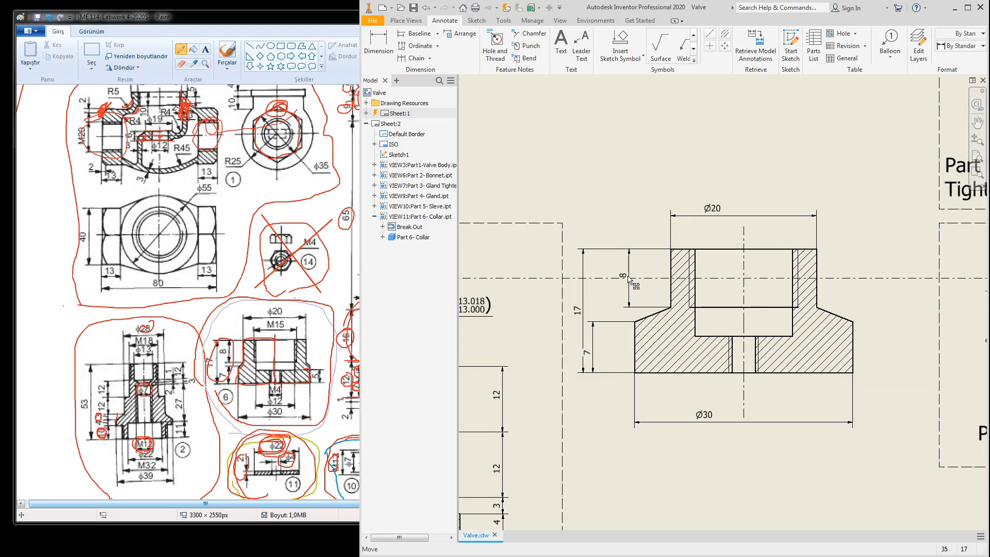
pyautogui.moveTo(587, 350); pyautogui.dragTo(611, 348)
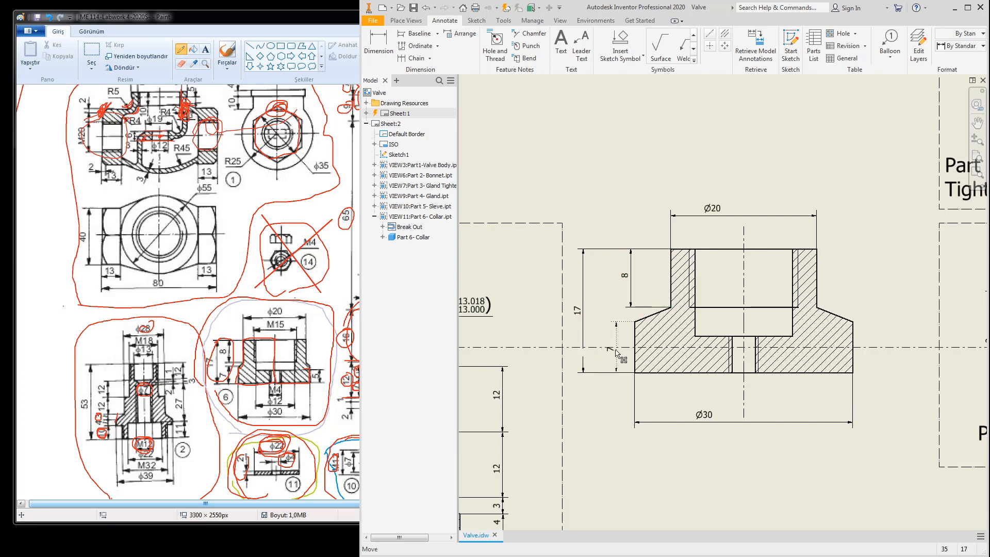
pyautogui.moveTo(584, 316); pyautogui.dragTo(605, 312)
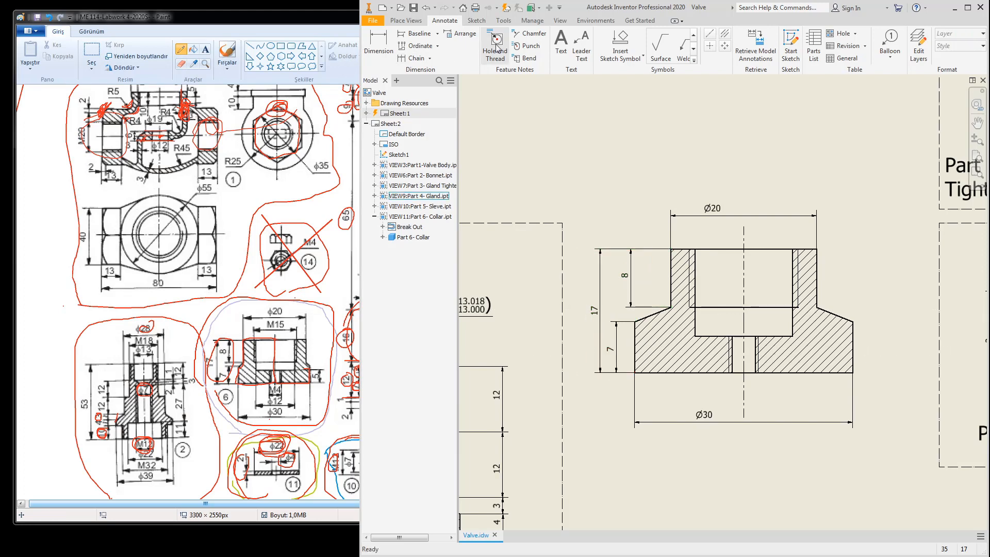
pyautogui.moveTo(716, 221); pyautogui.dragTo(738, 222)
pyautogui.moveTo(708, 425); pyautogui.dragTo(739, 415)
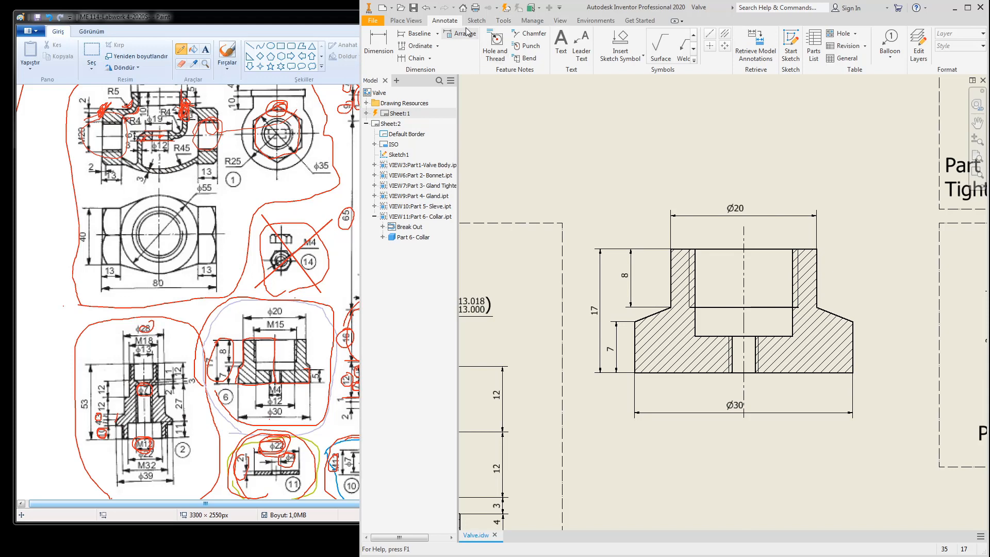
# Step: Add thread notes M15x1.5 - 6H above the bore and M4x0.7 - 6H below it
pyautogui.click(495, 43)
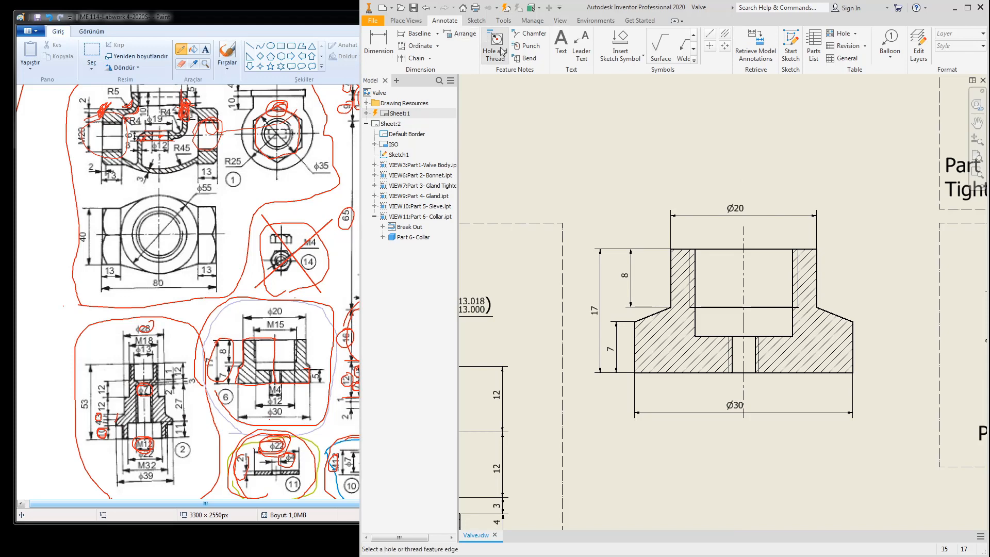
pyautogui.click(795, 293)
pyautogui.click(691, 289)
pyautogui.click(748, 241)
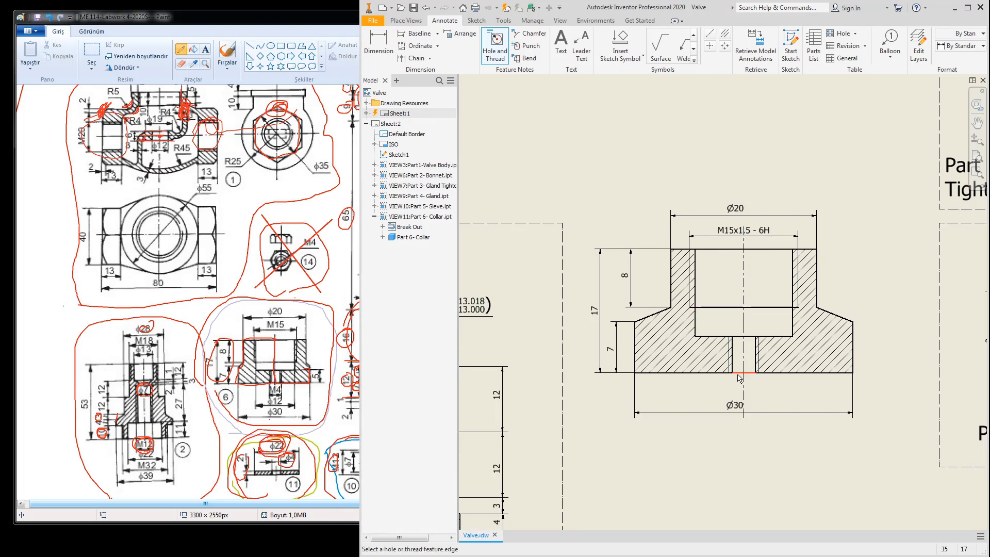
pyautogui.click(729, 358)
pyautogui.click(757, 359)
pyautogui.click(797, 397)
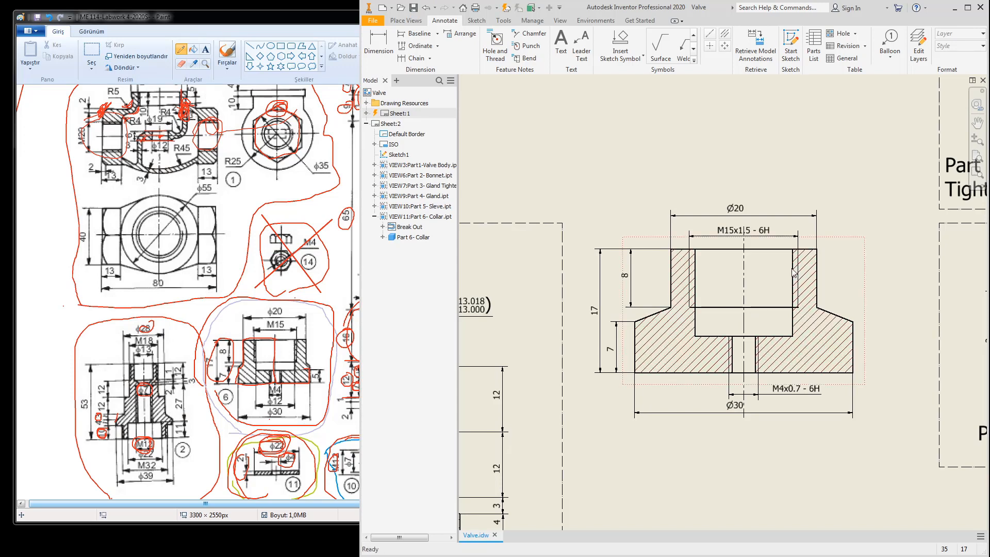
pyautogui.scroll(-2, 691, 229)
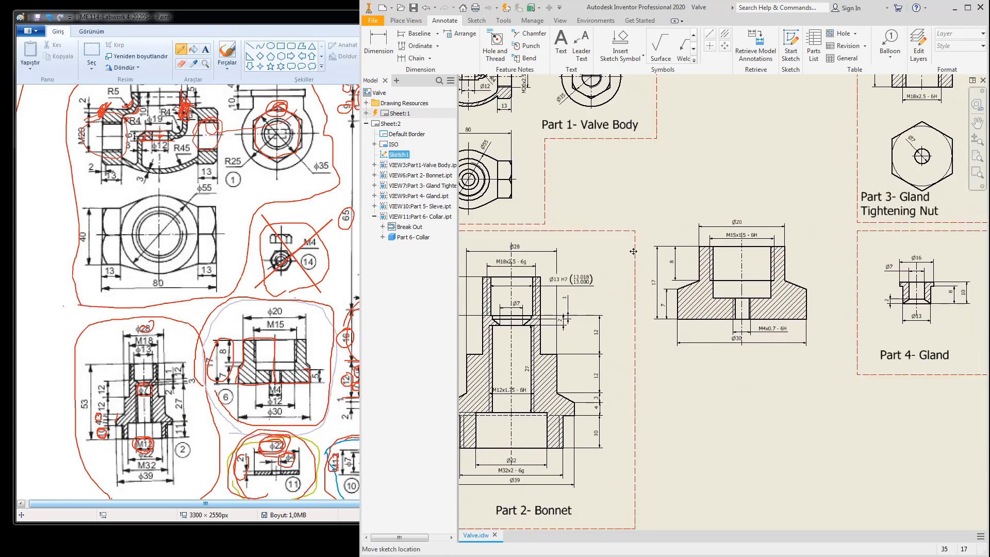
# Step: Draw a rectangular frame around the Part 6- Collar view and move the view down inside it
pyautogui.doubleClick(633, 251)
pyautogui.click(477, 45)
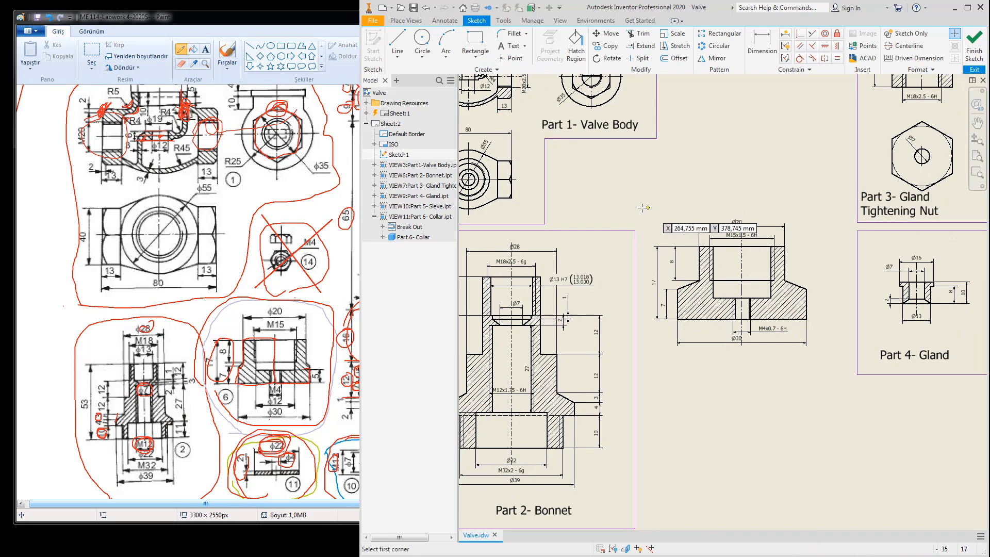
pyautogui.click(656, 229)
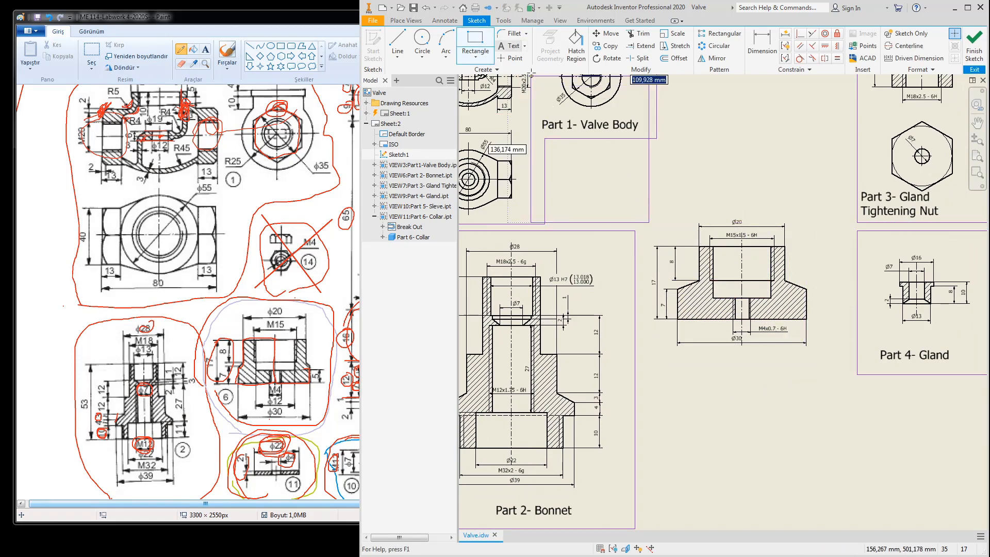
pyautogui.click(545, 138)
pyautogui.click(646, 231)
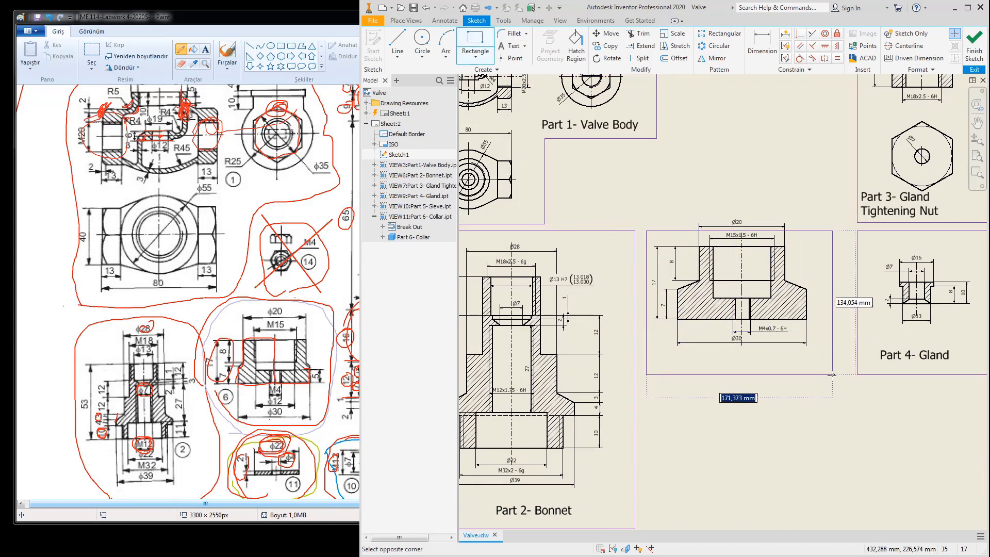
pyautogui.click(831, 403)
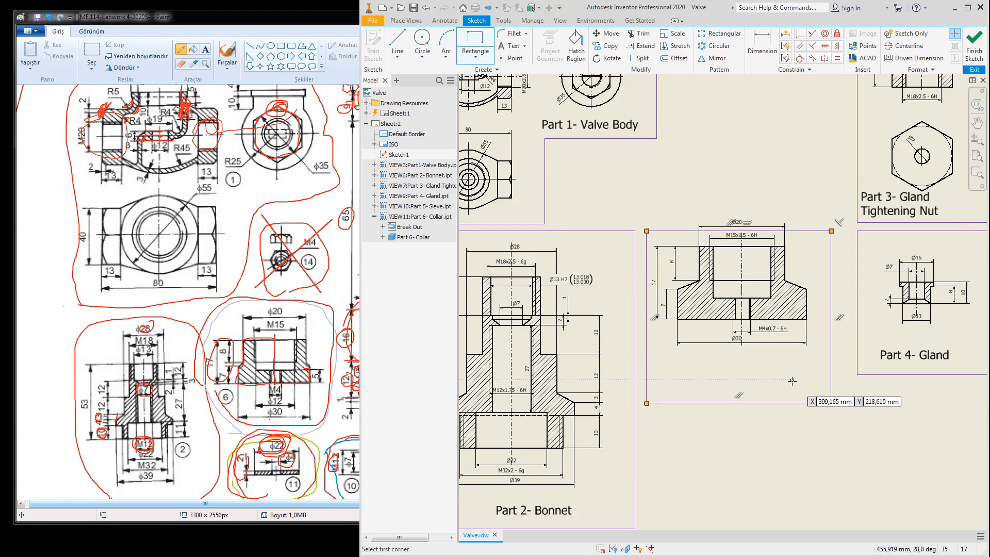
pyautogui.press('Escape')
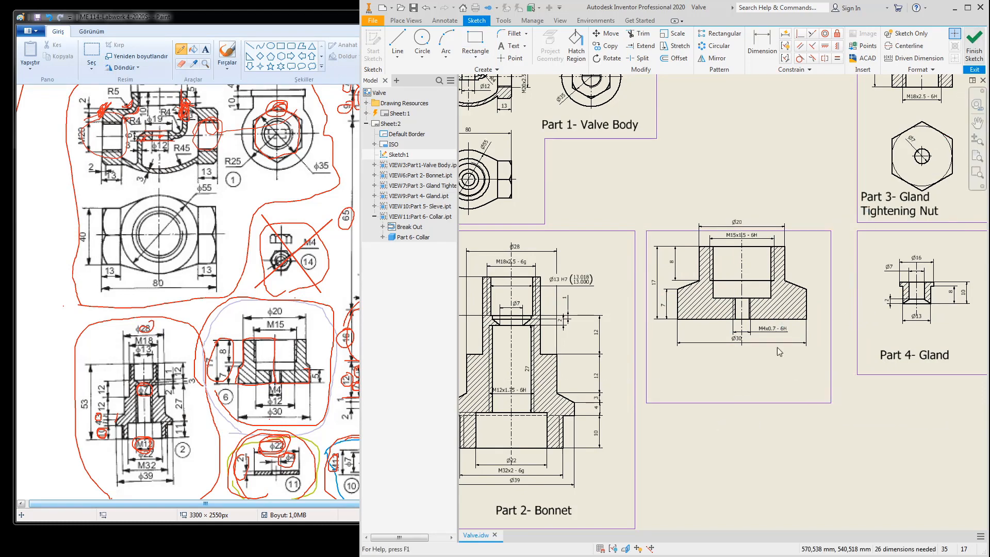
pyautogui.moveTo(814, 269); pyautogui.dragTo(820, 296)
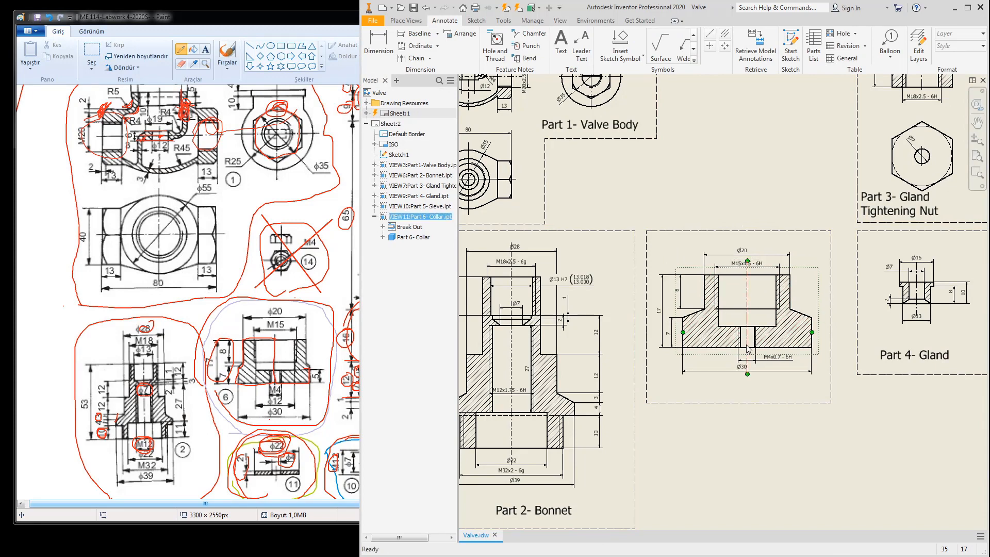
# Step: Copy the 'Part 4- Gland' label to the clipboard
pyautogui.click(899, 355)
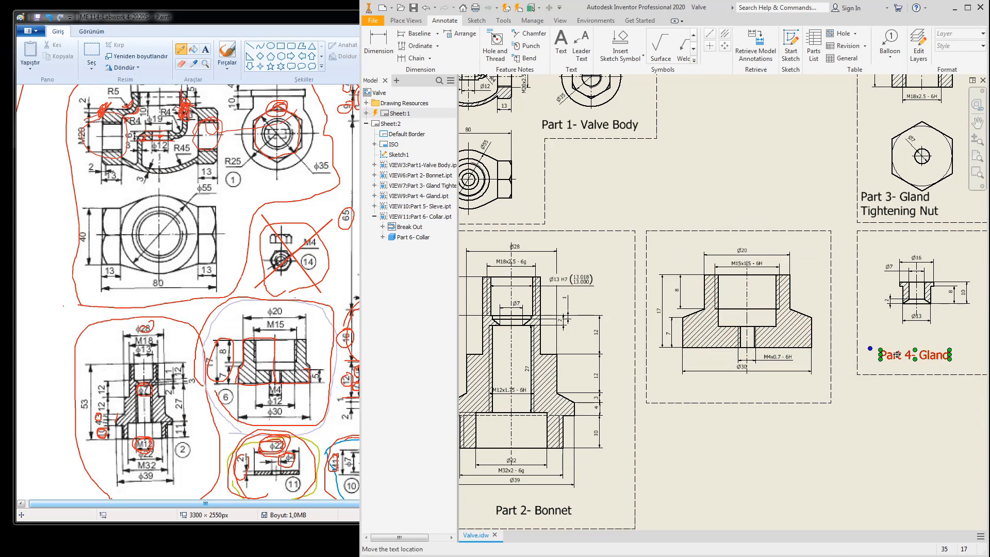
pyautogui.rightClick(898, 355)
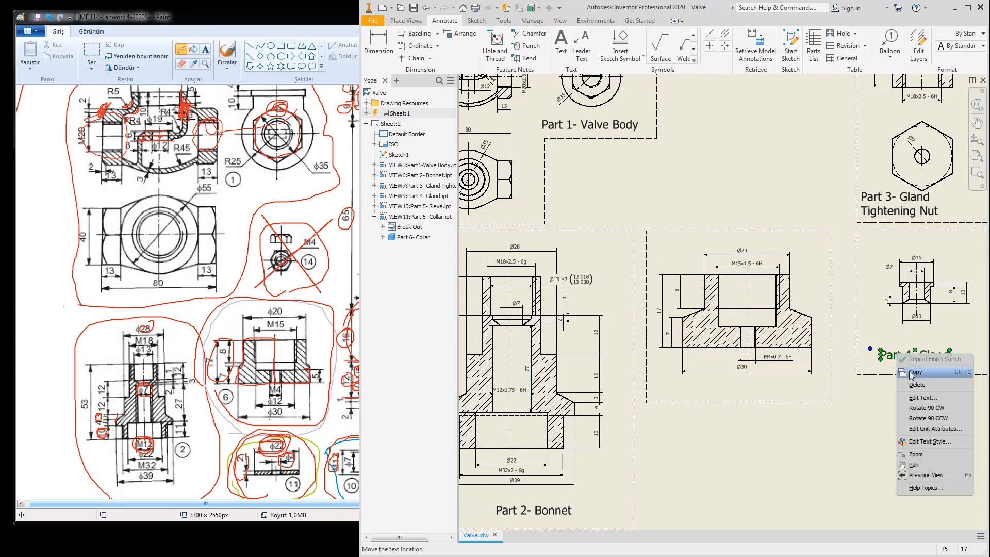
pyautogui.click(698, 384)
pyautogui.rightClick(685, 391)
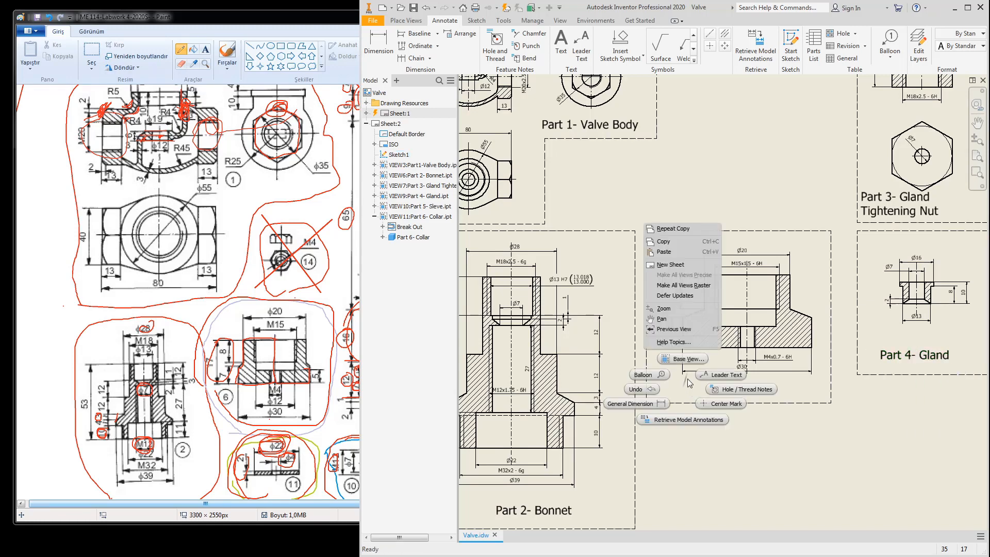
# Step: Paste the copied label beneath the Collar view
pyautogui.click(664, 251)
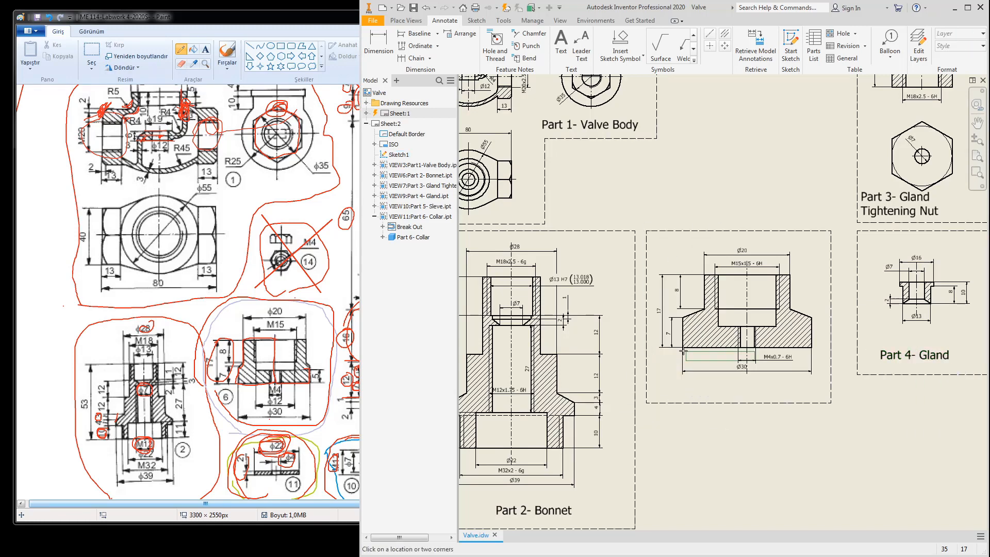
pyautogui.click(660, 397)
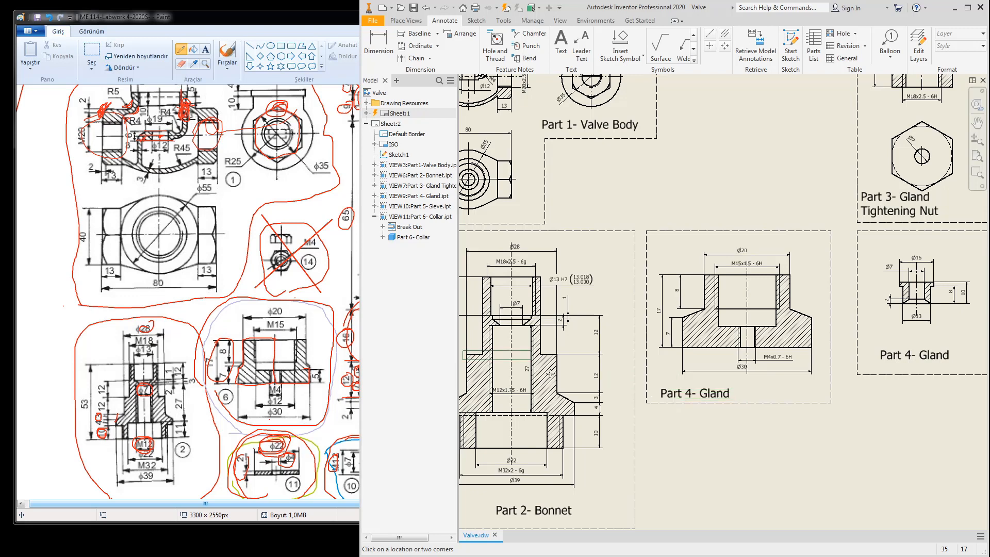
pyautogui.click(348, 344)
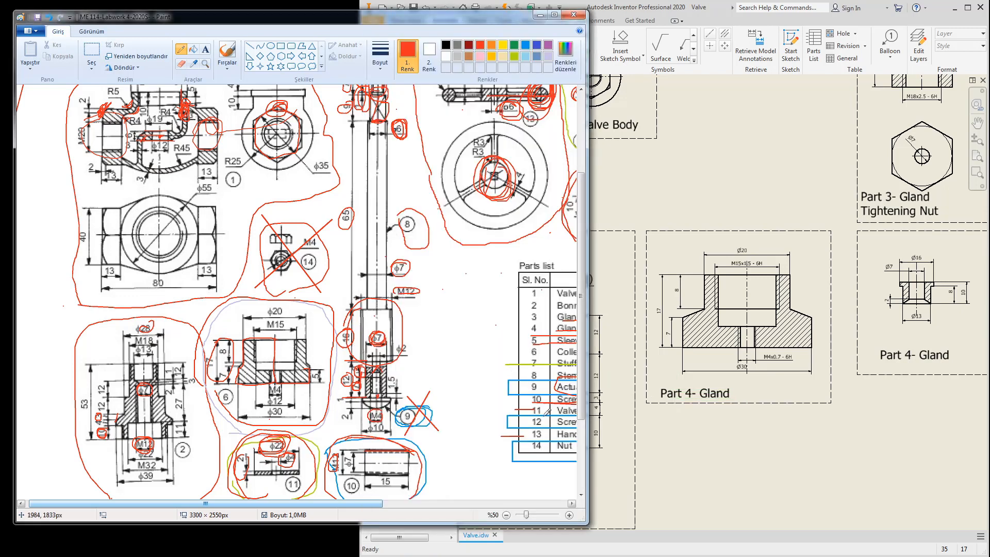
# Step: Change the pasted label's text to 'Part 6- Collar'
pyautogui.doubleClick(673, 393)
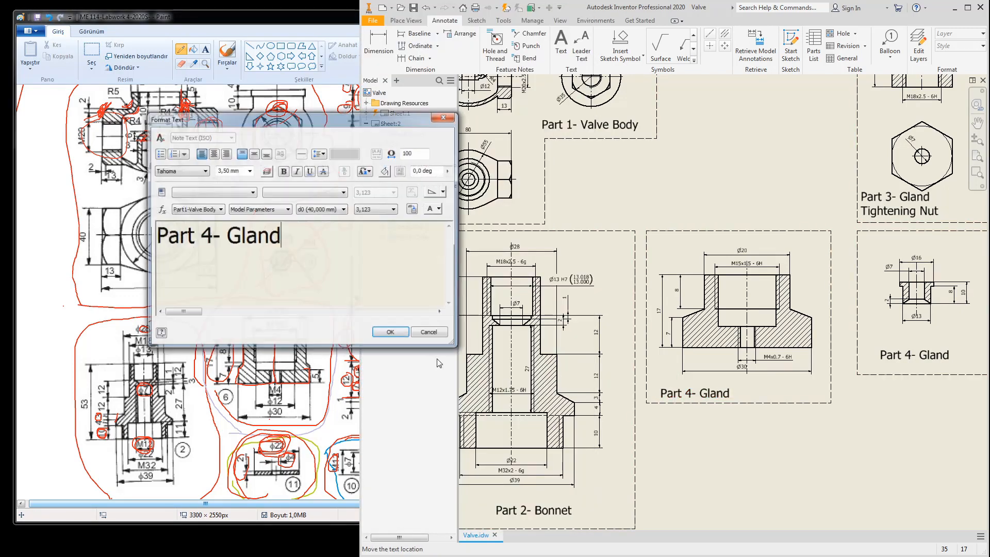
pyautogui.click(210, 245)
pyautogui.press('BackSpace')
pyautogui.write('6')
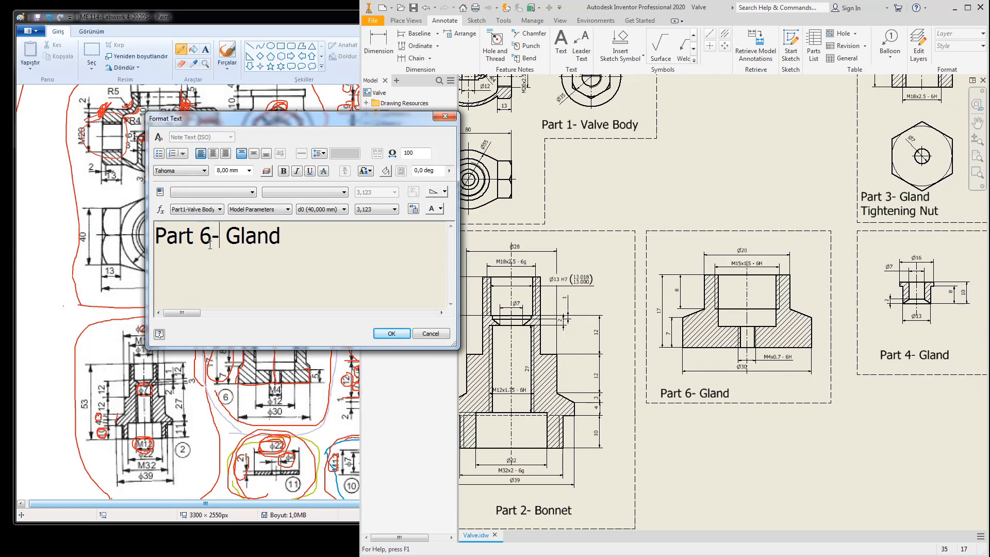
pyautogui.press('Delete')
pyautogui.press('Delete')
pyautogui.press('Delete')
pyautogui.press('Delete')
pyautogui.press('Delete')
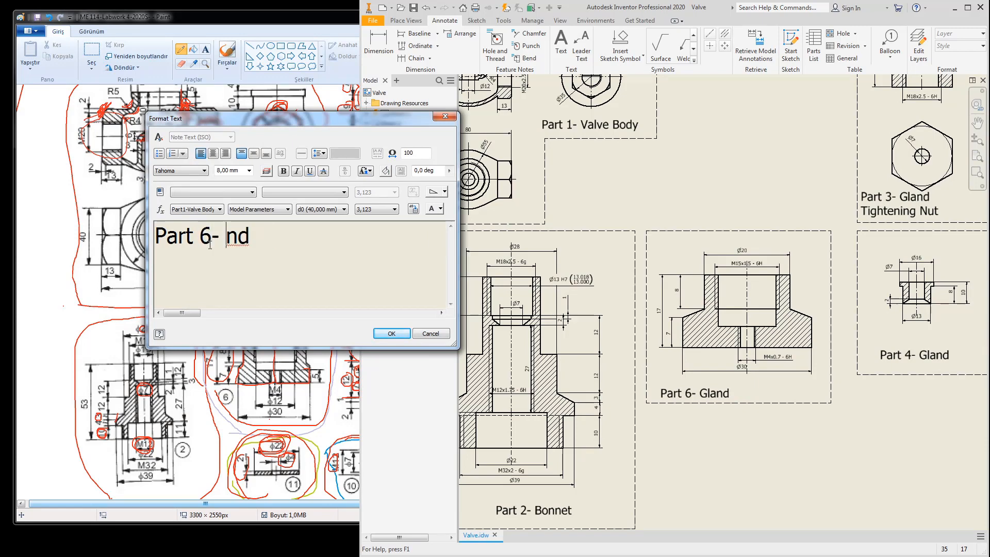
pyautogui.write('Collar')
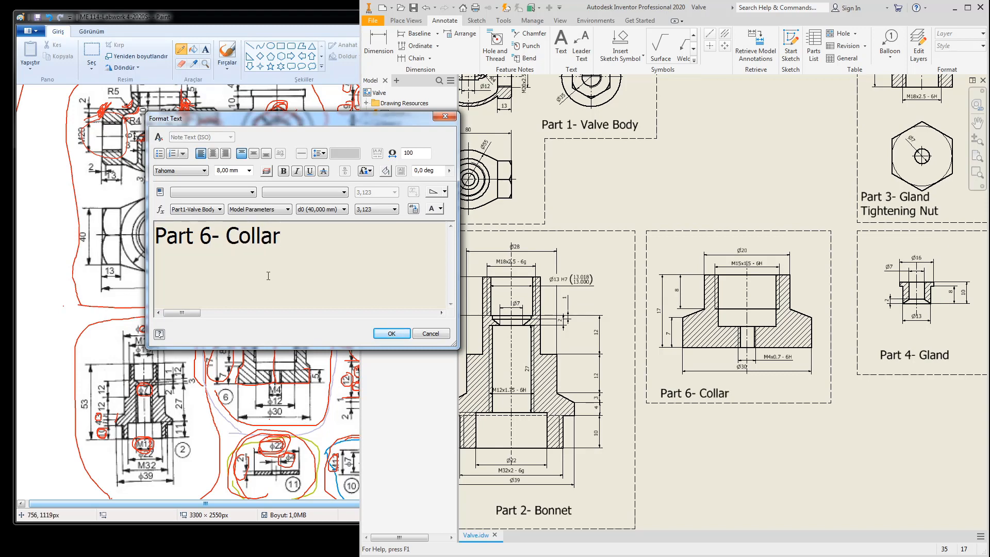
pyautogui.click(389, 333)
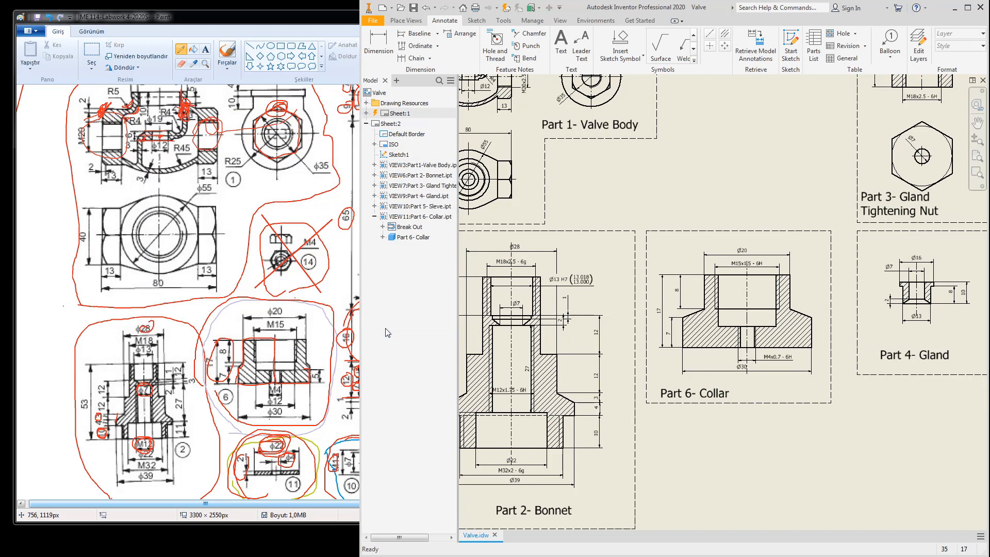
# Step: In Paint, draw a red loop around and under the Stuffing box packing row of the parts list
pyautogui.click(264, 211)
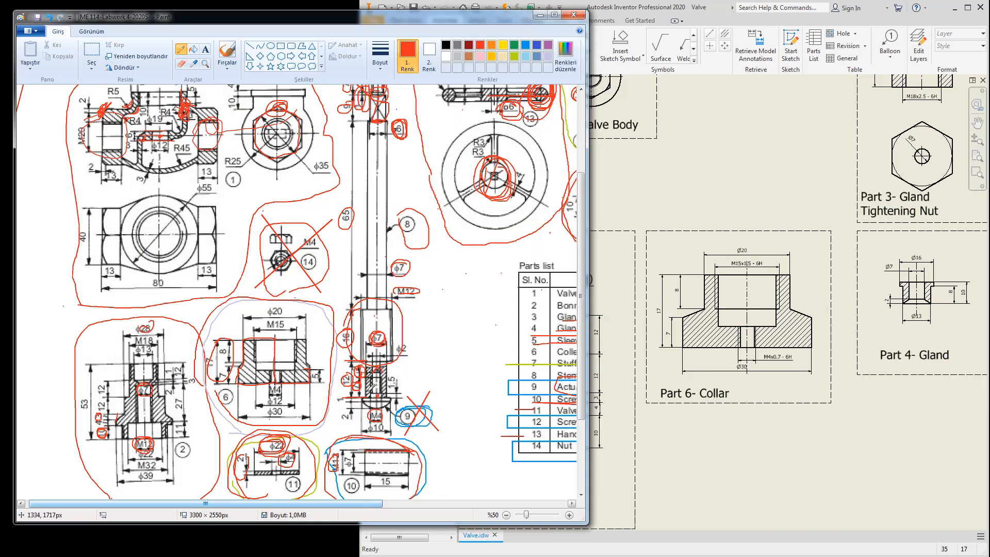
pyautogui.moveTo(311, 505); pyautogui.dragTo(433, 504)
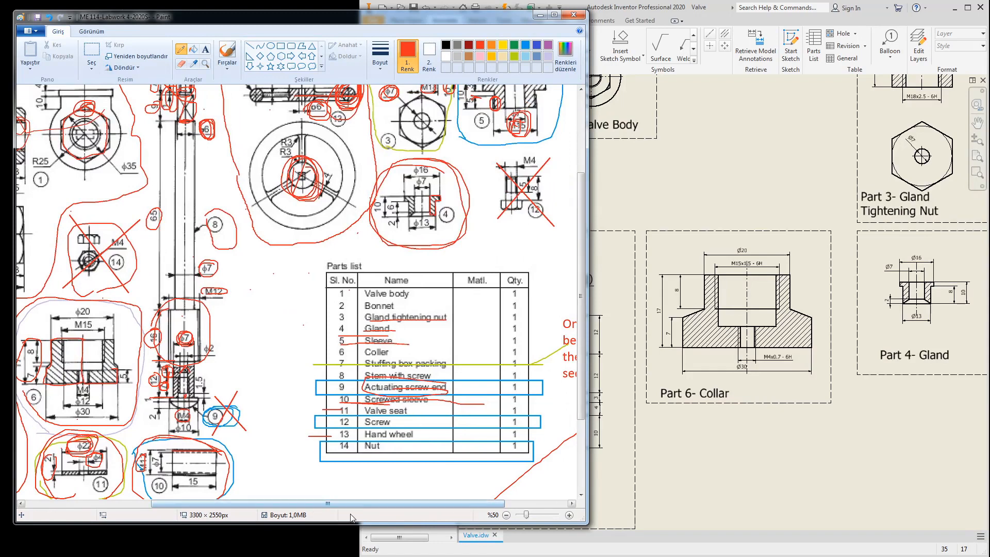
pyautogui.moveTo(359, 505); pyautogui.dragTo(419, 505)
pyautogui.moveTo(457, 326)
pyautogui.mouseDown()
pyautogui.moveTo(464, 312)
pyautogui.moveTo(528, 303)
pyautogui.moveTo(543, 375)
pyautogui.moveTo(485, 398)
pyautogui.moveTo(456, 318)
pyautogui.mouseUp()
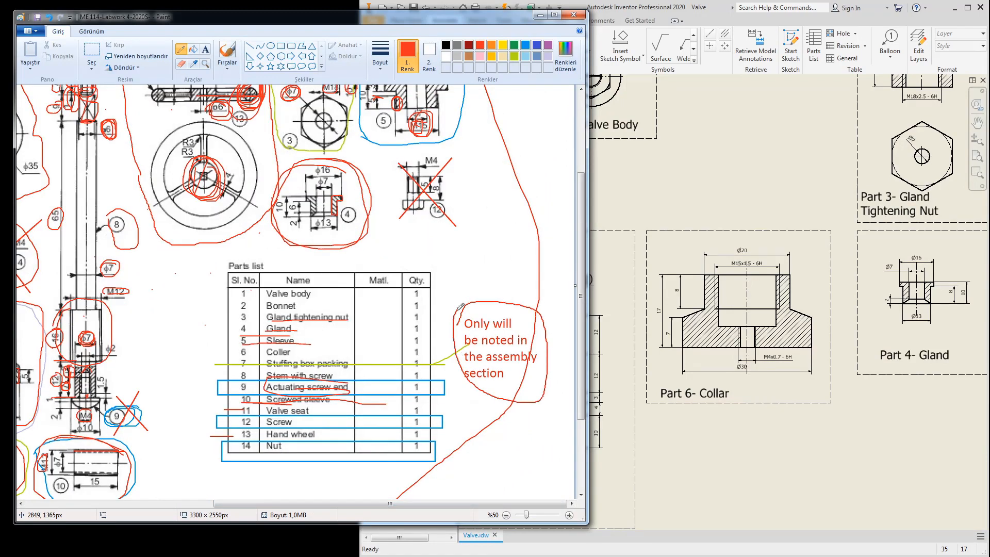
pyautogui.moveTo(249, 359)
pyautogui.mouseDown()
pyautogui.moveTo(335, 367)
pyautogui.moveTo(365, 354)
pyautogui.moveTo(298, 348)
pyautogui.mouseUp()
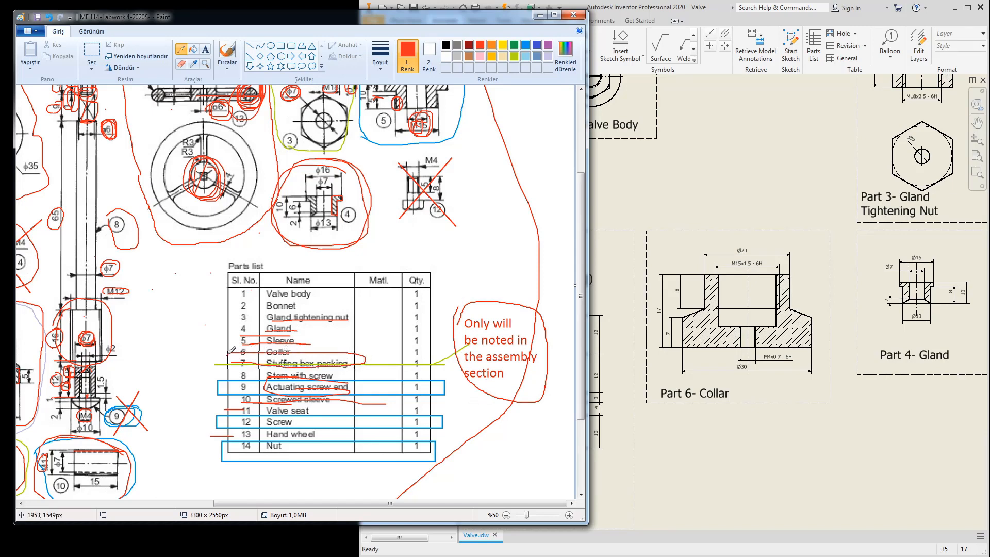
pyautogui.moveTo(246, 366); pyautogui.dragTo(354, 360)
pyautogui.click(601, 263)
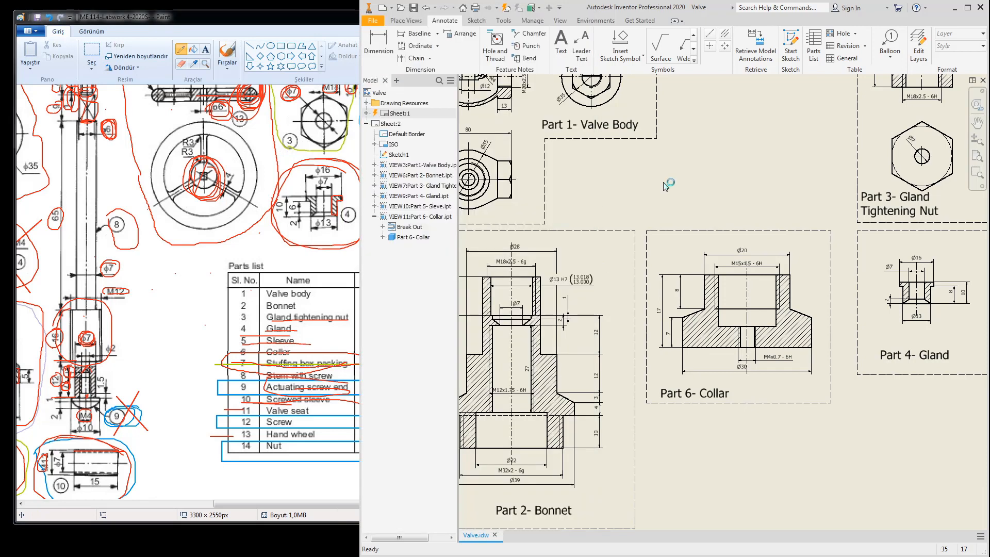
# Step: Switch to Sheet:1 and zoom in on the assembly section around balloon 7
pyautogui.click(392, 124)
pyautogui.click(383, 114)
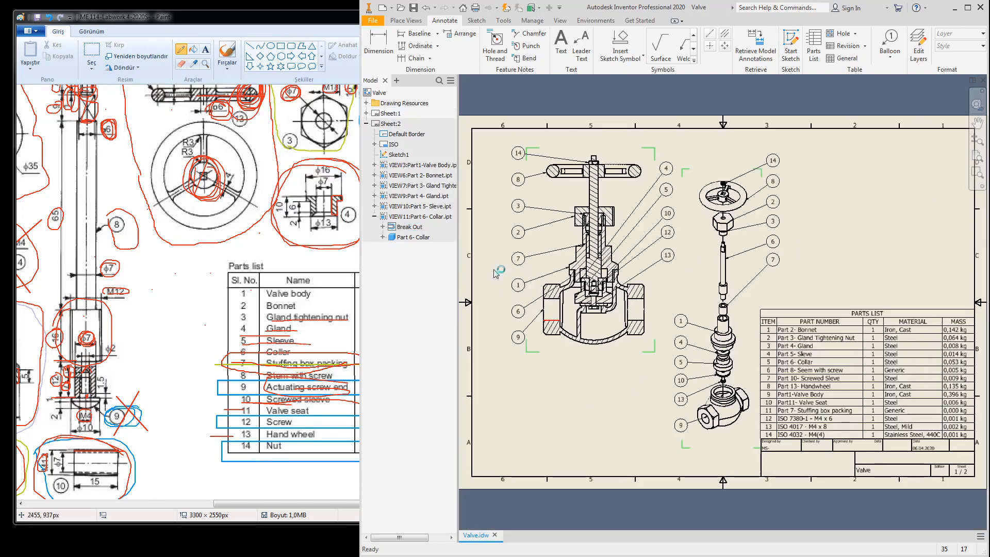
pyautogui.scroll(2, 774, 373)
pyautogui.scroll(-4, 773, 373)
pyautogui.scroll(-2, 772, 372)
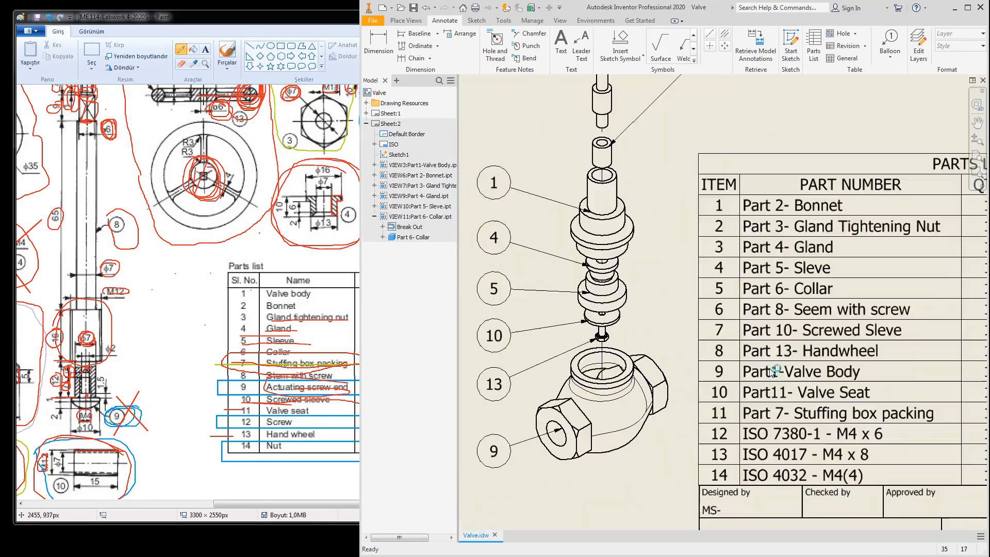
pyautogui.scroll(3, 755, 344)
pyautogui.moveTo(754, 344); pyautogui.dragTo(760, 377, button='middle')
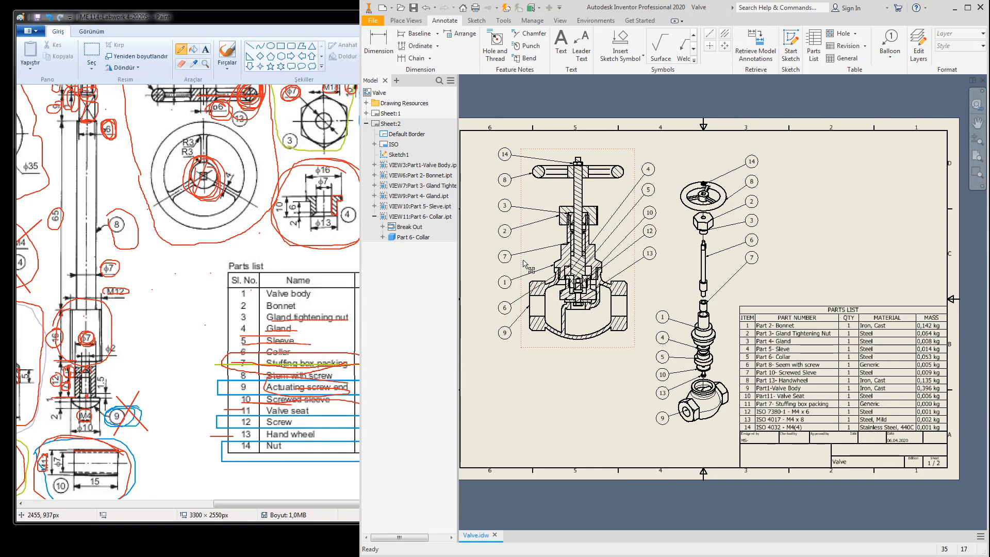
pyautogui.scroll(-3, 523, 259)
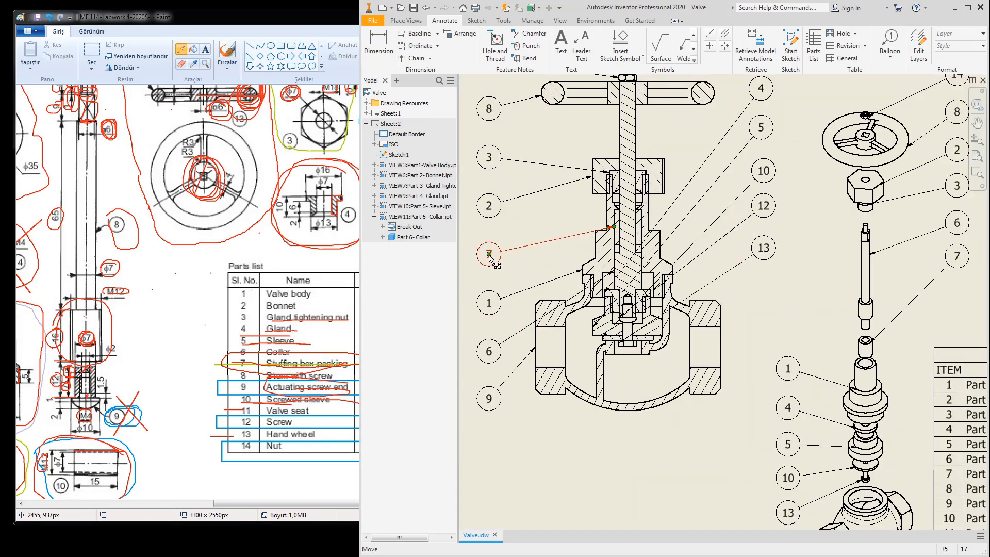
# Step: Nudge balloon 7 slightly and save the drawing with its dependent files
pyautogui.moveTo(491, 256); pyautogui.dragTo(497, 255)
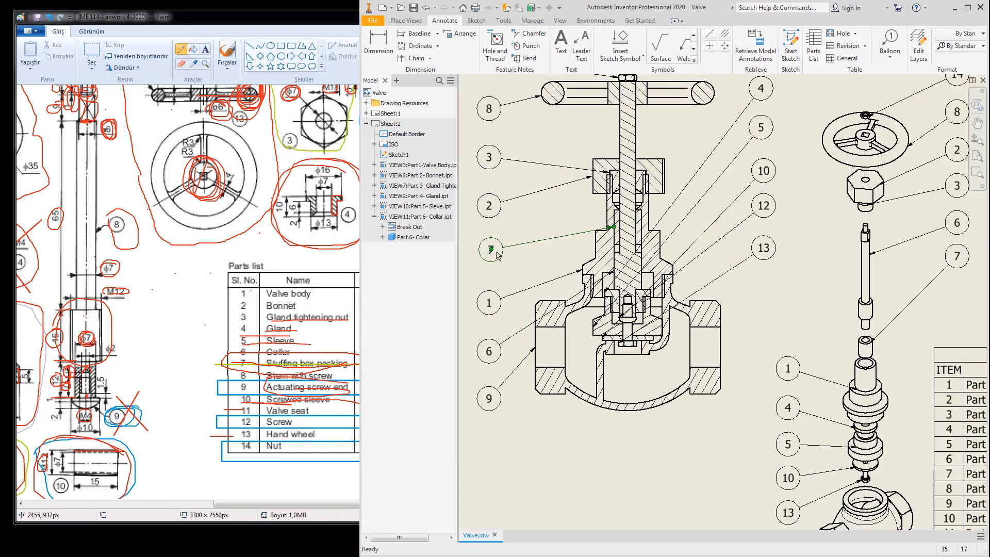
pyautogui.click(413, 8)
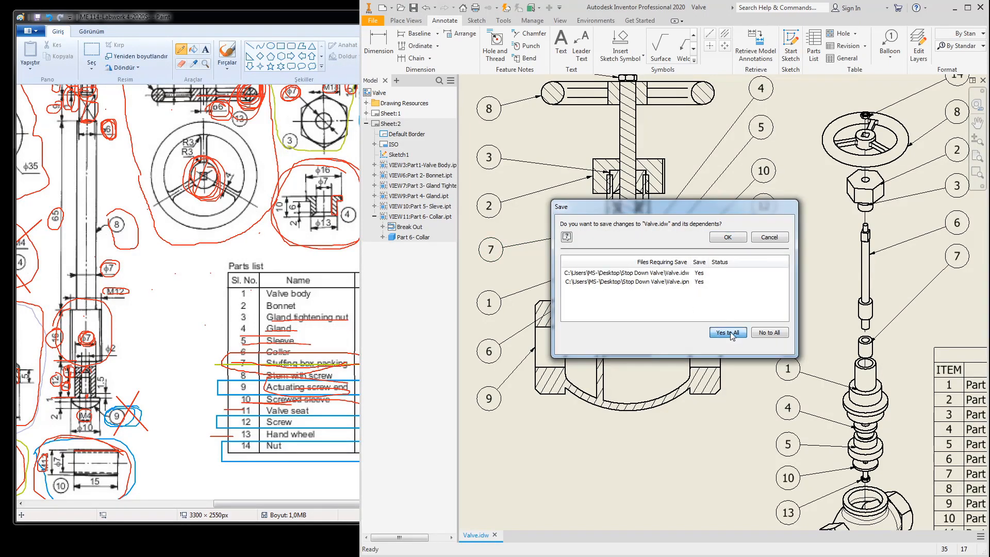
pyautogui.click(726, 236)
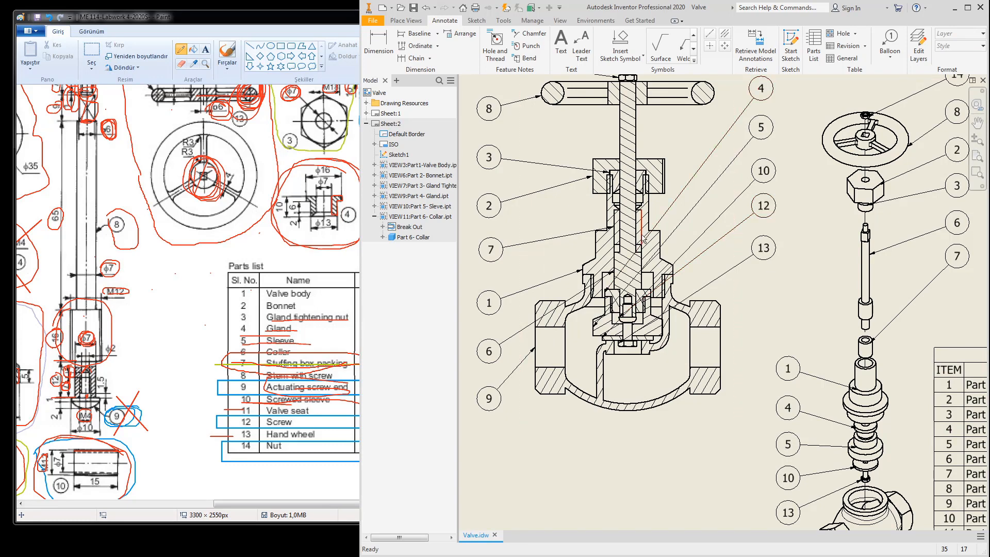
# Step: Move balloon 7's leader end up the stem and check balloon 3, leaving its item number at 3
pyautogui.moveTo(615, 229); pyautogui.dragTo(611, 195)
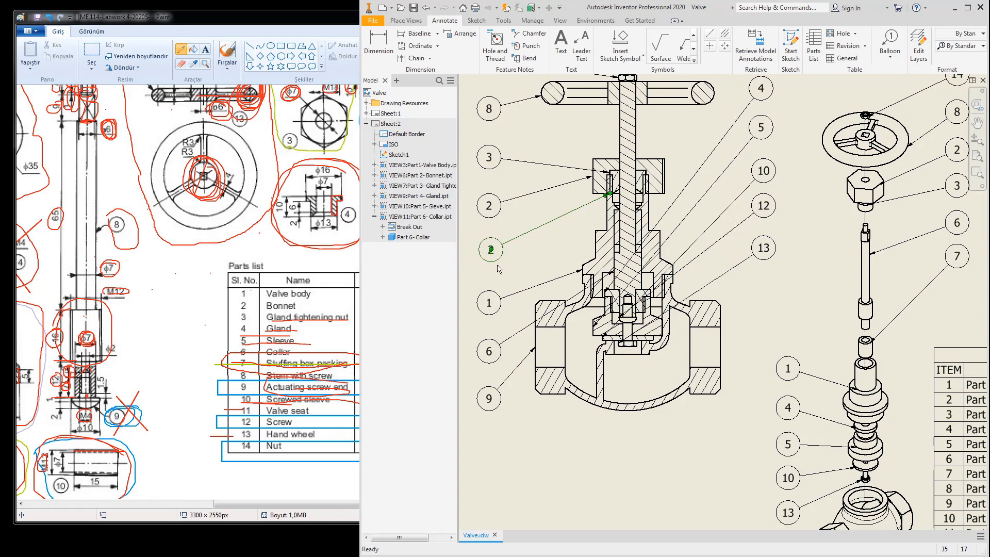
pyautogui.hotkey('ctrl', 'z')
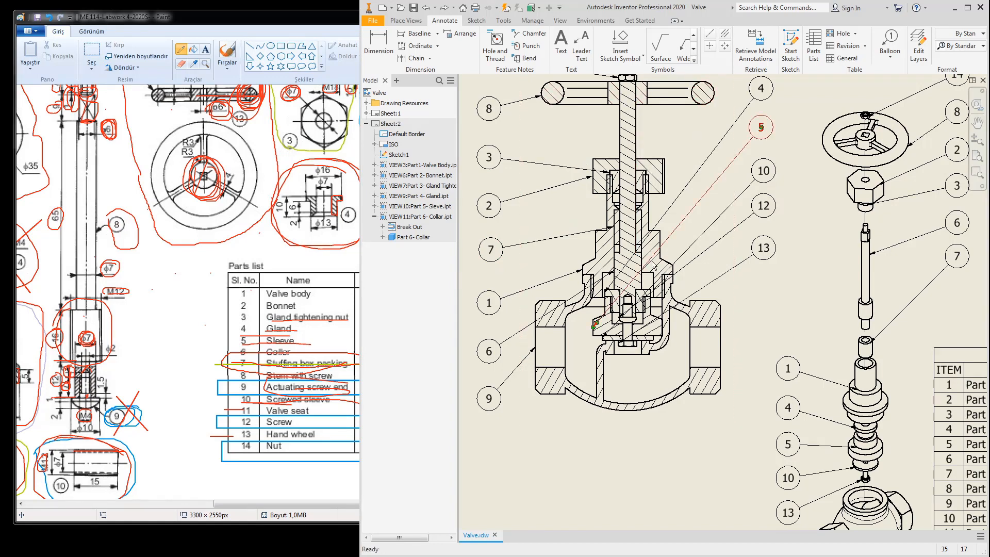
pyautogui.doubleClick(492, 251)
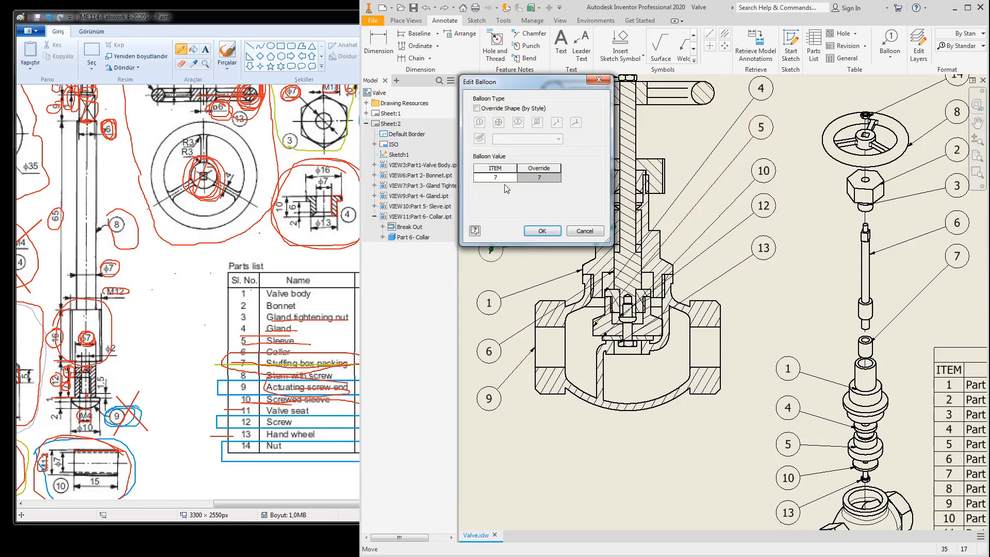
pyautogui.click(579, 231)
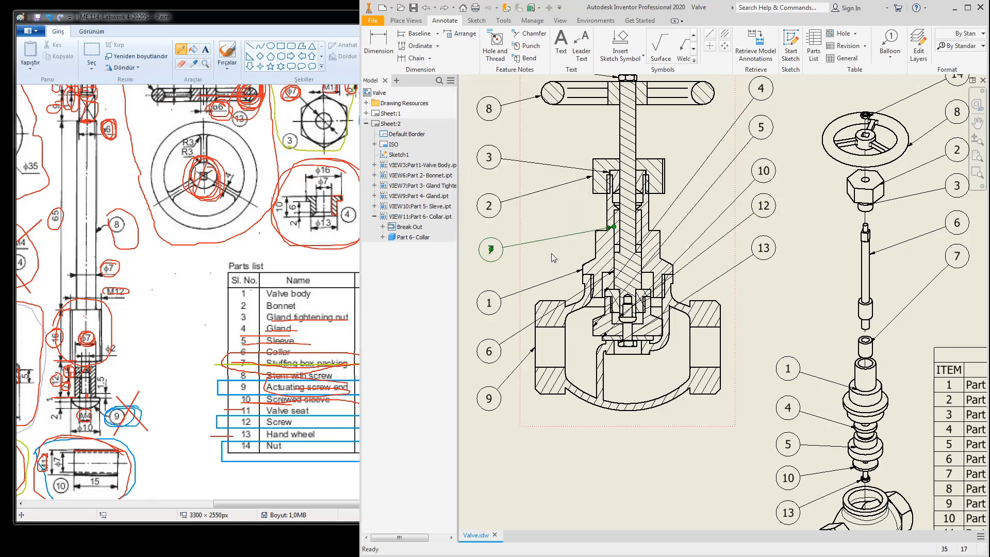
pyautogui.moveTo(616, 229); pyautogui.dragTo(618, 194)
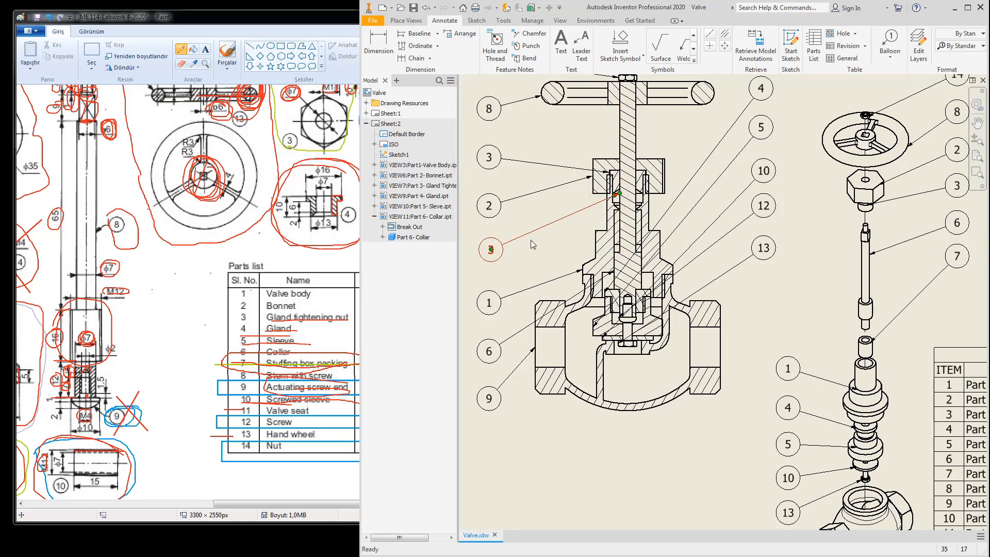
pyautogui.doubleClick(493, 252)
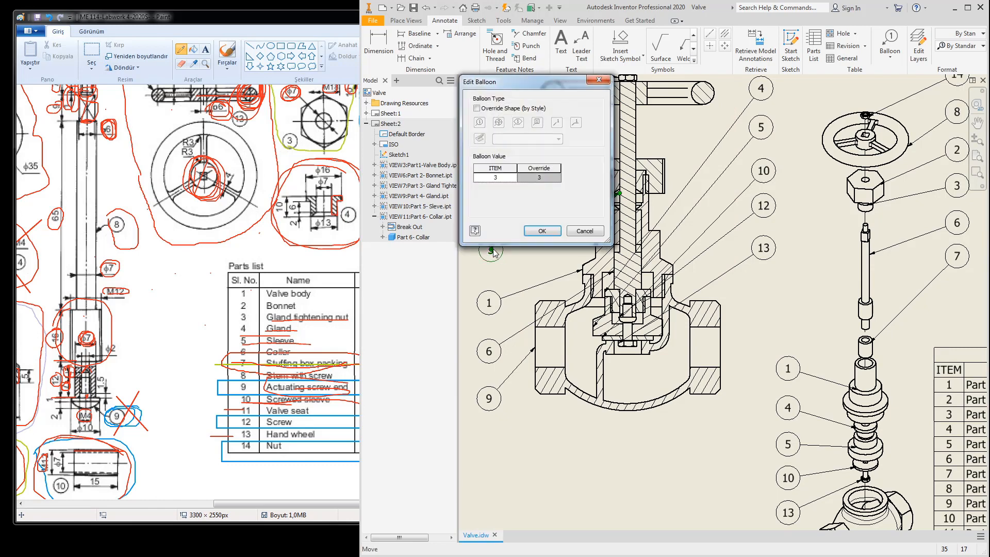
pyautogui.doubleClick(503, 177)
pyautogui.click(584, 232)
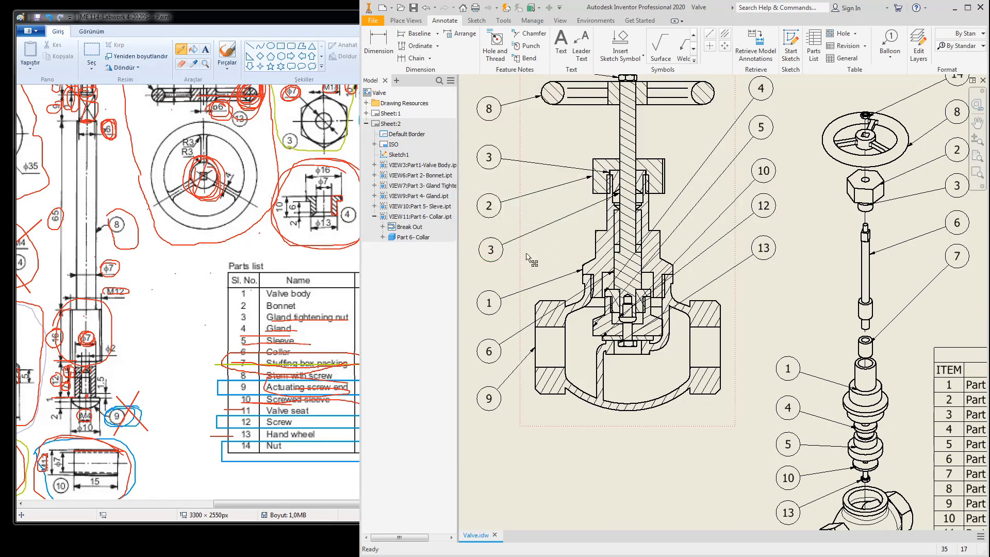
# Step: Place a new balloon on the bonnet area and override its number to 7
pyautogui.click(892, 42)
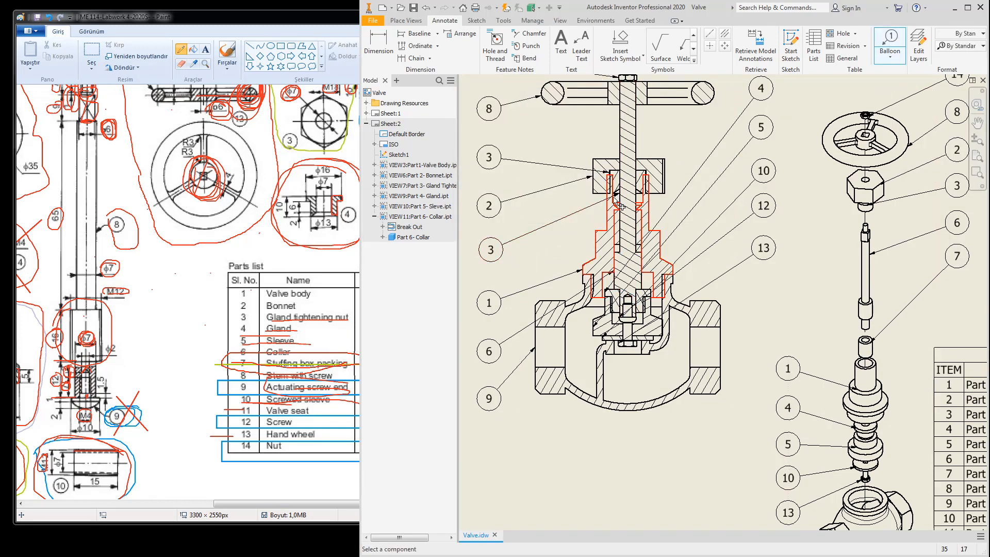
pyautogui.click(618, 203)
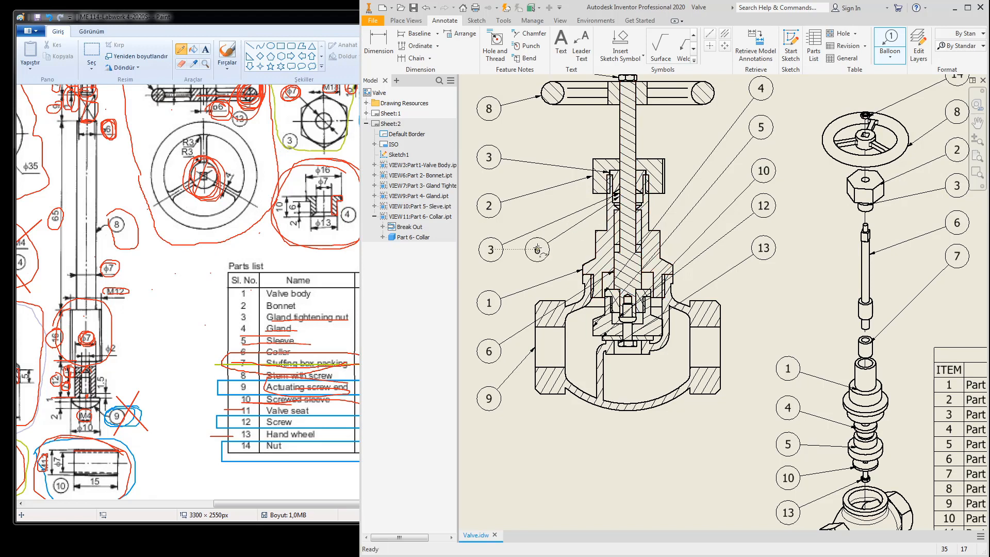
pyautogui.rightClick(523, 254)
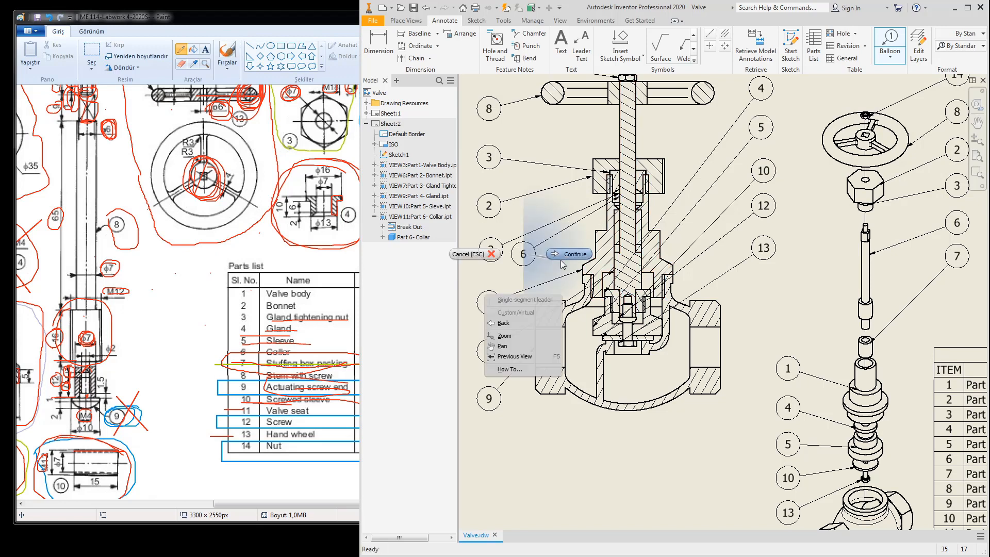
pyautogui.click(562, 257)
pyautogui.press('Escape')
pyautogui.doubleClick(525, 255)
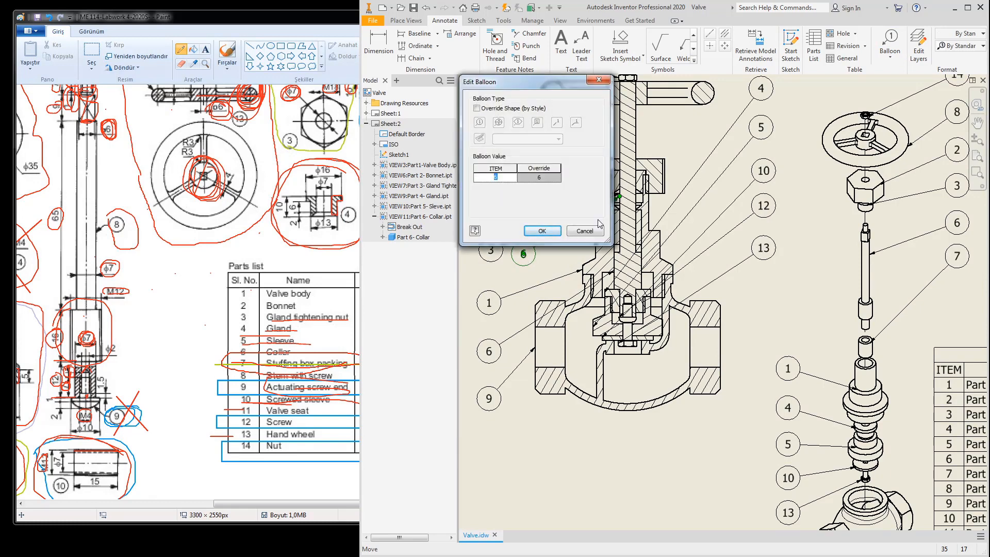
pyautogui.click(547, 176)
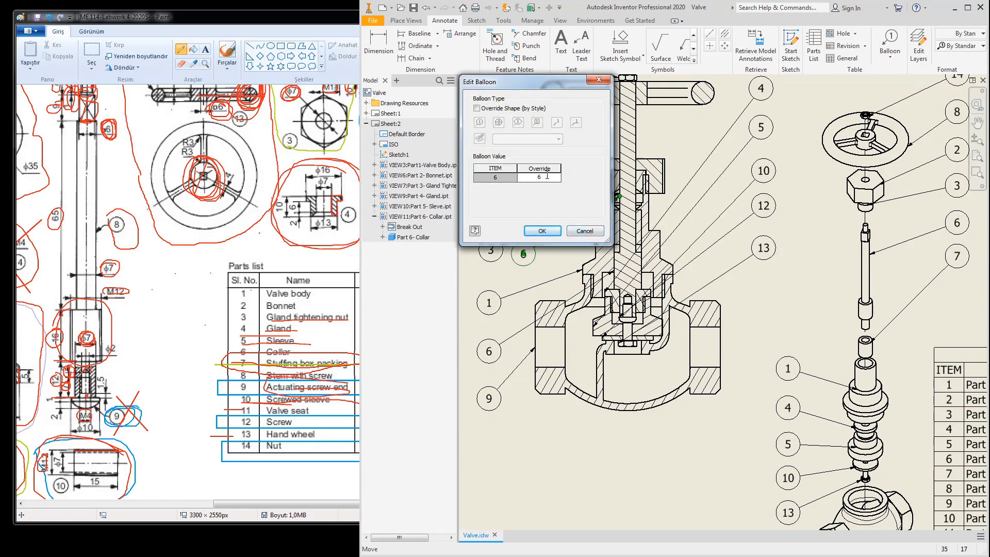
pyautogui.write('7')
pyautogui.click(542, 230)
pyautogui.press('Escape')
# Step: Move the balloon leader's tip up onto the gland nut and reapply the override value 7
pyautogui.click(494, 256)
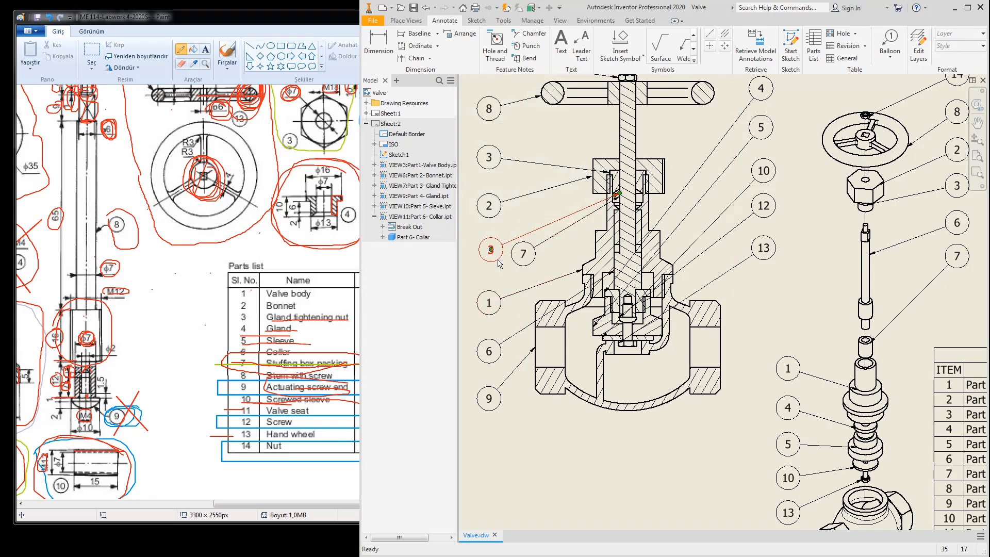
pyautogui.hotkey('ctrl', 'z')
pyautogui.hotkey('ctrl', 'z')
pyautogui.hotkey('ctrl', 'z')
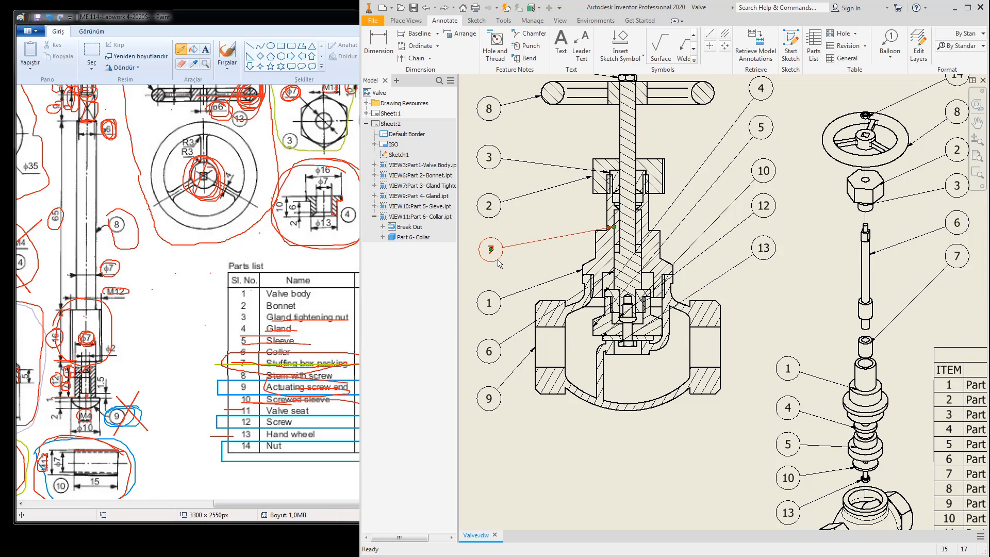
pyautogui.click(615, 231)
pyautogui.moveTo(615, 229); pyautogui.dragTo(616, 194)
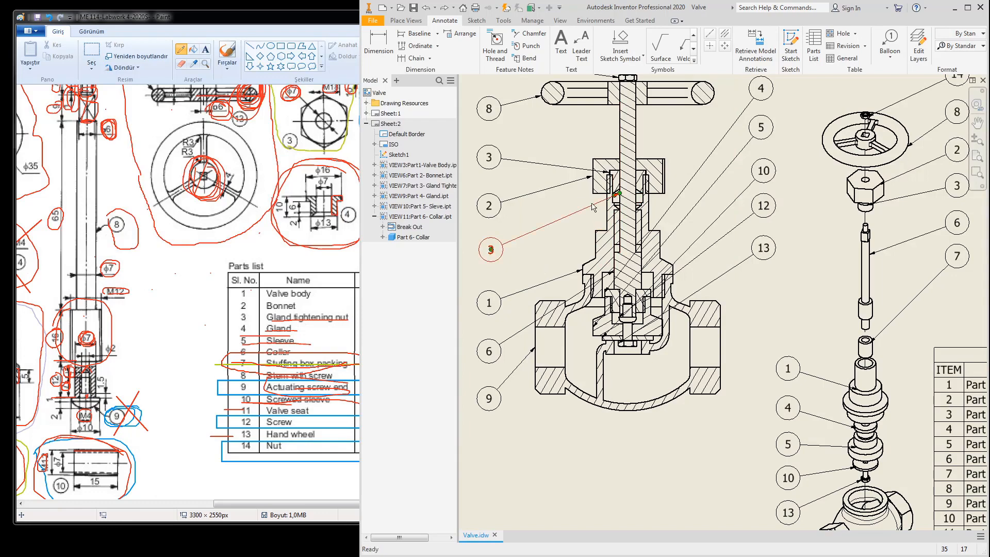
pyautogui.doubleClick(490, 251)
pyautogui.click(548, 177)
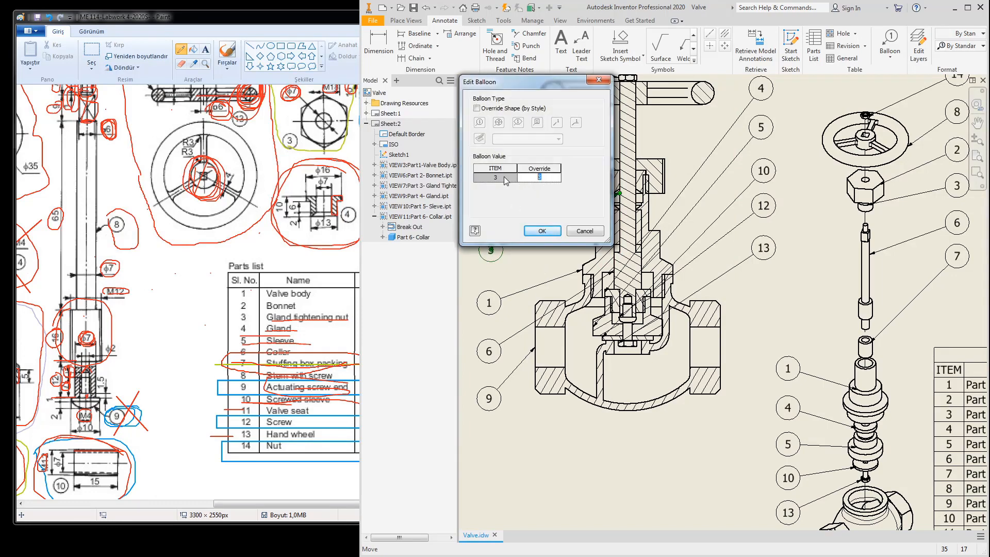
pyautogui.write('7')
pyautogui.click(542, 231)
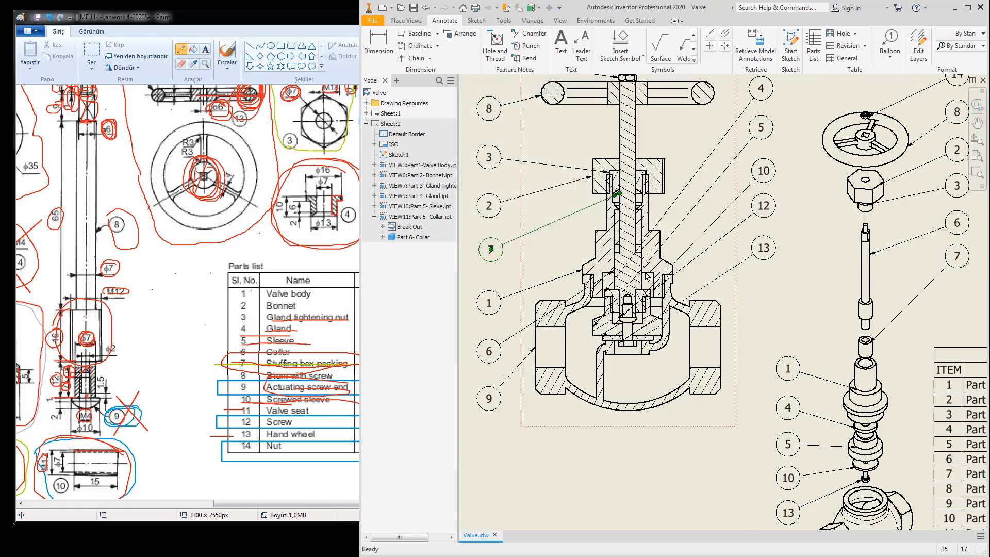
pyautogui.press('Home')
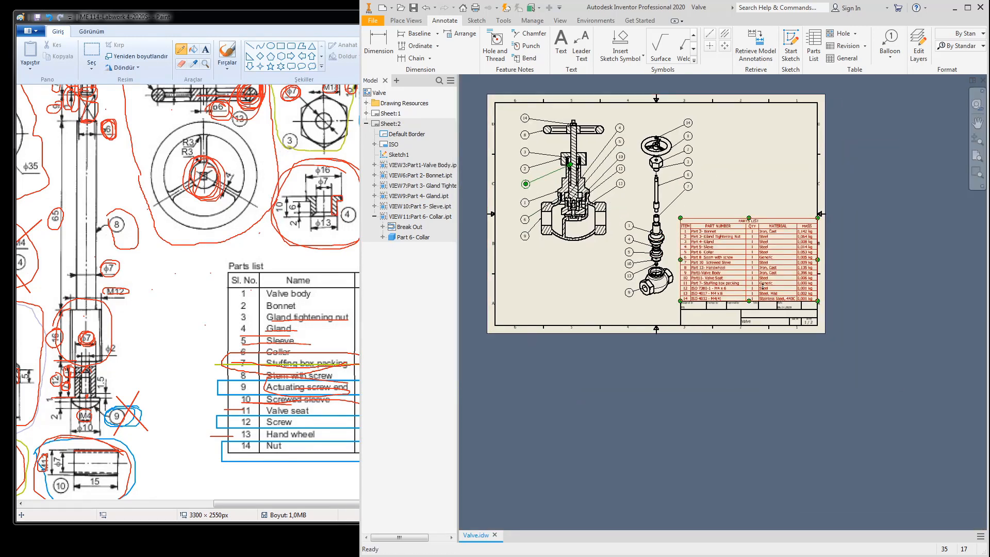
# Step: Activate Sheet:2, pan over its part views and check the Paint reference
pyautogui.scroll(4, 756, 286)
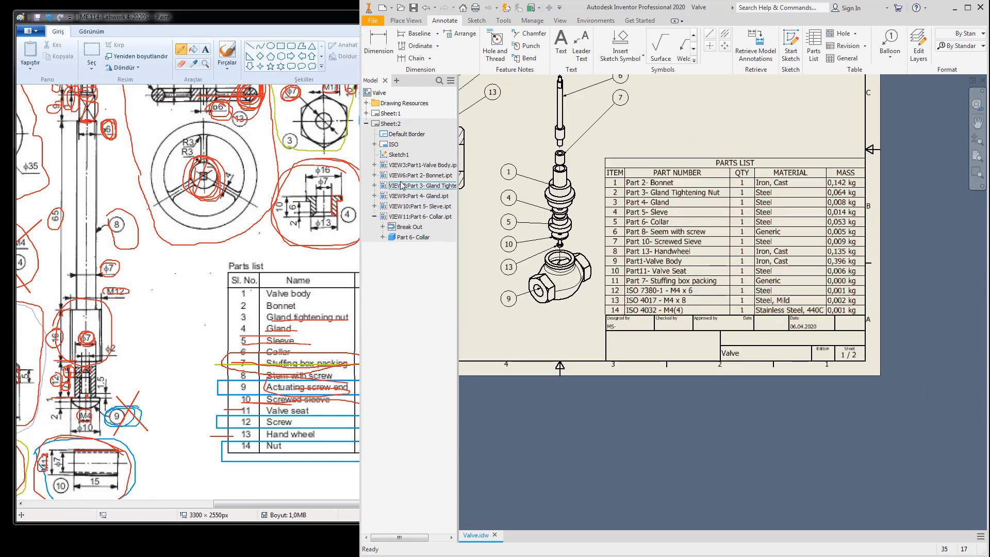
pyautogui.doubleClick(393, 123)
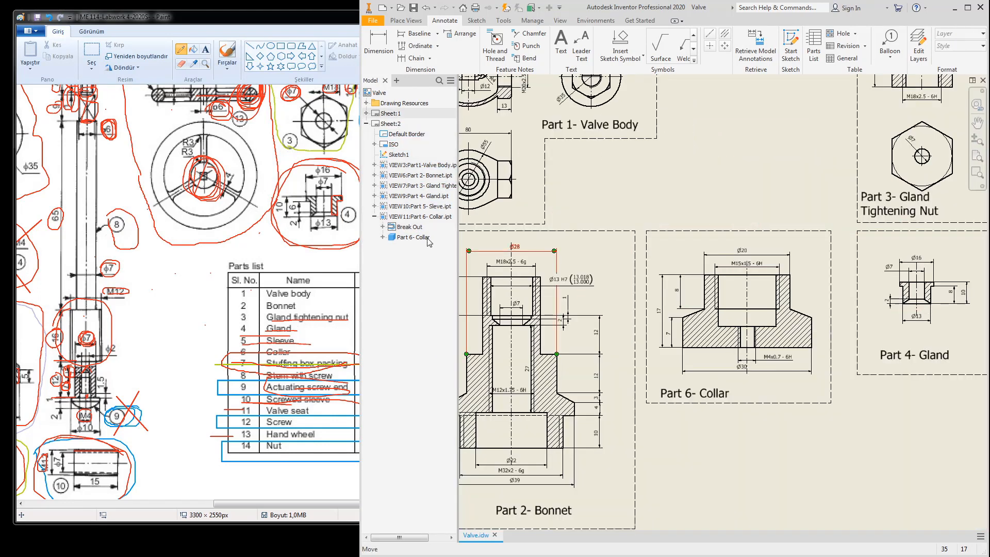
pyautogui.scroll(-3, 655, 239)
pyautogui.moveTo(694, 285); pyautogui.dragTo(618, 220, button='middle')
pyautogui.click(196, 287)
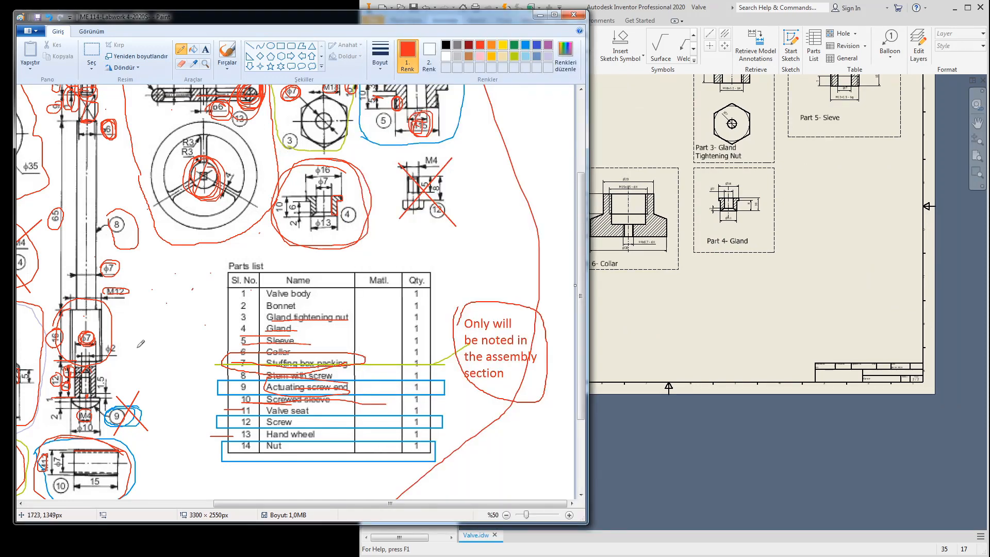
pyautogui.moveTo(271, 505); pyautogui.dragTo(209, 507)
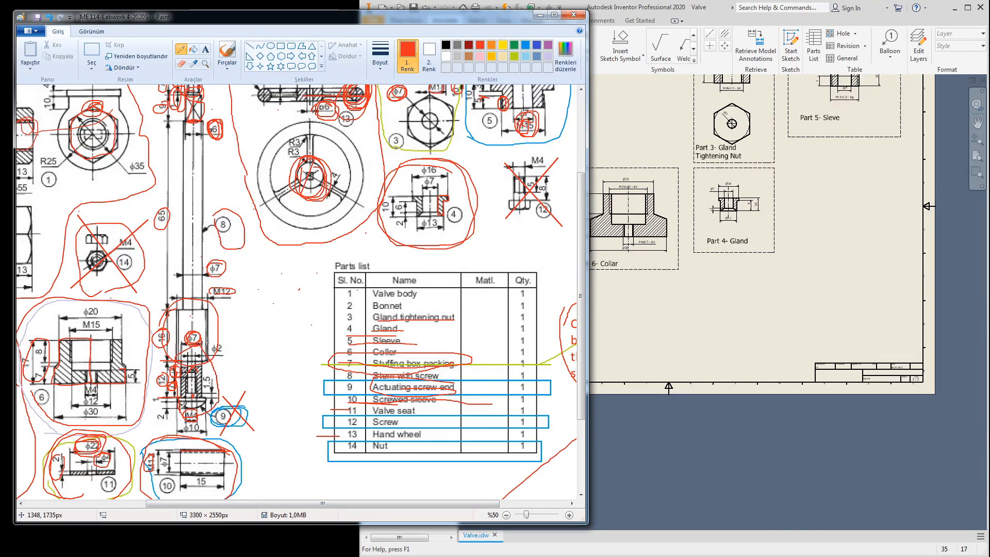
pyautogui.click(701, 294)
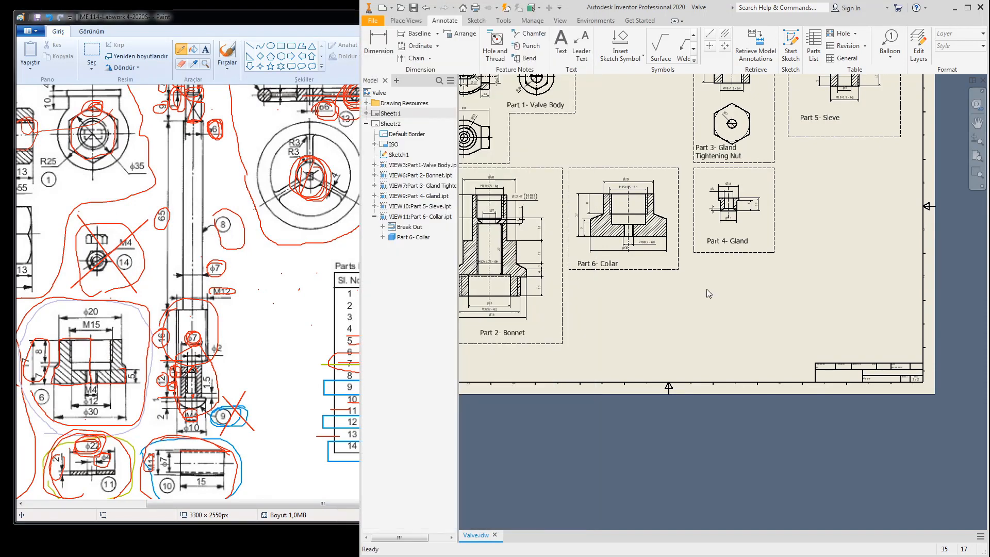
pyautogui.scroll(-2, 709, 292)
pyautogui.scroll(4, 671, 227)
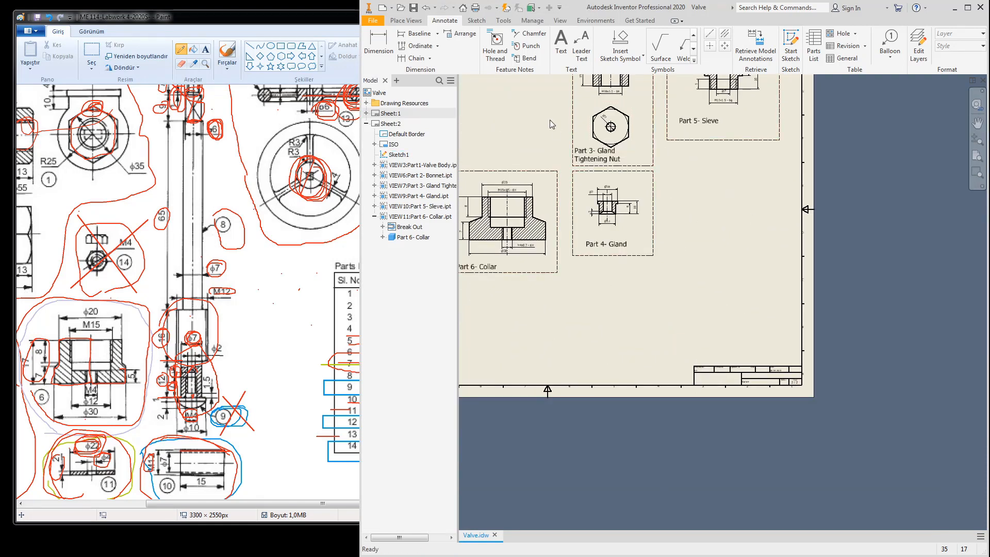
pyautogui.click(406, 20)
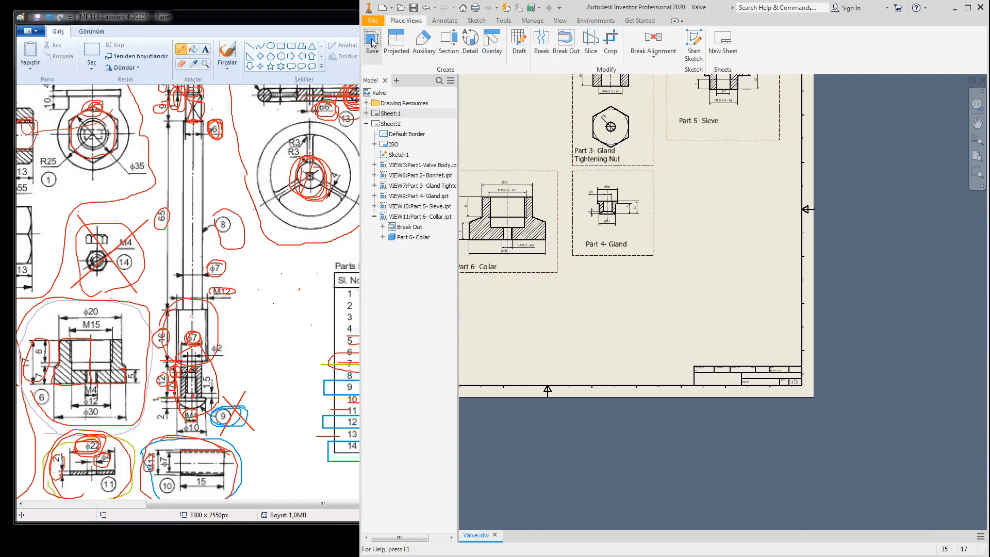
# Step: Create a 2:1 base view of Part 8- Seem with screw, Bottom orientation, rotated upright
pyautogui.click(371, 42)
pyautogui.click(425, 175)
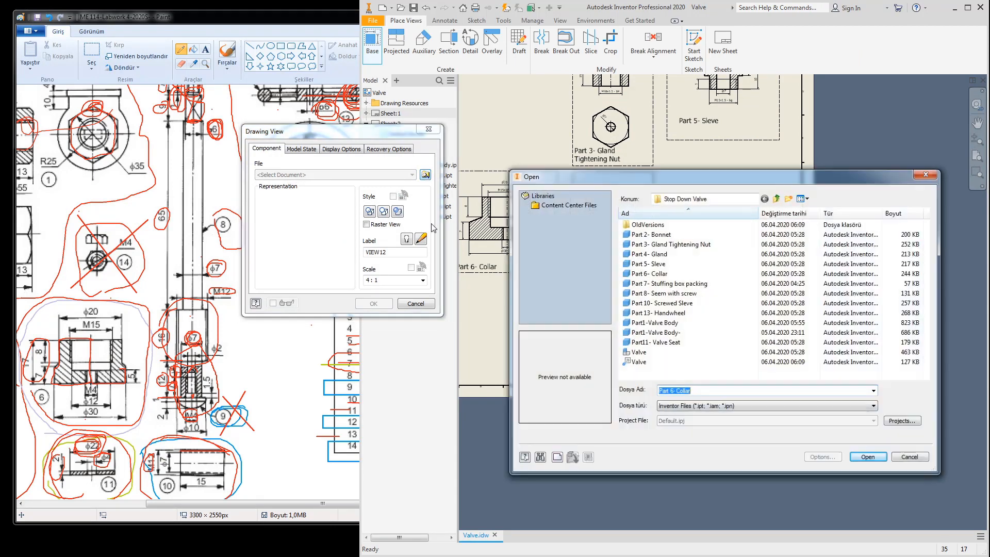
pyautogui.click(654, 294)
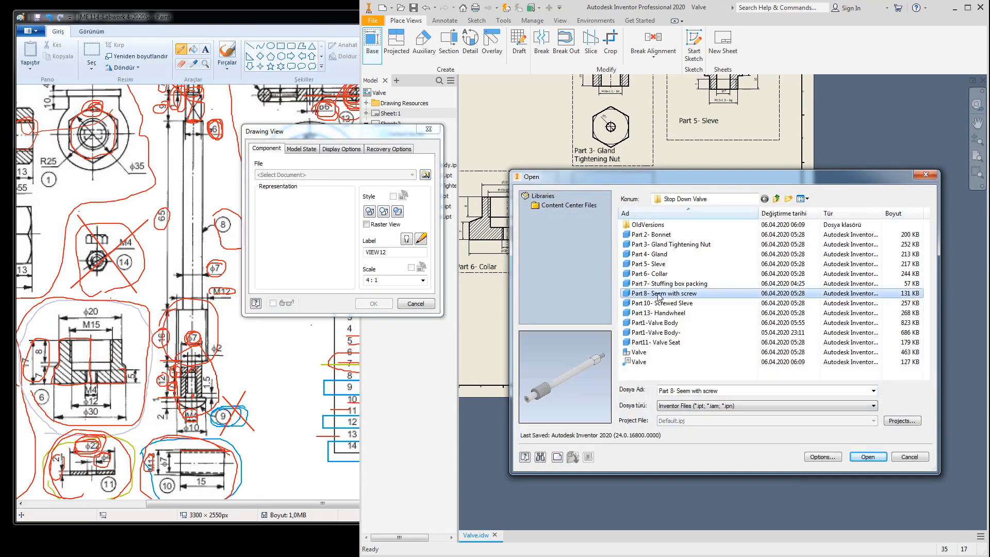
pyautogui.doubleClick(658, 294)
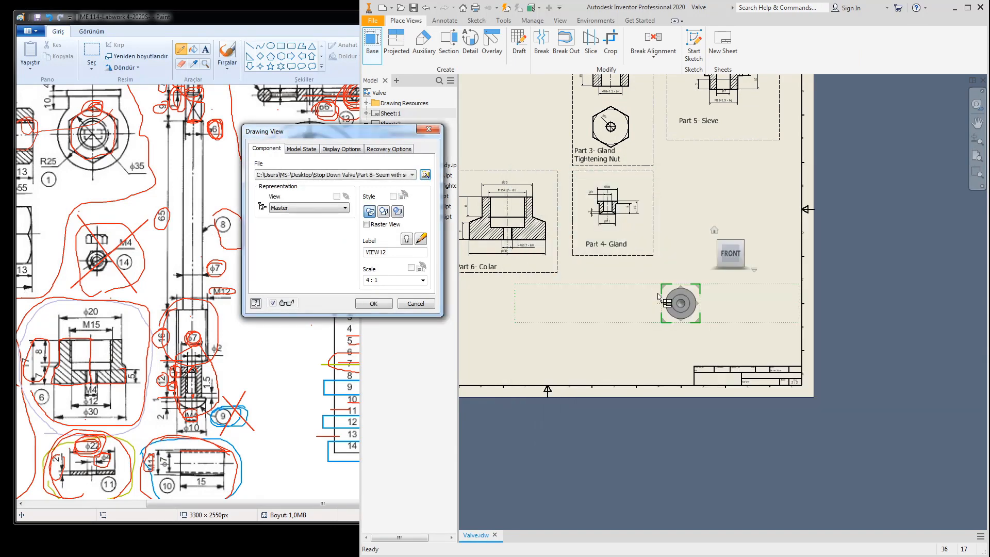
pyautogui.click(679, 299)
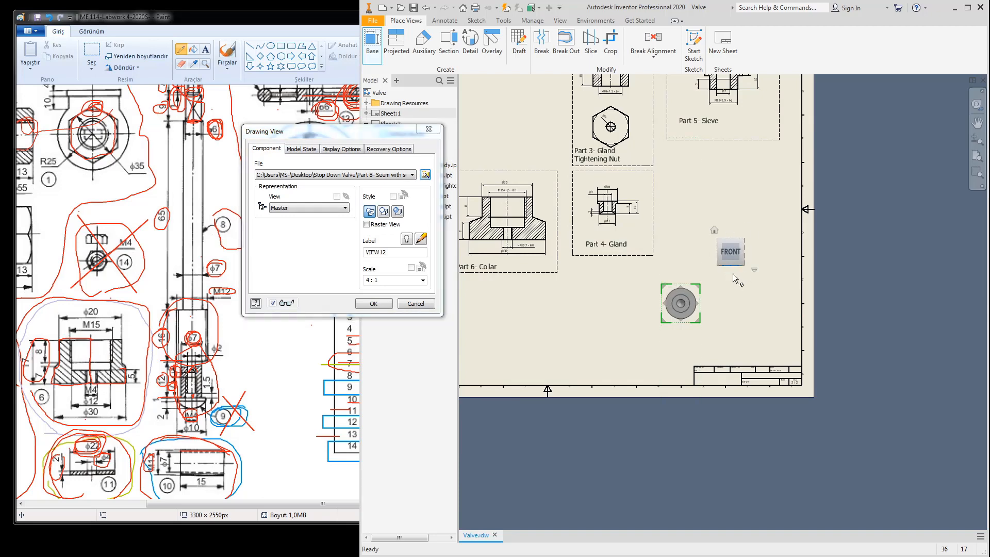
pyautogui.click(732, 273)
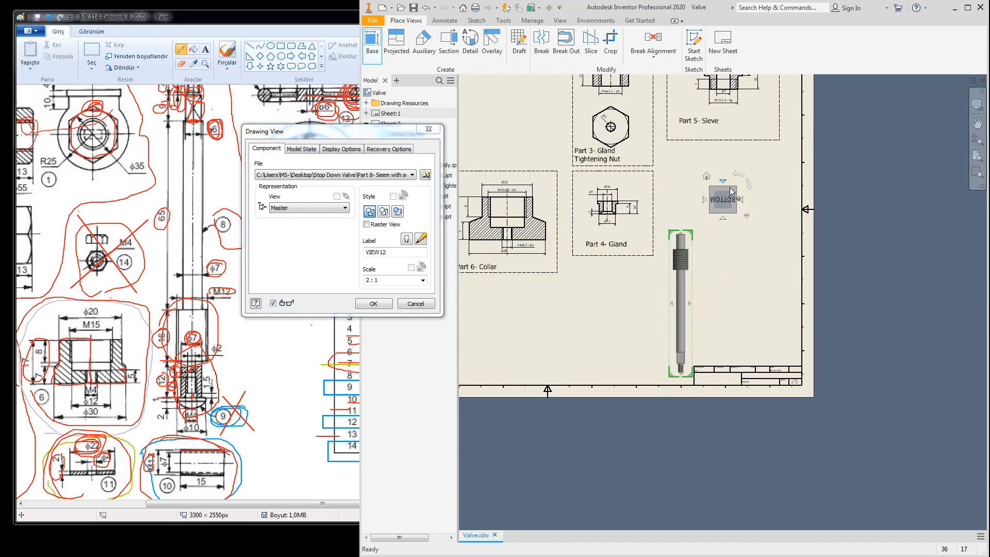
pyautogui.click(741, 176)
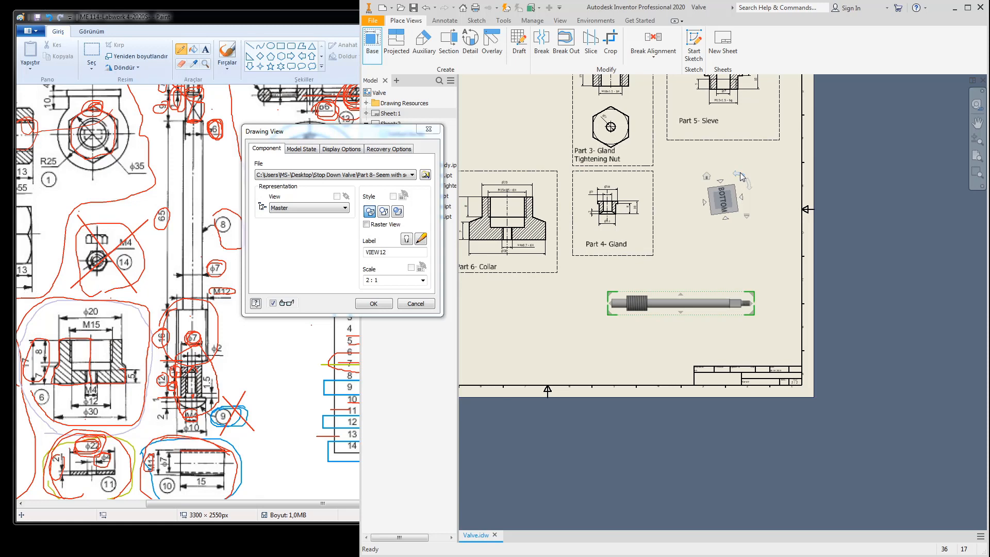
pyautogui.click(740, 175)
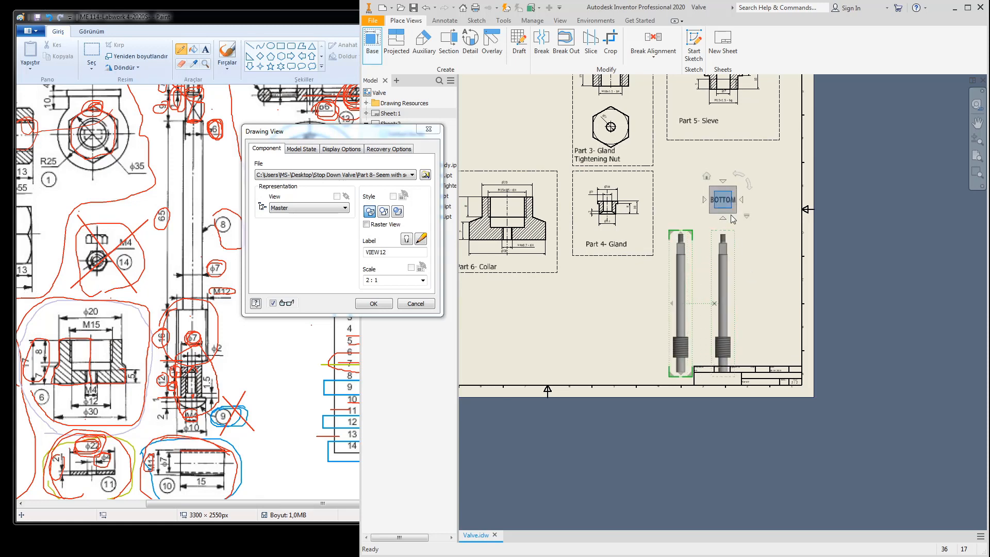
pyautogui.click(379, 304)
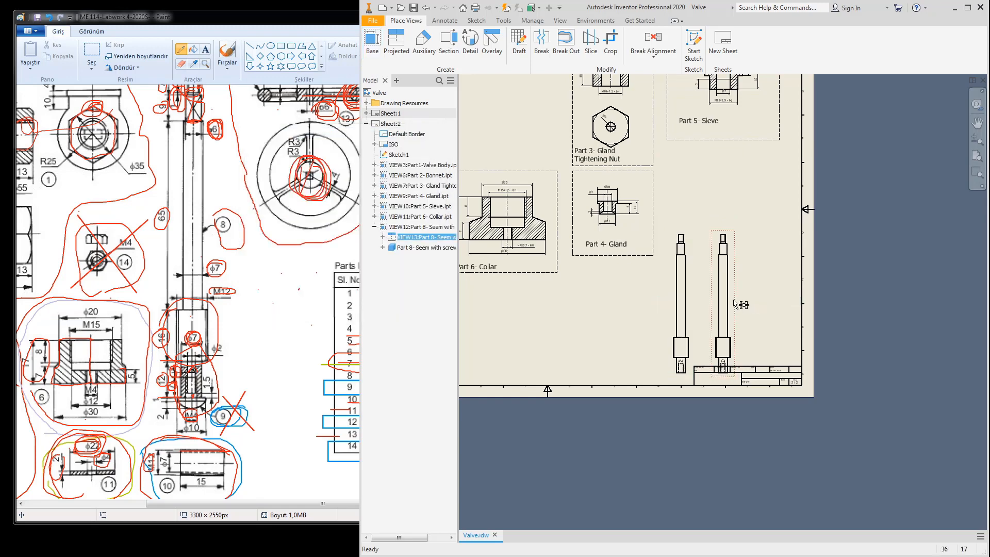
# Step: Delete the extra projected view VIEW13 and move the Part 8 view up and right
pyautogui.press('Delete')
pyautogui.click(668, 307)
pyautogui.moveTo(694, 304); pyautogui.dragTo(737, 233)
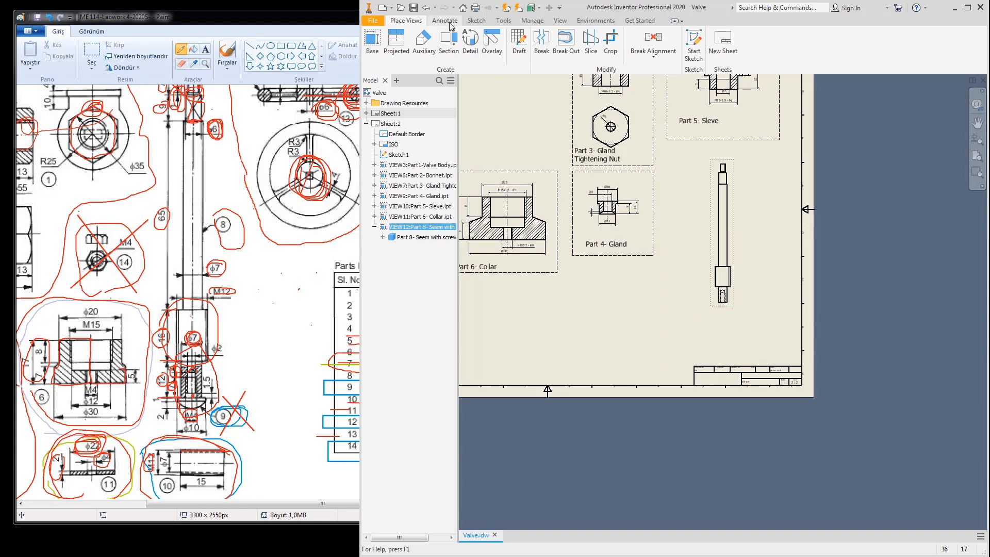
pyautogui.click(476, 21)
# Step: Sketch a rectangular boundary around the lower end of the stem view
pyautogui.click(373, 44)
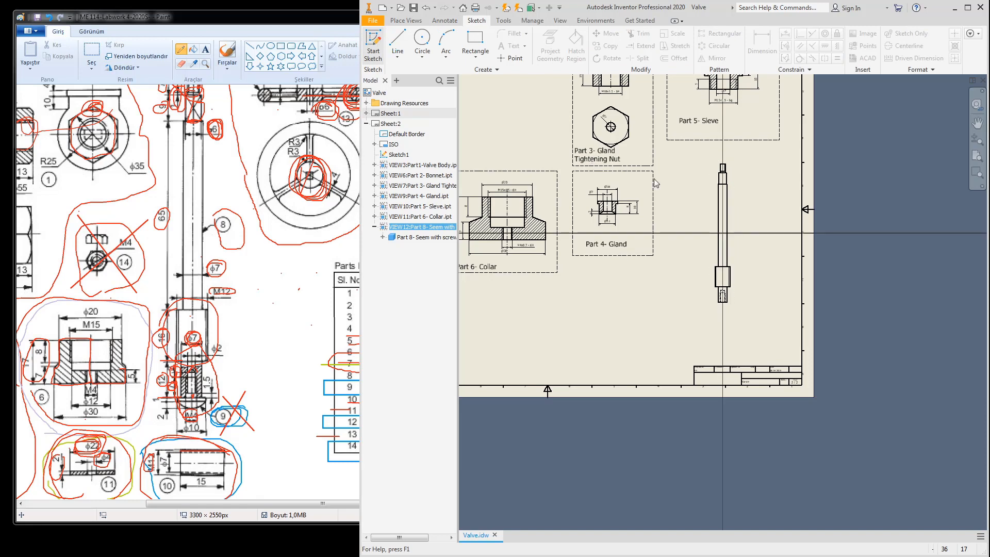
pyautogui.click(484, 52)
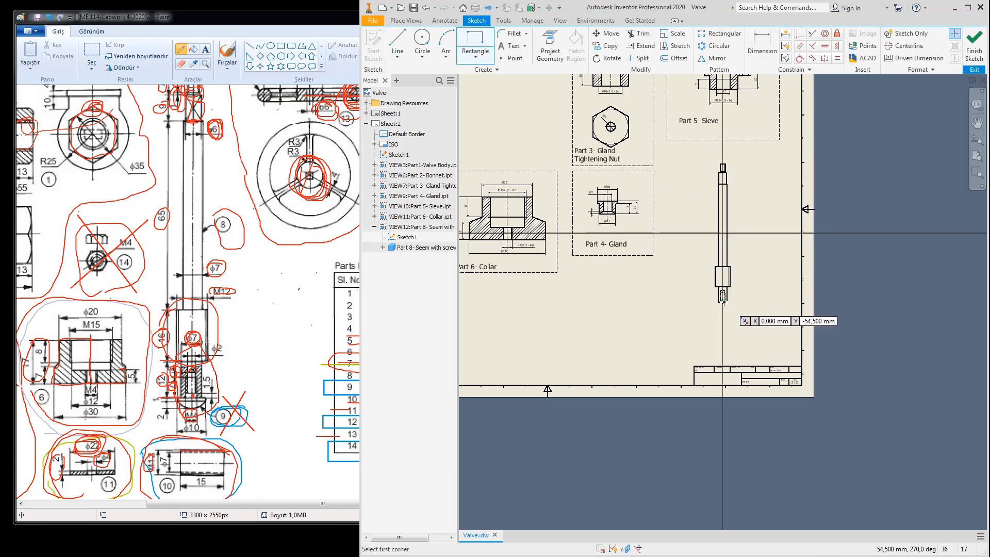
pyautogui.scroll(5, 725, 300)
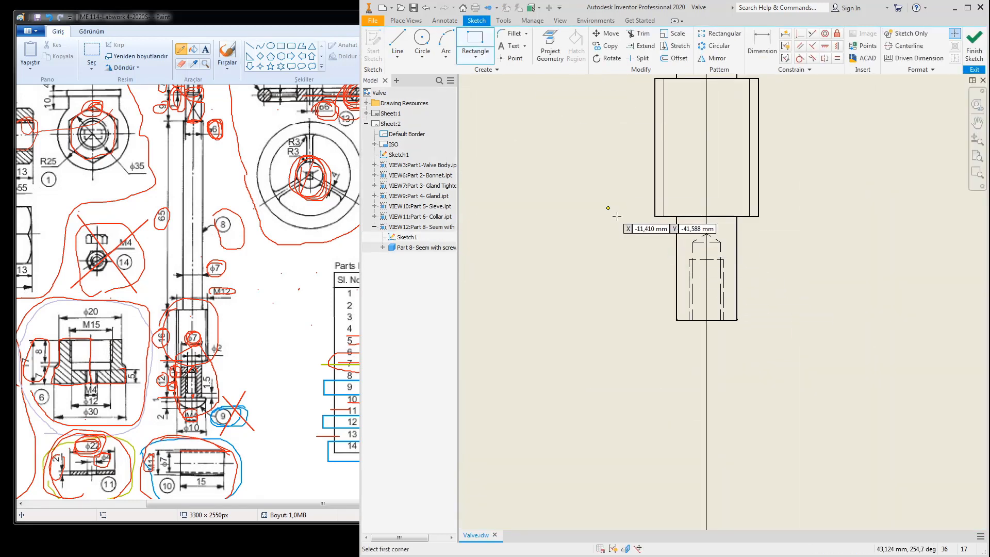
pyautogui.click(667, 233)
pyautogui.click(796, 348)
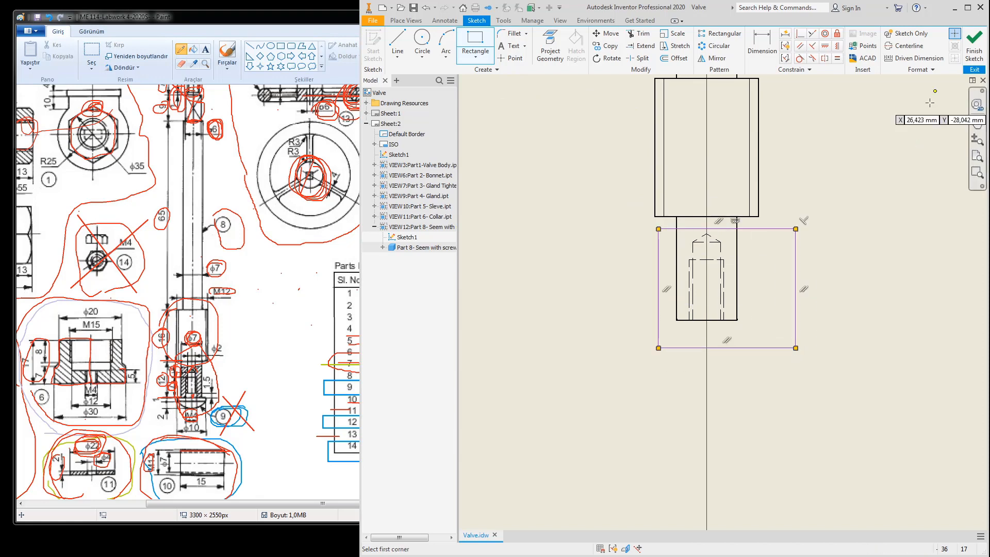
pyautogui.click(976, 43)
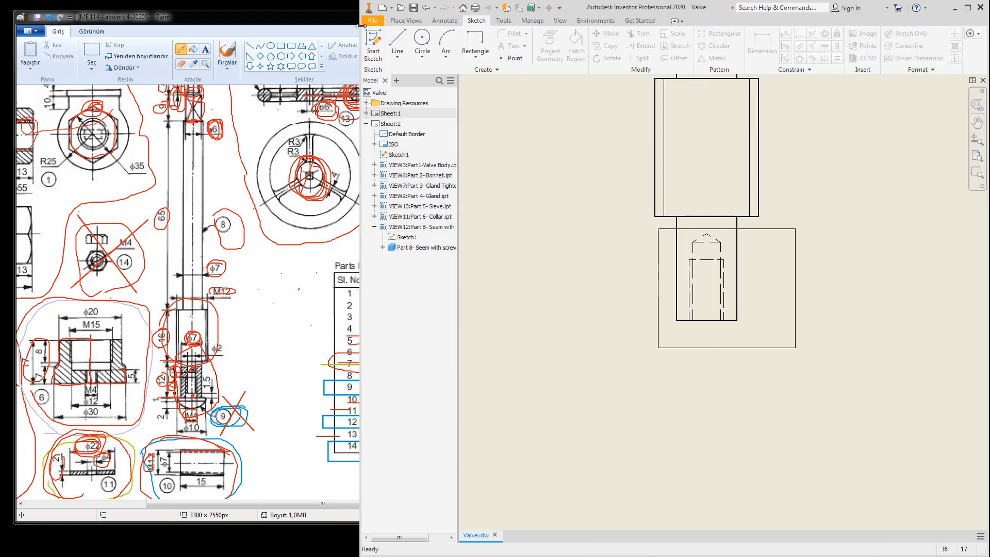
# Step: Apply a Break Out section through that boundary, with depth at the stem's bottom edge
pyautogui.click(405, 22)
pyautogui.click(566, 44)
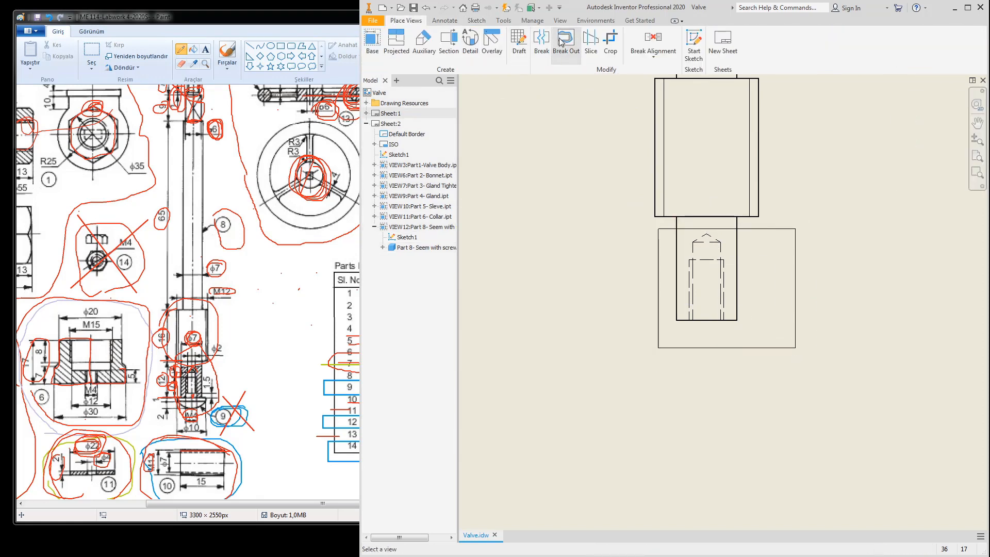
pyautogui.click(706, 320)
pyautogui.click(509, 341)
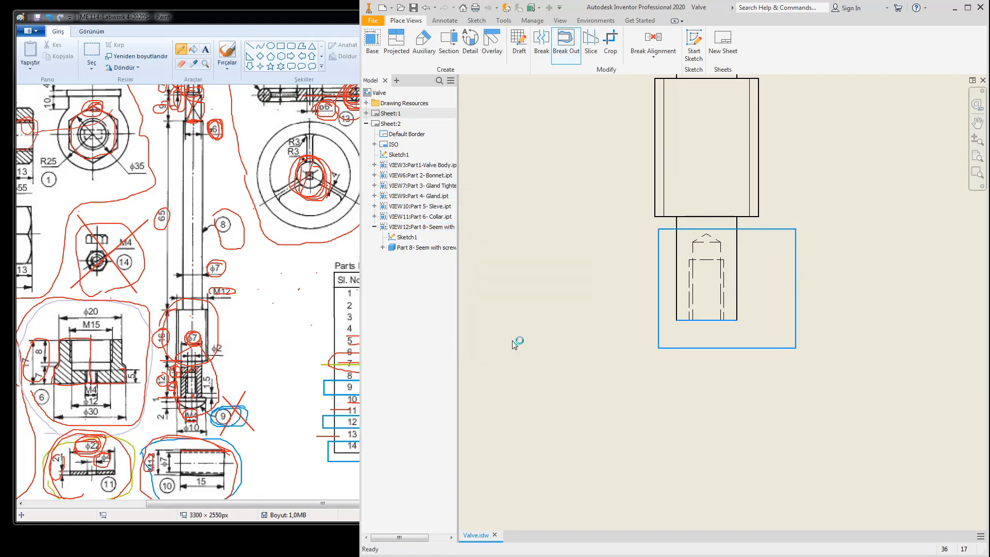
pyautogui.scroll(-5, 725, 268)
pyautogui.moveTo(721, 291); pyautogui.dragTo(695, 388, button='middle')
# Step: Add a bisector centre line along the stem between its edges
pyautogui.click(444, 21)
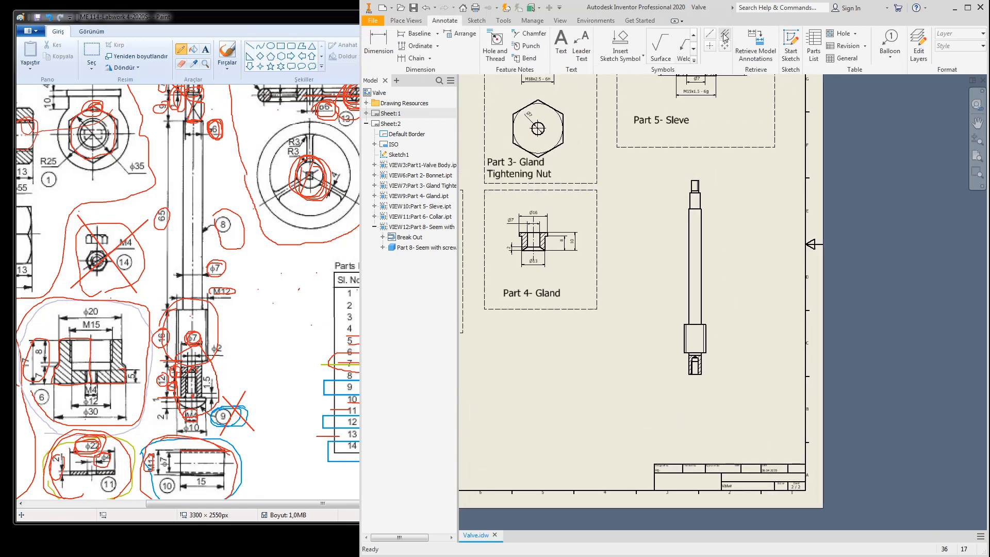
pyautogui.click(686, 296)
pyautogui.press('Escape')
pyautogui.click(696, 176)
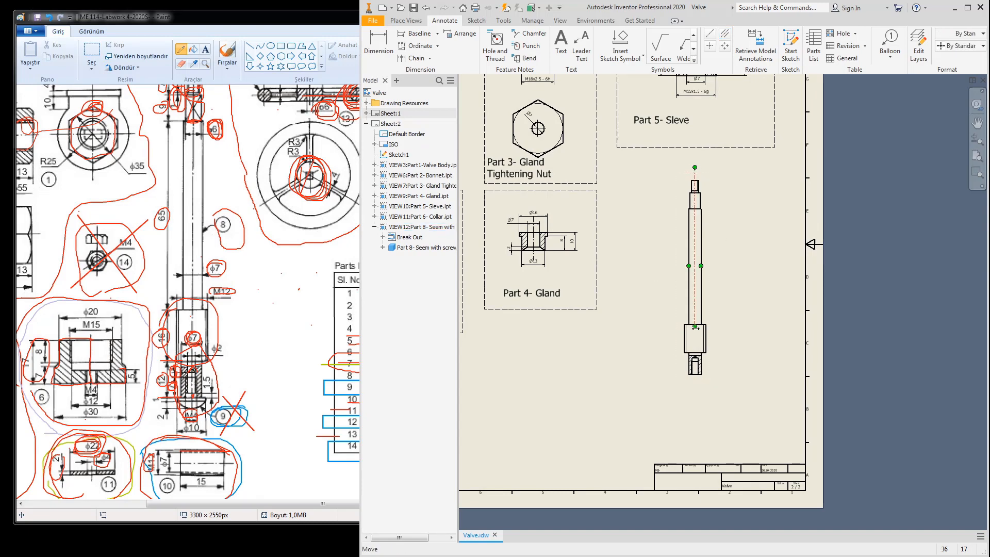
pyautogui.scroll(3, 714, 221)
pyautogui.moveTo(714, 221); pyautogui.dragTo(734, 258, button='middle')
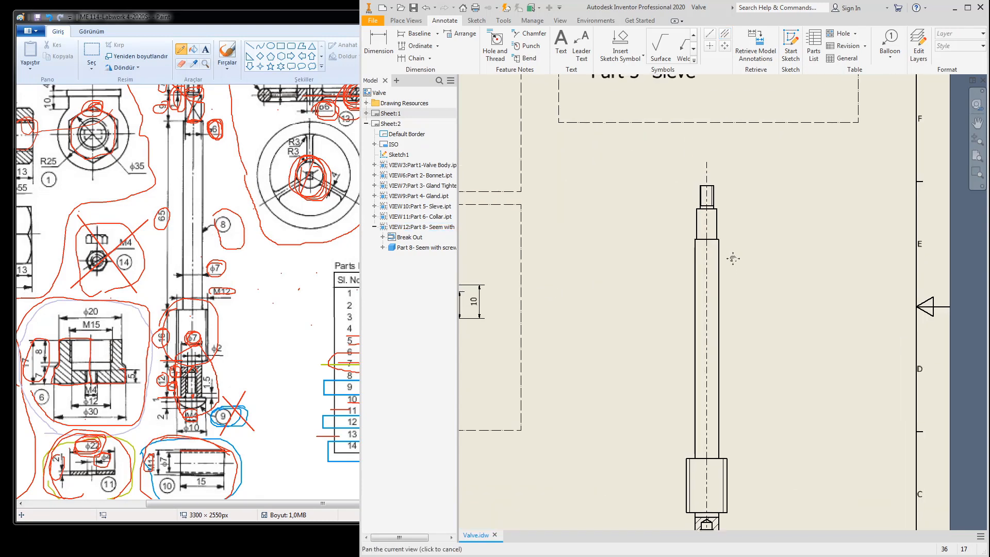
# Step: Sketch two crossed diagonal lines over the square section near the stem's top
pyautogui.click(475, 21)
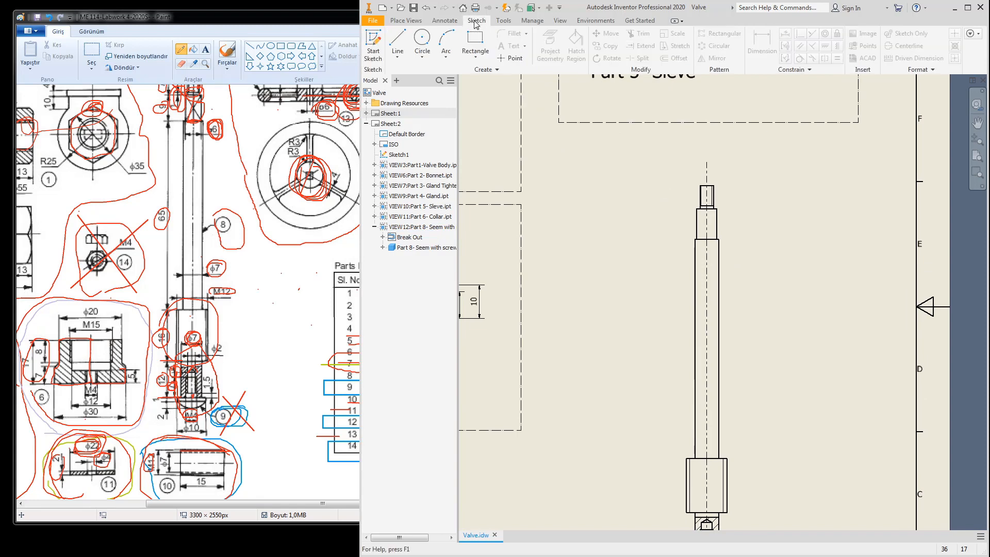
pyautogui.click(713, 224)
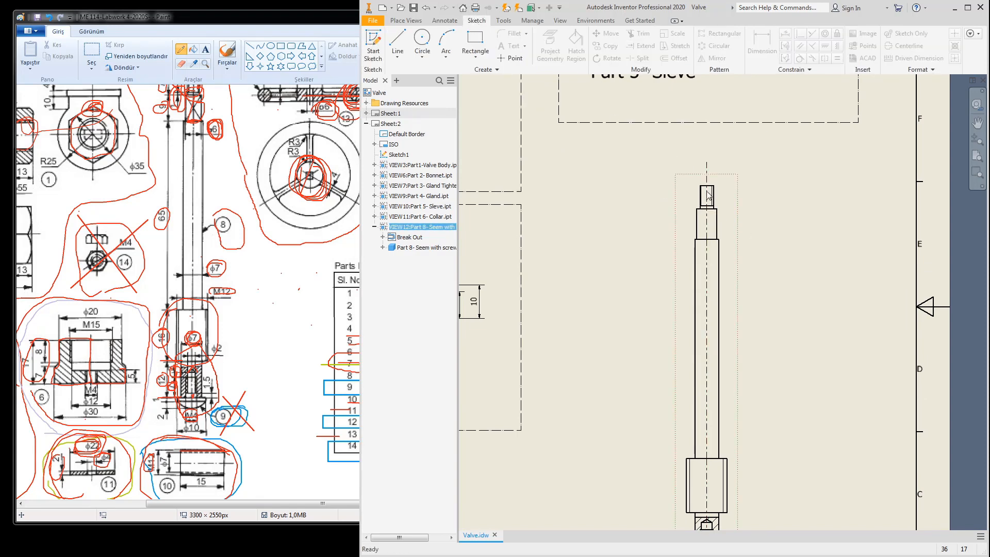
pyautogui.click(373, 45)
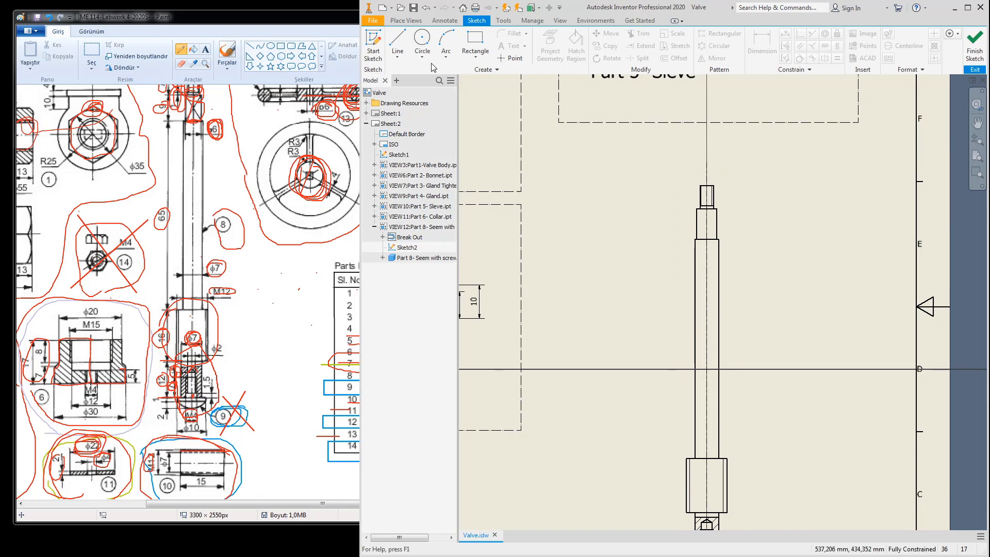
pyautogui.click(397, 45)
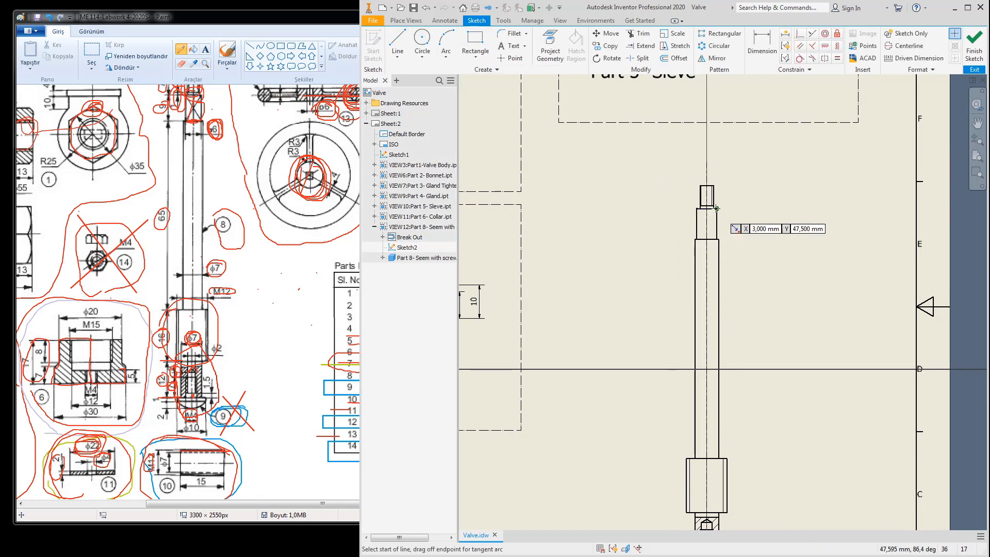
pyautogui.click(716, 208)
pyautogui.scroll(5, 701, 232)
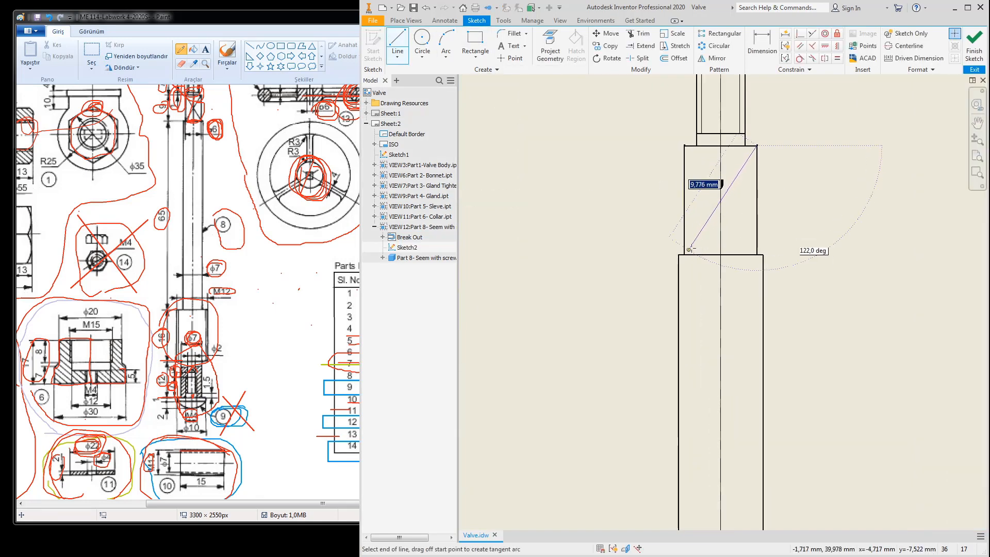
pyautogui.click(684, 254)
pyautogui.press('Escape')
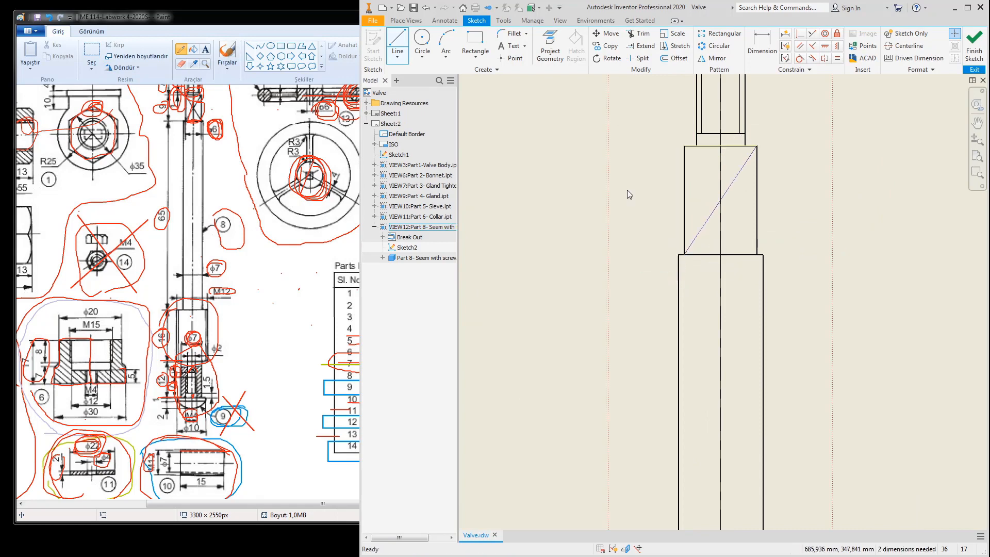
pyautogui.click(398, 46)
pyautogui.click(685, 146)
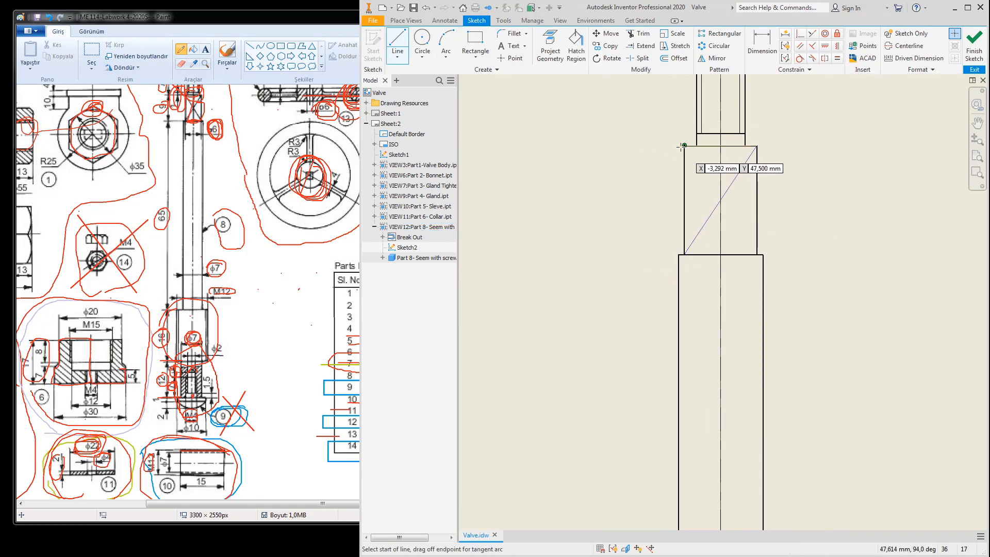
pyautogui.click(757, 255)
pyautogui.press('Escape')
pyautogui.click(974, 46)
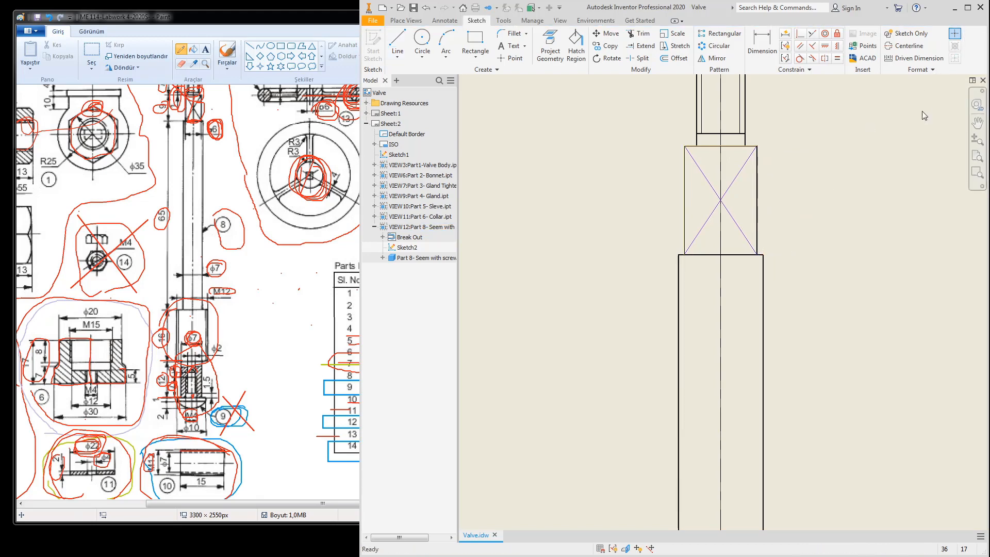
pyautogui.scroll(-4, 813, 206)
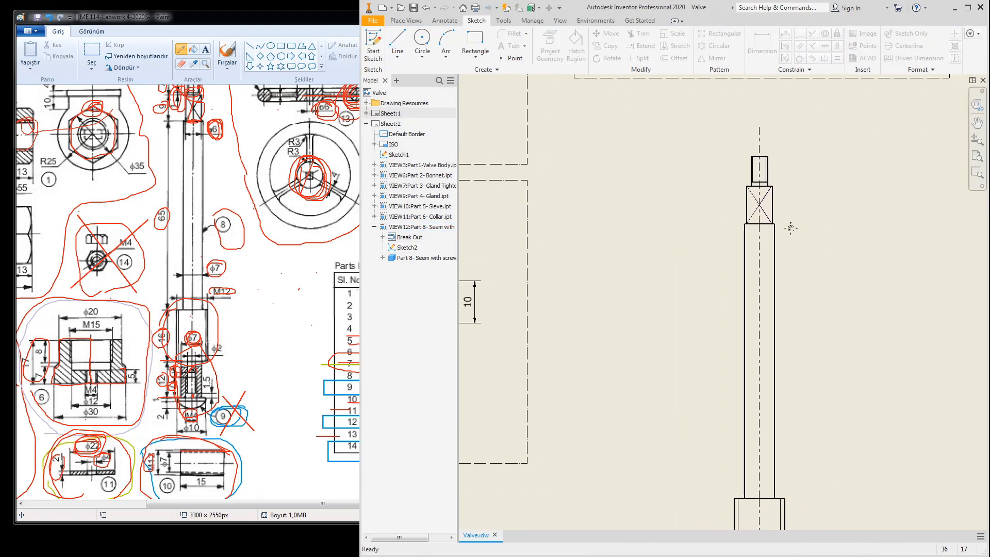
# Step: Draw a leader from the stem's crossed square section to a point on its left
pyautogui.click(444, 20)
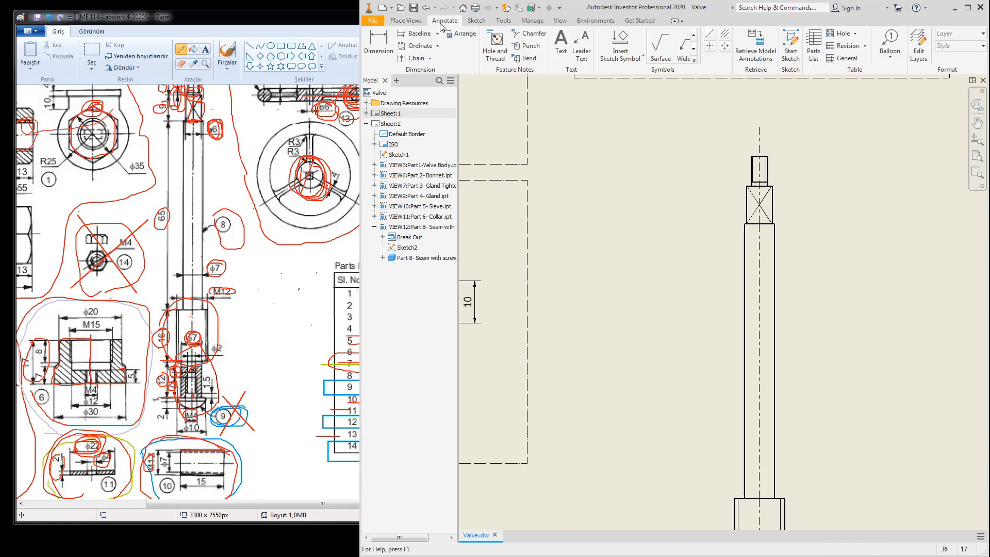
pyautogui.click(581, 46)
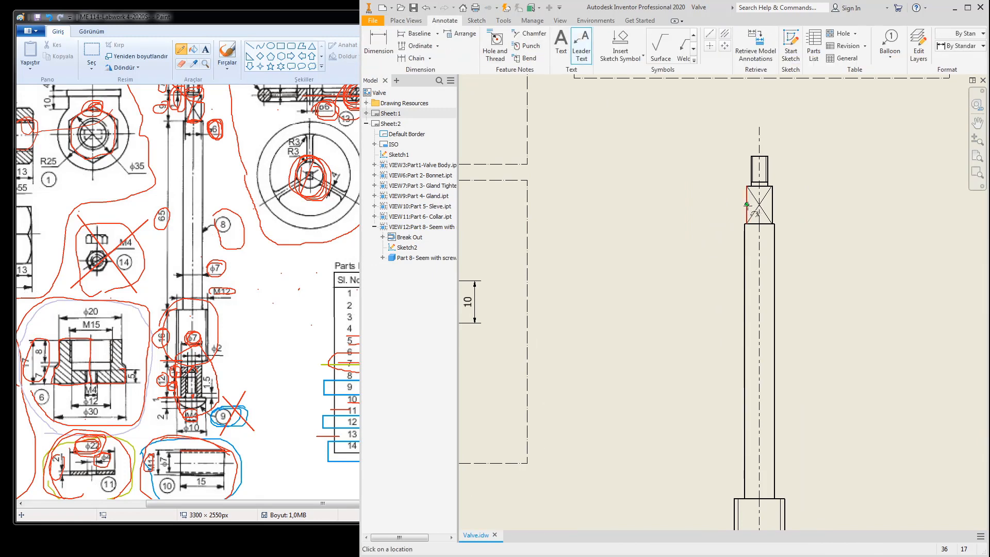
pyautogui.click(692, 184)
pyautogui.rightClick(691, 184)
pyautogui.click(737, 192)
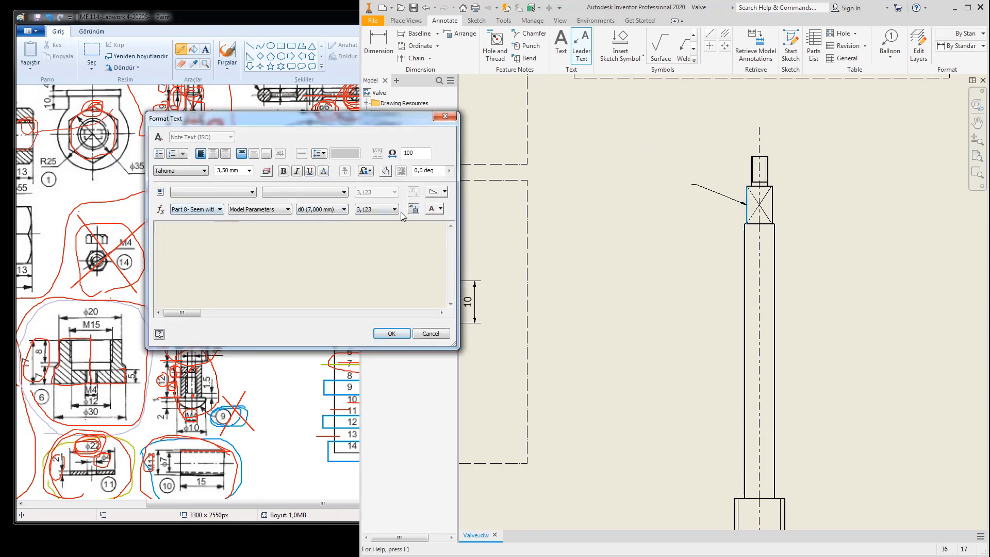
# Step: Enter □6 as the leader note text, then begin retrieving the model's dimensions
pyautogui.click(440, 209)
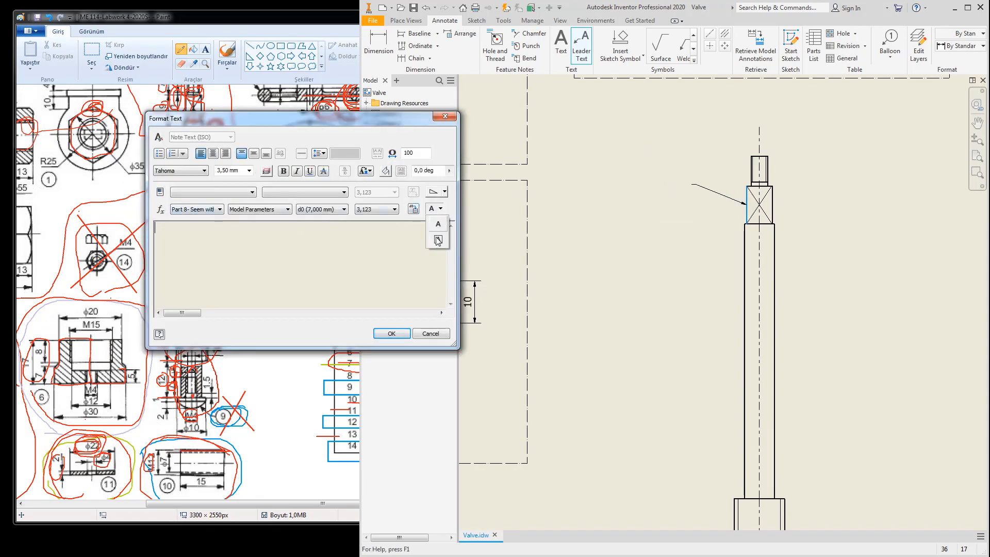
pyautogui.click(444, 192)
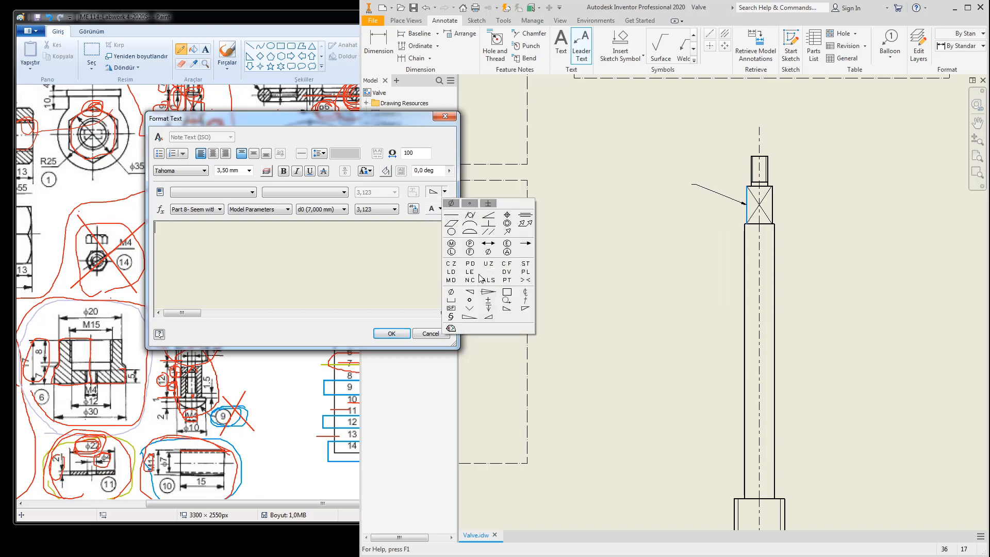
pyautogui.click(507, 294)
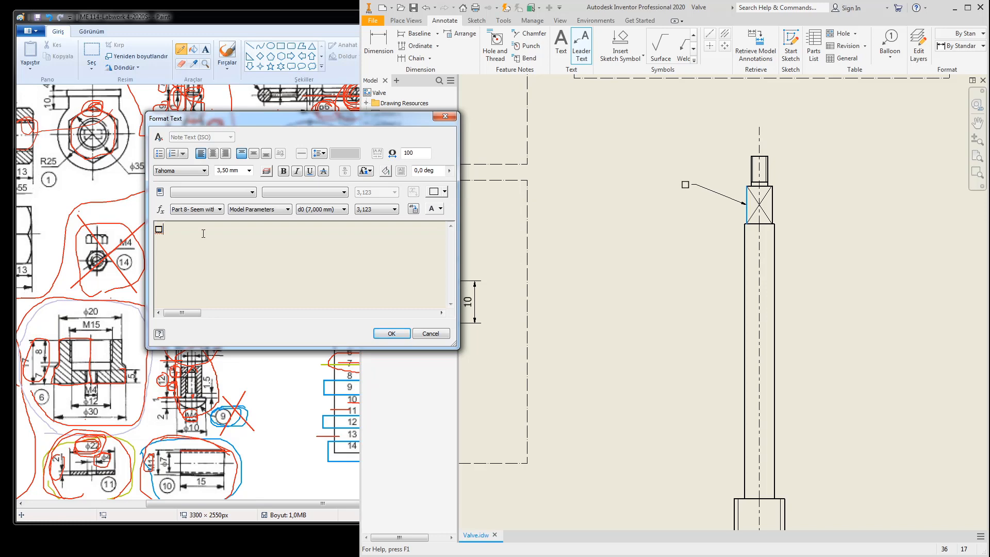
pyautogui.click(385, 335)
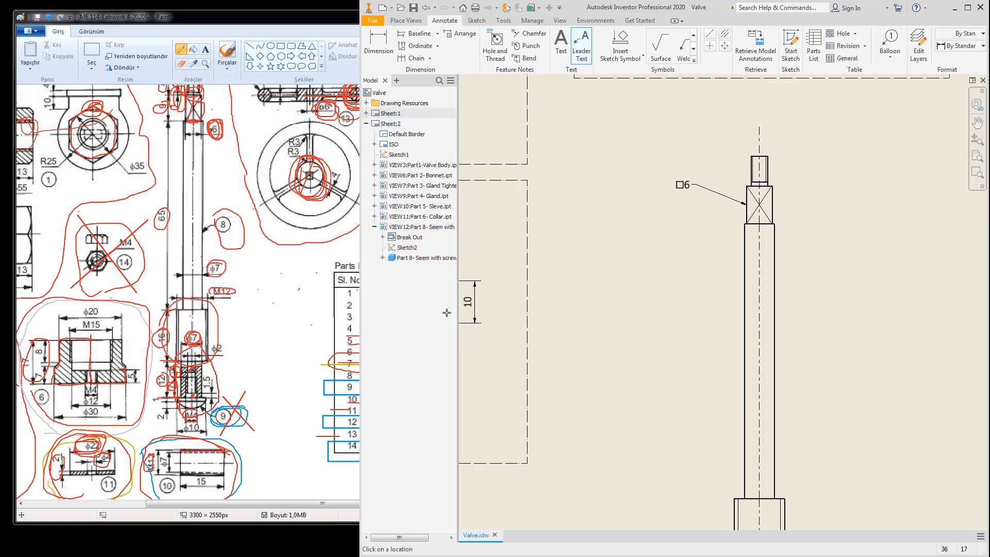
pyautogui.moveTo(692, 174); pyautogui.dragTo(686, 243, button='middle')
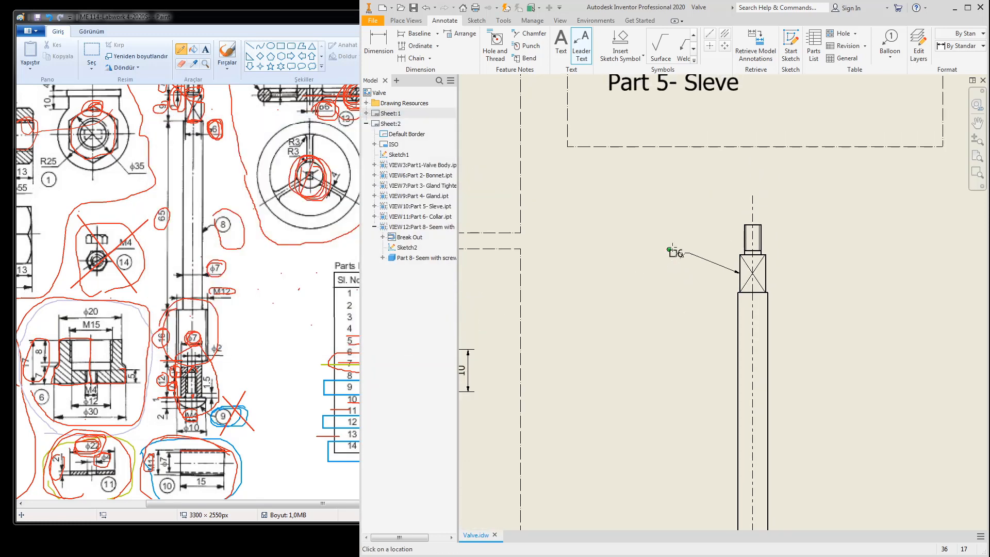
pyautogui.click(755, 46)
# Step: Retrieve and accept the model dimensions for the Part 8 stem view
pyautogui.click(773, 252)
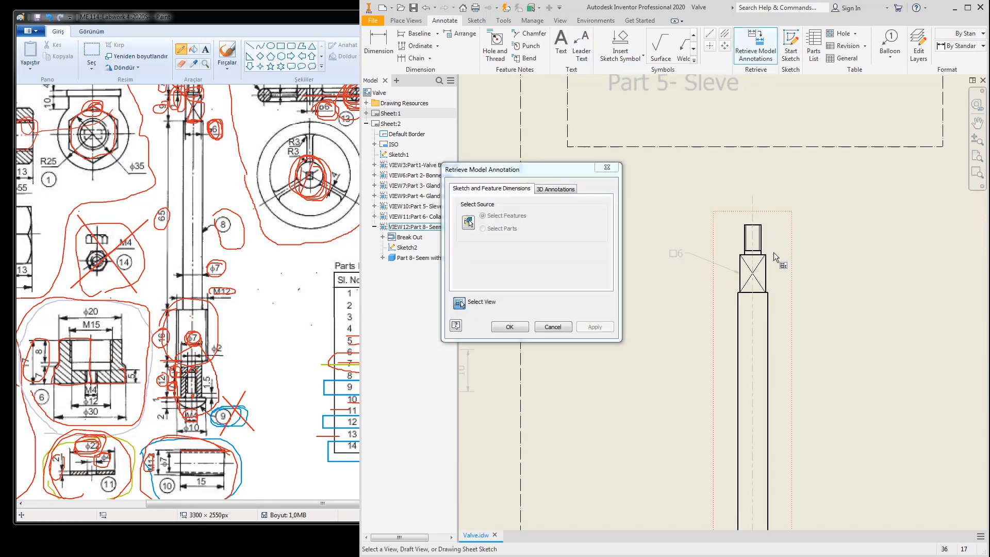
pyautogui.click(505, 331)
pyautogui.scroll(3, 747, 330)
pyautogui.moveTo(758, 340); pyautogui.dragTo(720, 240, button='middle')
pyautogui.scroll(-5, 706, 407)
# Step: Move the 16 and 12 dimensions left, delete Ø12, and place Ø7 near the lower end
pyautogui.moveTo(673, 323)
pyautogui.mouseDown()
pyautogui.moveTo(670, 299)
pyautogui.moveTo(598, 298)
pyautogui.mouseUp()
pyautogui.moveTo(671, 367); pyautogui.dragTo(657, 402)
pyautogui.press('Delete')
pyautogui.moveTo(688, 403); pyautogui.dragTo(640, 269, button='middle')
pyautogui.moveTo(777, 333); pyautogui.dragTo(557, 379)
pyautogui.moveTo(725, 289); pyautogui.dragTo(551, 293)
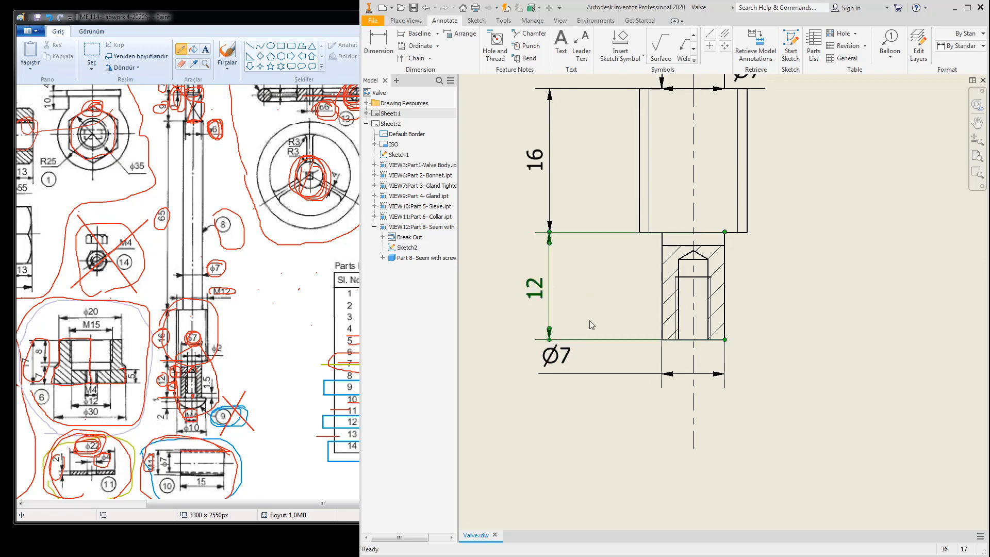
pyautogui.moveTo(562, 368); pyautogui.dragTo(610, 380)
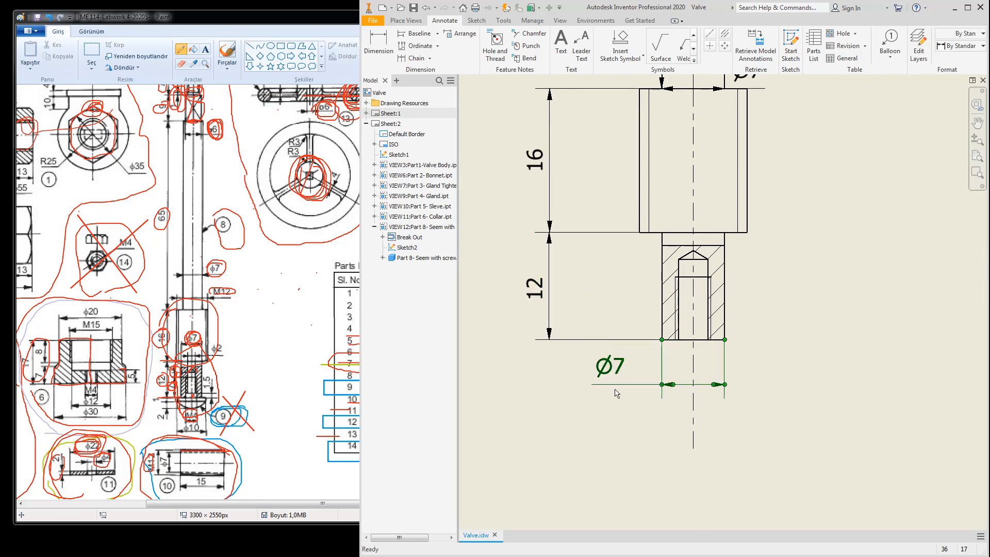
# Step: Raise the Ø7 dimension, pull 65 off the shaft edge, and move 6 above the square end
pyautogui.scroll(5, 722, 360)
pyautogui.moveTo(687, 338); pyautogui.dragTo(748, 226)
pyautogui.scroll(-4, 750, 237)
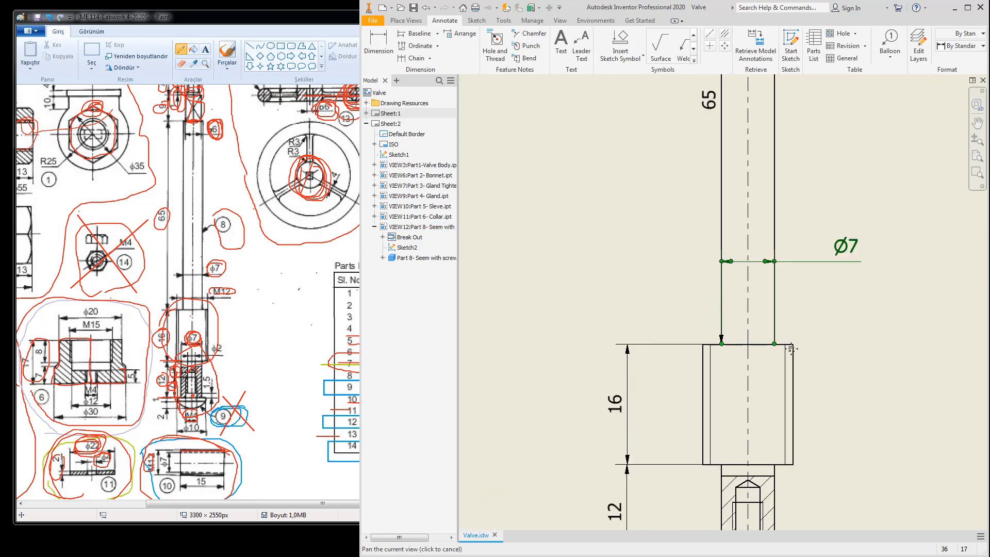
pyautogui.moveTo(761, 266); pyautogui.dragTo(704, 264)
pyautogui.moveTo(732, 282); pyautogui.dragTo(713, 457, button='middle')
pyautogui.scroll(5, 750, 252)
pyautogui.moveTo(757, 282)
pyautogui.mouseDown(button='middle')
pyautogui.moveTo(729, 308)
pyautogui.moveTo(702, 301)
pyautogui.mouseUp(button='middle')
pyautogui.moveTo(762, 283); pyautogui.dragTo(879, 261)
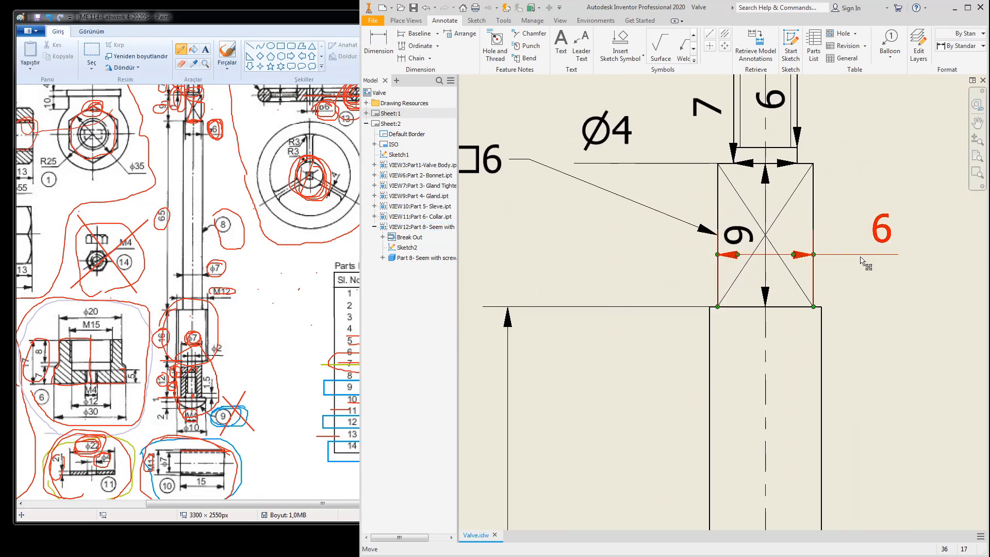
# Step: Prefix the square end's 6 dimension with the square symbol so it reads □6
pyautogui.doubleClick(880, 243)
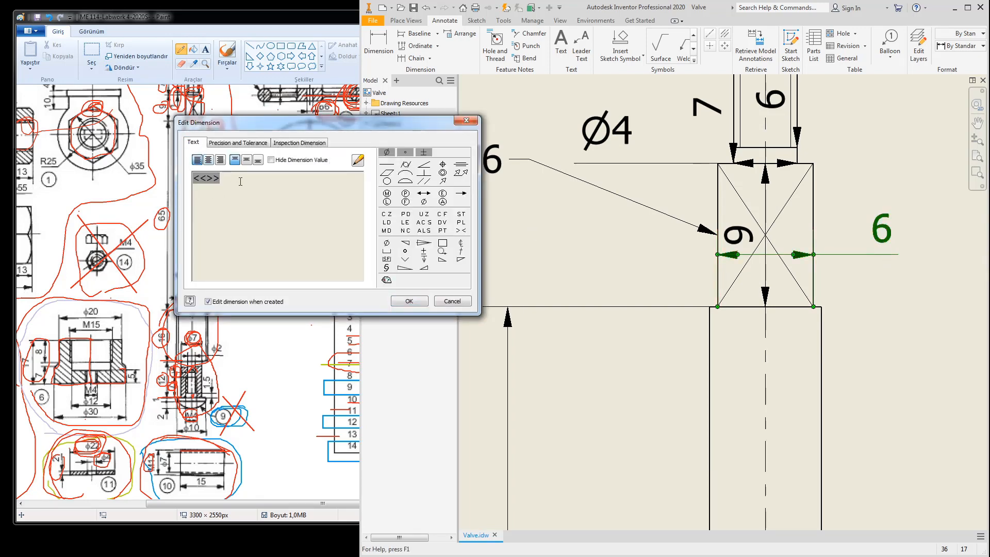
pyautogui.click(442, 243)
pyautogui.click(409, 301)
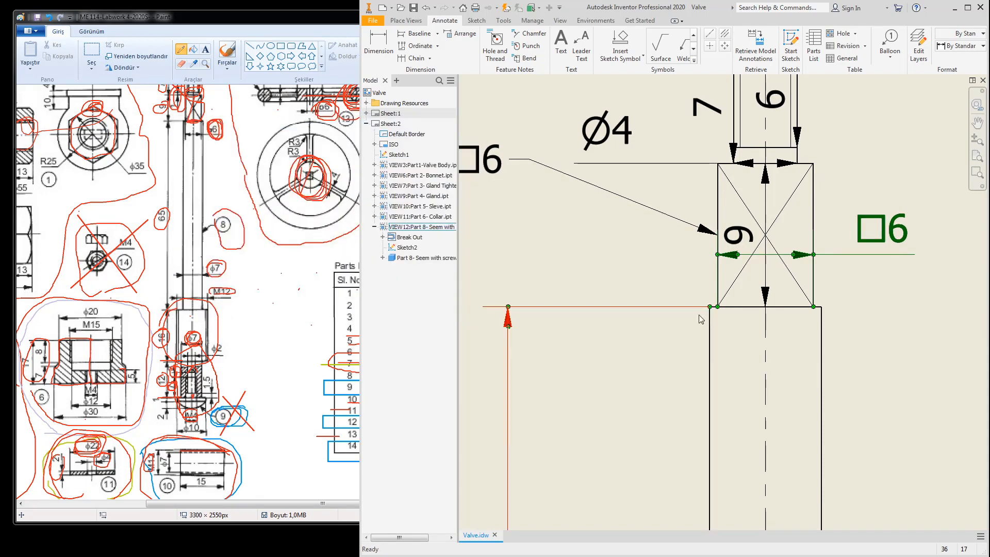
# Step: Move the 9 height dimension to the left of the part
pyautogui.moveTo(785, 268); pyautogui.dragTo(769, 365, button='middle')
pyautogui.scroll(3, 722, 335)
pyautogui.moveTo(723, 336); pyautogui.dragTo(587, 338)
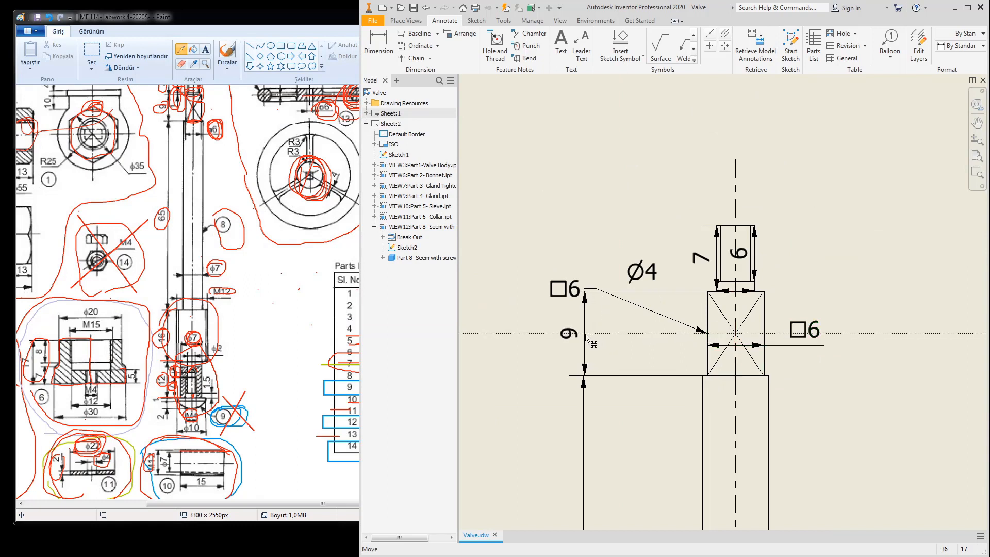
pyautogui.click(588, 289)
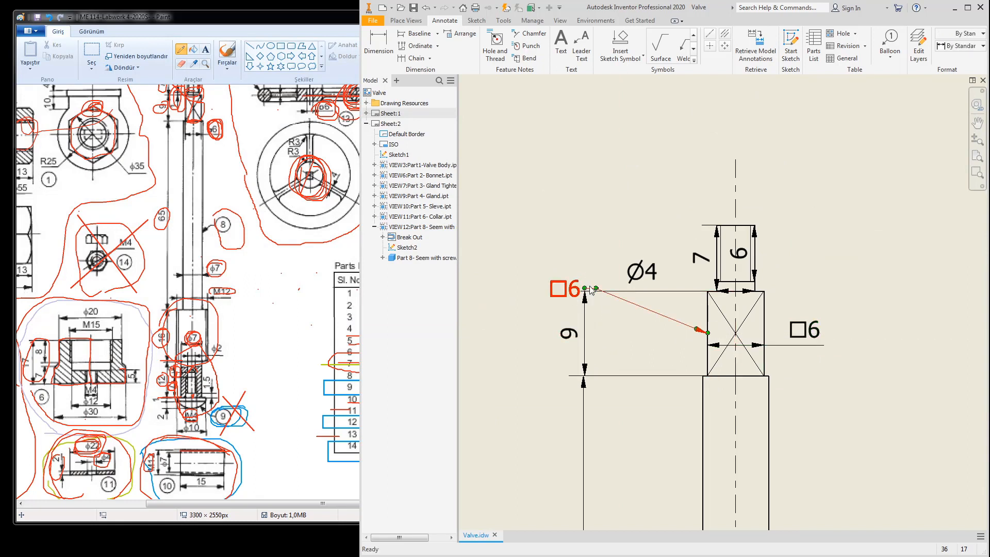
# Step: Delete the Ø4 dimension, place 6 right of the top end, and shift □6 clear of 7
pyautogui.moveTo(597, 291); pyautogui.dragTo(604, 255)
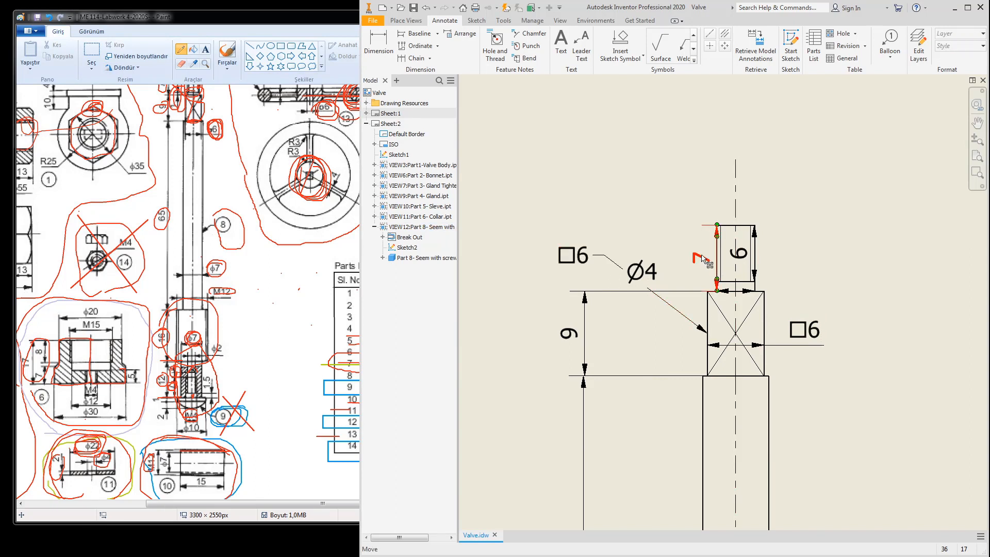
pyautogui.moveTo(701, 257); pyautogui.dragTo(839, 211)
pyautogui.press('Delete')
pyautogui.moveTo(749, 263); pyautogui.dragTo(797, 261)
pyautogui.moveTo(596, 265); pyautogui.dragTo(651, 264)
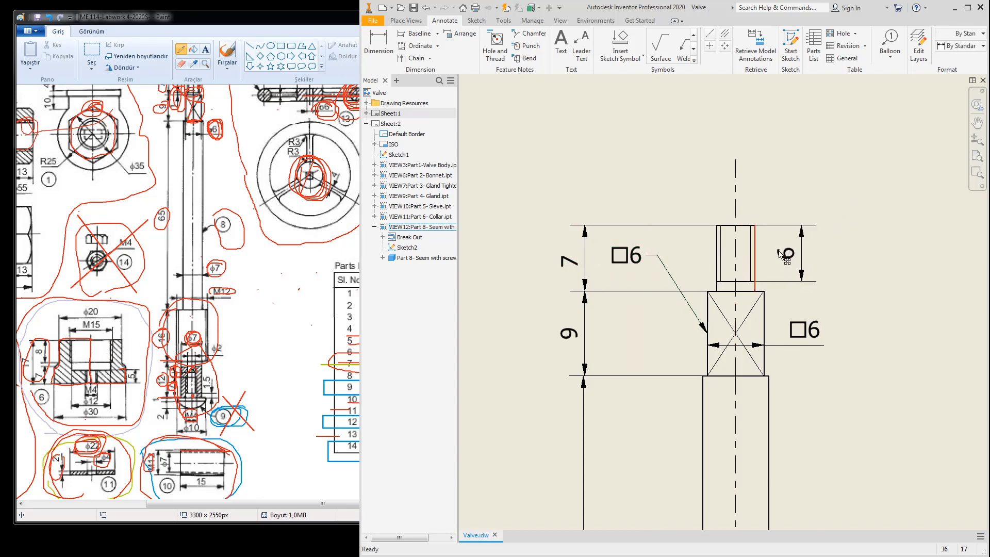
# Step: Add the M4x0.7 - 6g thread note above the stem's top thread
pyautogui.click(496, 40)
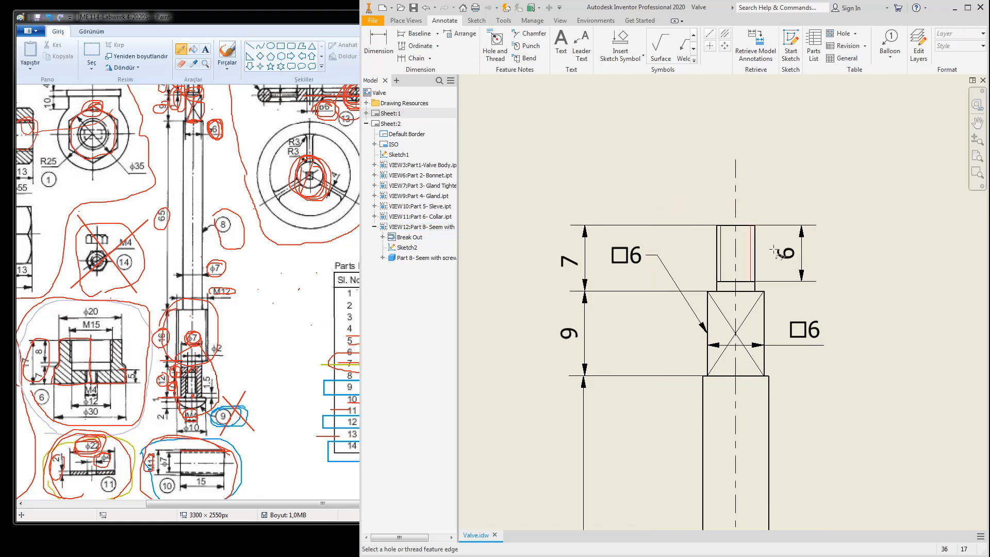
pyautogui.click(754, 260)
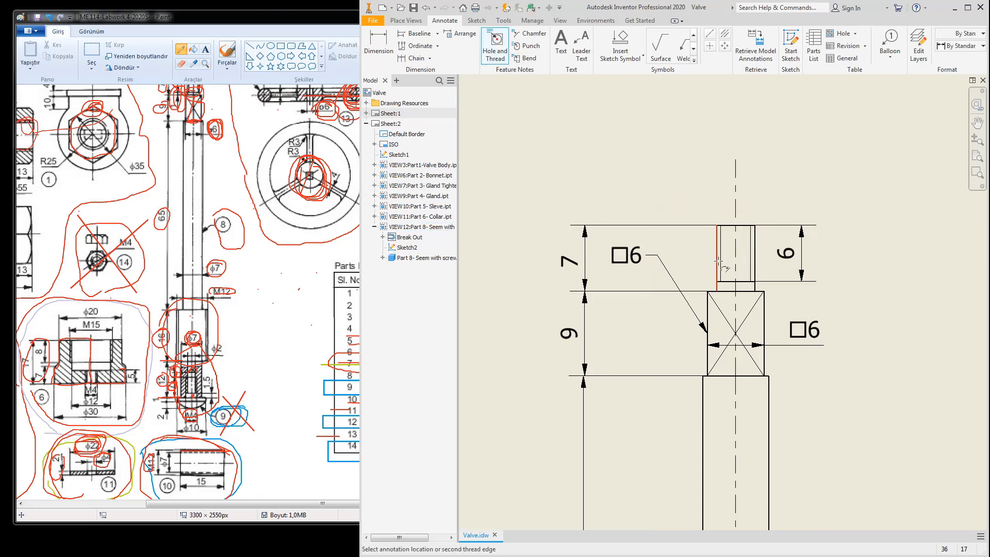
pyautogui.click(679, 197)
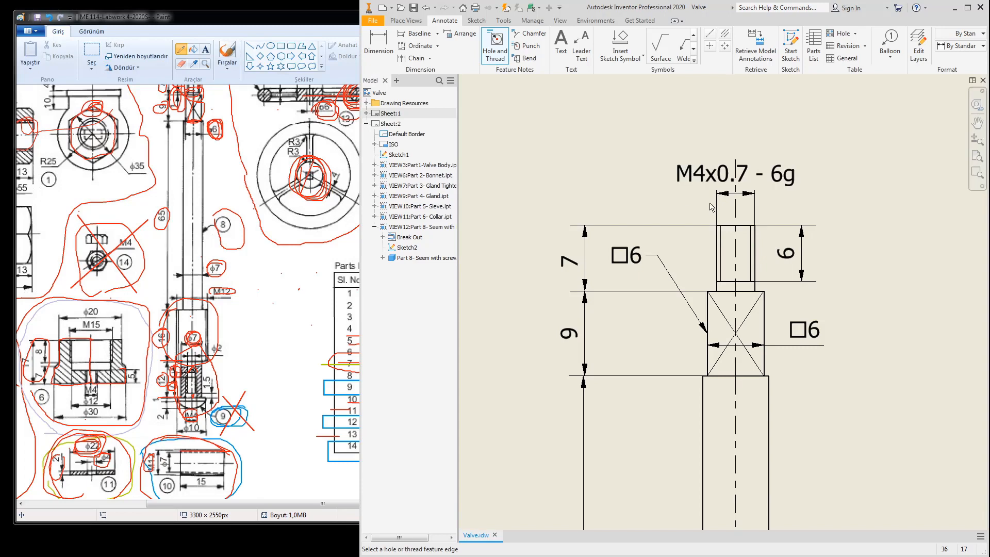
pyautogui.press('Escape')
pyautogui.moveTo(705, 182); pyautogui.dragTo(659, 199)
# Step: Add the M12x1.75 - 6g thread note to the collar, placed right of the shaft
pyautogui.click(495, 42)
pyautogui.scroll(-5, 758, 244)
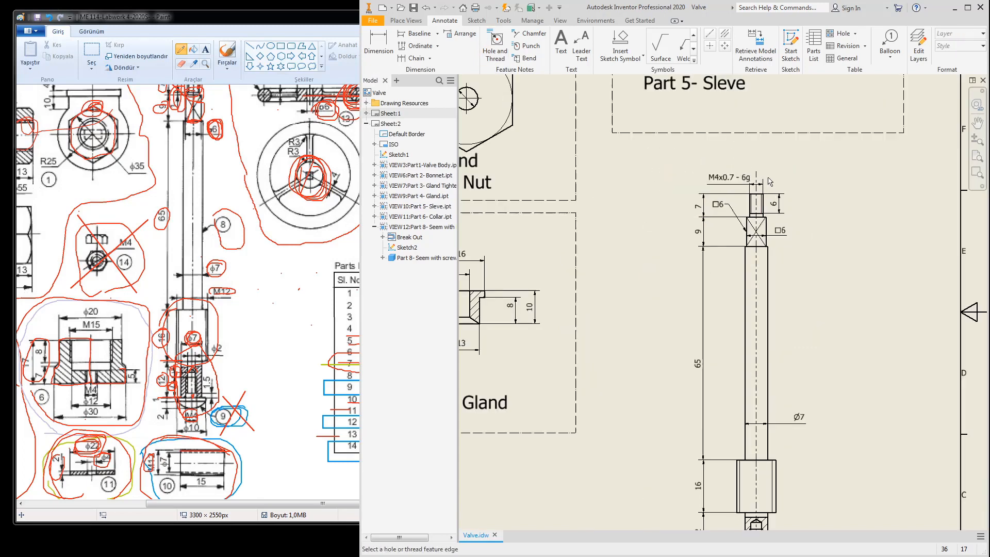
pyautogui.scroll(5, 759, 436)
pyautogui.click(785, 361)
pyautogui.click(702, 400)
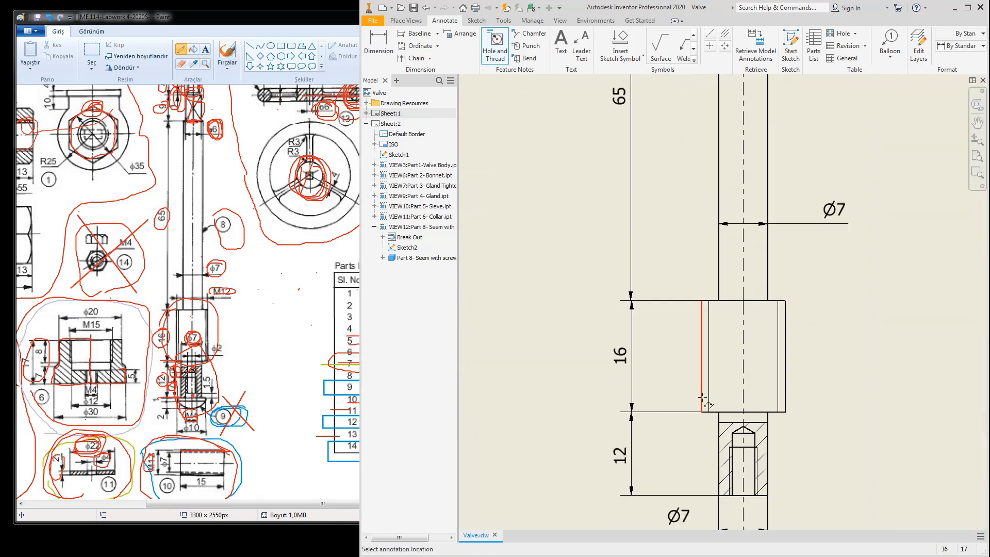
pyautogui.click(858, 363)
pyautogui.rightClick(858, 364)
pyautogui.click(882, 364)
pyautogui.moveTo(738, 358); pyautogui.dragTo(849, 361)
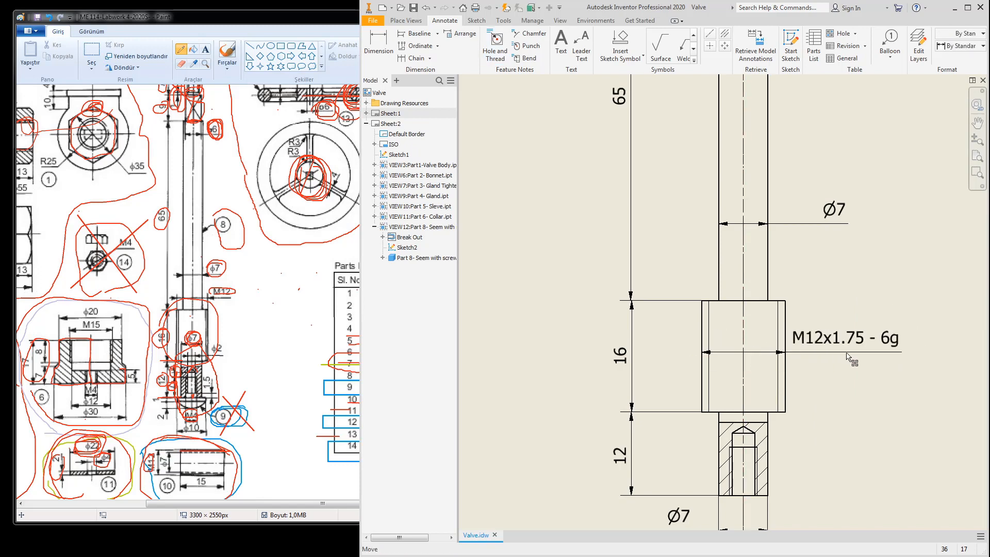
# Step: Add the M4x0.7 - 6H note to the tapped hole and move it right of the part
pyautogui.scroll(-3, 838, 378)
pyautogui.moveTo(825, 338); pyautogui.dragTo(775, 221, button='middle')
pyautogui.click(495, 47)
pyautogui.scroll(1, 740, 312)
pyautogui.scroll(5, 734, 327)
pyautogui.click(786, 316)
pyautogui.click(787, 323)
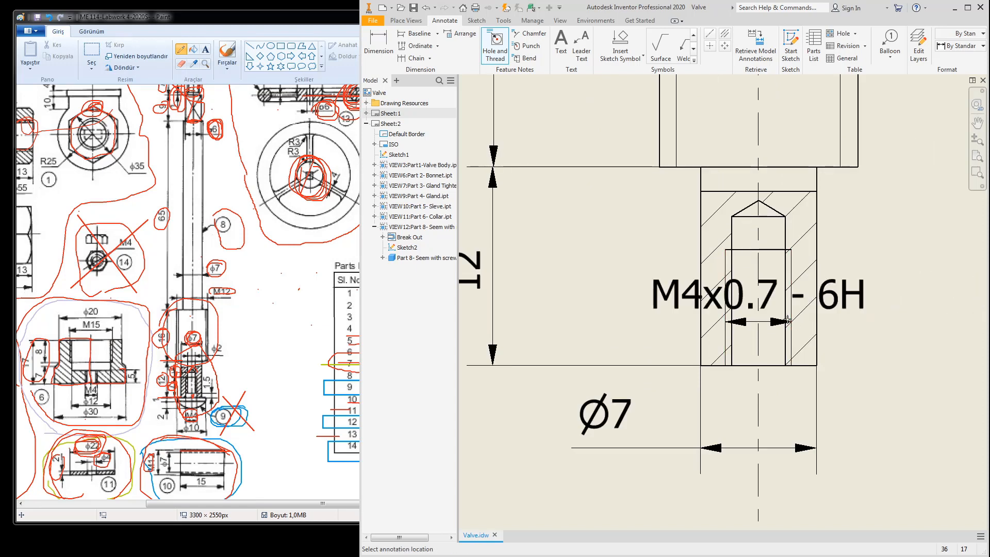
pyautogui.scroll(-5, 804, 330)
pyautogui.rightClick(843, 329)
pyautogui.click(881, 333)
pyautogui.scroll(5, 809, 334)
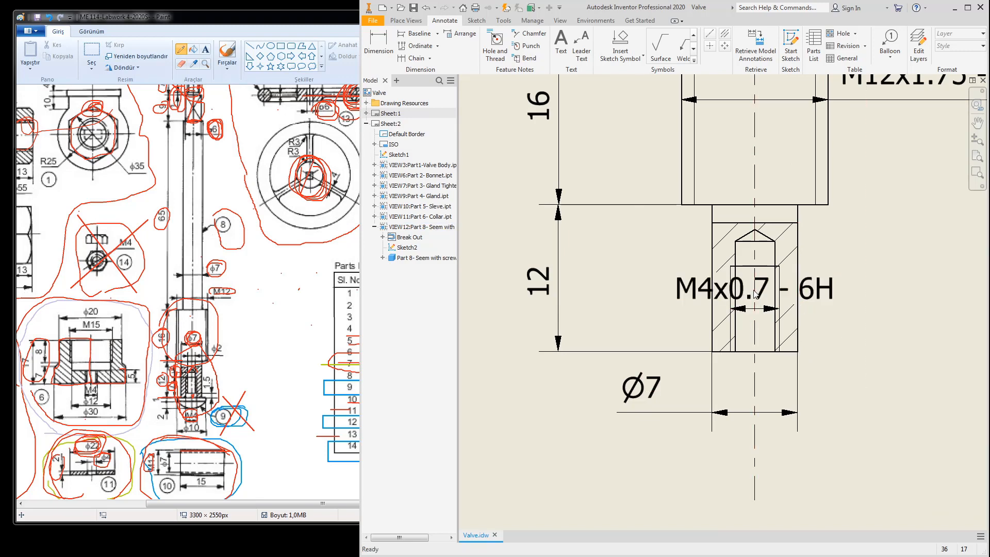
pyautogui.moveTo(771, 299); pyautogui.dragTo(928, 324)
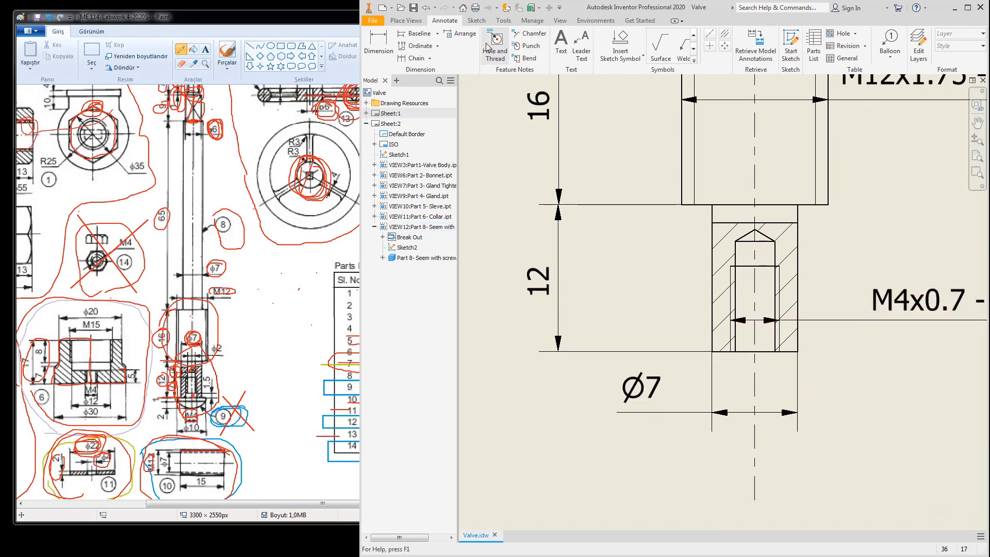
# Step: Start retrieving model dimensions for the stem view, then cancel it
pyautogui.click(756, 46)
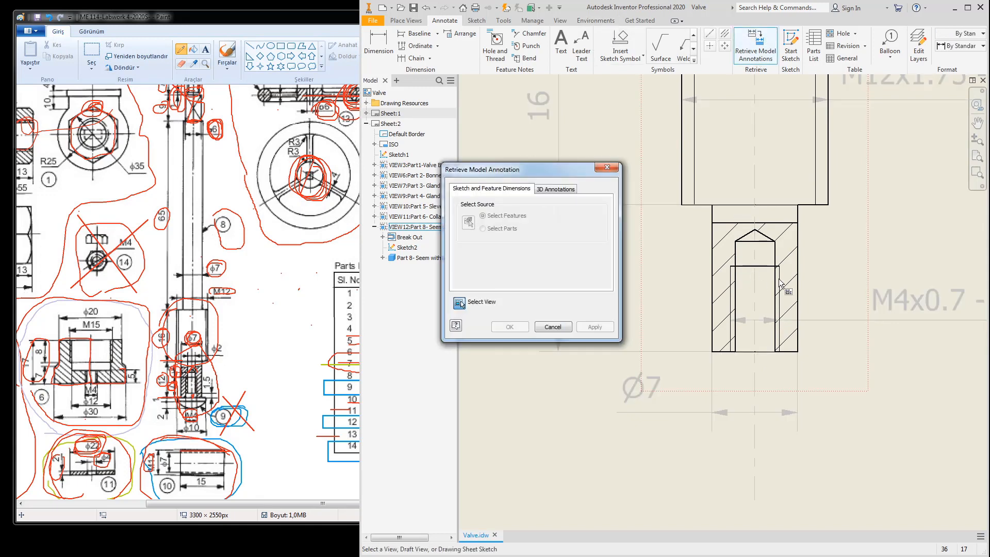
pyautogui.click(783, 285)
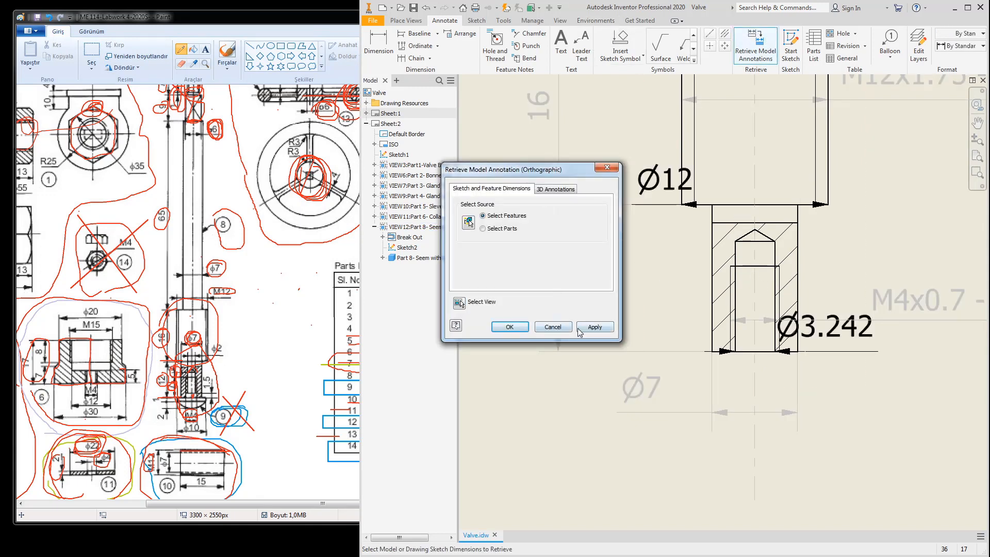
pyautogui.click(556, 329)
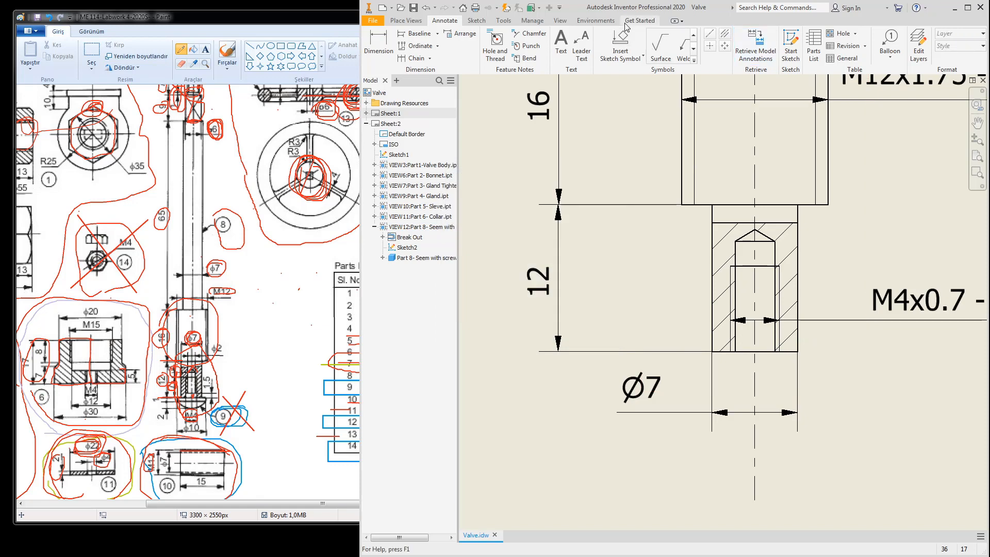
pyautogui.click(406, 21)
pyautogui.click(444, 21)
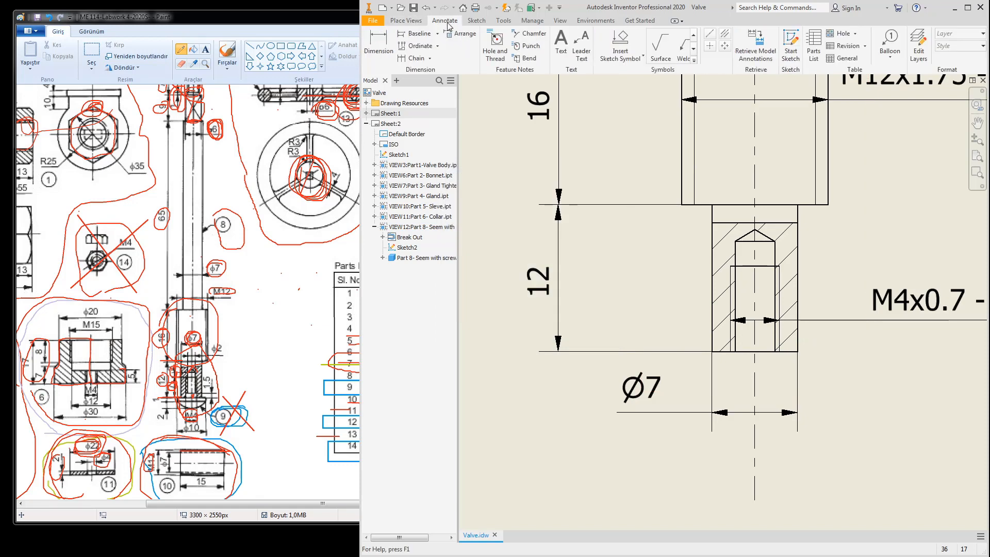
# Step: Add the 7 thread-depth dimension to the tapped hole
pyautogui.press('d')
pyautogui.click(731, 304)
pyautogui.click(636, 302)
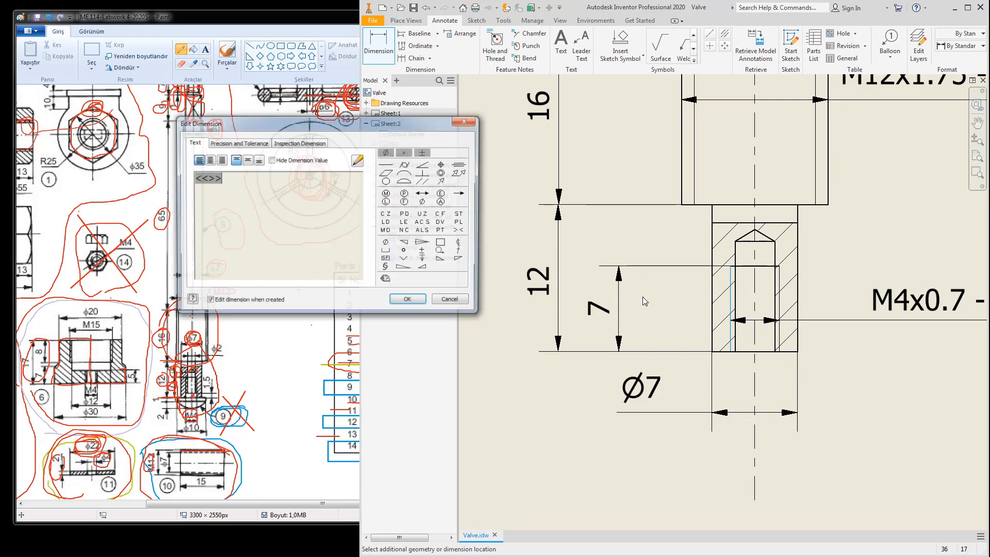
pyautogui.click(407, 302)
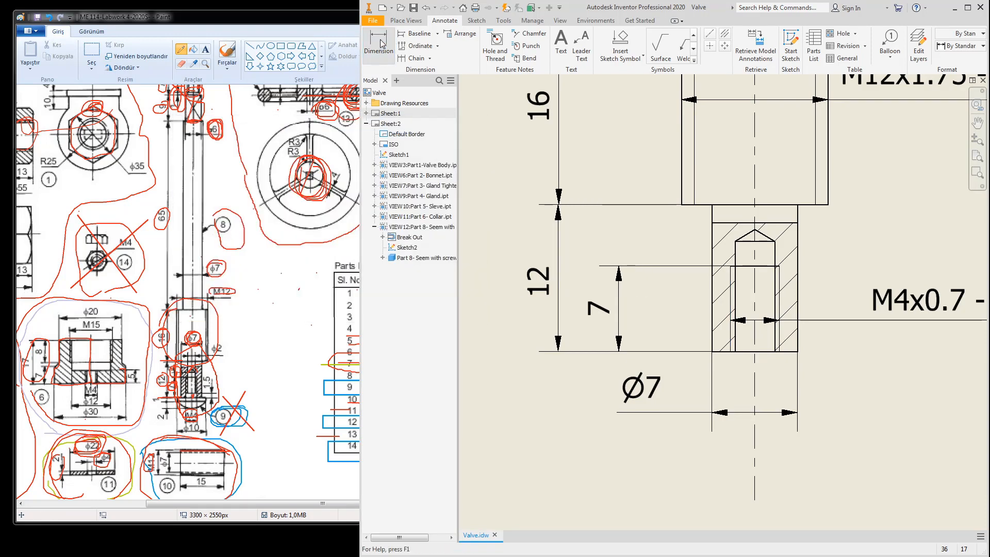
# Step: Add the 9 hole-depth dimension and set it beside the hole, between 12 and 7
pyautogui.click(379, 47)
pyautogui.click(742, 242)
pyautogui.click(745, 351)
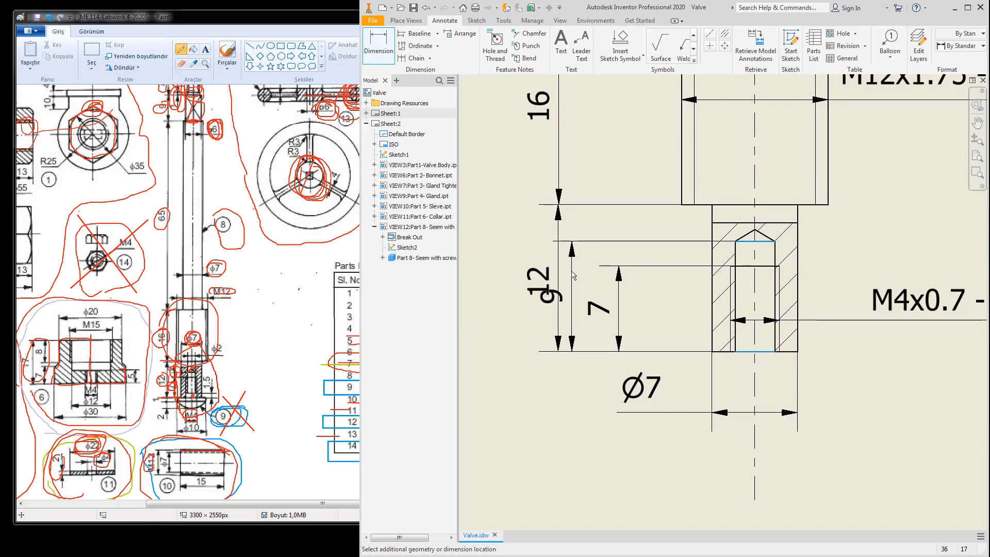
pyautogui.click(583, 275)
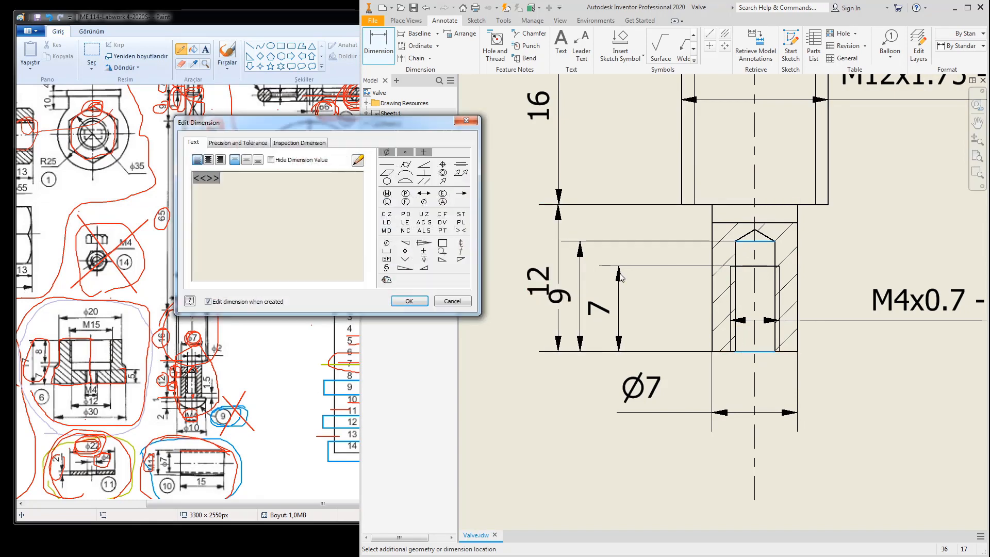
pyautogui.click(410, 300)
pyautogui.click(635, 315)
pyautogui.click(408, 298)
pyautogui.moveTo(619, 315); pyautogui.dragTo(660, 315)
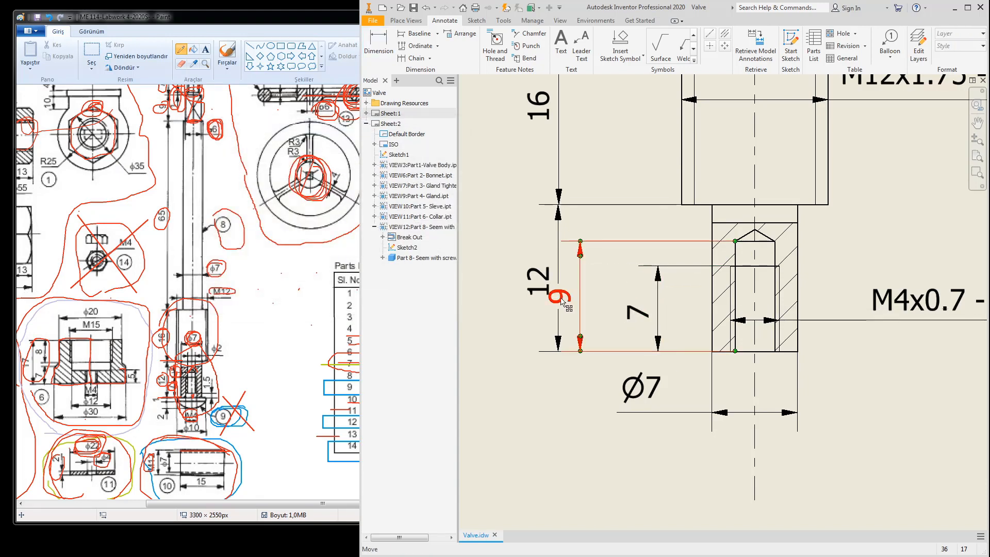
pyautogui.moveTo(563, 299); pyautogui.dragTo(602, 298)
pyautogui.scroll(-3, 691, 298)
pyautogui.moveTo(737, 300); pyautogui.dragTo(725, 380, button='middle')
pyautogui.scroll(3, 748, 301)
pyautogui.moveTo(753, 294); pyautogui.dragTo(727, 339, button='middle')
pyautogui.scroll(-7, 736, 307)
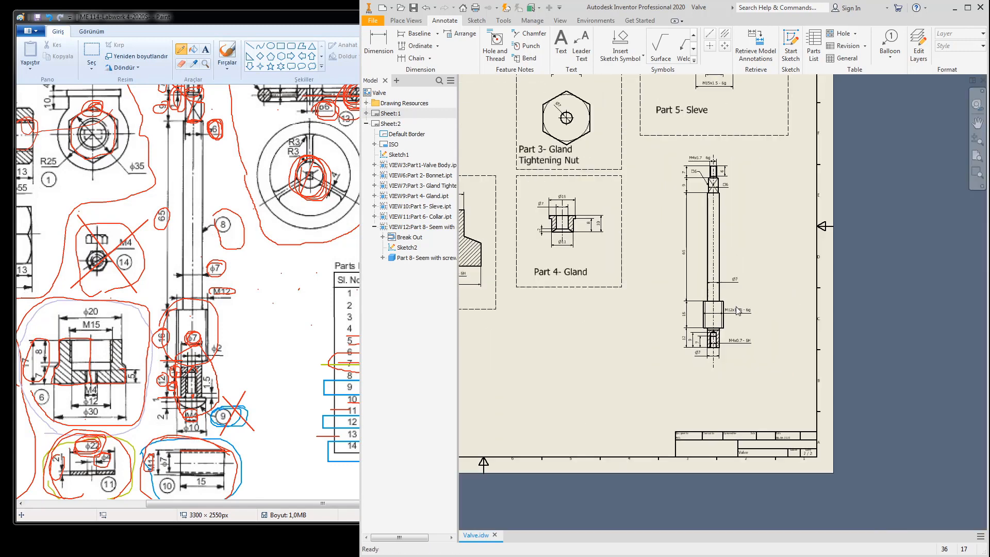
# Step: Draw a rectangle around the Part 8 stem view in Sketch1 and finish the sketch
pyautogui.doubleClick(747, 135)
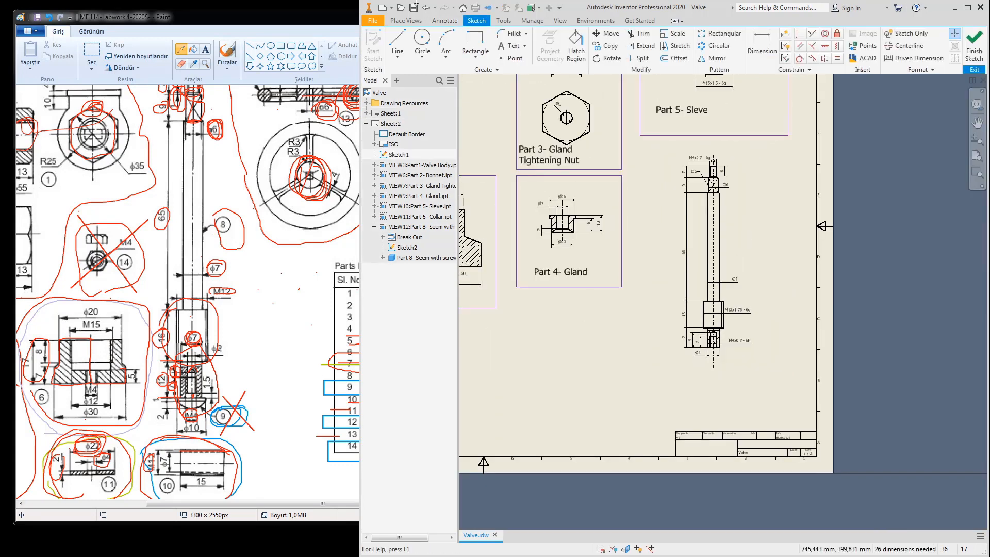
pyautogui.click(474, 45)
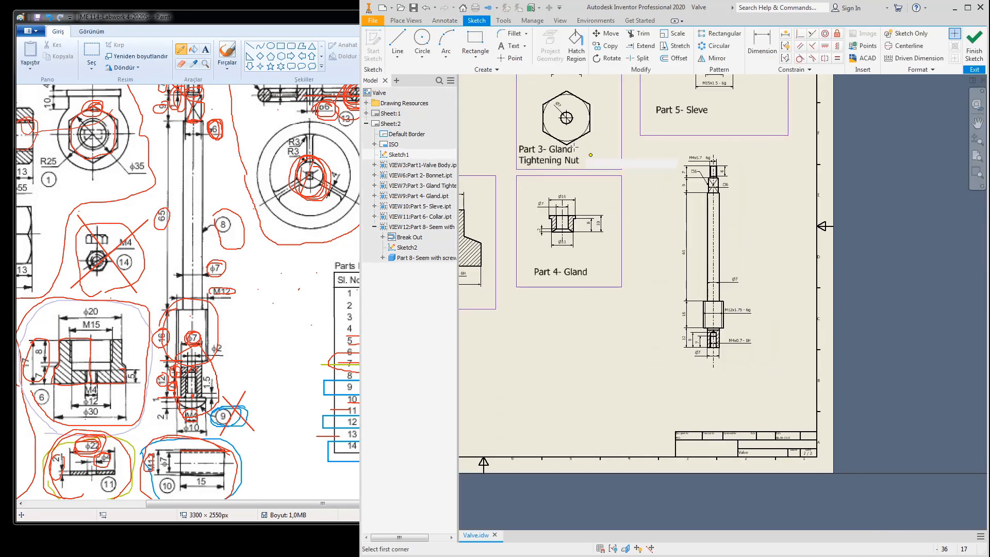
pyautogui.click(639, 146)
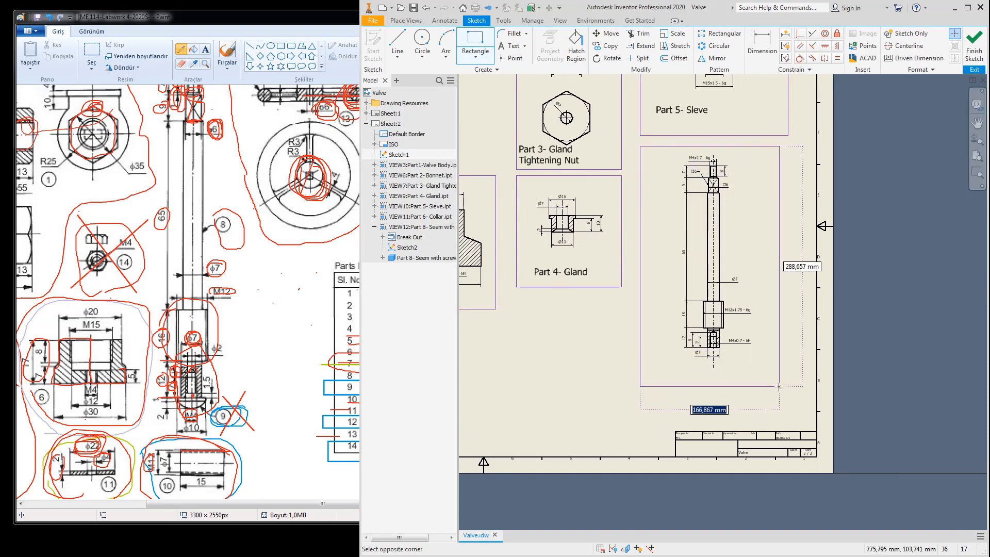
pyautogui.click(788, 373)
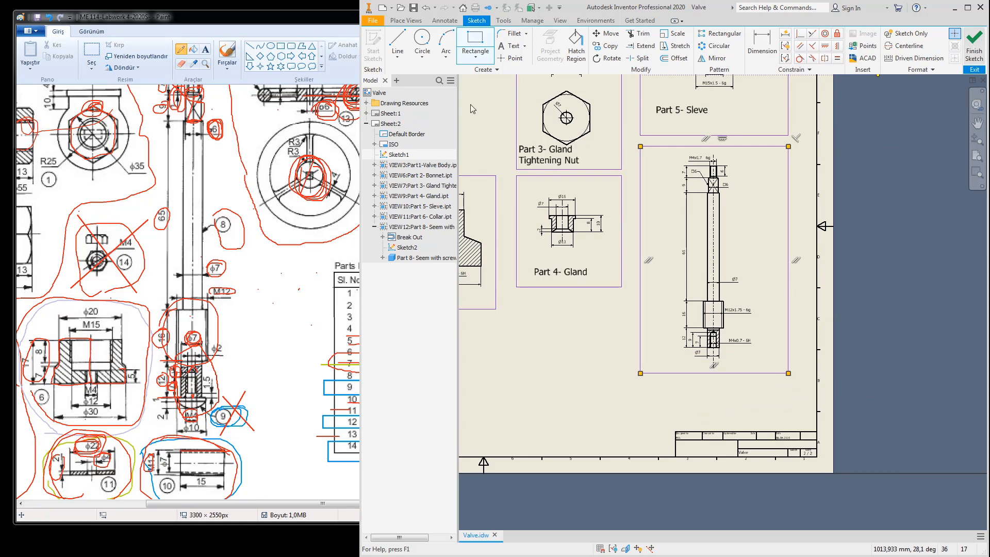
pyautogui.click(974, 45)
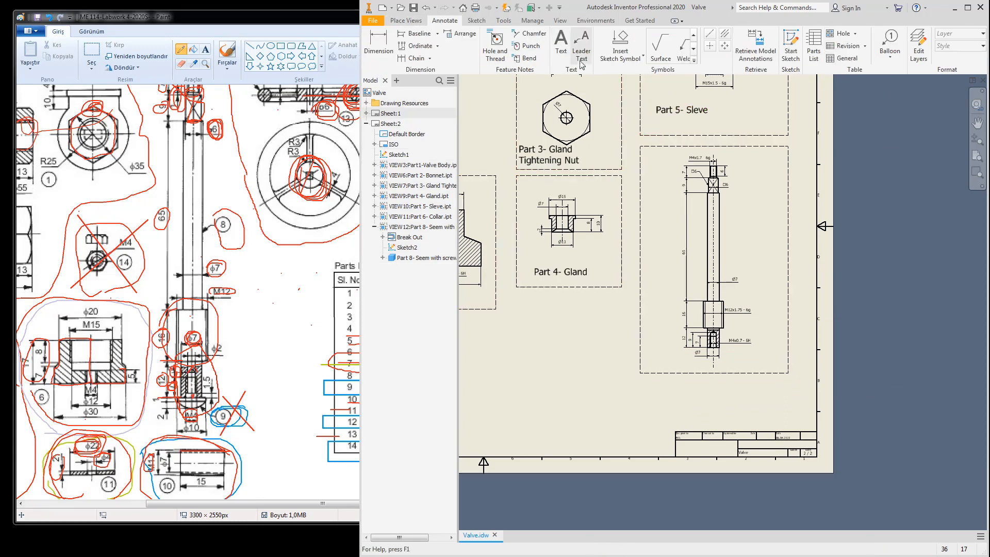
# Step: Copy the 'Part 5- Sleve' caption and paste it below the Part 8 view
pyautogui.rightClick(673, 108)
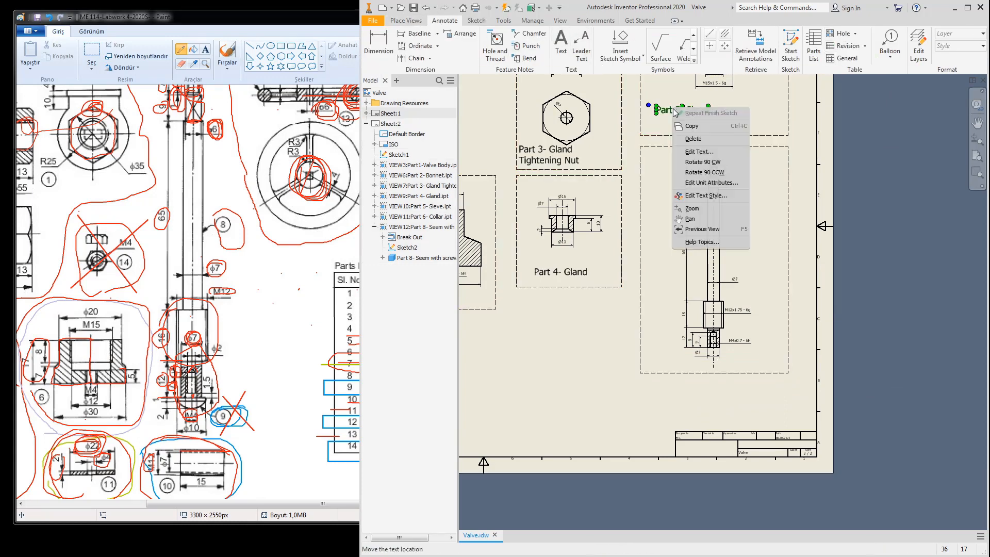
pyautogui.click(697, 127)
pyautogui.rightClick(654, 364)
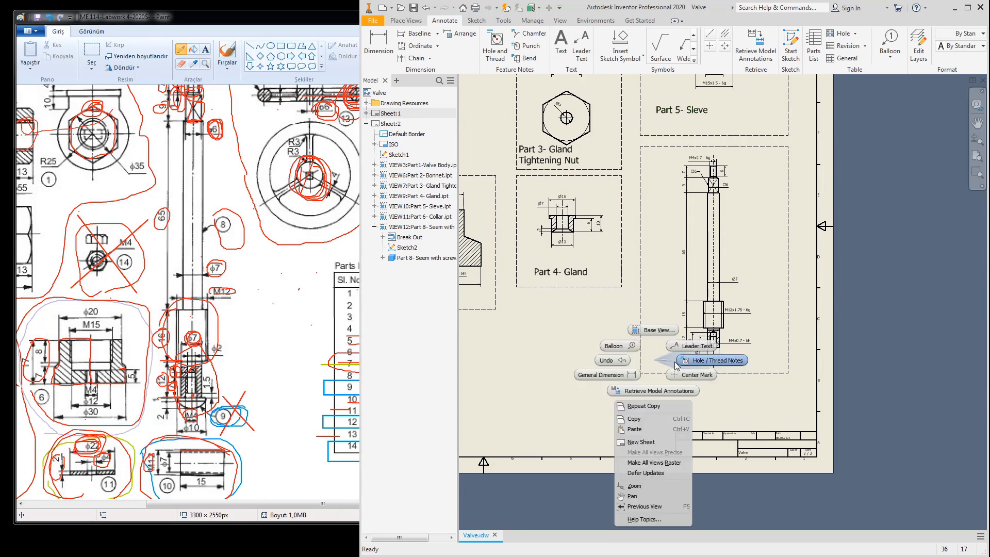
pyautogui.click(649, 430)
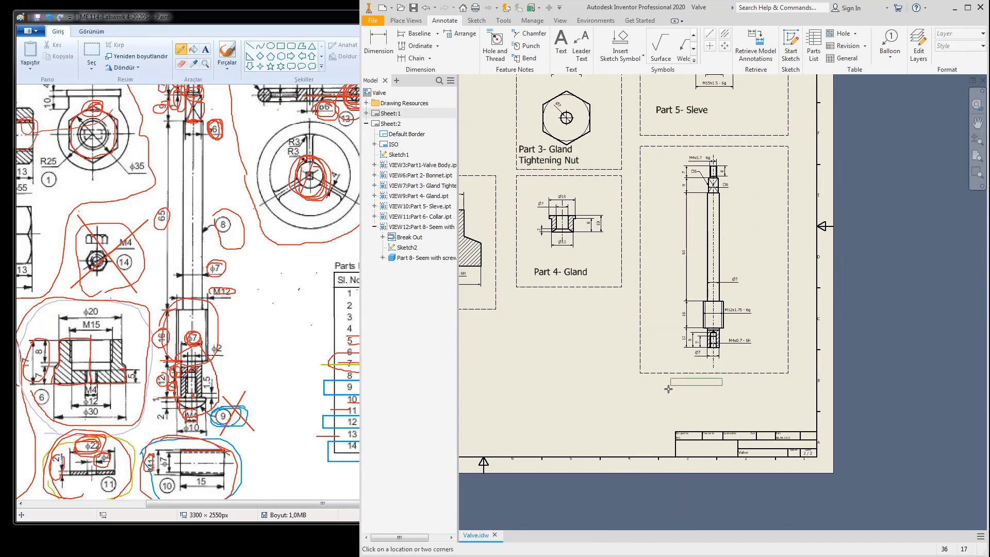
pyautogui.scroll(5, 645, 369)
pyautogui.click(614, 377)
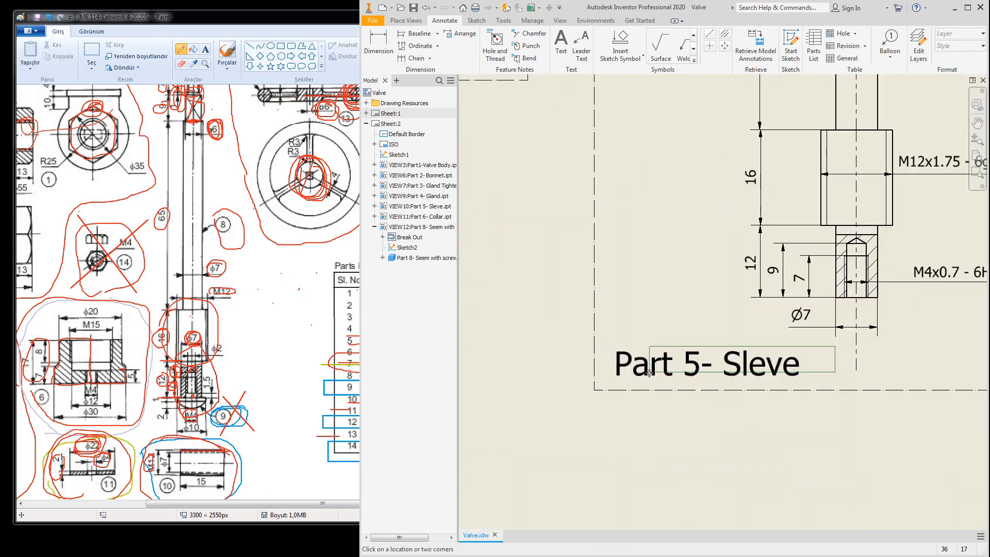
# Step: Change the pasted caption's 'Sleve' to 'Stem' so it reads 'Part 8- Stem'
pyautogui.doubleClick(683, 358)
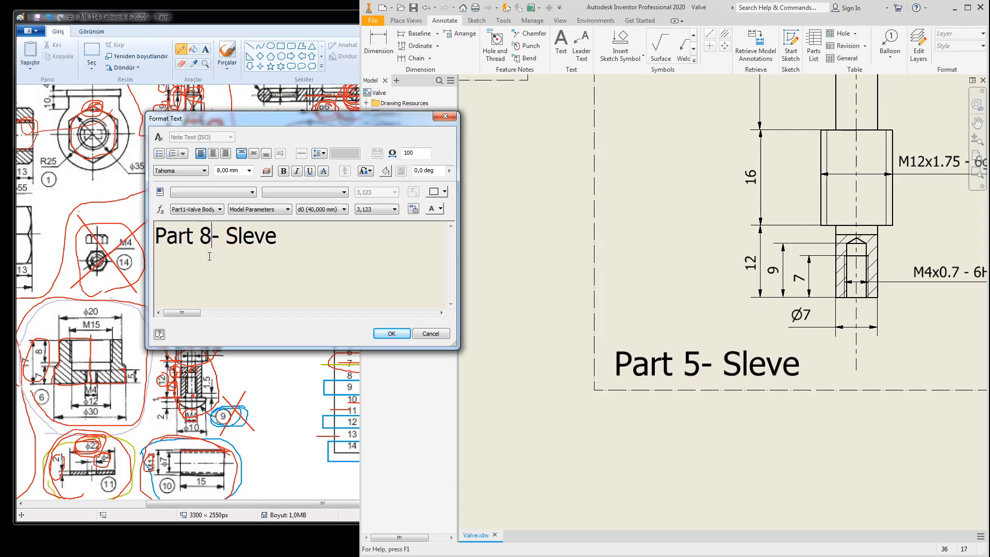
pyautogui.doubleClick(257, 233)
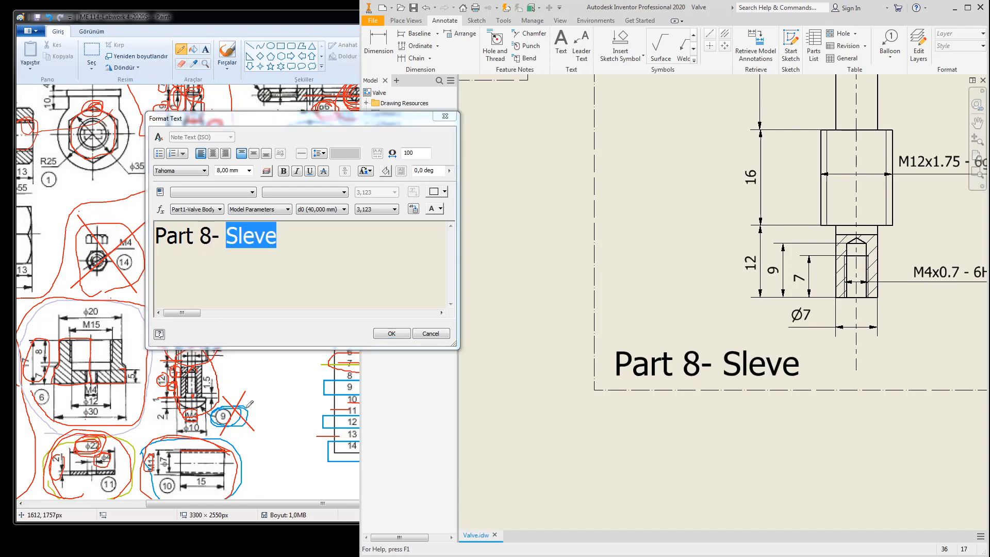
pyautogui.click(250, 405)
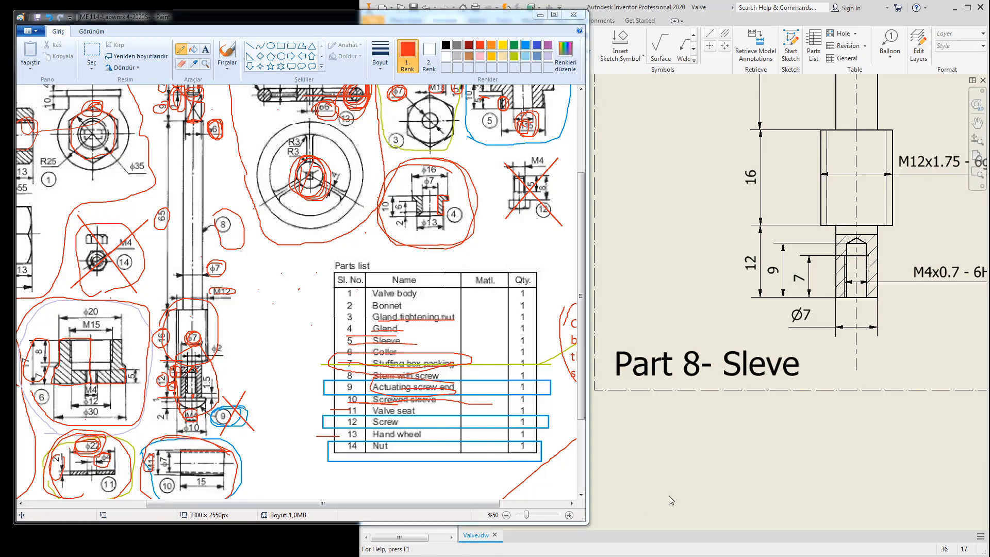
pyautogui.click(664, 292)
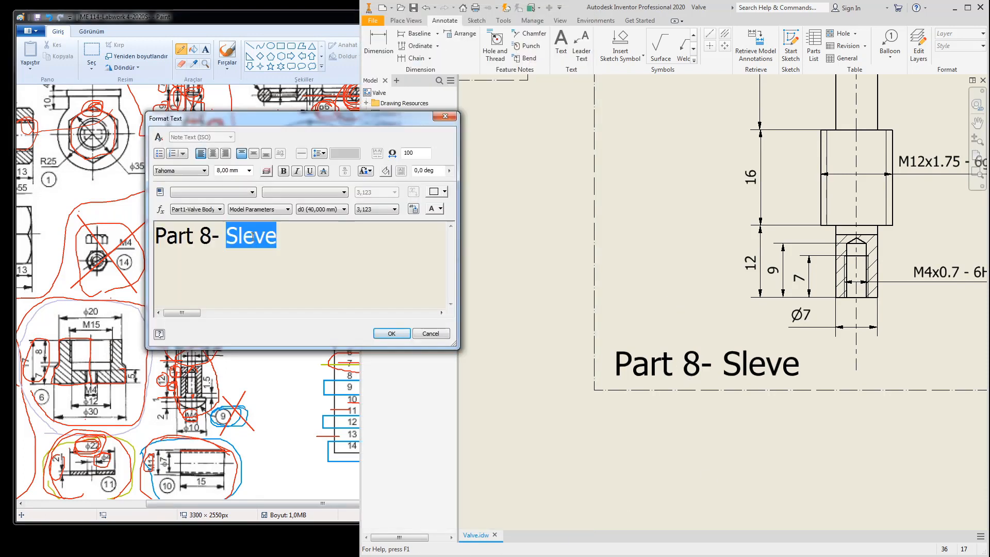
pyautogui.write('Stem')
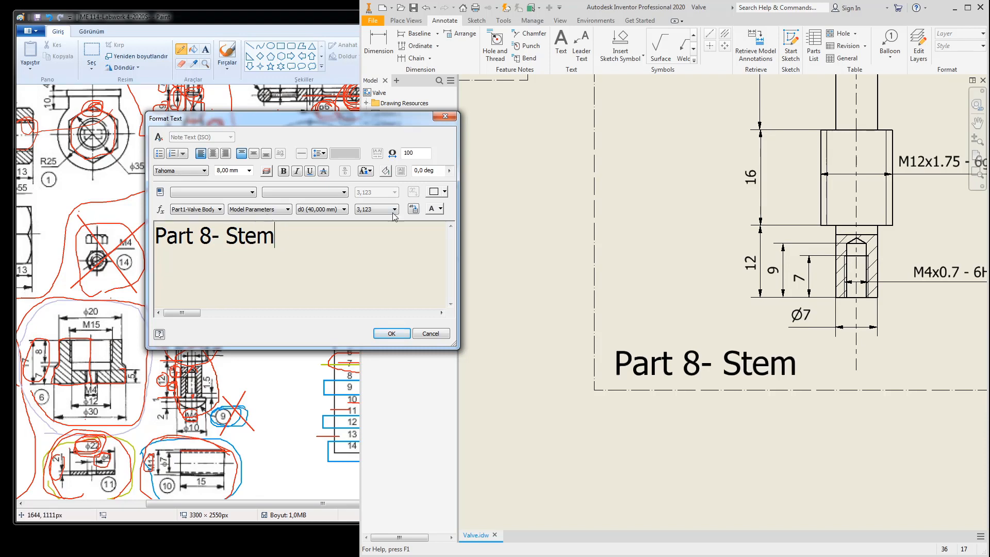
pyautogui.click(389, 334)
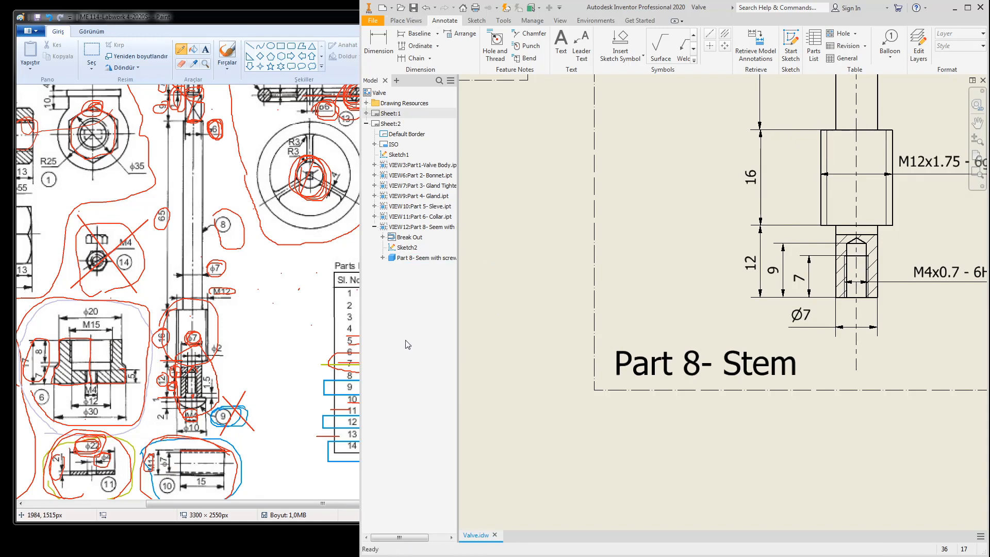
pyautogui.click(276, 350)
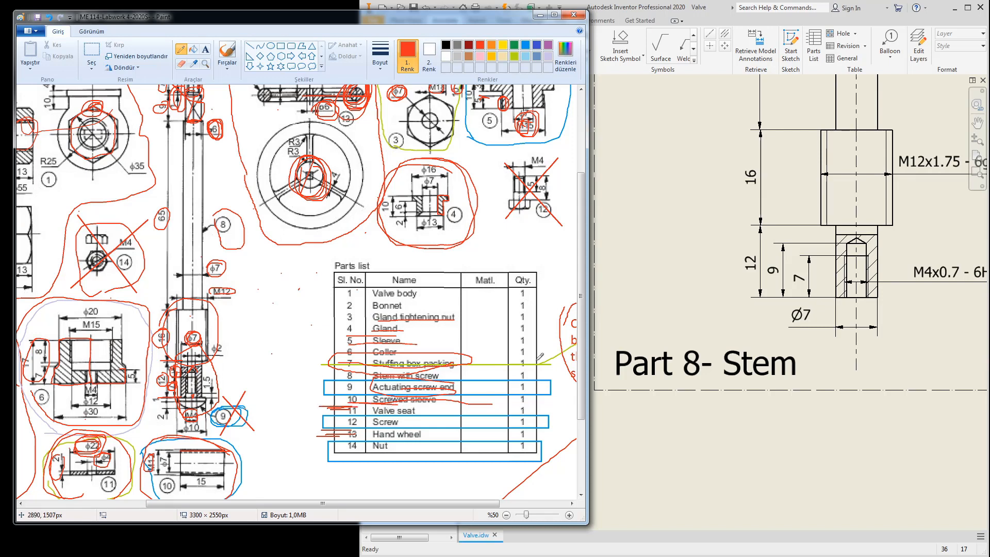
pyautogui.click(672, 312)
pyautogui.scroll(-5, 704, 287)
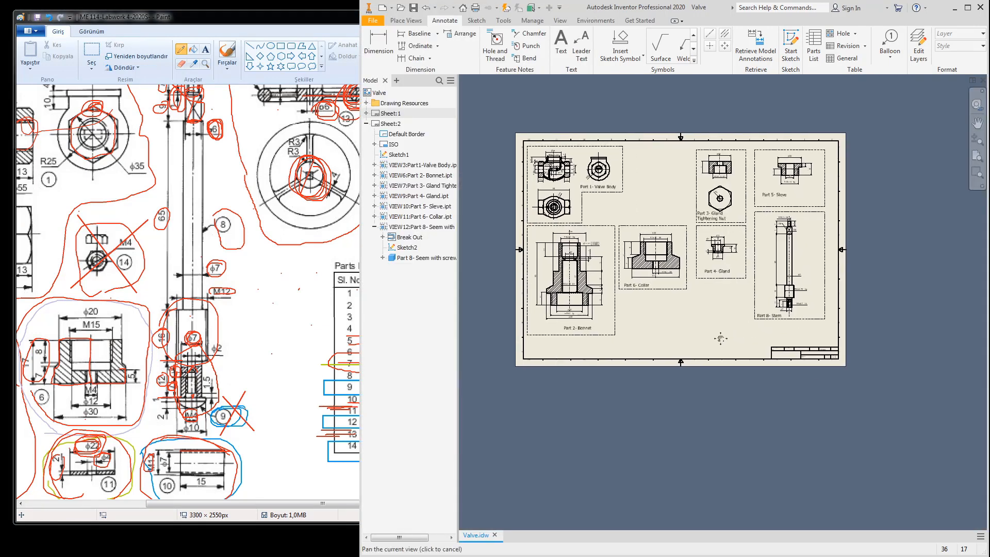
# Step: Begin a base view of Part 10- Screwed Sleve turned to its right side, selecting its scale
pyautogui.click(396, 21)
pyautogui.click(372, 41)
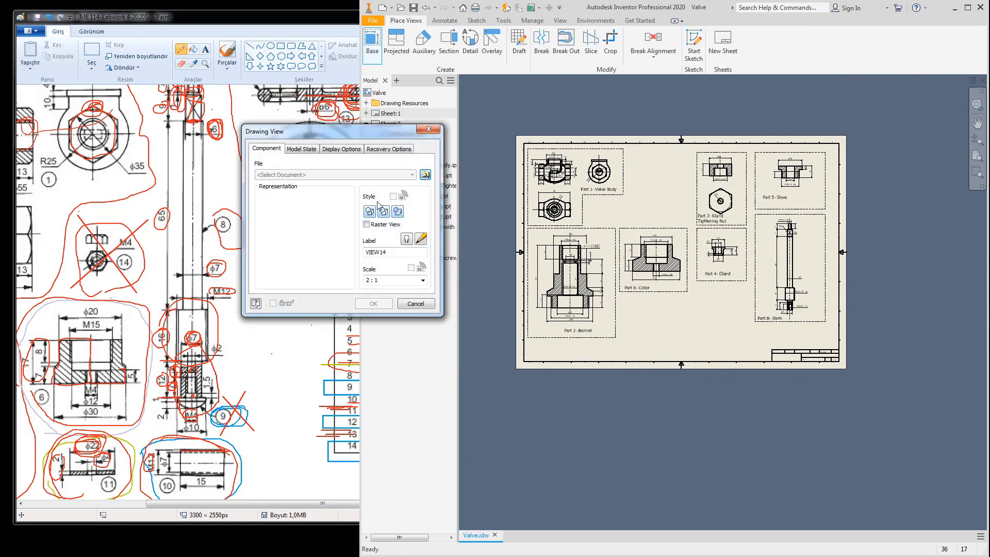
pyautogui.click(425, 175)
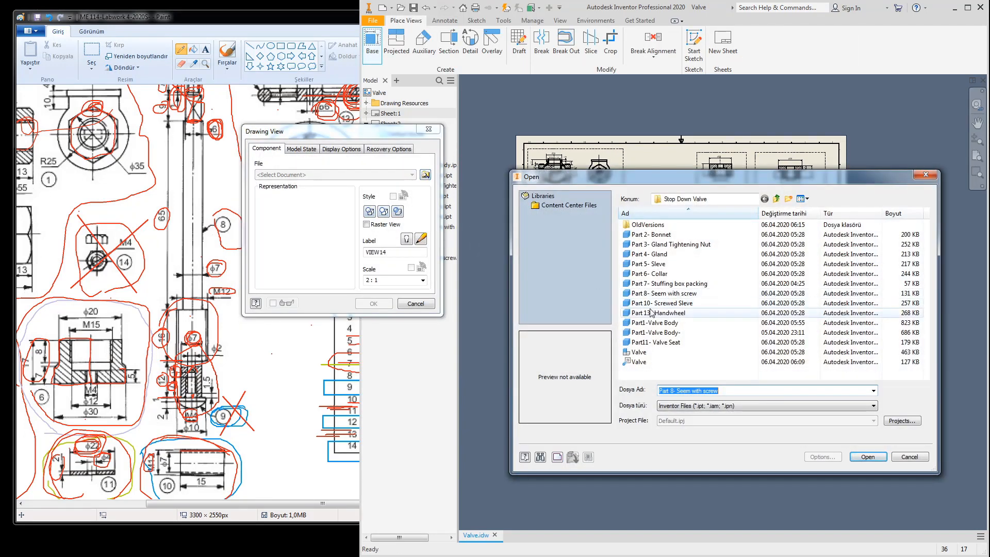
pyautogui.click(654, 303)
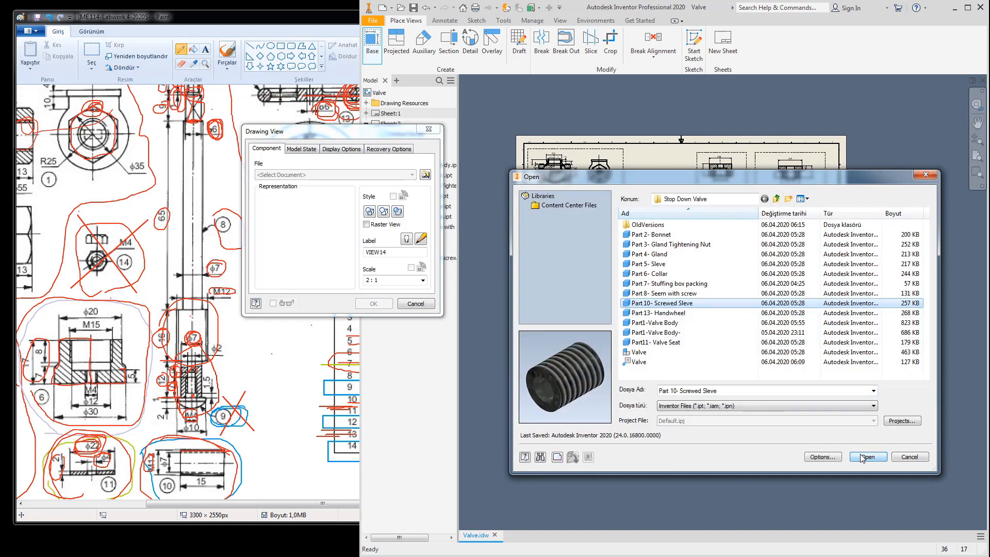
pyautogui.click(864, 457)
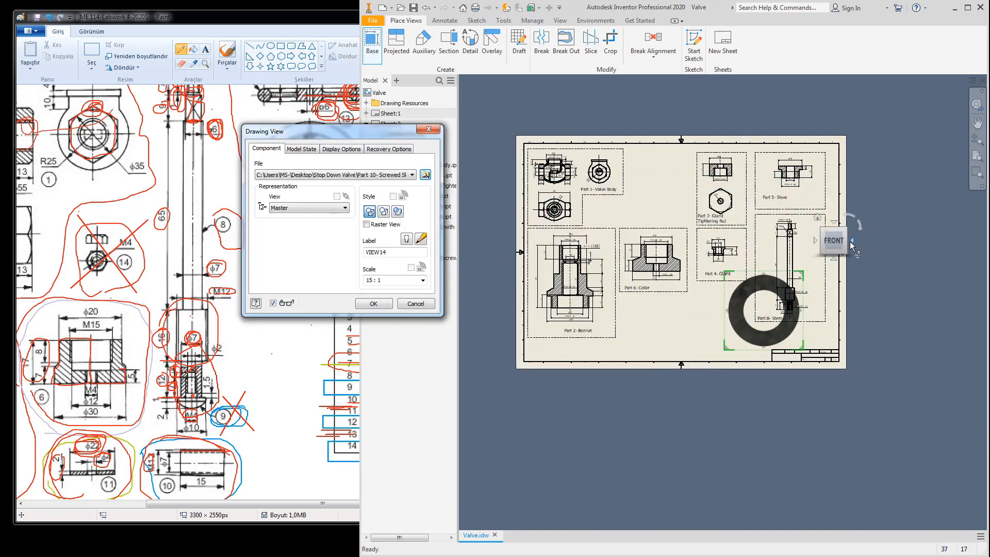
pyautogui.click(850, 241)
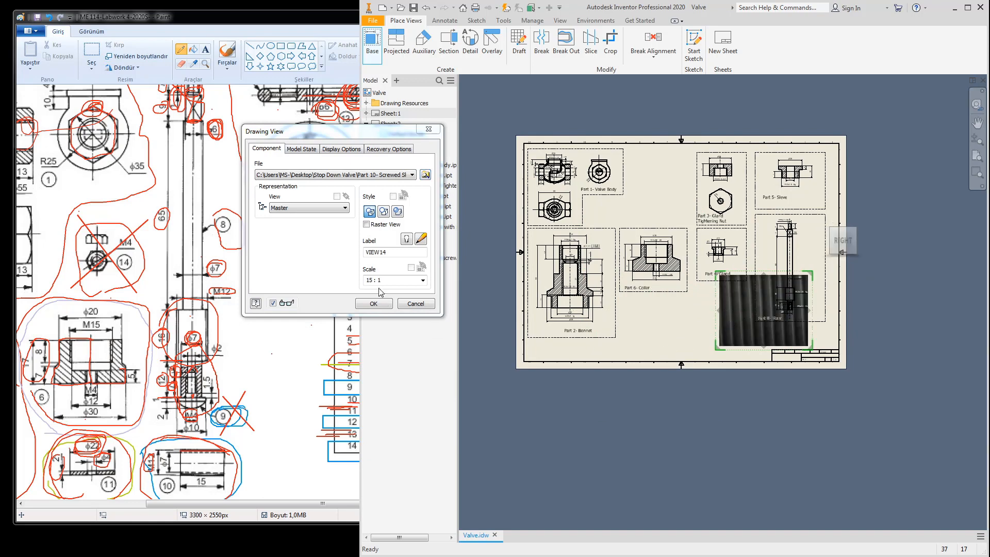
pyautogui.click(312, 266)
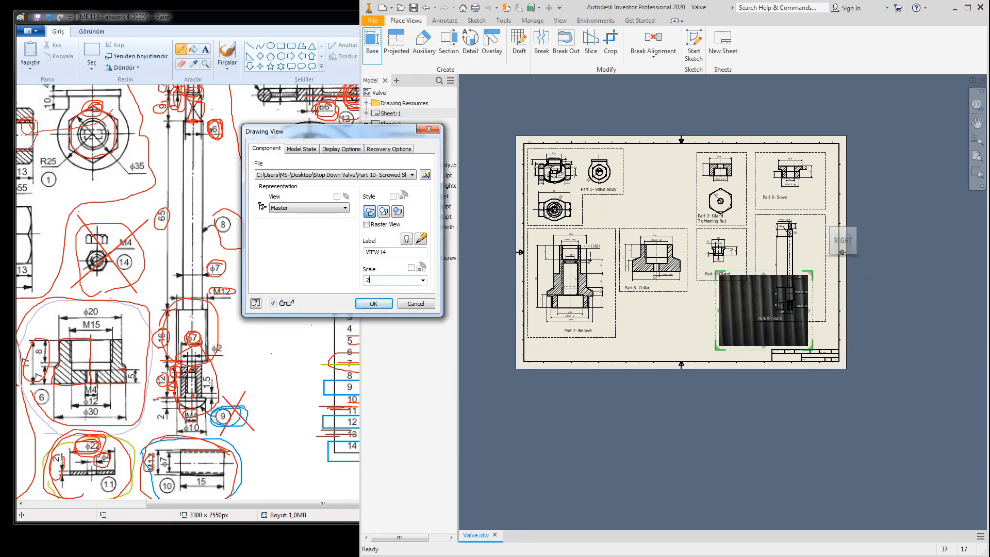
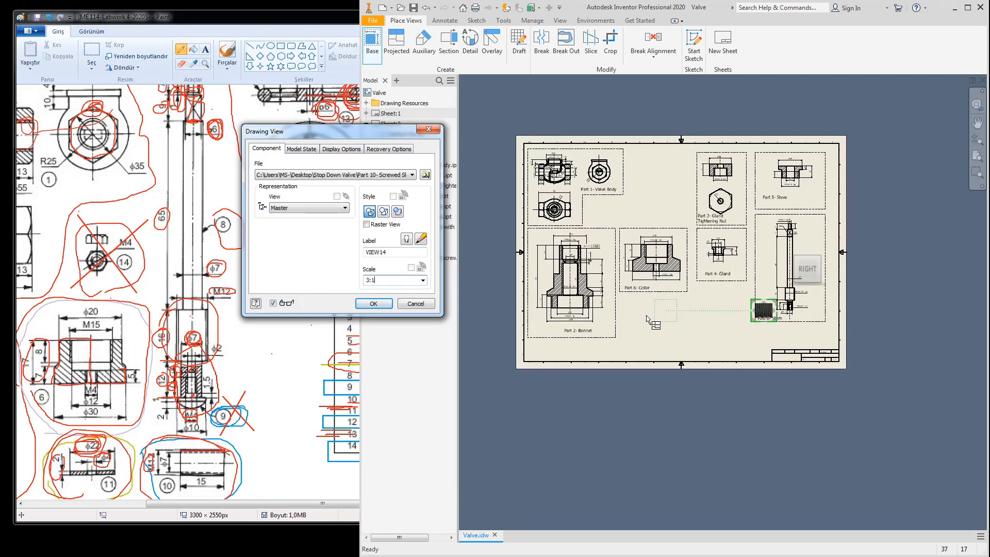
# Step: Place the 3:1 Part 10 view in the empty space right of Part 1 and confirm it
pyautogui.moveTo(772, 320); pyautogui.dragTo(663, 178)
pyautogui.click(656, 174)
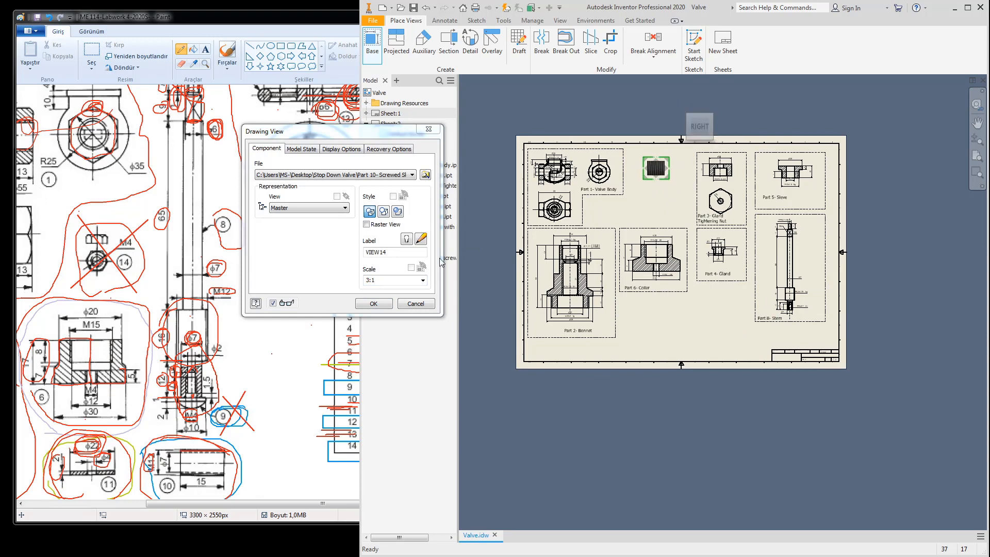
pyautogui.click(374, 303)
pyautogui.scroll(5, 665, 186)
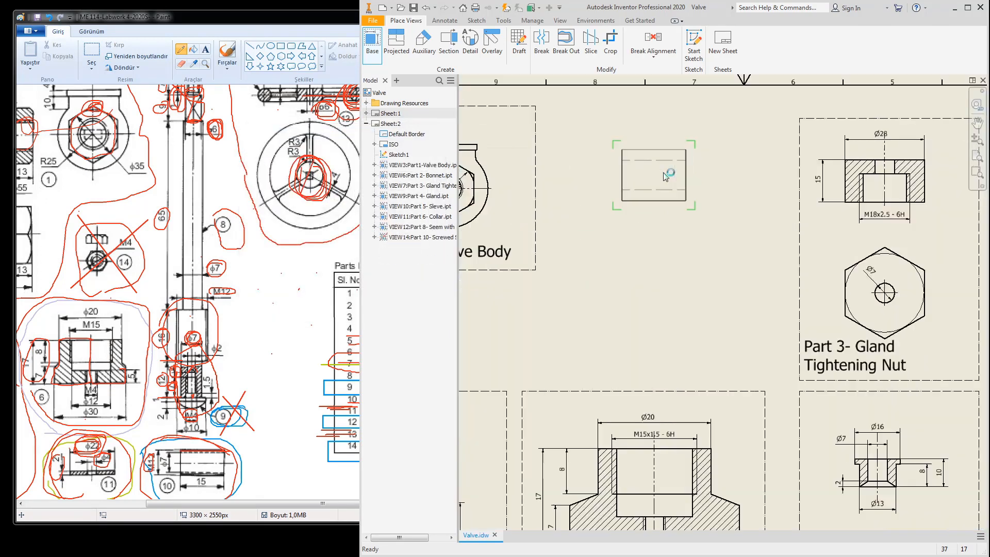
pyautogui.scroll(-2, 673, 205)
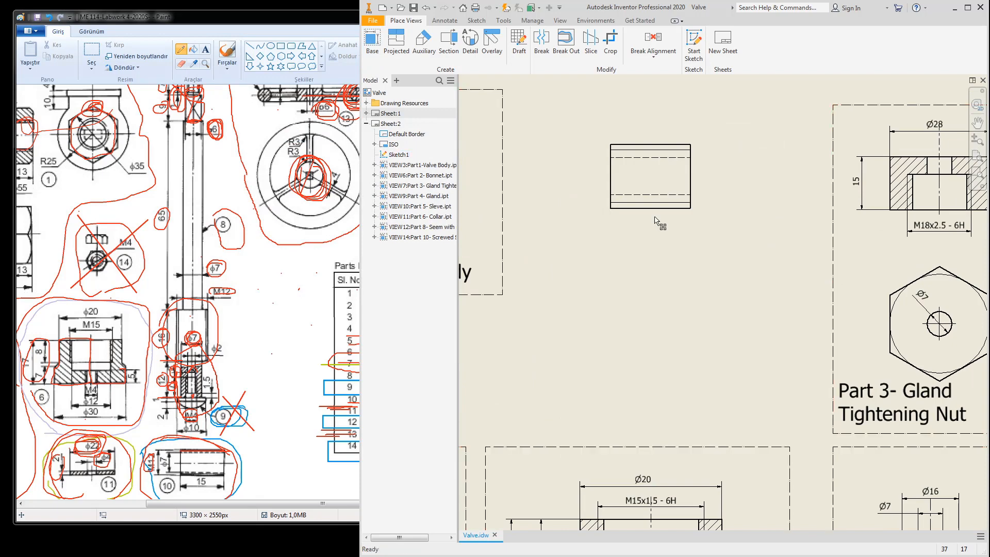
pyautogui.click(444, 21)
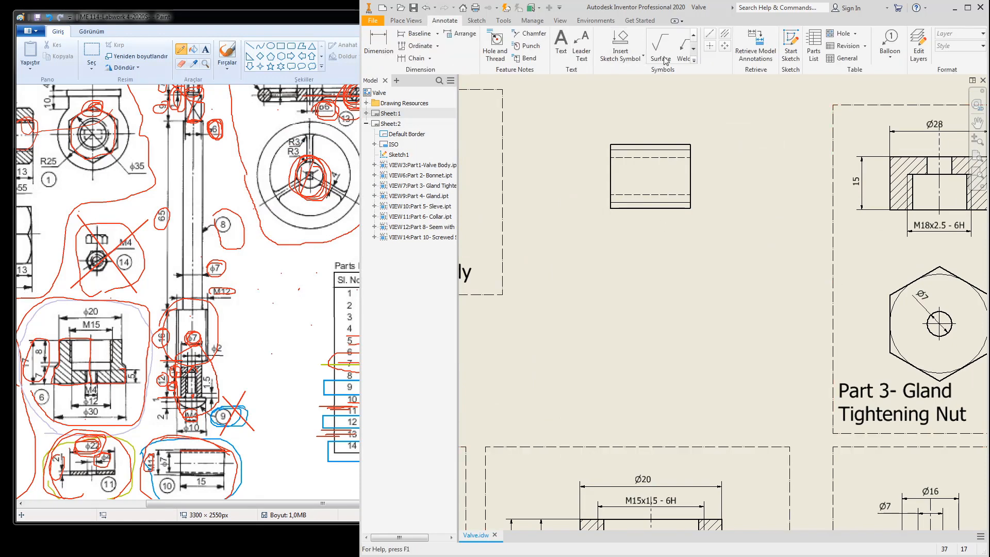
# Step: Add a bisector centerline along the Part 10 view's axis and shorten its right end
pyautogui.click(724, 35)
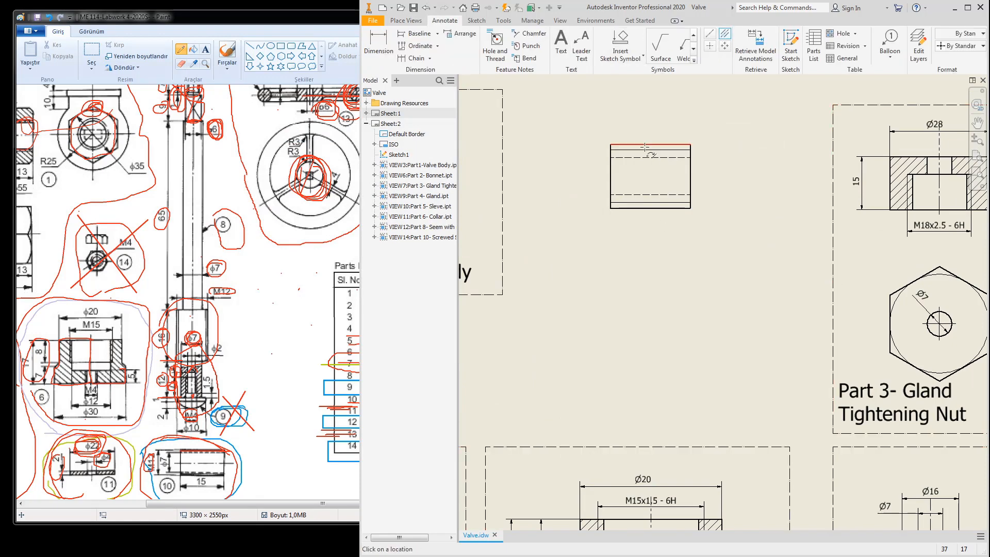
pyautogui.click(643, 209)
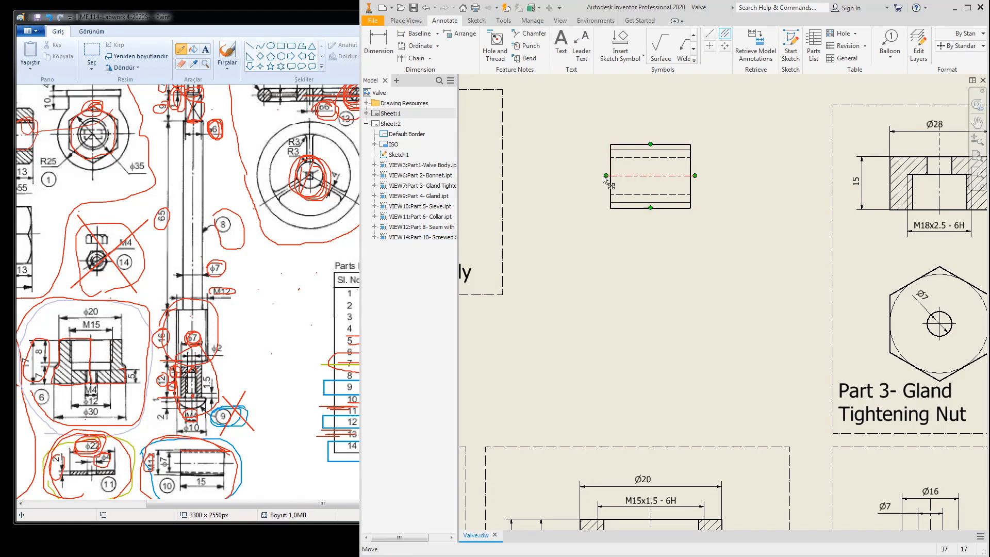
pyautogui.moveTo(739, 187); pyautogui.dragTo(725, 185)
# Step: Circle part 10 in red on the reference sketch, then return to the Part 10 view
pyautogui.click(202, 456)
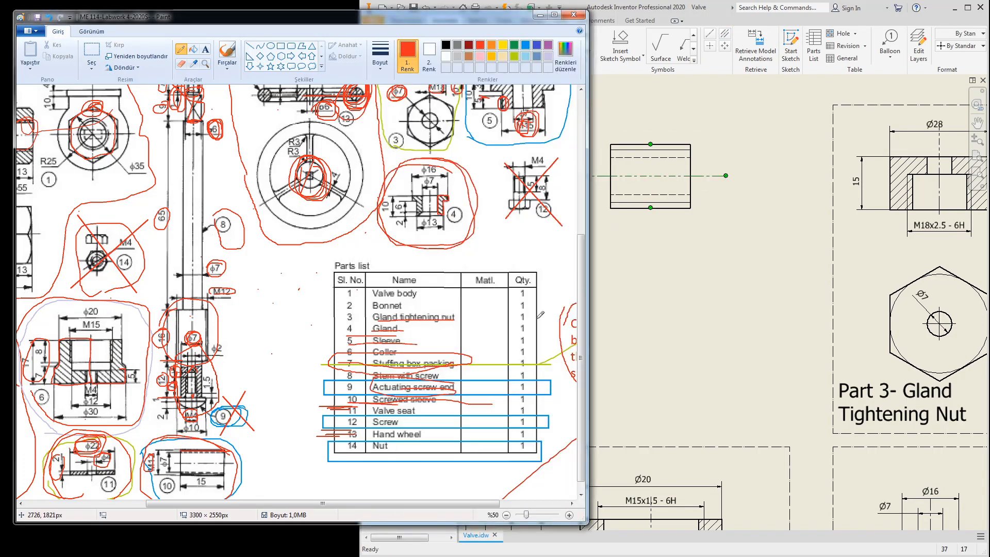
pyautogui.scroll(-3, 581, 302)
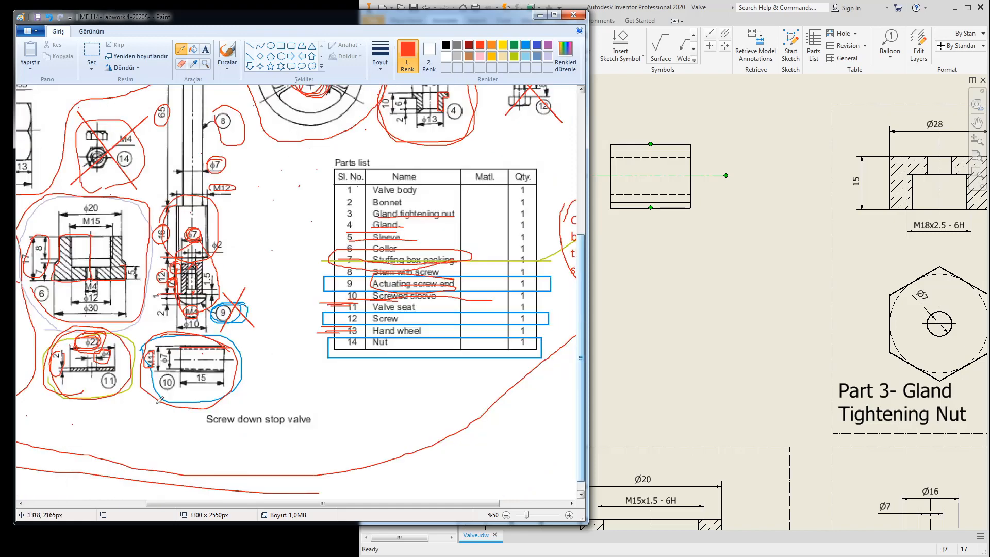
pyautogui.moveTo(210, 382); pyautogui.dragTo(239, 335)
pyautogui.click(703, 278)
pyautogui.scroll(-5, 704, 271)
pyautogui.moveTo(705, 270); pyautogui.dragTo(675, 300, button='middle')
pyautogui.scroll(2, 673, 264)
pyautogui.scroll(3, 673, 264)
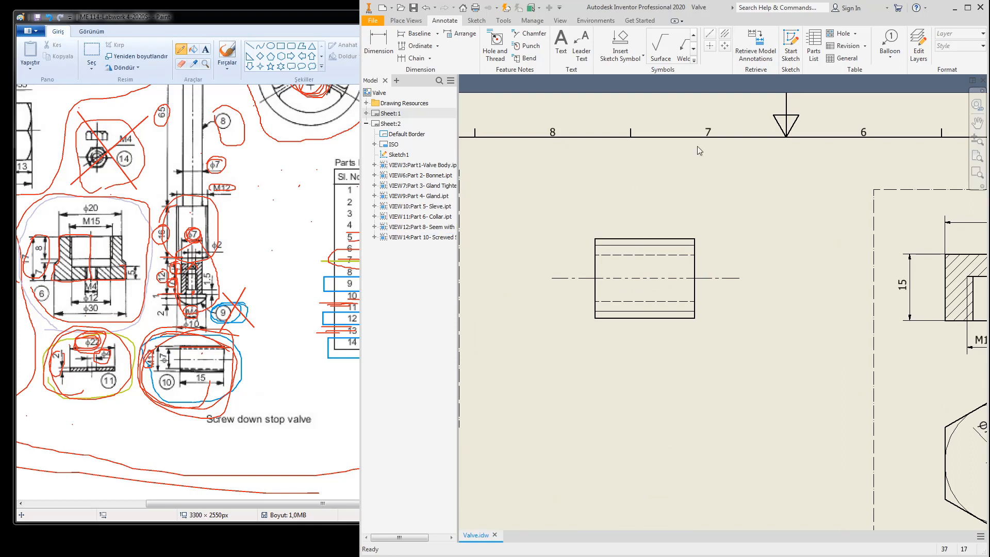
# Step: Retrieve model dimensions on Part 10, position the 15 length and Ø7, and delete Ø12
pyautogui.click(772, 46)
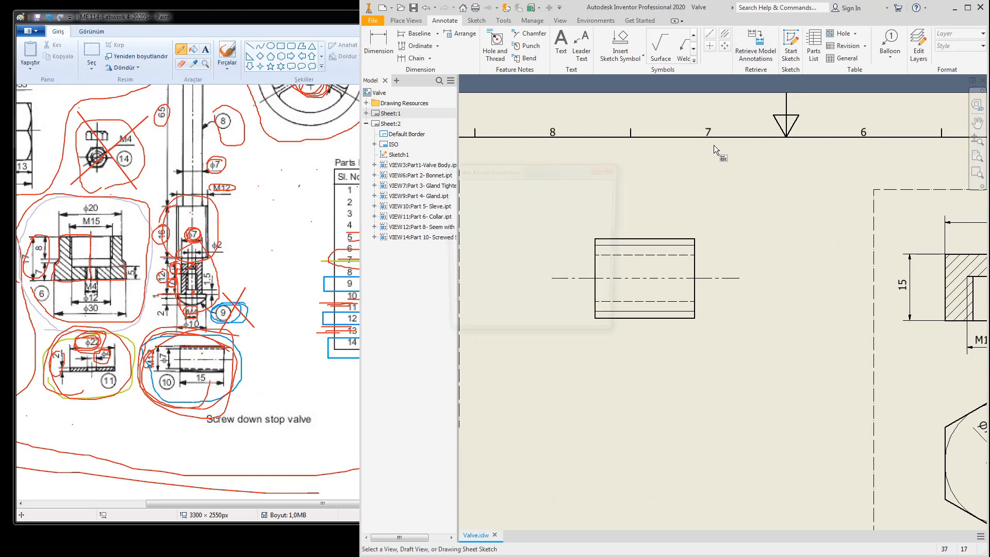
pyautogui.click(677, 254)
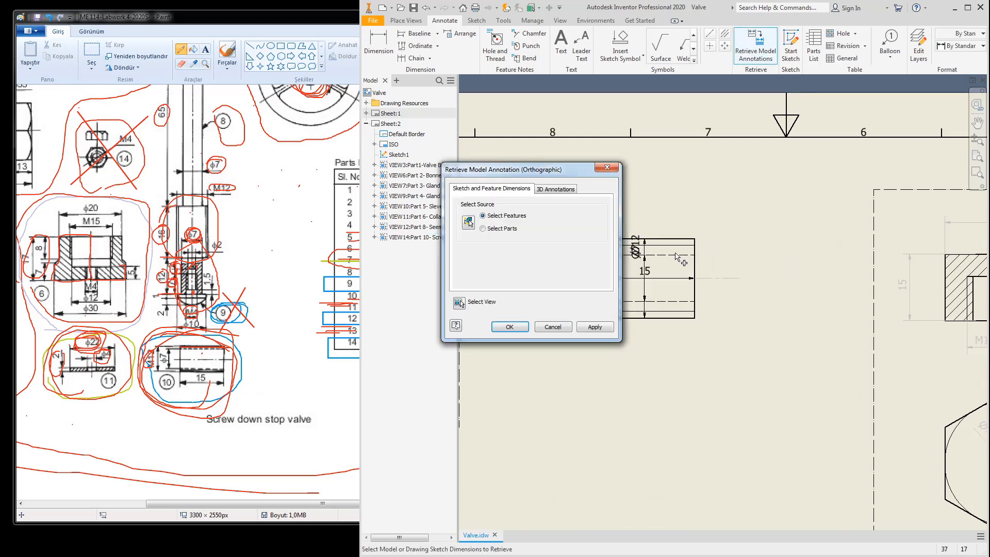
pyautogui.click(512, 329)
pyautogui.moveTo(650, 277); pyautogui.dragTo(724, 255, button='middle')
pyautogui.moveTo(724, 253); pyautogui.dragTo(643, 227)
pyautogui.moveTo(718, 242); pyautogui.dragTo(612, 238)
pyautogui.click(610, 238)
pyautogui.press('Delete')
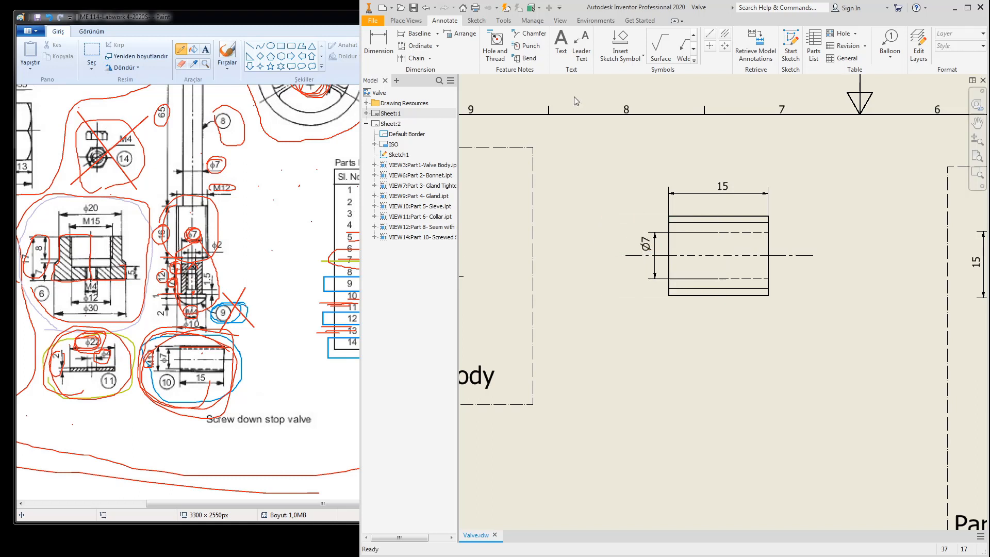
# Step: Add an M12x1.75 - 6g thread note on the sleeve's thread edges, left of the view
pyautogui.click(493, 39)
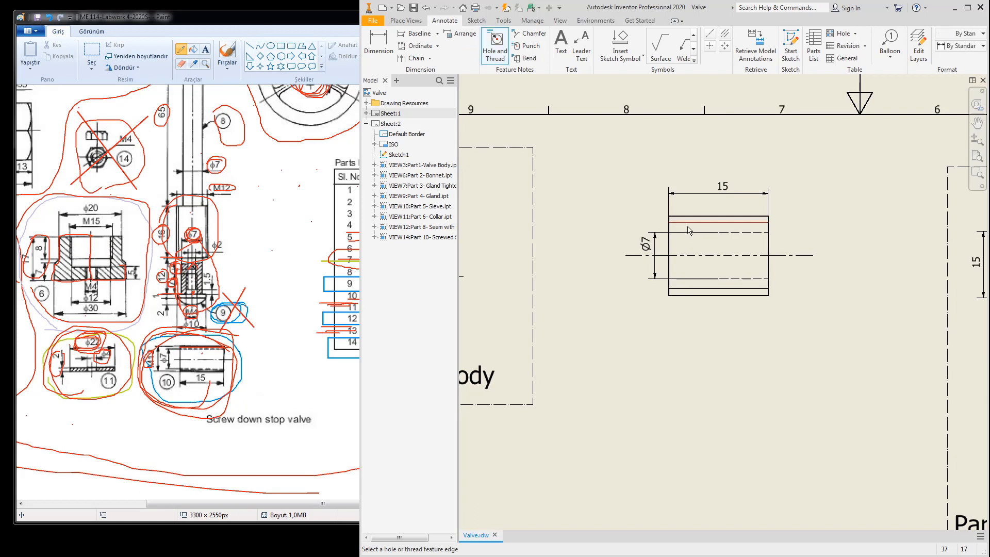
pyautogui.click(689, 216)
pyautogui.click(686, 296)
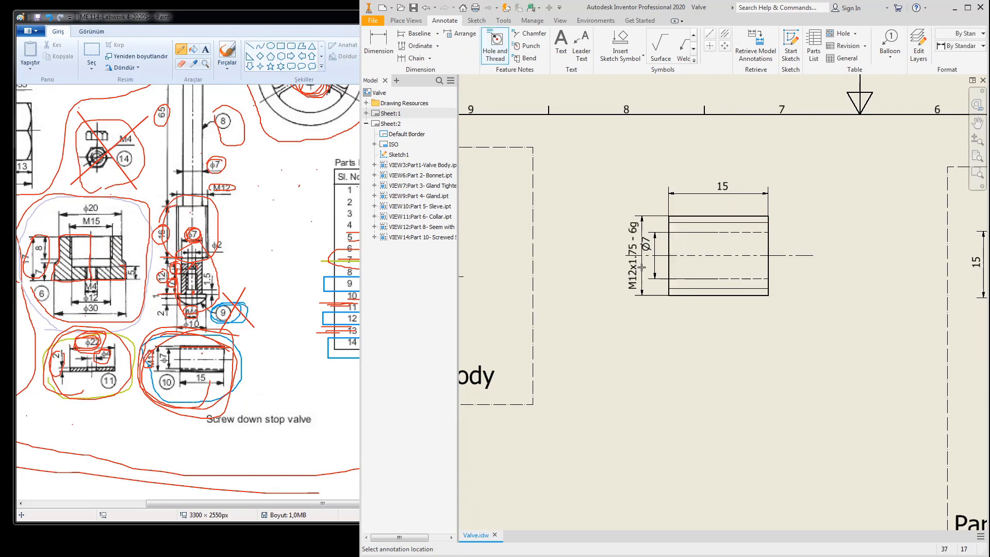
pyautogui.scroll(3, 629, 253)
pyautogui.click(629, 254)
pyautogui.rightClick(628, 255)
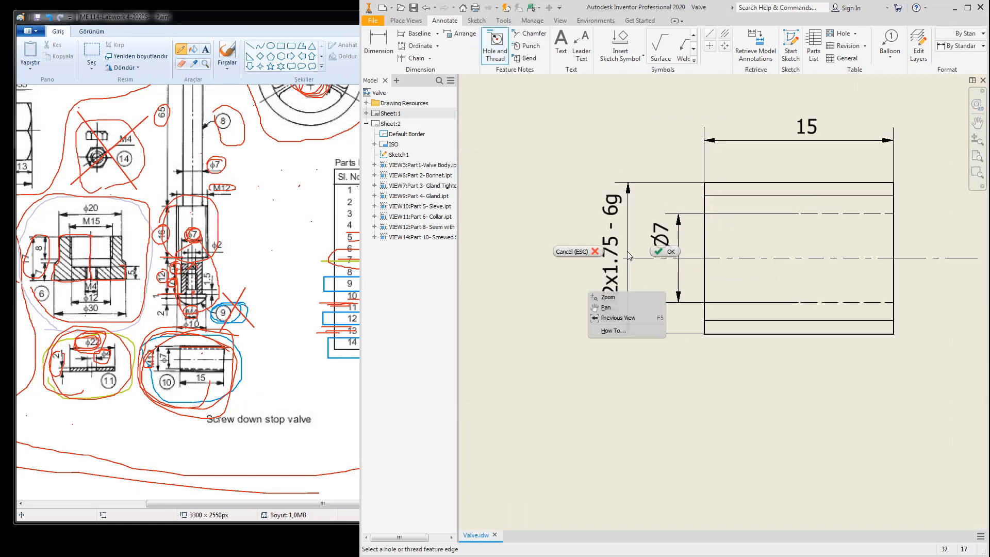
pyautogui.click(667, 252)
pyautogui.scroll(2, 710, 280)
pyautogui.scroll(-5, 593, 305)
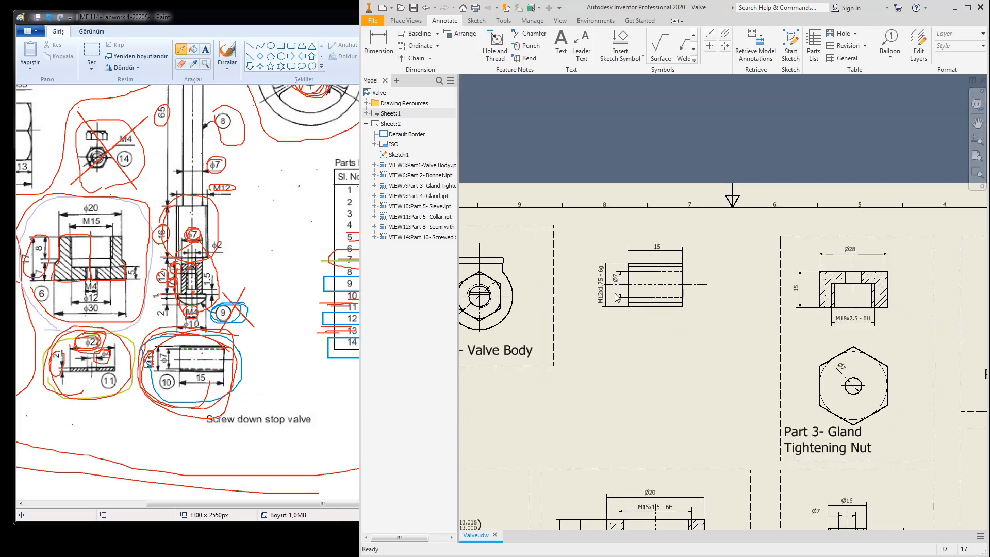
# Step: Draw a rectangular frame around the Part 10 view in the sheet sketch
pyautogui.doubleClick(399, 154)
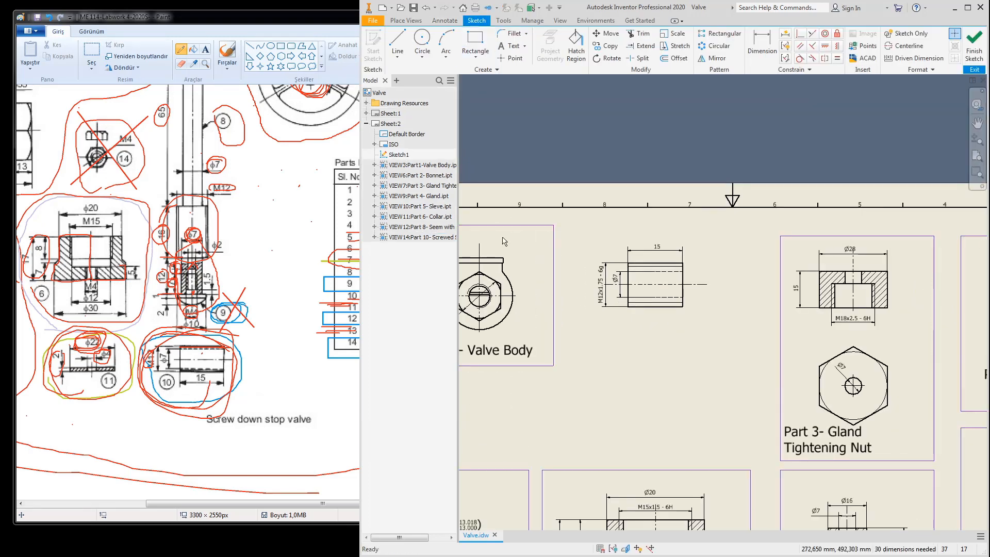
pyautogui.click(462, 54)
pyautogui.click(587, 252)
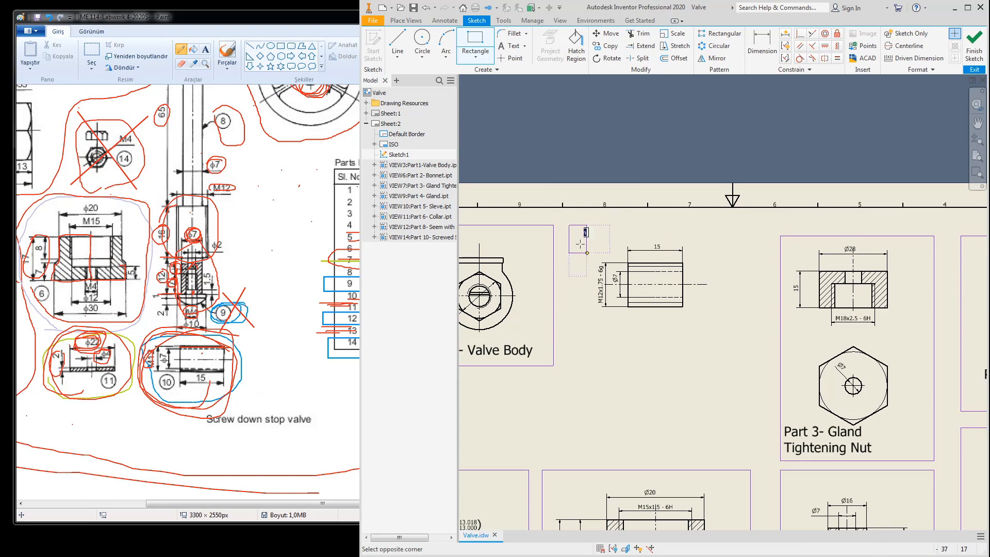
pyautogui.click(747, 366)
pyautogui.press('Escape')
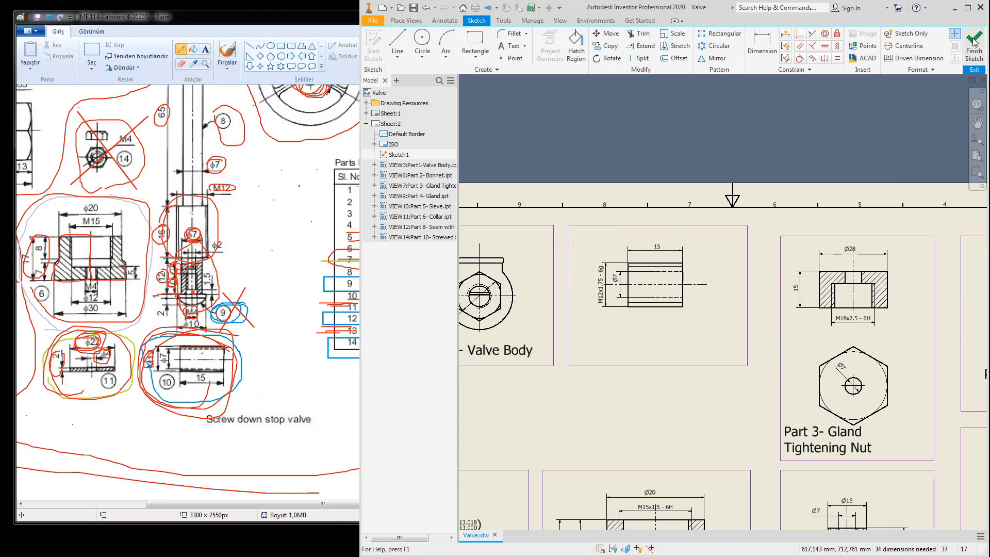
# Step: Copy the Part 3 title and paste it under the Part 10 view
pyautogui.click(826, 426)
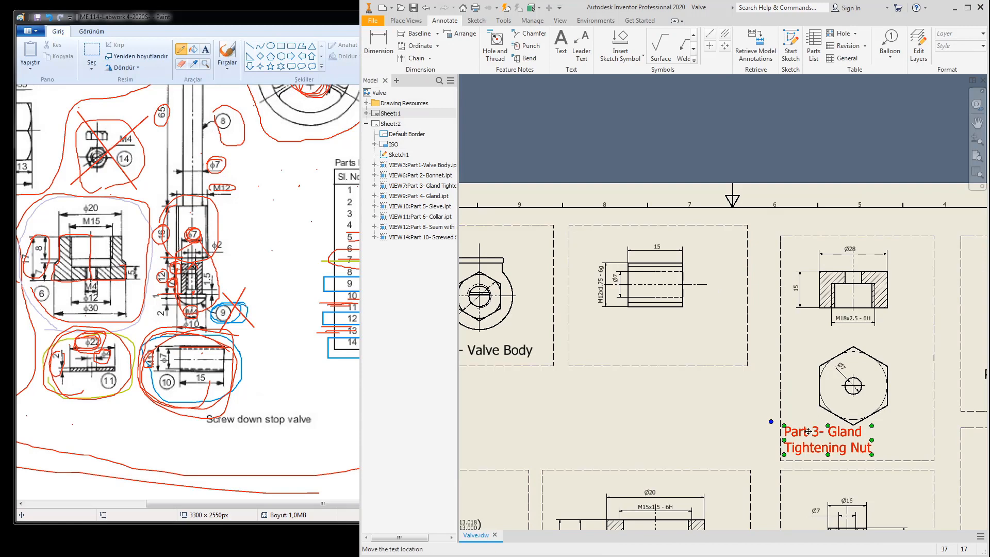
pyautogui.rightClick(811, 433)
pyautogui.click(825, 430)
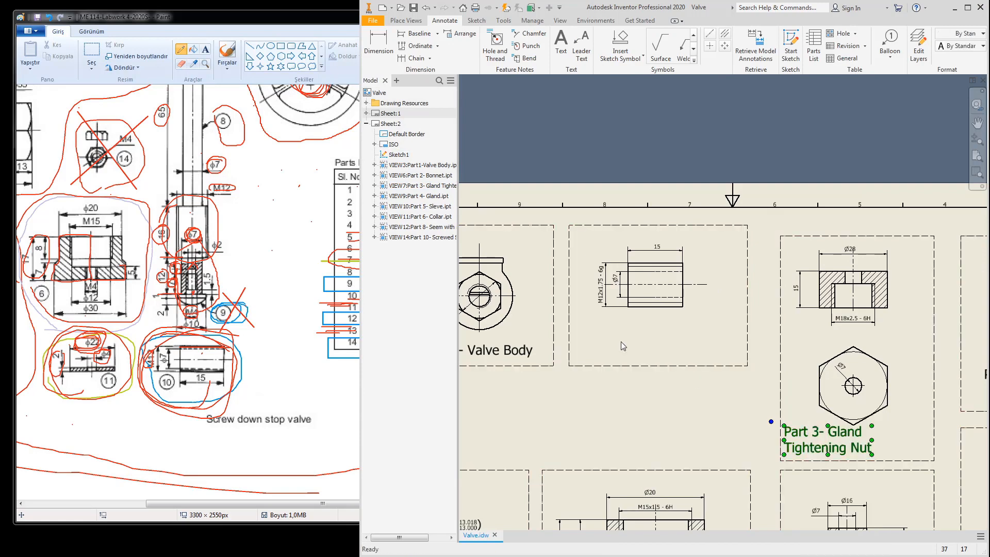
pyautogui.rightClick(614, 341)
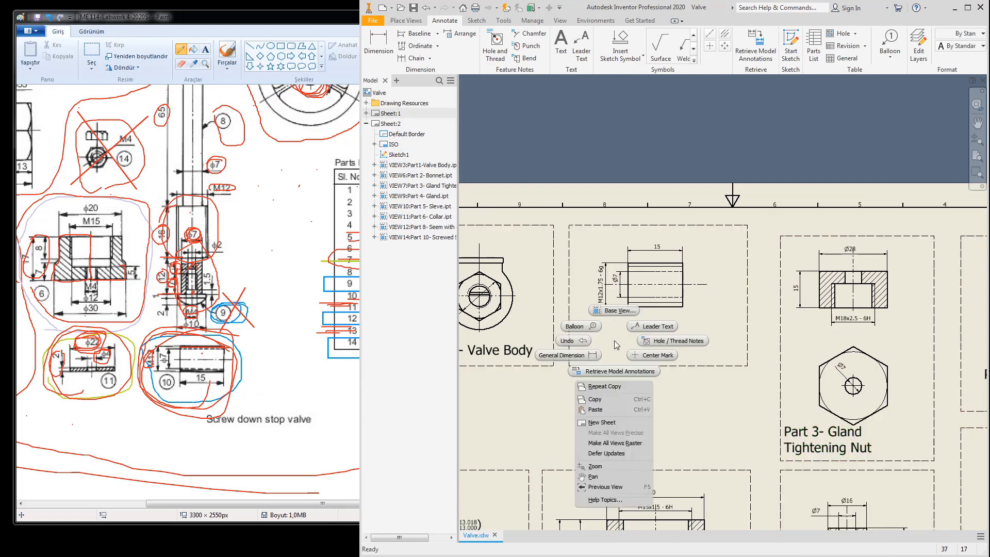
pyautogui.click(613, 410)
pyautogui.click(256, 363)
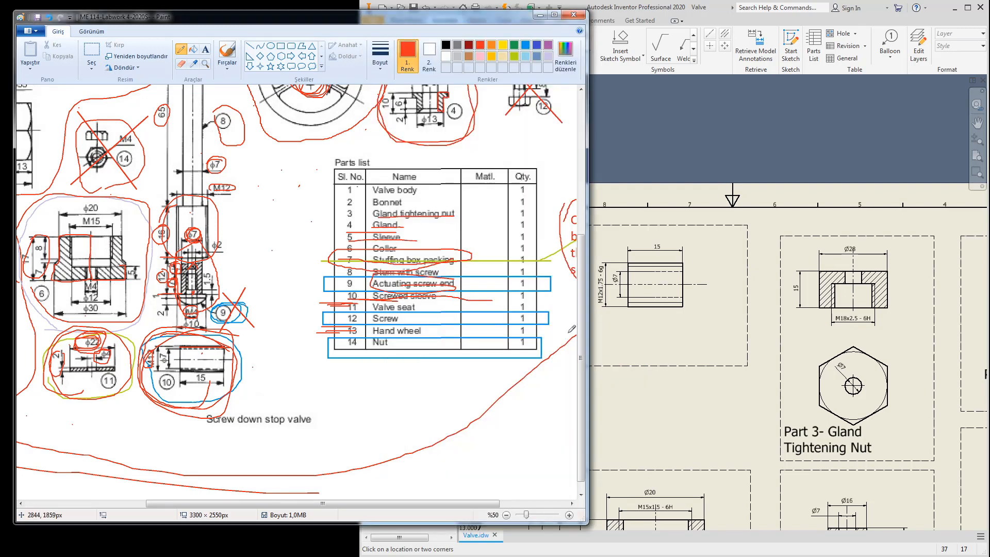
pyautogui.click(639, 337)
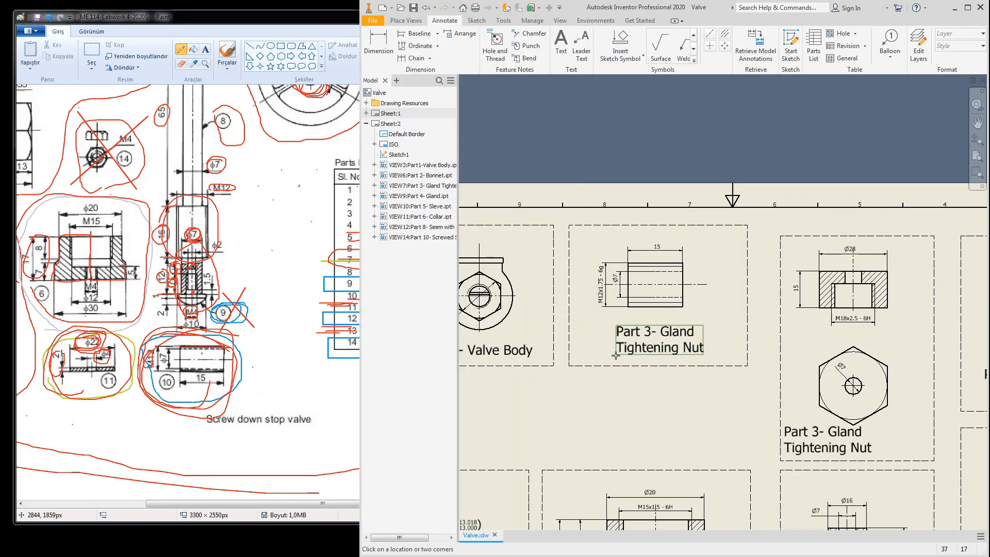
pyautogui.click(640, 336)
# Step: Edit the pasted title to read 'Part 10- Screw Sleve'
pyautogui.doubleClick(632, 335)
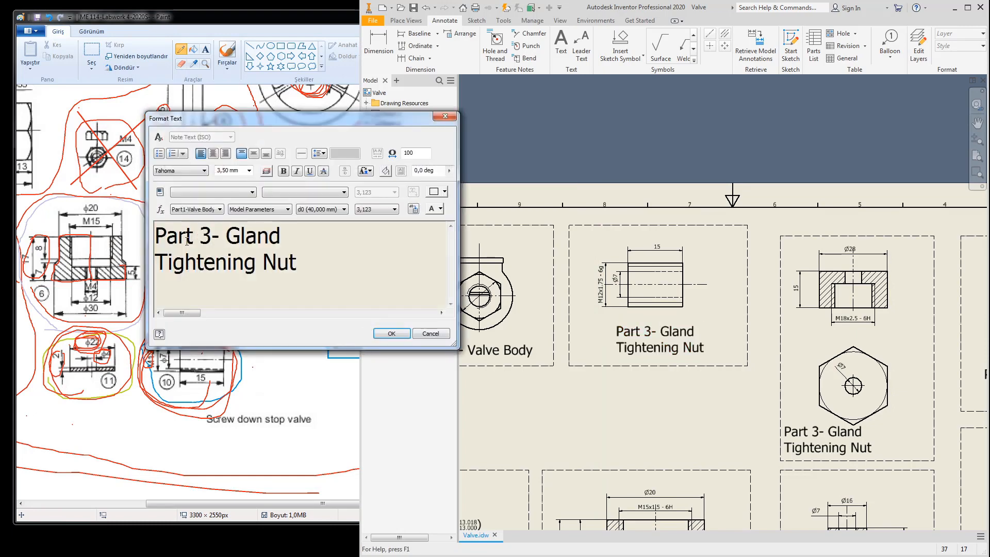
pyautogui.press('Delete')
pyautogui.write('10')
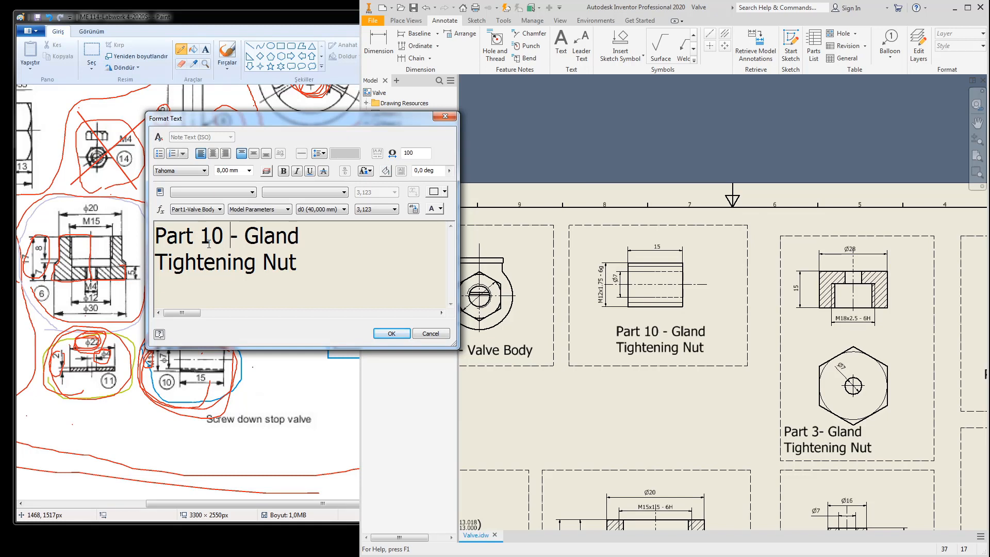
pyautogui.press('BackSpace')
pyautogui.write('Screw ')
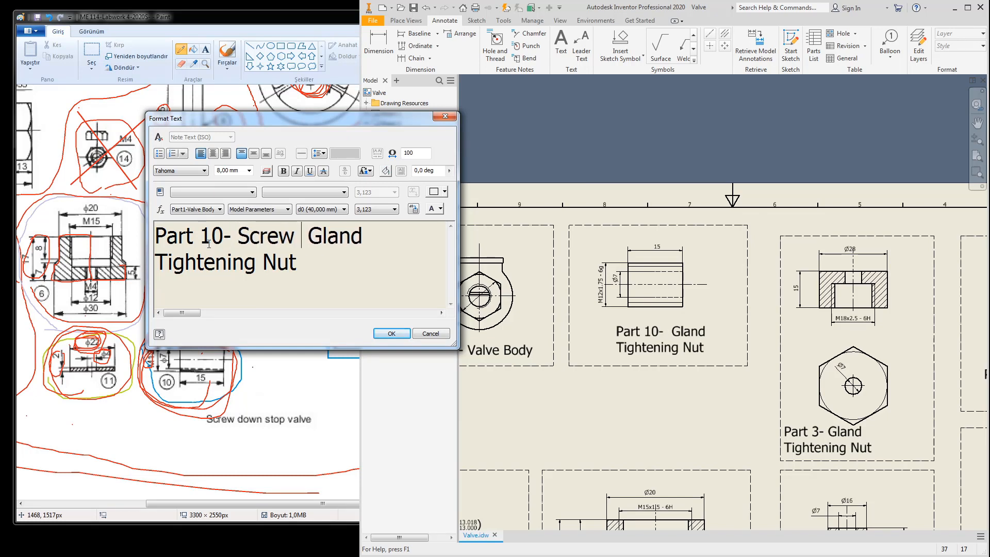
pyautogui.write('Sleve')
pyautogui.press('Delete')
pyautogui.press('Delete')
pyautogui.press('Delete')
pyautogui.press('Delete')
pyautogui.press('Delete')
pyautogui.press('Delete')
pyautogui.press('Delete')
pyautogui.press('Delete')
pyautogui.press('Delete')
pyautogui.press('Delete')
pyautogui.press('Delete')
pyautogui.press('Delete')
pyautogui.press('Delete')
pyautogui.press('Delete')
pyautogui.press('Delete')
pyautogui.press('Delete')
pyautogui.press('Delete')
pyautogui.press('Delete')
pyautogui.press('Delete')
pyautogui.press('Delete')
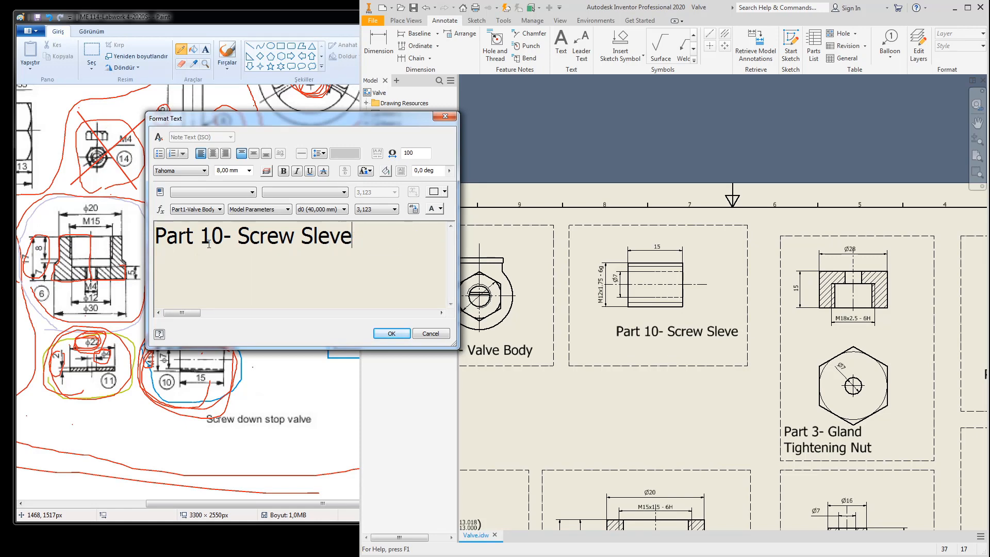
pyautogui.click(391, 334)
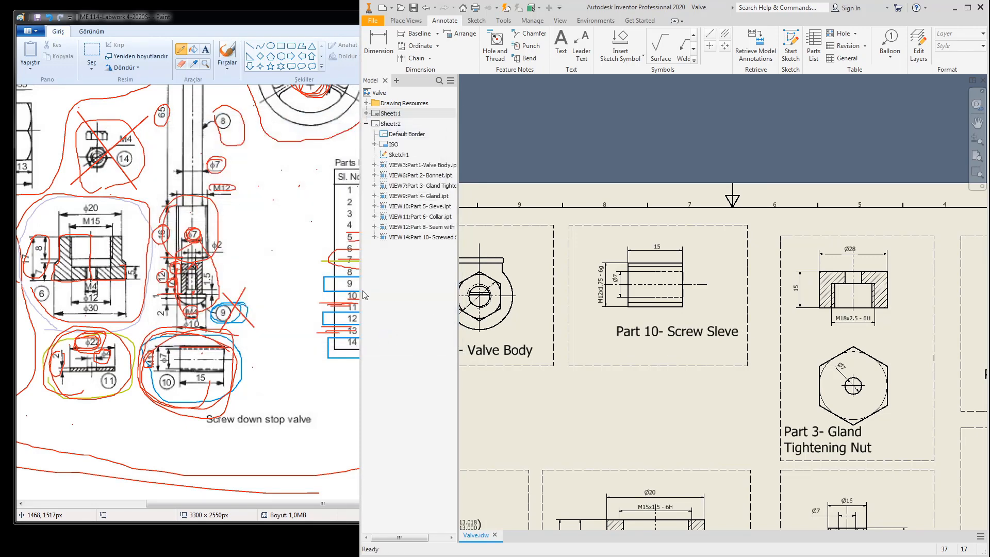
# Step: Move the Part 10 label down and left beneath its view
pyautogui.scroll(-2, 633, 315)
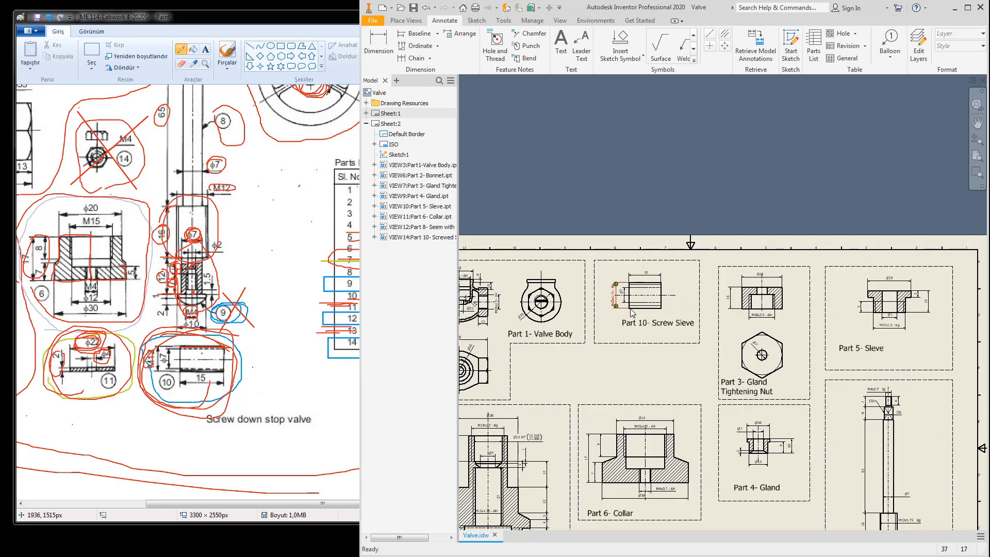
pyautogui.moveTo(649, 329)
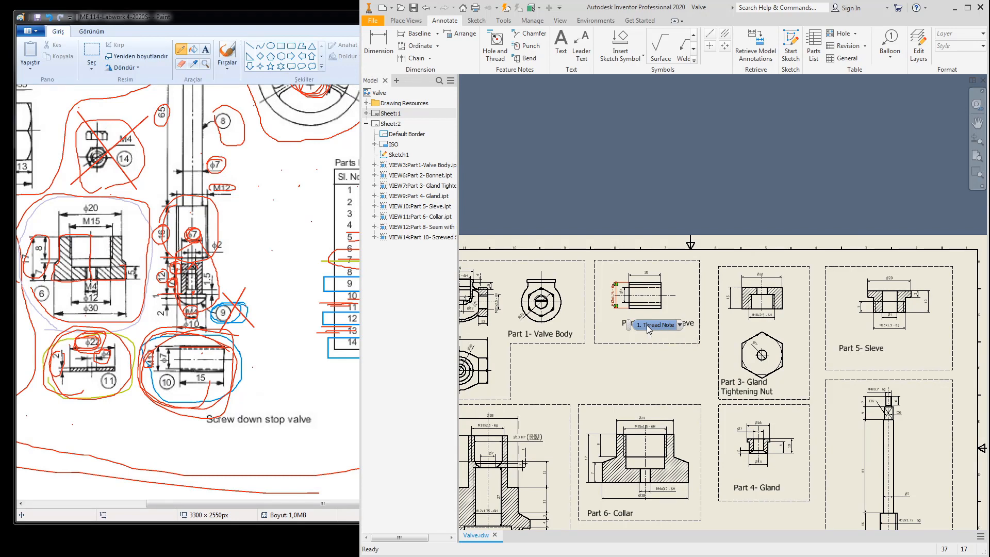
pyautogui.click(658, 324)
pyautogui.scroll(5, 660, 336)
pyautogui.moveTo(662, 326); pyautogui.dragTo(580, 365)
pyautogui.scroll(-8, 683, 340)
pyautogui.moveTo(647, 379); pyautogui.dragTo(670, 293, button='middle')
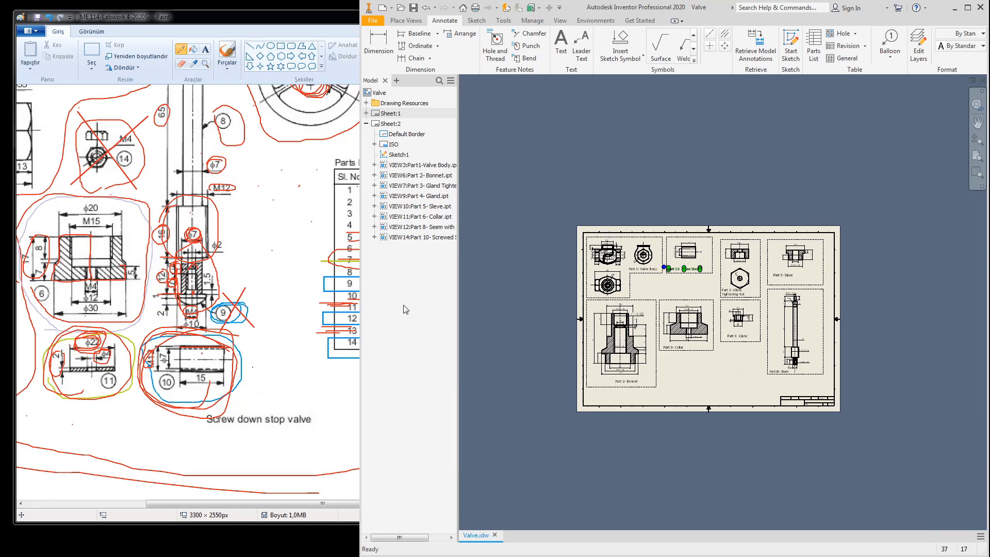
# Step: Check the reference parts list and start a new base view on Sheet 2
pyautogui.click(319, 330)
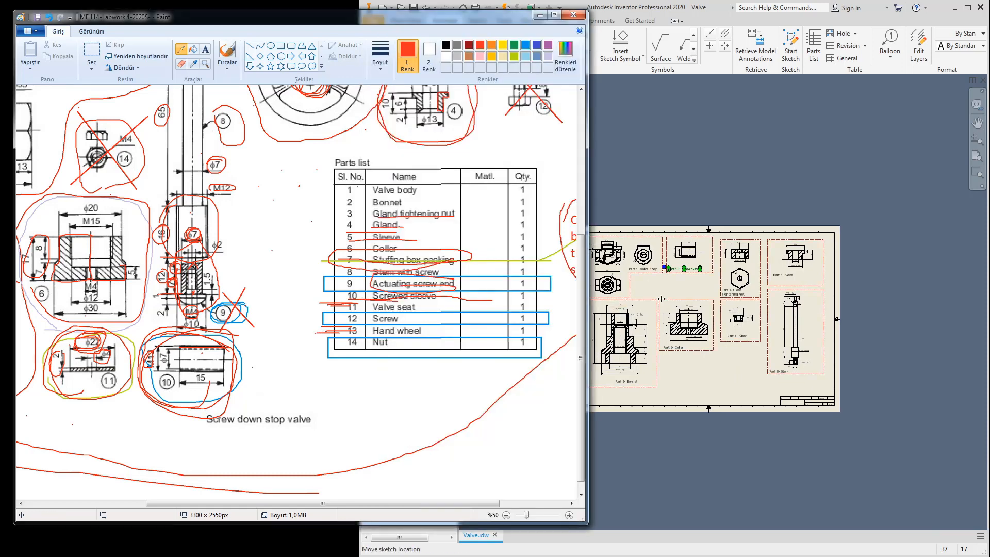
pyautogui.click(633, 138)
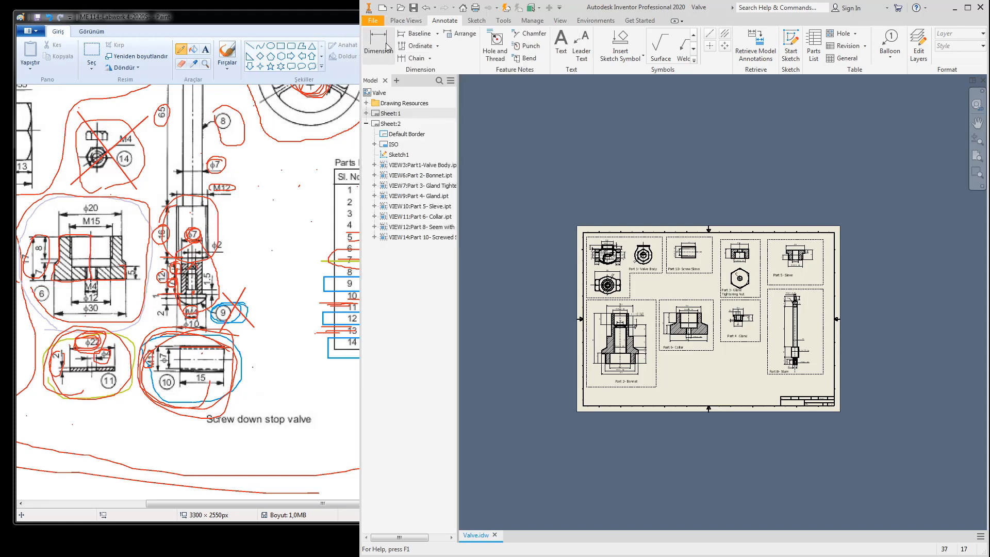
pyautogui.click(405, 21)
pyautogui.click(372, 41)
# Step: Place a 2:1 base view of Part11- Valve Seat on Sheet 2
pyautogui.click(425, 175)
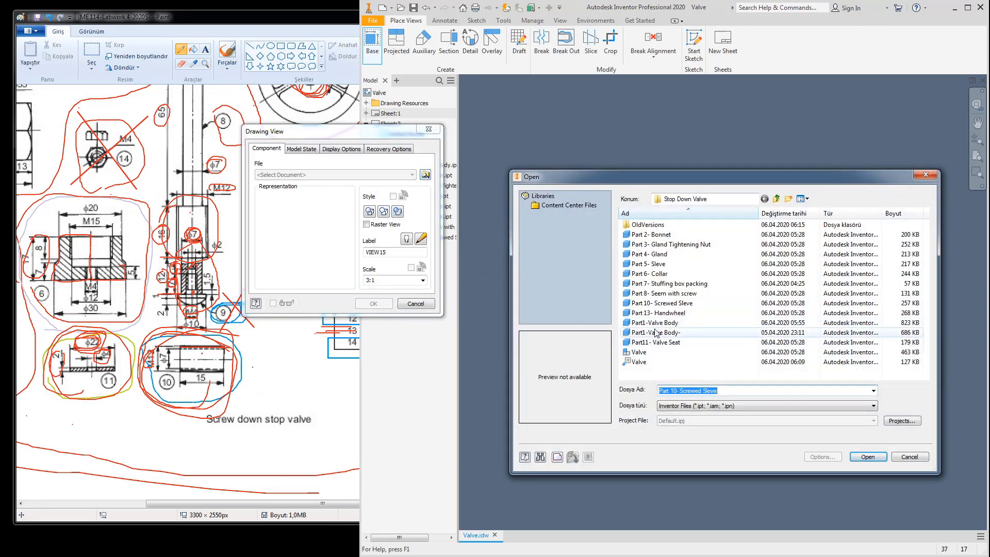
pyautogui.click(658, 305)
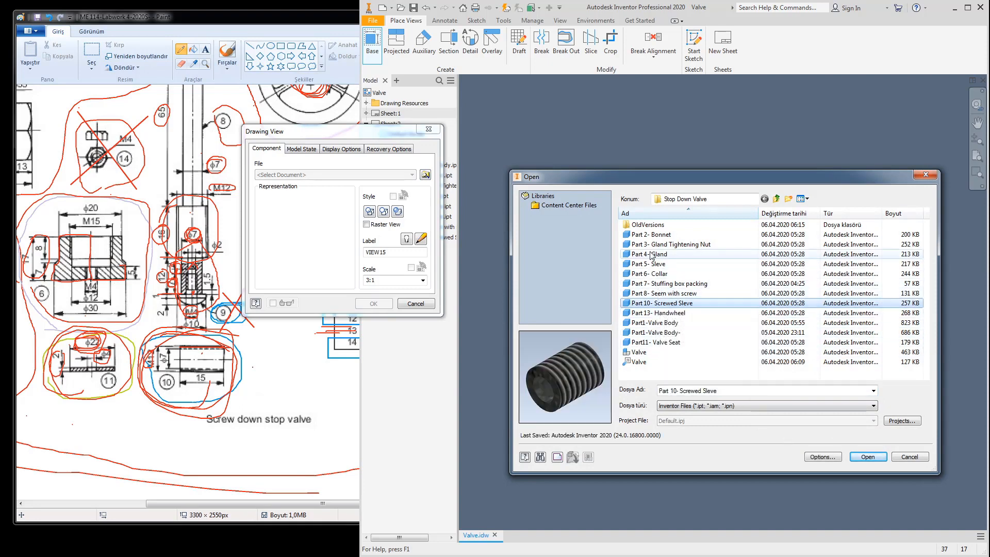
pyautogui.click(327, 384)
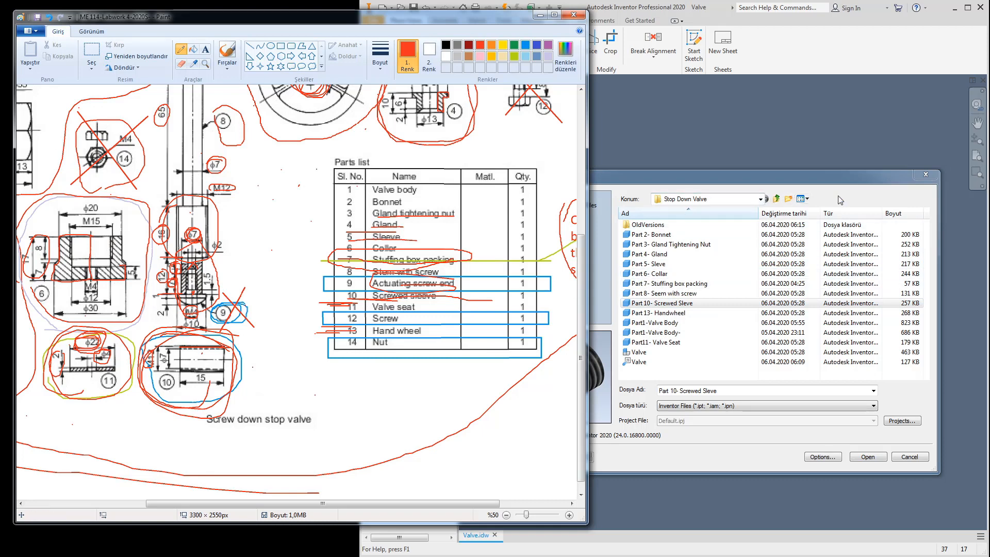
pyautogui.click(665, 342)
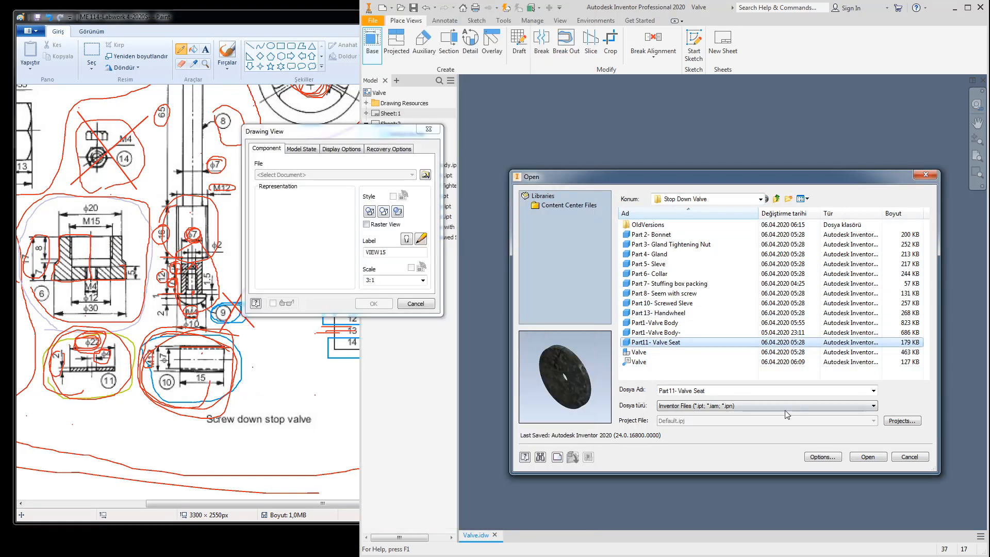
pyautogui.click(859, 459)
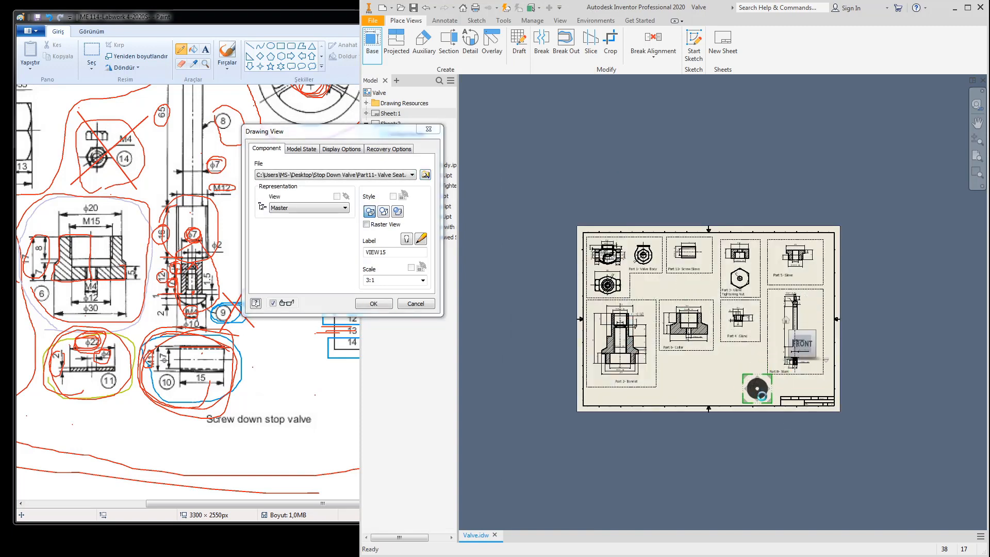
pyautogui.scroll(3, 758, 396)
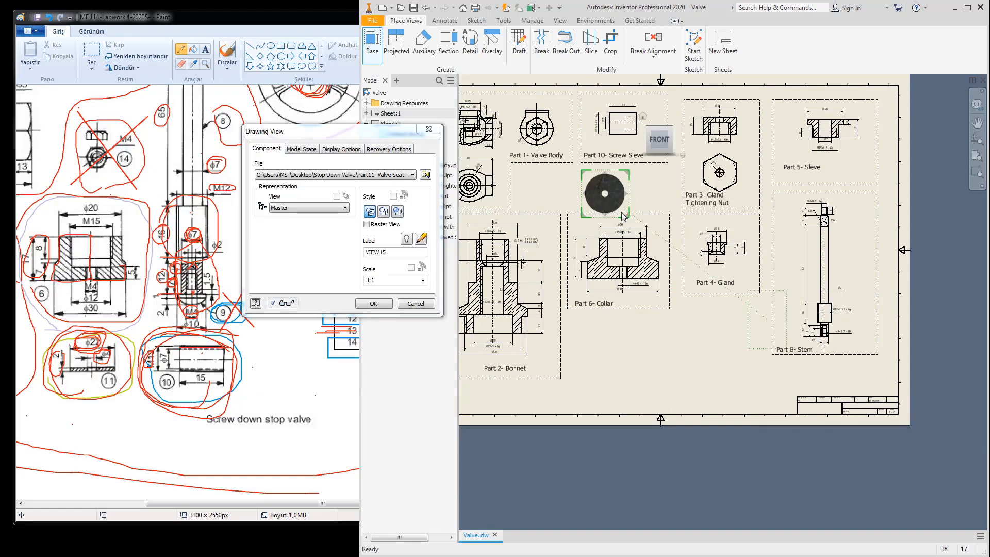
pyautogui.click(384, 283)
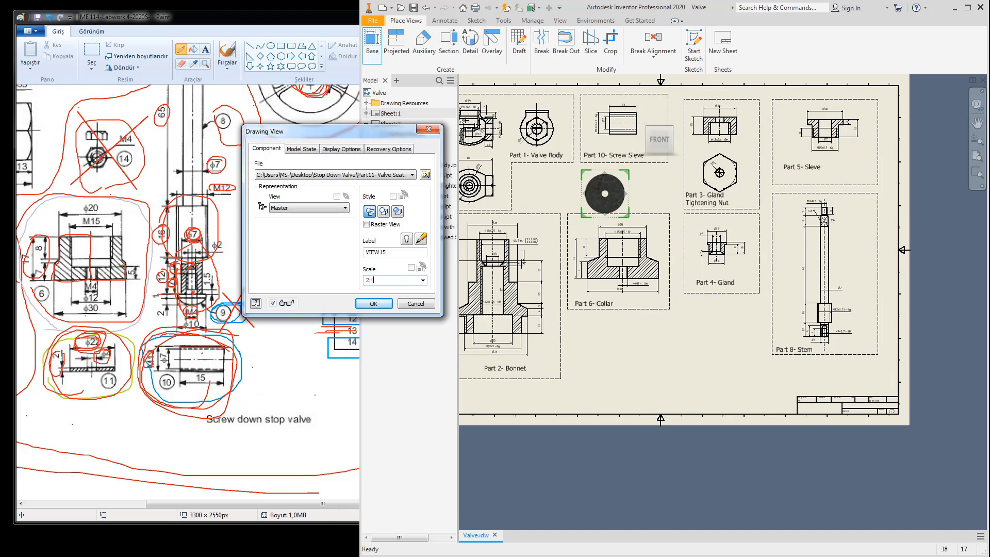
pyautogui.press('Return')
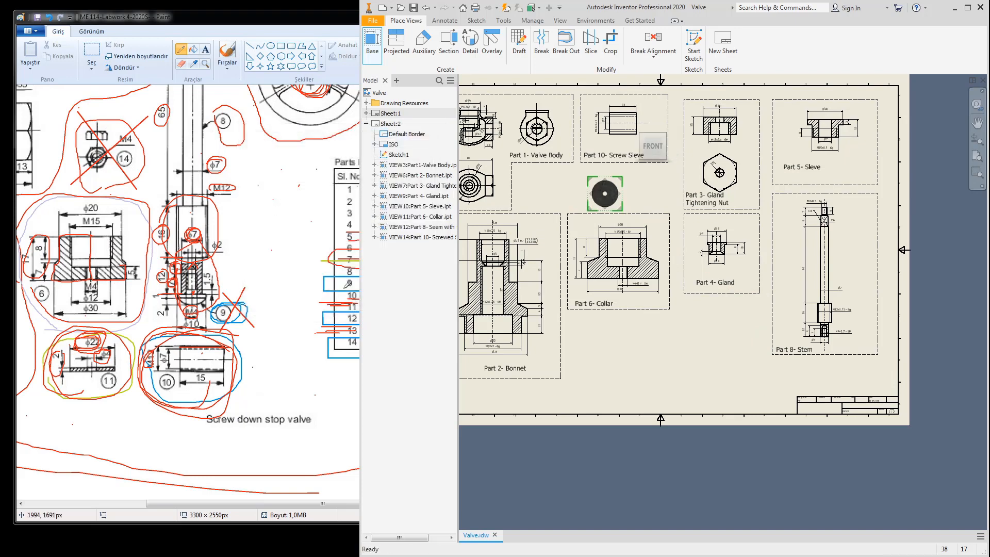
# Step: Project a side view beside the valve seat view and nudge it up slightly
pyautogui.rightClick(619, 187)
pyautogui.click(650, 174)
pyautogui.scroll(-5, 639, 201)
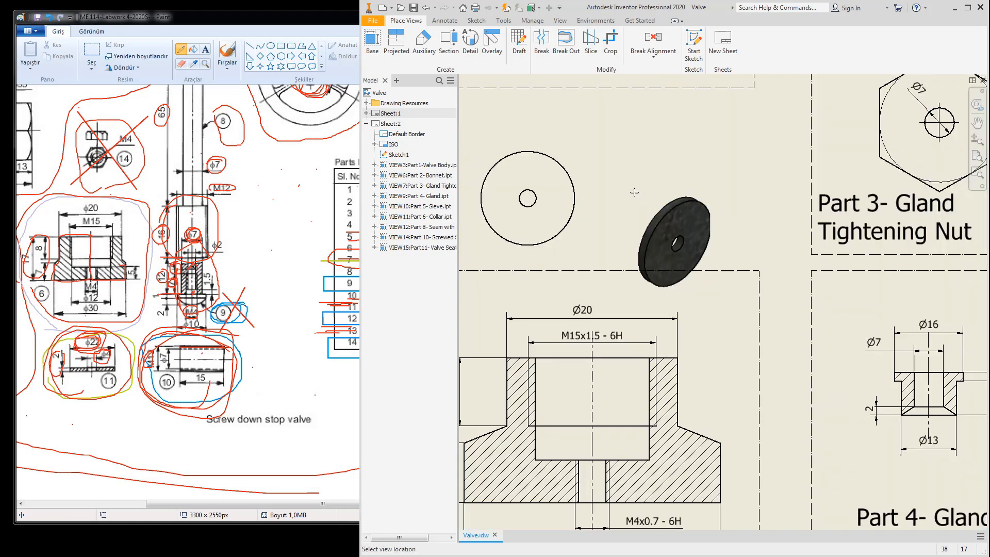
pyautogui.rightClick(640, 201)
pyautogui.click(651, 204)
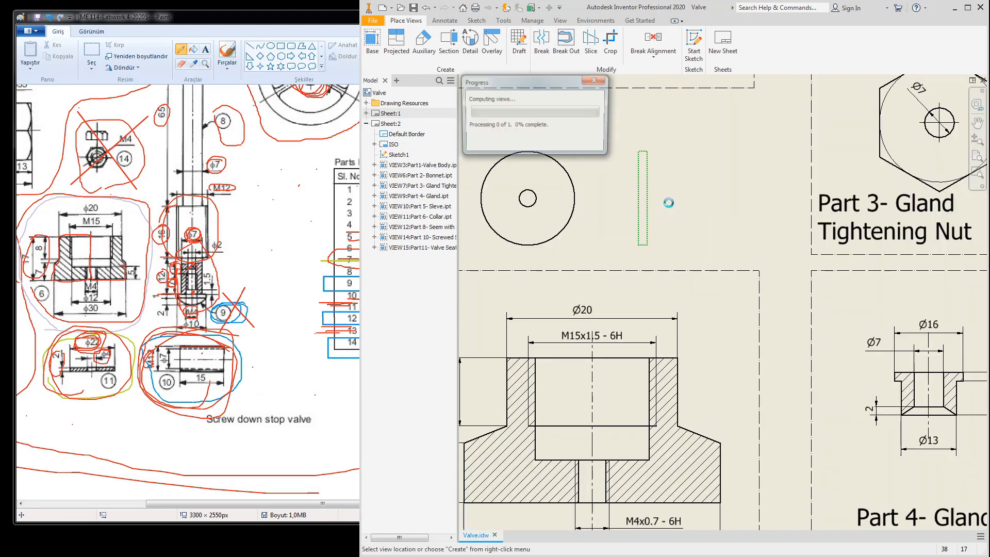
pyautogui.scroll(2, 608, 223)
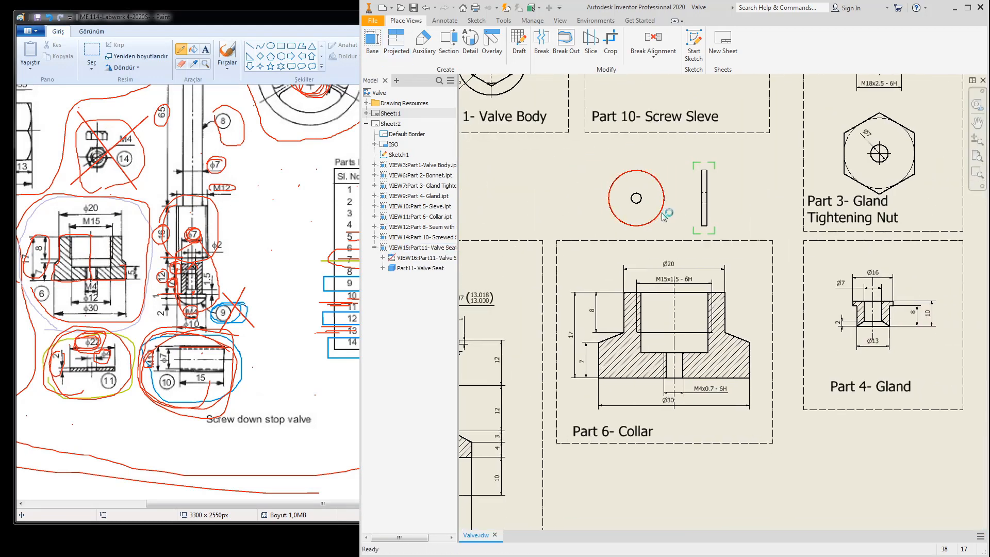
pyautogui.moveTo(669, 213); pyautogui.dragTo(666, 201)
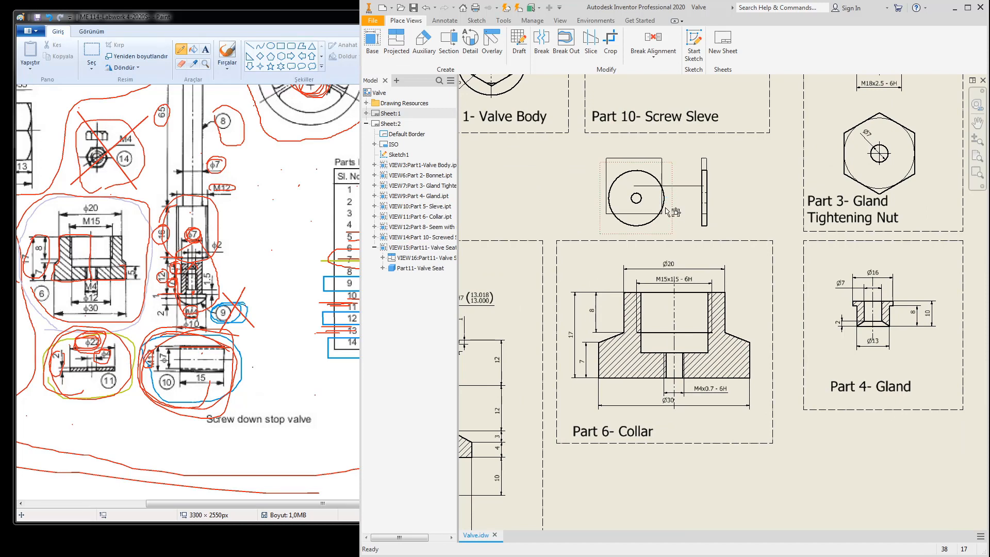
# Step: Draw a rectangle in the sheet sketch enclosing both Valve Seat views
pyautogui.doubleClick(631, 135)
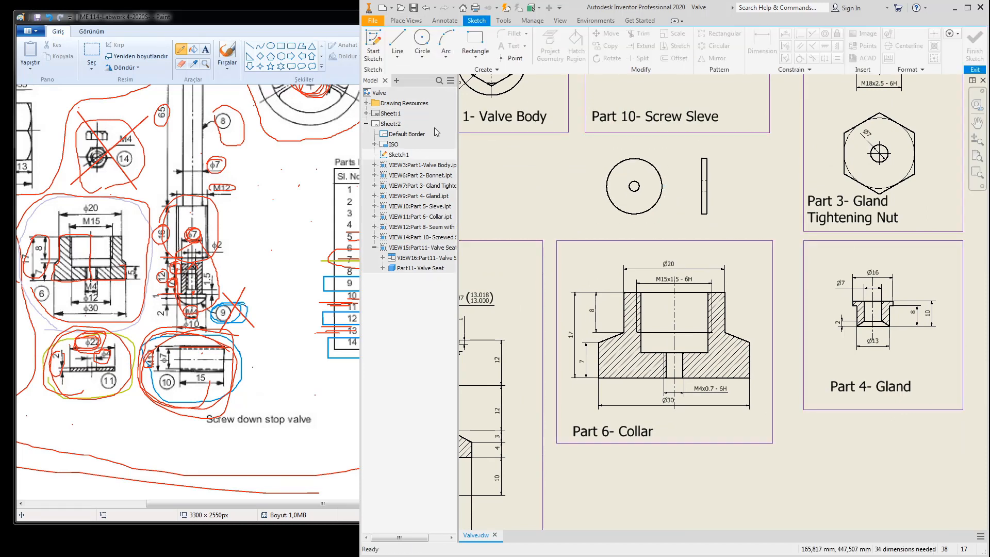
pyautogui.click(475, 44)
pyautogui.click(537, 137)
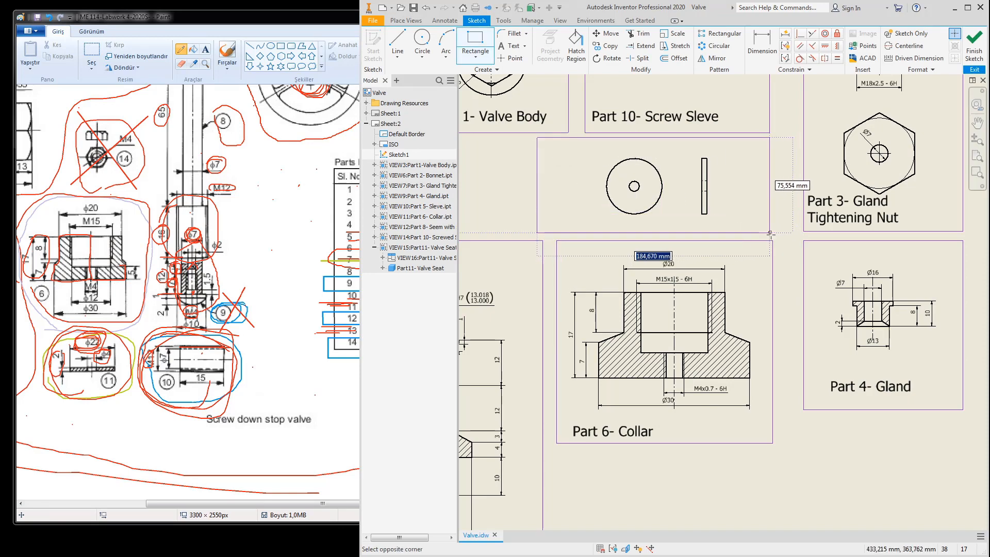
pyautogui.click(774, 237)
pyautogui.press('Escape')
pyautogui.click(972, 52)
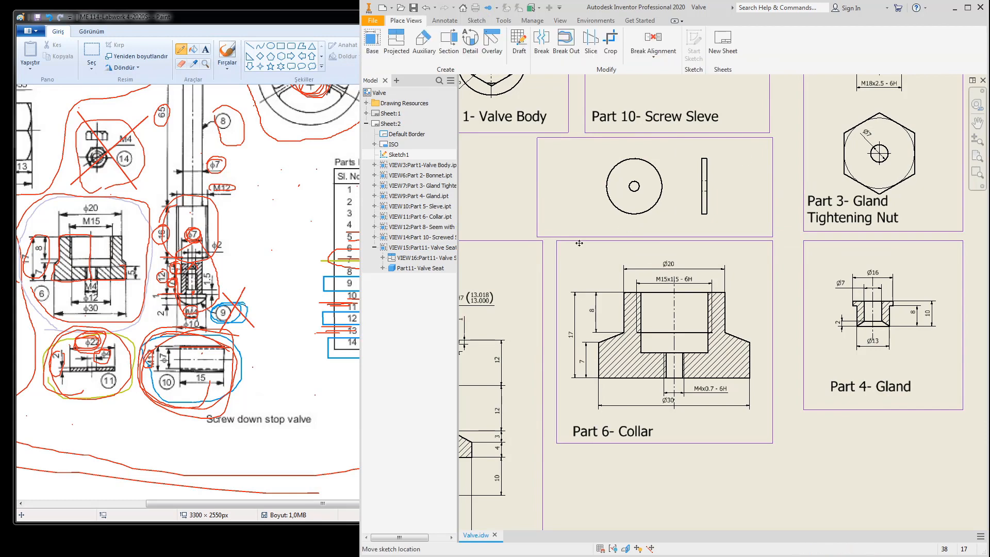
# Step: Add a center mark to the valve seat circle
pyautogui.click(445, 21)
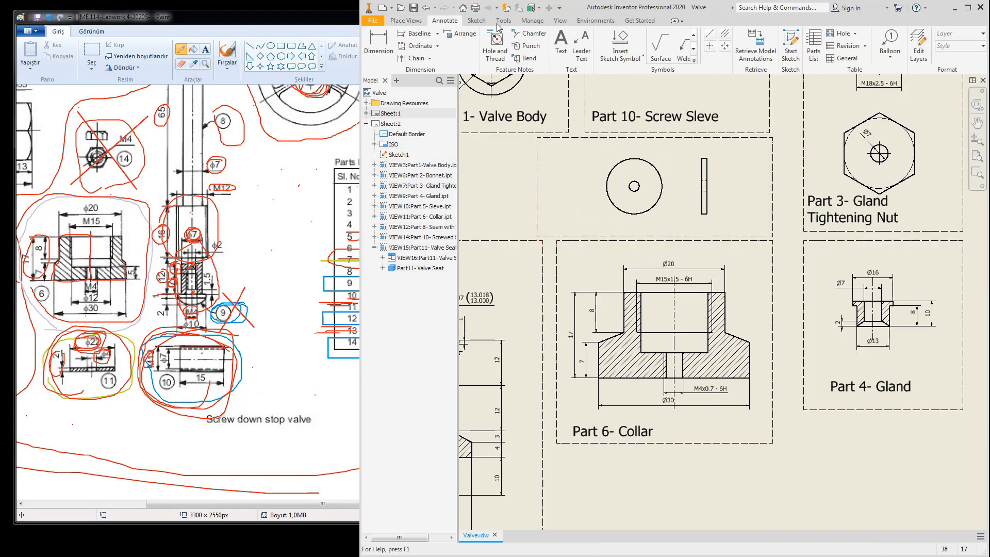
pyautogui.click(710, 47)
pyautogui.click(654, 166)
pyautogui.click(724, 34)
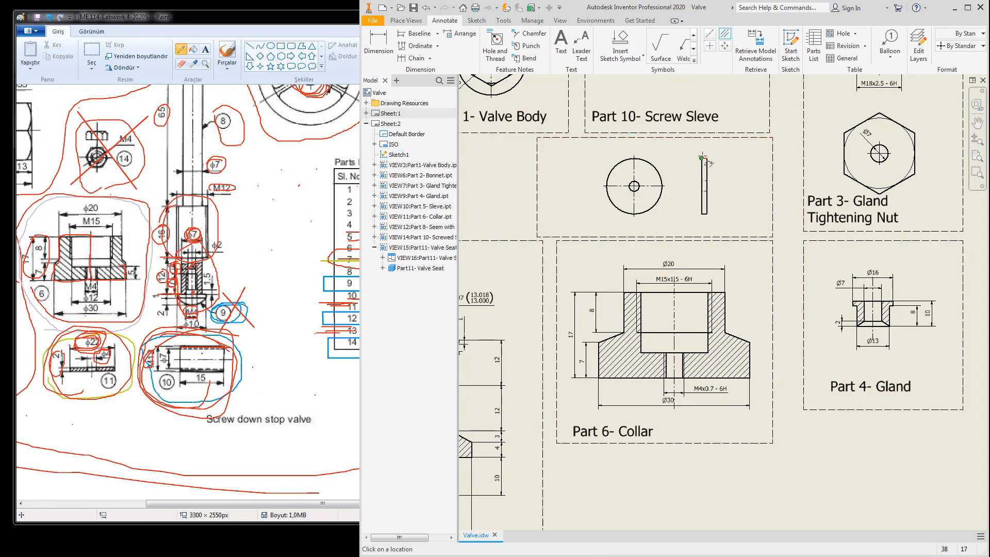
pyautogui.scroll(1, 705, 157)
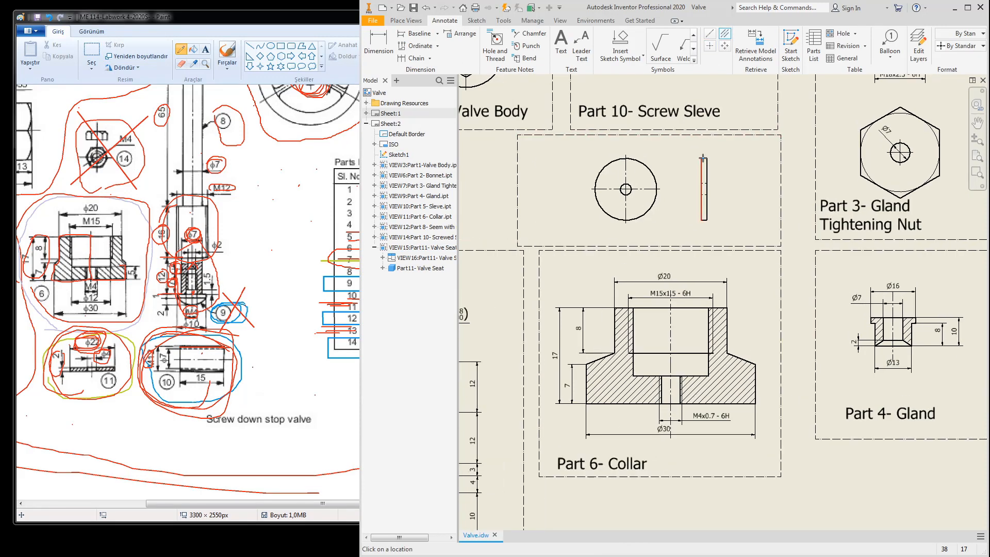
pyautogui.press('Escape')
# Step: Retrieve the Ø22 diameter and 2 thickness dimensions from the valve seat views
pyautogui.click(756, 47)
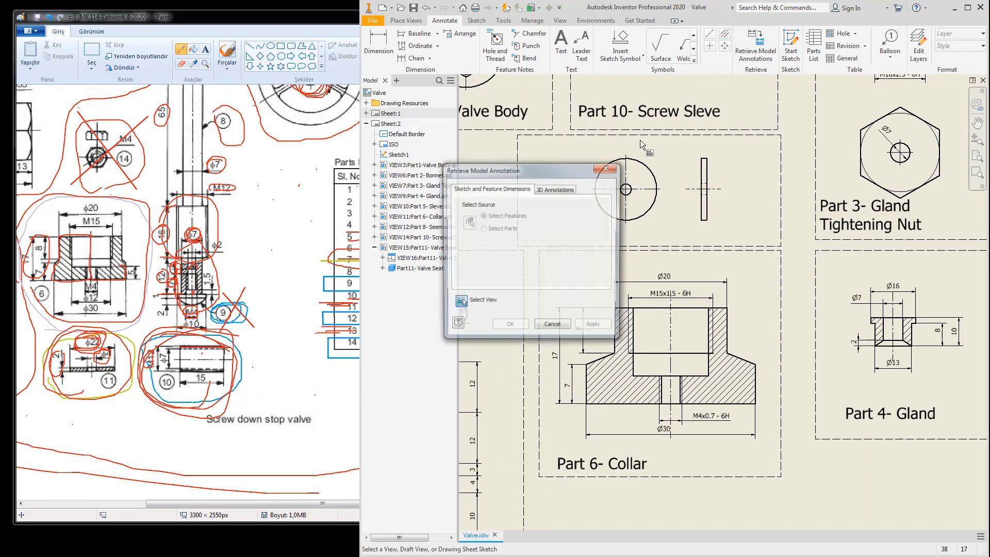
pyautogui.click(622, 162)
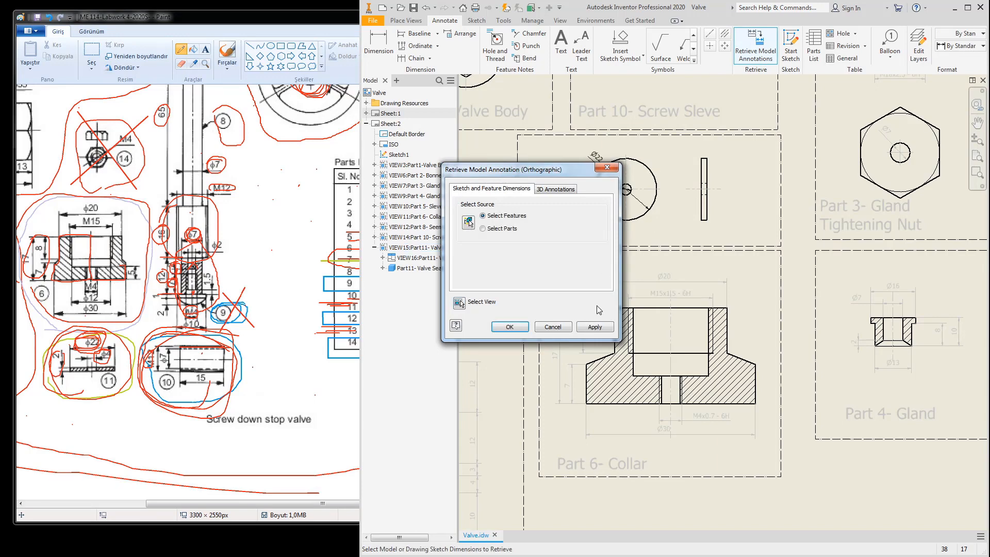
pyautogui.click(597, 329)
pyautogui.click(710, 160)
pyautogui.click(539, 329)
# Step: Move the Ø4 dimension below-left of the small circle and the 2 dimension above the side view
pyautogui.scroll(5, 608, 185)
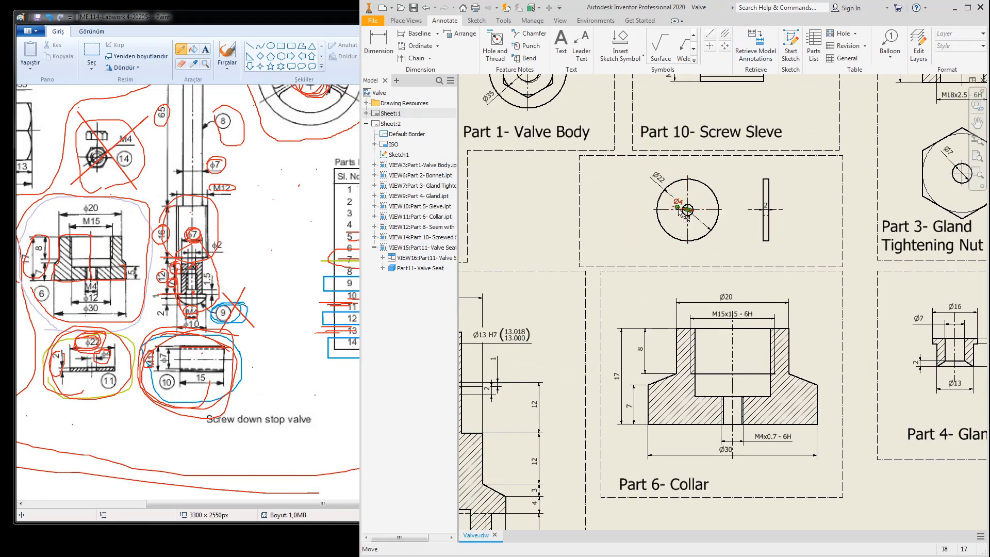
pyautogui.moveTo(679, 210); pyautogui.dragTo(613, 300)
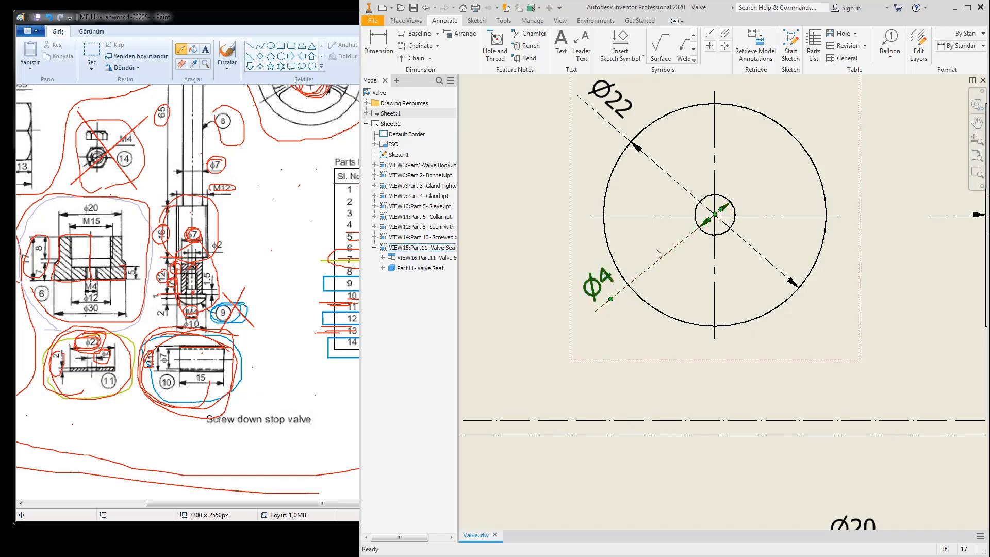
pyautogui.scroll(-3, 716, 235)
pyautogui.moveTo(748, 226); pyautogui.dragTo(680, 138)
pyautogui.scroll(-5, 713, 251)
pyautogui.moveTo(713, 251); pyautogui.dragTo(678, 213, button='middle')
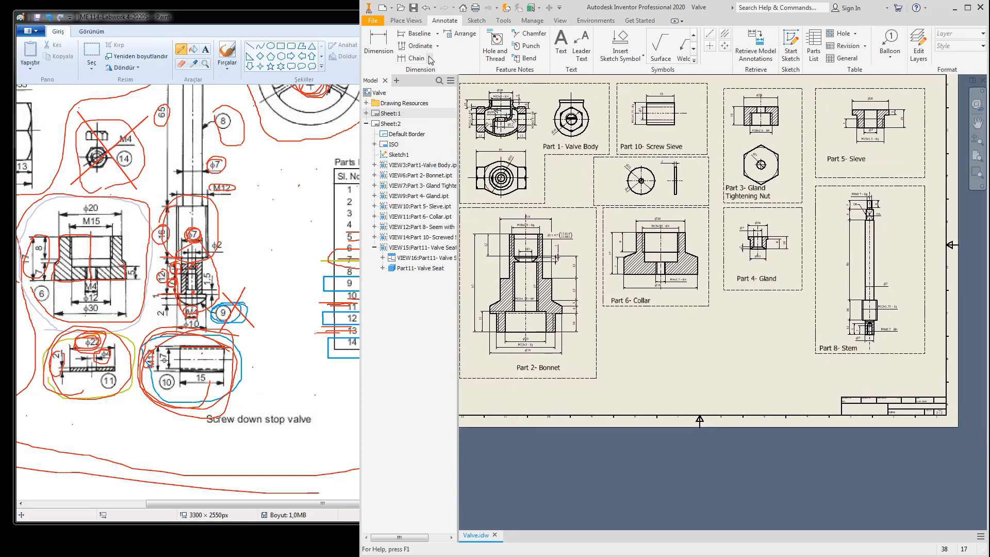
# Step: Place a 2:1 Front-oriented base view of Part 13- Handwheel beside the Part 8 Stem
pyautogui.click(405, 20)
pyautogui.click(372, 43)
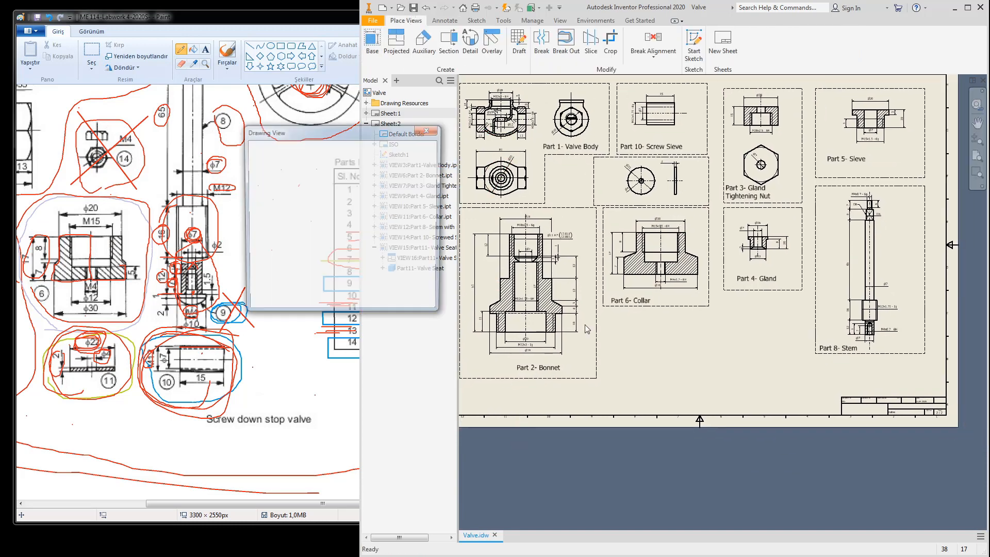
pyautogui.click(426, 175)
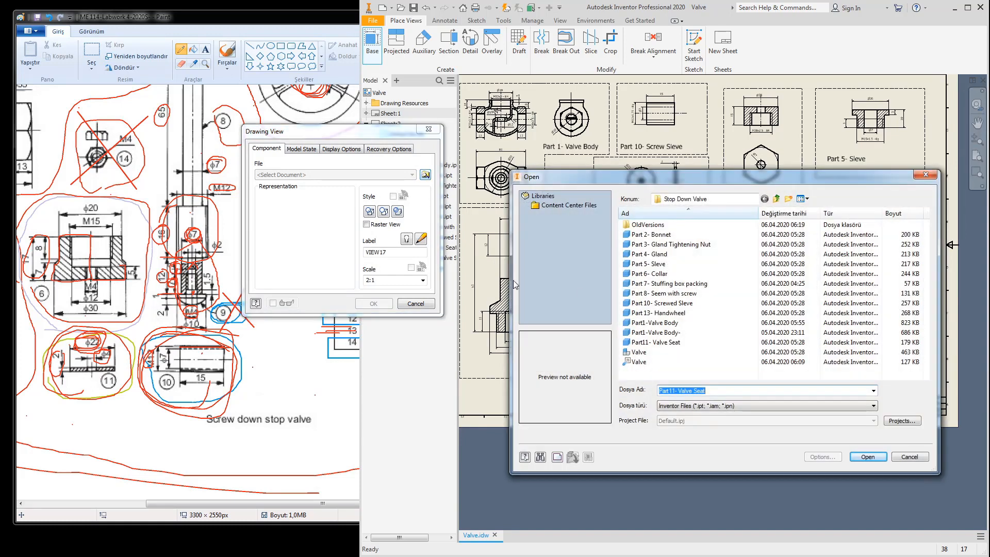
pyautogui.click(665, 312)
pyautogui.click(859, 458)
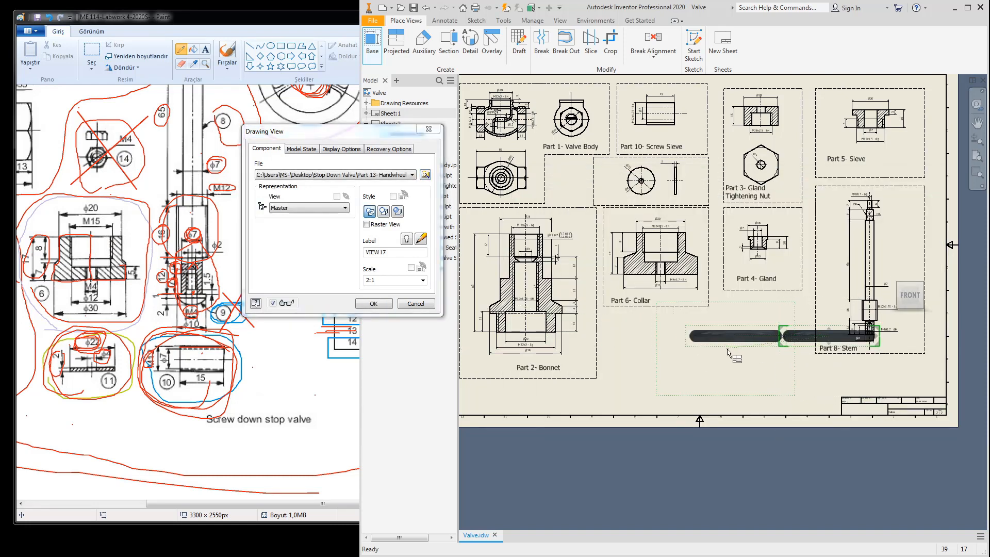
pyautogui.click(417, 304)
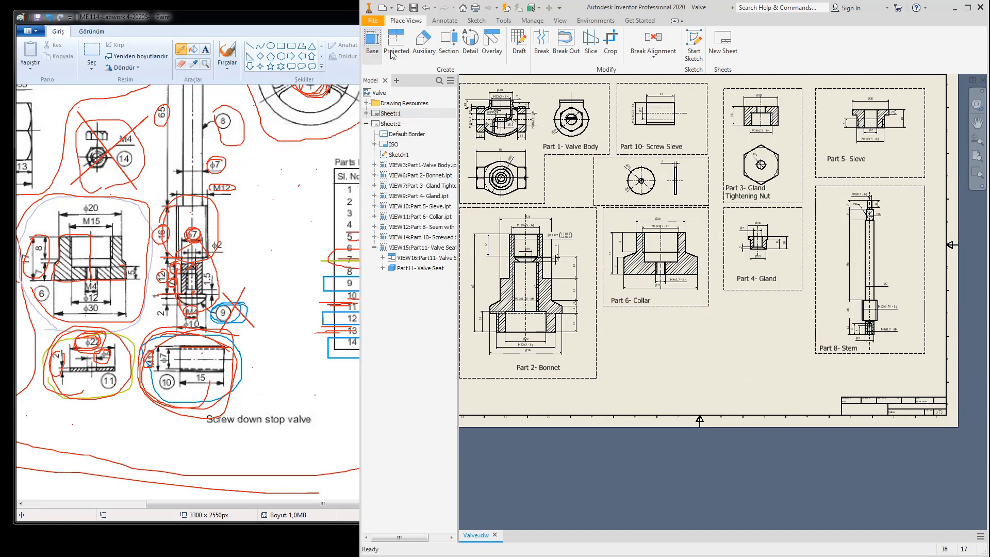
pyautogui.click(425, 175)
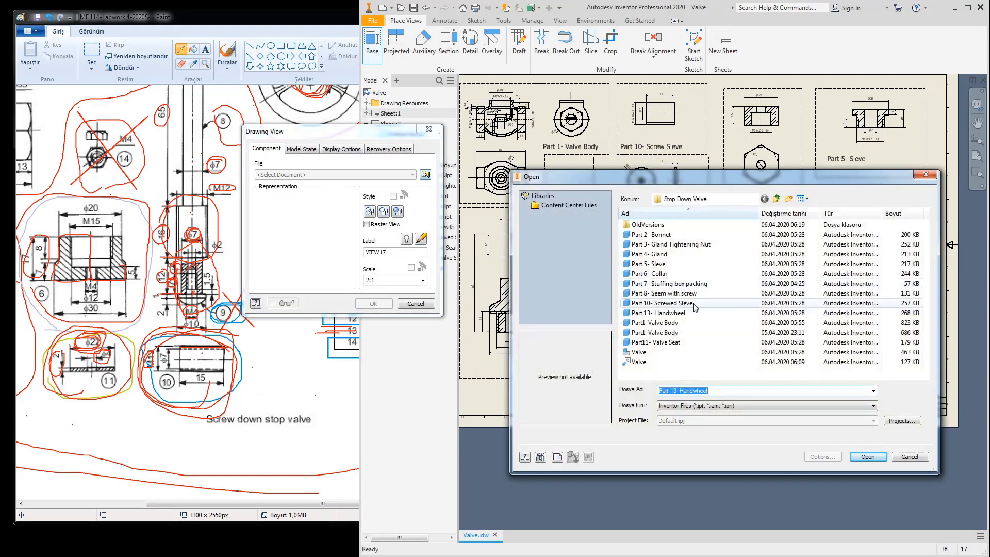
pyautogui.doubleClick(670, 315)
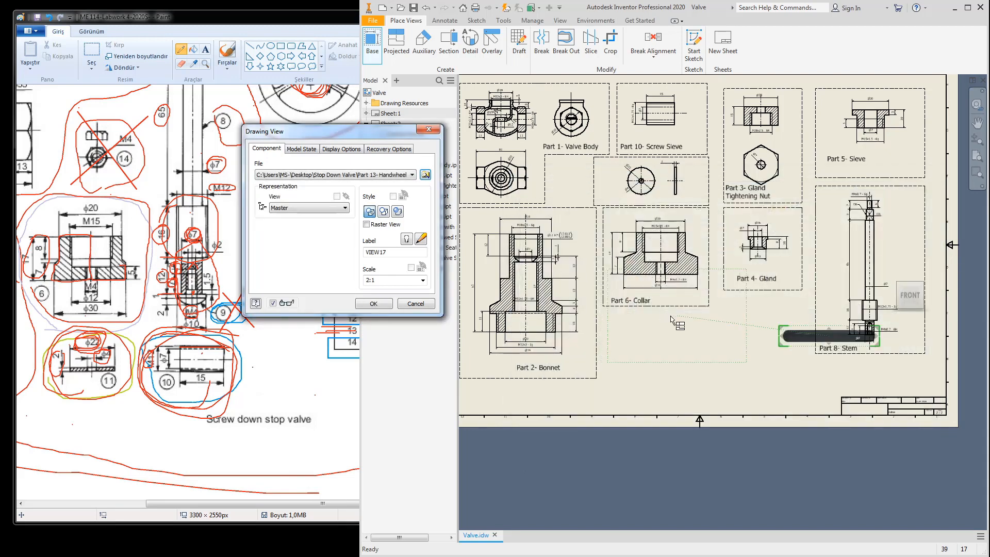
pyautogui.click(911, 287)
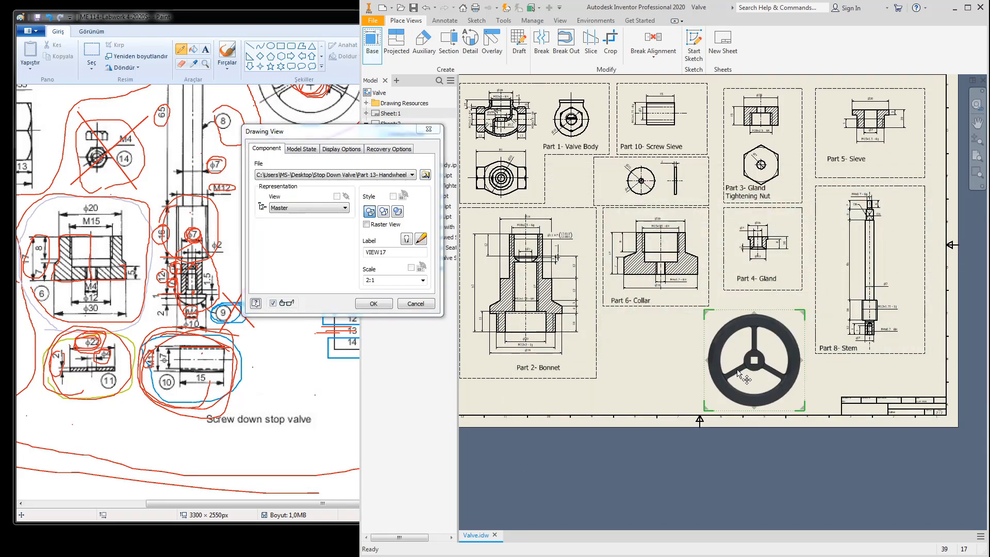
pyautogui.click(374, 303)
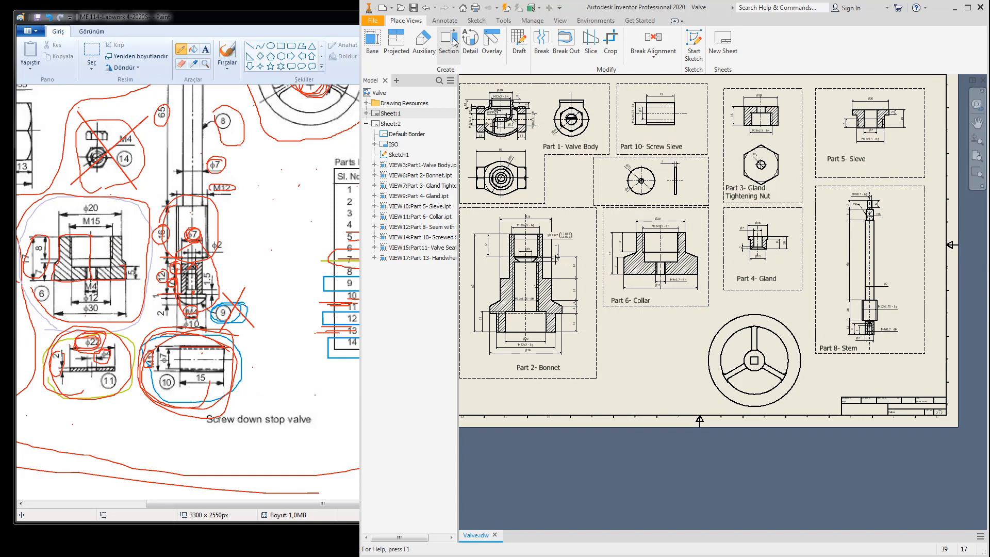
# Step: Start a sketch on the handwheel view and project its centre circle
pyautogui.click(476, 22)
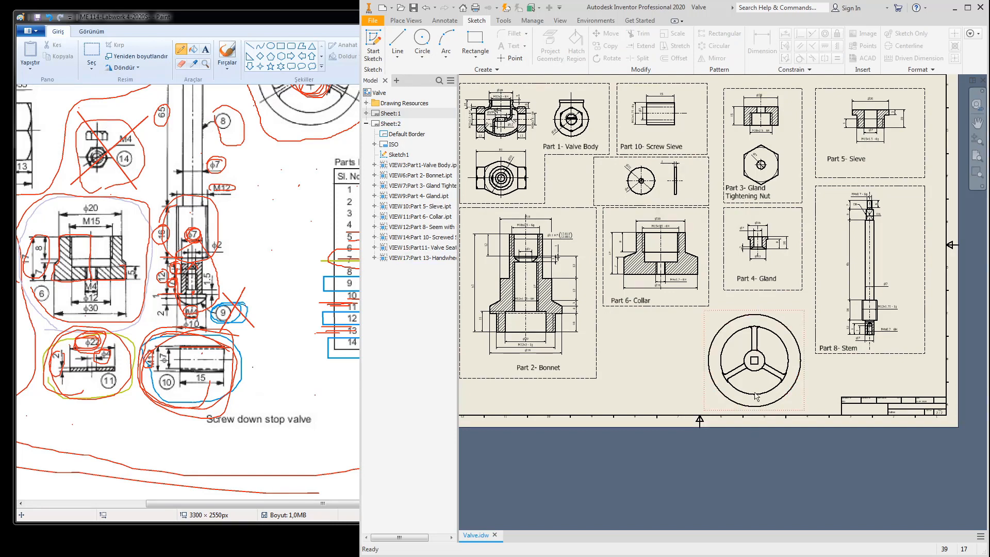
pyautogui.click(373, 44)
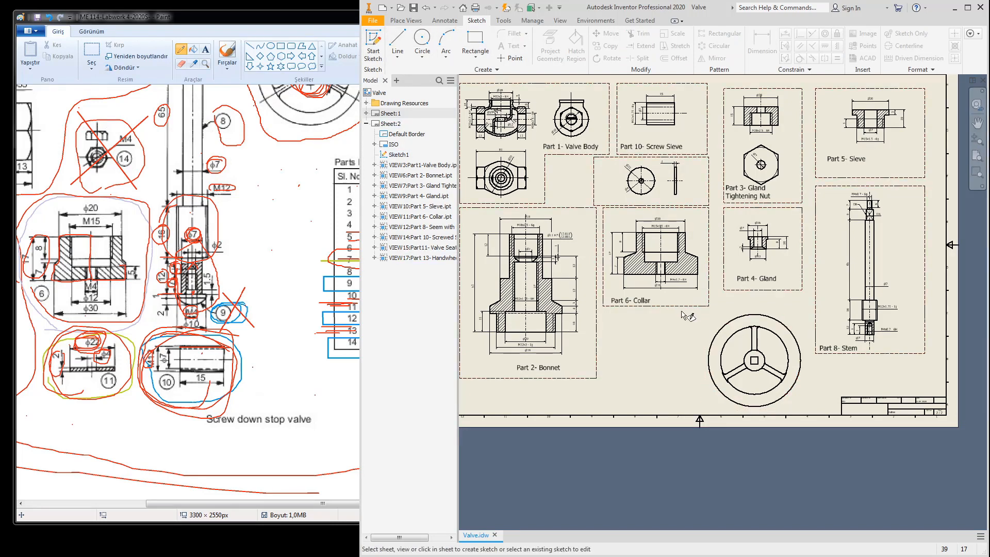
pyautogui.click(802, 314)
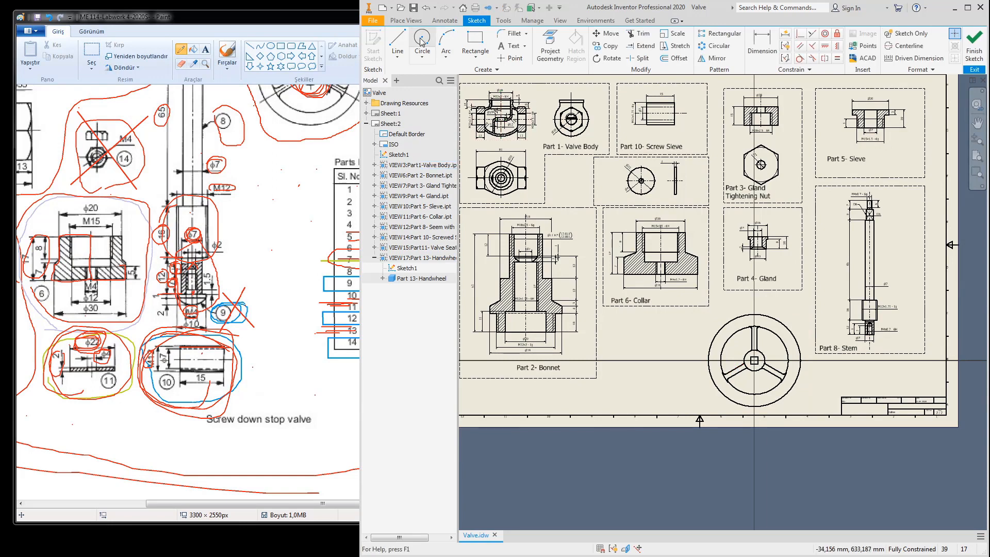
pyautogui.click(550, 46)
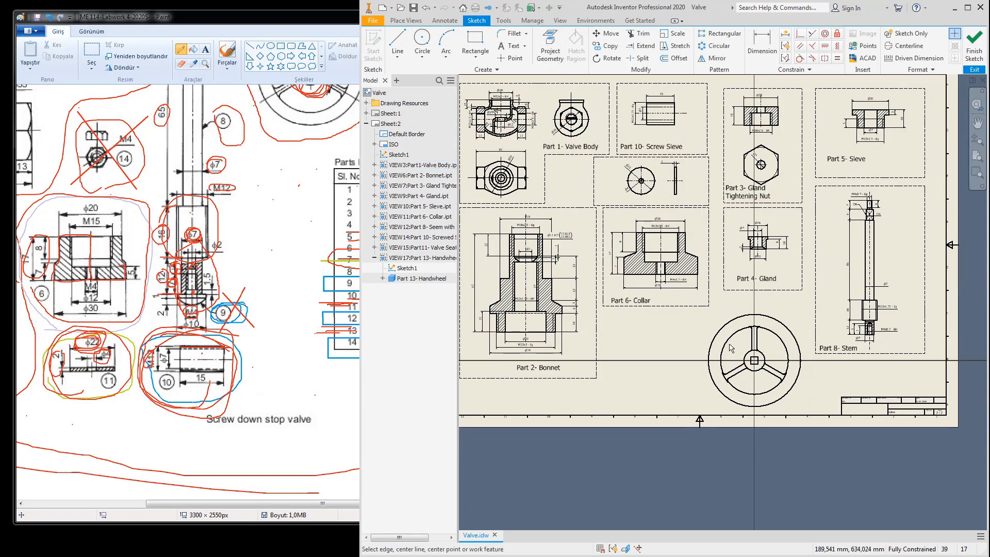
pyautogui.click(763, 356)
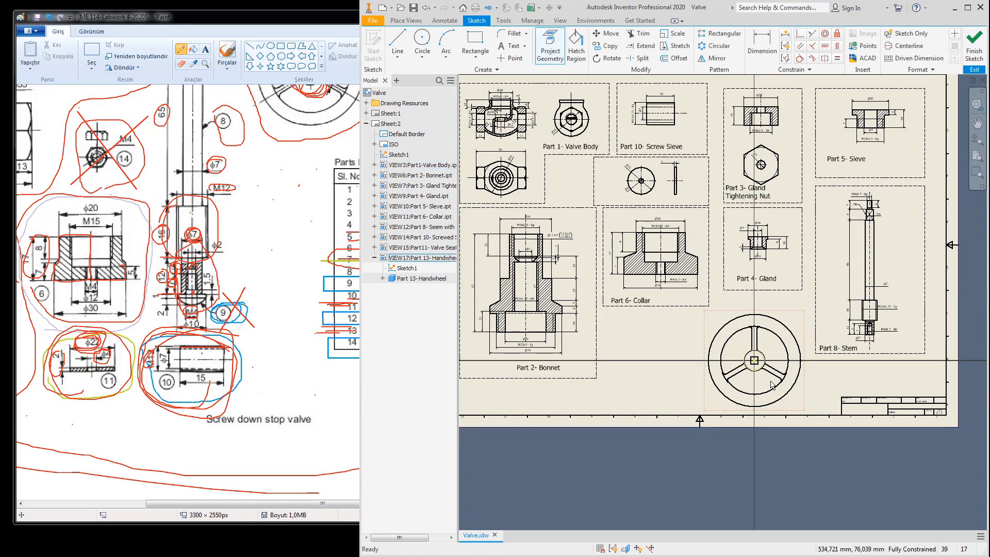
pyautogui.press('Escape')
pyautogui.scroll(3, 763, 356)
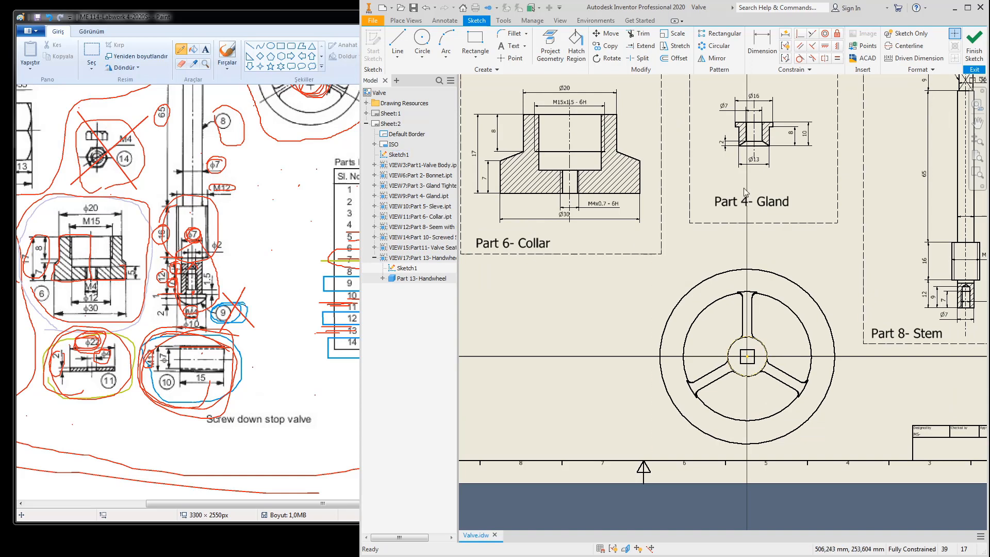
# Step: Draw a vertical line across the handwheel view
pyautogui.click(397, 39)
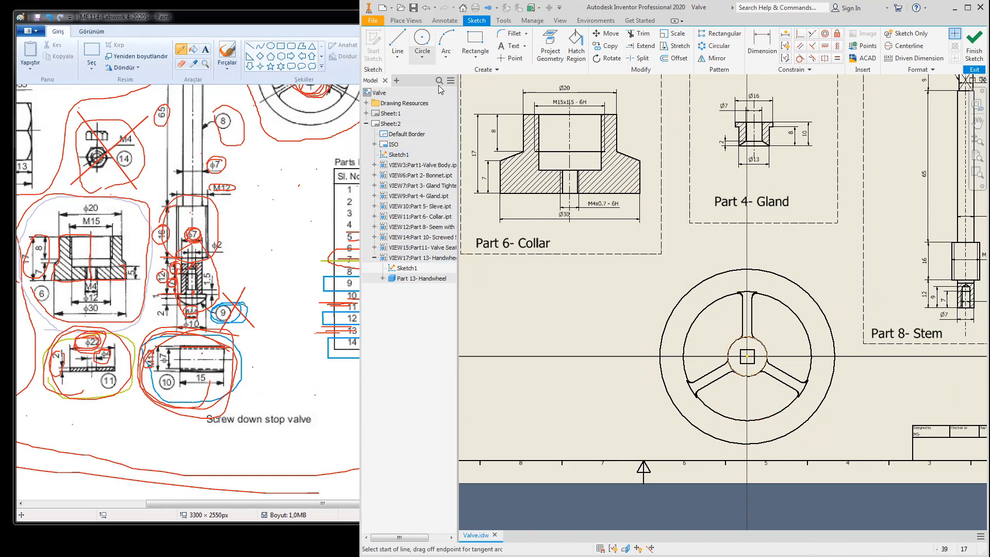
pyautogui.click(681, 244)
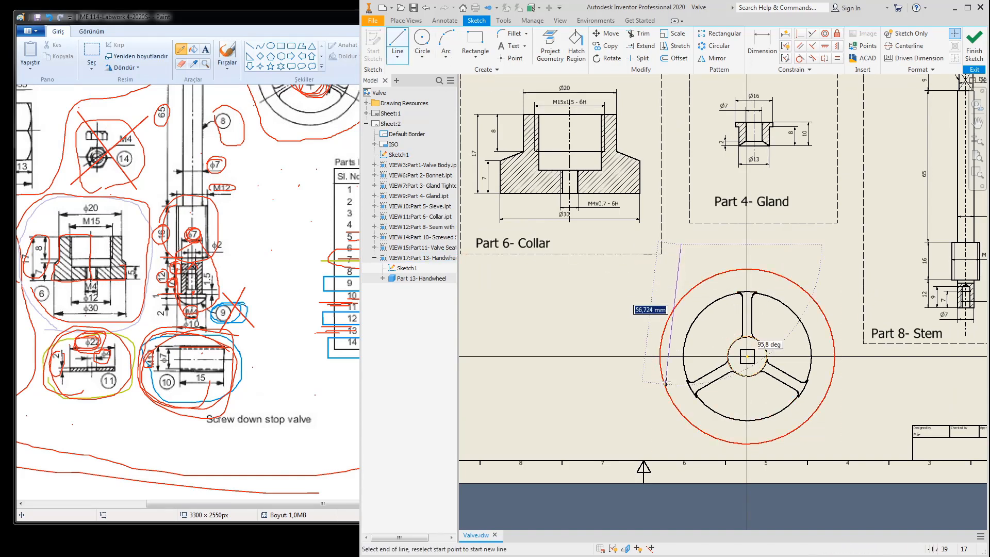
pyautogui.click(682, 481)
pyautogui.press('Escape')
pyautogui.moveTo(697, 332); pyautogui.dragTo(707, 264, button='middle')
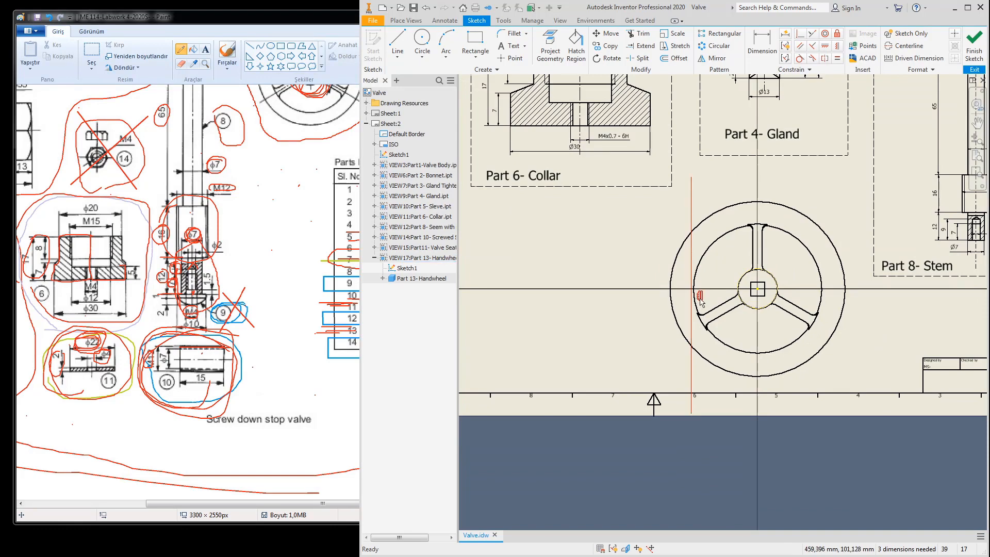
# Step: Constrain the vertical line to the wheel centre and finish the sketch
pyautogui.click(708, 304)
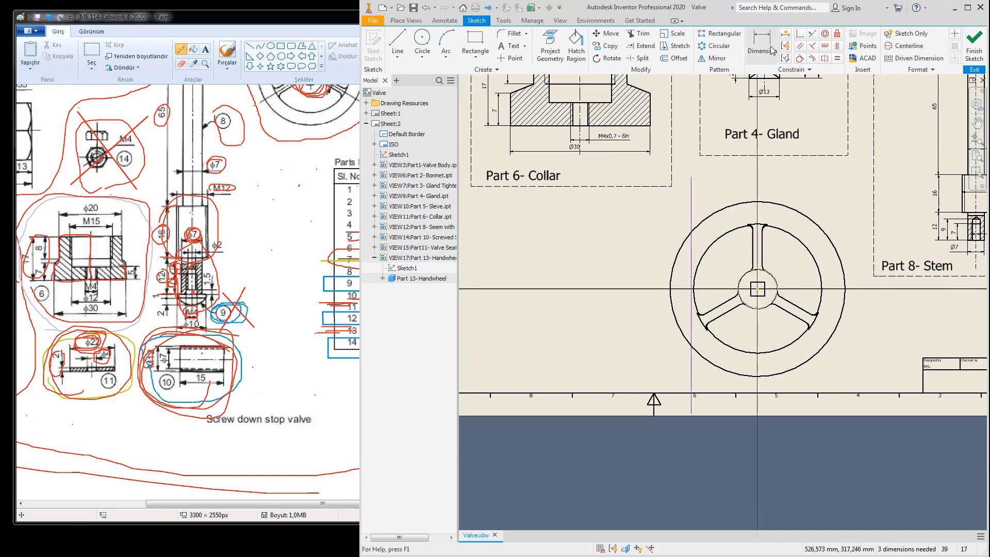
pyautogui.click(799, 35)
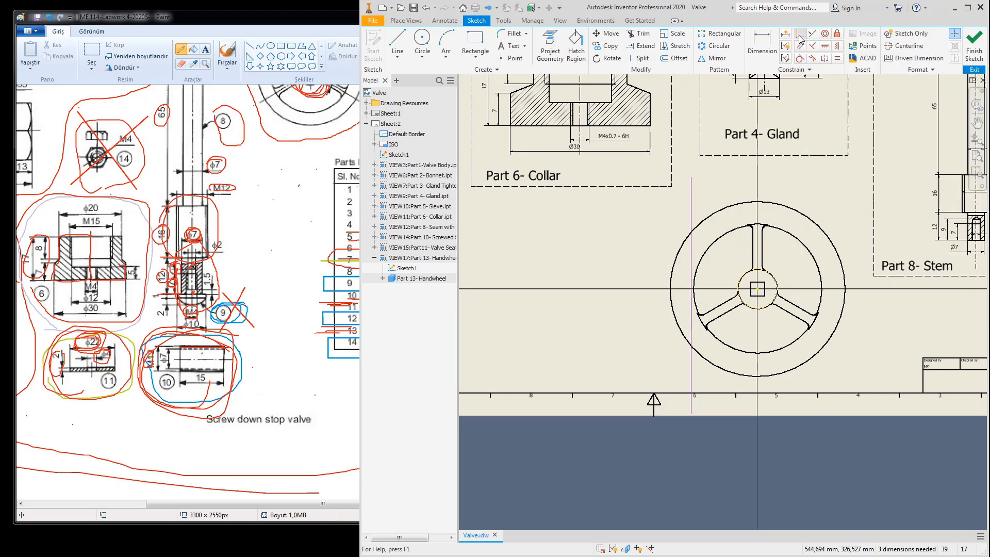
pyautogui.click(692, 211)
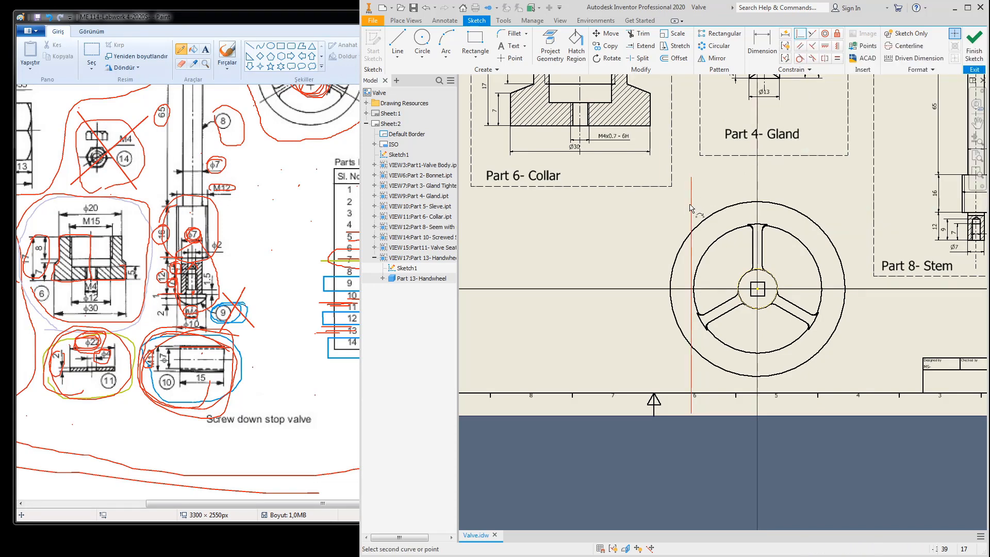
pyautogui.click(757, 289)
pyautogui.press('Escape')
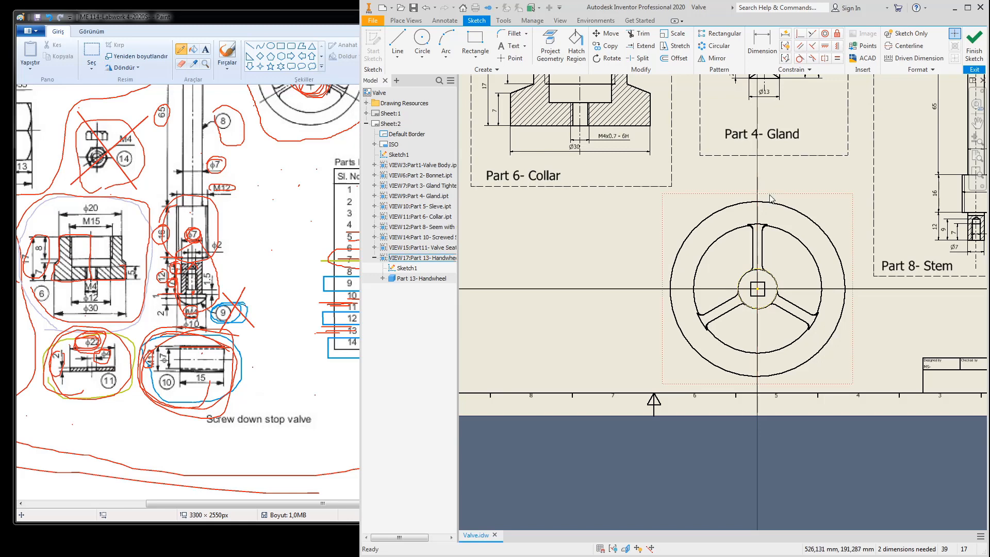
pyautogui.click(972, 44)
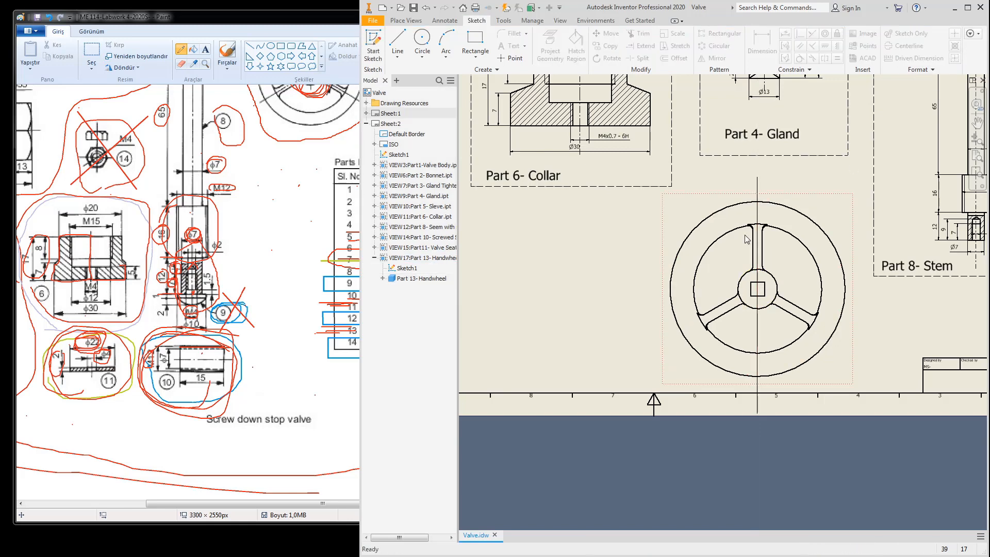
pyautogui.click(405, 21)
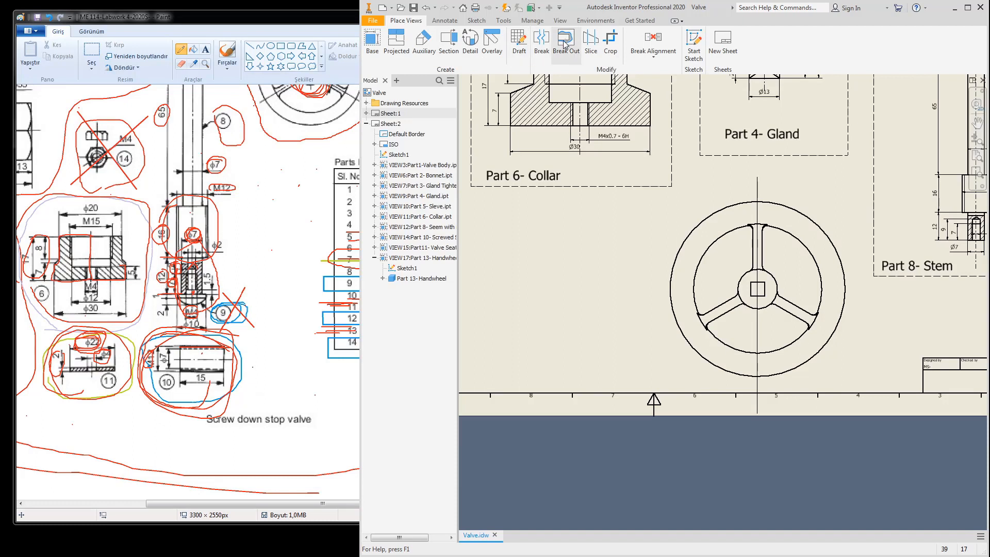
# Step: Create section view A-A (2:1) left of the handwheel and move its label beside the section
pyautogui.click(456, 44)
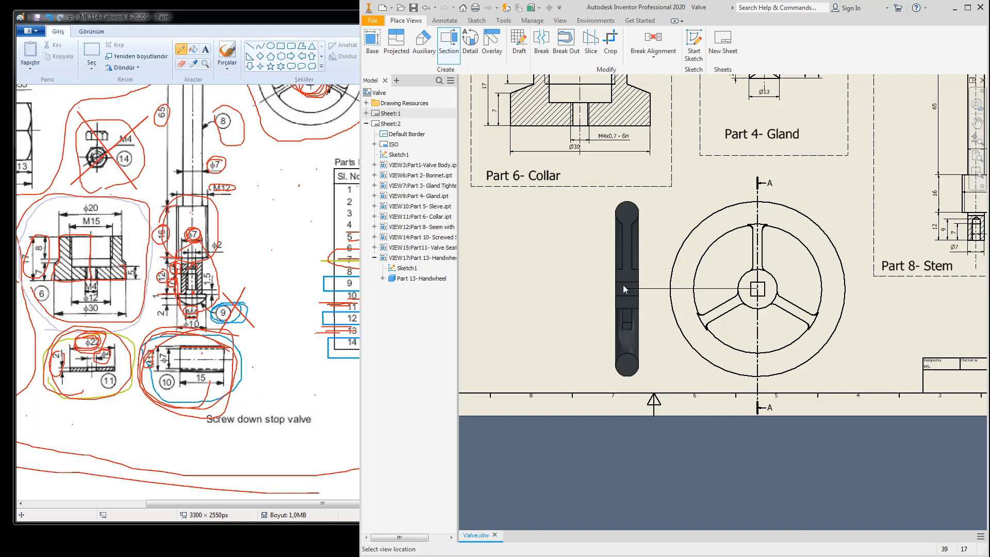
pyautogui.click(617, 286)
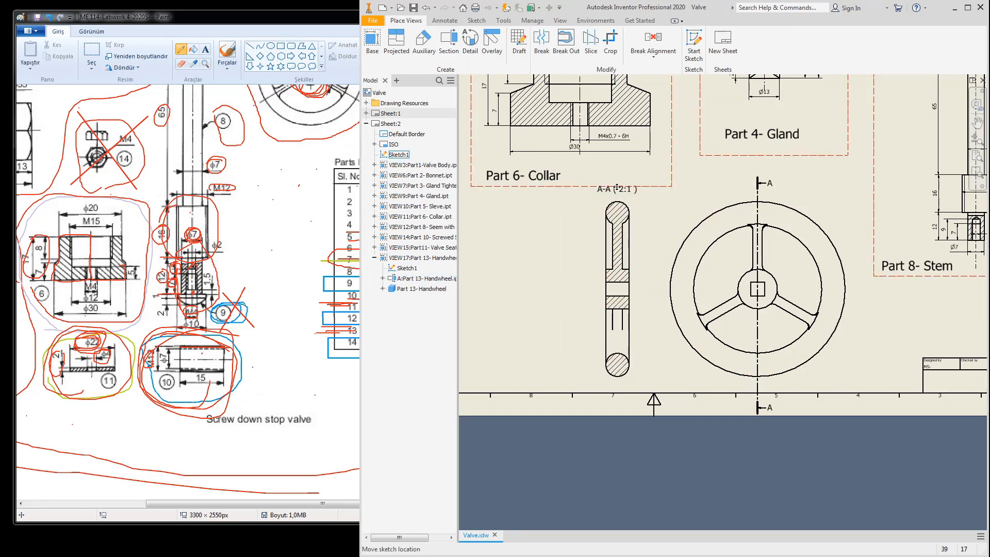
pyautogui.moveTo(610, 195); pyautogui.dragTo(514, 318)
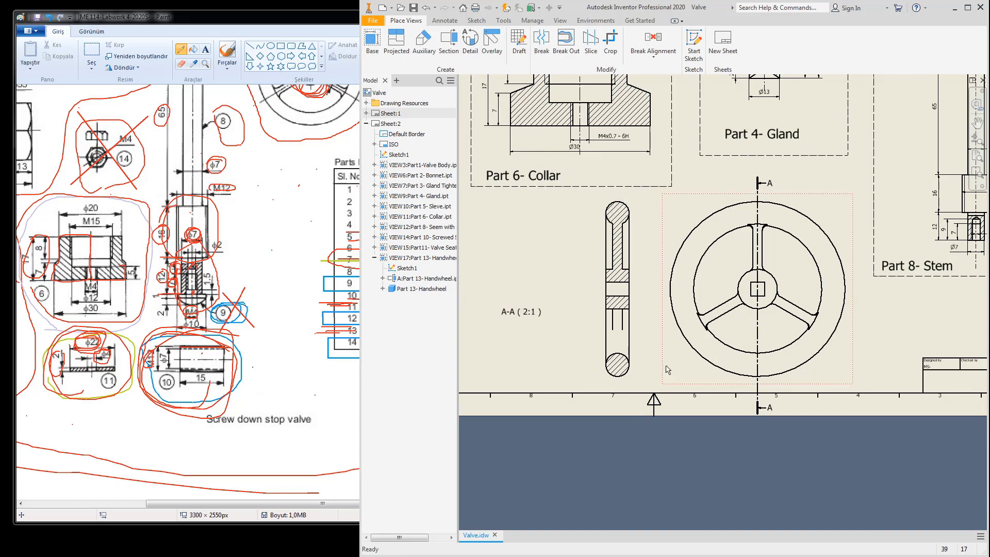
# Step: Set the handwheel view to 1:1 scale and move the A-A section closer to the wheel
pyautogui.doubleClick(855, 373)
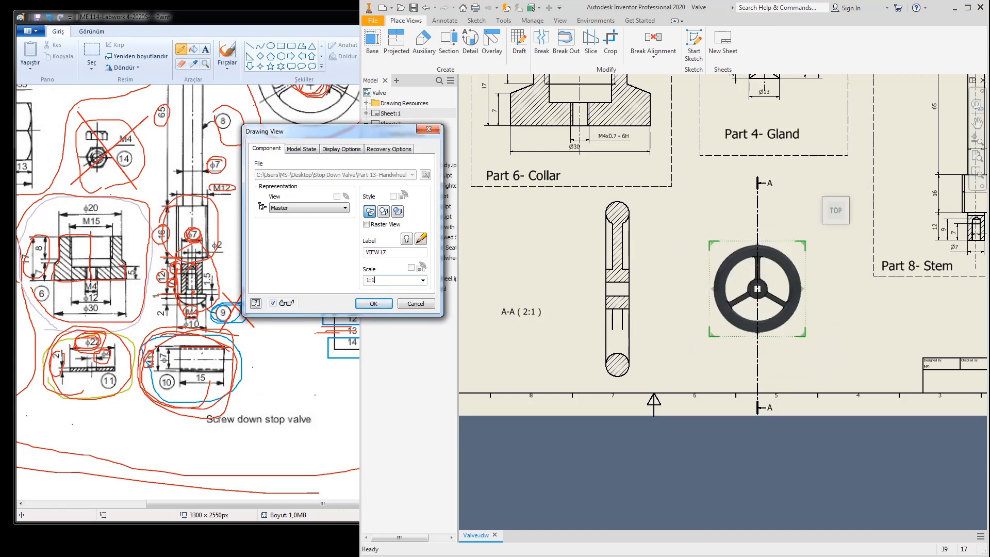
pyautogui.click(373, 304)
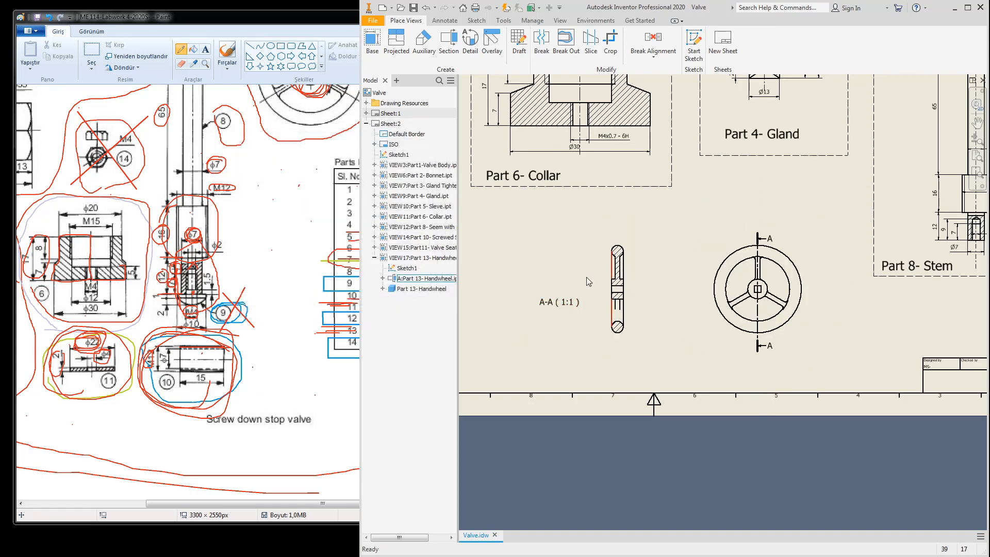
pyautogui.moveTo(638, 273); pyautogui.dragTo(693, 278)
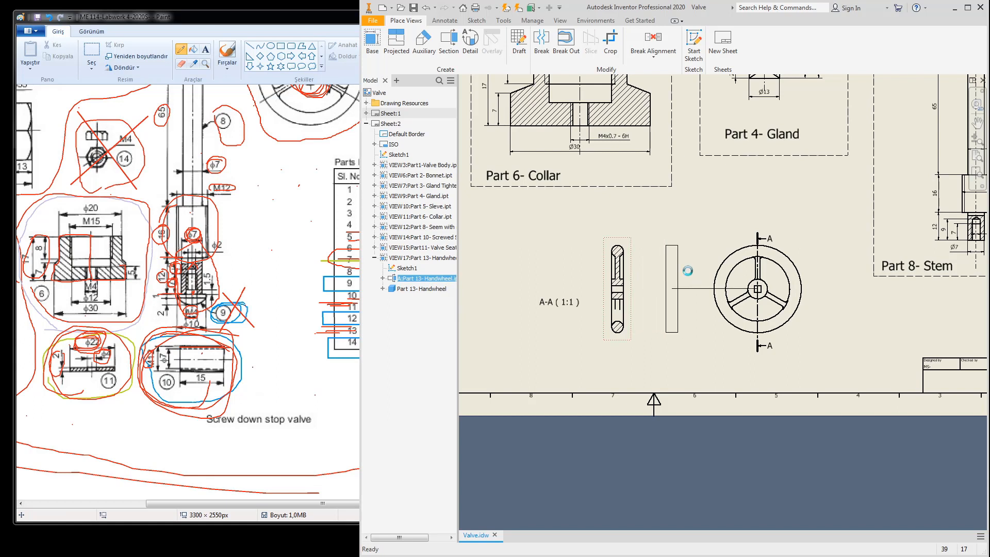
# Step: Draw a rectangle frame around both handwheel views in the sheet sketch
pyautogui.doubleClick(398, 155)
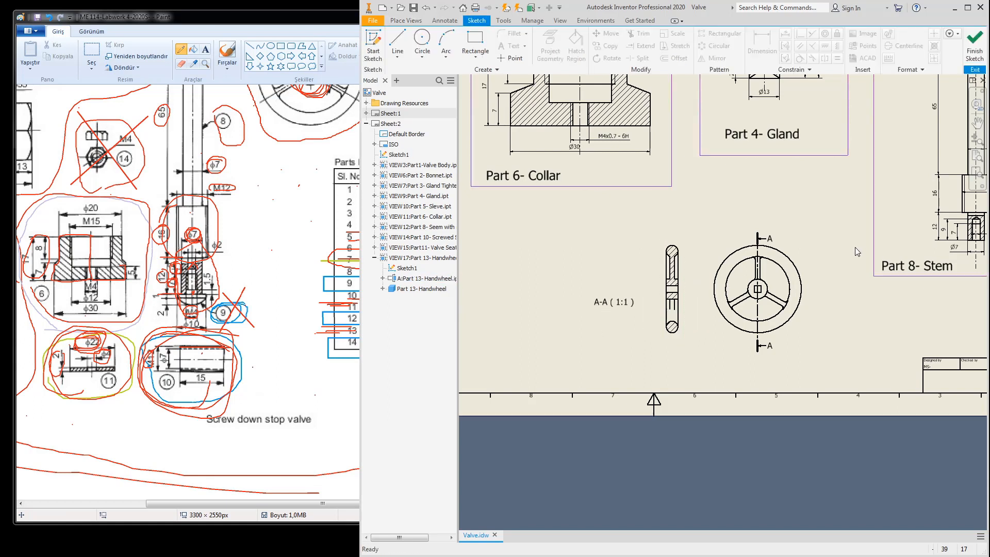
pyautogui.click(475, 41)
pyautogui.click(809, 275)
pyautogui.click(562, 379)
pyautogui.click(974, 42)
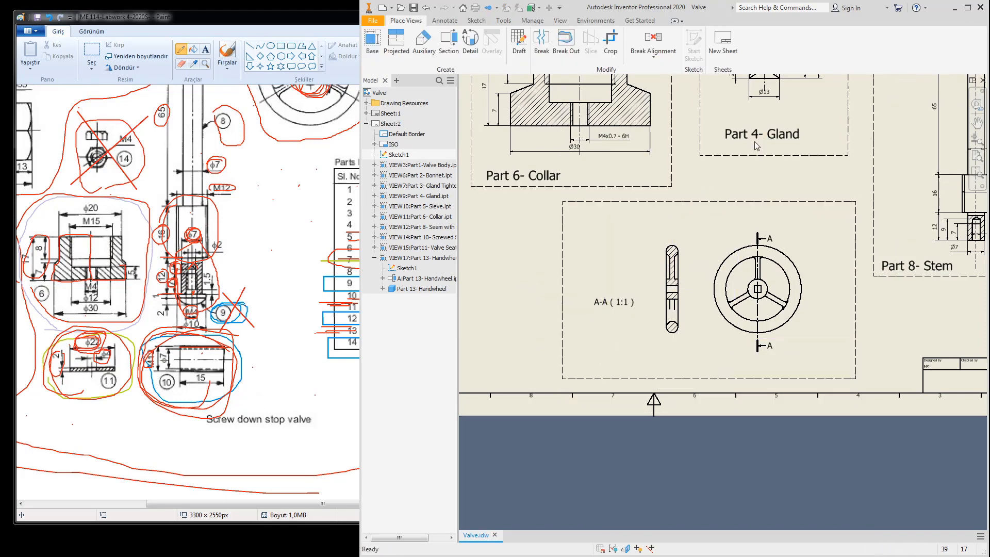
# Step: Copy the Part 4- Gland label and paste it into the handwheel frame
pyautogui.rightClick(757, 135)
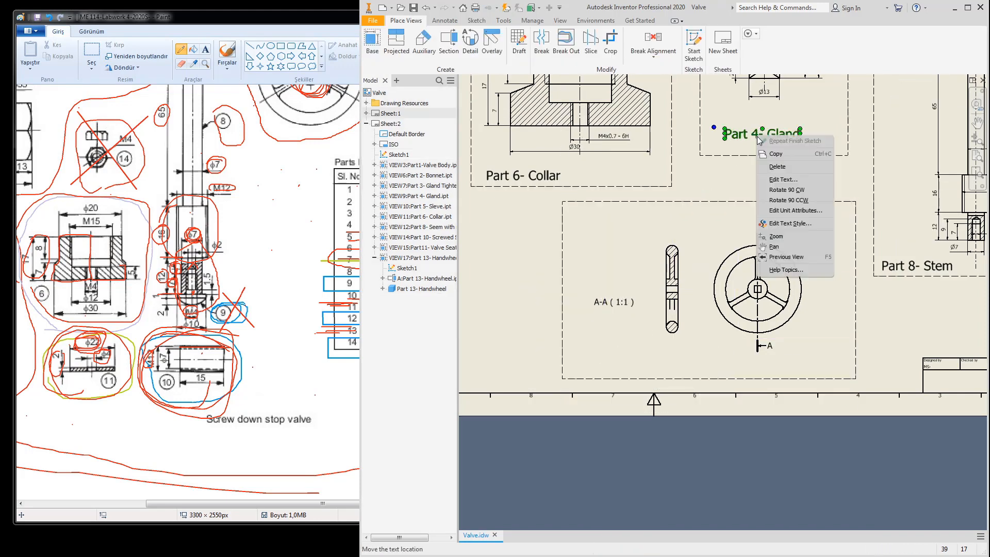
pyautogui.click(772, 168)
pyautogui.rightClick(600, 354)
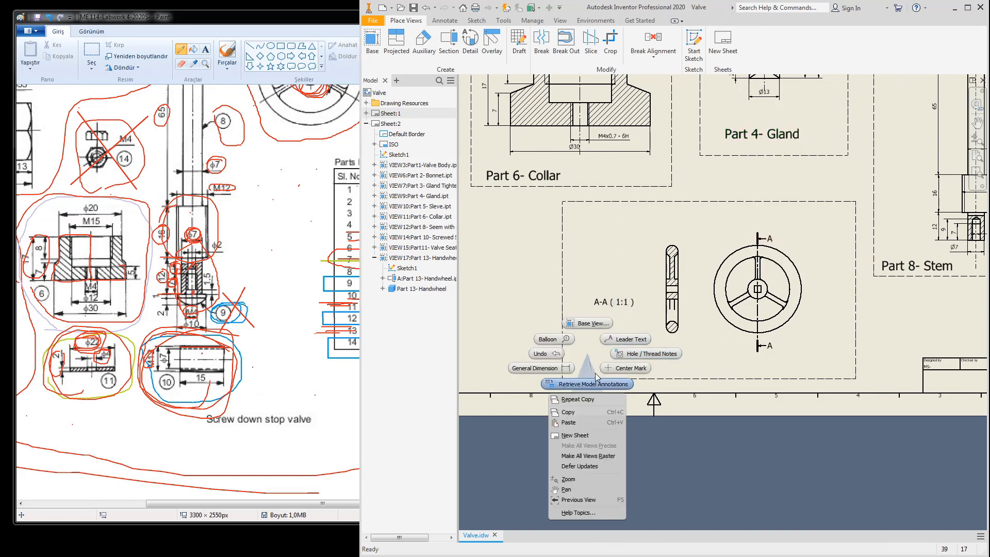
pyautogui.click(570, 426)
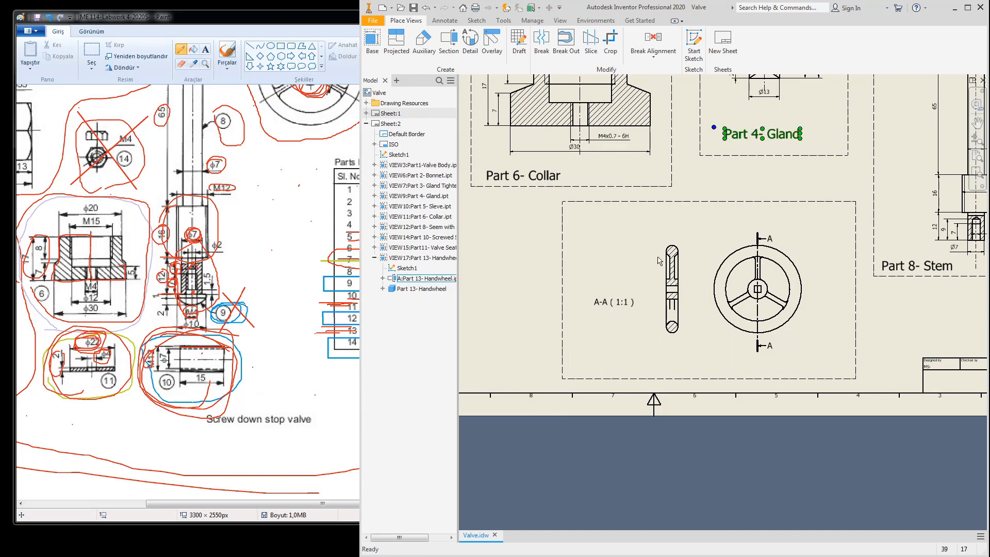
pyautogui.write('Part 4- Gland')
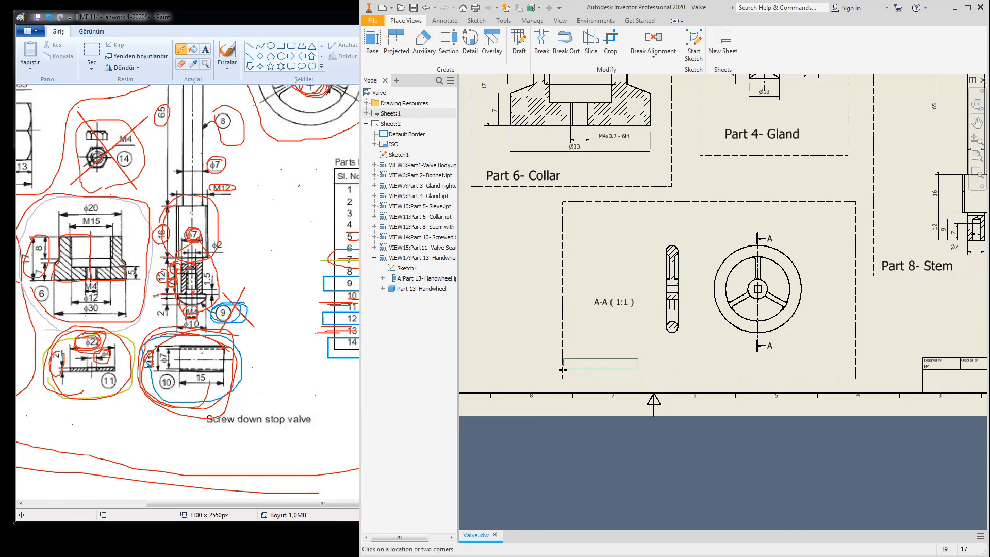
pyautogui.press('Escape')
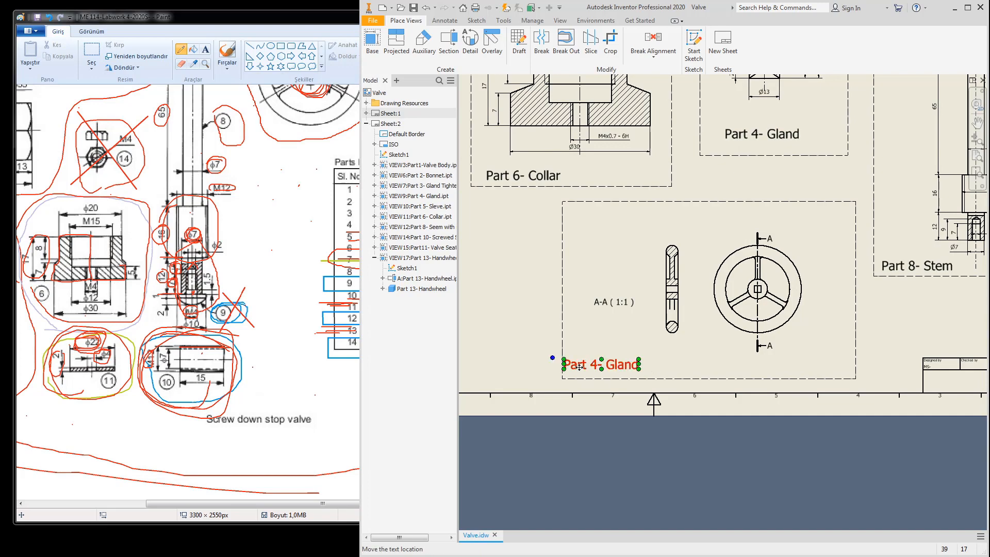
# Step: Change the pasted label's text to 'Part 13- Hand Wheel'
pyautogui.doubleClick(580, 366)
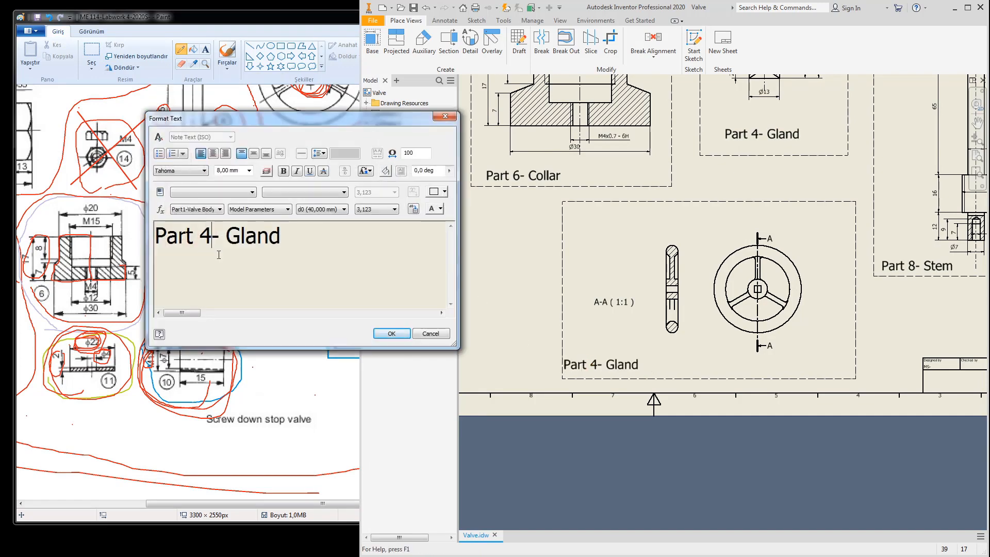
pyautogui.write('13')
pyautogui.press('Right')
pyautogui.press('Delete')
pyautogui.press('Delete')
pyautogui.press('Delete')
pyautogui.press('Delete')
pyautogui.press('Delete')
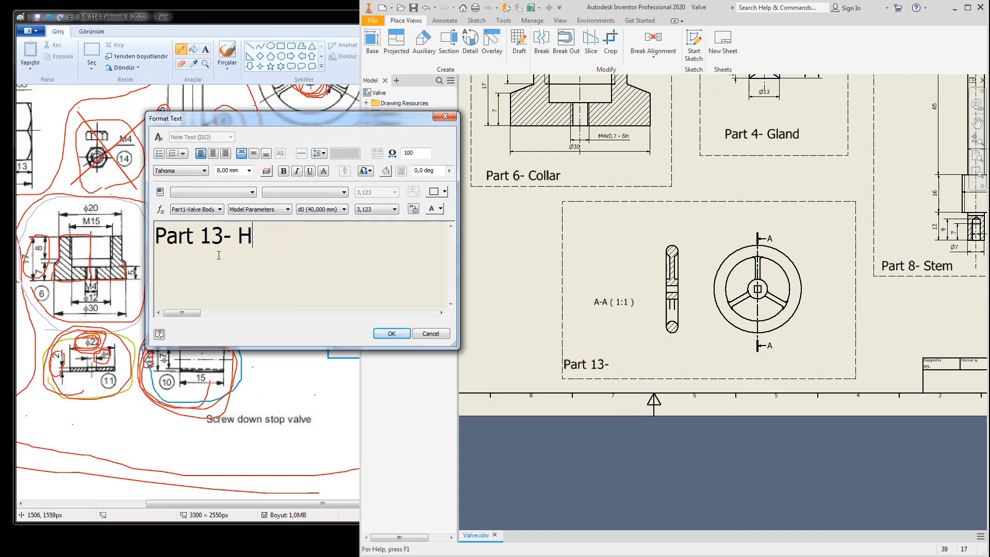
pyautogui.write('Hand Wheel')
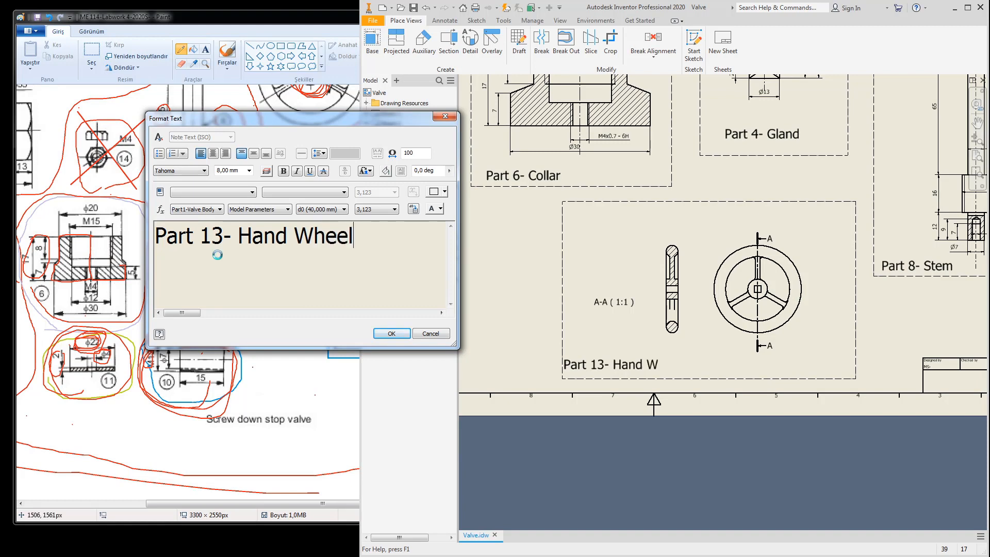
pyautogui.click(392, 334)
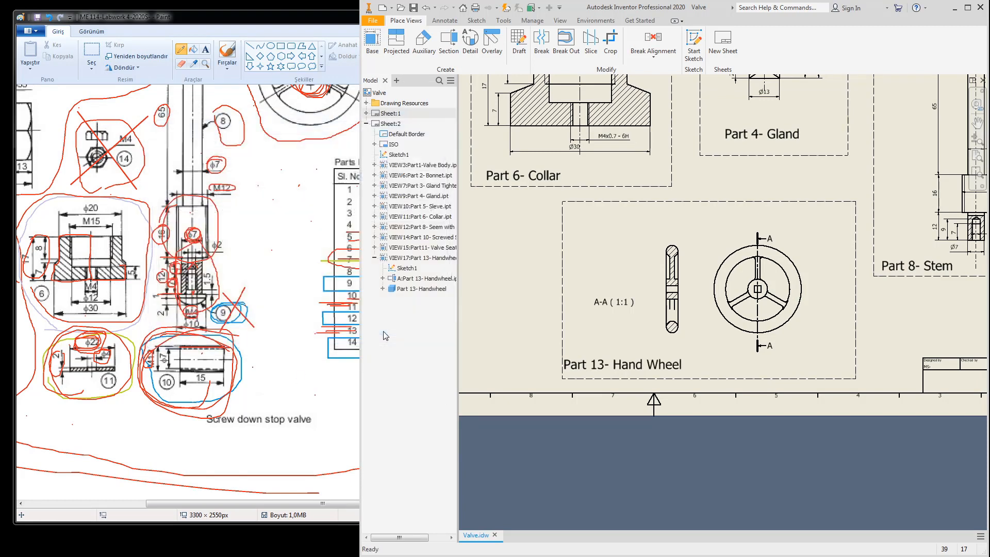
# Step: Nudge the title into place and move the A-A (1:1) label below the wheel
pyautogui.moveTo(623, 364); pyautogui.dragTo(636, 366)
pyautogui.moveTo(623, 308); pyautogui.dragTo(663, 355)
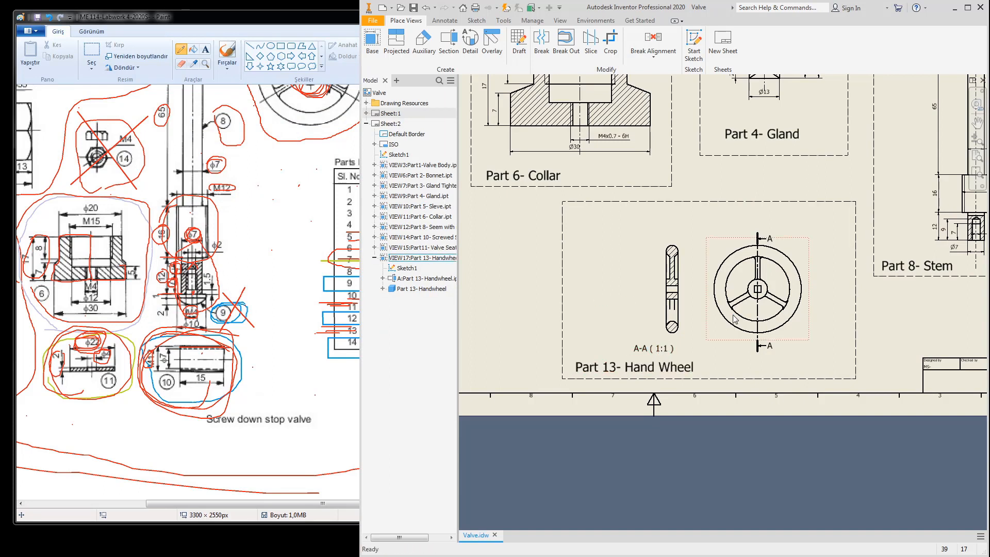
pyautogui.click(444, 21)
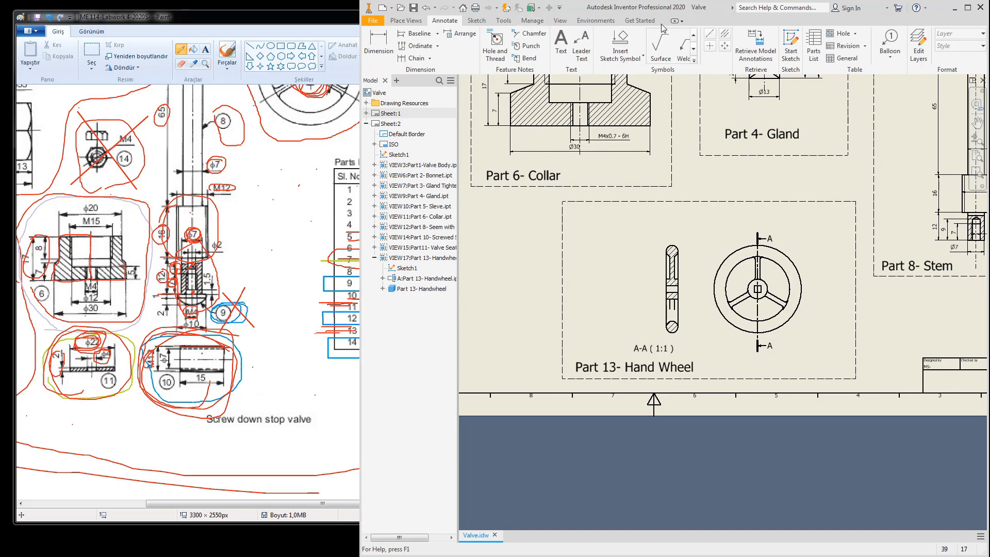
# Step: Retrieve model dimensions for the section, placing Ø10 above its top and 4 to its left
pyautogui.click(760, 43)
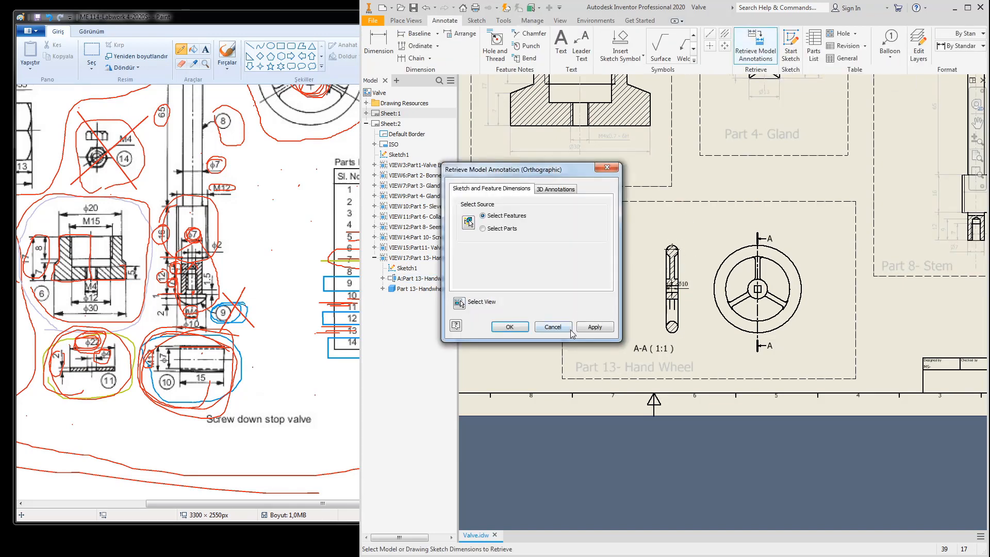
pyautogui.click(509, 327)
pyautogui.scroll(4, 673, 301)
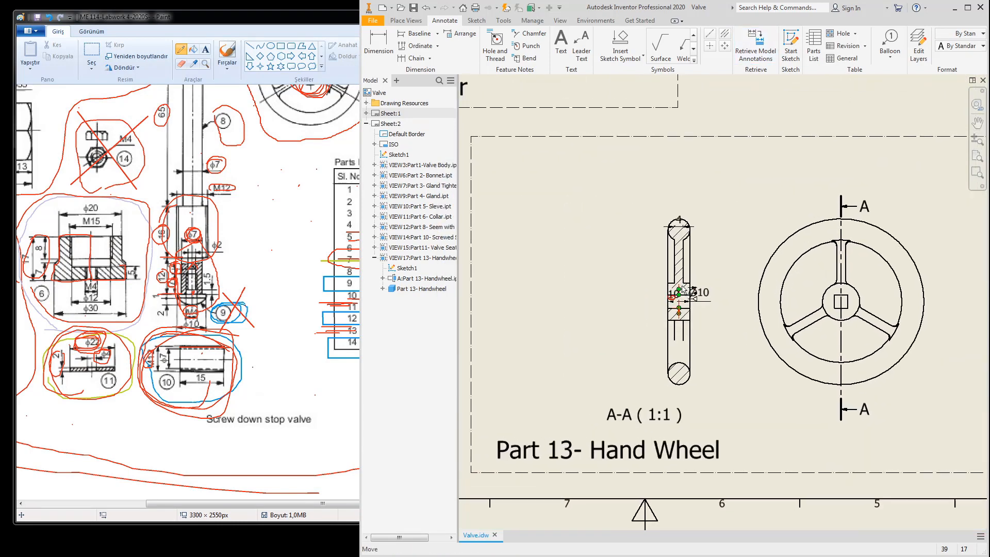
pyautogui.moveTo(704, 295); pyautogui.dragTo(717, 186)
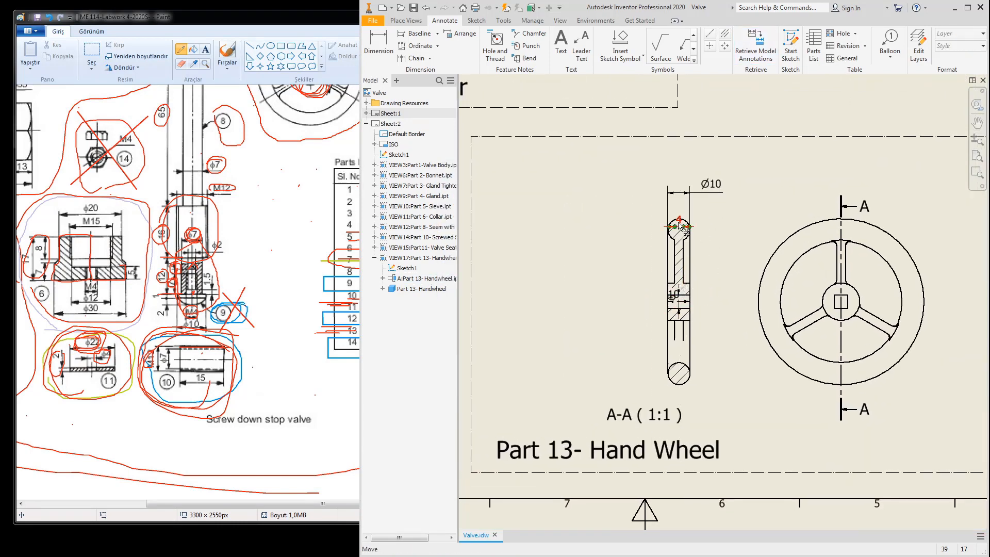
pyautogui.moveTo(687, 228); pyautogui.dragTo(645, 262)
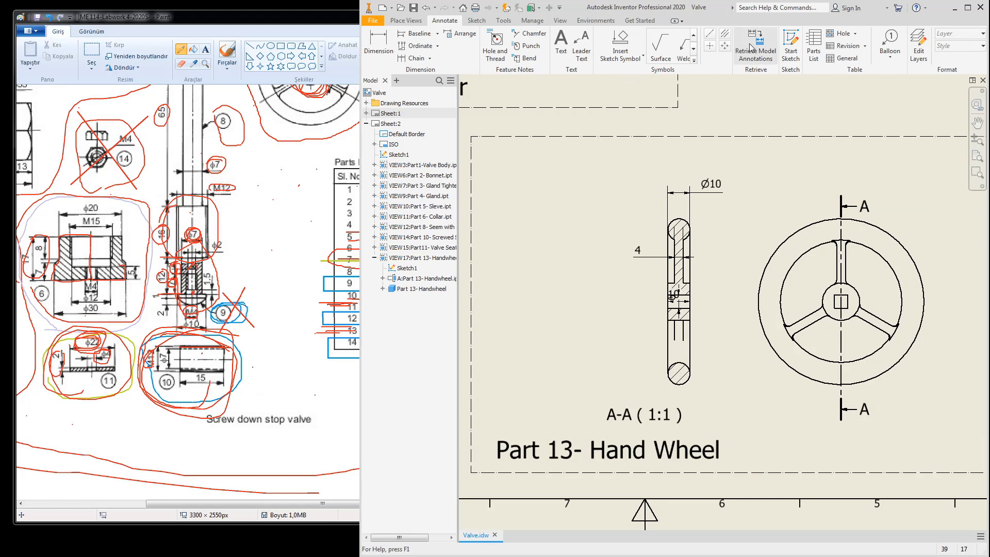
# Step: Retrieve the front view's model dimensions and move Ø17 above the hub
pyautogui.click(764, 59)
pyautogui.click(884, 215)
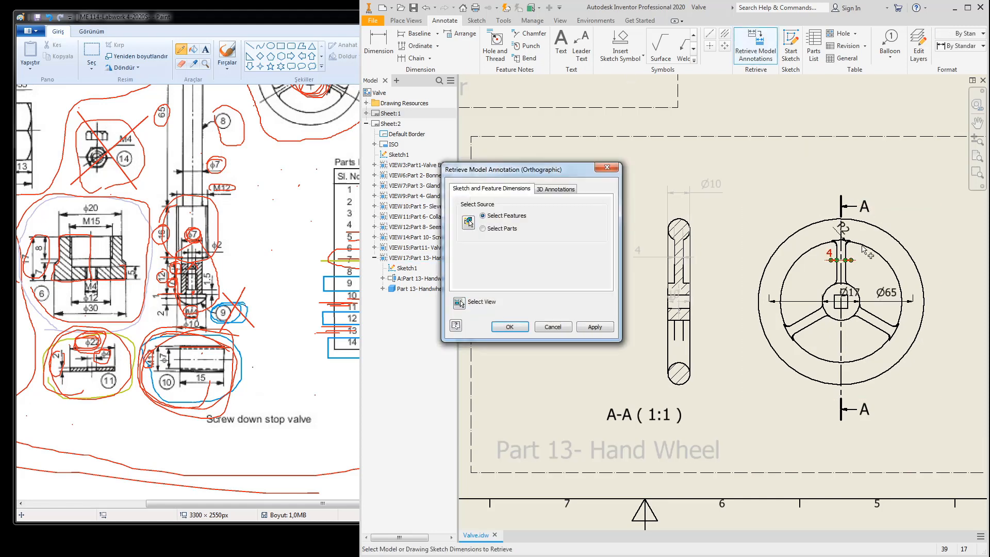
pyautogui.click(522, 332)
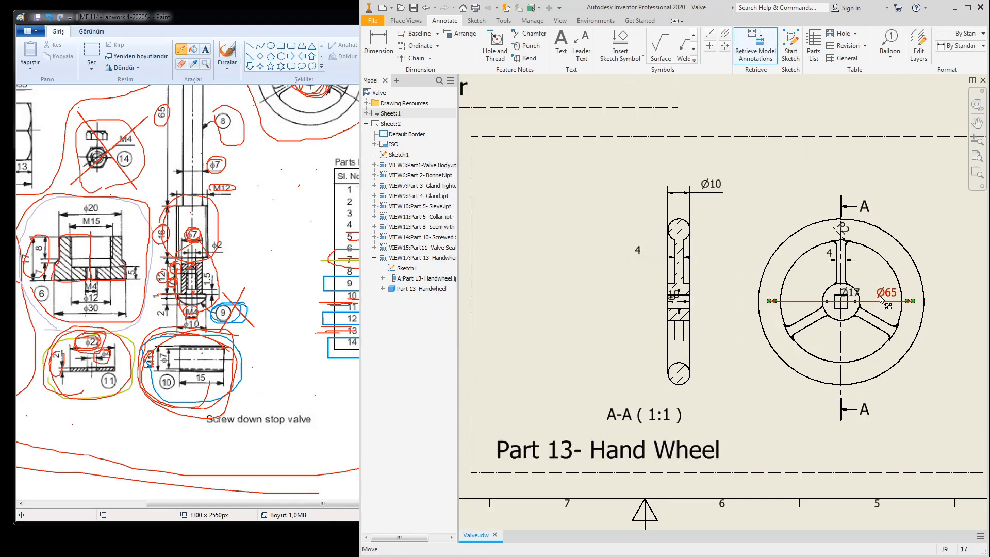
pyautogui.scroll(3, 855, 299)
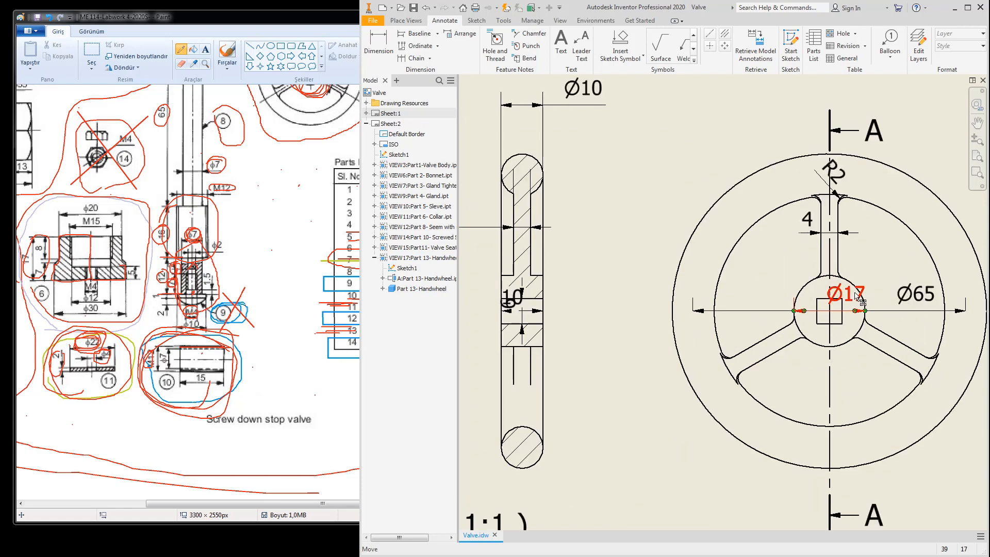
pyautogui.moveTo(856, 299)
pyautogui.mouseDown()
pyautogui.moveTo(746, 279)
pyautogui.moveTo(754, 287)
pyautogui.mouseUp()
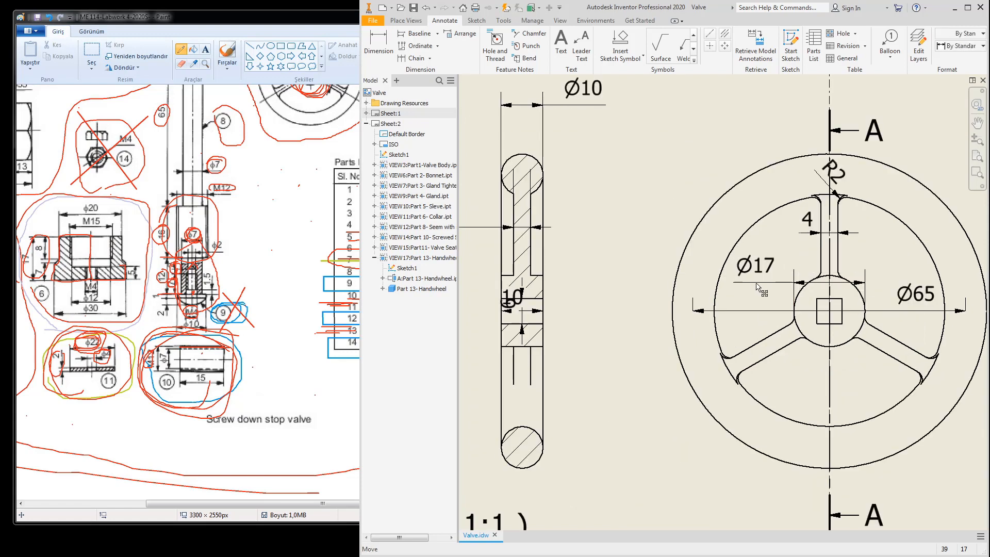
# Step: Move the R2 dimension along the rim and delete the Ø65 dimension
pyautogui.scroll(-3, 820, 250)
pyautogui.click(827, 239)
pyautogui.click(834, 211)
pyautogui.moveTo(833, 211); pyautogui.dragTo(856, 240)
pyautogui.click(883, 278)
pyautogui.press('Delete')
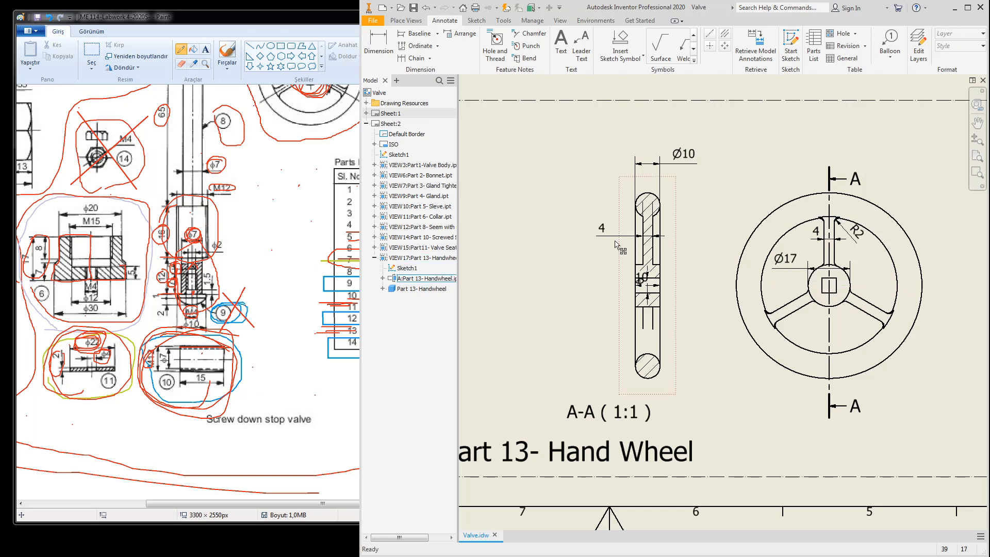
# Step: Add center marks to the top and bottom rim circles and start a dimension between them
pyautogui.click(710, 47)
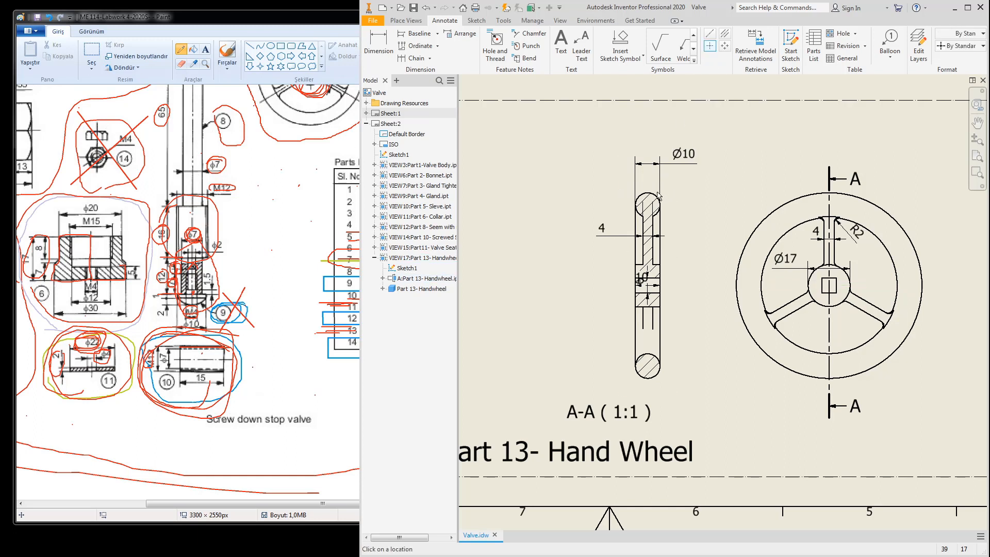
pyautogui.click(654, 192)
pyautogui.click(656, 370)
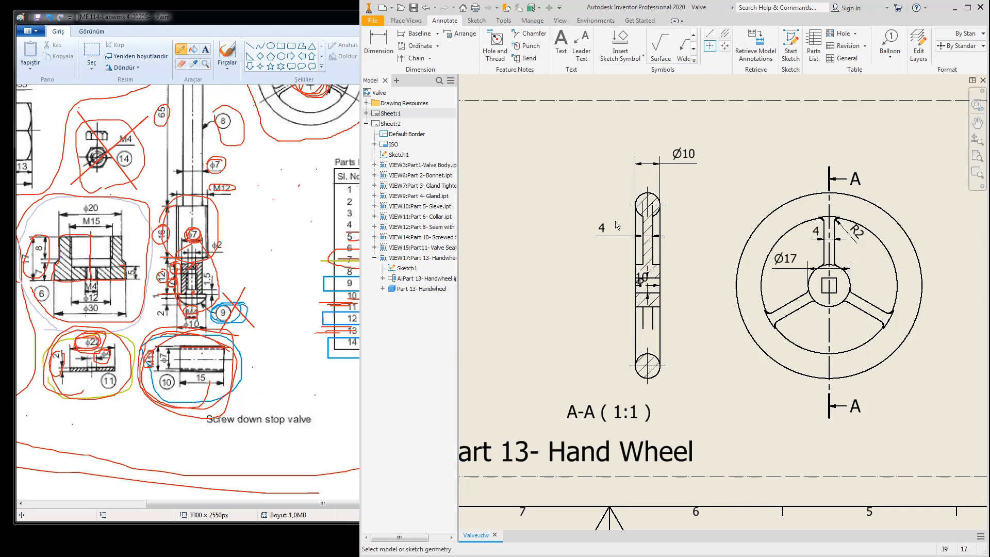
pyautogui.click(638, 205)
pyautogui.click(640, 366)
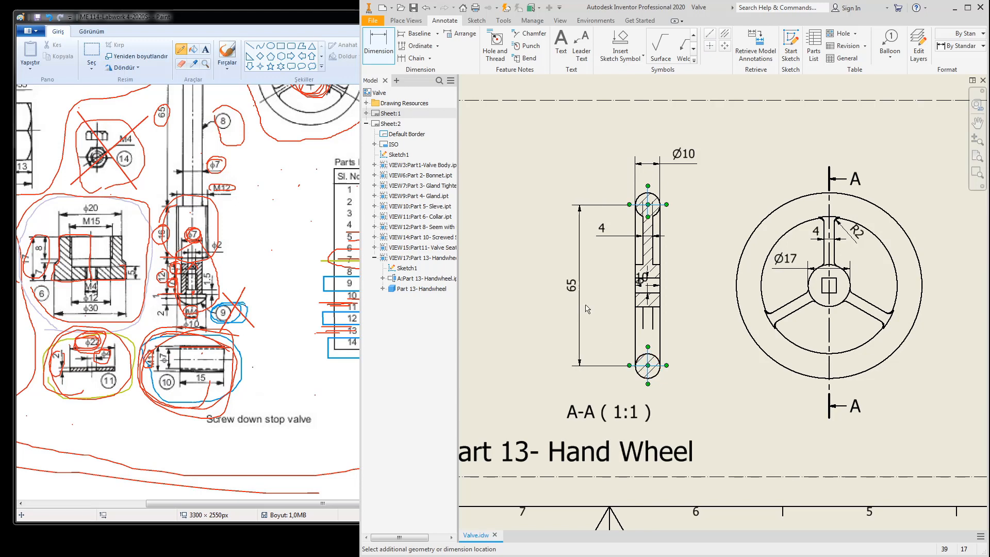
# Step: Place the 65 dimension left of the section and add the Ø symbol to make it Ø65
pyautogui.click(576, 277)
pyautogui.click(413, 303)
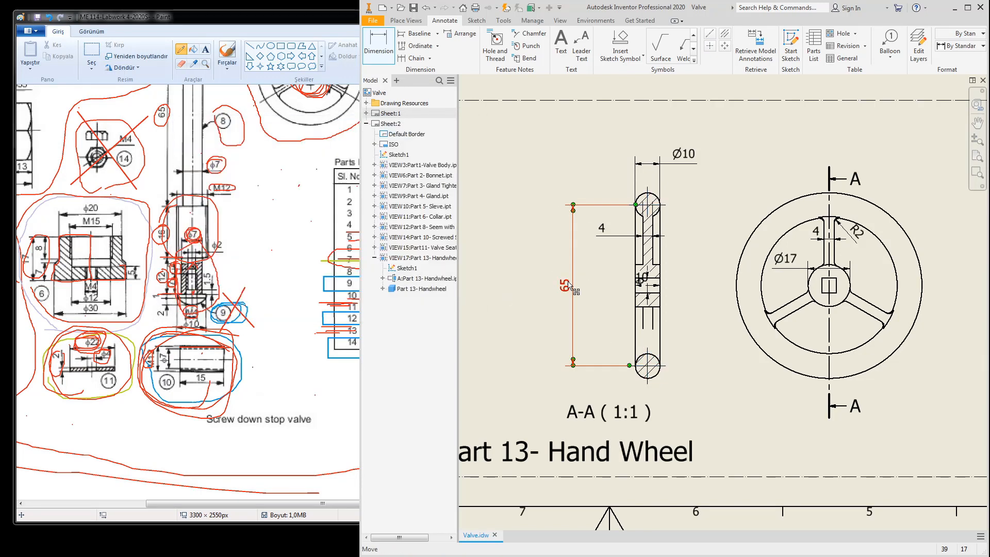
pyautogui.doubleClick(567, 285)
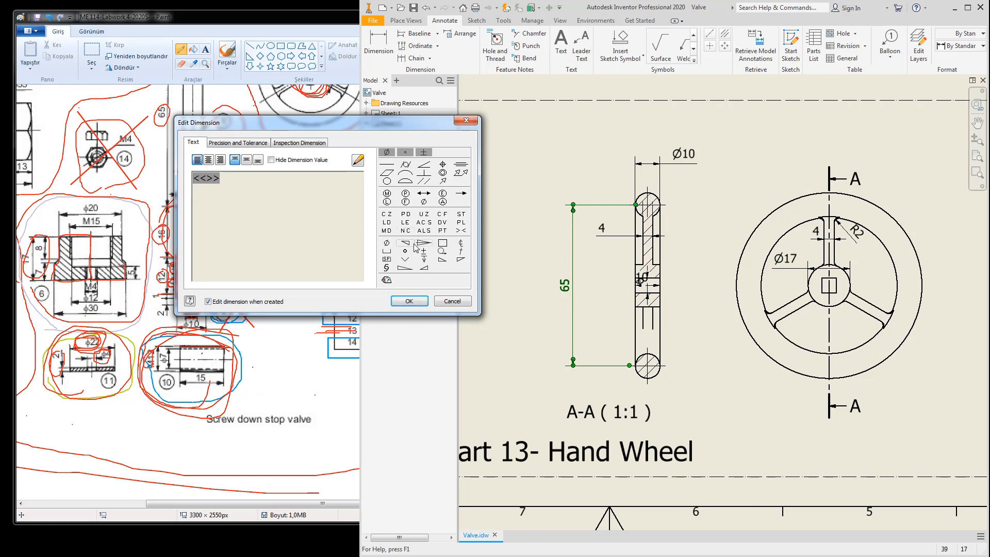
pyautogui.click(387, 243)
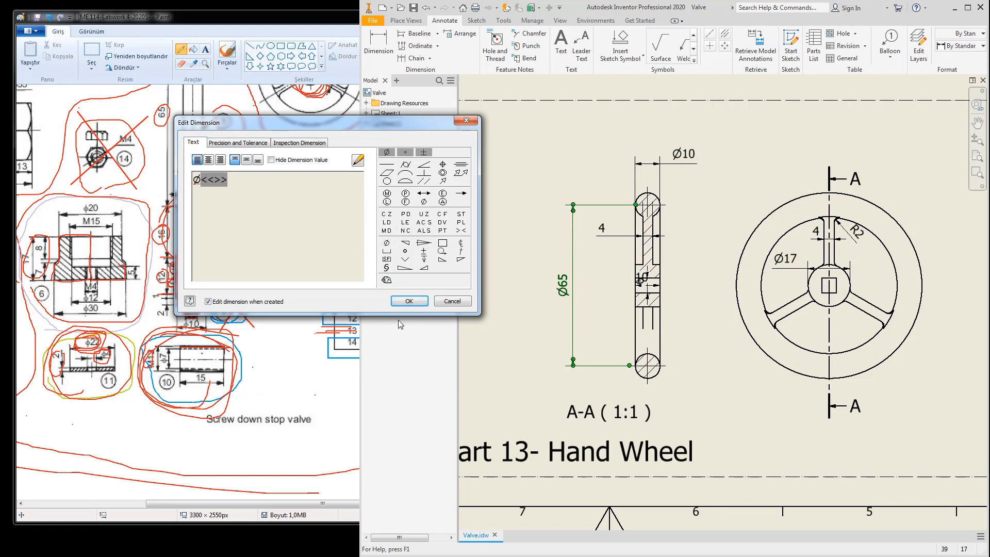
pyautogui.click(408, 302)
# Step: Move the 10 dimension up and left, and delete the 6 dimension from the section
pyautogui.scroll(3, 640, 282)
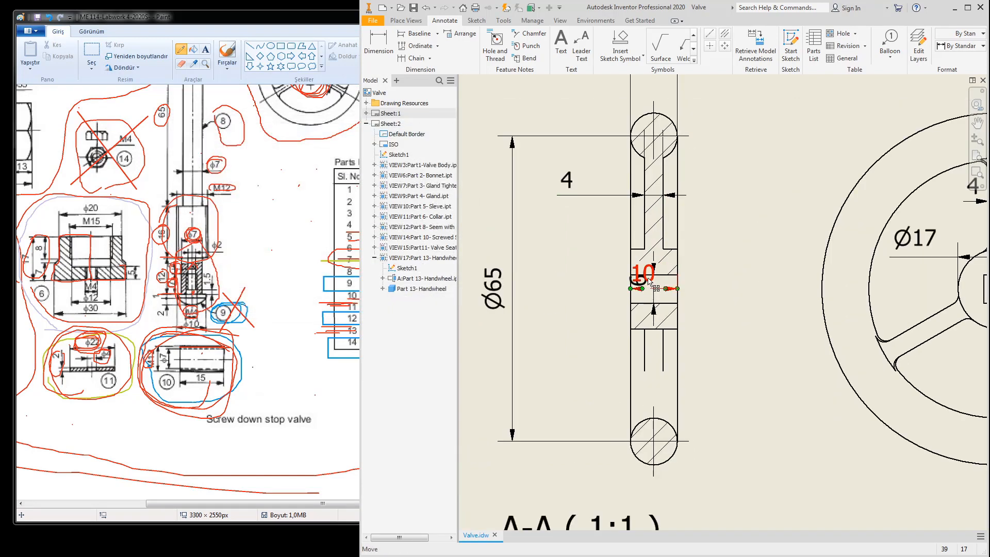
pyautogui.moveTo(645, 275); pyautogui.dragTo(575, 252)
pyautogui.moveTo(646, 285); pyautogui.dragTo(744, 283)
pyautogui.press('Escape')
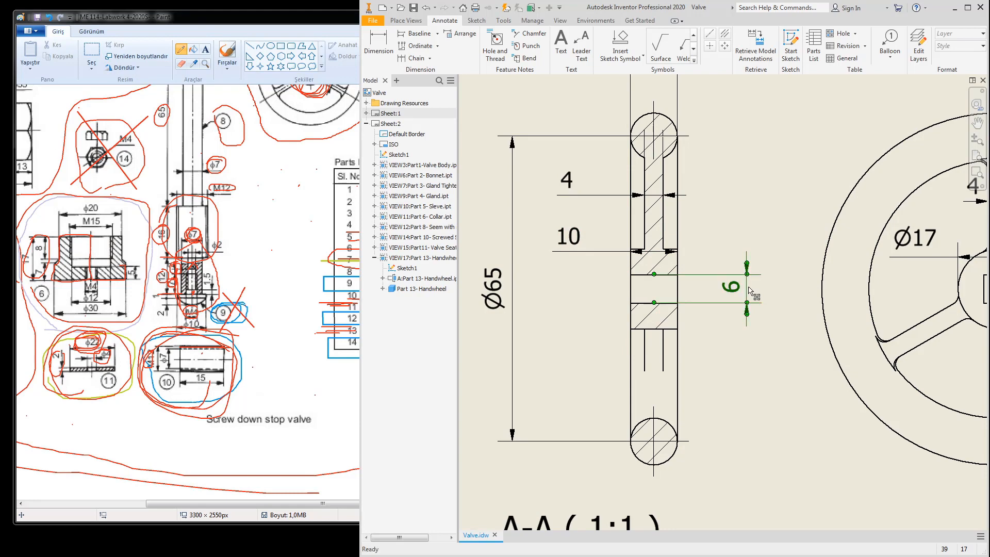
pyautogui.press('Delete')
pyautogui.scroll(5, 813, 304)
pyautogui.moveTo(815, 304); pyautogui.dragTo(803, 303, button='middle')
pyautogui.scroll(-3, 876, 302)
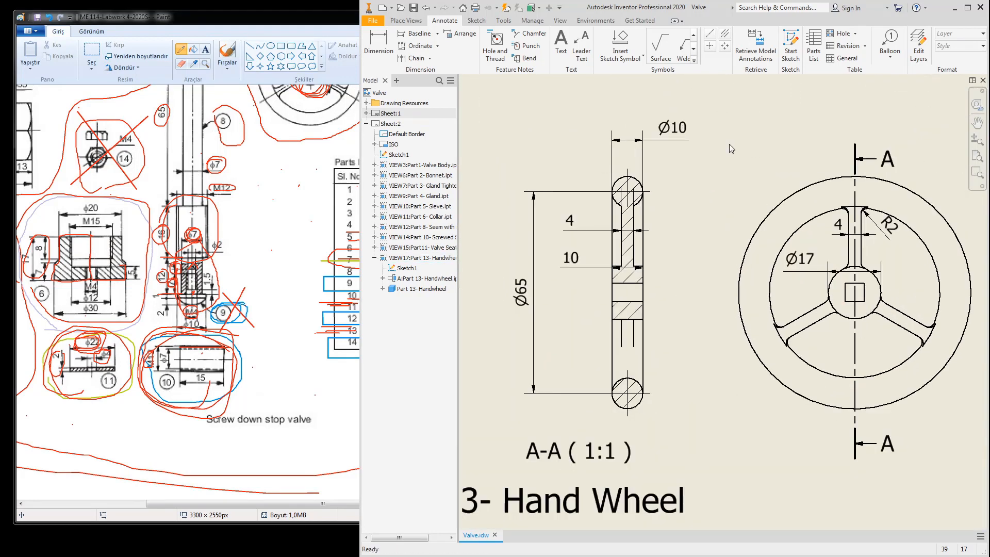
# Step: Retrieve the 6 and Ø65 model dimensions onto the circular hand wheel view
pyautogui.click(755, 47)
pyautogui.click(873, 306)
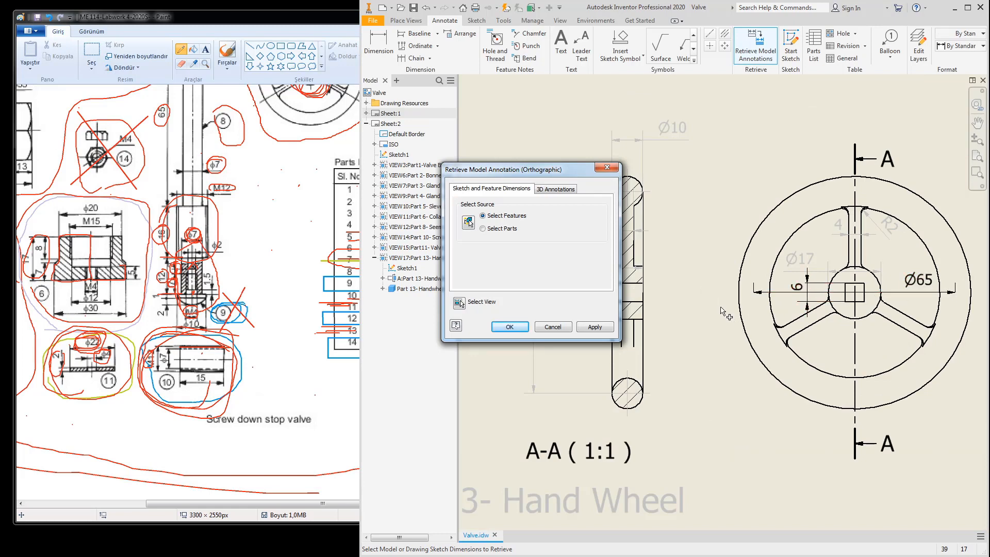
pyautogui.click(510, 327)
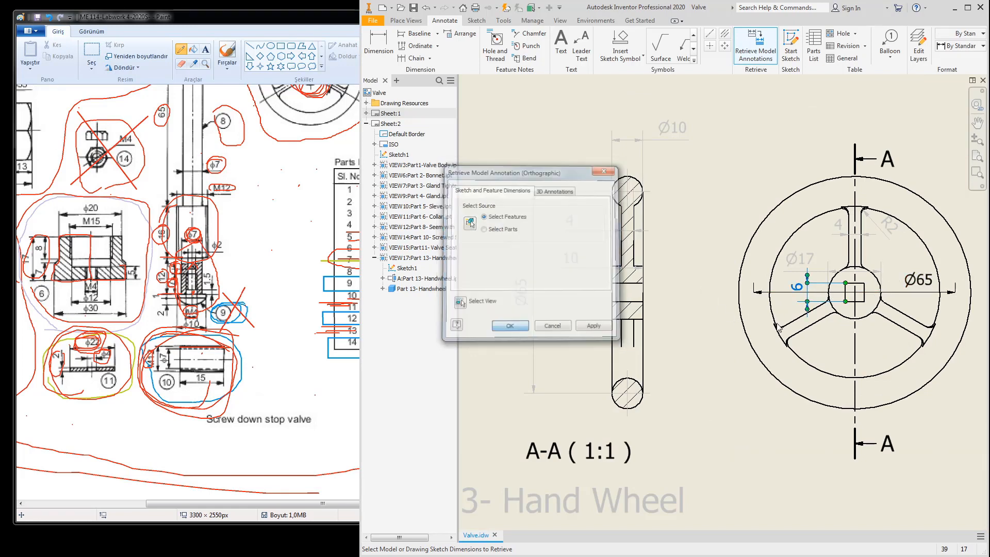
pyautogui.click(803, 292)
pyautogui.moveTo(864, 225); pyautogui.dragTo(840, 235, button='middle')
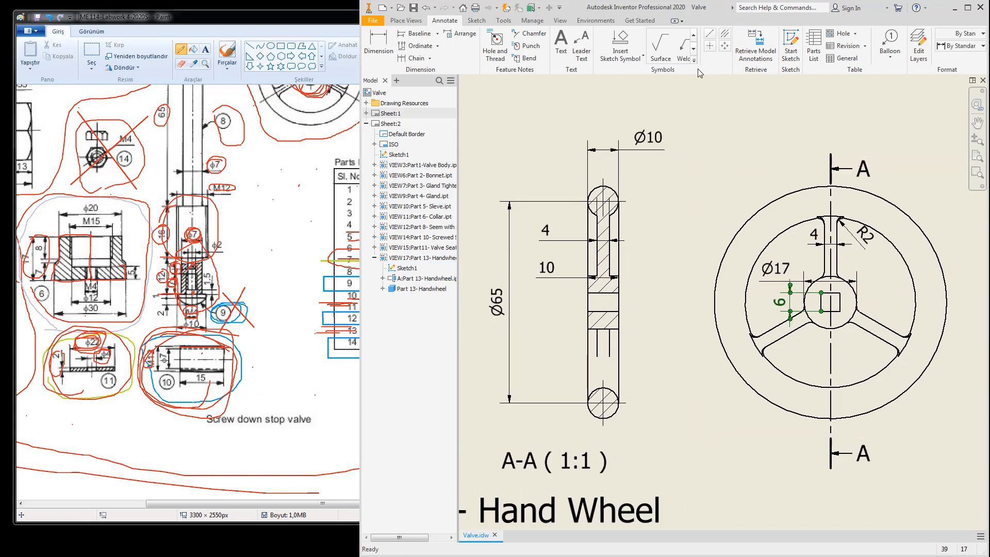
pyautogui.click(712, 45)
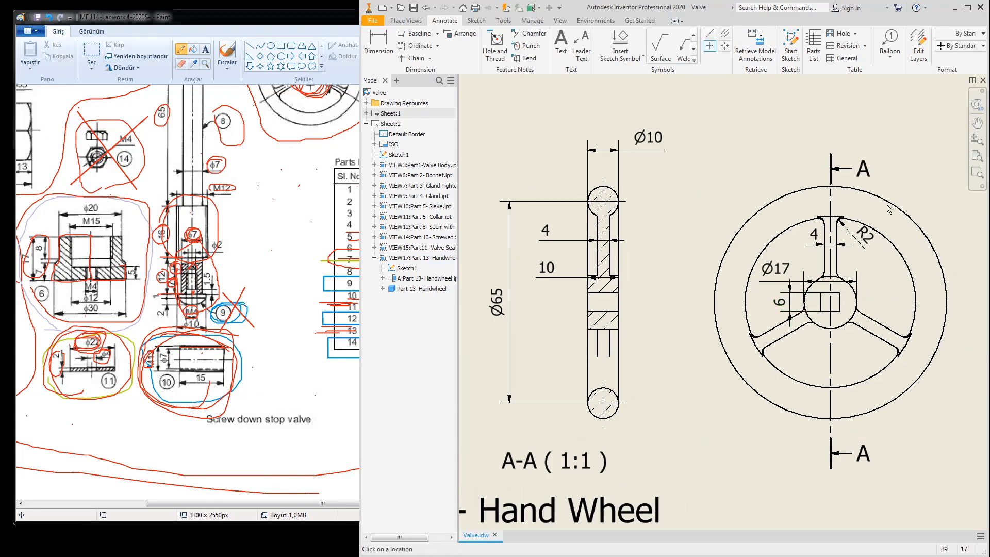
pyautogui.scroll(-3, 796, 235)
pyautogui.moveTo(808, 250); pyautogui.dragTo(808, 305, button='middle')
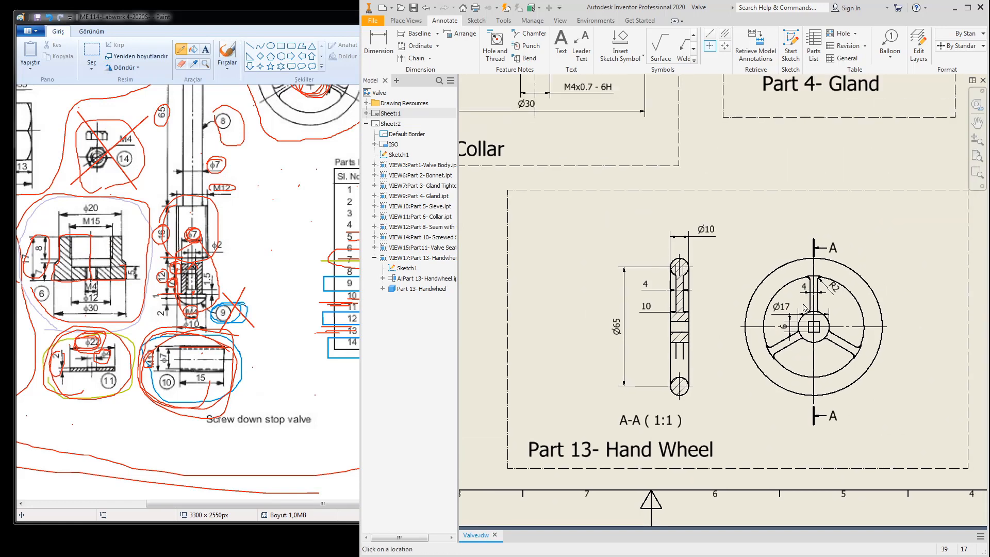
pyautogui.scroll(3, 695, 323)
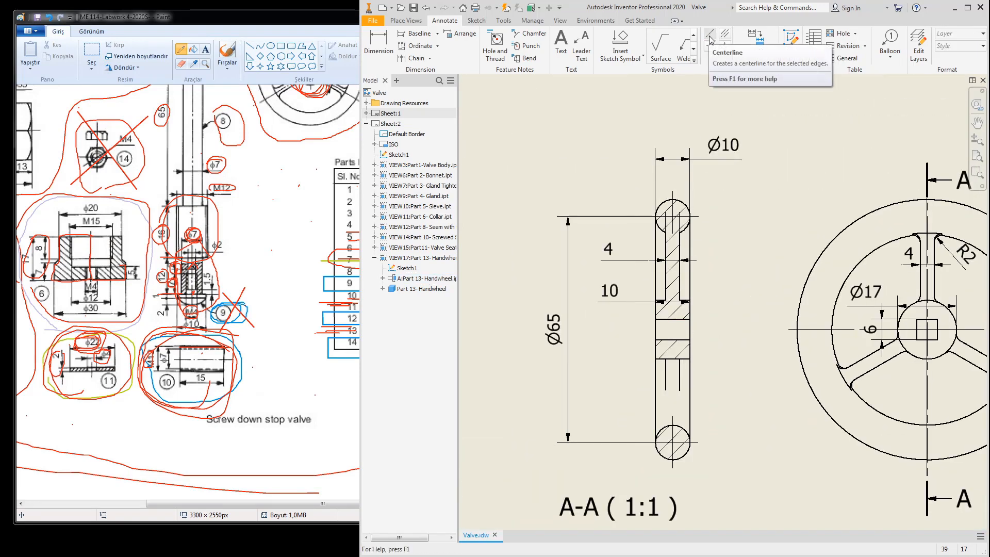
# Step: Add a centerline bisector through the hub and move the 10 dimension slightly higher
pyautogui.click(725, 33)
pyautogui.scroll(3, 657, 308)
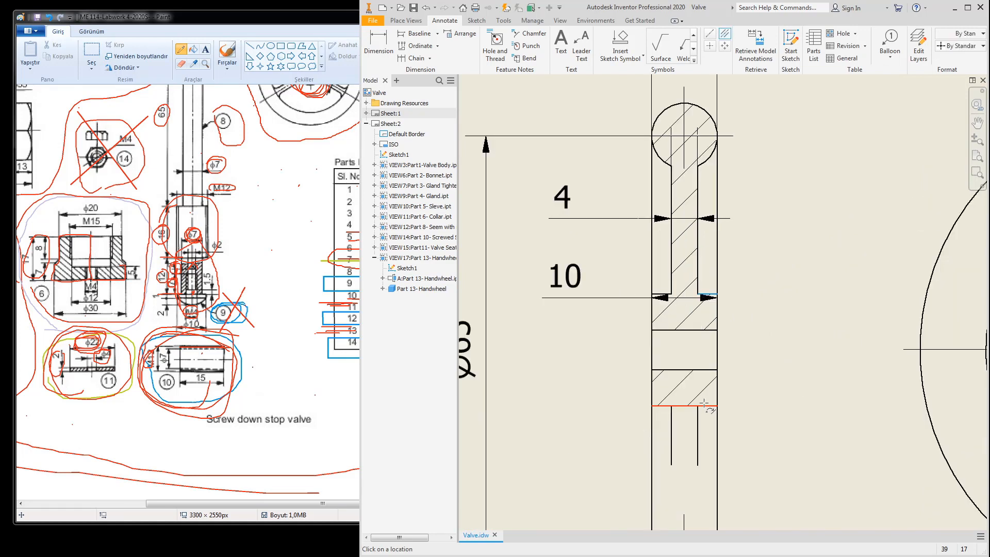
pyautogui.press('Escape')
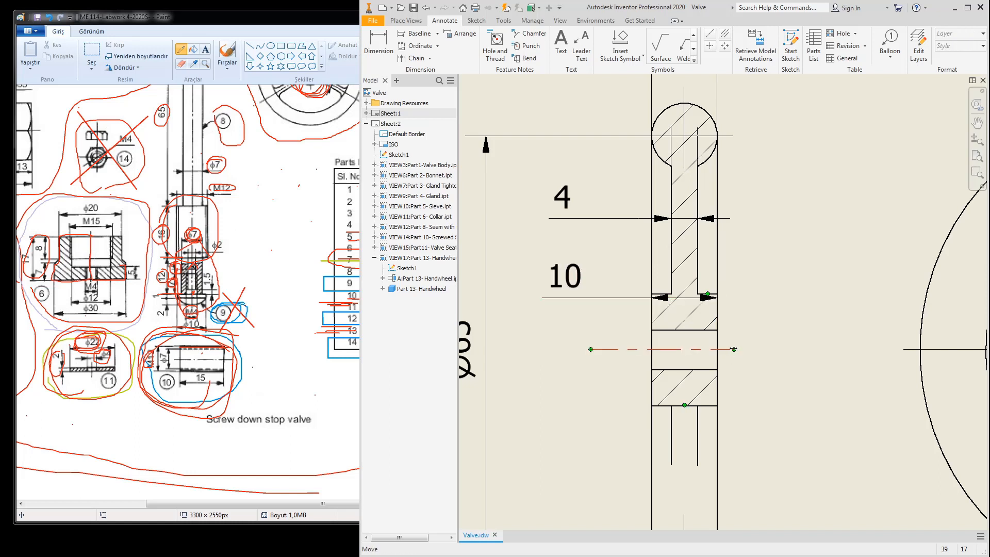
pyautogui.moveTo(575, 297); pyautogui.dragTo(556, 282)
pyautogui.scroll(-5, 631, 265)
pyautogui.moveTo(746, 286)
pyautogui.mouseDown(button='middle')
pyautogui.moveTo(691, 238)
pyautogui.moveTo(762, 306)
pyautogui.mouseUp(button='middle')
pyautogui.scroll(-5, 691, 238)
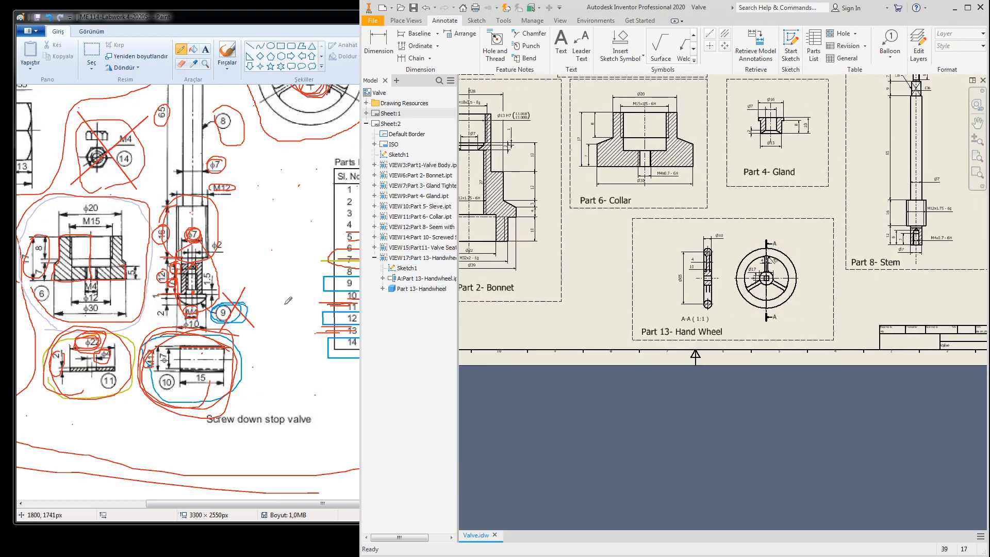
# Step: Check the parts list in the reference sketch, then maximize the Inventor drawing window
pyautogui.click(272, 286)
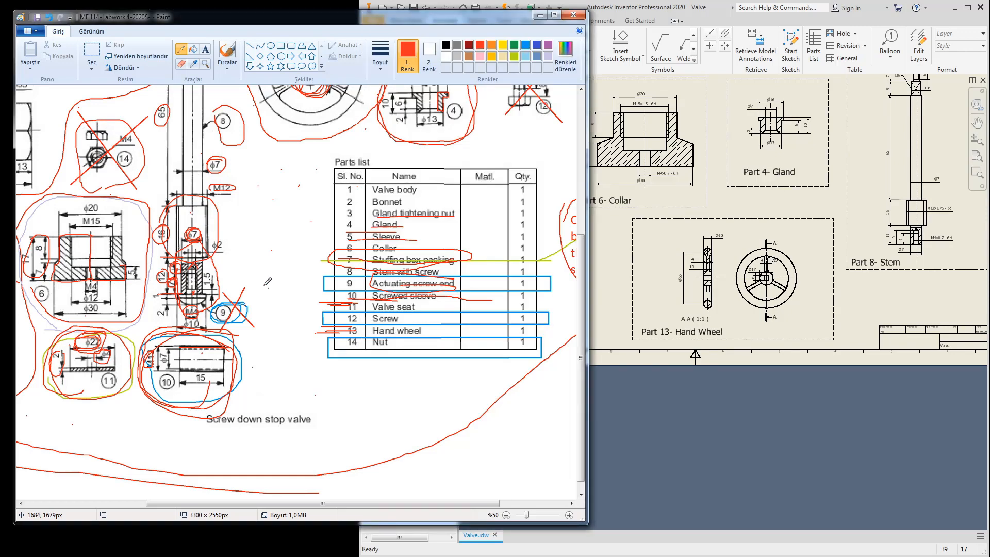
pyautogui.moveTo(752, 213)
pyautogui.mouseDown(button='middle')
pyautogui.moveTo(799, 299)
pyautogui.moveTo(603, 320)
pyautogui.mouseUp(button='middle')
pyautogui.scroll(-3, 825, 188)
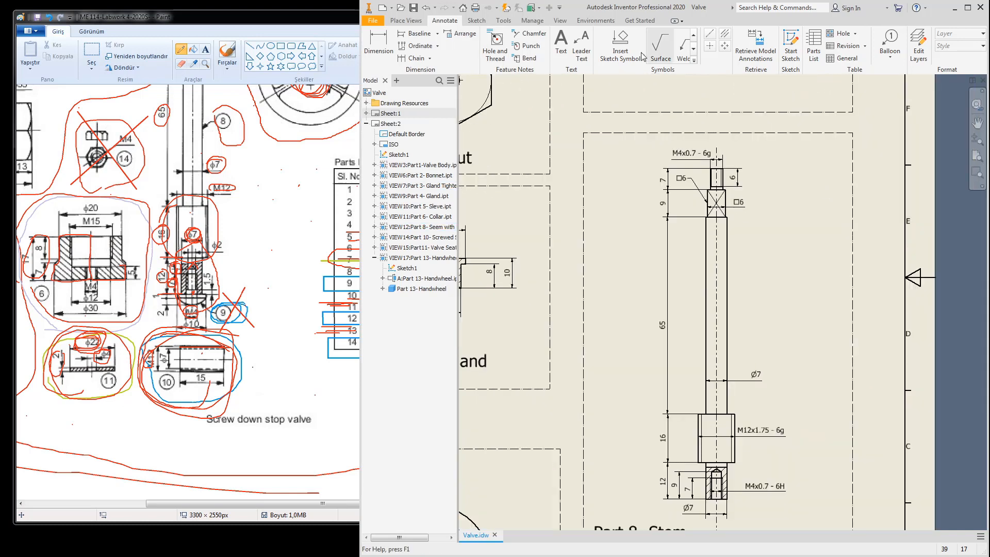
pyautogui.scroll(3, 750, 261)
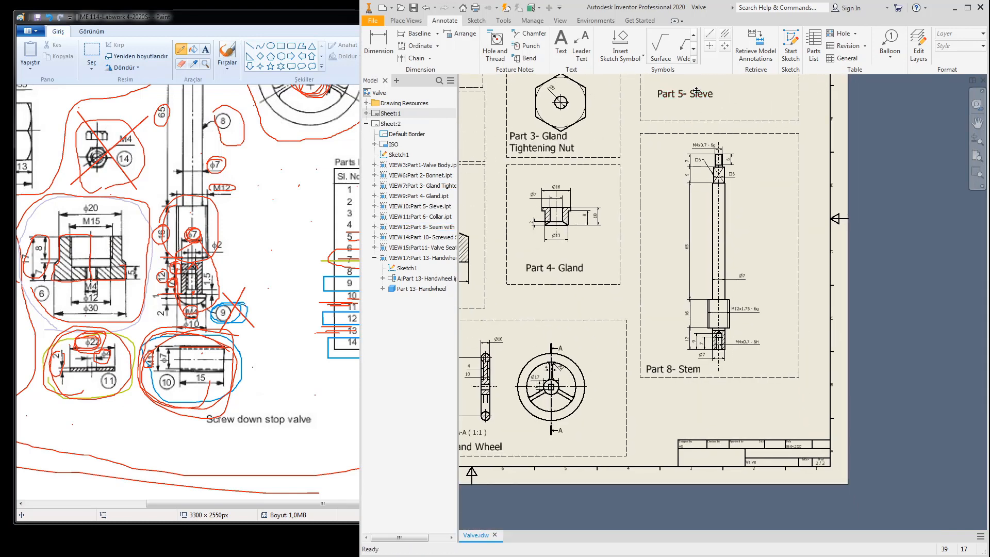
pyautogui.doubleClick(669, 9)
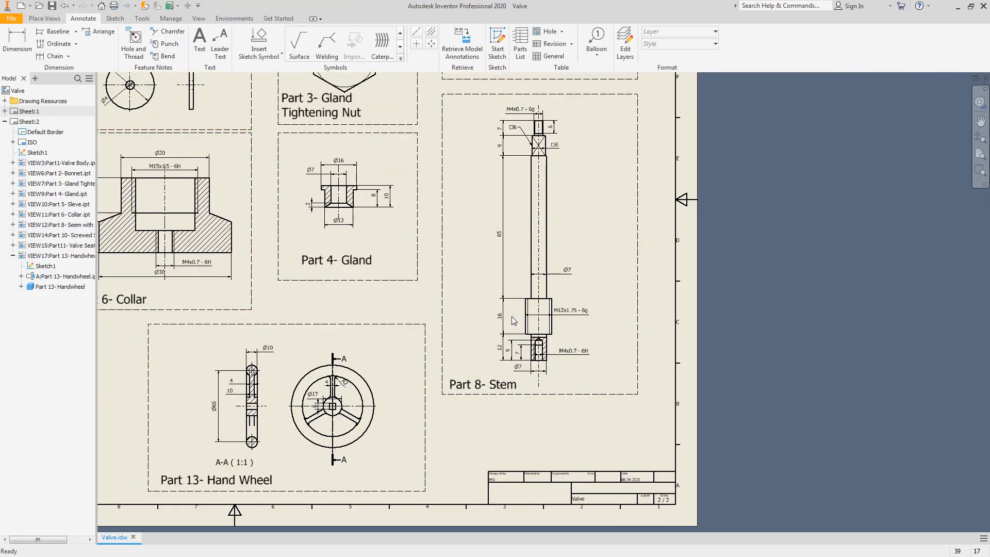
pyautogui.click(400, 47)
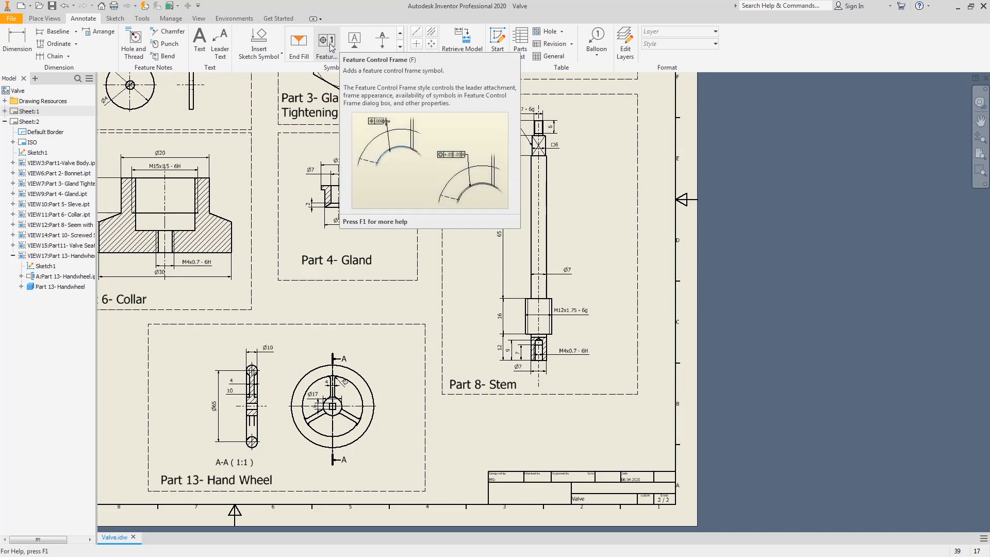
# Step: Place datum identifier A on the stem's top axis with its label to the right
pyautogui.click(354, 44)
pyautogui.moveTo(566, 135); pyautogui.dragTo(580, 237, button='middle')
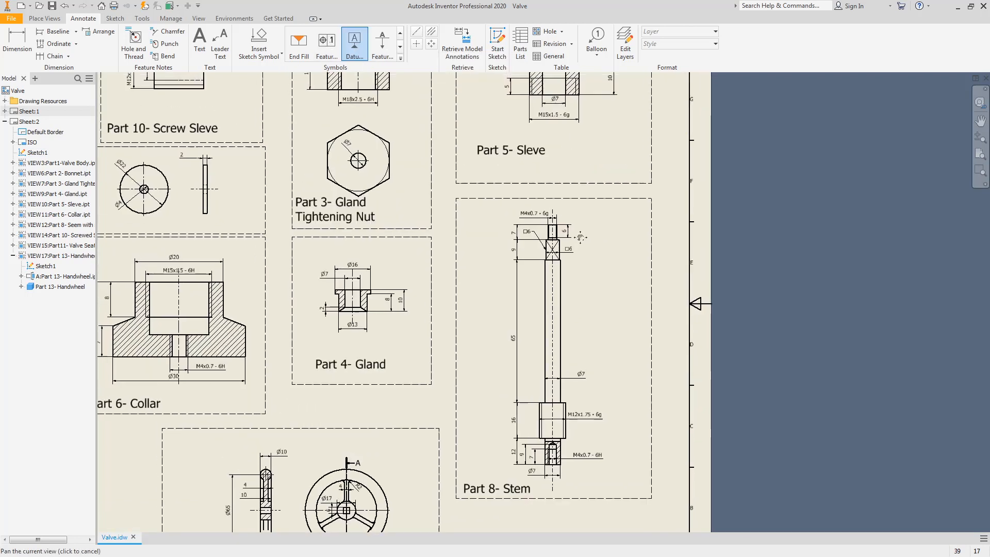
pyautogui.scroll(1, 580, 236)
pyautogui.scroll(9, 549, 215)
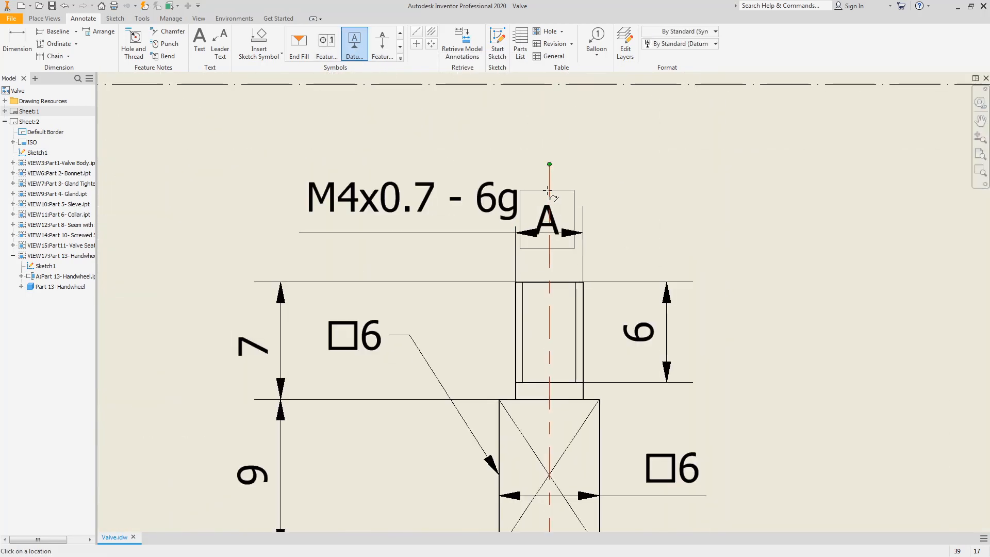
pyautogui.click(549, 191)
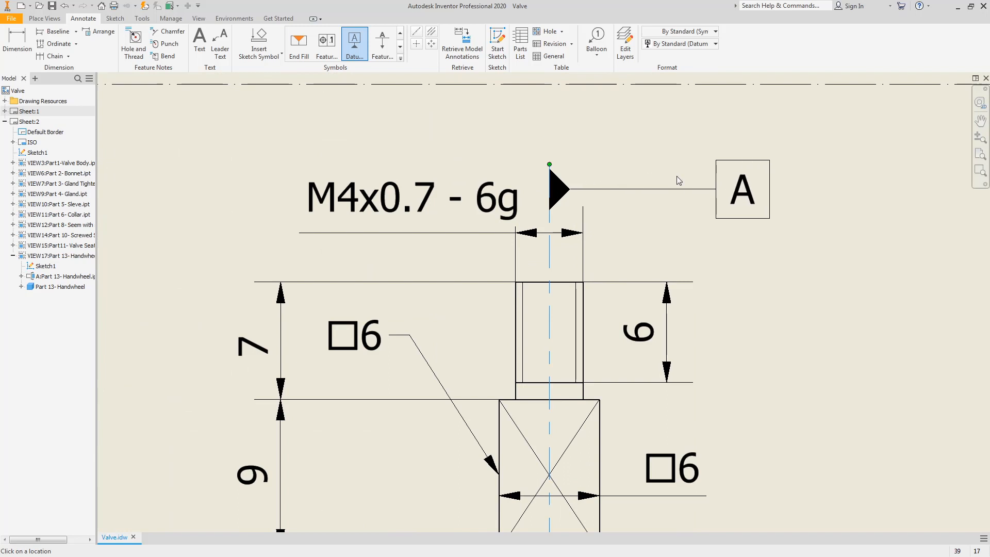
pyautogui.click(679, 180)
pyautogui.click(393, 331)
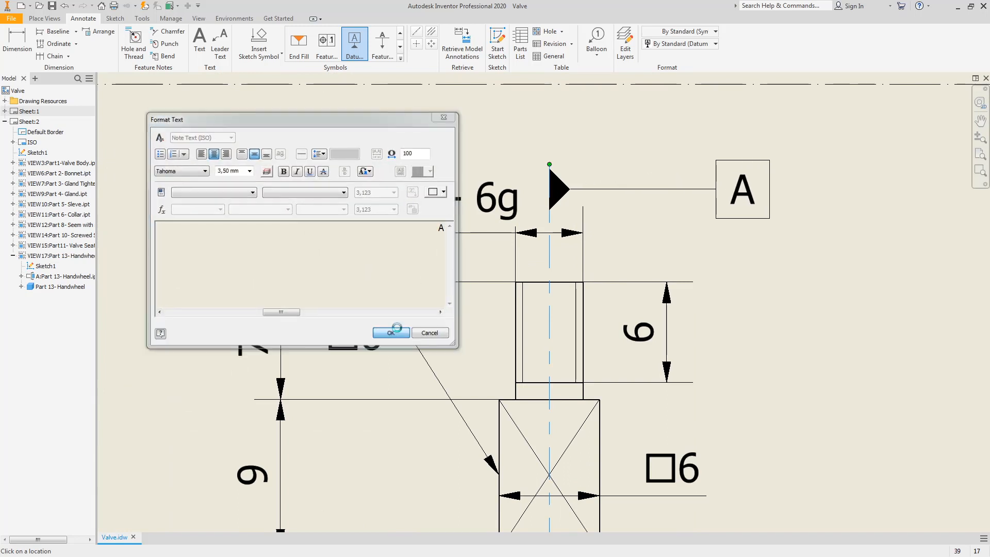
# Step: Attach a feature control frame leader to the stem's top M4 thread
pyautogui.click(326, 44)
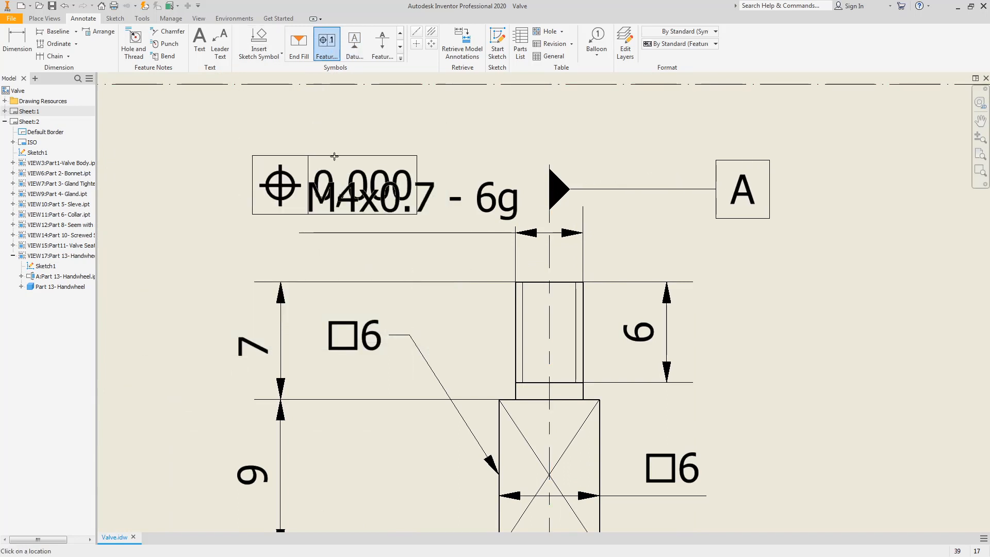
pyautogui.scroll(-5, 570, 222)
pyautogui.scroll(3, 569, 232)
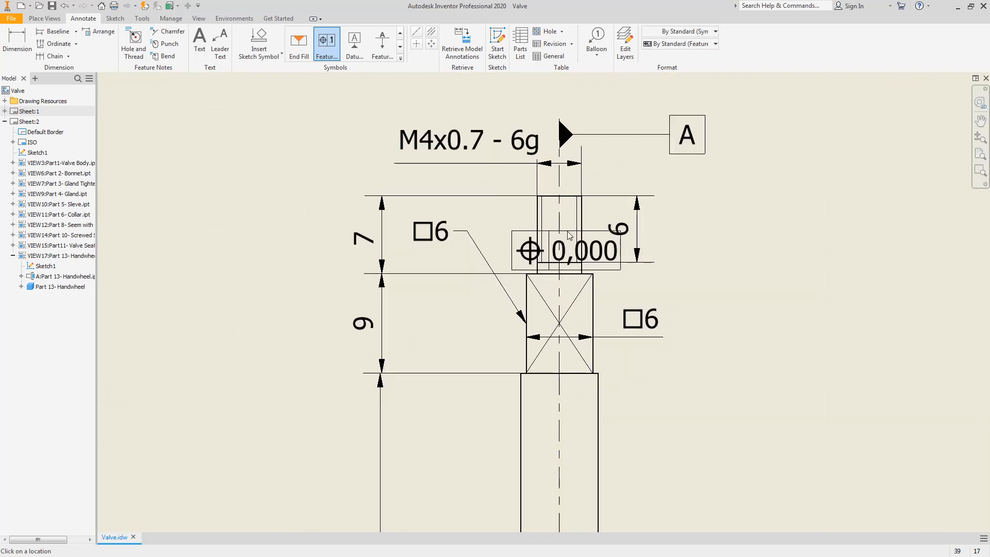
pyautogui.click(560, 182)
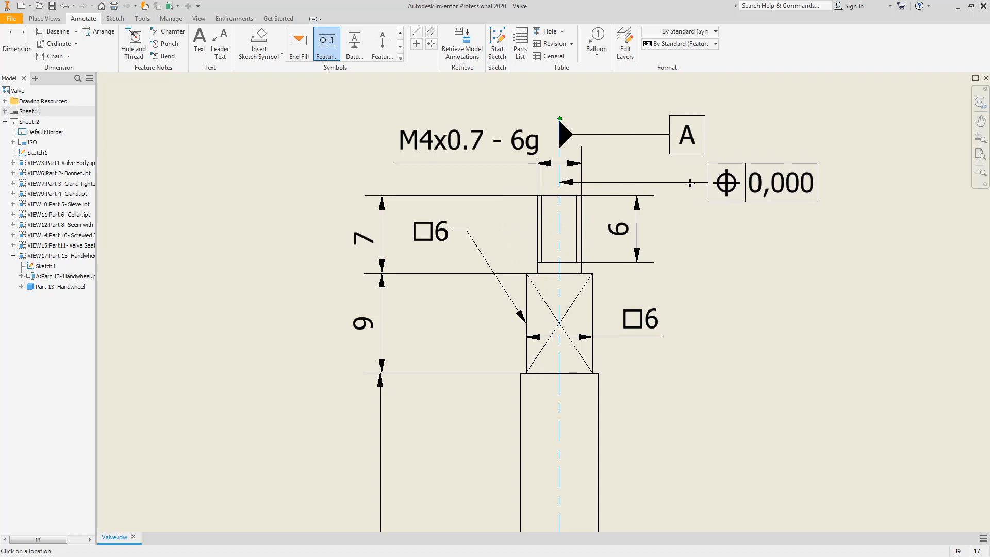
pyautogui.rightClick(690, 183)
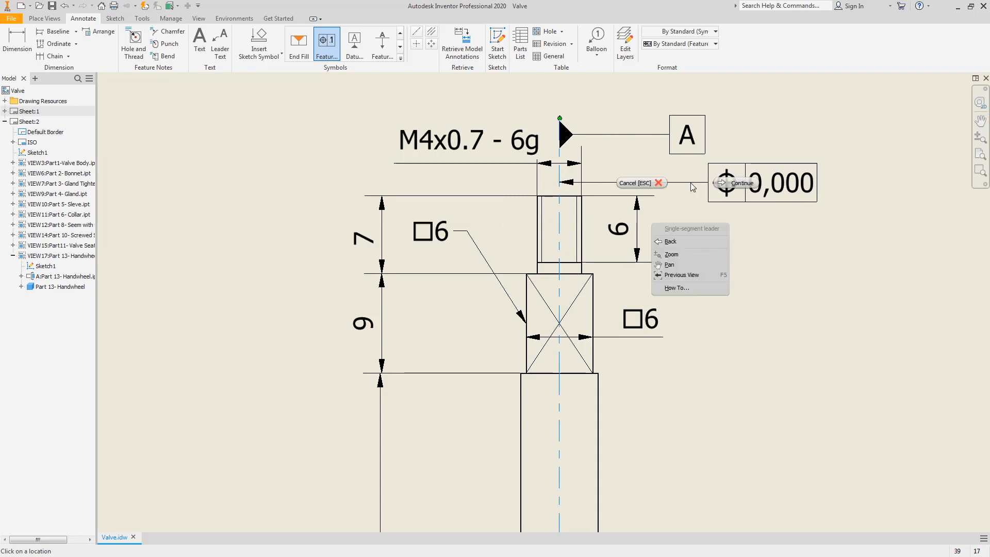
pyautogui.click(730, 187)
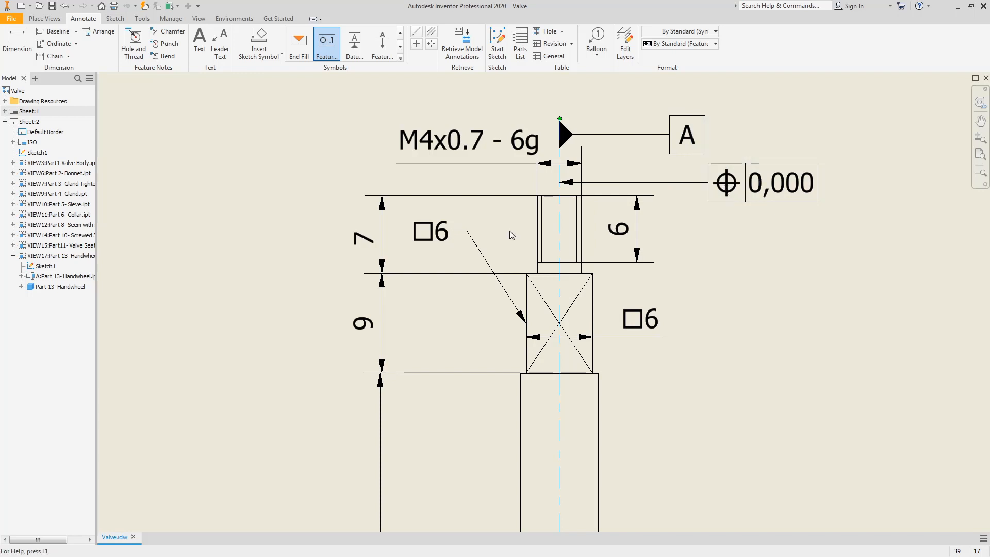
# Step: Set the frame to straightness with a 0,01 tolerance
pyautogui.click(124, 168)
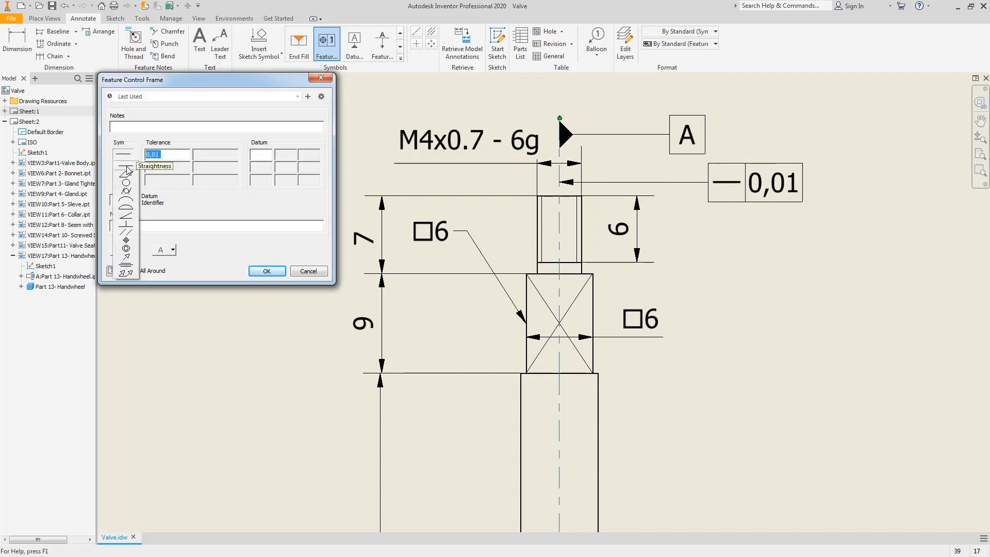
pyautogui.click(128, 170)
pyautogui.click(171, 155)
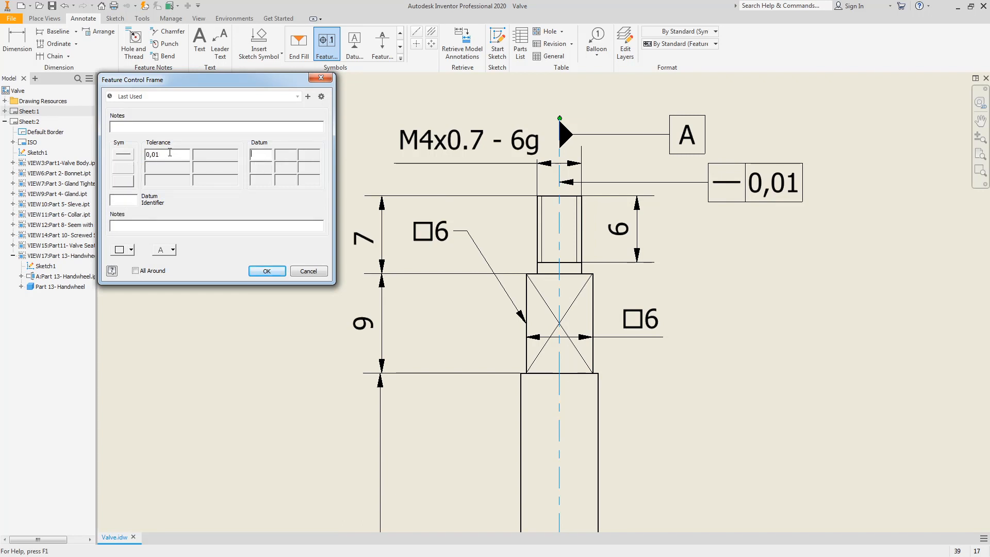
pyautogui.press('BackSpace')
pyautogui.write('1')
pyautogui.click(266, 271)
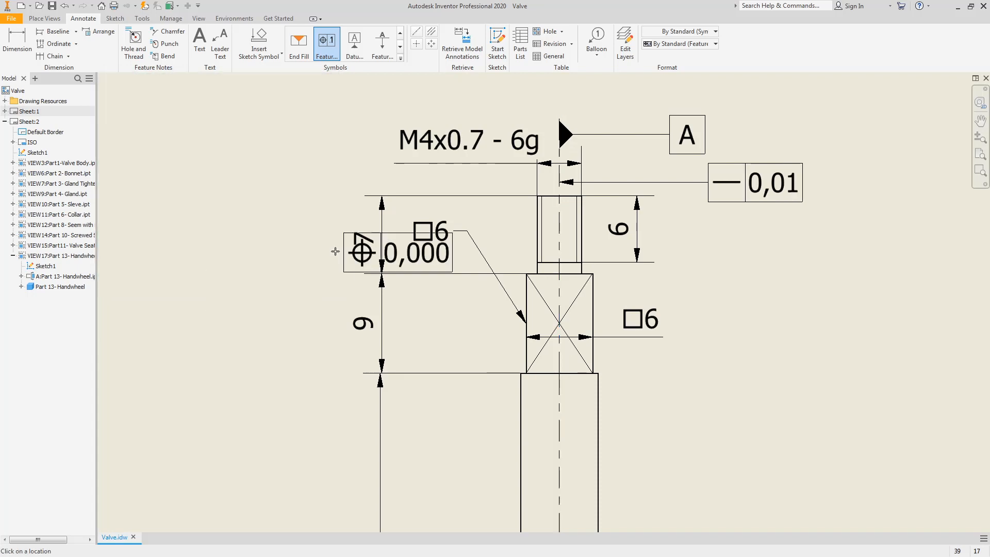
pyautogui.scroll(-6, 757, 183)
pyautogui.moveTo(723, 292); pyautogui.dragTo(700, 248, button='middle')
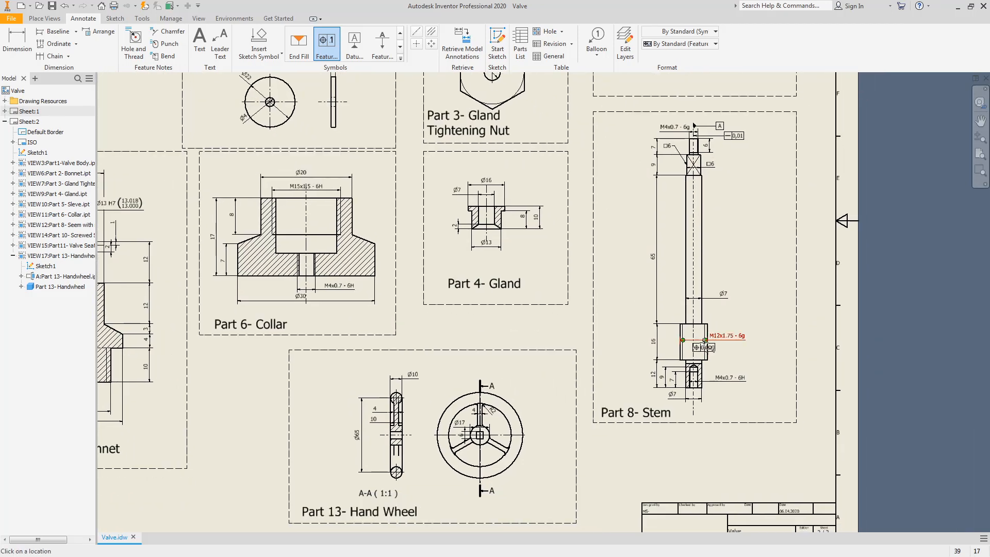
# Step: Try attaching a feature control frame to the lower section edge, then cancel it
pyautogui.scroll(5, 703, 361)
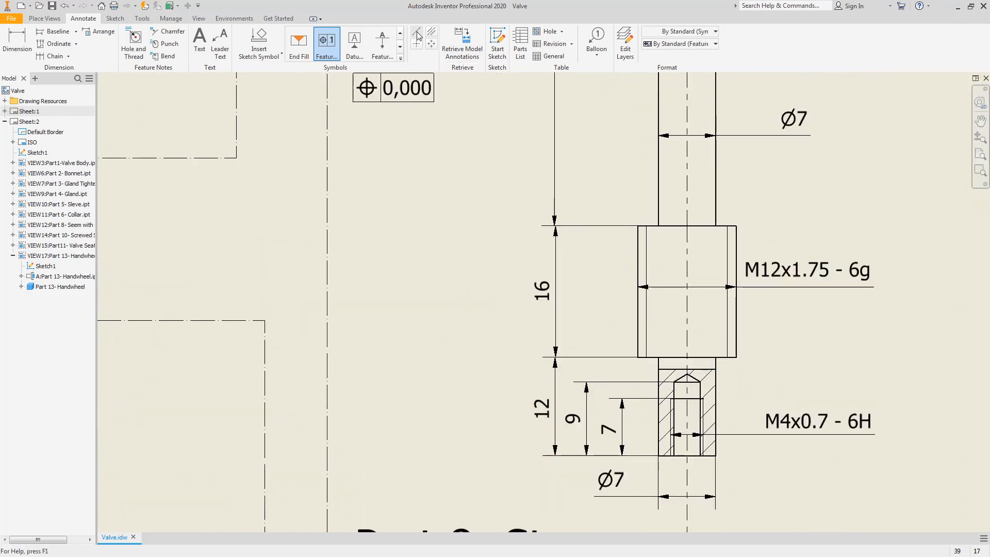
pyautogui.click(638, 335)
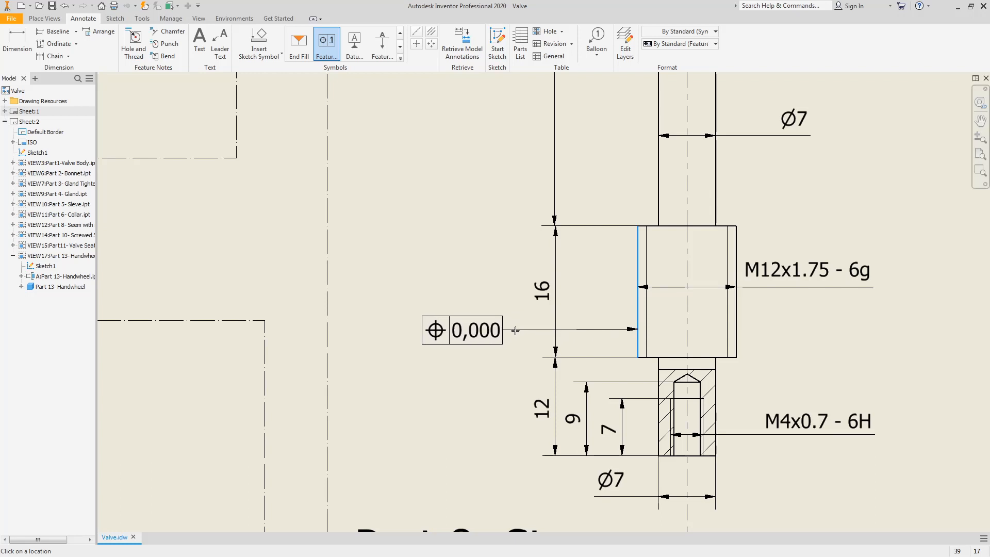
pyautogui.click(459, 47)
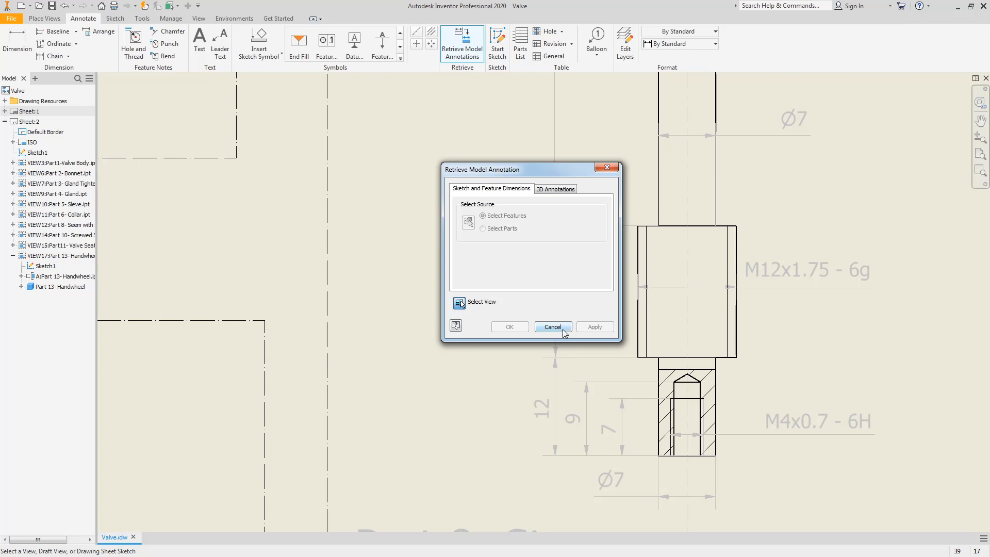
pyautogui.click(559, 327)
pyautogui.click(326, 44)
pyautogui.click(659, 393)
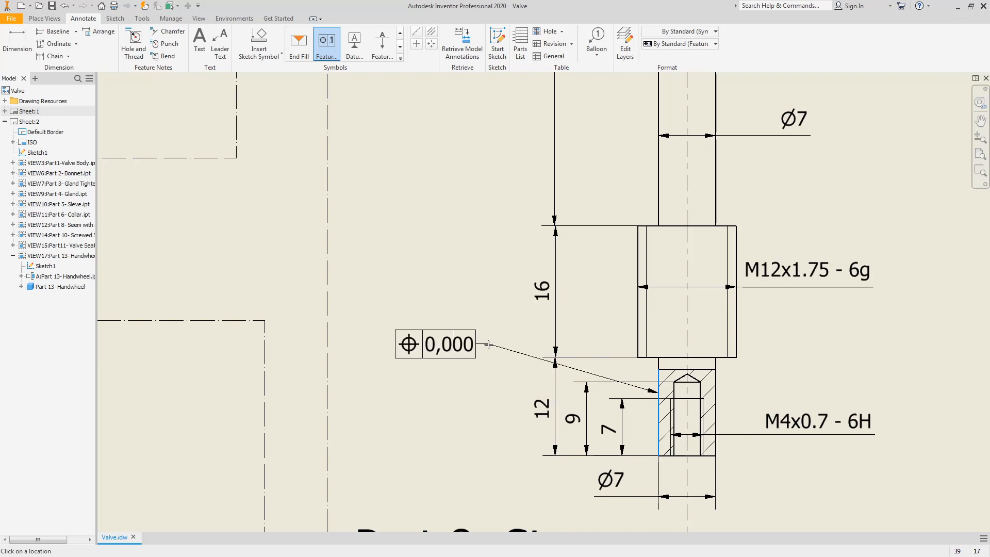
pyautogui.press('Escape')
pyautogui.moveTo(615, 415); pyautogui.dragTo(618, 235, button='middle')
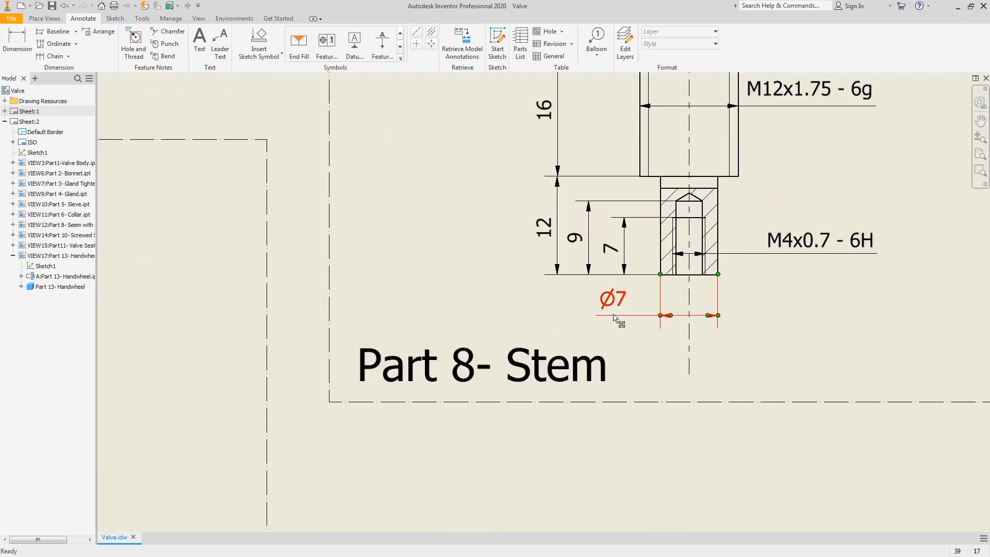
# Step: Add a circular runout frame referencing datum A to the Ø7 dimension
pyautogui.click(327, 42)
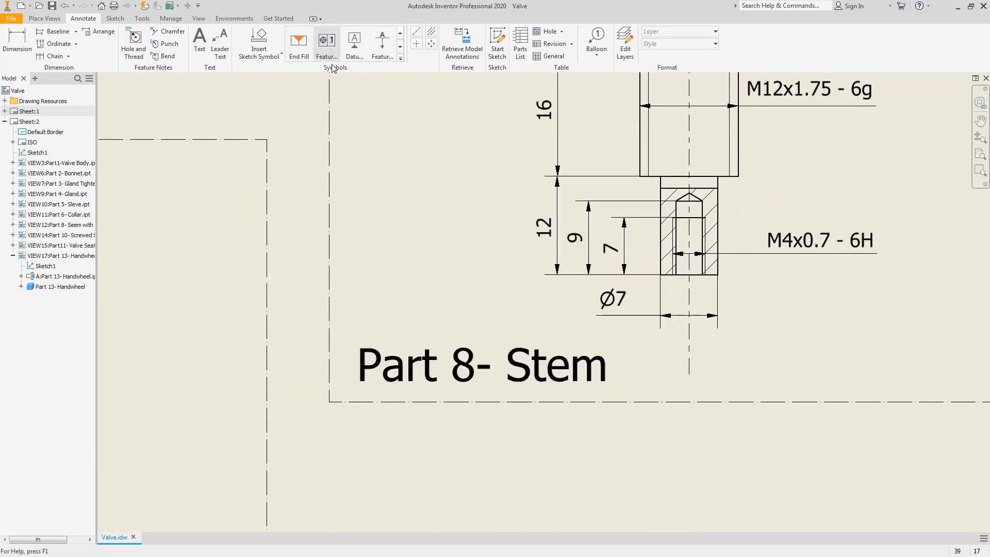
pyautogui.click(660, 314)
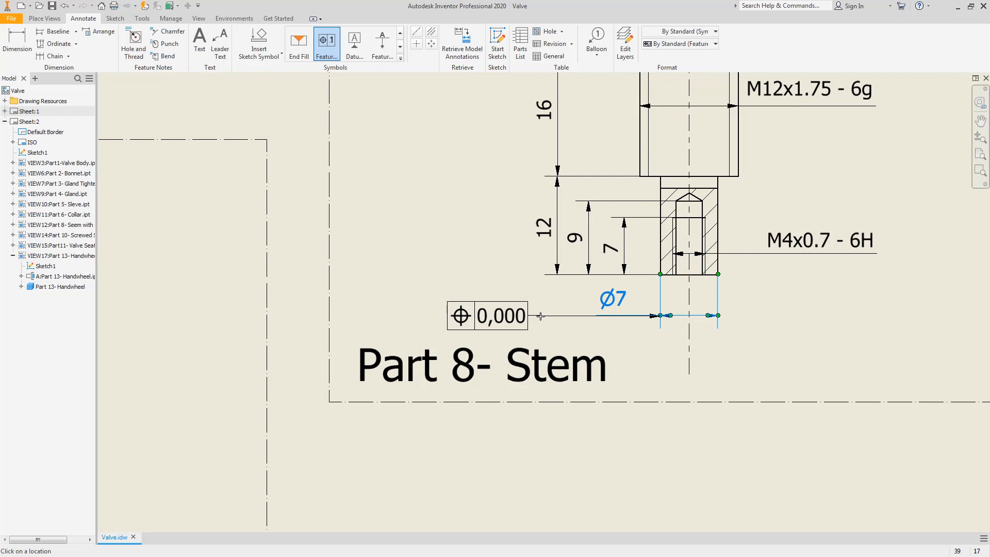
pyautogui.rightClick(541, 316)
pyautogui.click(585, 318)
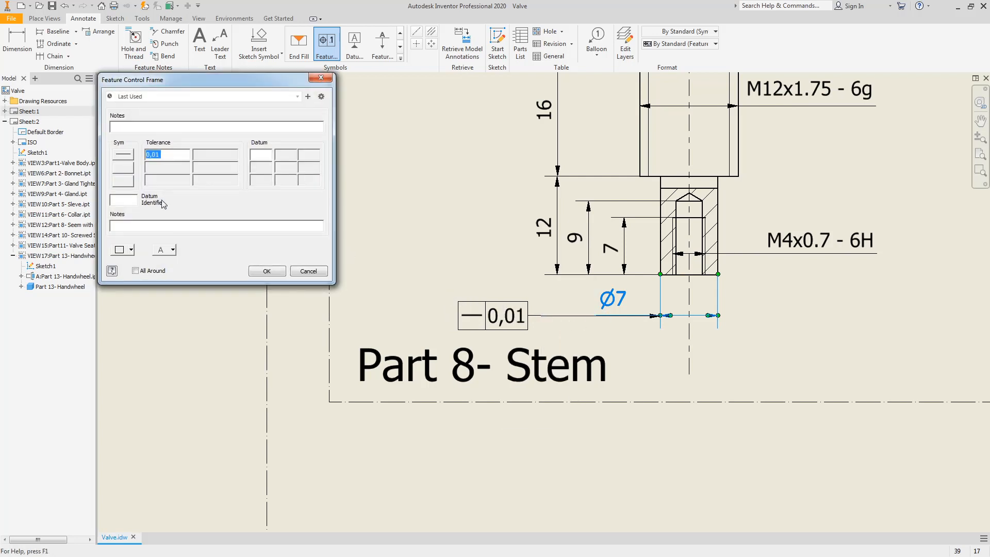
pyautogui.click(123, 154)
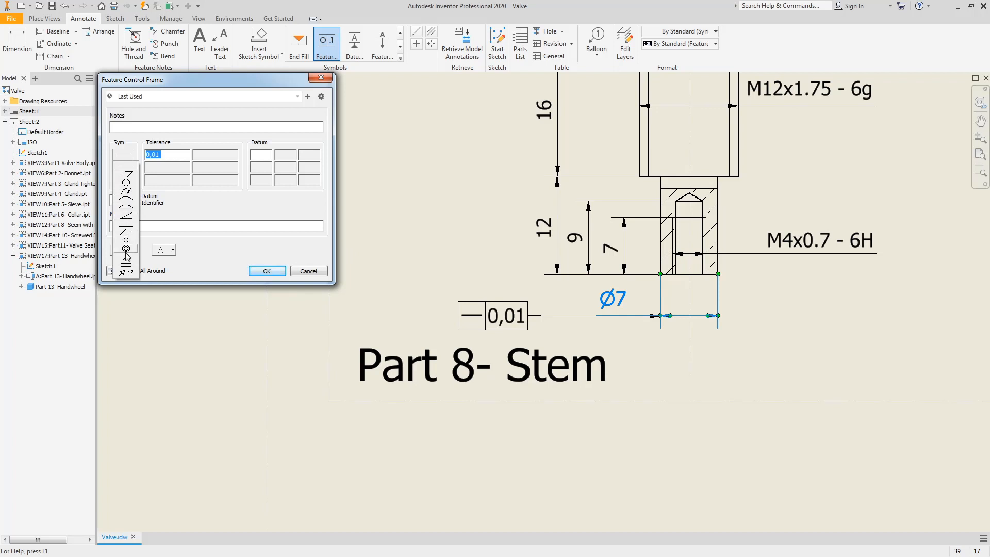
pyautogui.click(123, 272)
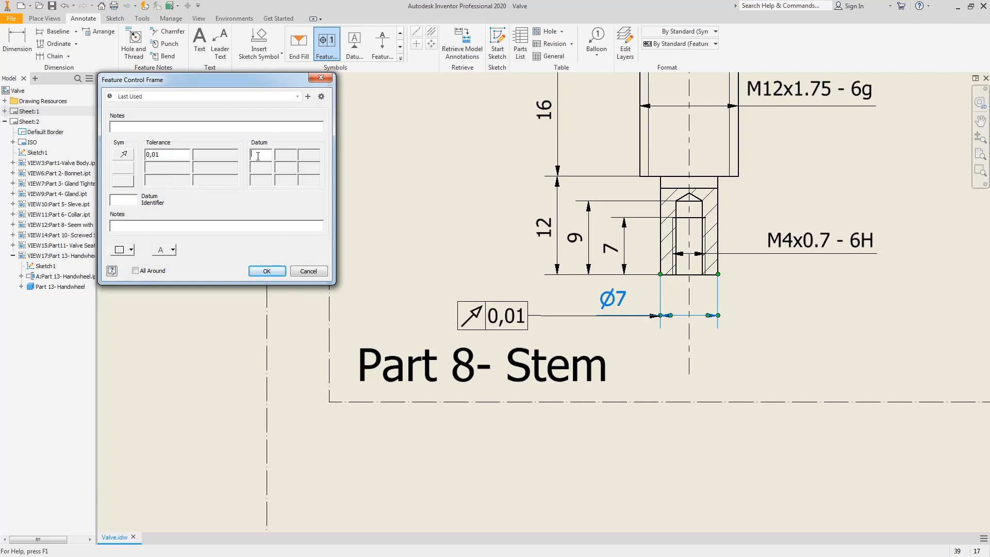
pyautogui.write('A')
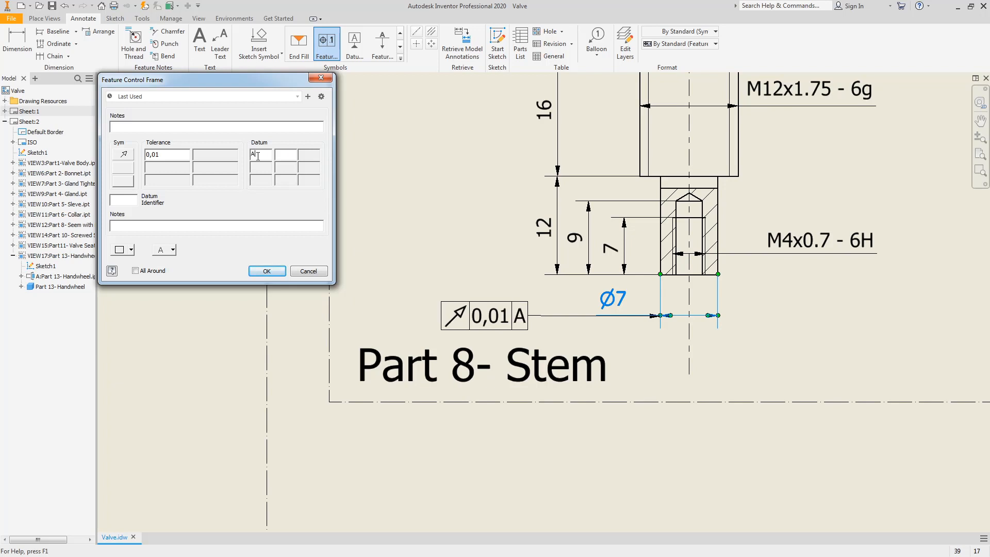
pyautogui.click(268, 278)
pyautogui.scroll(-3, 613, 316)
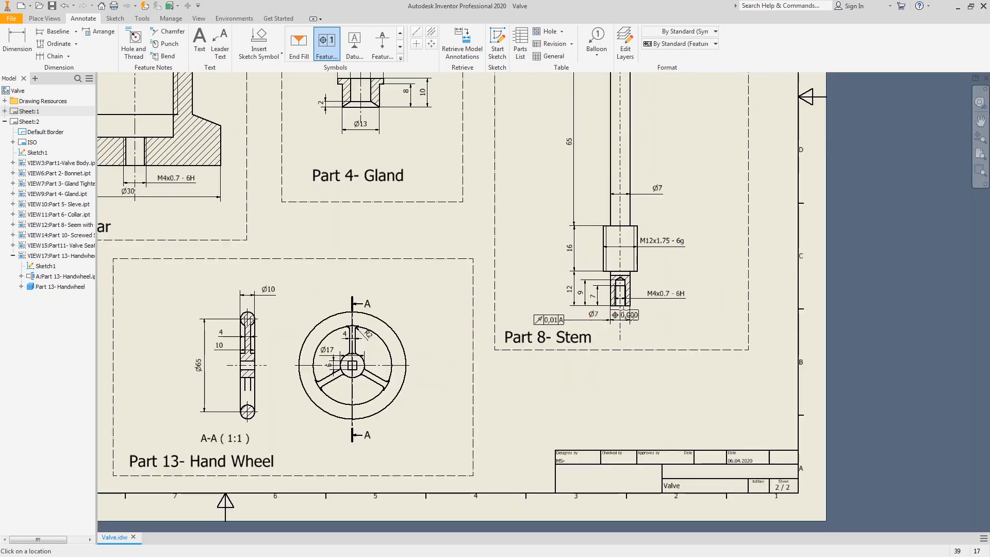
pyautogui.press('Escape')
# Step: Fit the whole sheet in view and export the drawing to PDF as Valve
pyautogui.scroll(-2, 664, 316)
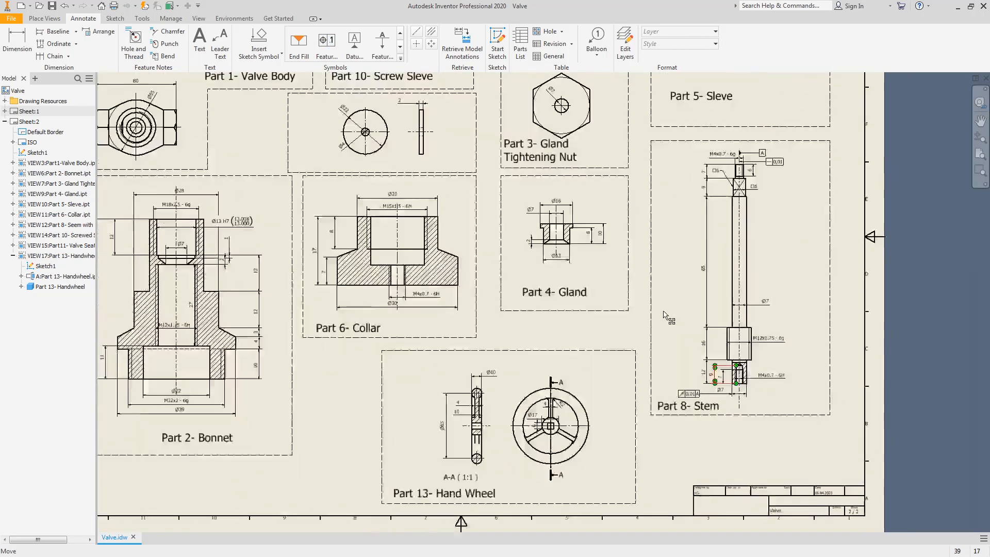
pyautogui.middleClick(665, 314)
pyautogui.middleClick(664, 314)
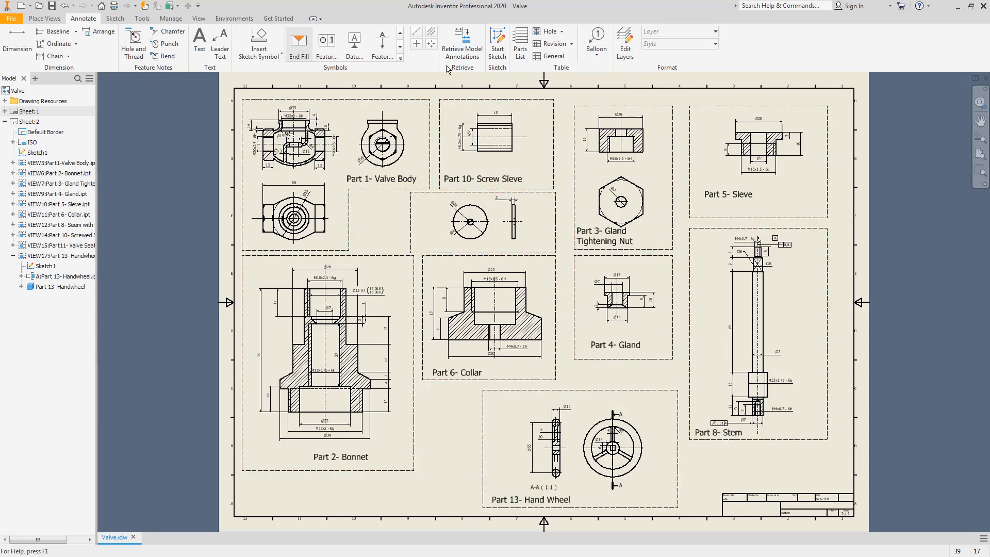
pyautogui.click(9, 20)
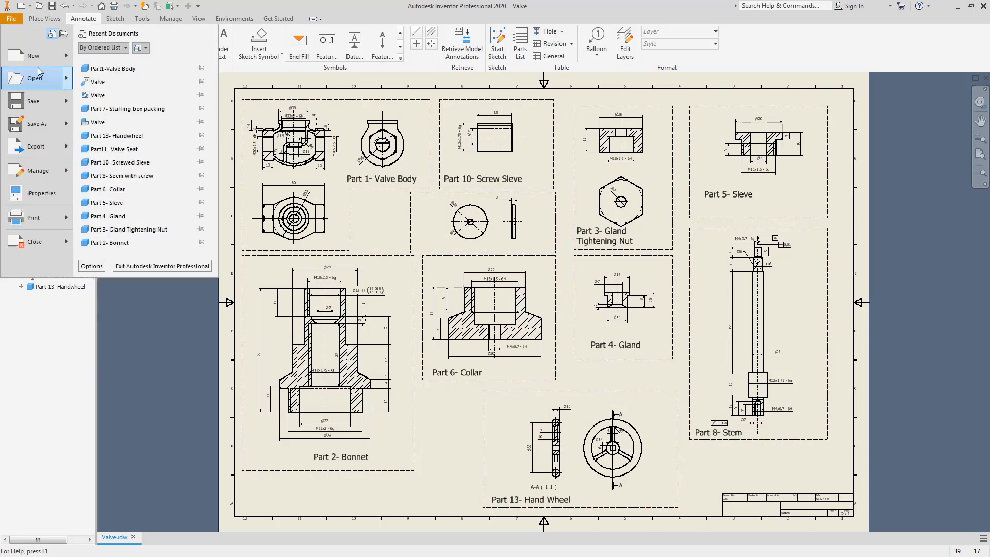
pyautogui.moveTo(35, 153)
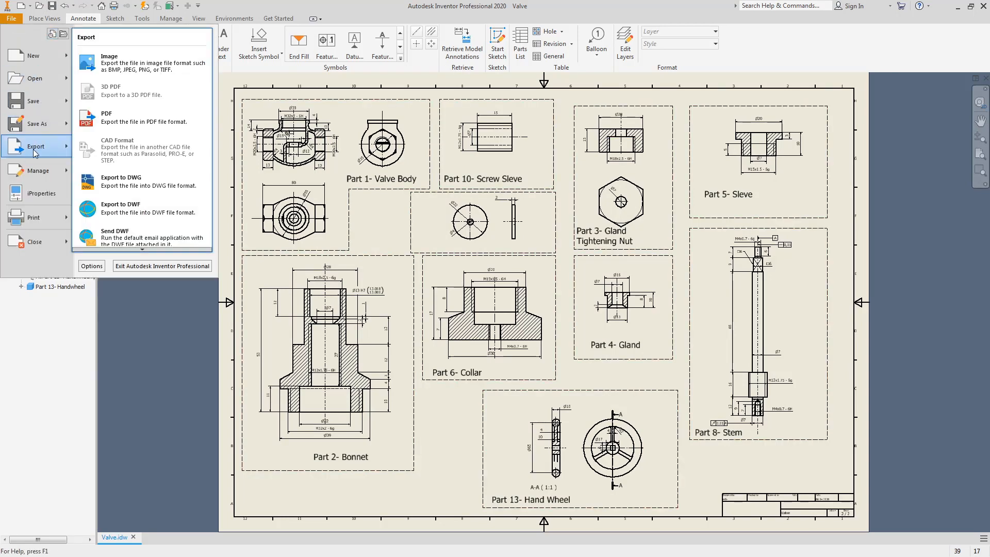
pyautogui.click(119, 122)
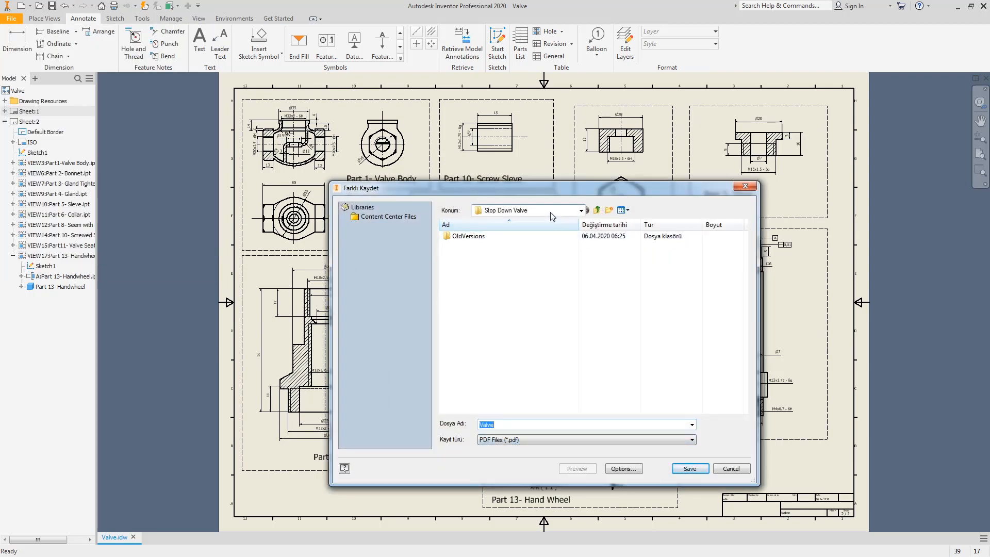
pyautogui.click(690, 469)
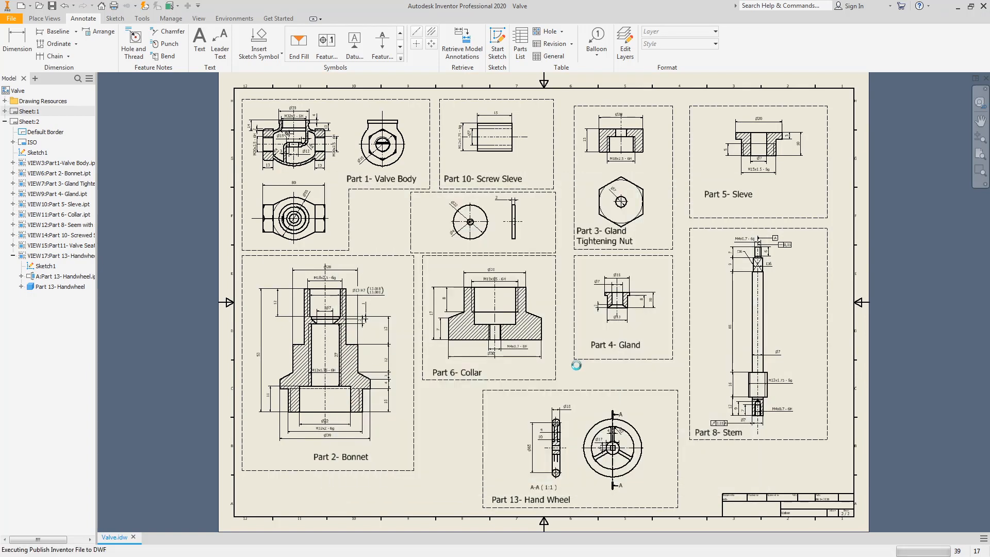